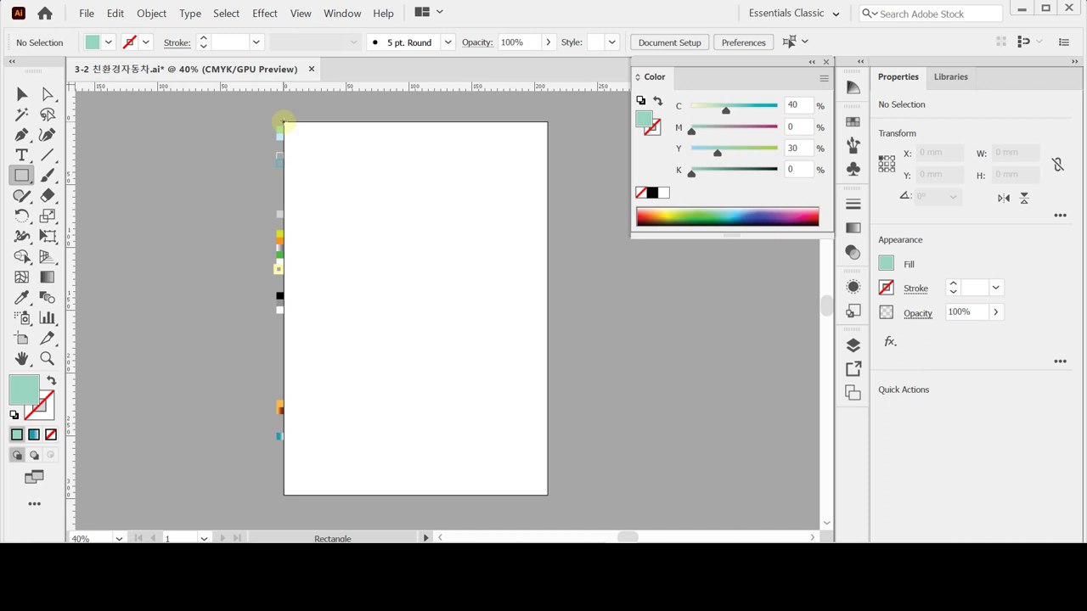
- Create a 210 × 297 mm green rectangle from the artboard's top-left corner so it covers the whole artboard
{"action": "left_click", "coordinate": [283, 122]}
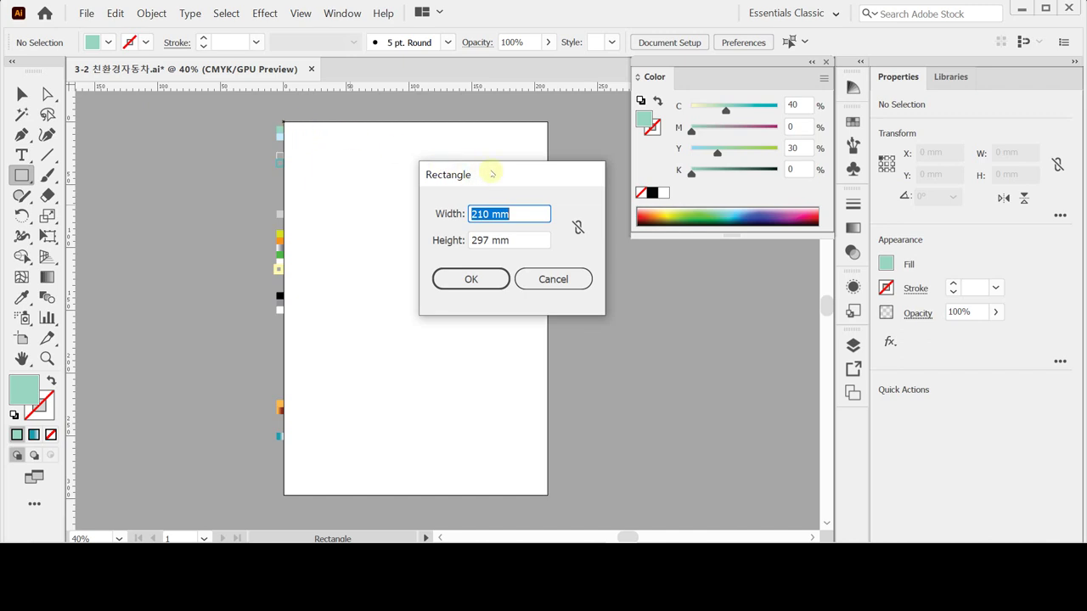
{"action": "left_click", "coordinate": [520, 213]}
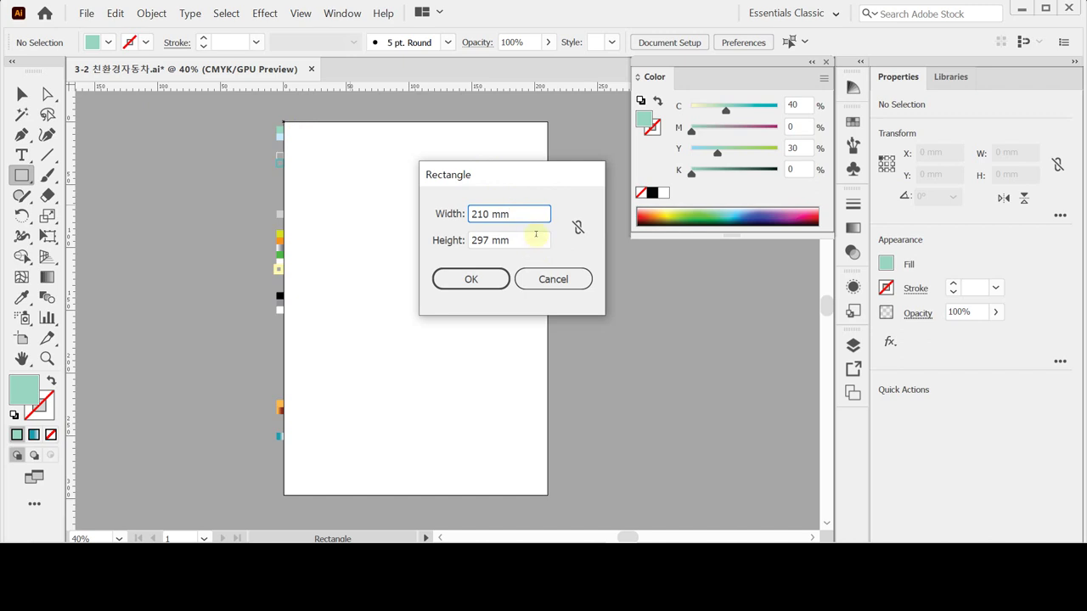
{"action": "left_click", "coordinate": [472, 278]}
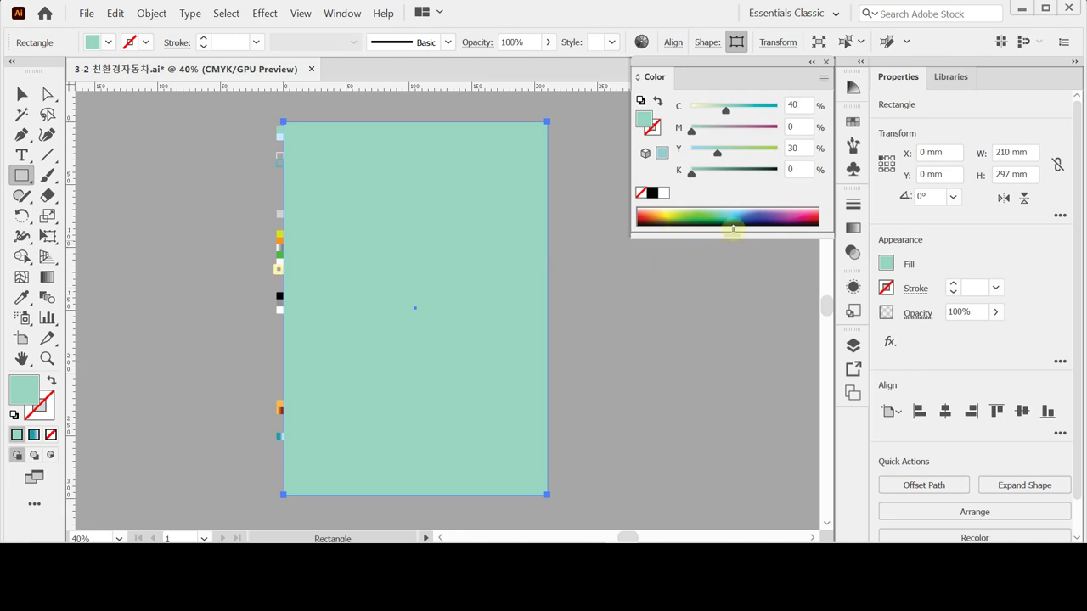
{"action": "key", "text": "ctrl"}
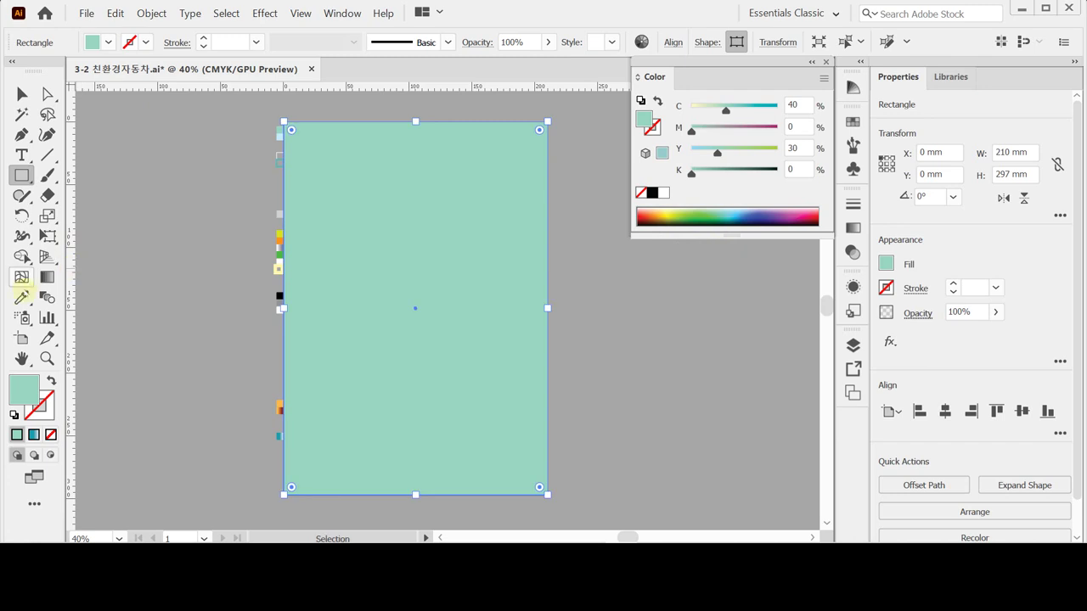
- Add gradient mesh points to the rectangle at about X 36, Y 40 mm and X 172, Y 179 mm
{"action": "left_click", "coordinate": [21, 277]}
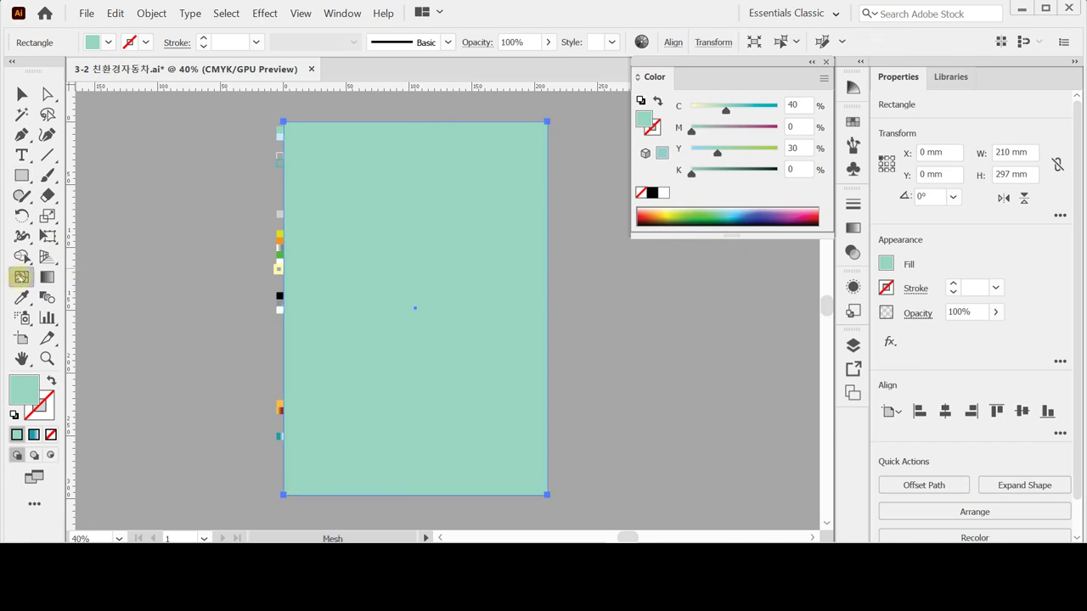
{"action": "left_click", "coordinate": [330, 173]}
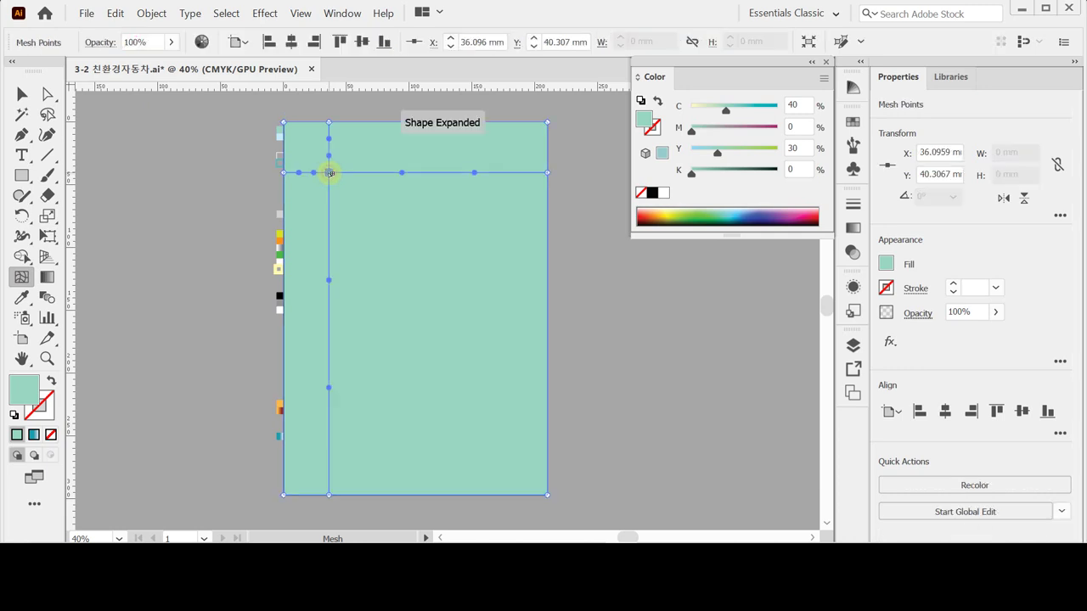
{"action": "left_click", "coordinate": [500, 346]}
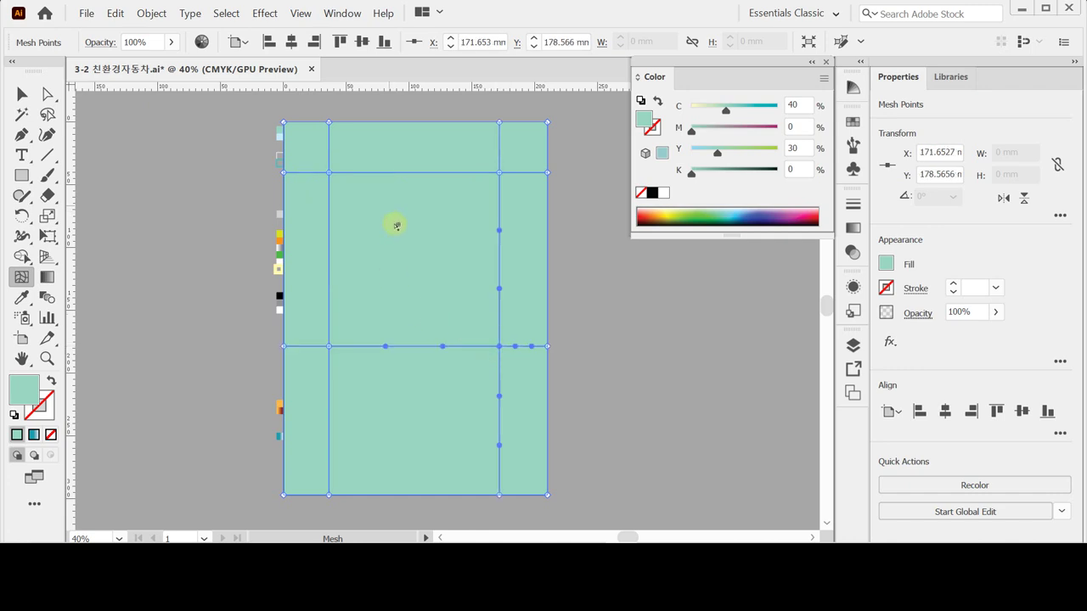
- Color the upper-right inner mesh point light blue with C 20, M 0, Y 0, K 0
{"action": "left_click", "coordinate": [500, 173]}
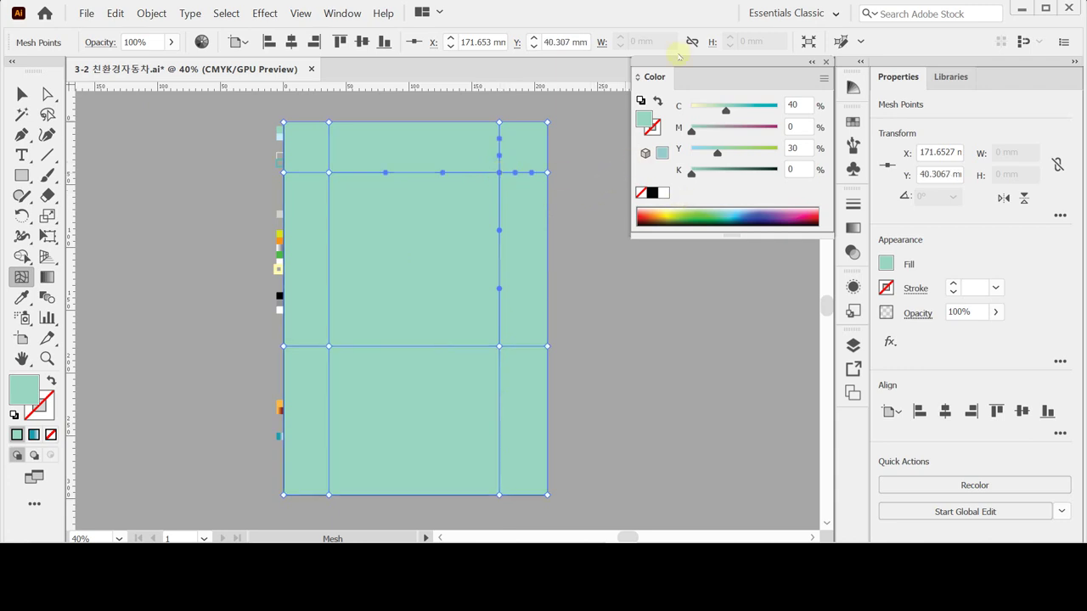
{"action": "left_click_drag", "start_coordinate": [718, 153], "coordinate": [689, 153]}
{"action": "double_click", "coordinate": [792, 103]}
{"action": "type", "text": "20"}
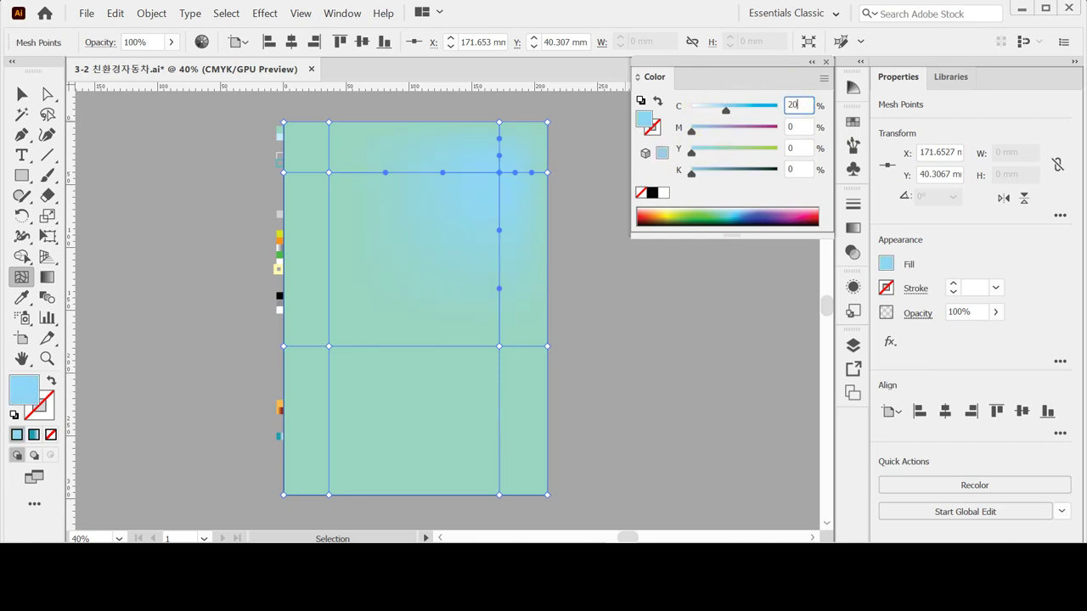
{"action": "key", "text": "Return"}
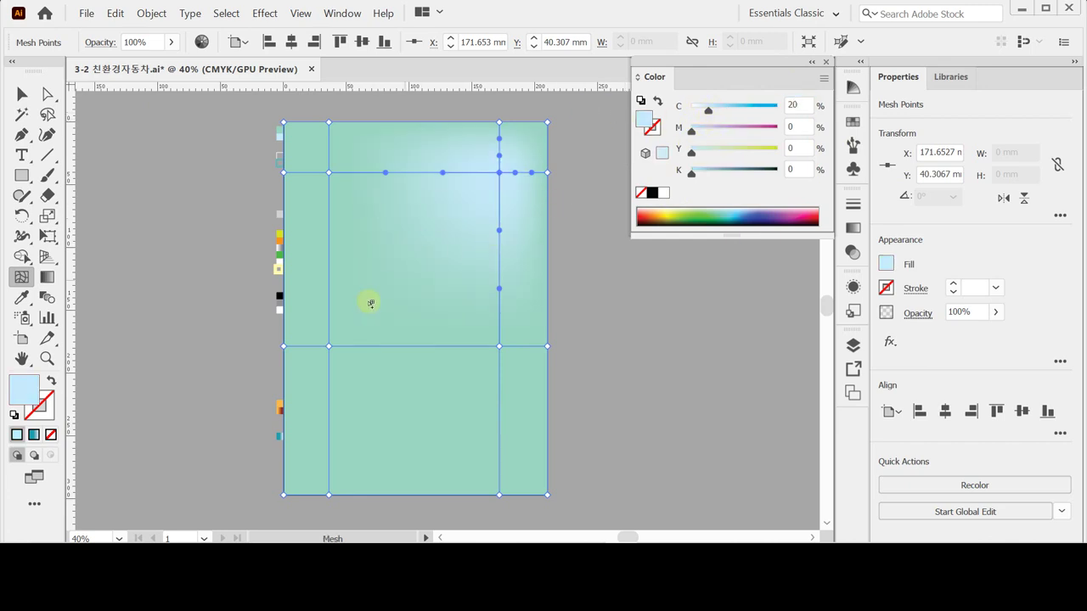
- Color the lower-left inner mesh point light blue with C 20, M 0, Y 0, K 0 and save the document
{"action": "left_click", "coordinate": [329, 345]}
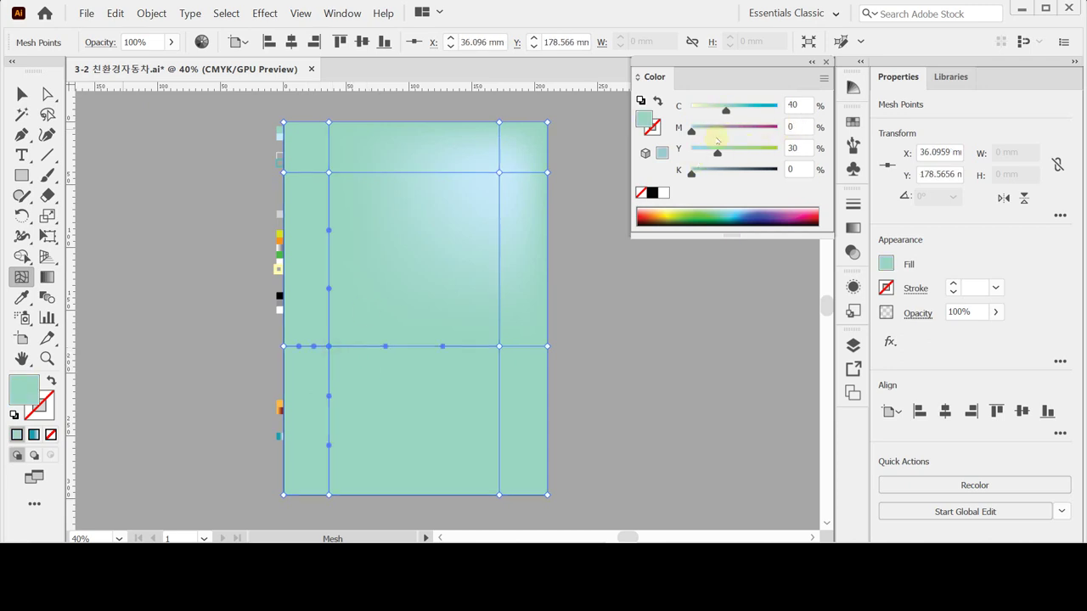
{"action": "left_click", "coordinate": [645, 152]}
{"action": "left_click", "coordinate": [725, 110]}
{"action": "type", "text": "20"}
{"action": "key", "text": "Return"}
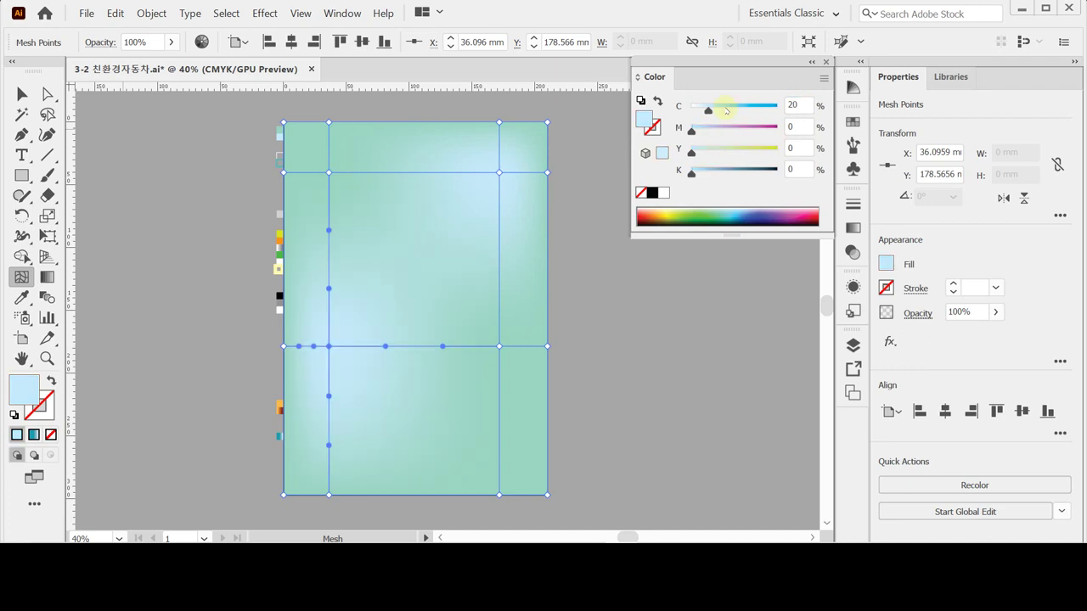
{"action": "key", "text": "ctrl+s"}
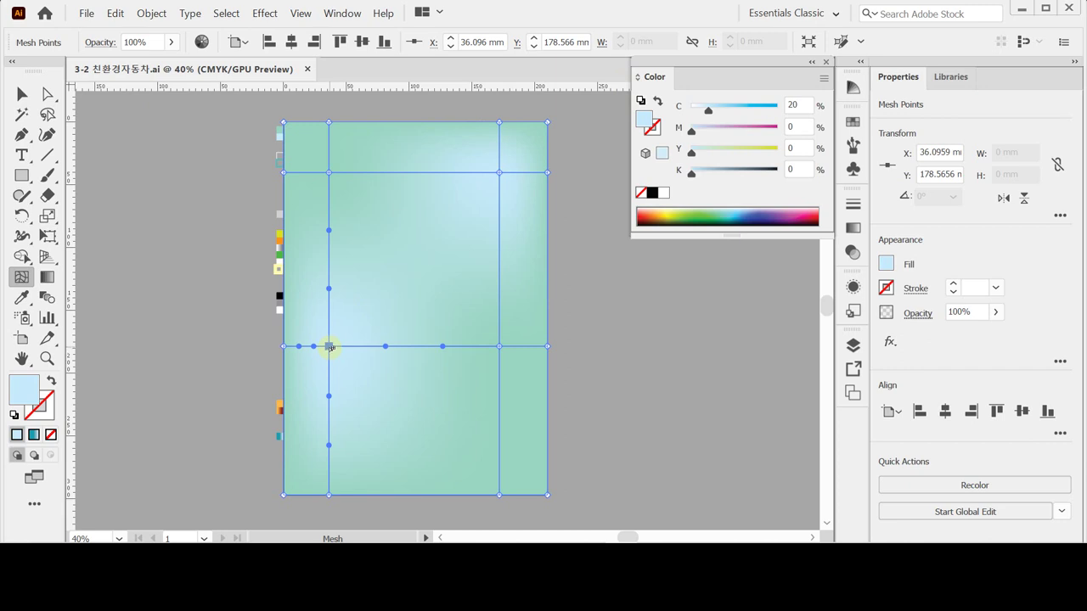
- Move the lower-left inner mesh point to about X 75, Y 108 mm and the upper-left one to about X 22, Y 29 mm, then save
{"action": "left_click_drag", "start_coordinate": [329, 347], "coordinate": [376, 268]}
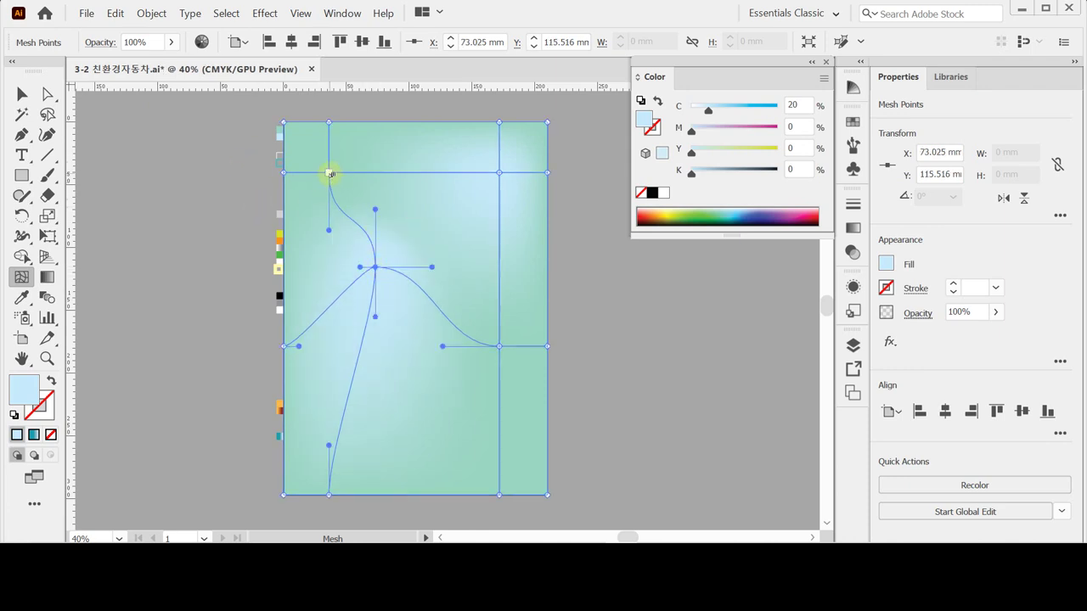
{"action": "left_click_drag", "start_coordinate": [329, 174], "coordinate": [312, 158]}
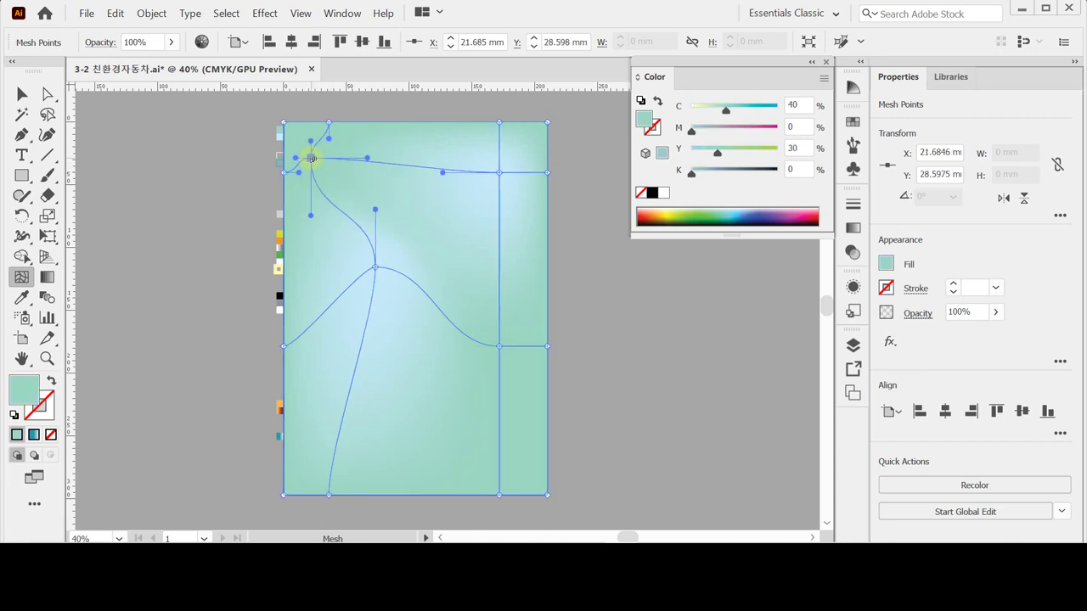
{"action": "left_click_drag", "start_coordinate": [375, 267], "coordinate": [379, 258]}
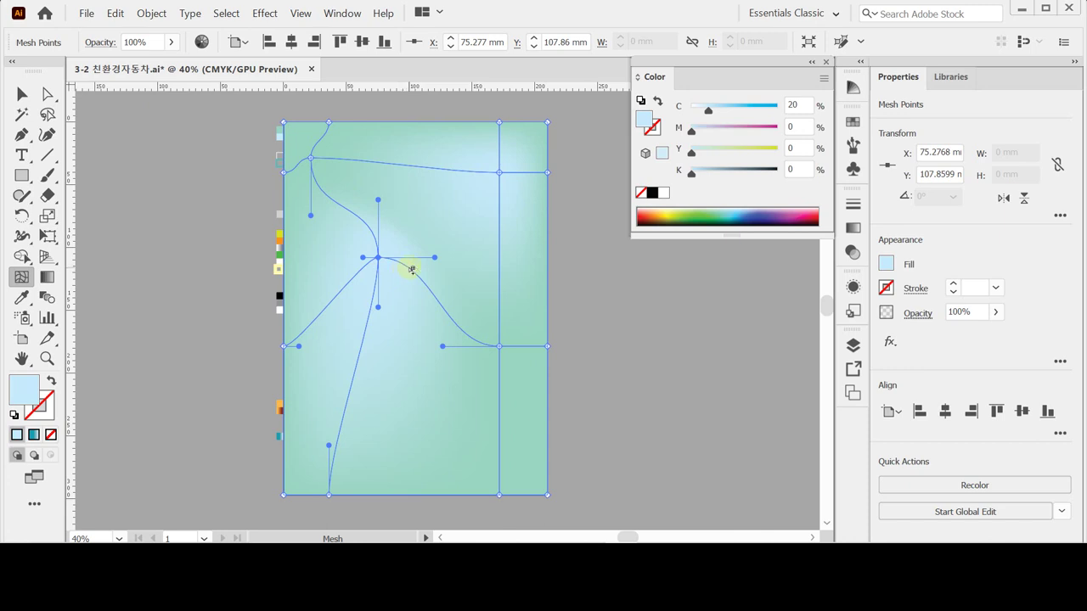
{"action": "key", "text": "ctrl"}
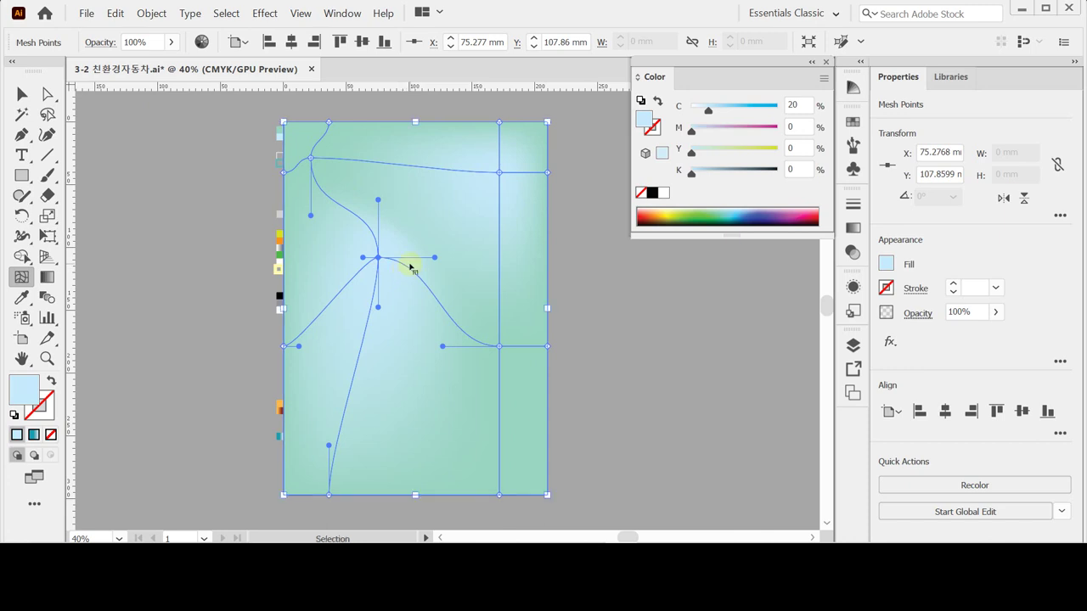
{"action": "key", "text": "ctrl+s"}
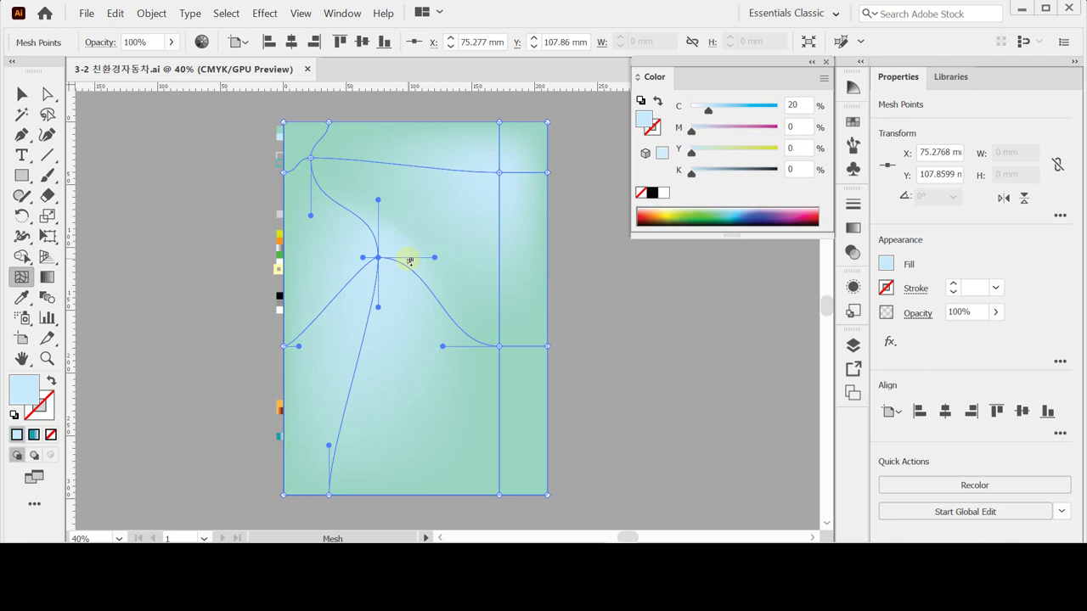
- Trace the inner S-shaped guide with an unfilled 1 pt Pen path, from beyond the artboard's left edge to beyond its right edge
{"action": "key", "text": "ctrl+shift+a"}
{"action": "key", "text": "p"}
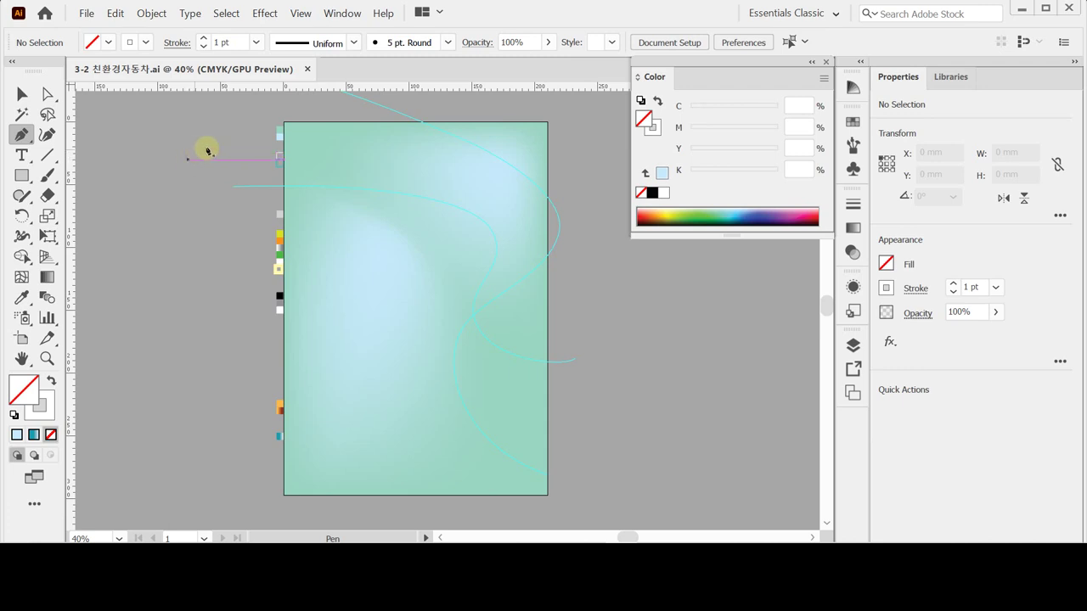
{"action": "left_click", "coordinate": [233, 189]}
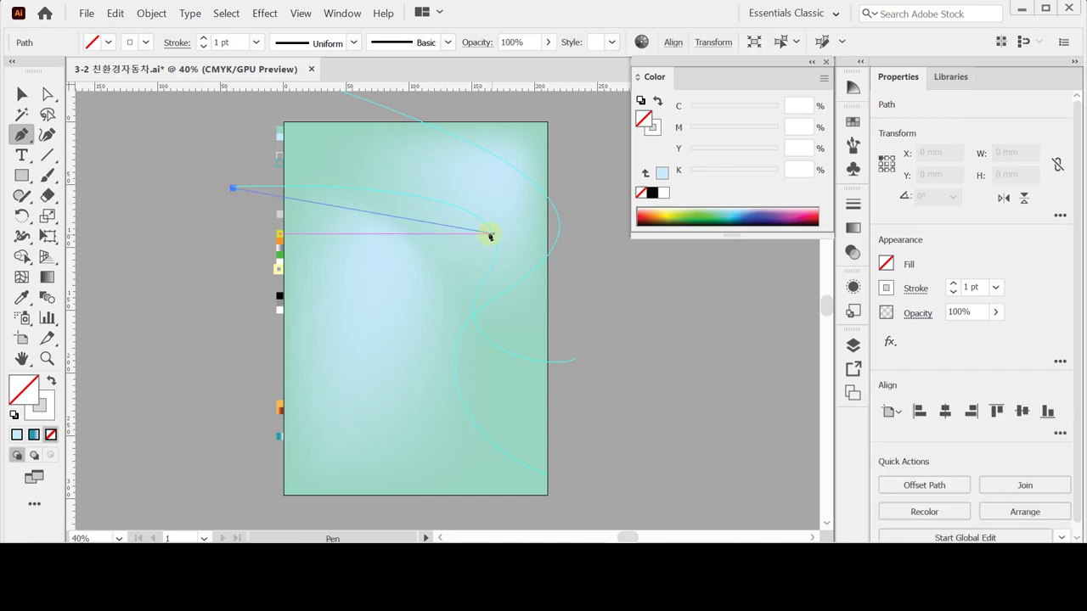
{"action": "left_click_drag", "start_coordinate": [486, 224], "coordinate": [539, 274]}
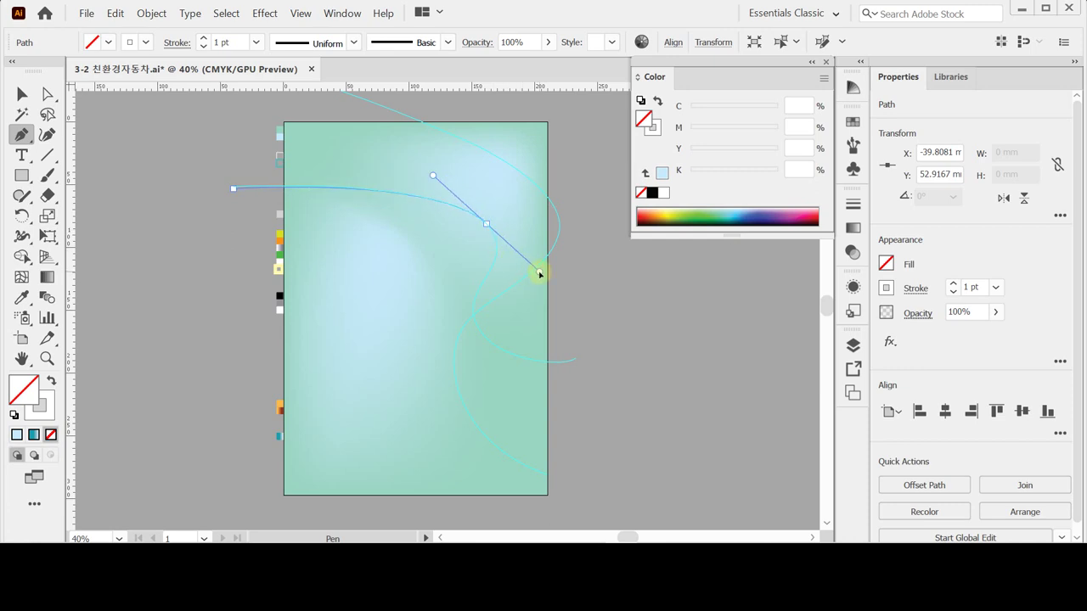
{"action": "left_click_drag", "start_coordinate": [540, 273], "coordinate": [539, 273]}
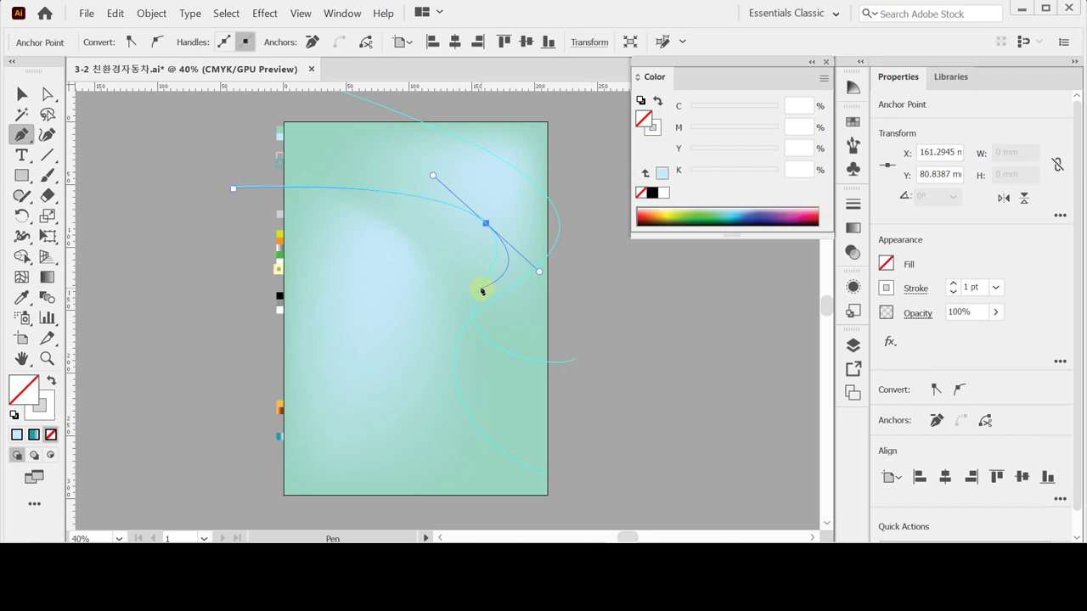
{"action": "left_click_drag", "start_coordinate": [477, 289], "coordinate": [468, 323]}
{"action": "key", "text": "ctrl+z"}
{"action": "left_click_drag", "start_coordinate": [485, 336], "coordinate": [528, 393]}
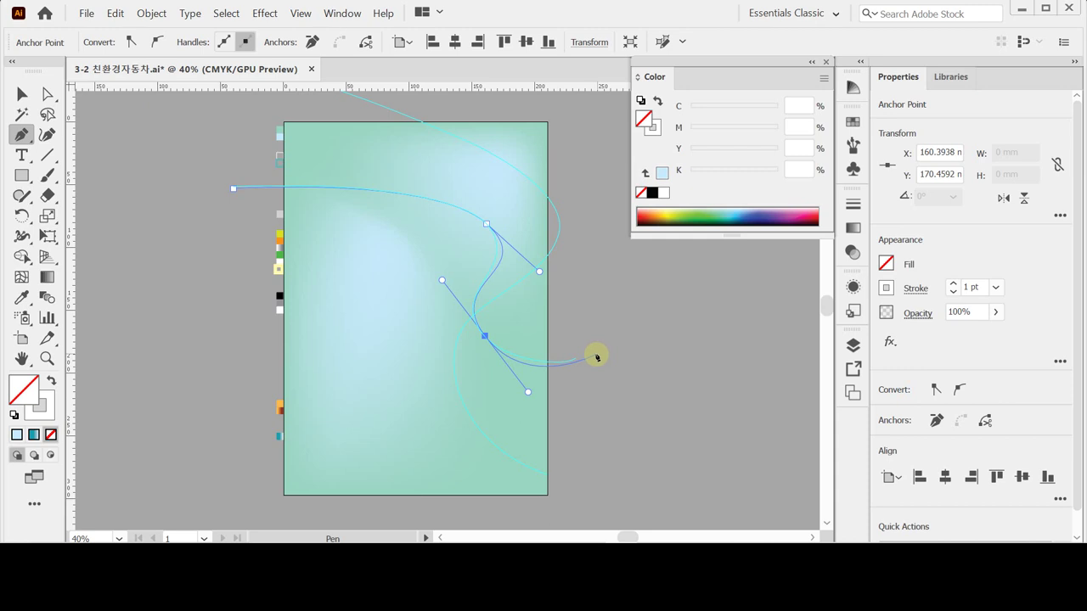
{"action": "left_click", "coordinate": [592, 355]}
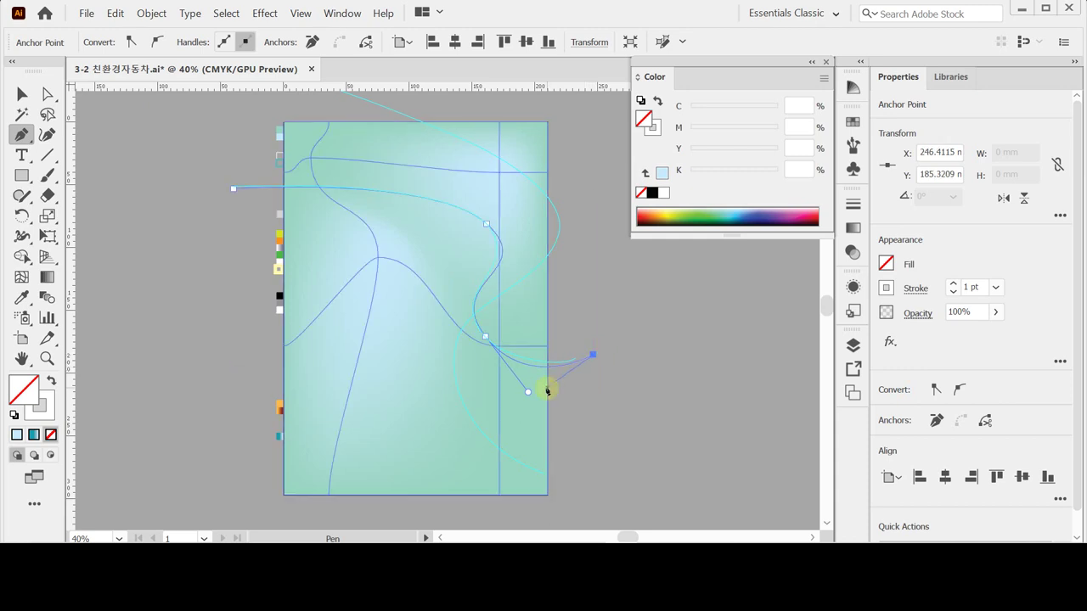
- Adjust the S-curve's handles to fit the guide, move its right endpoint to about X 251, Y 180 mm, and deselect it
{"action": "left_click_drag", "start_coordinate": [528, 382], "coordinate": [537, 388]}
{"action": "left_click", "coordinate": [486, 223]}
{"action": "left_click_drag", "start_coordinate": [540, 273], "coordinate": [529, 266]}
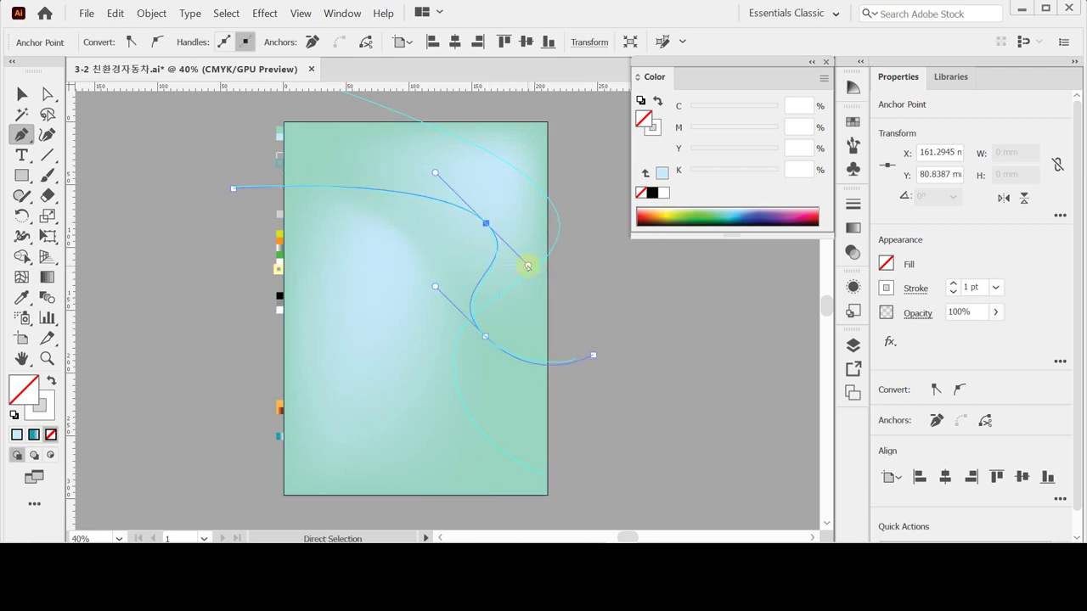
{"action": "left_click", "coordinate": [597, 353]}
{"action": "left_click_drag", "start_coordinate": [598, 349], "coordinate": [654, 255]}
{"action": "left_click", "coordinate": [654, 128]}
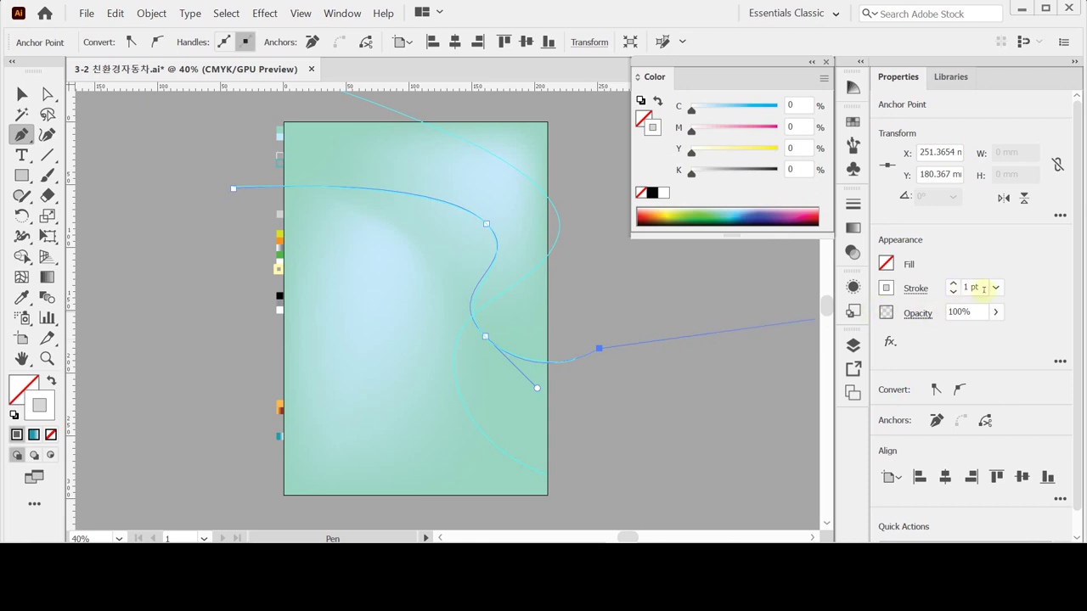
{"action": "left_click", "coordinate": [616, 293], "text": "ctrl"}
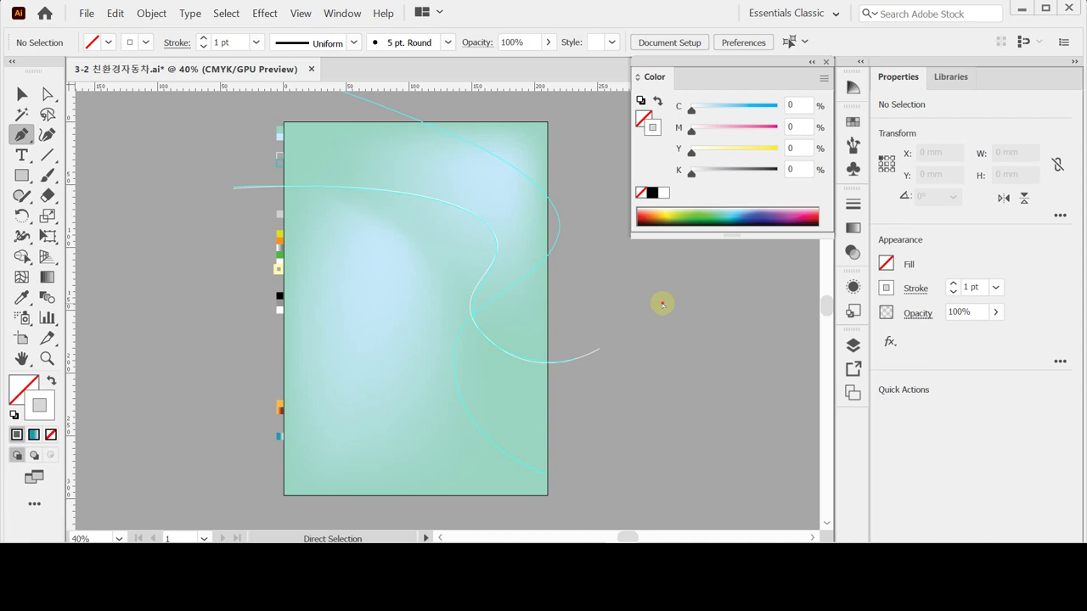
- Load the teal stroke C 60, M 10, Y 30, K 0 at 3 pt with no fill from the sample swatch beside the artboard
{"action": "left_click_drag", "start_coordinate": [593, 160], "coordinate": [598, 198]}
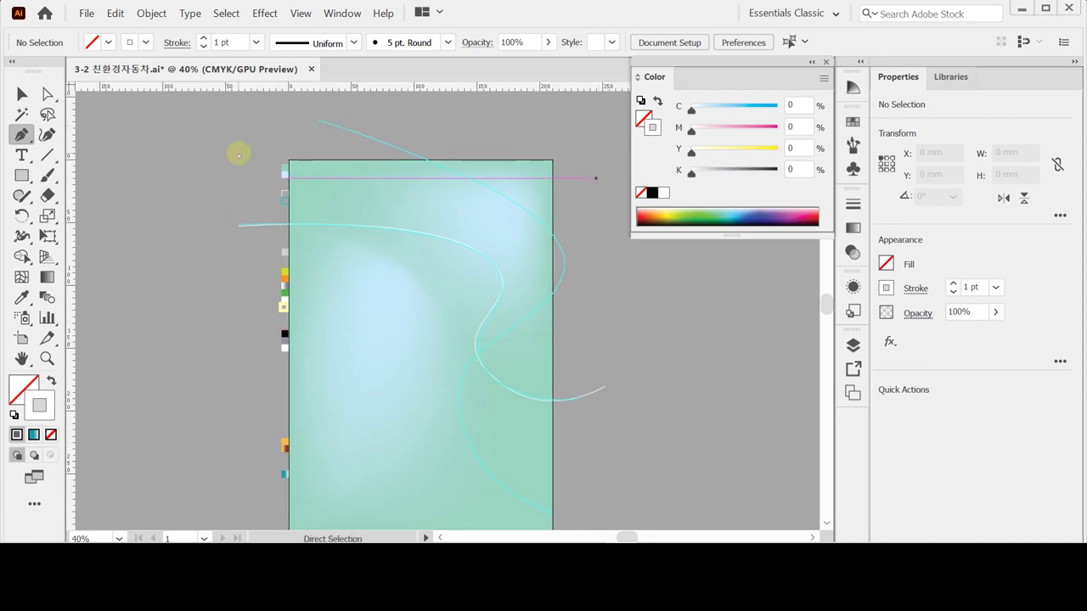
{"action": "left_click", "coordinate": [283, 206], "text": "ctrl"}
{"action": "left_click", "coordinate": [249, 170], "text": "ctrl"}
- Trace the outer S-shaped guide with the Pen tool, from above the artboard to just beyond its lower-right edge, and end the path
{"action": "left_click", "coordinate": [318, 119]}
{"action": "left_click", "coordinate": [474, 180]}
{"action": "left_click_drag", "start_coordinate": [531, 211], "coordinate": [548, 217]}
{"action": "left_click_drag", "start_coordinate": [561, 283], "coordinate": [540, 313]}
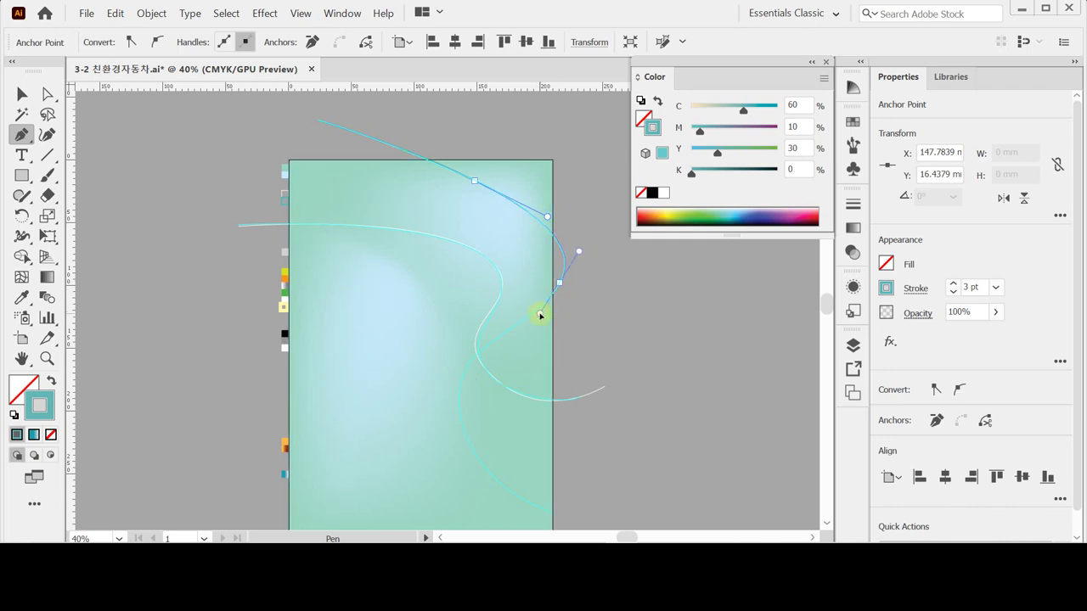
{"action": "mouse_move", "coordinate": [462, 372]}
{"action": "left_mouse_down"}
{"action": "mouse_move", "coordinate": [449, 400]}
{"action": "mouse_move", "coordinate": [468, 340]}
{"action": "mouse_move", "coordinate": [457, 363]}
{"action": "left_mouse_up"}
{"action": "key", "text": "space"}
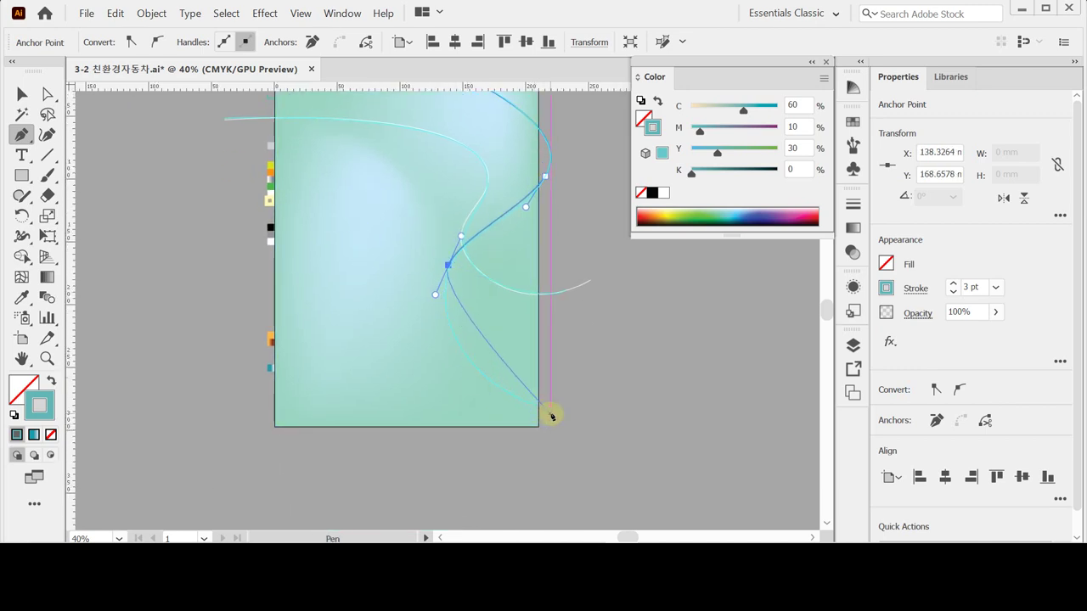
{"action": "left_click_drag", "start_coordinate": [557, 414], "coordinate": [669, 443]}
{"action": "key", "text": "space"}
{"action": "left_click_drag", "start_coordinate": [480, 306], "coordinate": [478, 392]}
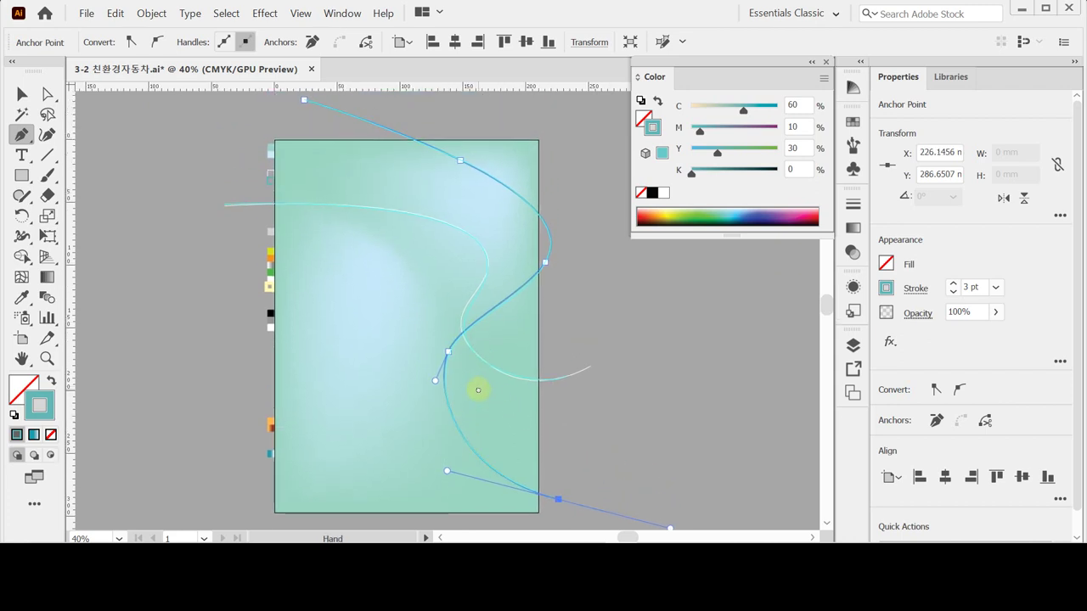
{"action": "key", "text": "space"}
{"action": "mouse_move", "coordinate": [594, 337]}
{"action": "left_mouse_down"}
{"action": "mouse_move", "coordinate": [558, 320]}
{"action": "mouse_move", "coordinate": [576, 340]}
{"action": "left_mouse_up"}
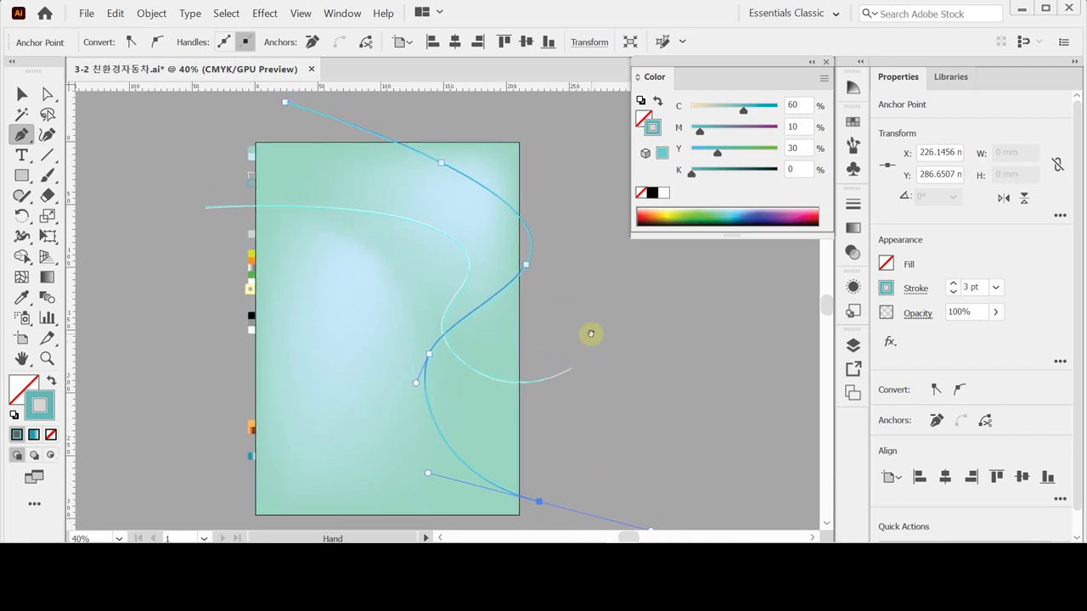
{"action": "key", "text": "ctrl"}
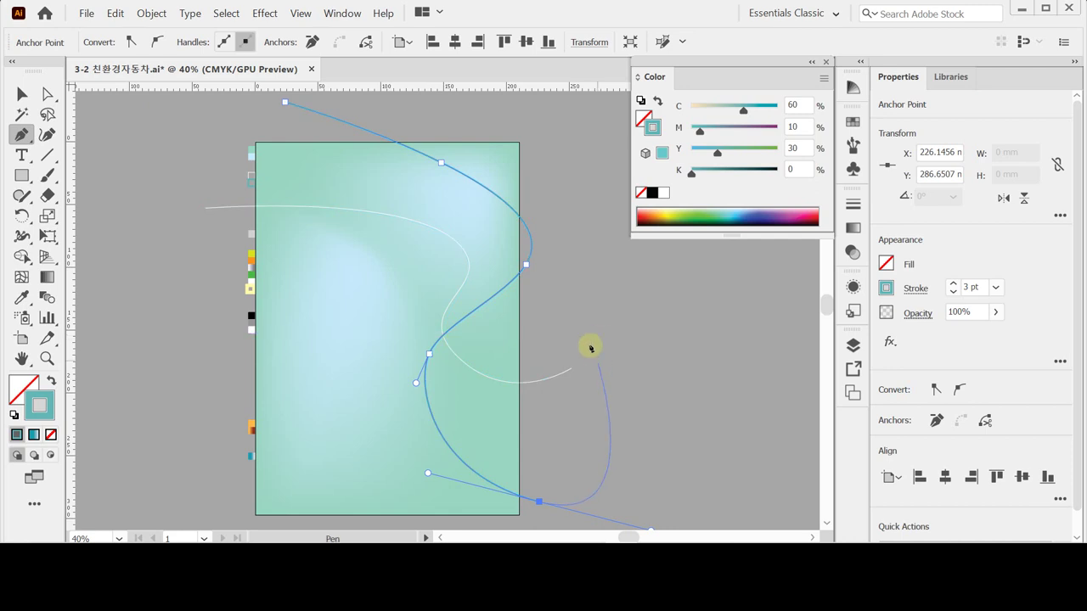
{"action": "left_click", "coordinate": [644, 298], "text": "ctrl"}
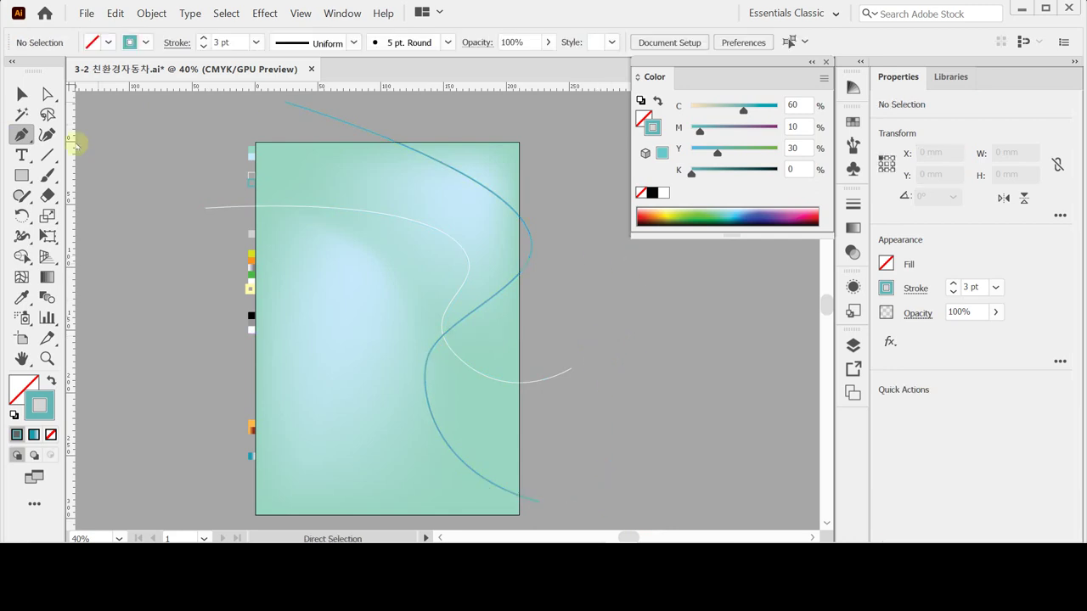
- Select the teal outer curve together with the white inner S-curve and make a blend between them
{"action": "left_click", "coordinate": [22, 94]}
{"action": "left_click", "coordinate": [527, 256]}
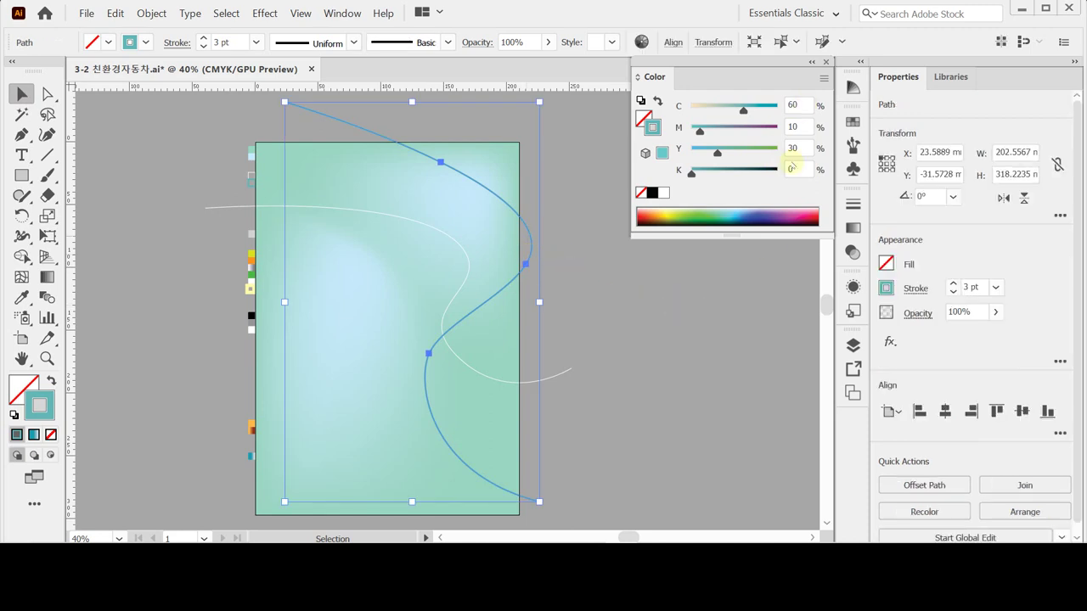
{"action": "left_click", "coordinate": [983, 289]}
{"action": "left_click", "coordinate": [565, 371], "text": "shift"}
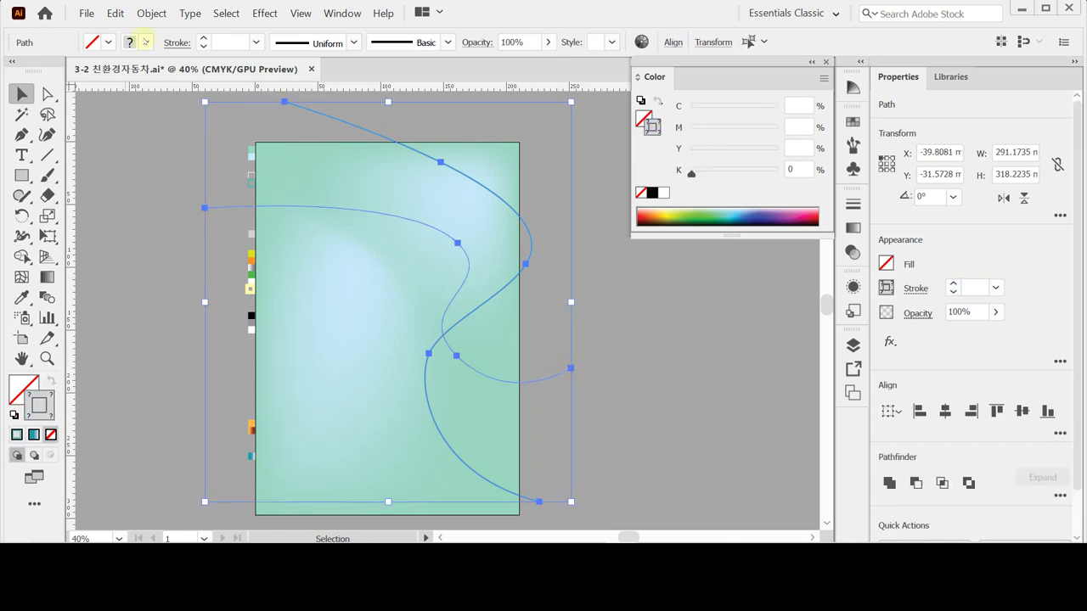
{"action": "left_click", "coordinate": [141, 14]}
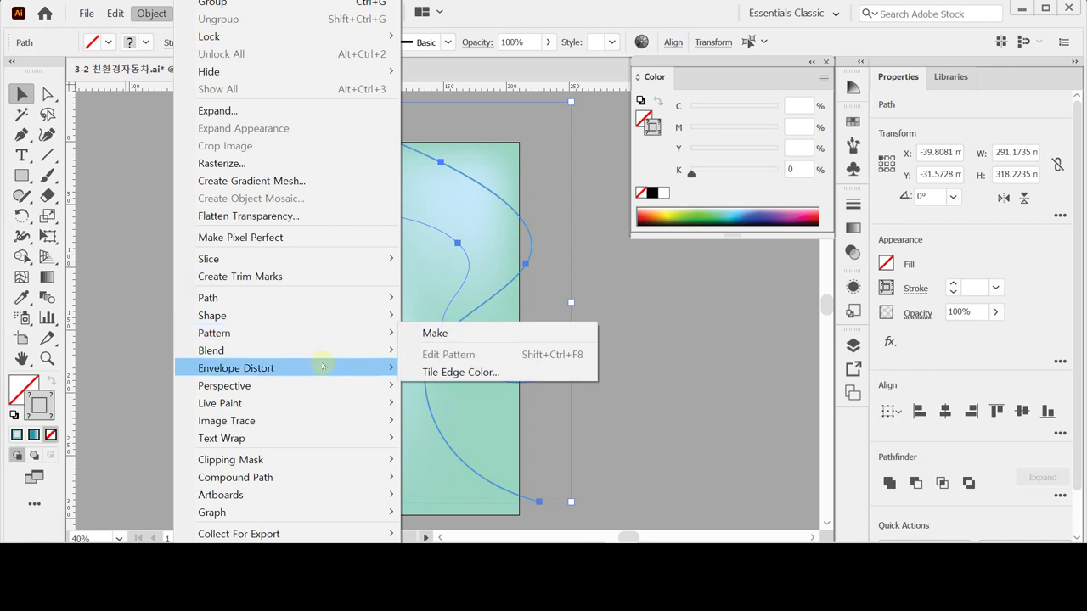
{"action": "mouse_move", "coordinate": [314, 357]}
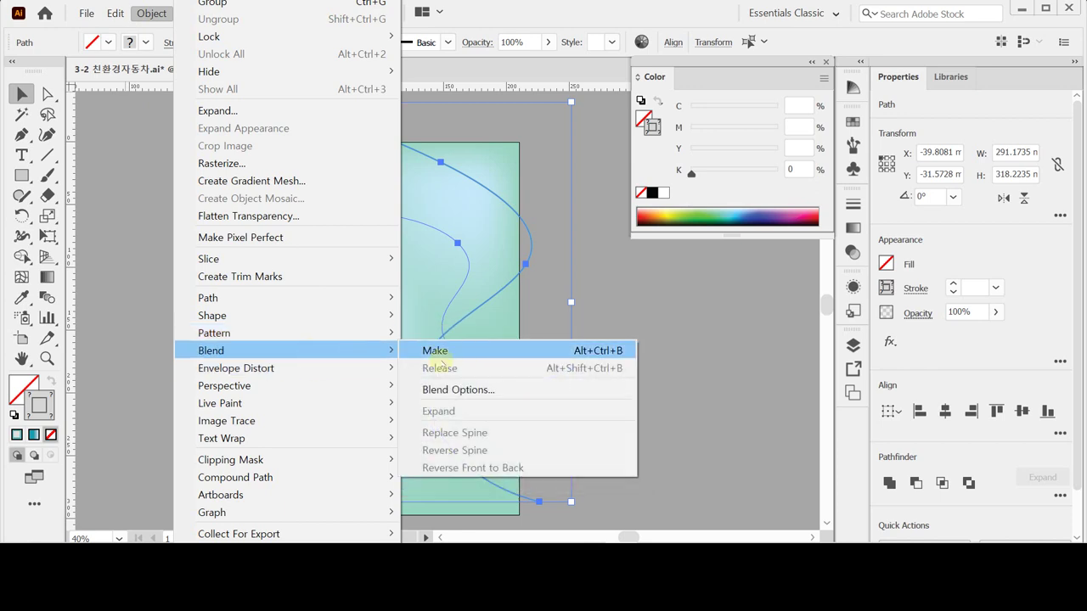
{"action": "left_click", "coordinate": [452, 355]}
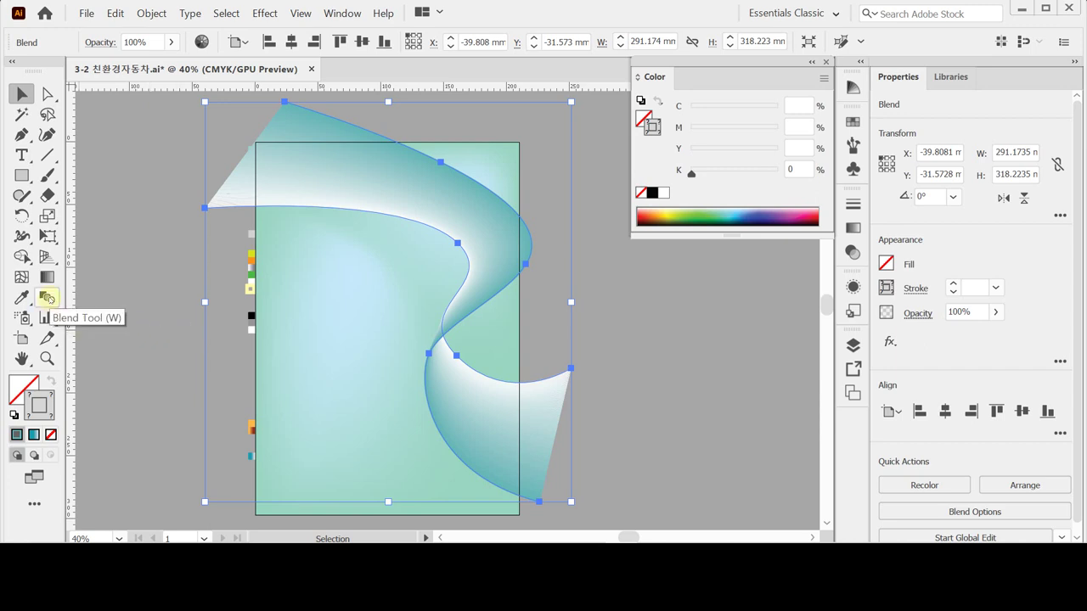
- Set the curve blend's spacing to Specified Steps with 15 steps, and save the document
{"action": "double_click", "coordinate": [46, 297]}
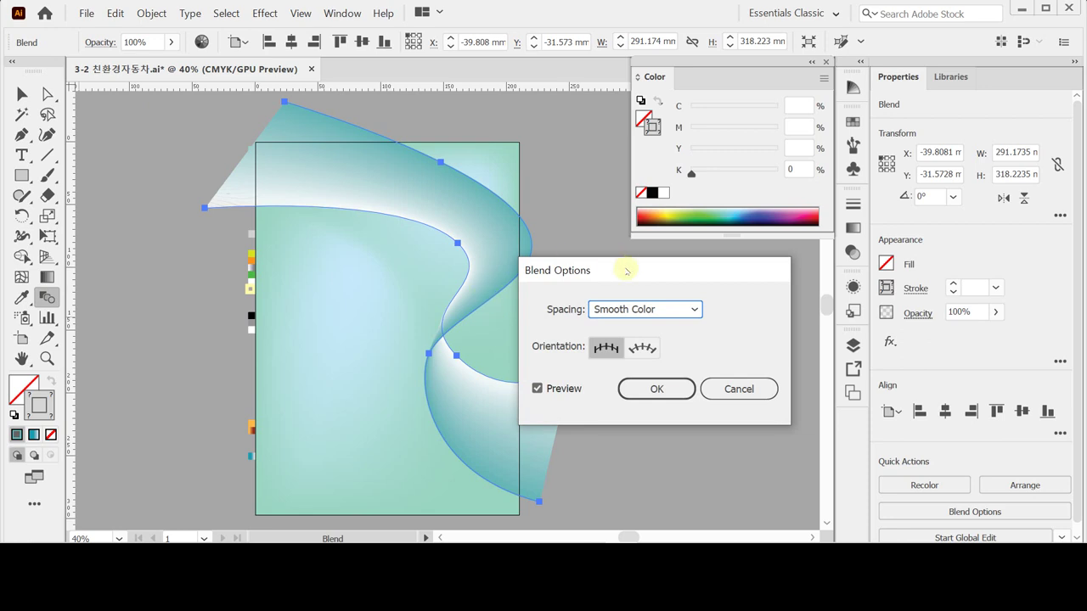
{"action": "left_click_drag", "start_coordinate": [625, 270], "coordinate": [581, 258]}
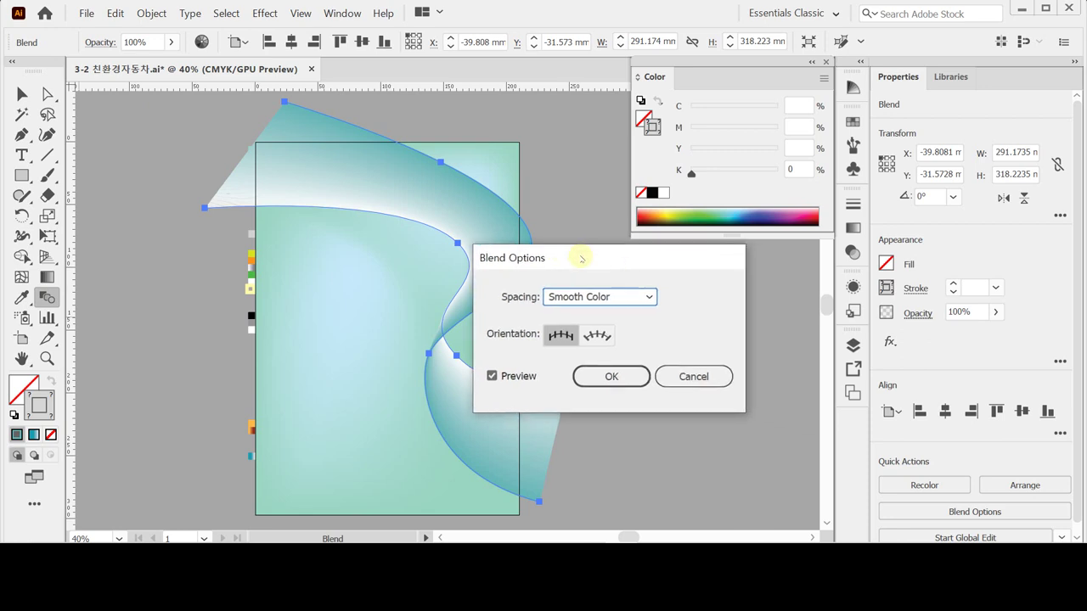
{"action": "left_click", "coordinate": [648, 298]}
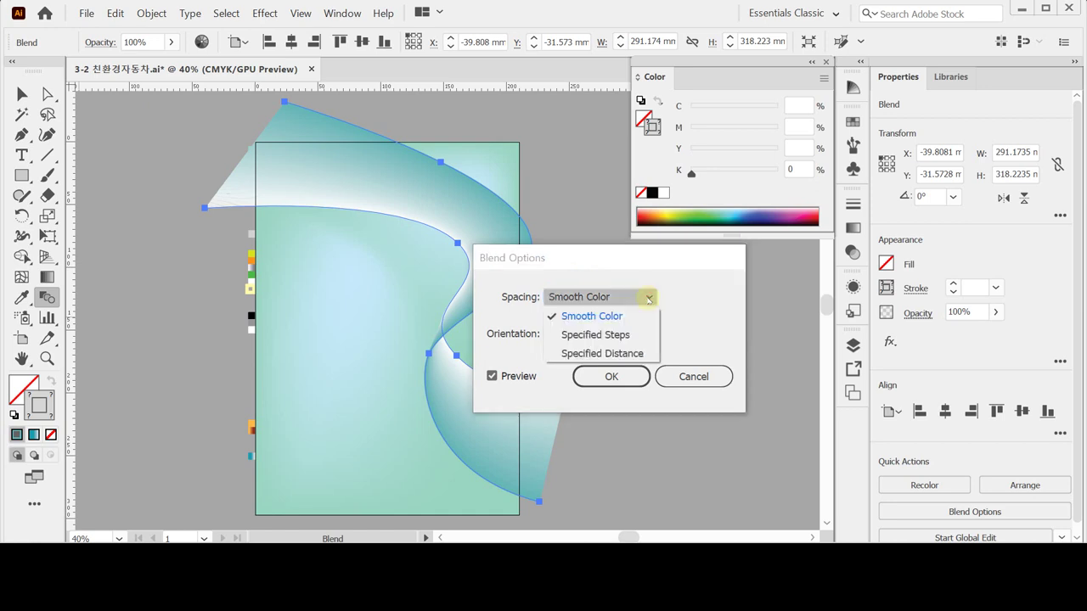
{"action": "left_click", "coordinate": [627, 335]}
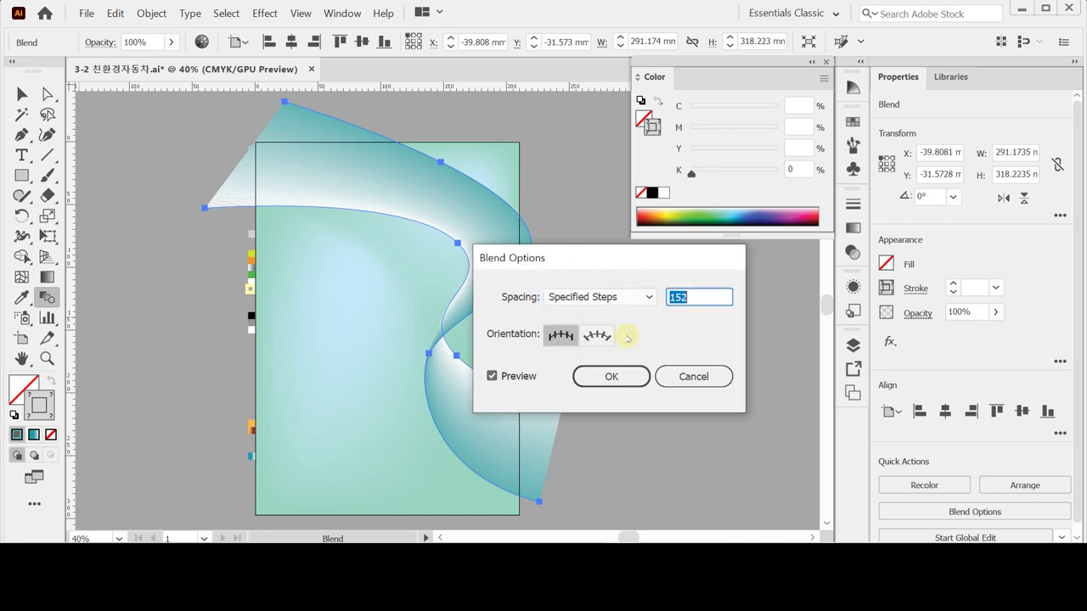
{"action": "left_click", "coordinate": [686, 296]}
{"action": "key", "text": "BackSpace"}
{"action": "key", "text": "Tab"}
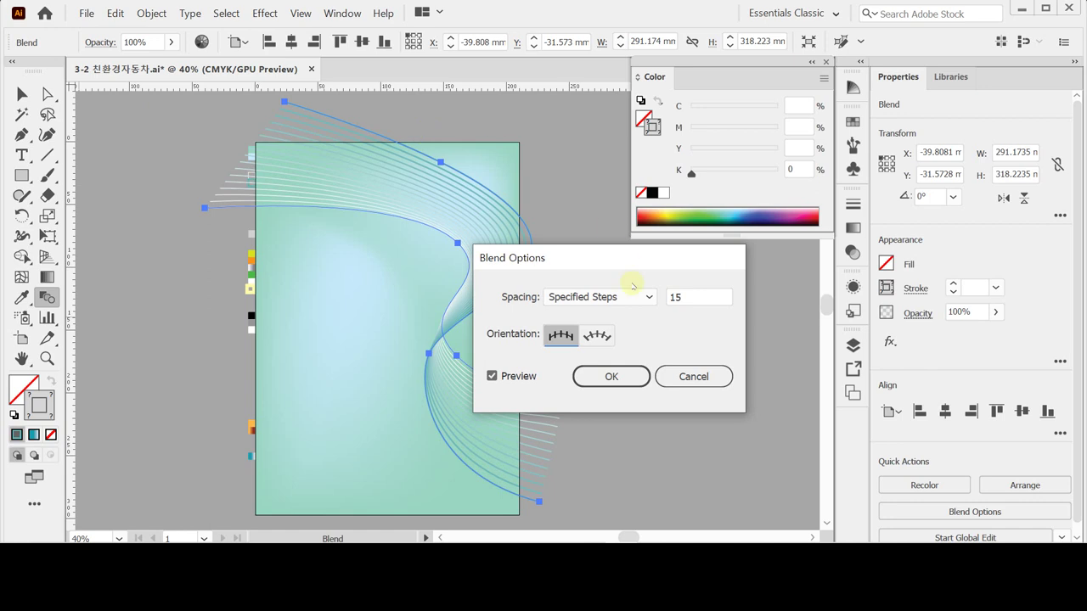
{"action": "left_click", "coordinate": [616, 376]}
{"action": "left_click", "coordinate": [614, 377]}
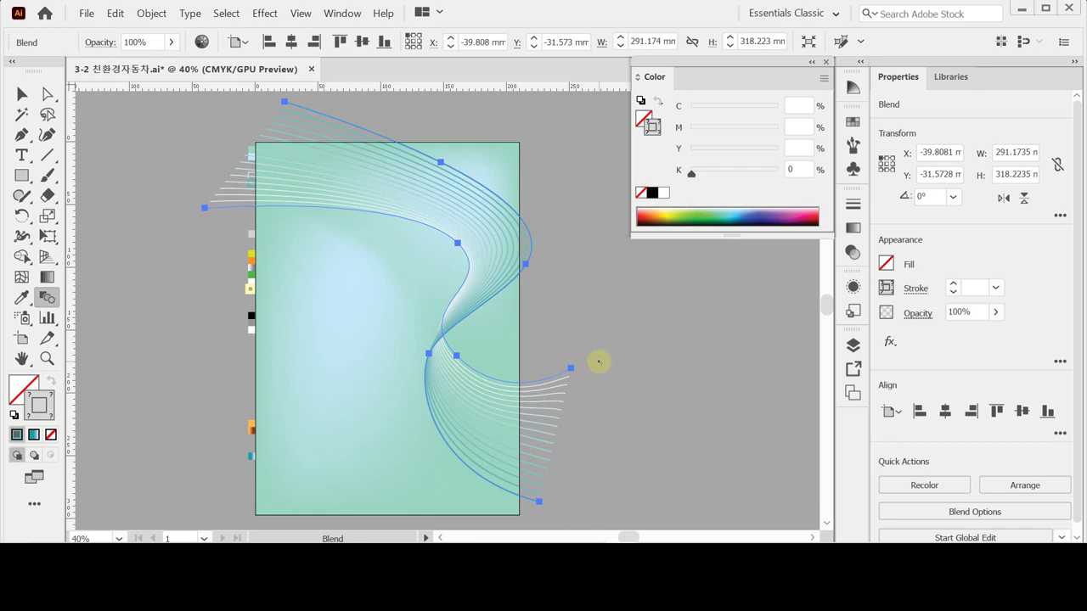
{"action": "key", "text": "v"}
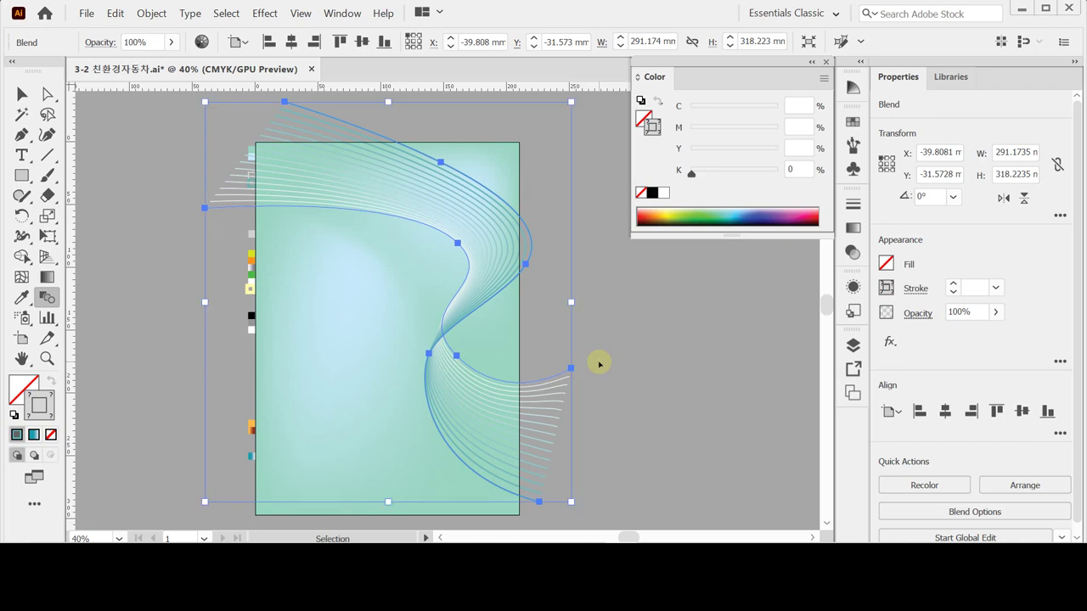
{"action": "key", "text": "ctrl+s"}
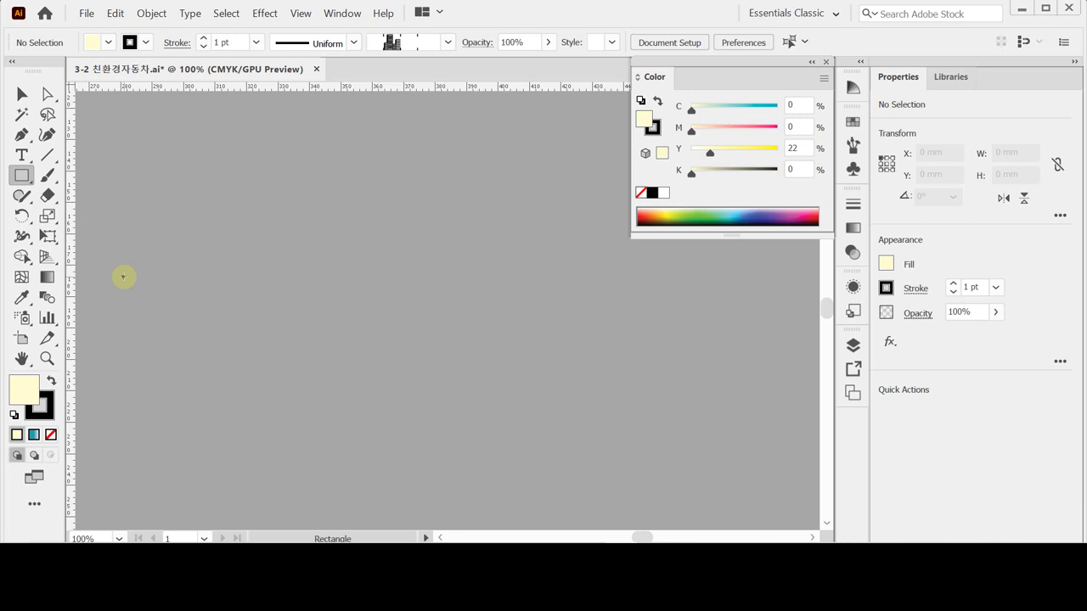
- Create a 137 mm by 38 mm rectangle with a pale yellow fill and 1 pt black stroke on the empty canvas
{"action": "left_click", "coordinate": [123, 277]}
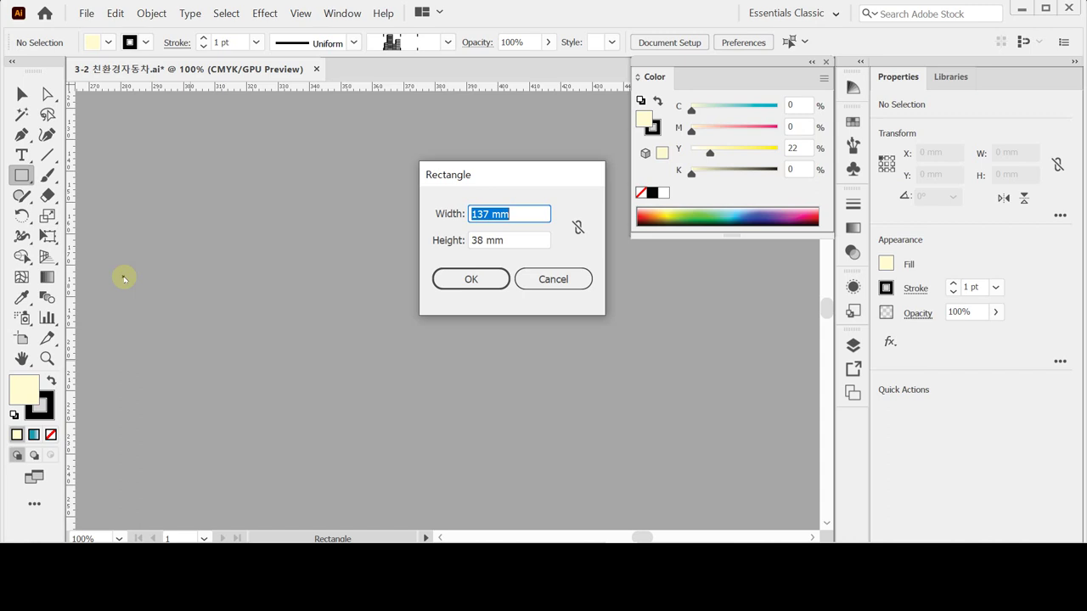
{"action": "key", "text": "Tab"}
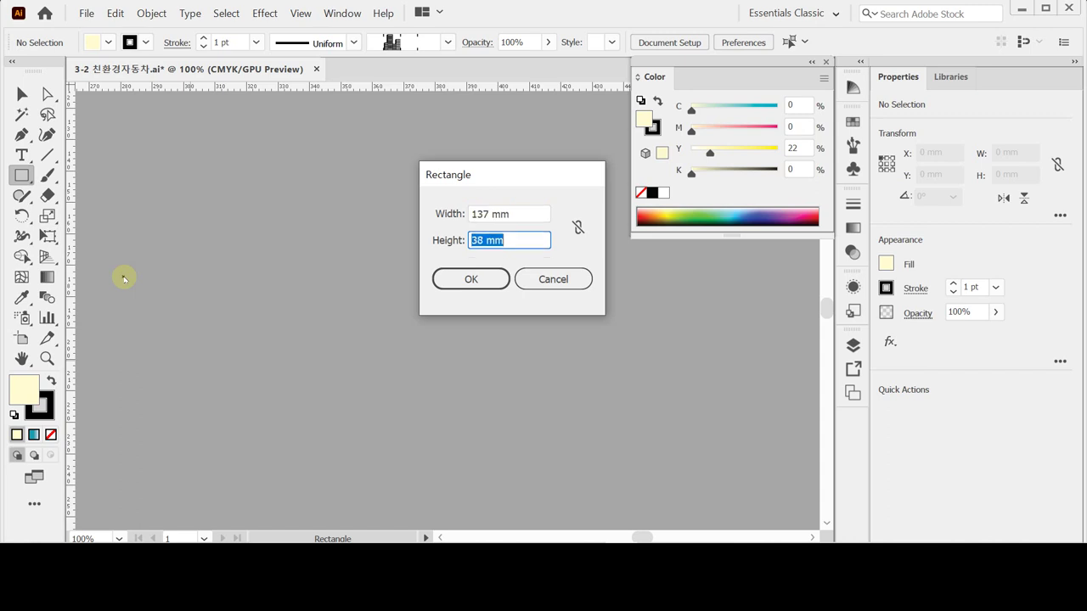
{"action": "key", "text": "Return"}
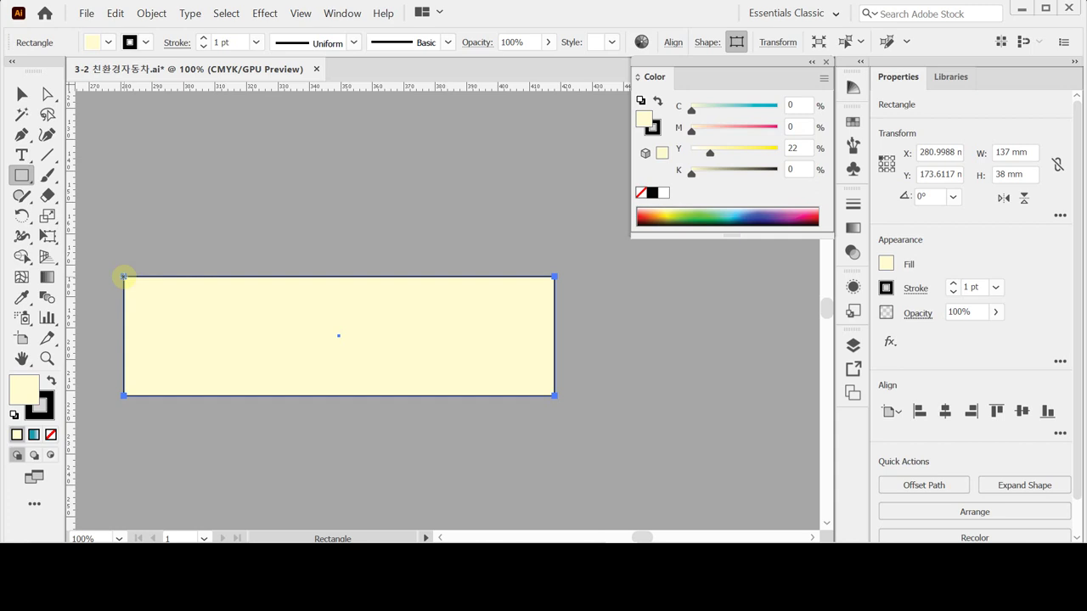
- Paste the prepared white building rectangles over the pale yellow base, check them individually, and deselect everything
{"action": "key", "text": "ctrl"}
{"action": "key", "text": "ctrl+v"}
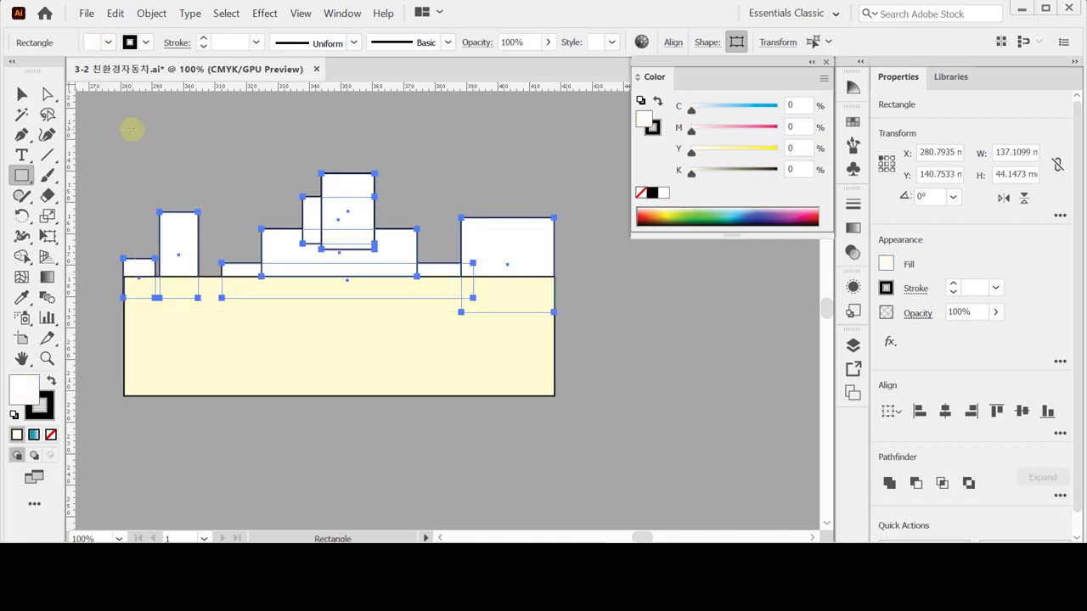
{"action": "left_click", "coordinate": [157, 133], "text": "ctrl"}
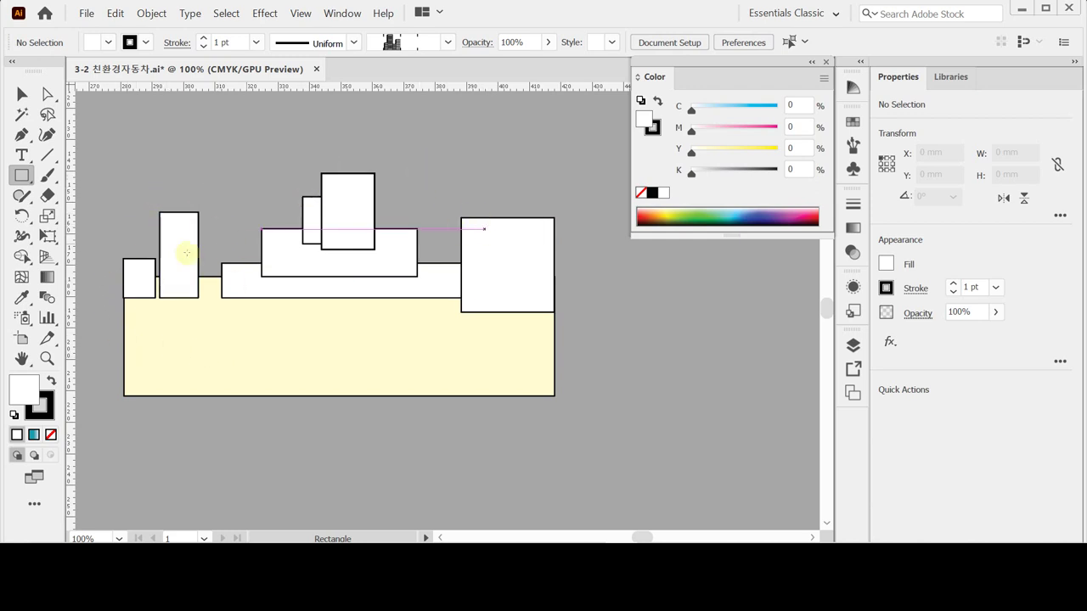
{"action": "left_click", "coordinate": [133, 271], "text": "ctrl"}
{"action": "left_click", "coordinate": [184, 244], "text": "ctrl"}
{"action": "left_click", "coordinate": [245, 282], "text": "ctrl"}
{"action": "left_click", "coordinate": [300, 246], "text": "ctrl"}
{"action": "left_click", "coordinate": [314, 213], "text": "ctrl"}
{"action": "left_click", "coordinate": [502, 151], "text": "ctrl"}
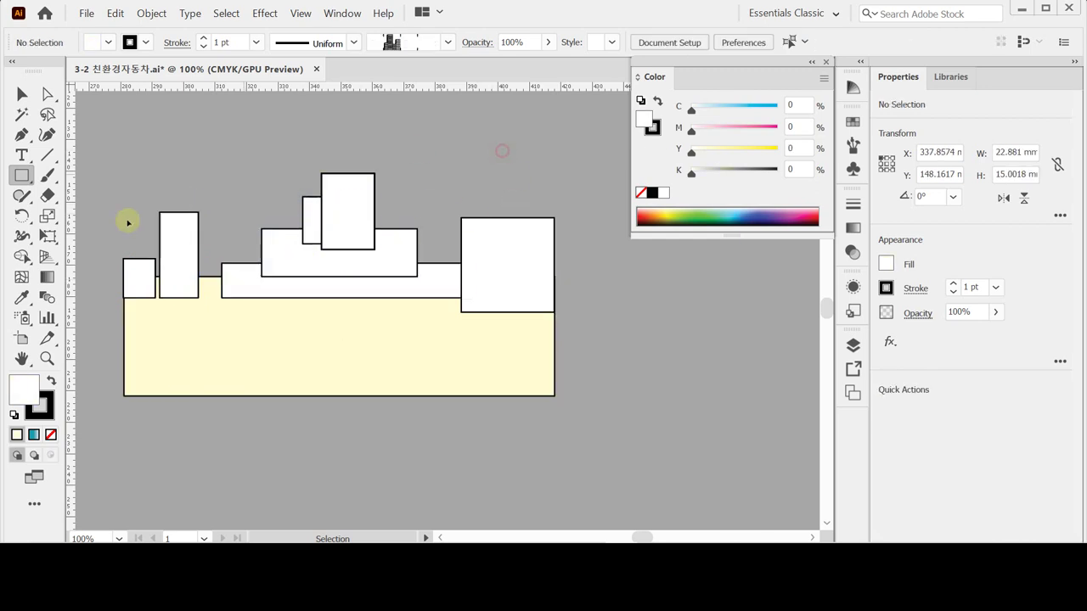
- Align the base's left edge with the leftmost block and its right edge with the rightmost block
{"action": "left_click_drag", "start_coordinate": [114, 199], "coordinate": [155, 337]}
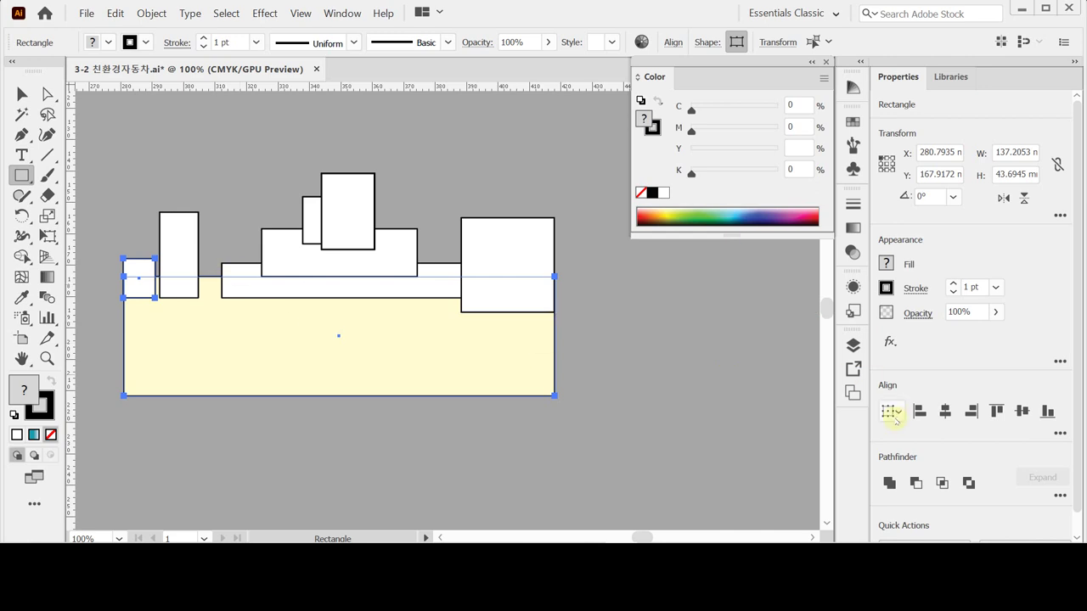
{"action": "left_click", "coordinate": [919, 412]}
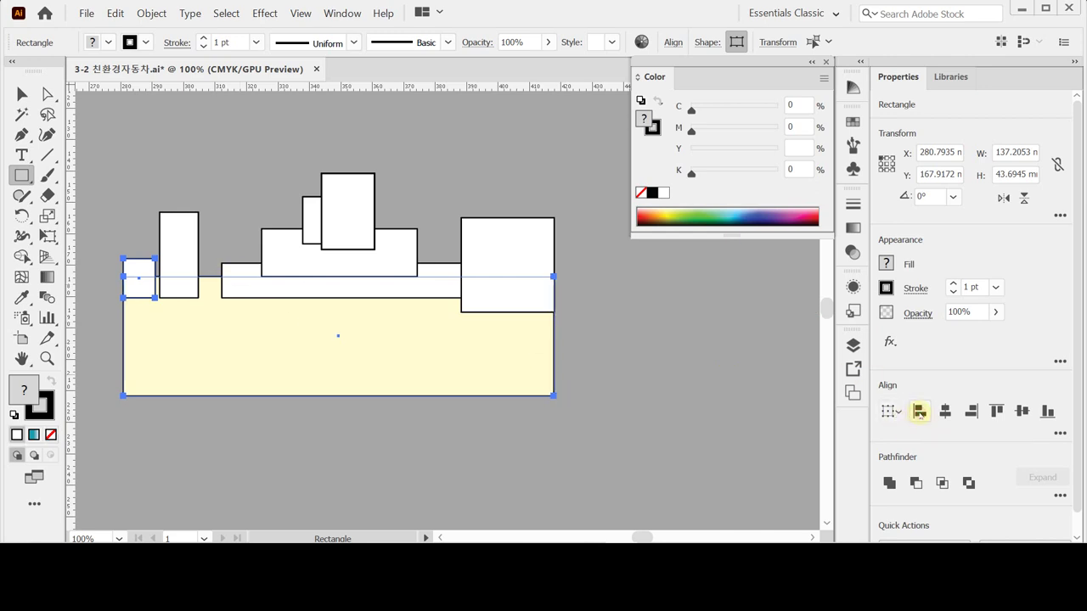
{"action": "left_click_drag", "start_coordinate": [603, 279], "coordinate": [543, 289]}
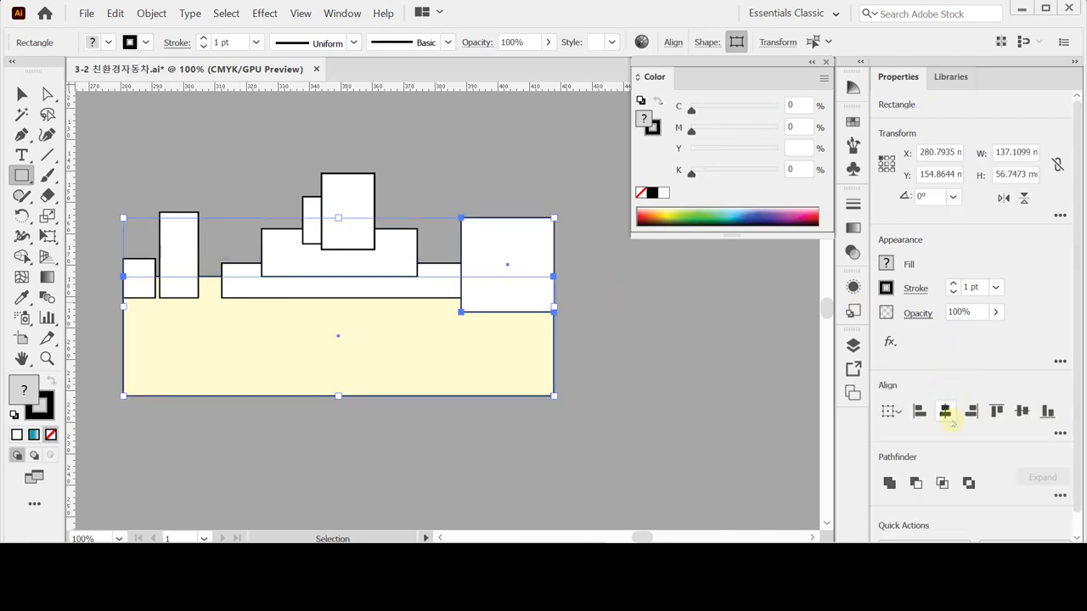
{"action": "left_click", "coordinate": [970, 411]}
{"action": "left_click", "coordinate": [272, 152]}
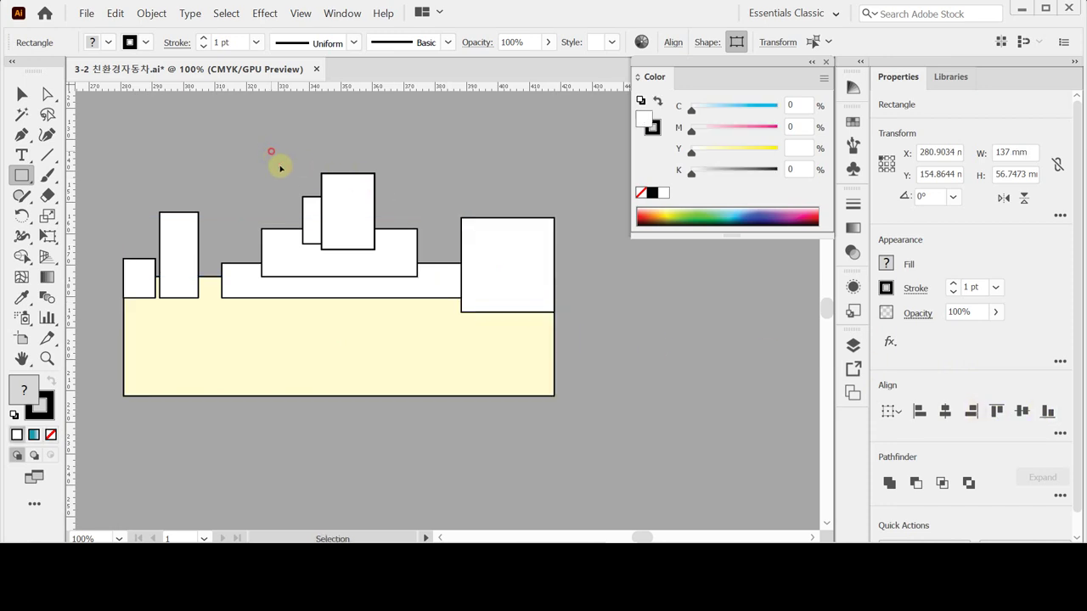
- Select the base and all building rectangles and unite them into one skyline shape
{"action": "mouse_move", "coordinate": [117, 156]}
{"action": "left_mouse_down"}
{"action": "mouse_move", "coordinate": [138, 190]}
{"action": "mouse_move", "coordinate": [585, 414]}
{"action": "left_mouse_up"}
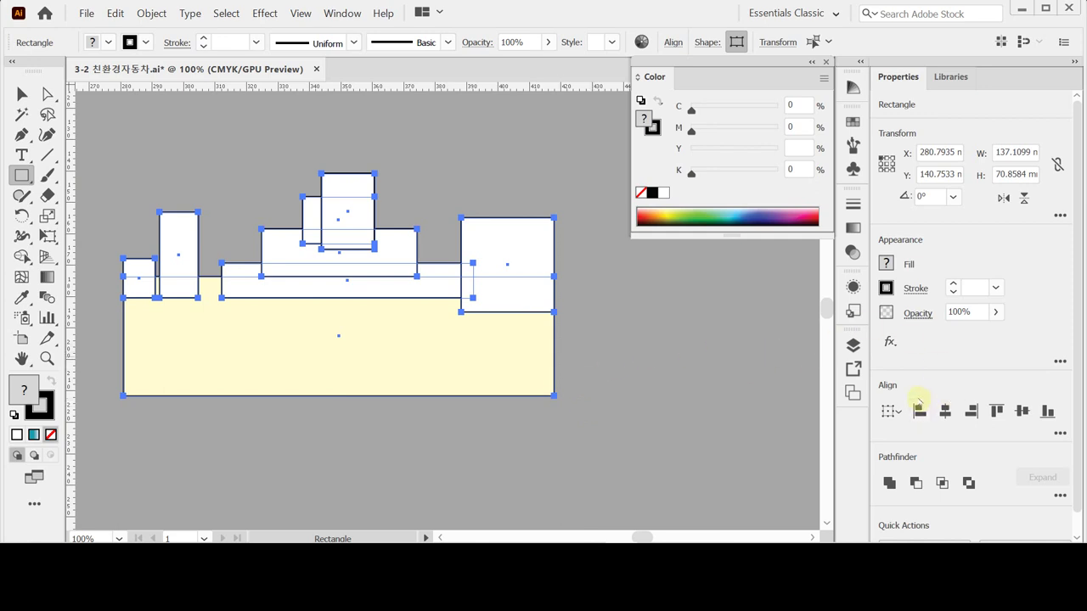
{"action": "scroll", "coordinate": [908, 456], "scroll_direction": "down", "scroll_amount": 1}
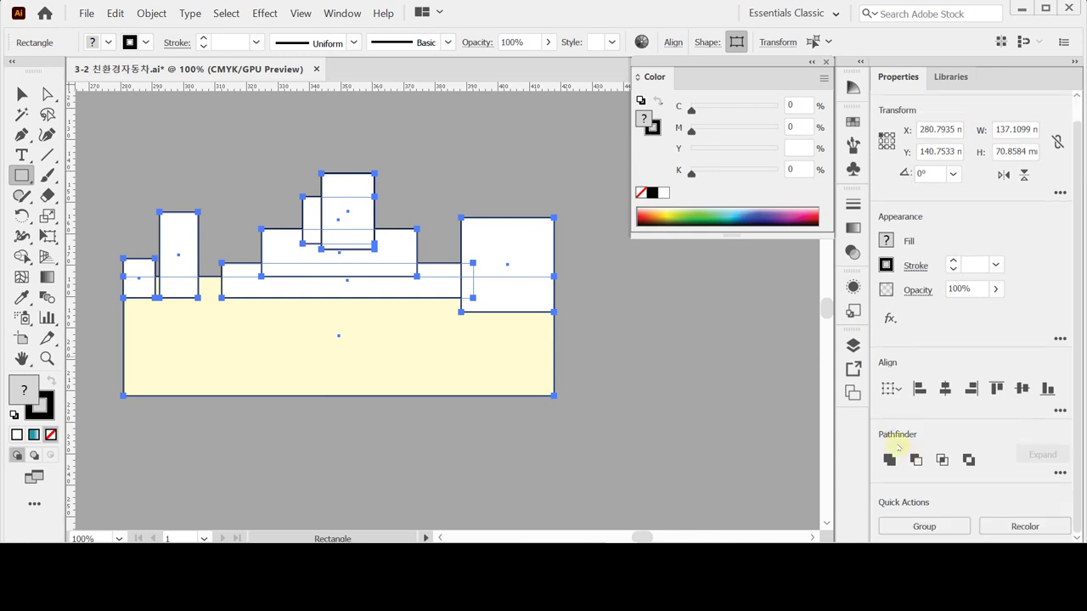
{"action": "left_click", "coordinate": [889, 459]}
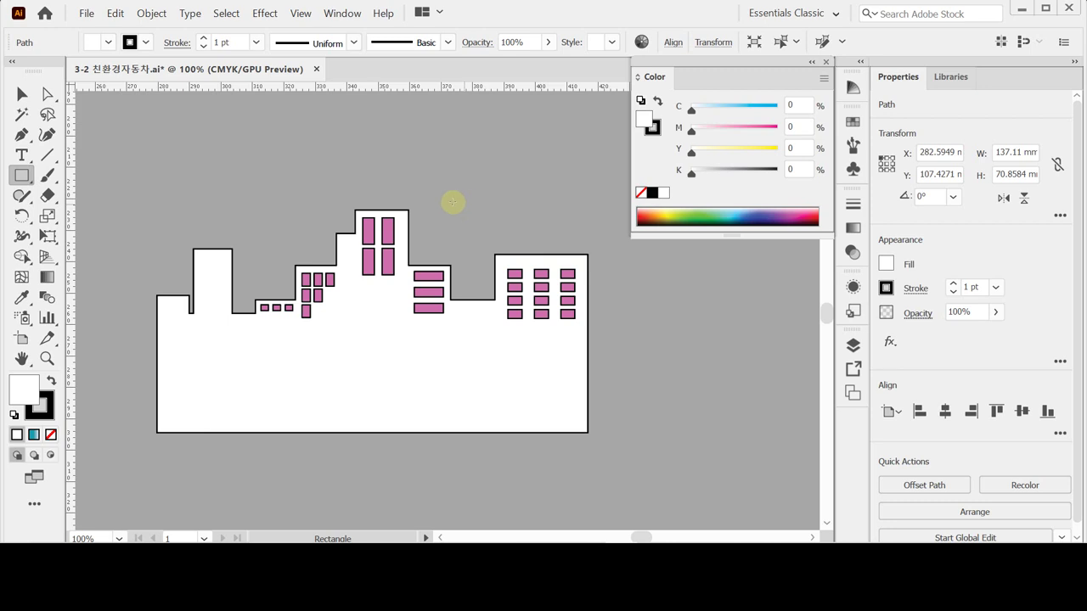
- Delete the three small pink windows in the low building section beside the stepped tower
{"action": "left_click_drag", "start_coordinate": [315, 326], "coordinate": [496, 275]}
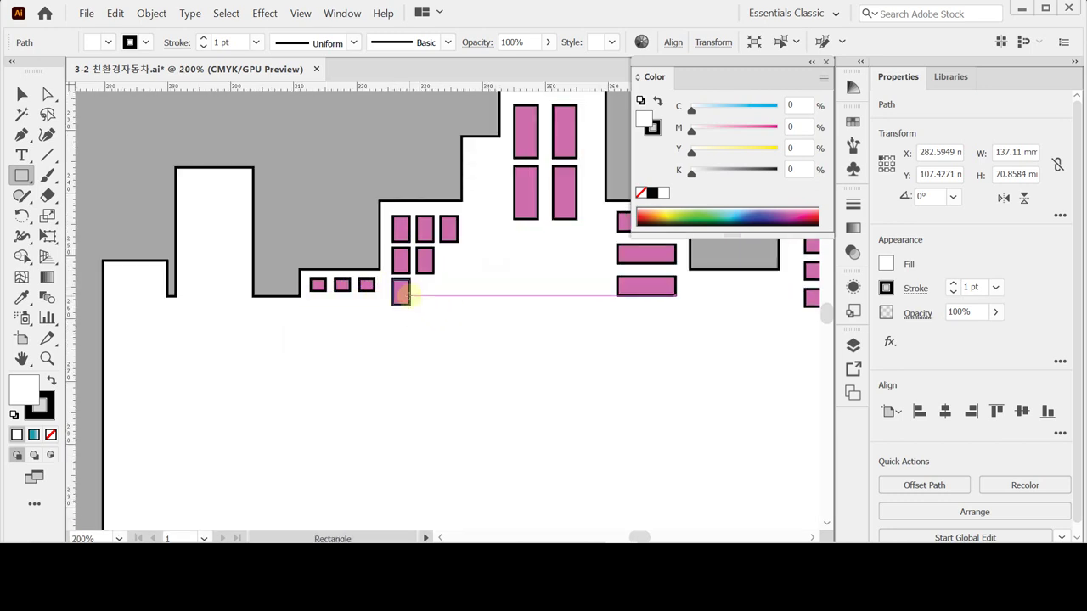
{"action": "key", "text": "ctrl+plus"}
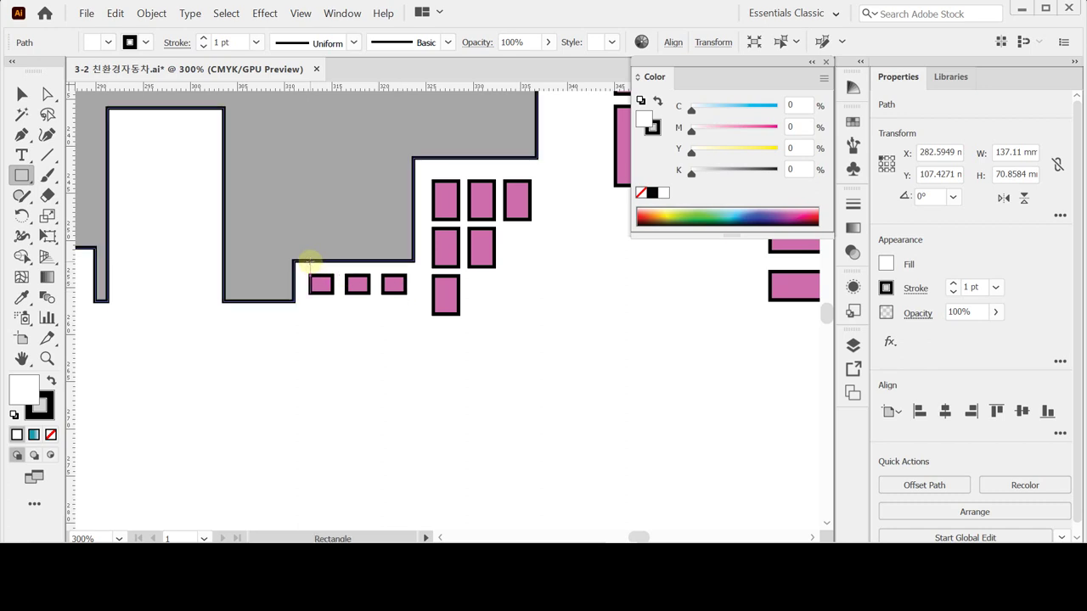
{"action": "left_click", "coordinate": [320, 283], "text": "ctrl"}
{"action": "left_click", "coordinate": [358, 284], "text": "ctrl+shift"}
{"action": "left_click", "coordinate": [393, 284], "text": "ctrl+shift"}
{"action": "key", "text": "Delete"}
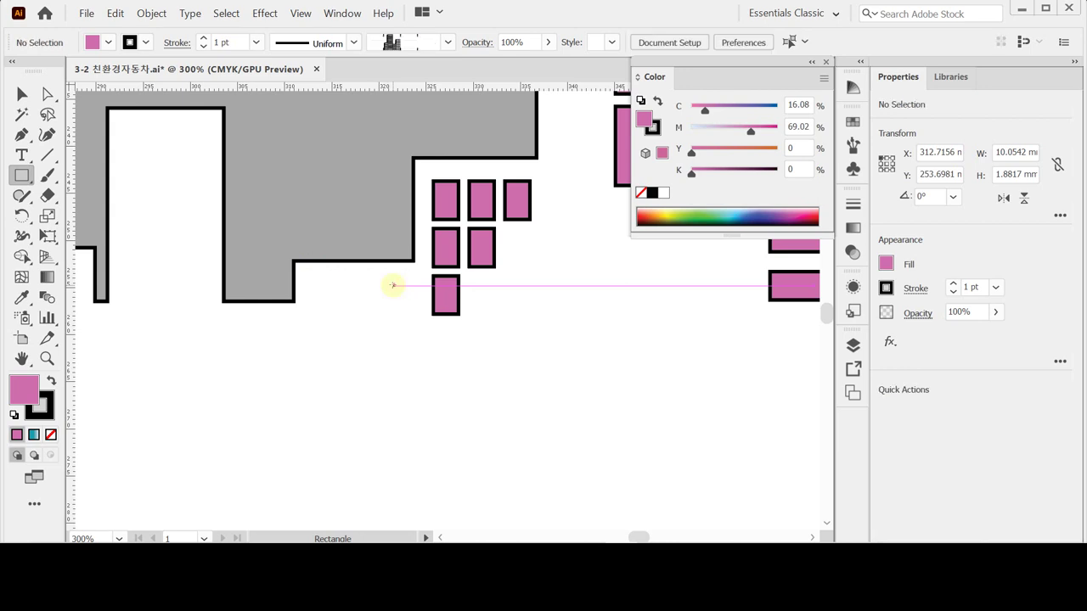
- Draw a pink window rectangle about 2.7 by 1.7 mm just inside the low building's upper-left corner, and select it
{"action": "key", "text": "ctrl+equal"}
{"action": "left_click_drag", "start_coordinate": [388, 293], "coordinate": [359, 298]}
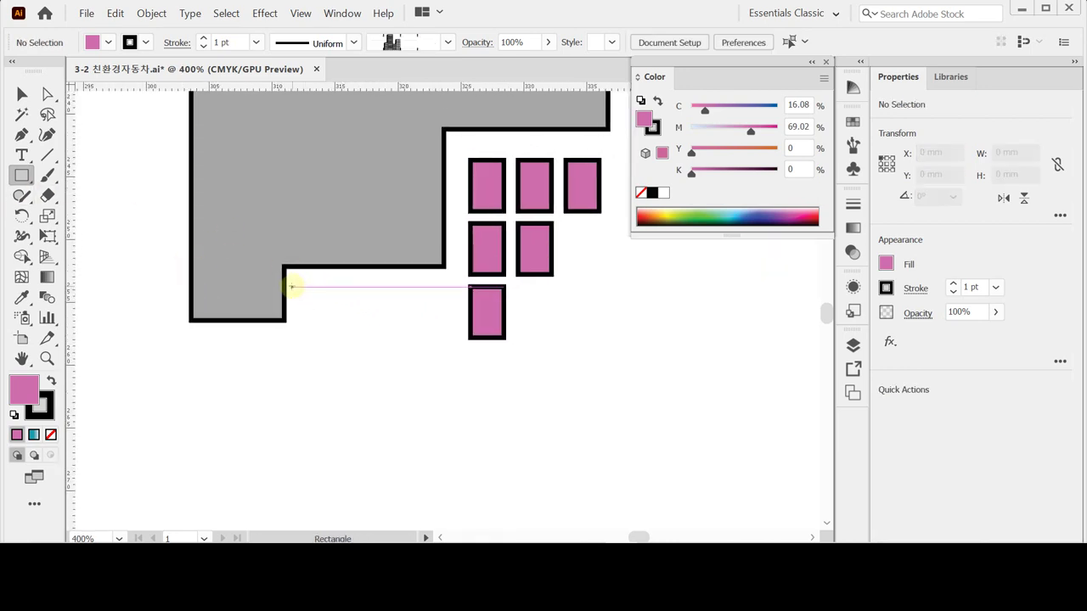
{"action": "left_click_drag", "start_coordinate": [295, 288], "coordinate": [330, 308]}
{"action": "key", "text": "v"}
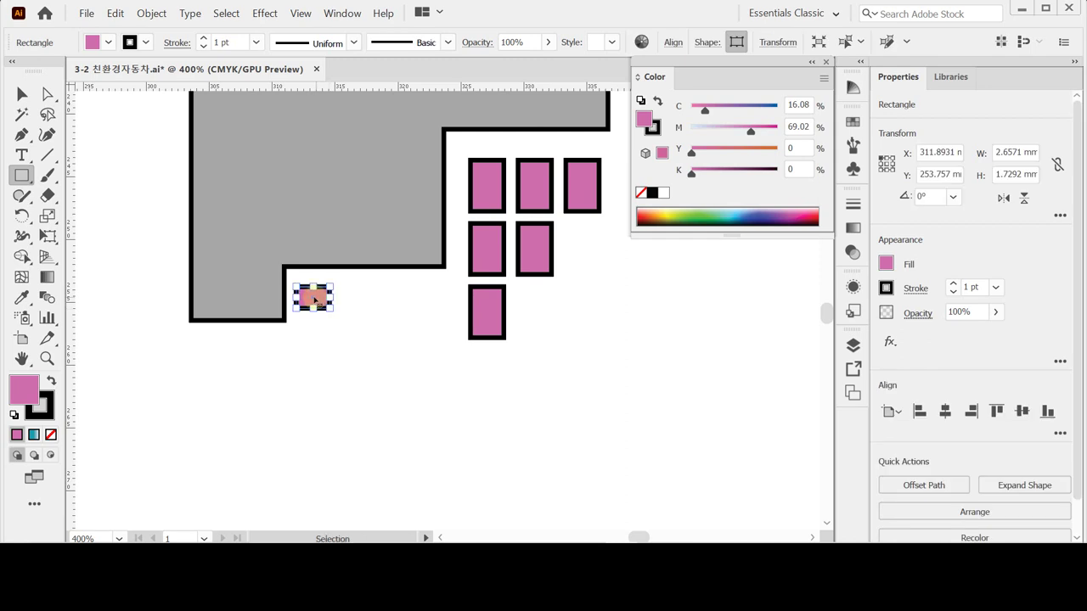
{"action": "key", "text": "m"}
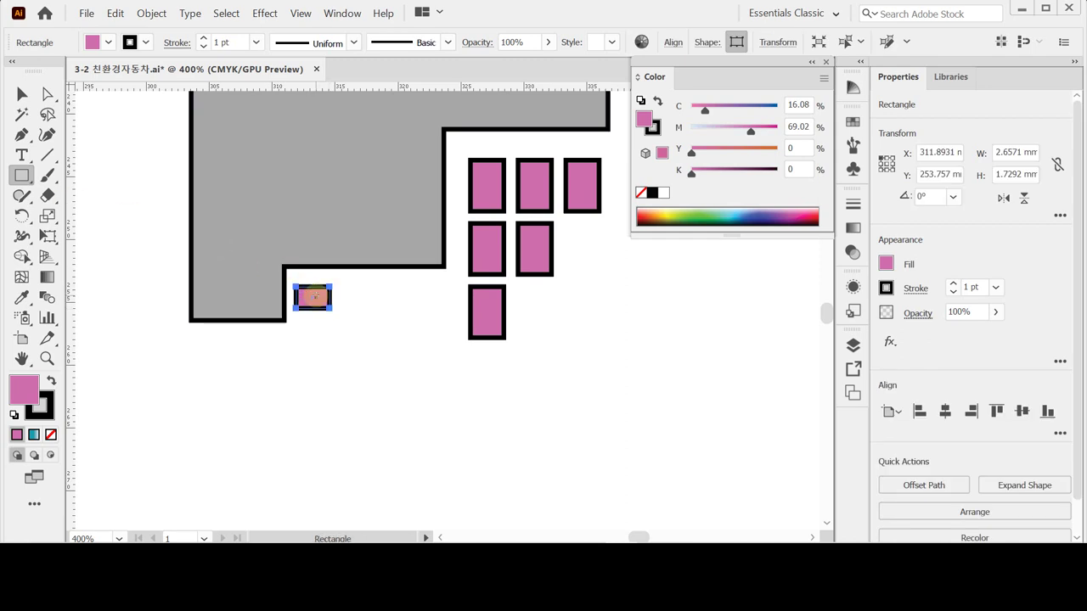
{"action": "left_click", "coordinate": [311, 294], "text": "ctrl"}
{"action": "scroll", "coordinate": [337, 308], "scroll_direction": "up", "scroll_amount": 3}
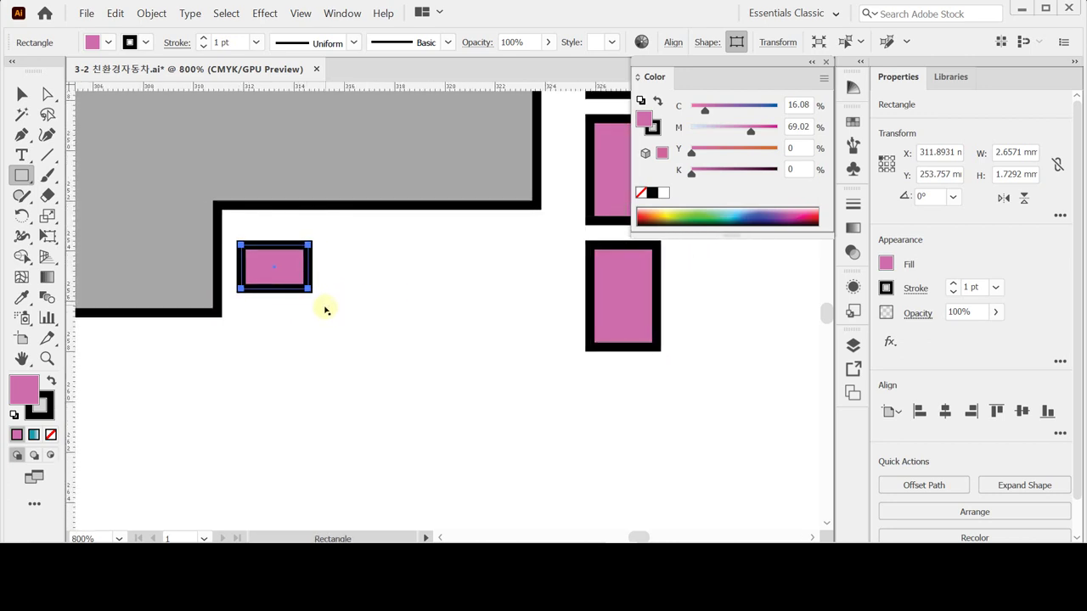
{"action": "key", "text": "ctrl"}
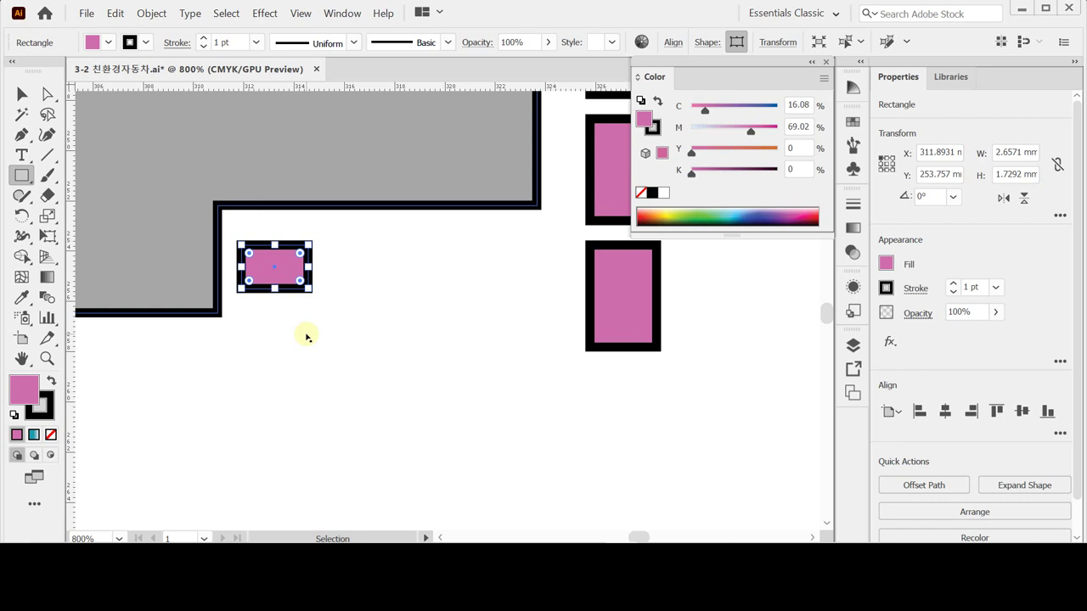
{"action": "left_click", "coordinate": [266, 274]}
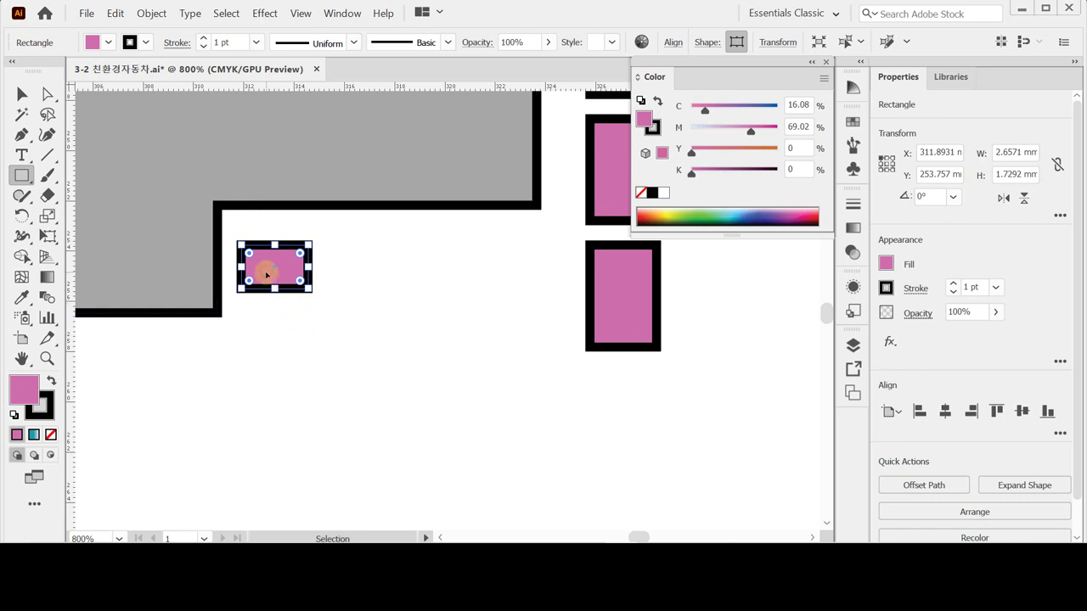
- Duplicate the pink window horizontally at about 4.1 mm spacing to make a row of three in the low building
{"action": "left_click_drag", "start_coordinate": [267, 274], "coordinate": [366, 274]}
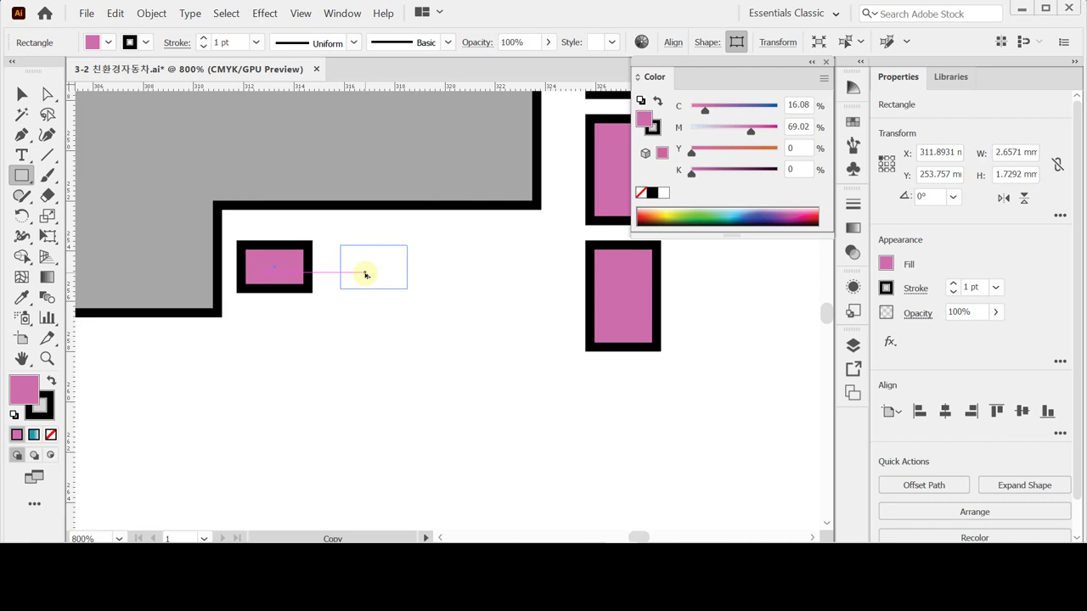
{"action": "left_click_drag", "start_coordinate": [366, 274], "coordinate": [366, 275]}
{"action": "key", "text": "shift"}
{"action": "left_click_drag", "start_coordinate": [366, 274], "coordinate": [370, 275]}
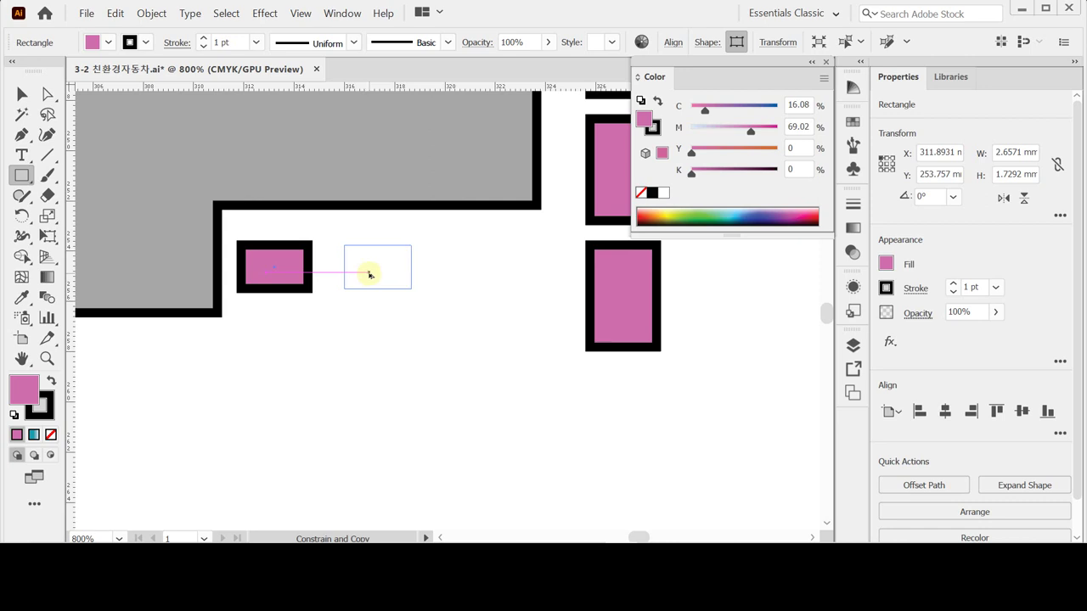
{"action": "left_click_drag", "start_coordinate": [370, 275], "coordinate": [370, 275]}
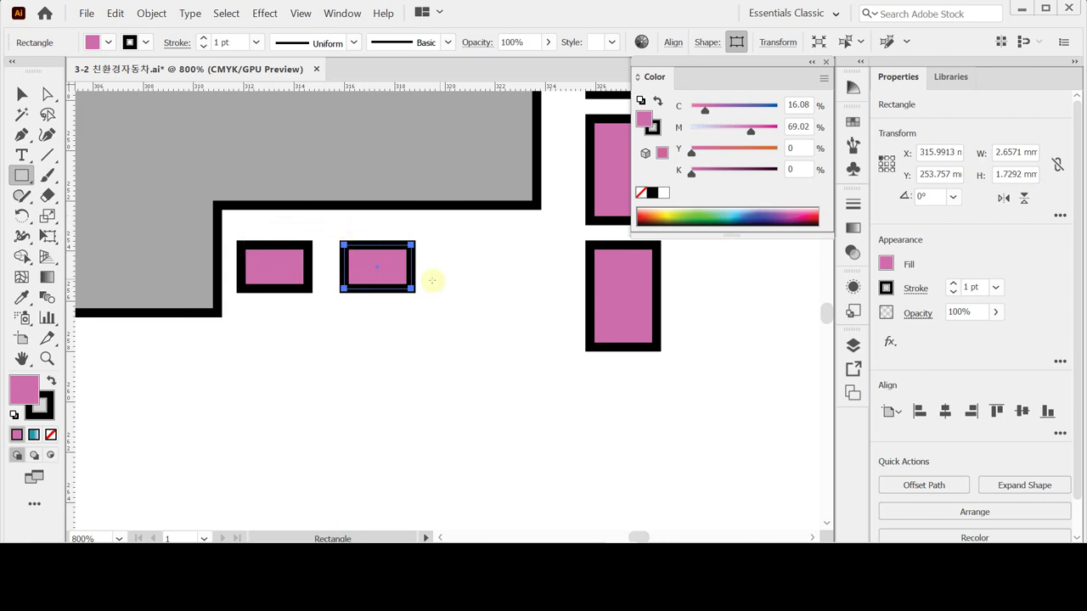
{"action": "left_click", "coordinate": [385, 270]}
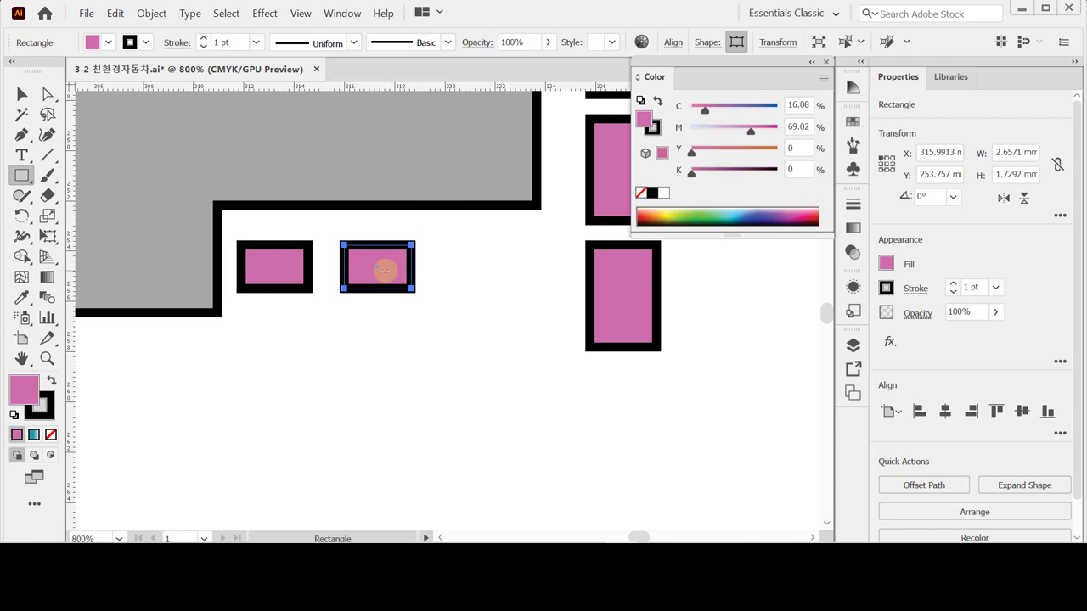
{"action": "key", "text": "ctrl"}
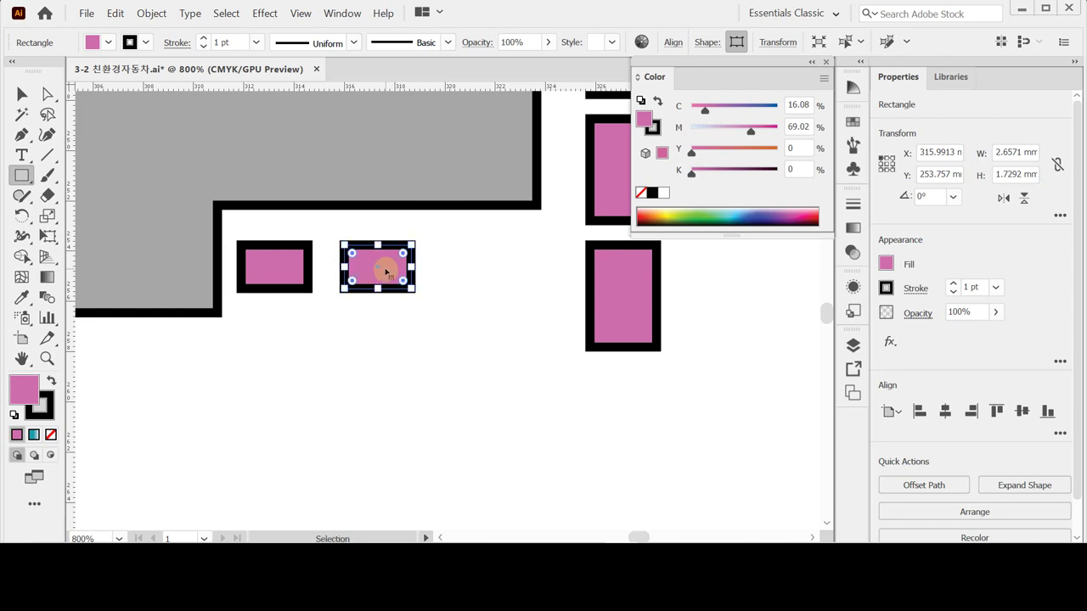
{"action": "key", "text": "ctrl+d"}
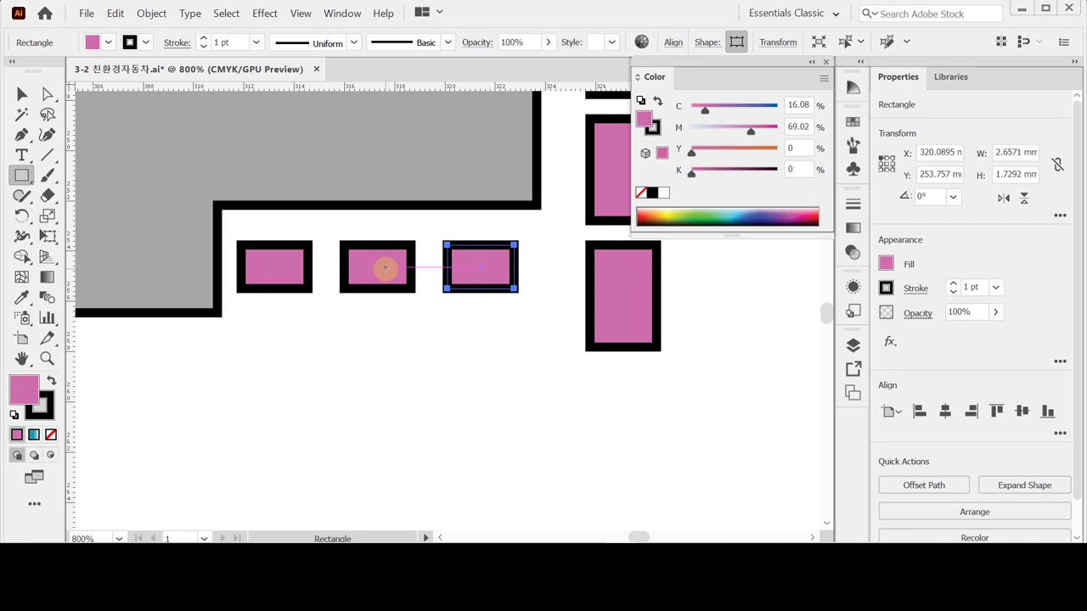
- Examine the windows of each building along the skyline, from the low section to the wide block at the far end
{"action": "left_click_drag", "start_coordinate": [468, 252], "coordinate": [429, 325]}
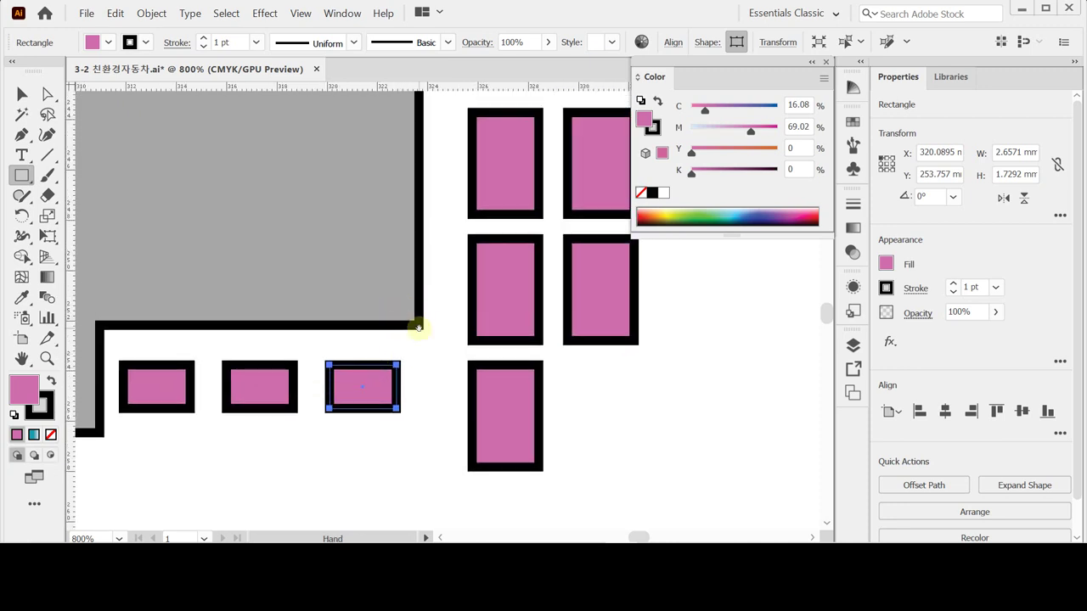
{"action": "key", "text": "ctrl+space"}
{"action": "left_click_drag", "start_coordinate": [417, 326], "coordinate": [267, 315]}
{"action": "key", "text": "ctrl"}
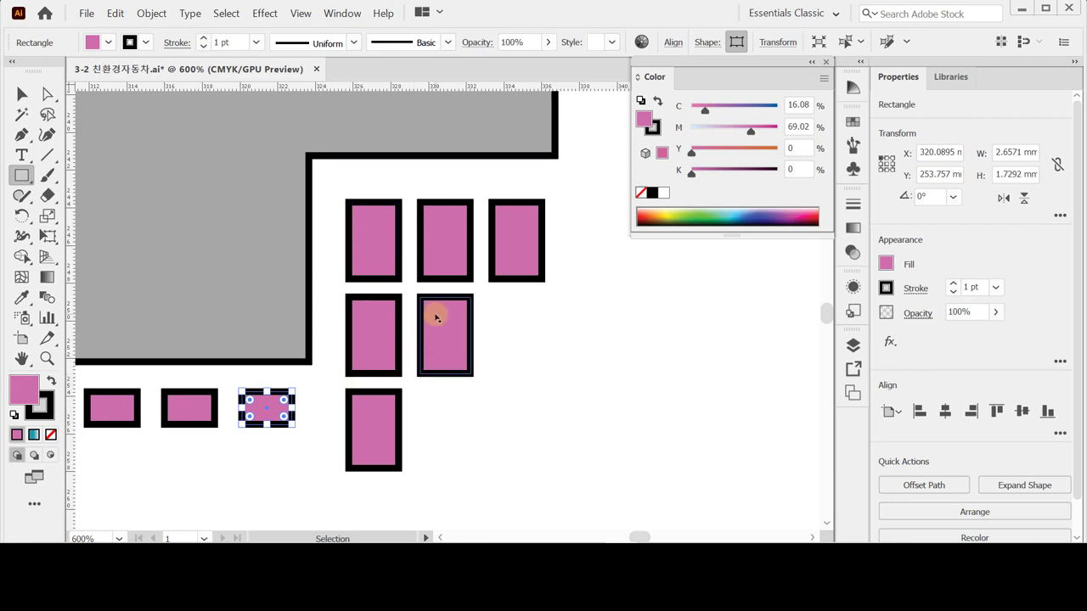
{"action": "left_click_drag", "start_coordinate": [541, 303], "coordinate": [379, 402]}
{"action": "left_click_drag", "start_coordinate": [439, 343], "coordinate": [405, 369]}
{"action": "left_click_drag", "start_coordinate": [575, 216], "coordinate": [328, 322]}
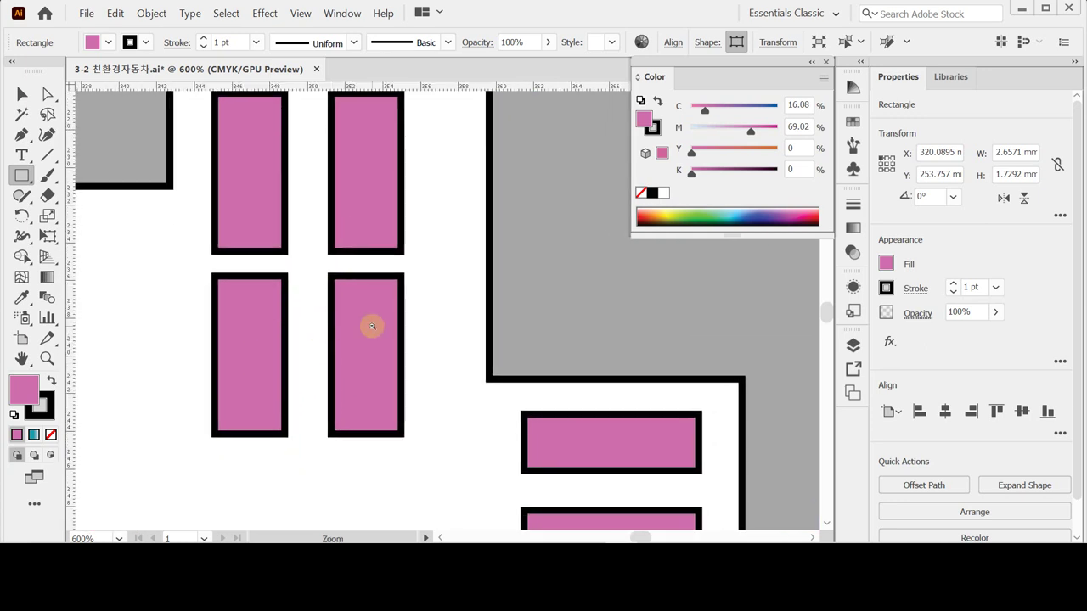
{"action": "key", "text": "ctrl+minus"}
{"action": "left_click_drag", "start_coordinate": [441, 396], "coordinate": [349, 347]}
{"action": "left_click_drag", "start_coordinate": [512, 383], "coordinate": [298, 326]}
{"action": "left_click_drag", "start_coordinate": [511, 339], "coordinate": [379, 359]}
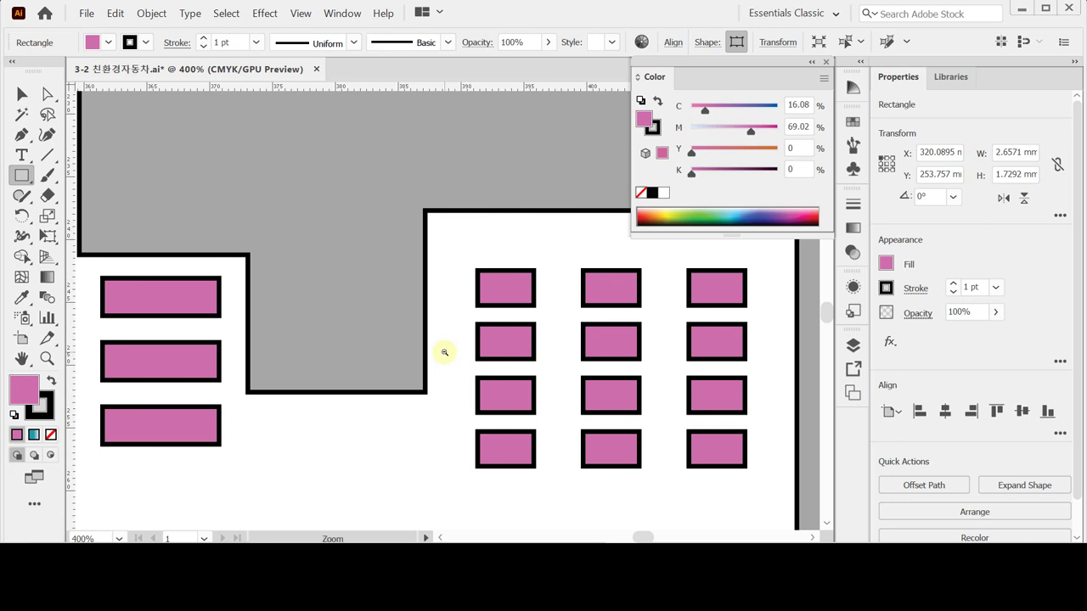
{"action": "left_click", "coordinate": [453, 343], "text": "alt"}
{"action": "left_click", "coordinate": [425, 320], "text": "alt"}
{"action": "left_click", "coordinate": [408, 320], "text": "alt"}
{"action": "left_click_drag", "start_coordinate": [371, 291], "coordinate": [513, 299]}
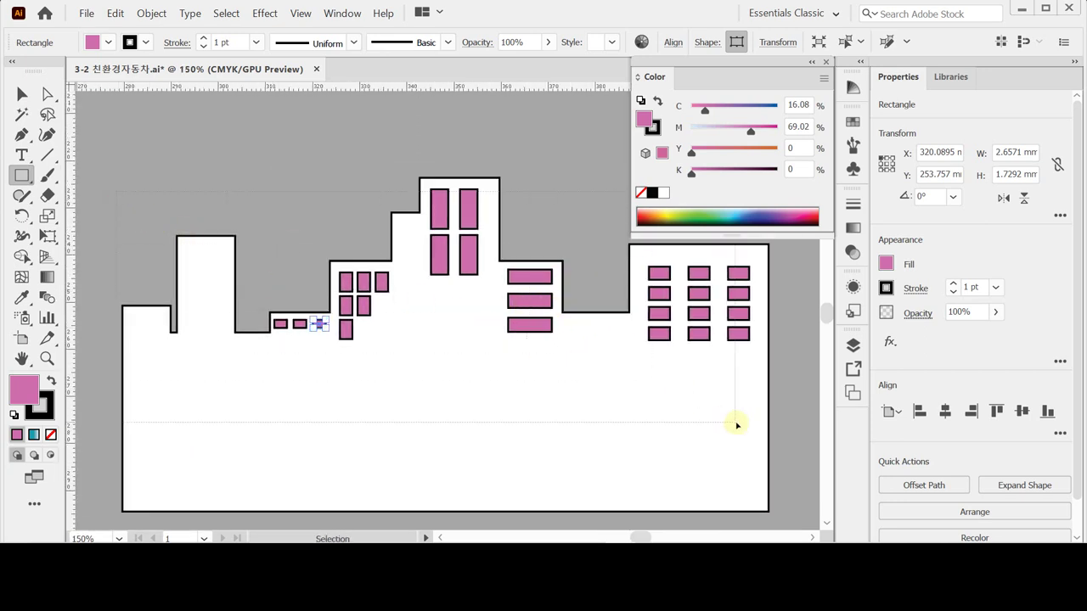
- Select the skyline and all the windows and cut the windows out with the Exclude Pathfinder operation
{"action": "key", "text": "ctrl+a"}
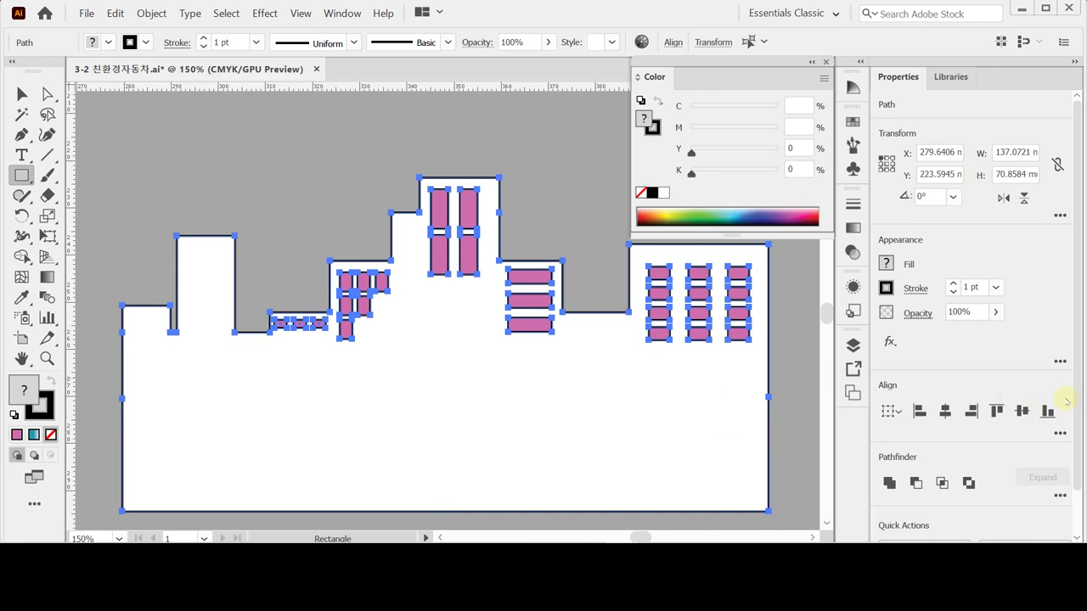
{"action": "scroll", "coordinate": [1077, 405], "scroll_direction": "down", "scroll_amount": 2}
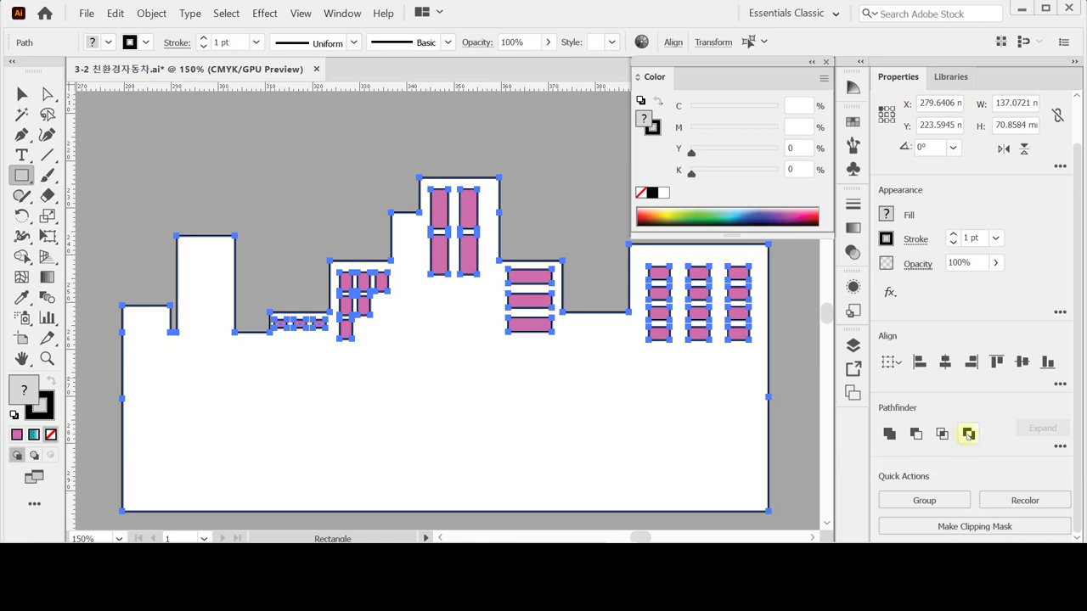
{"action": "left_click", "coordinate": [968, 434]}
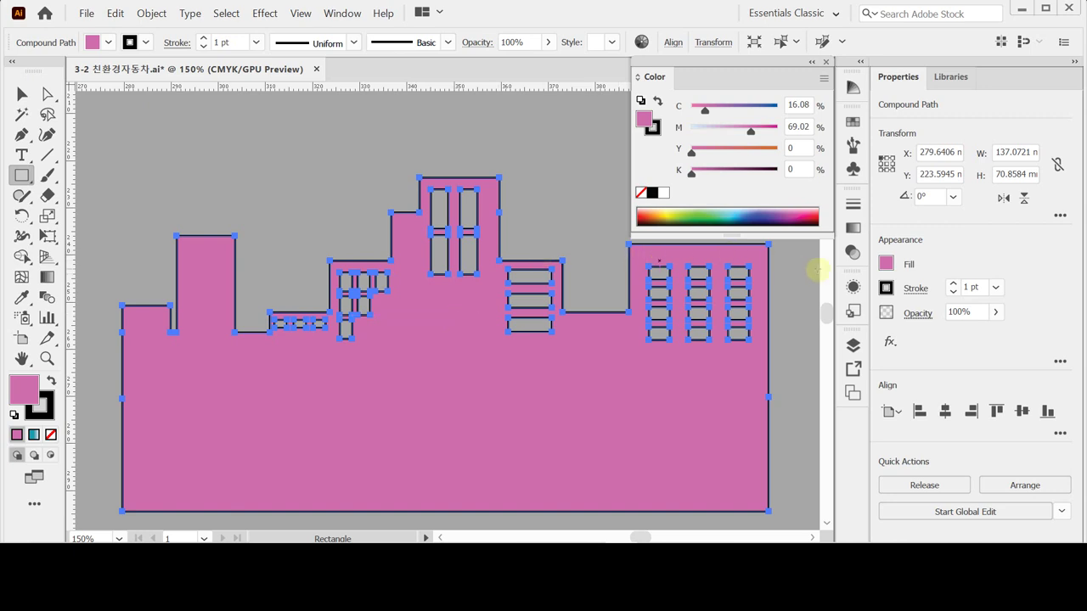
- Fill the skyline compound path with the teal-to-white linear gradient at an angle of -90°
{"action": "left_click", "coordinate": [853, 229]}
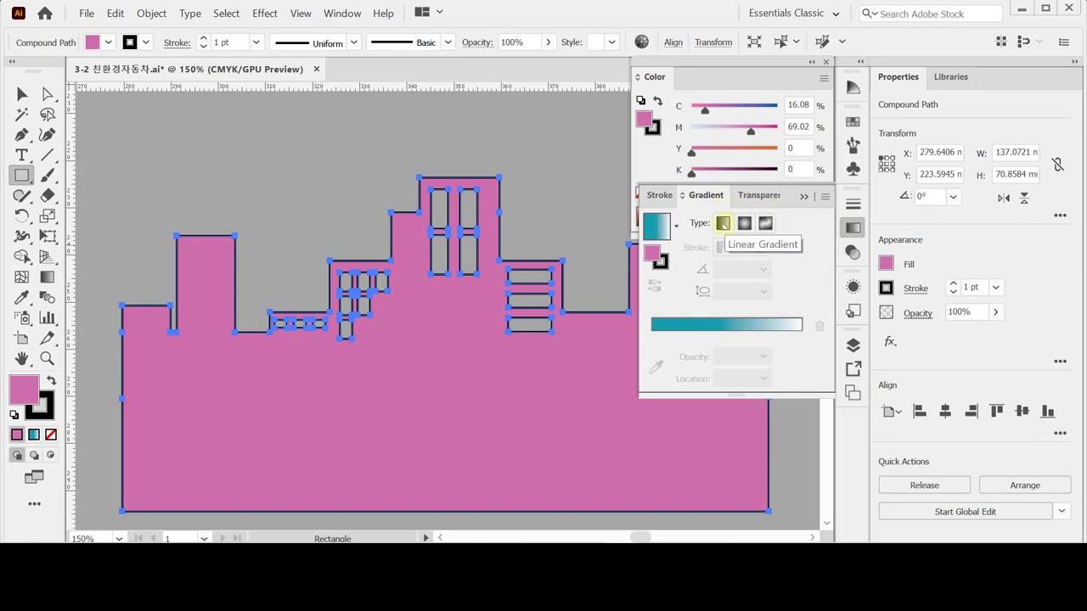
{"action": "left_click", "coordinate": [722, 223]}
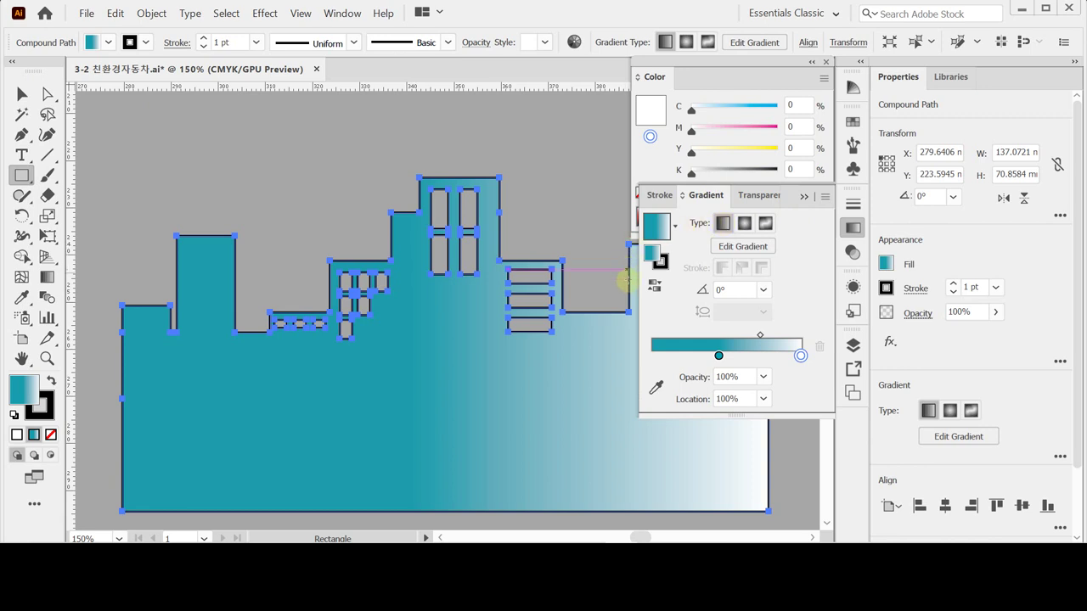
{"action": "left_click", "coordinate": [762, 289]}
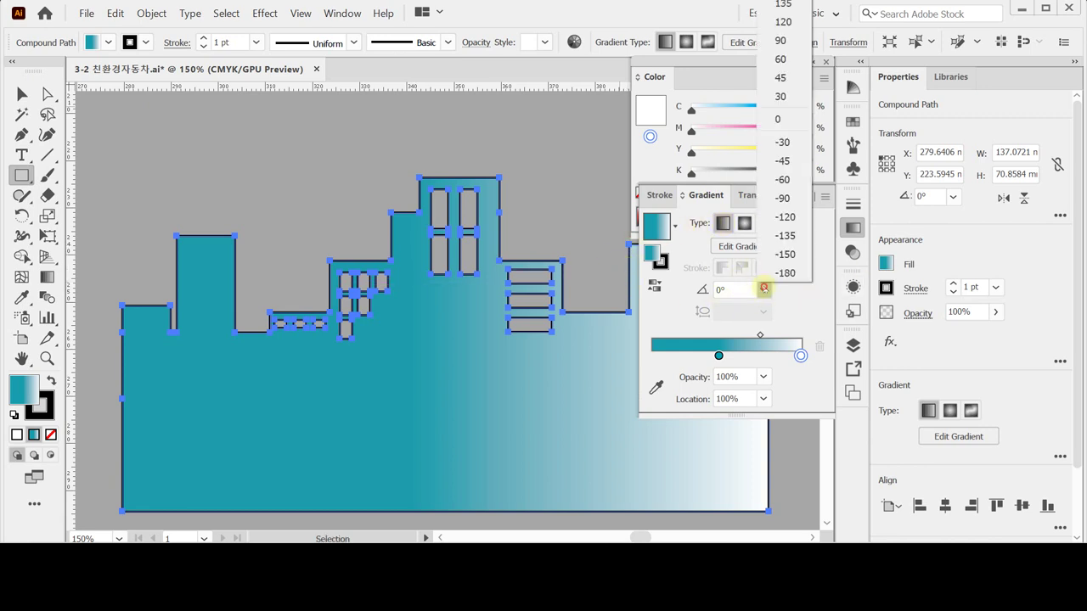
{"action": "left_click", "coordinate": [794, 199]}
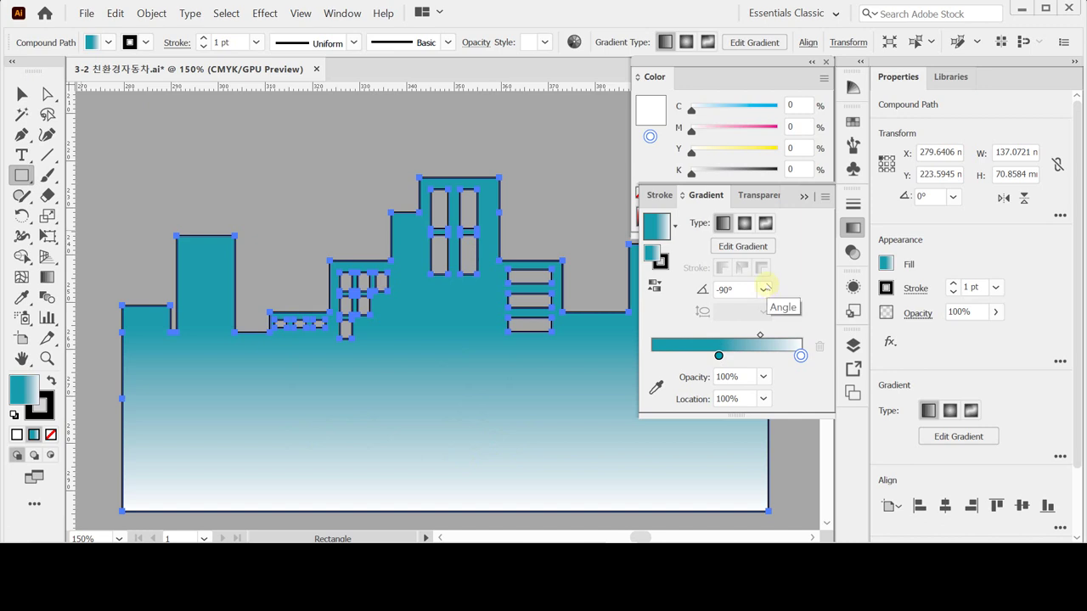
- Check the CMYK colour values and colour mode of the gradient's teal and white stops
{"action": "double_click", "coordinate": [718, 355]}
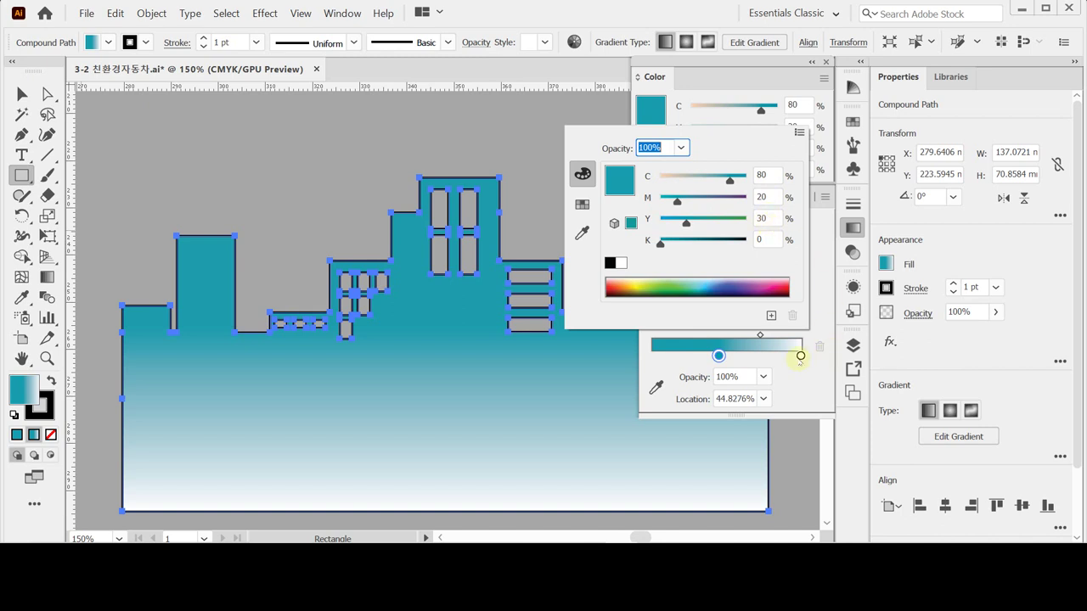
{"action": "left_click", "coordinate": [800, 356]}
{"action": "left_click", "coordinate": [800, 357]}
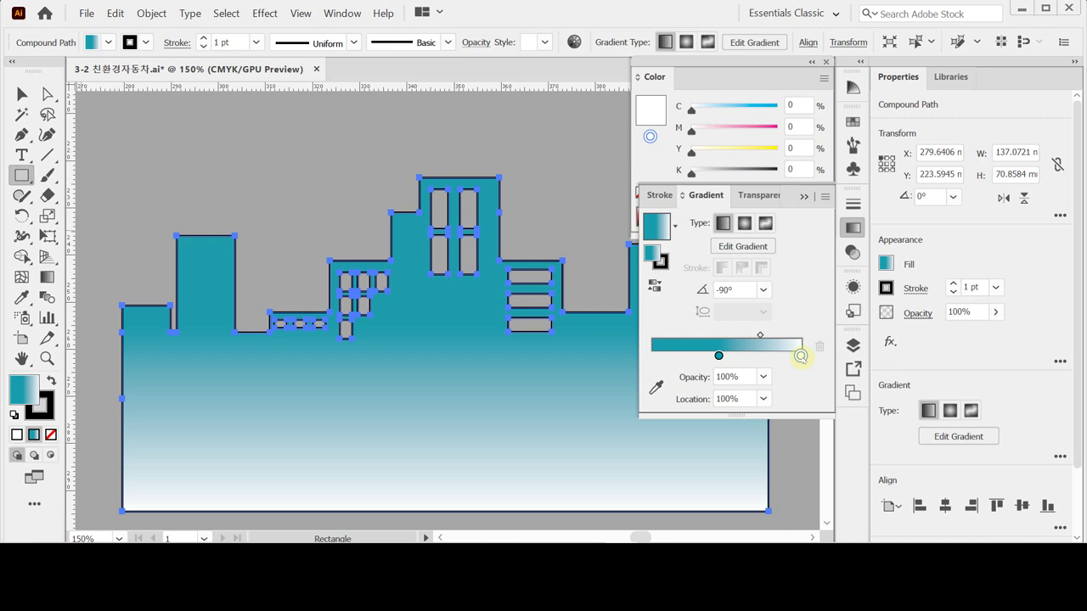
{"action": "double_click", "coordinate": [801, 357]}
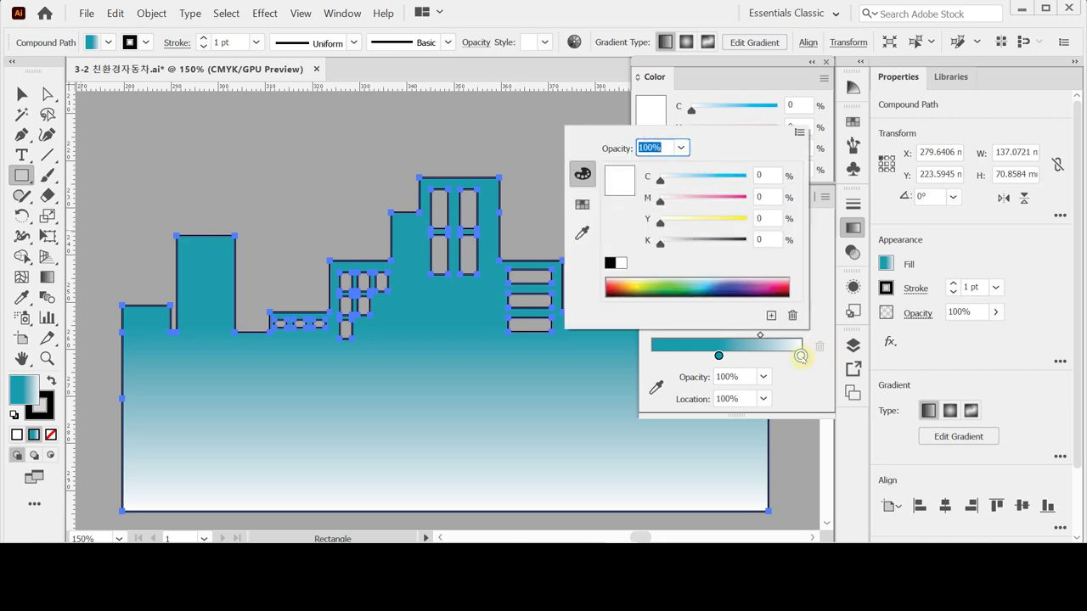
{"action": "left_click", "coordinate": [799, 133]}
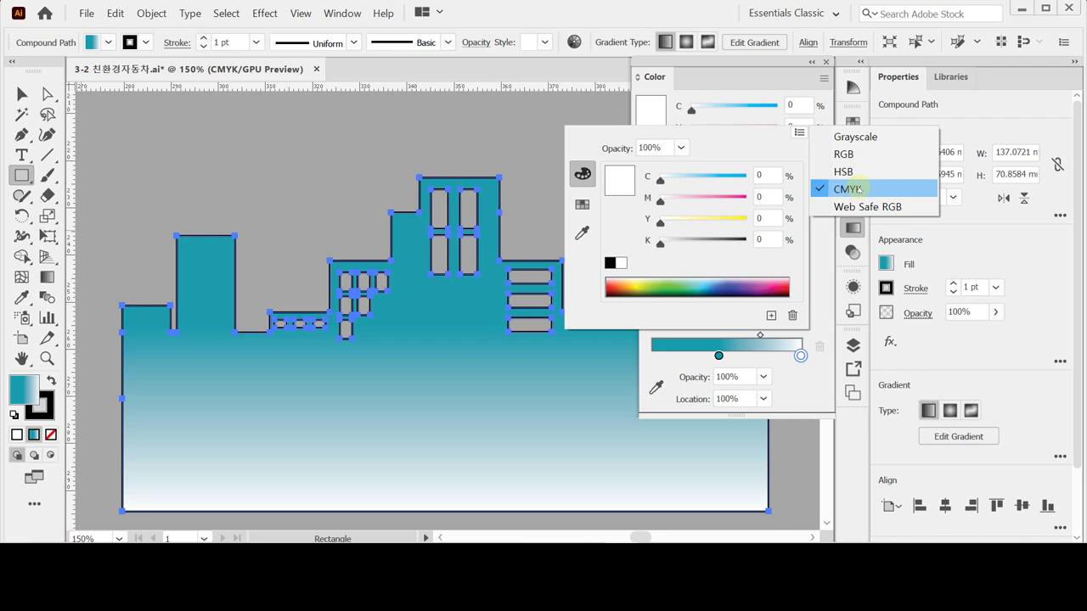
{"action": "left_click", "coordinate": [782, 146]}
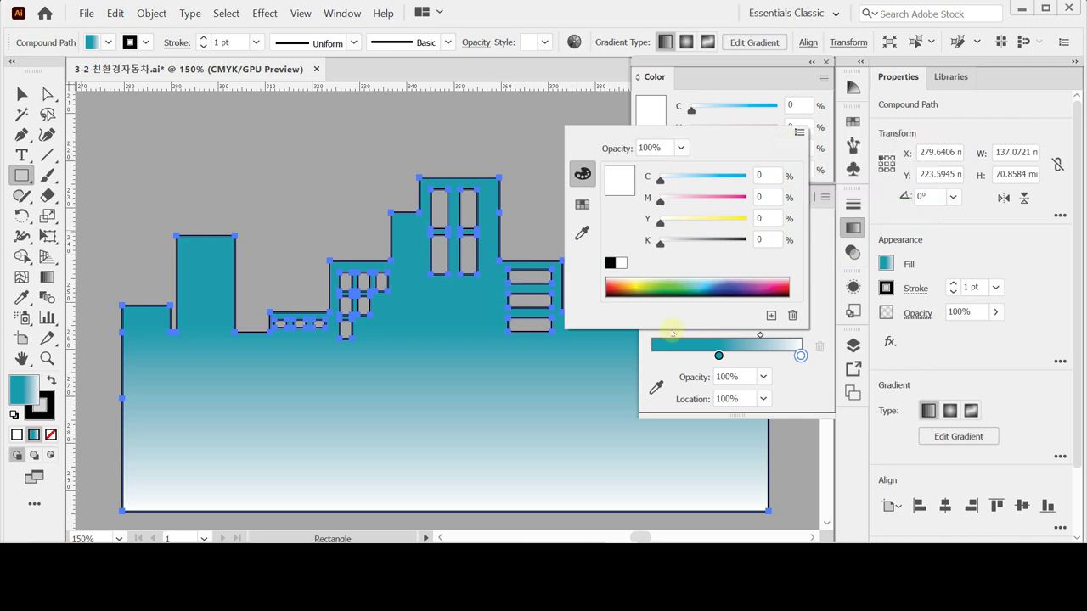
- Try moving the gradient's teal stop to a location of about 4% and undo the move
{"action": "left_click", "coordinate": [719, 356]}
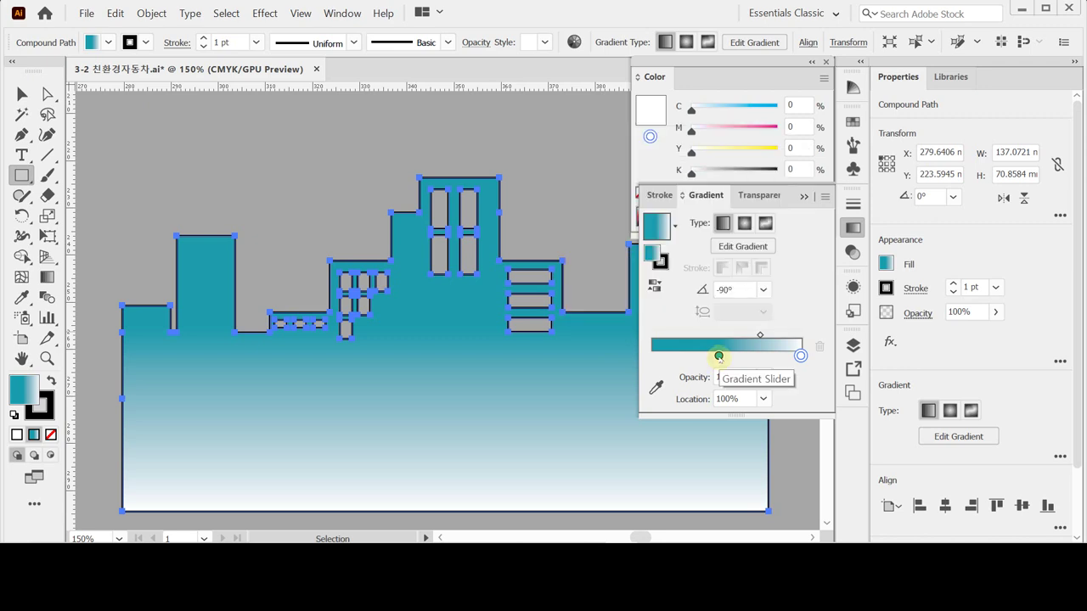
{"action": "left_click", "coordinate": [718, 357]}
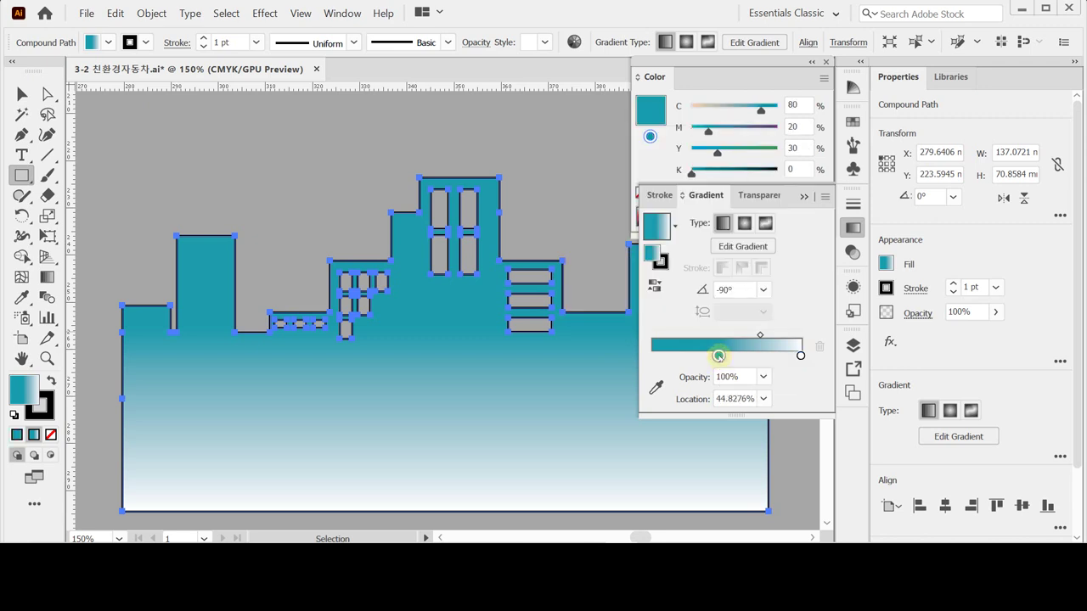
{"action": "left_click_drag", "start_coordinate": [718, 357], "coordinate": [691, 355]}
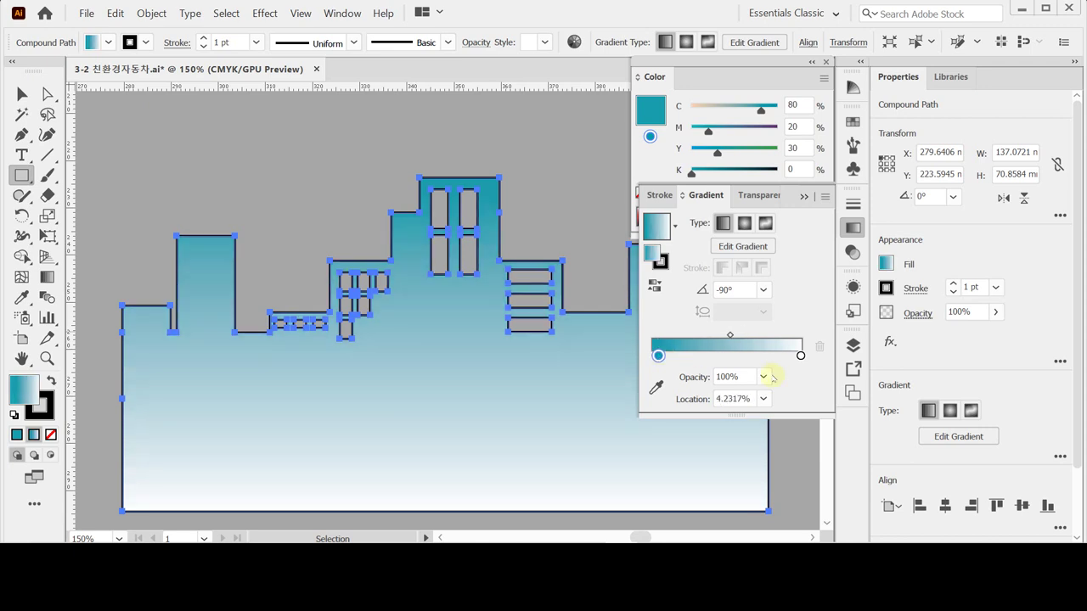
{"action": "key", "text": "ctrl+z"}
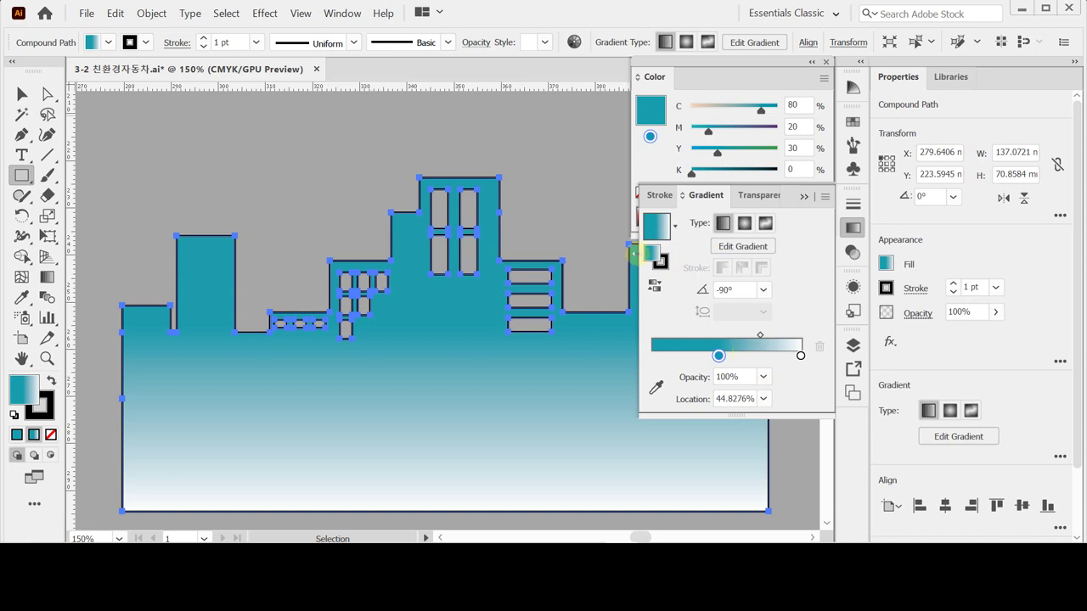
- Remove the black stroke from the skyline compound path, setting its stroke to none
{"action": "left_click", "coordinate": [660, 263]}
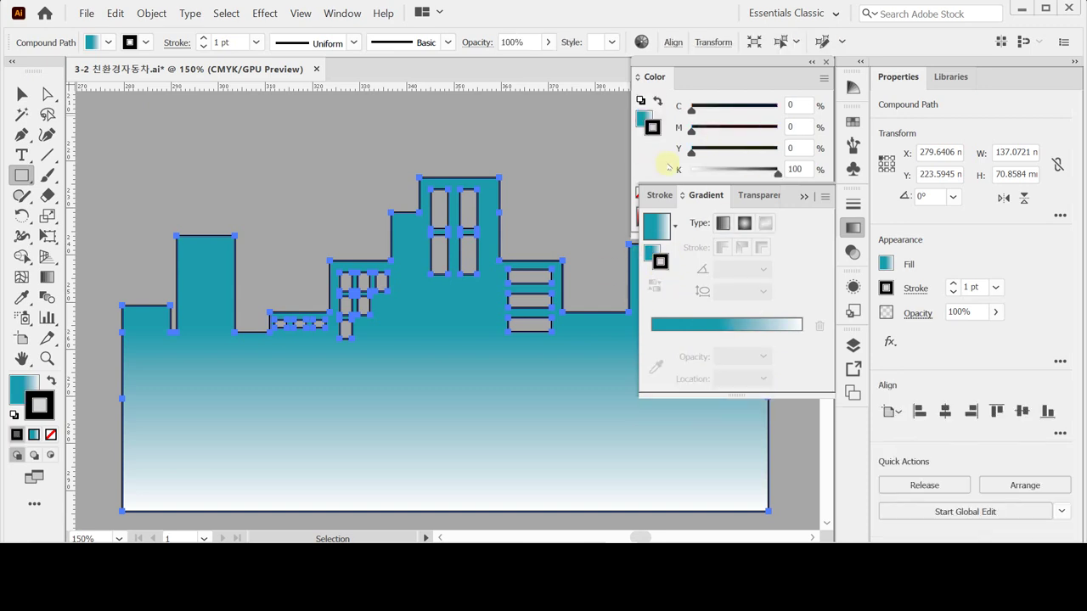
{"action": "left_click", "coordinate": [853, 228]}
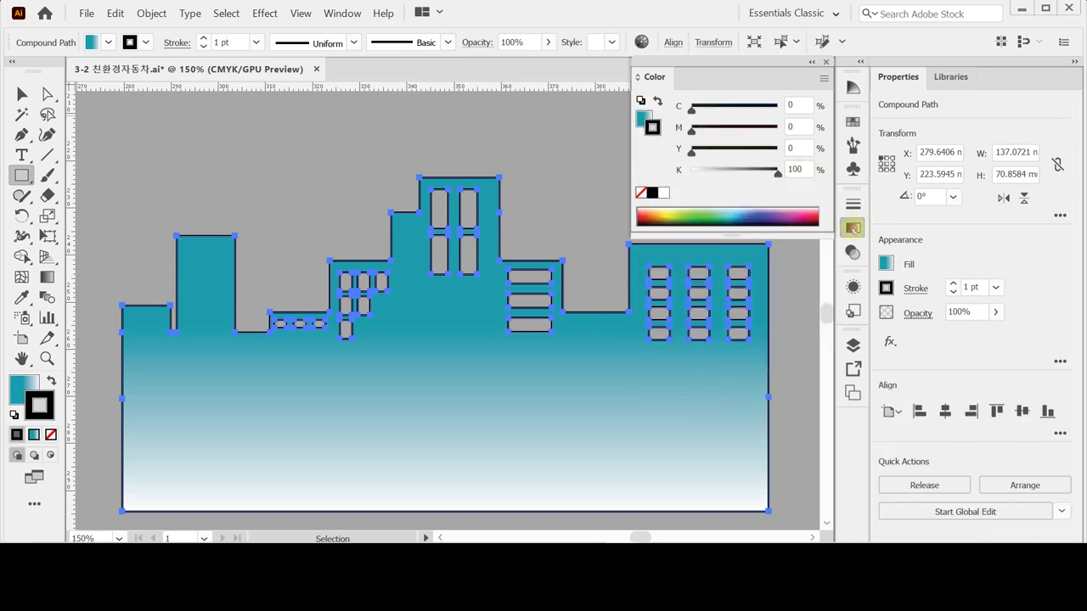
{"action": "left_click", "coordinate": [641, 193]}
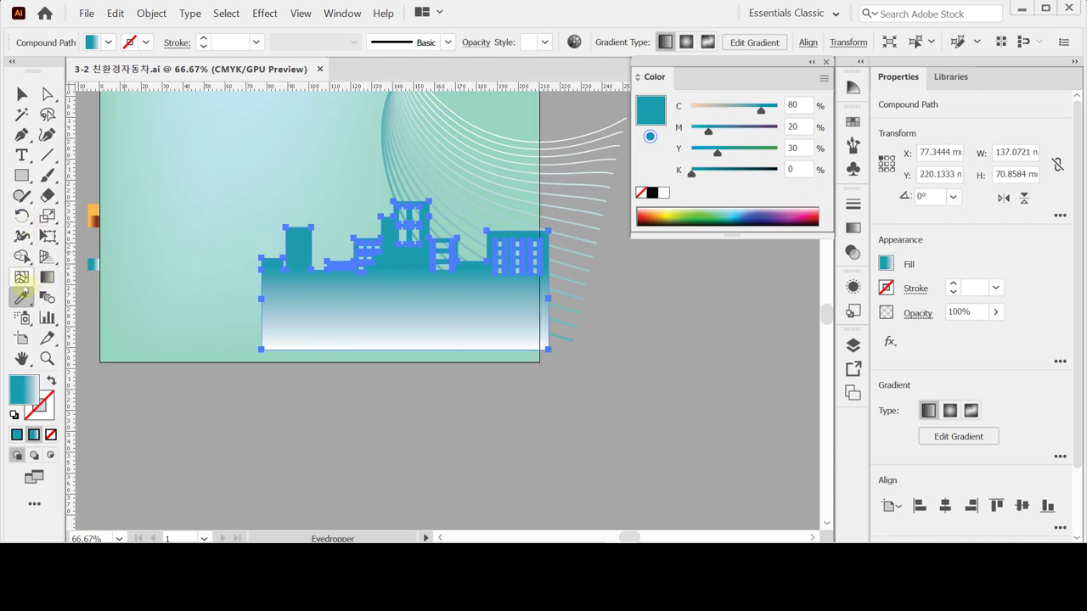
- Make a mirrored copy of the skyline with the Reflect tool across the vertical axis
{"action": "left_click", "coordinate": [21, 215]}
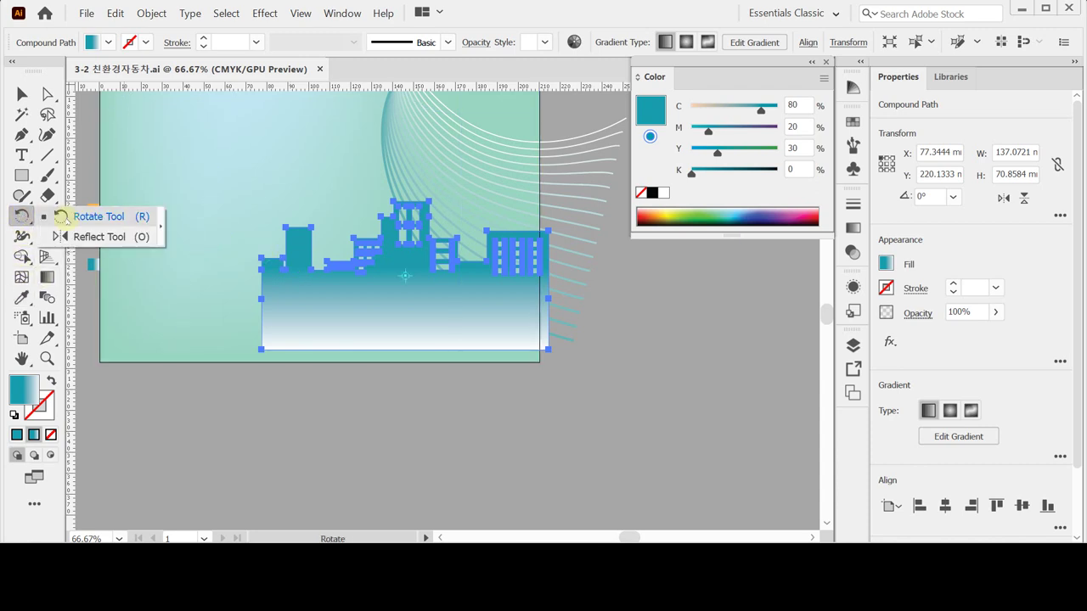
{"action": "left_click", "coordinate": [68, 236]}
{"action": "double_click", "coordinate": [21, 218]}
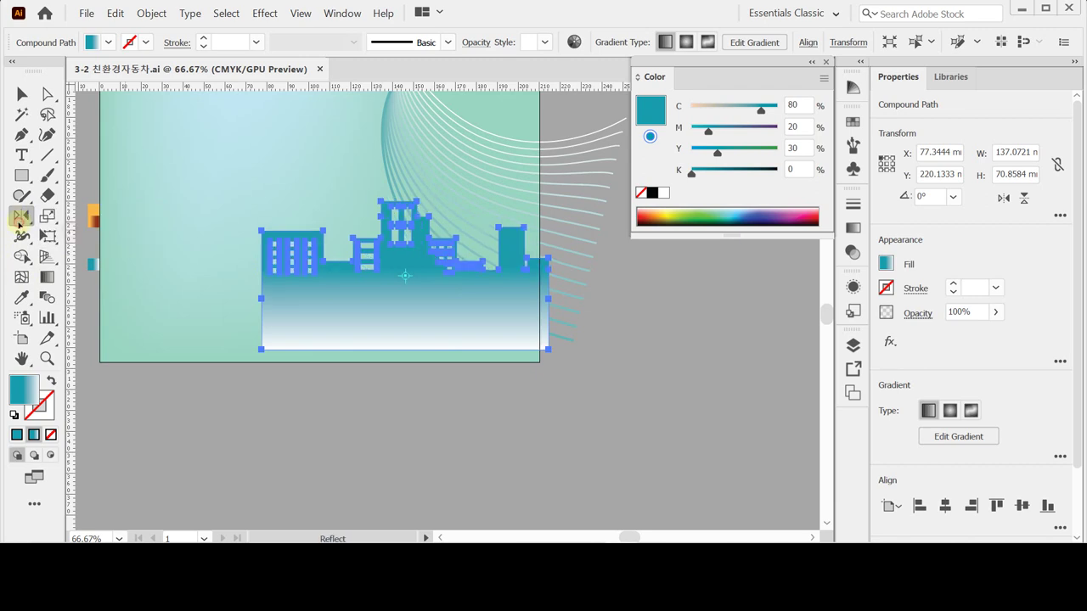
{"action": "left_click_drag", "start_coordinate": [691, 172], "coordinate": [573, 168]}
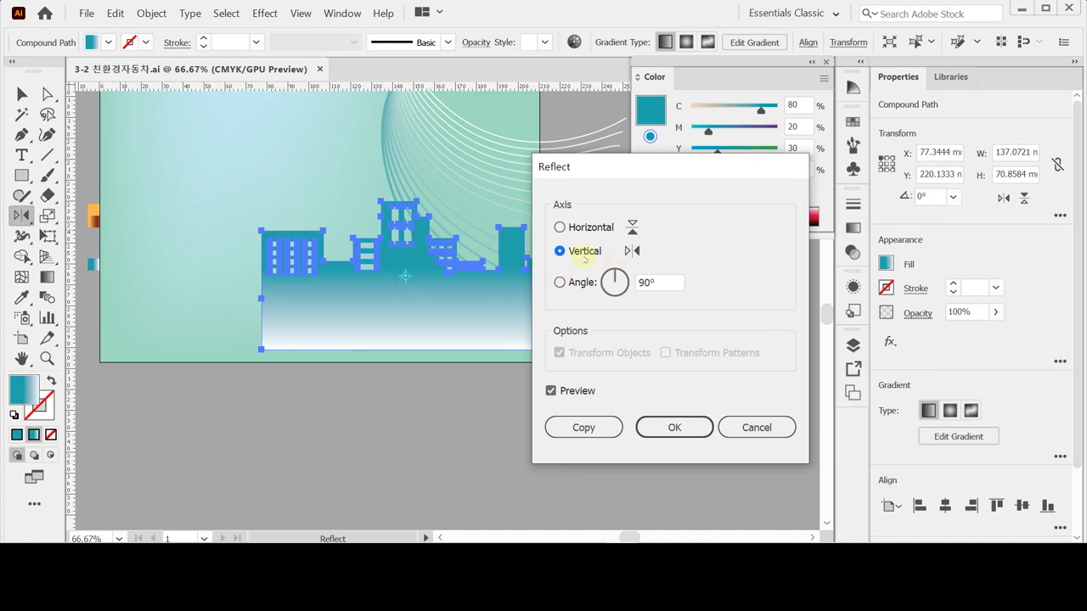
{"action": "left_click", "coordinate": [584, 427]}
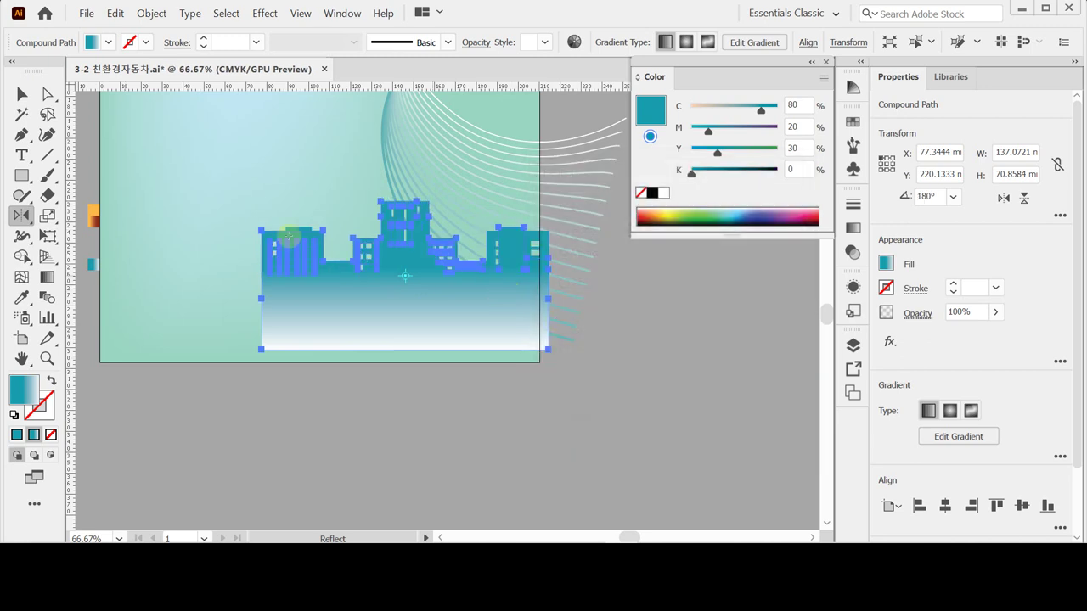
- Scale the mirrored skyline copy uniformly to 80%
{"action": "double_click", "coordinate": [47, 215]}
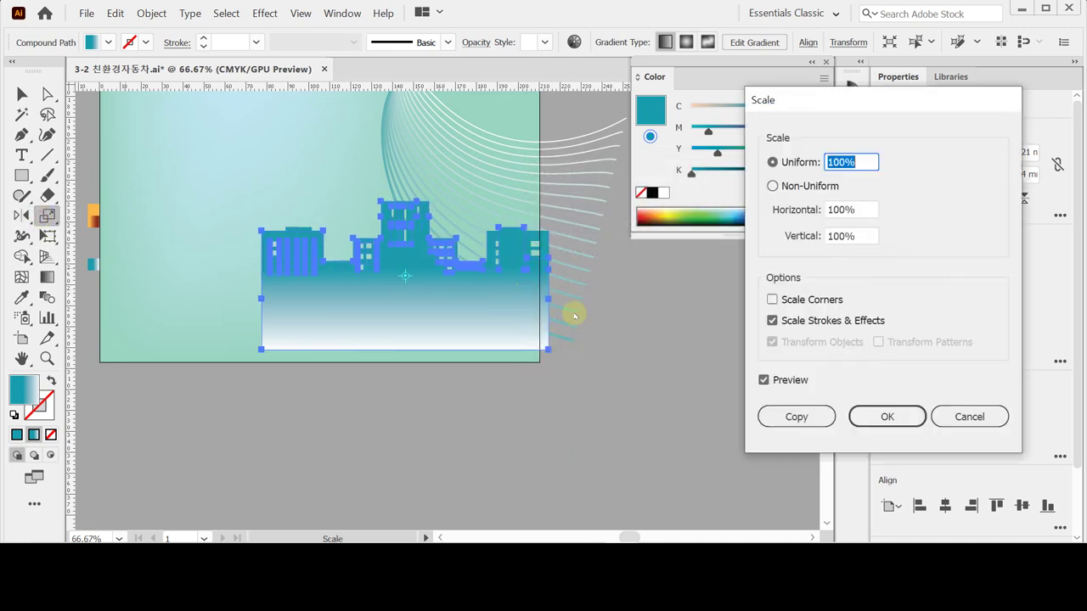
{"action": "left_click_drag", "start_coordinate": [824, 99], "coordinate": [604, 103]}
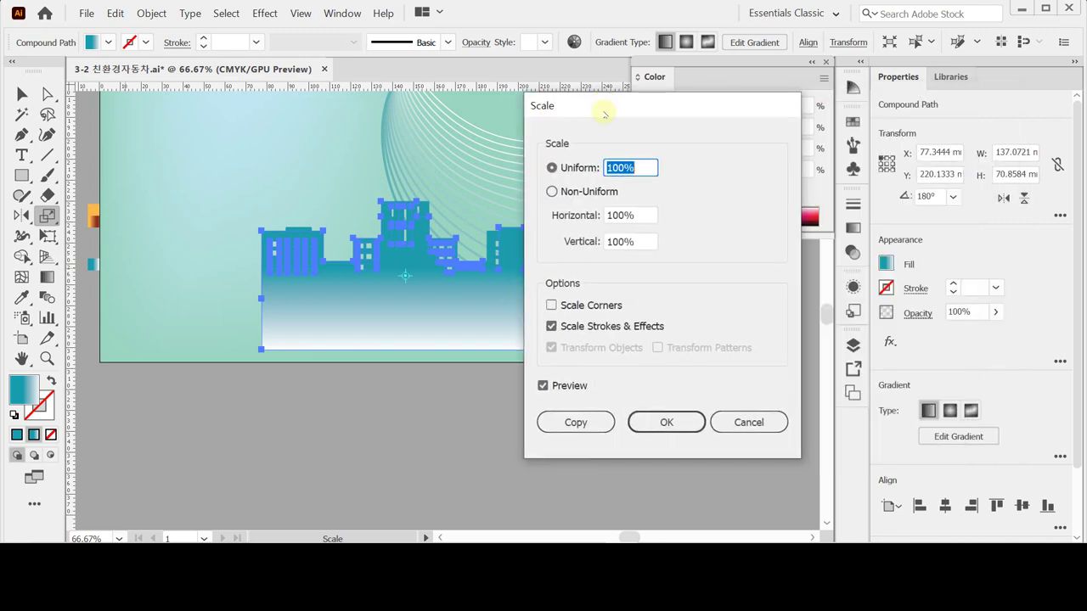
{"action": "type", "text": "80"}
{"action": "key", "text": "Return"}
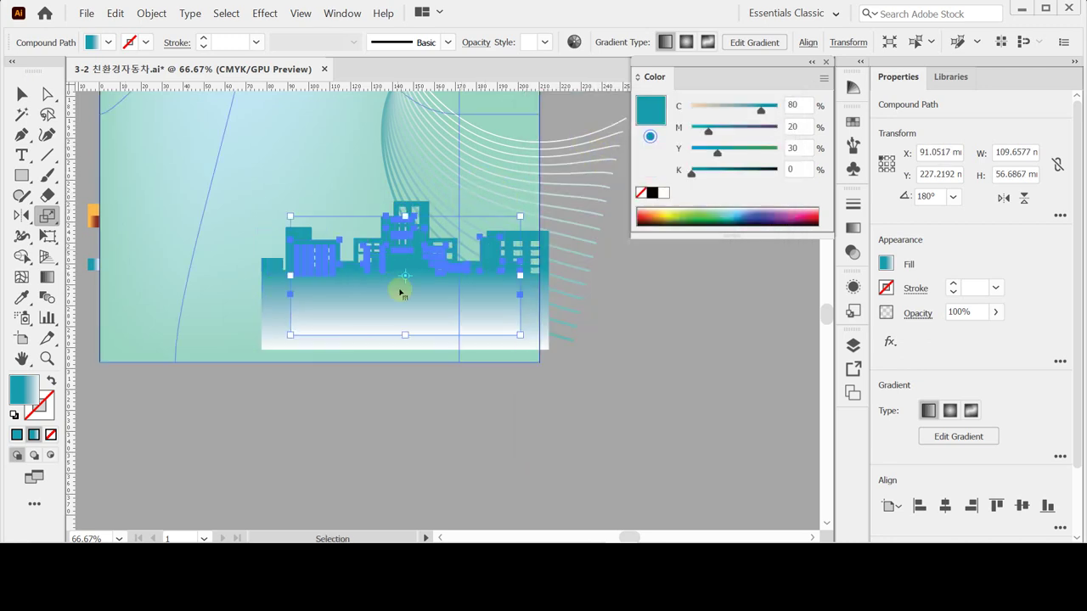
- Move the smaller skyline to the artboard's lower-left corner, at about X -24 mm, Y 245 mm, save the file and deselect
{"action": "left_click_drag", "start_coordinate": [405, 308], "coordinate": [226, 334]}
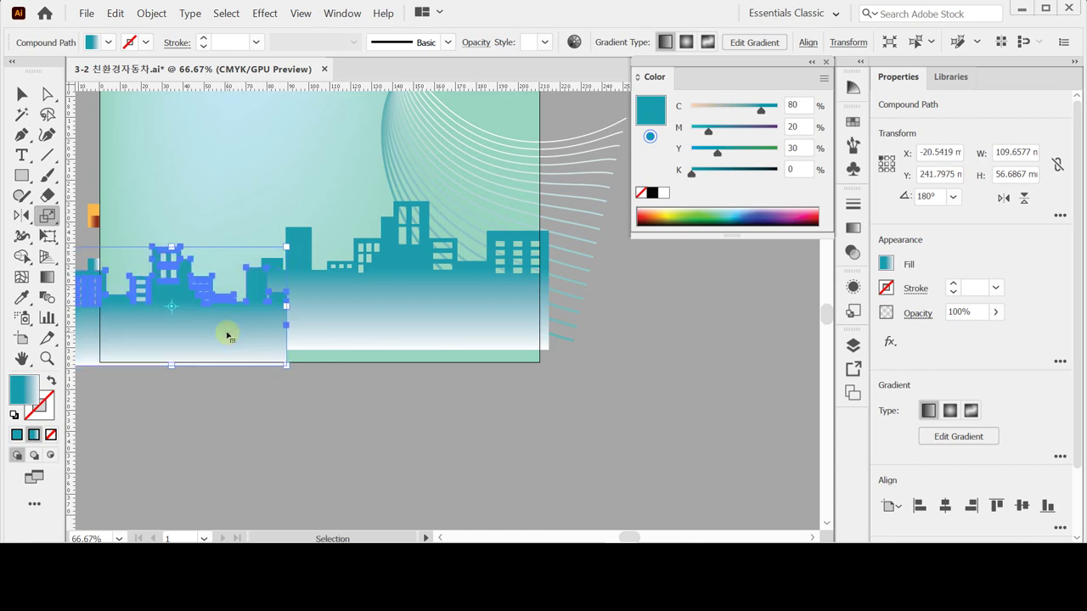
{"action": "left_click_drag", "start_coordinate": [228, 335], "coordinate": [221, 337]}
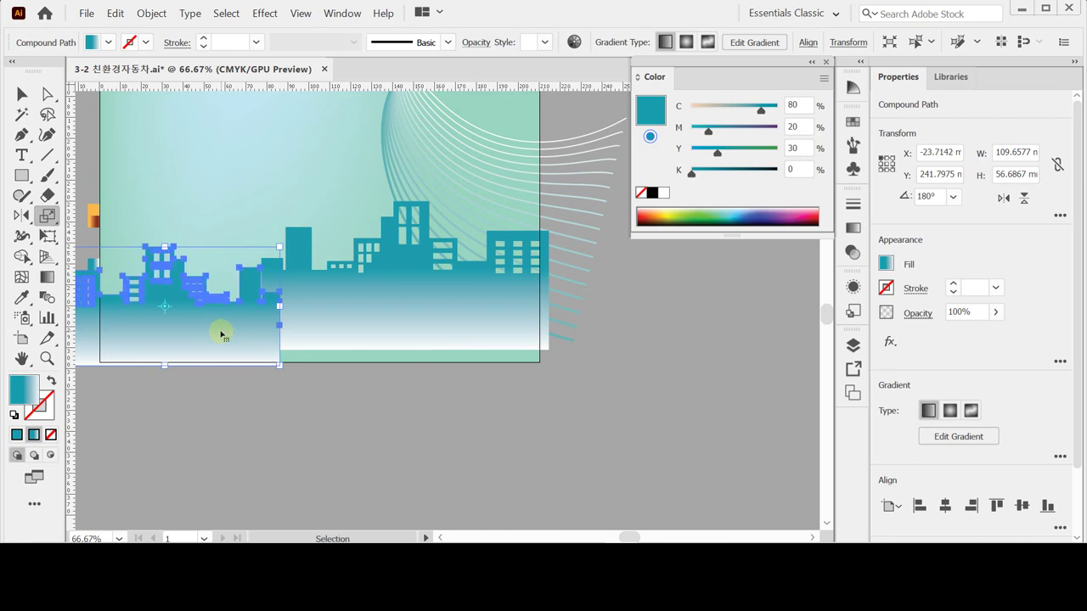
{"action": "key", "text": "Left"}
{"action": "key", "text": "Down"}
{"action": "key", "text": "Down"}
{"action": "key", "text": "Down"}
{"action": "key", "text": "Down"}
{"action": "key", "text": "Down"}
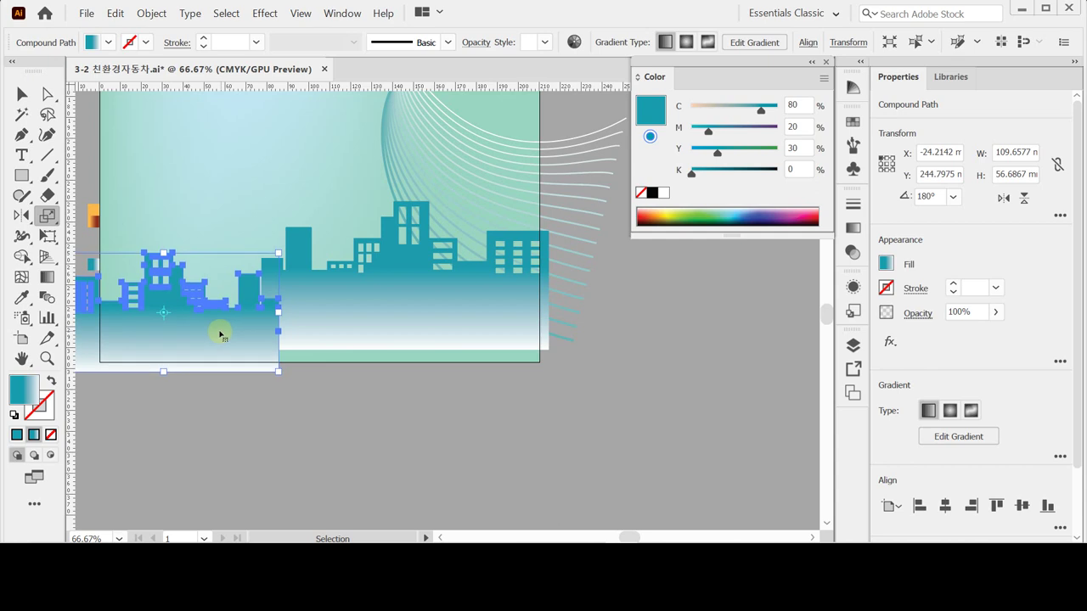
{"action": "key", "text": "ctrl+s"}
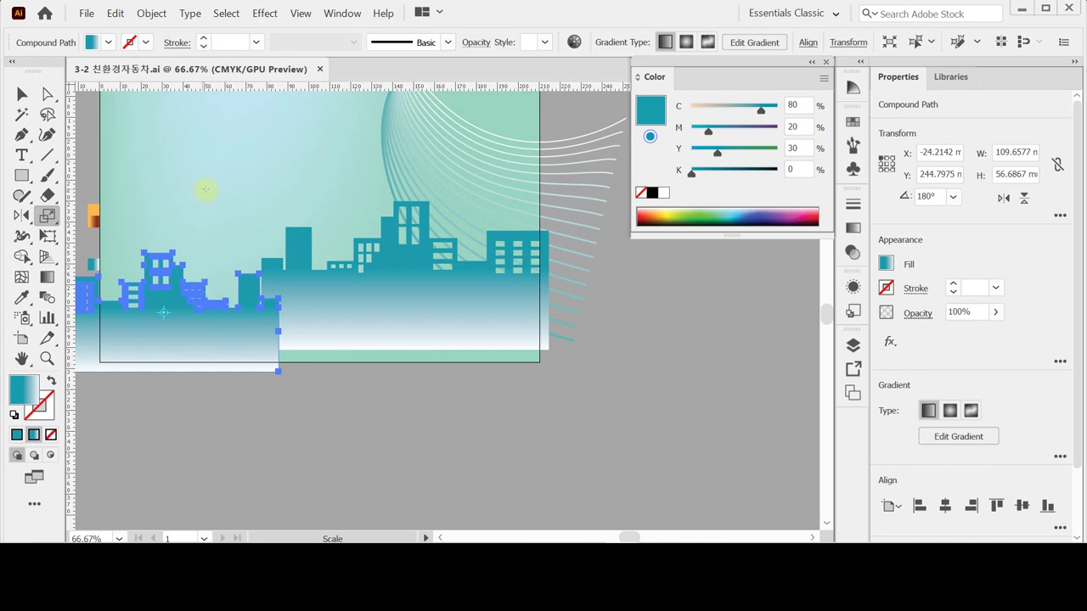
{"action": "left_click", "coordinate": [433, 410]}
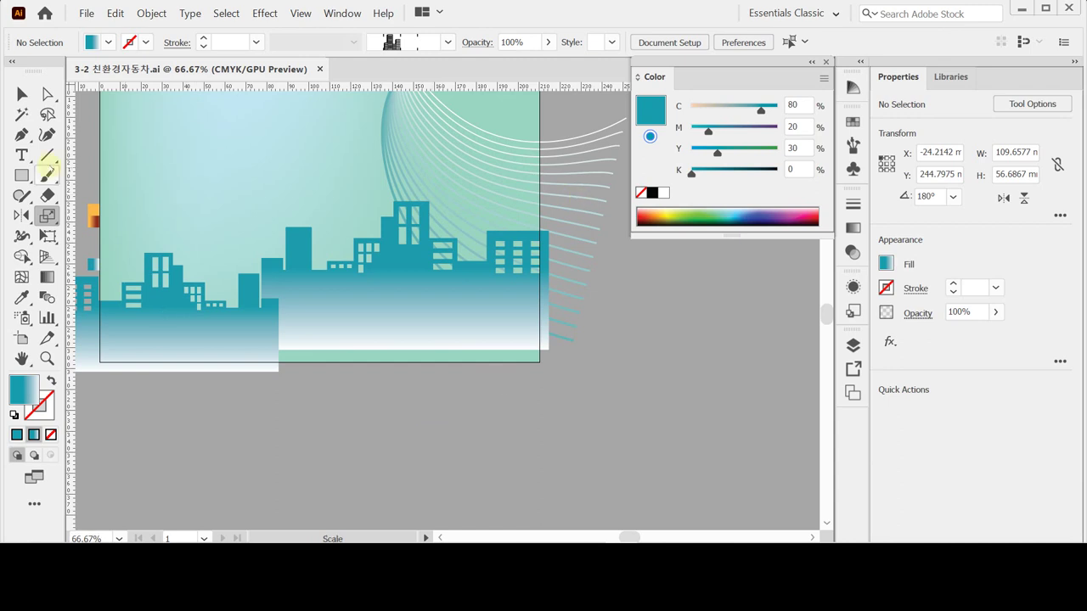
- Draw a horizontal line about 228 mm long across the lower skyline, place it at about Y 281 mm, and save
{"action": "left_click", "coordinate": [47, 155]}
{"action": "scroll", "coordinate": [321, 332], "scroll_direction": "left", "scroll_amount": 3}
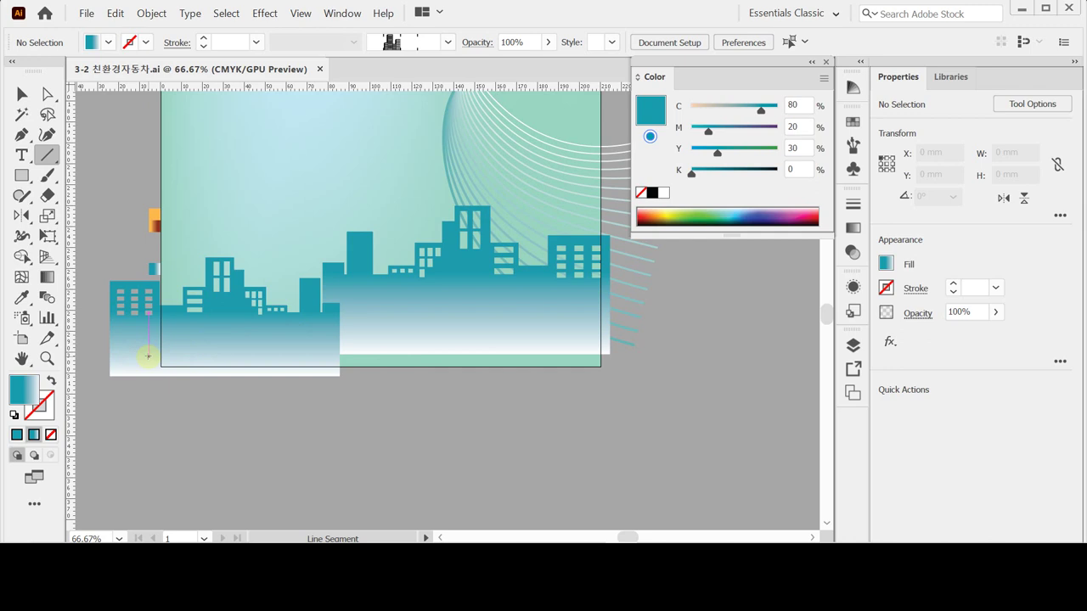
{"action": "left_click_drag", "start_coordinate": [148, 353], "coordinate": [625, 341]}
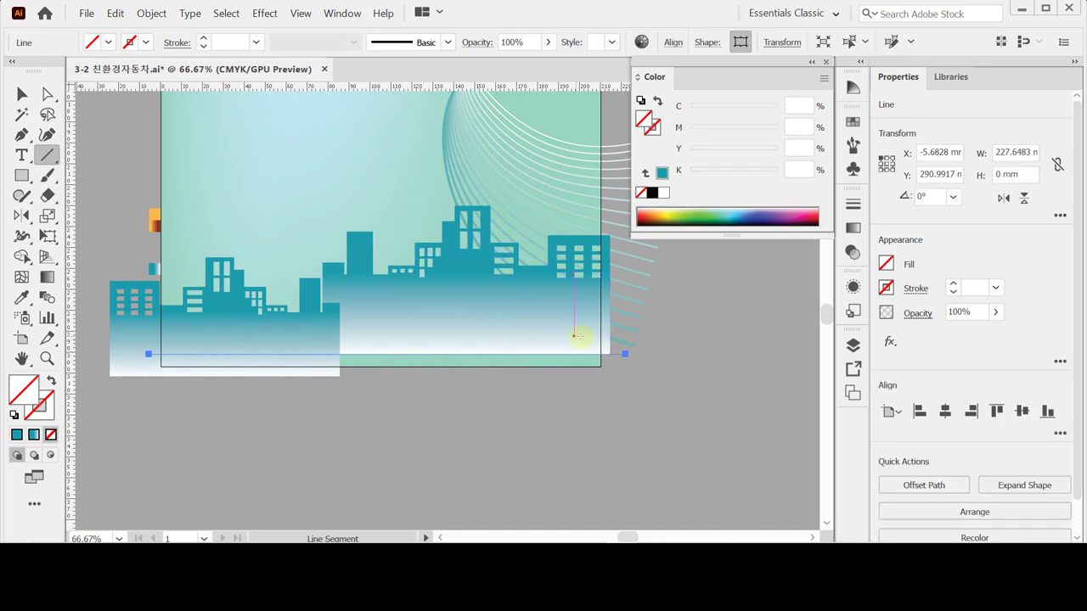
{"action": "left_click_drag", "start_coordinate": [576, 353], "coordinate": [574, 332]}
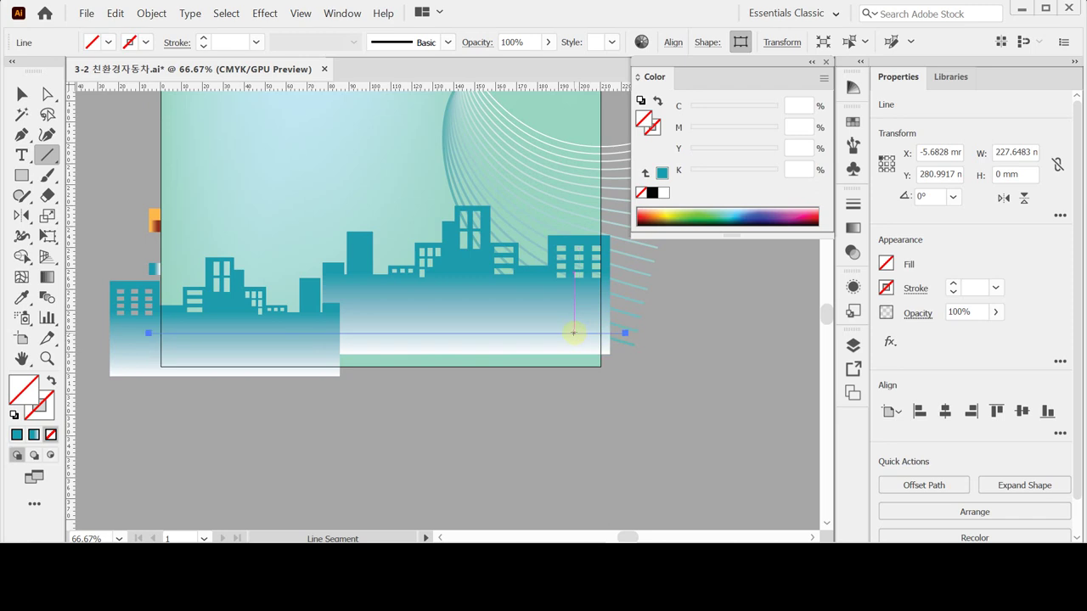
{"action": "key", "text": "ctrl"}
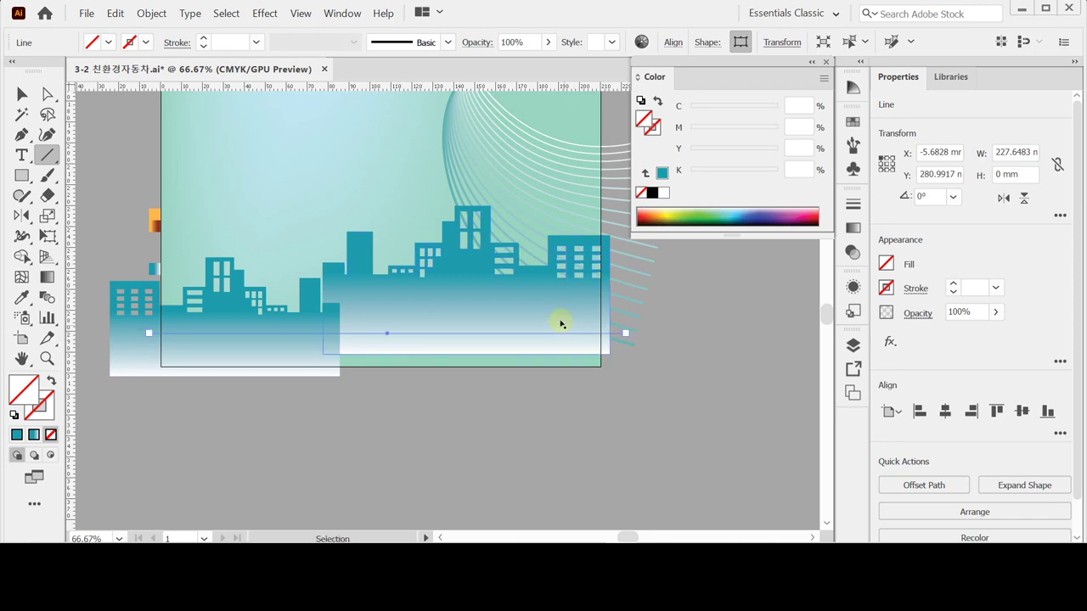
{"action": "key", "text": "ctrl+s"}
{"action": "key", "text": "ctrl"}
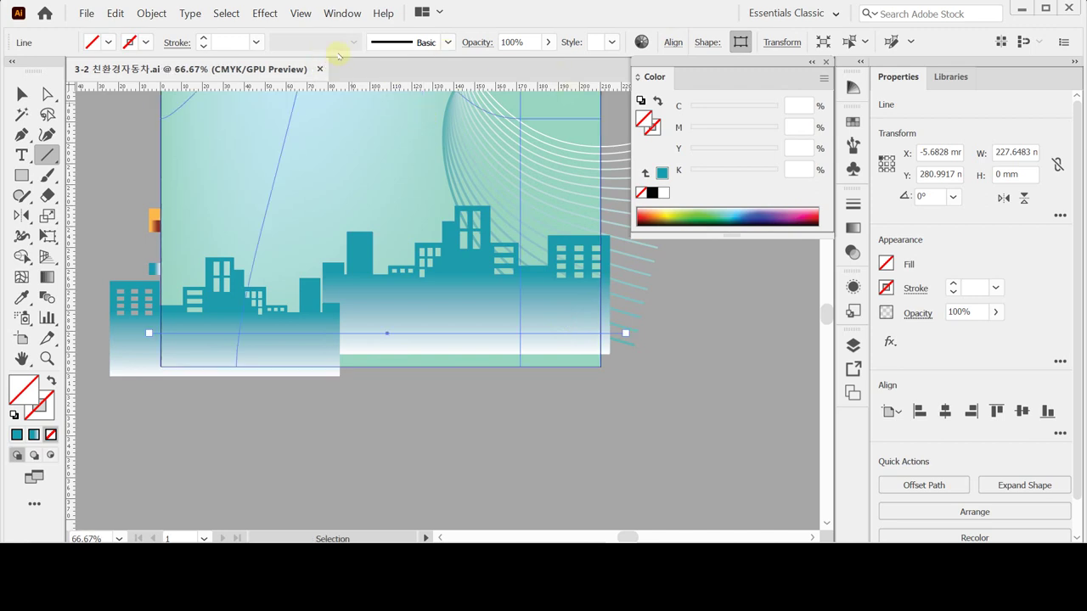
- Load the Elegant Curl & Floral Brush Set library and apply its city buildings pattern brush to the line
{"action": "left_click", "coordinate": [654, 77]}
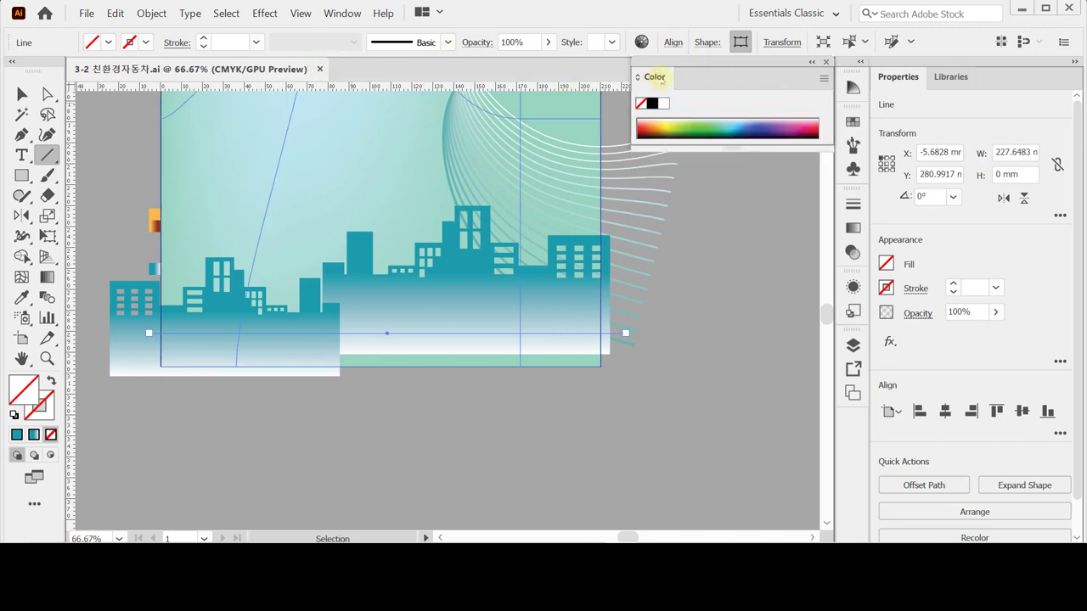
{"action": "left_click", "coordinate": [449, 42]}
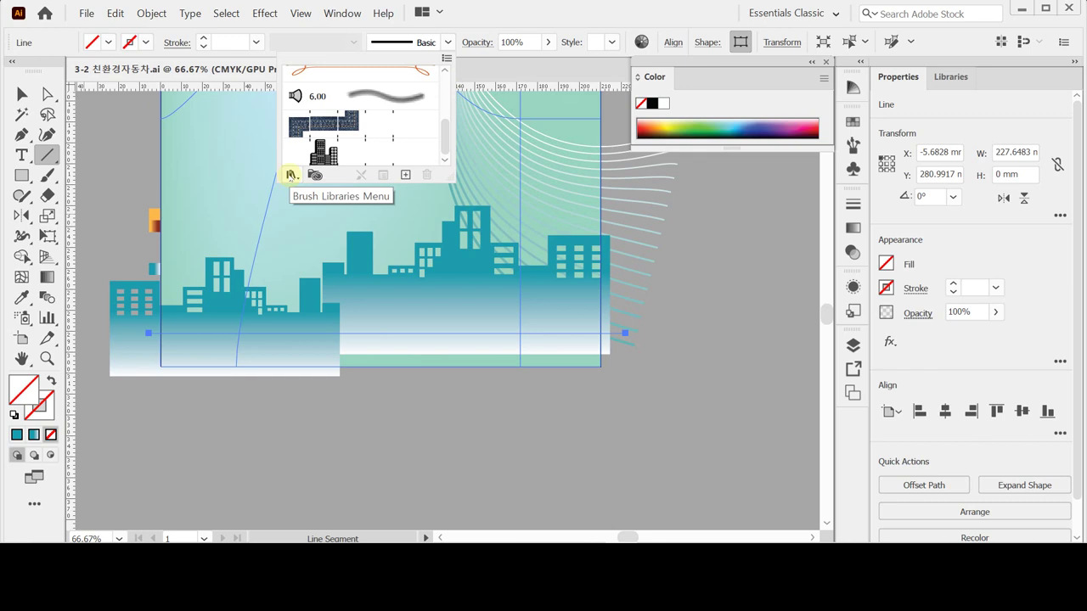
{"action": "left_click", "coordinate": [290, 175]}
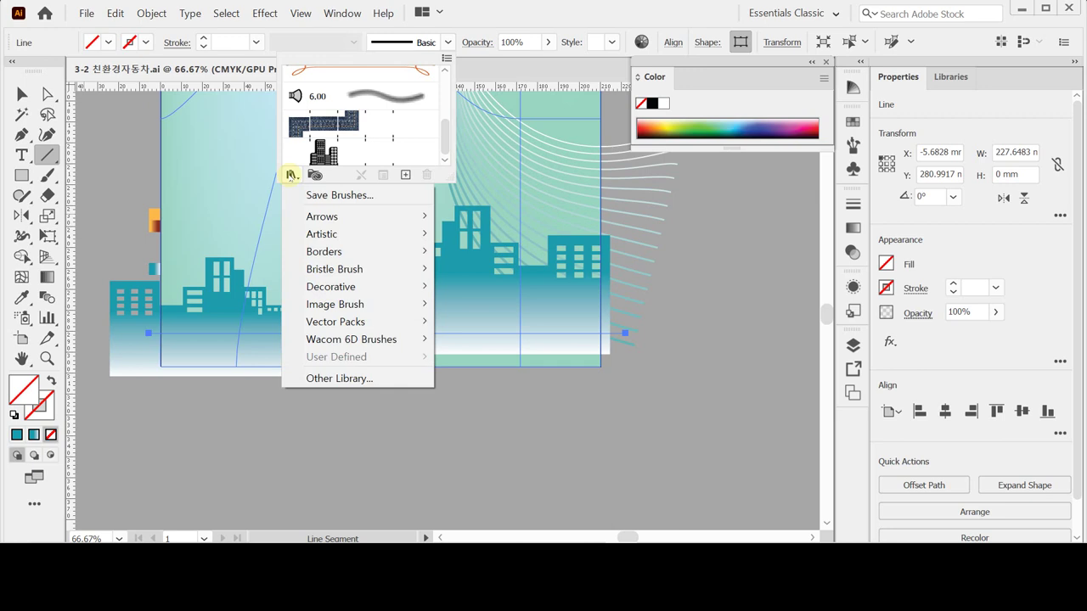
{"action": "mouse_move", "coordinate": [367, 291]}
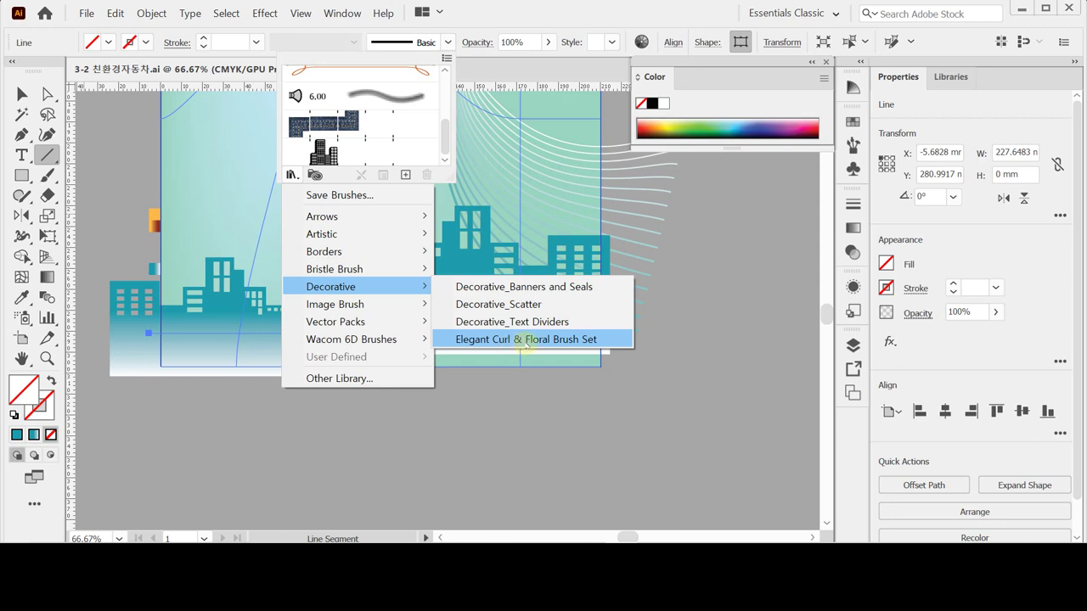
{"action": "left_click", "coordinate": [527, 339]}
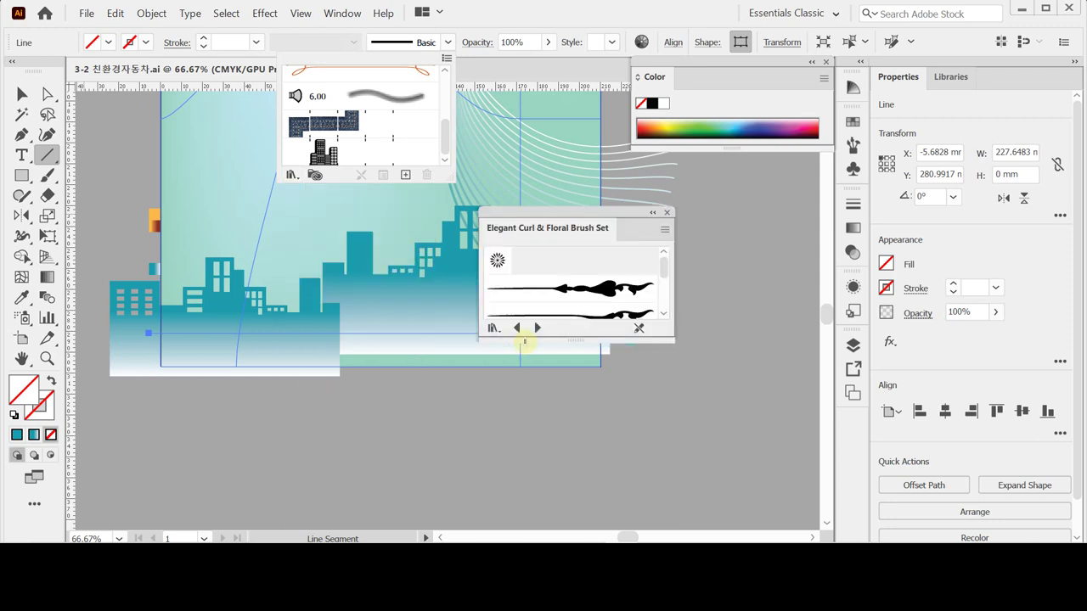
{"action": "left_click", "coordinate": [562, 214]}
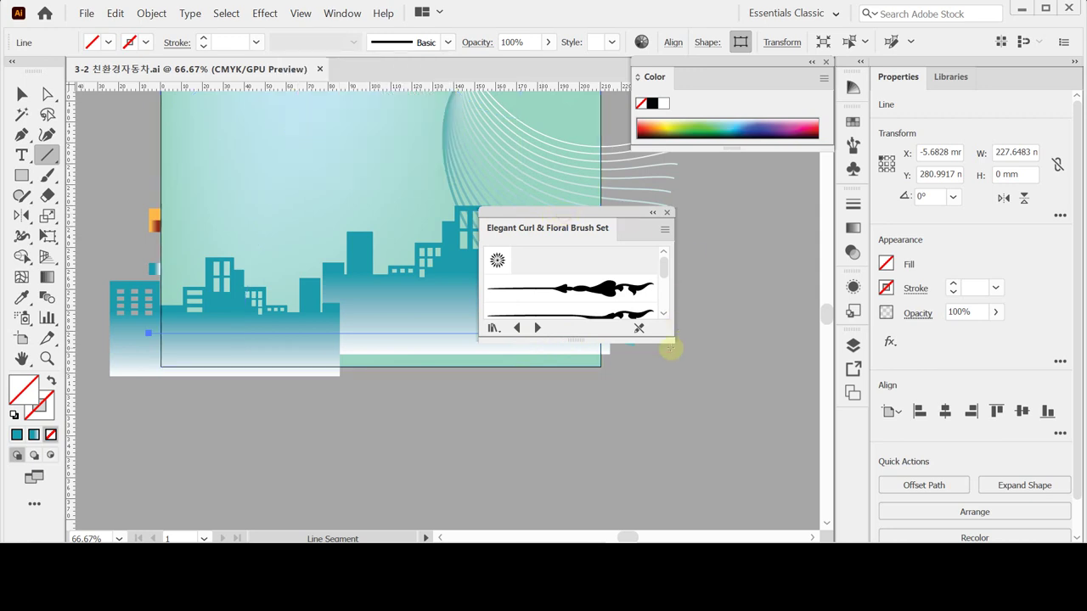
{"action": "mouse_move", "coordinate": [667, 341]}
{"action": "left_mouse_down"}
{"action": "mouse_move", "coordinate": [667, 456]}
{"action": "mouse_move", "coordinate": [678, 458]}
{"action": "left_mouse_up"}
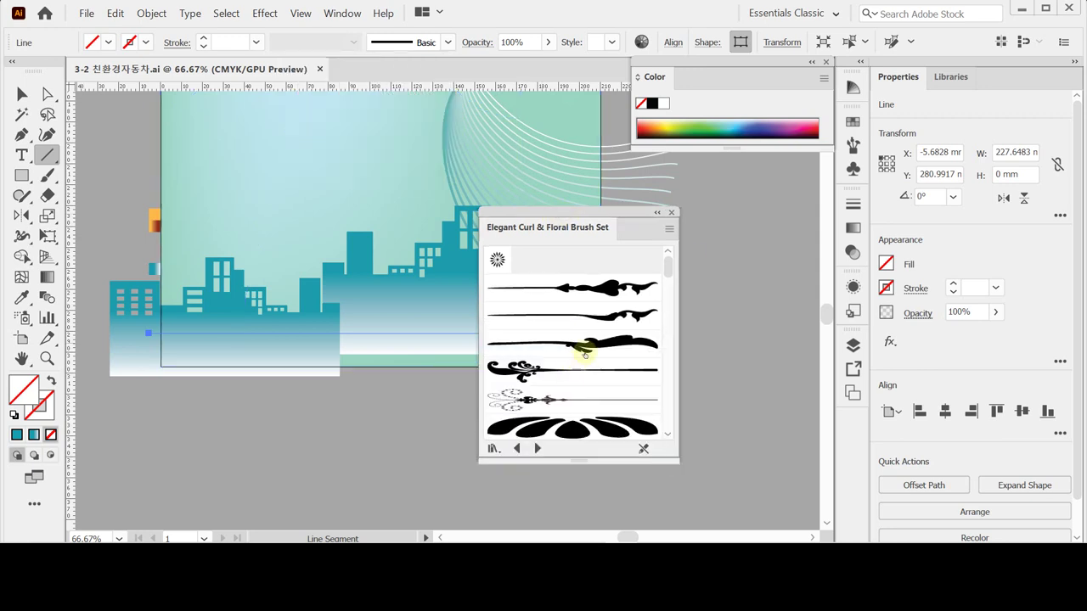
{"action": "scroll", "coordinate": [586, 355], "scroll_direction": "down", "scroll_amount": 3}
{"action": "scroll", "coordinate": [586, 354], "scroll_direction": "down", "scroll_amount": 10}
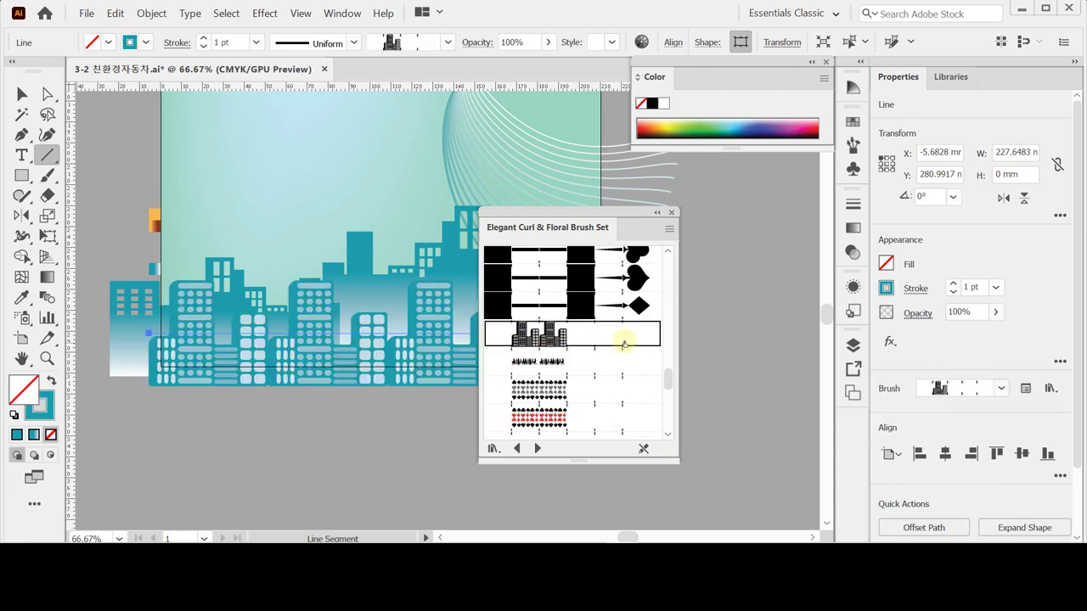
- Set the city brush line's stroke weight to 0.75 pt
{"action": "mouse_move", "coordinate": [560, 213]}
{"action": "left_mouse_down"}
{"action": "mouse_move", "coordinate": [659, 236]}
{"action": "mouse_move", "coordinate": [728, 306]}
{"action": "left_mouse_up"}
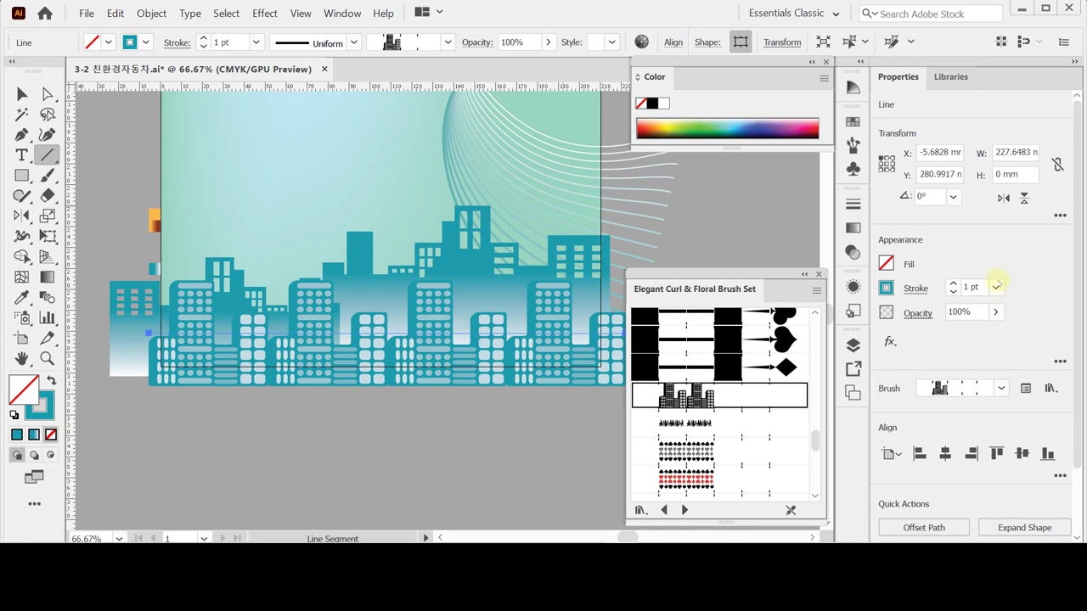
{"action": "left_click", "coordinate": [995, 289]}
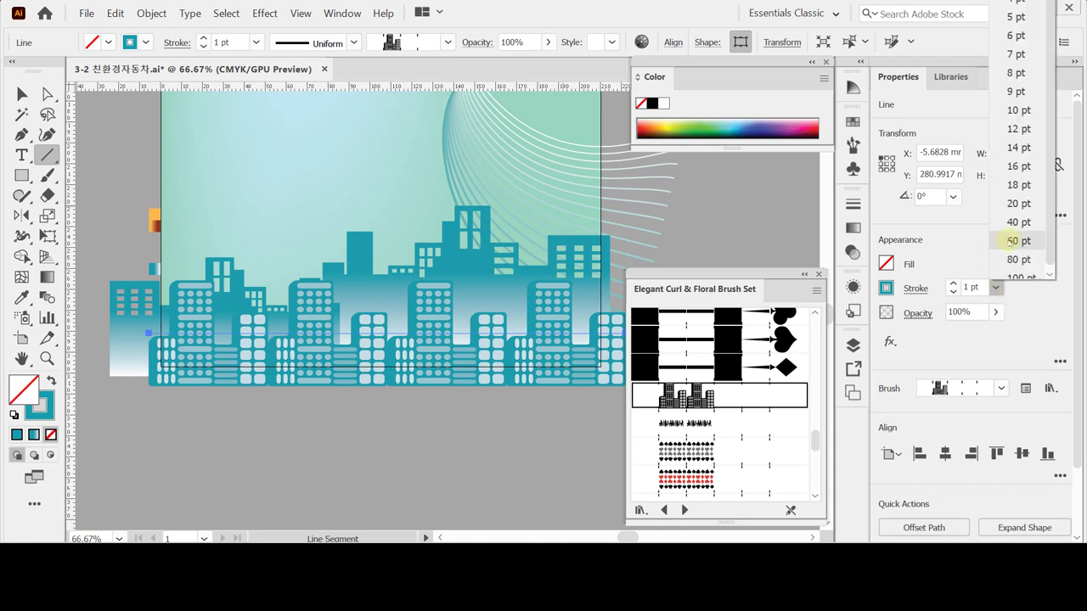
{"action": "left_click", "coordinate": [963, 289]}
{"action": "left_click", "coordinate": [964, 288]}
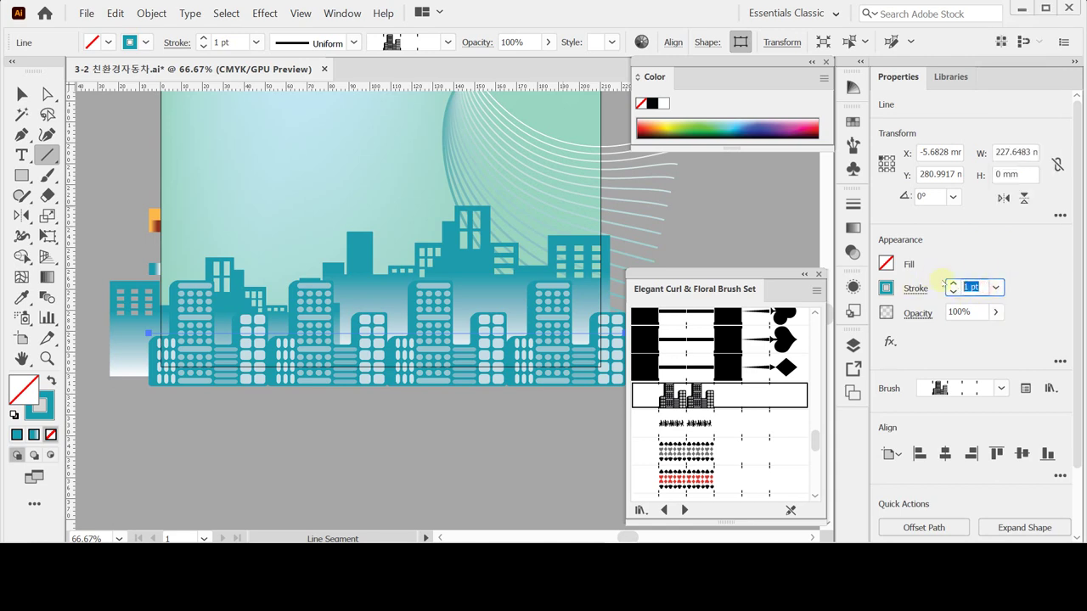
{"action": "type", "text": "0.75"}
{"action": "key", "text": "Return"}
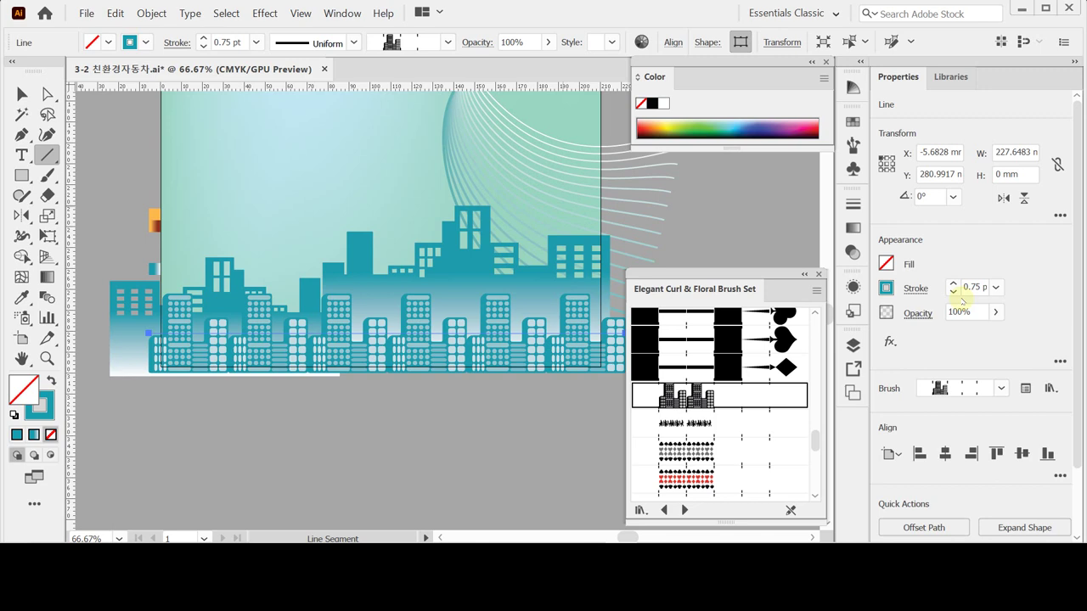
- Set the city brush line's stroke colour to C 20, M 0, Y 0, K 40
{"action": "double_click", "coordinate": [659, 79]}
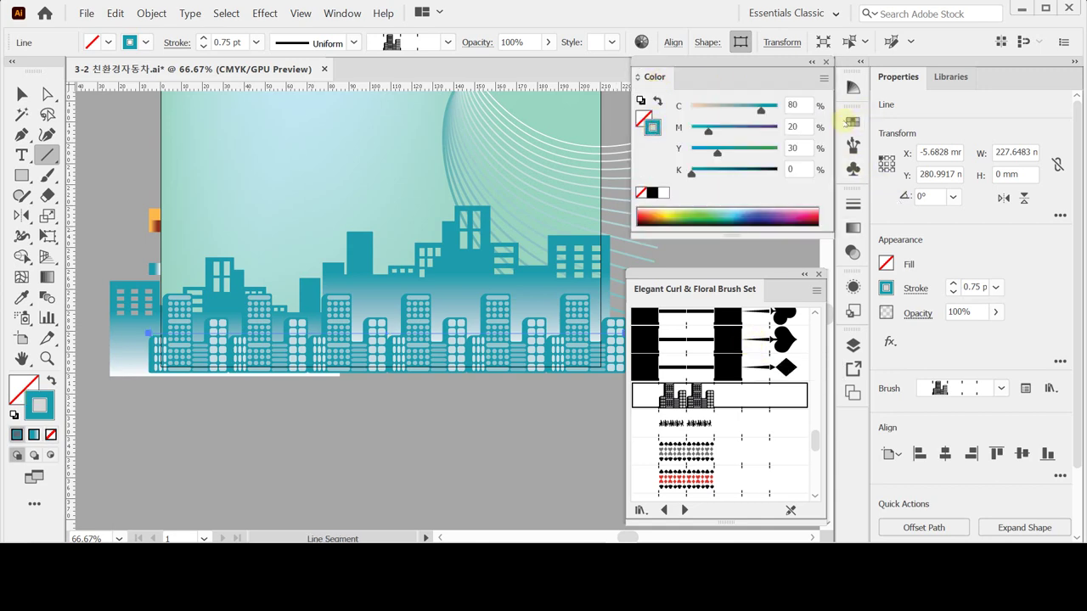
{"action": "left_click", "coordinate": [798, 105]}
{"action": "type", "text": "20"}
{"action": "key", "text": "Tab"}
{"action": "type", "text": "0"}
{"action": "key", "text": "Tab"}
{"action": "type", "text": "0"}
{"action": "key", "text": "Tab"}
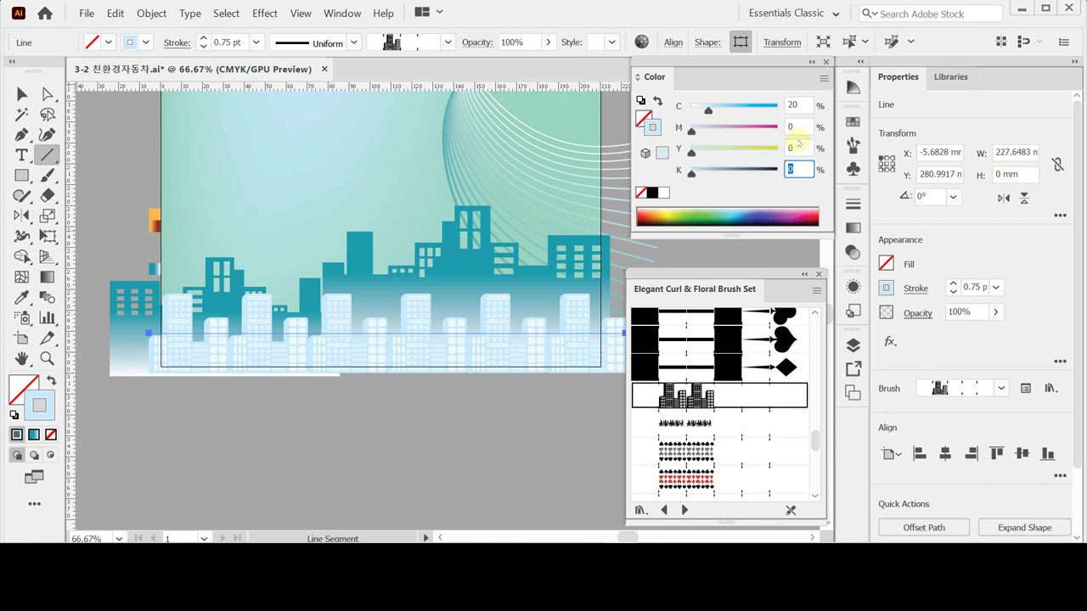
{"action": "type", "text": "40"}
{"action": "key", "text": "Return"}
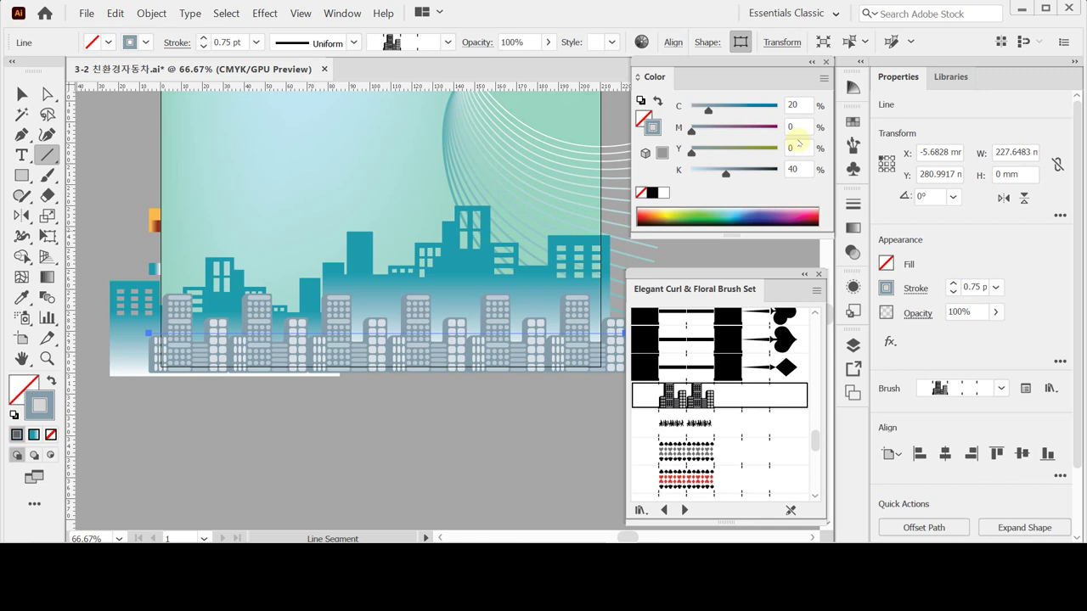
- Nudge the city brush line down to about Y 285.5 mm and save the file
{"action": "left_click_drag", "start_coordinate": [492, 269], "coordinate": [604, 268]}
{"action": "key", "text": "Down"}
{"action": "key", "text": "Down"}
{"action": "key", "text": "Down"}
{"action": "key", "text": "Down"}
{"action": "key", "text": "Down"}
{"action": "key", "text": "Down"}
{"action": "key", "text": "Down"}
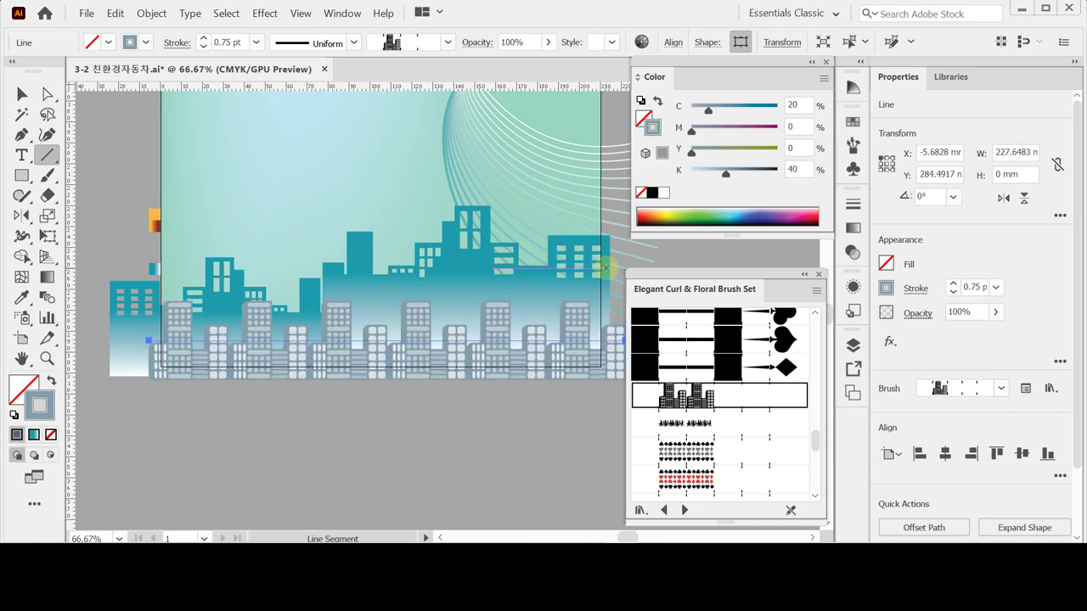
{"action": "key", "text": "Down"}
{"action": "key", "text": "Down"}
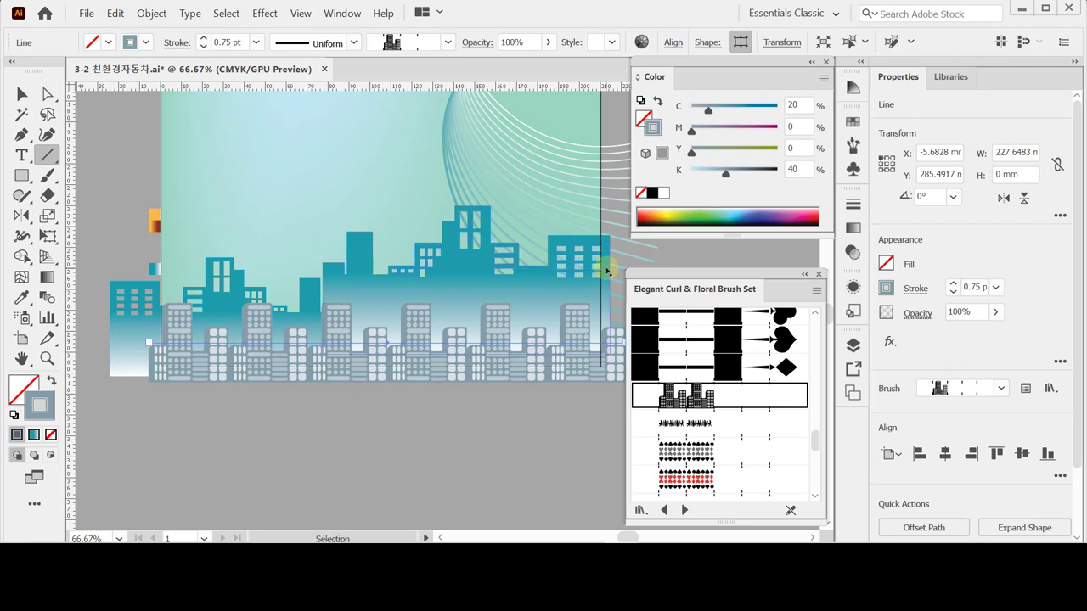
{"action": "key", "text": "ctrl+s"}
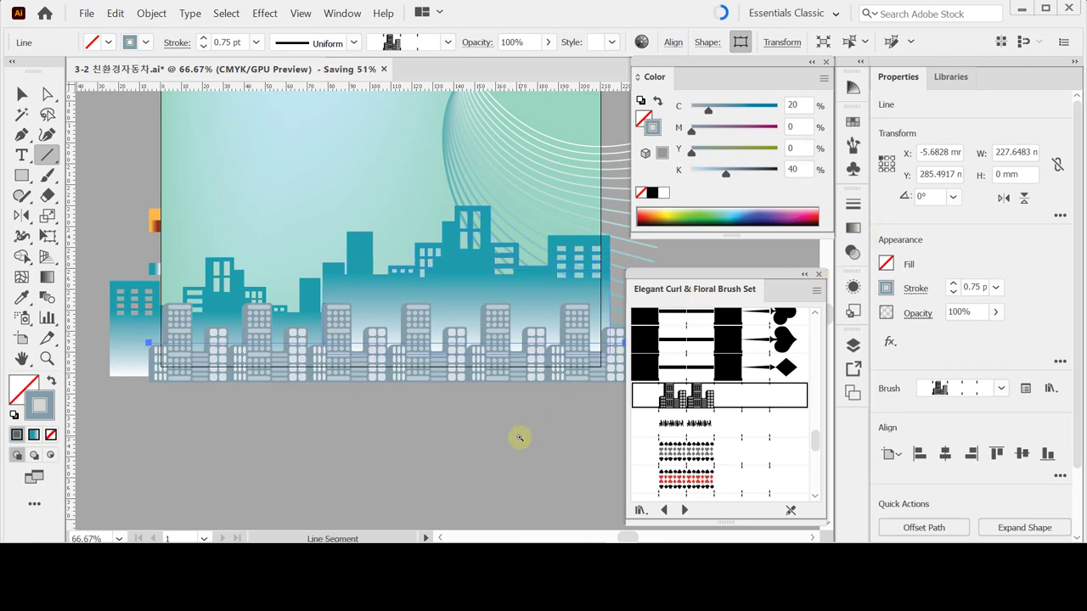
- Test the city brush on a line about 222 mm long drawn right to left below the artboard, and delete that line
{"action": "key", "text": "ctrl+minus"}
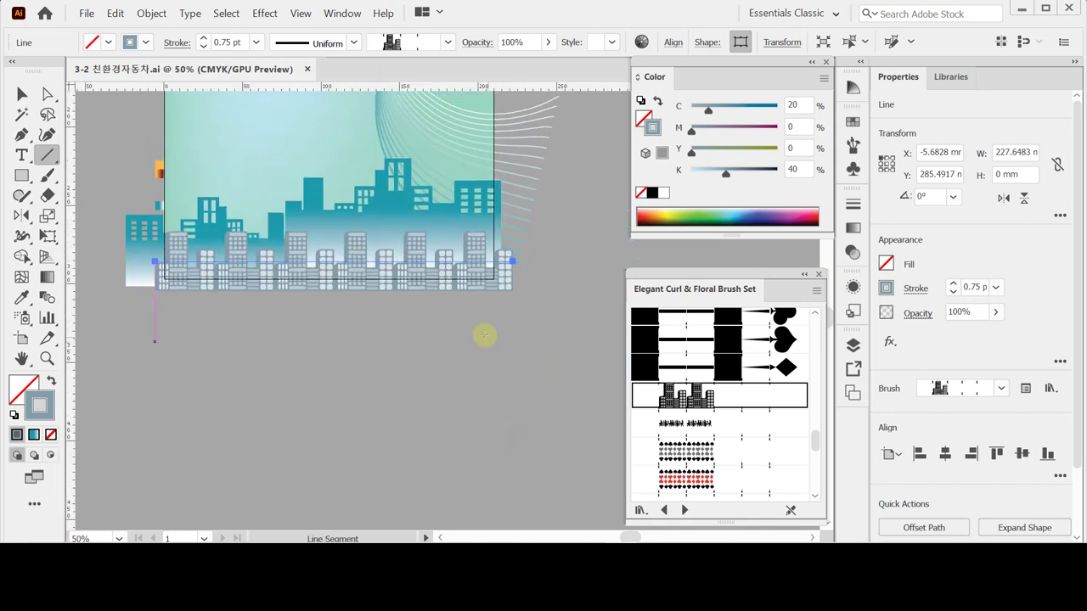
{"action": "left_click_drag", "start_coordinate": [512, 343], "coordinate": [162, 333]}
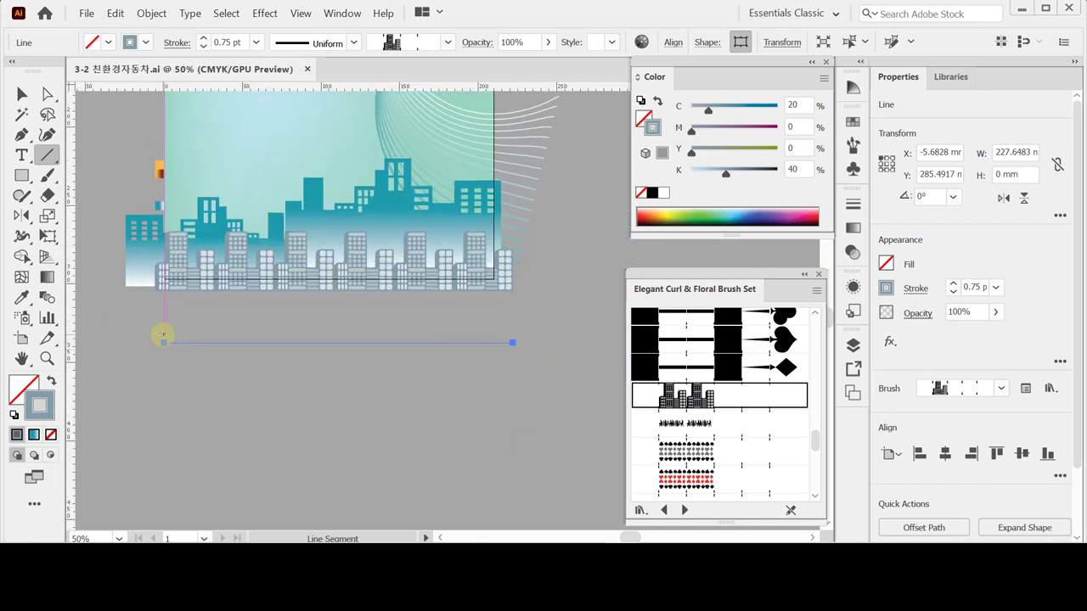
{"action": "left_click", "coordinate": [686, 398]}
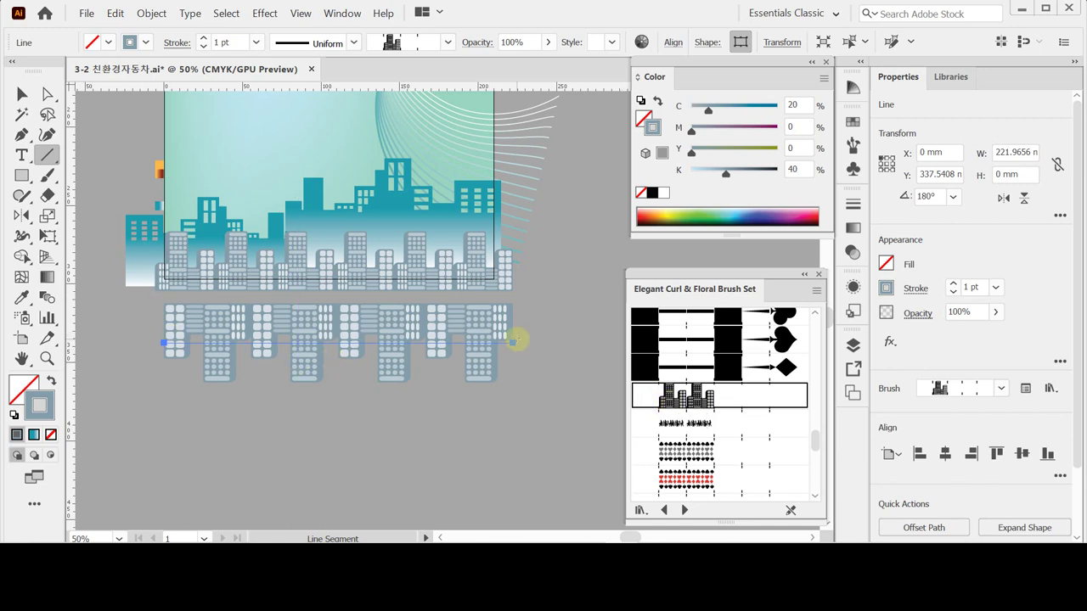
{"action": "key", "text": "Delete"}
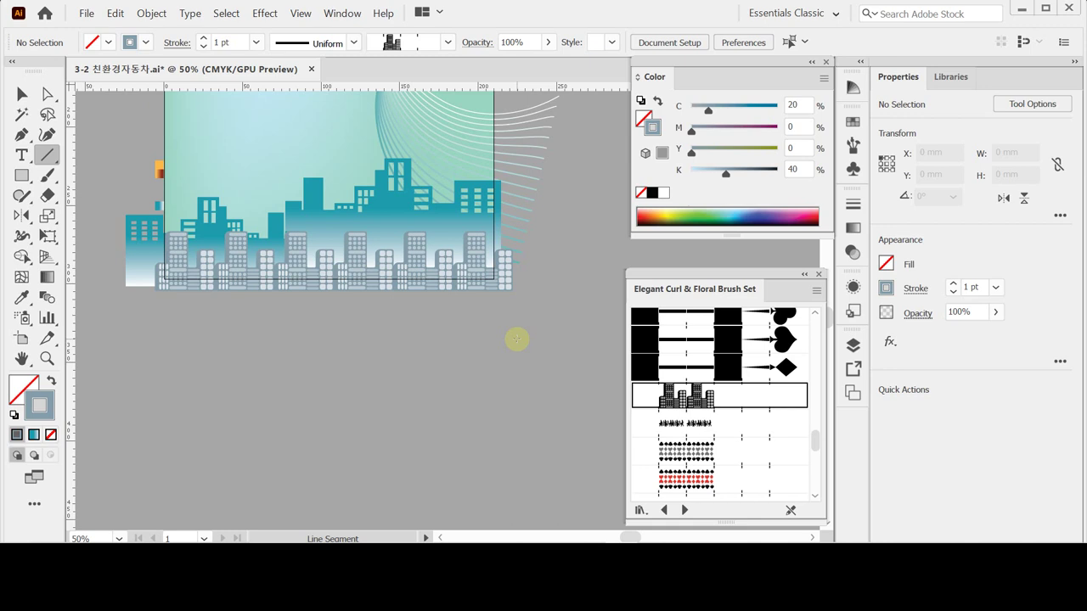
- Close the Elegant Curl & Floral Brush Set library
{"action": "left_click_drag", "start_coordinate": [393, 196], "coordinate": [435, 334]}
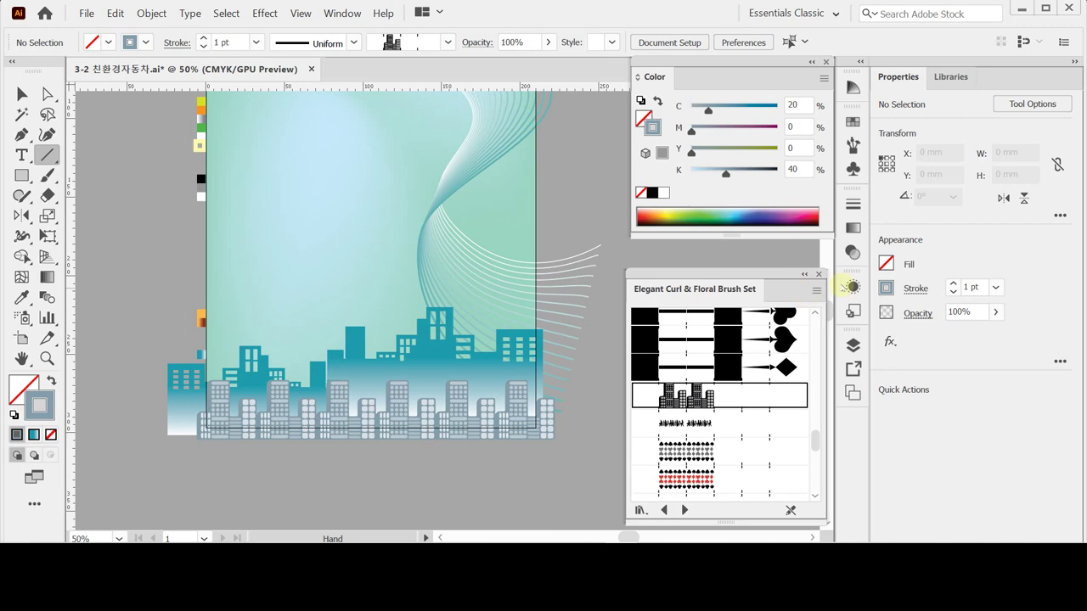
{"action": "left_click", "coordinate": [818, 274]}
{"action": "scroll", "coordinate": [311, 252], "scroll_direction": "up", "scroll_amount": 3}
{"action": "scroll", "coordinate": [310, 252], "scroll_direction": "right", "scroll_amount": 2}
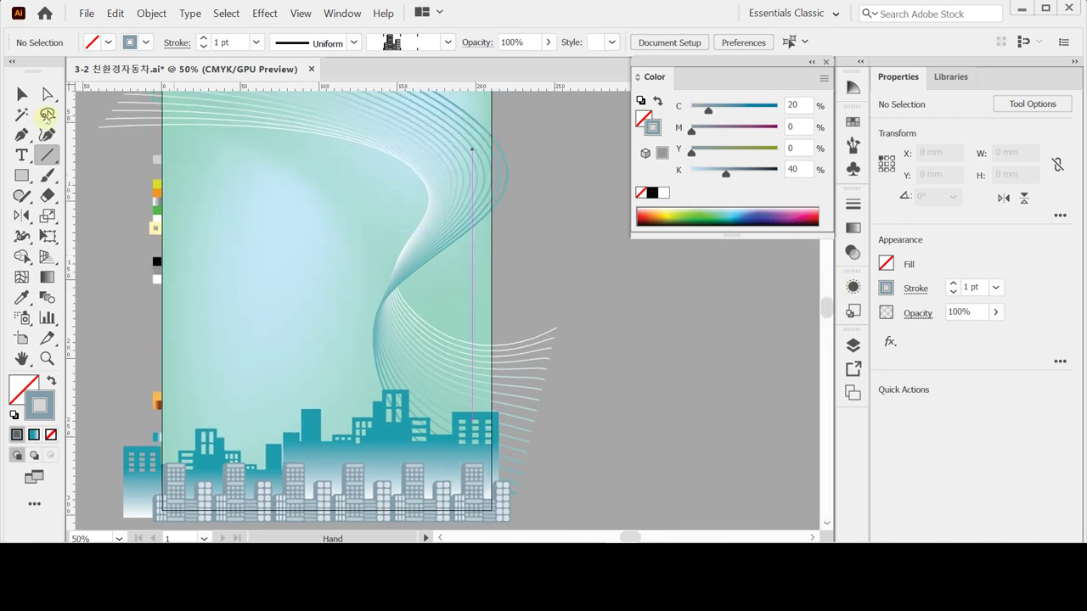
- Draw a 121 mm by 121 mm circle over the upper-left part of the artboard with the Ellipse tool
{"action": "left_click", "coordinate": [22, 175]}
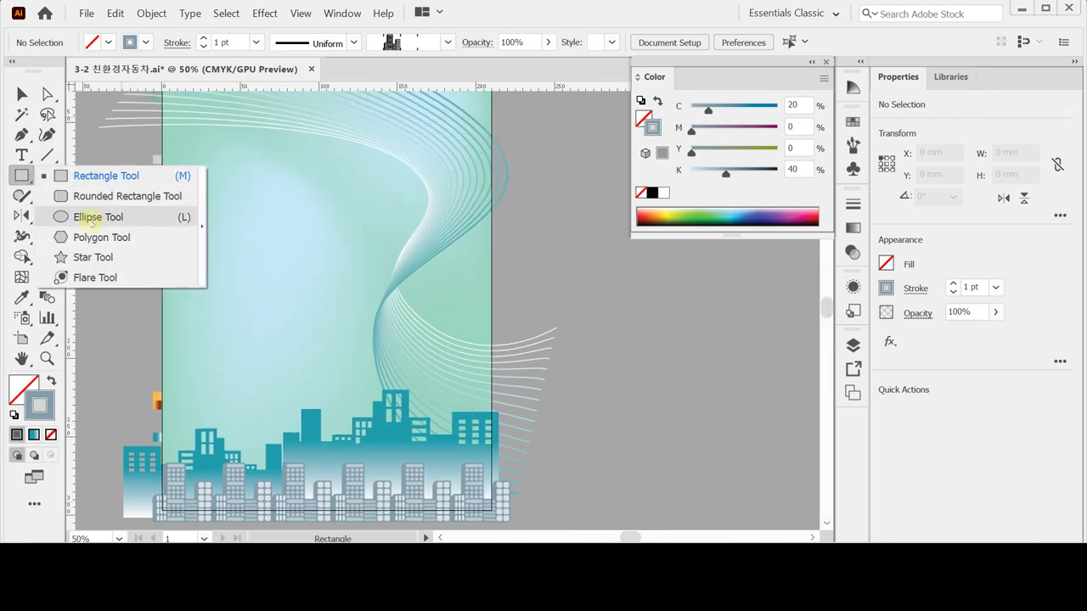
{"action": "left_click", "coordinate": [92, 217]}
{"action": "scroll", "coordinate": [216, 245], "scroll_direction": "up", "scroll_amount": 1}
{"action": "scroll", "coordinate": [216, 244], "scroll_direction": "left", "scroll_amount": 1}
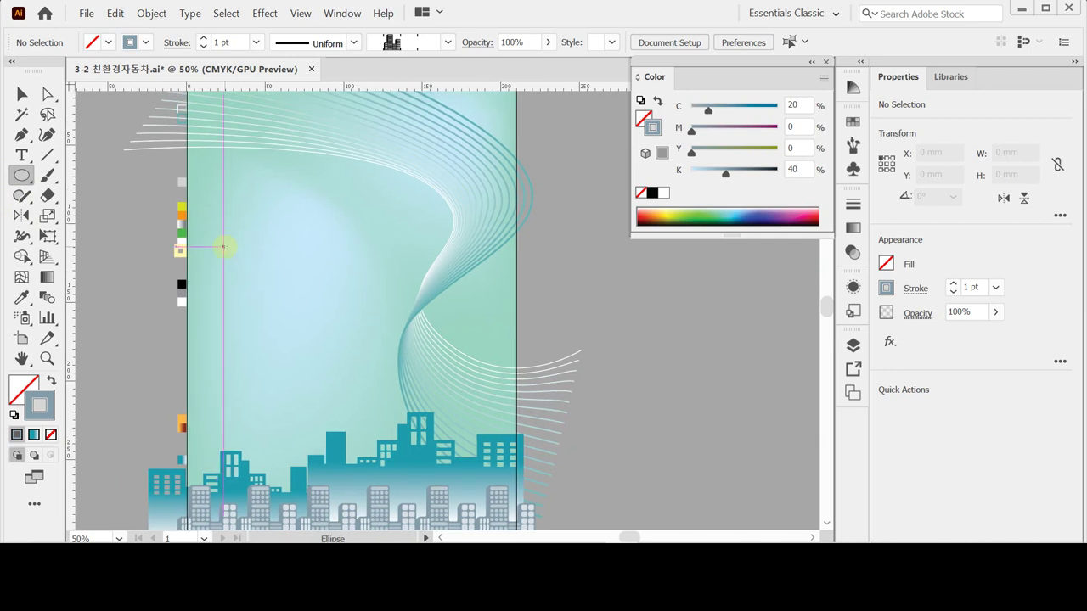
{"action": "left_click", "coordinate": [280, 236]}
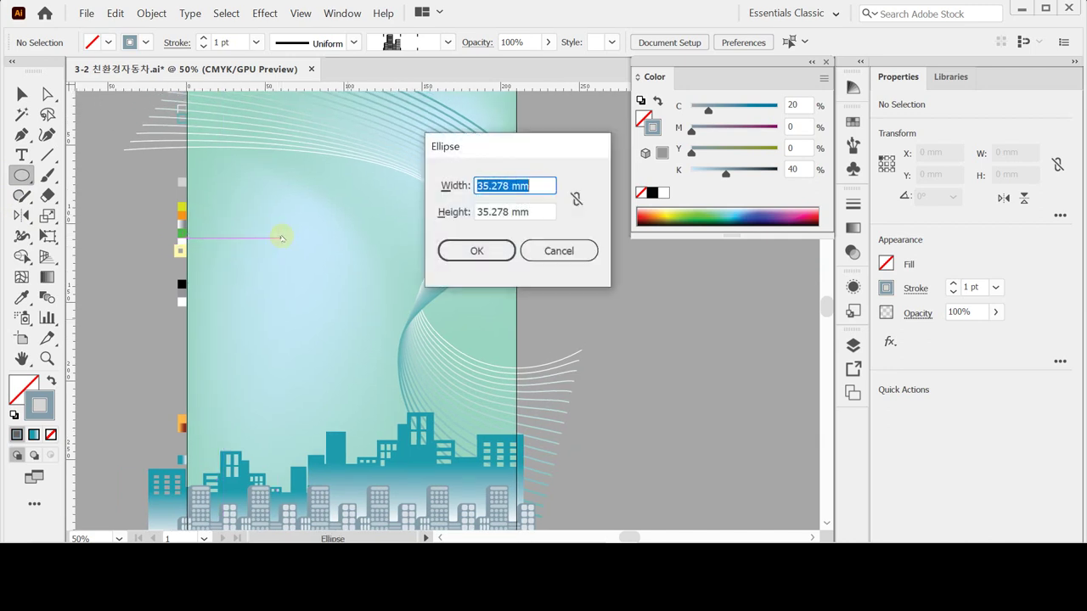
{"action": "left_click_drag", "start_coordinate": [485, 143], "coordinate": [561, 263]}
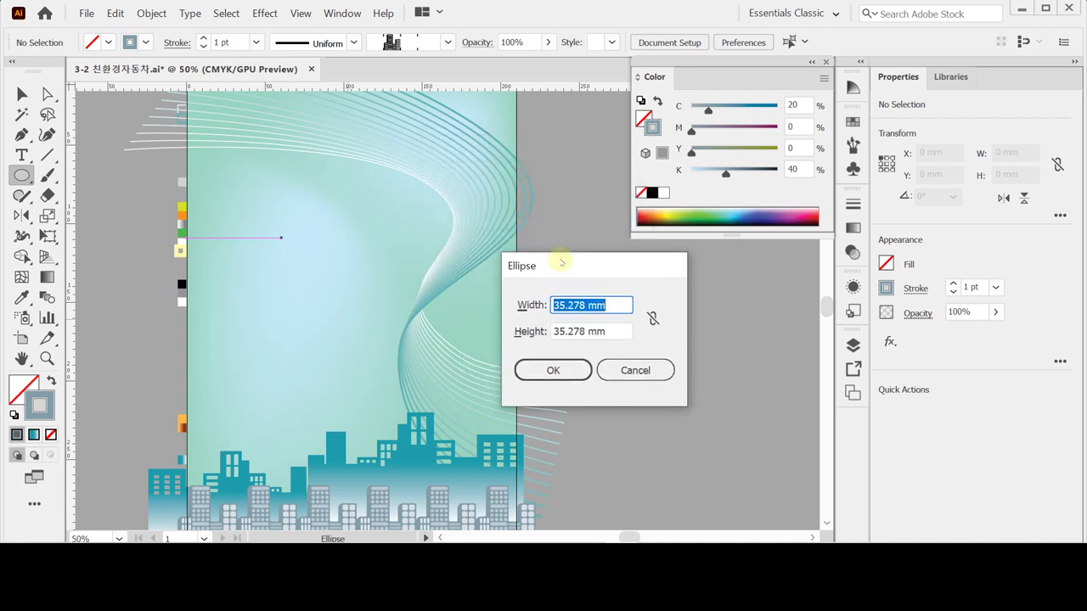
{"action": "type", "text": "121"}
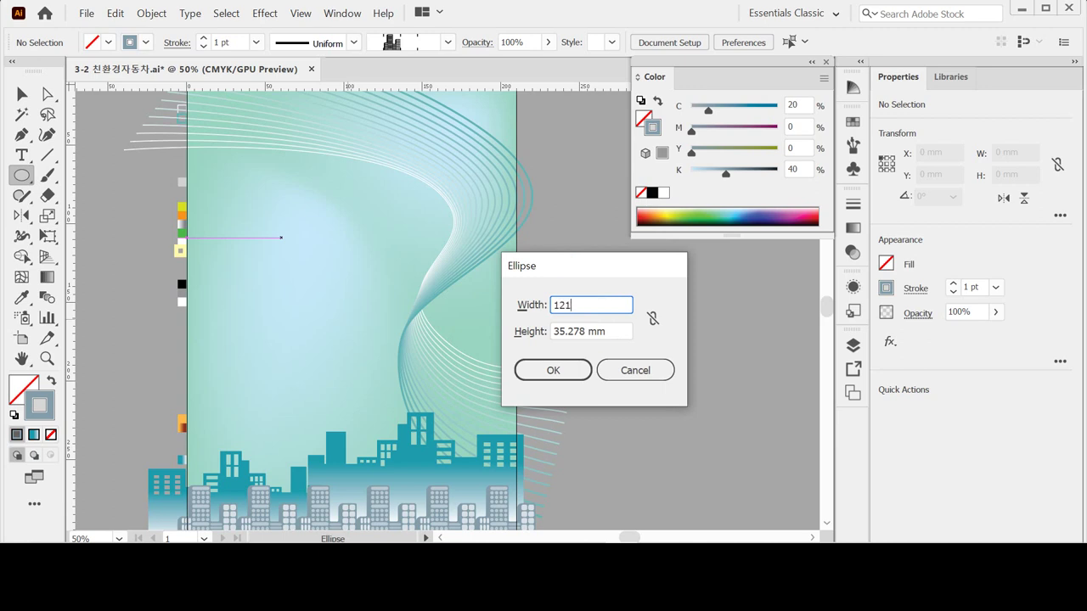
{"action": "key", "text": "Tab"}
{"action": "type", "text": "121"}
{"action": "key", "text": "Tab"}
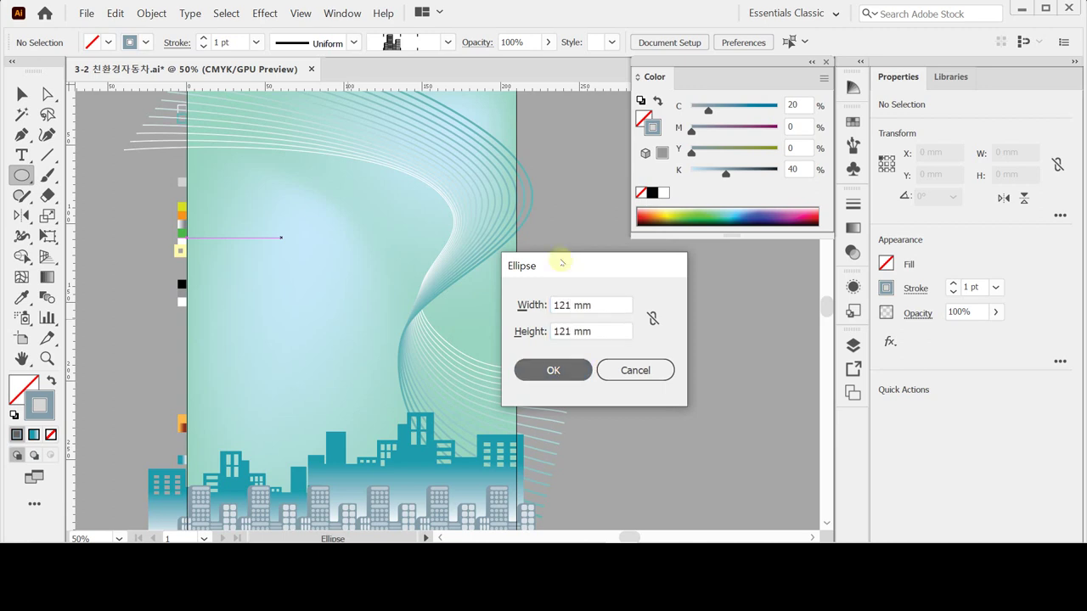
{"action": "key", "text": "Return"}
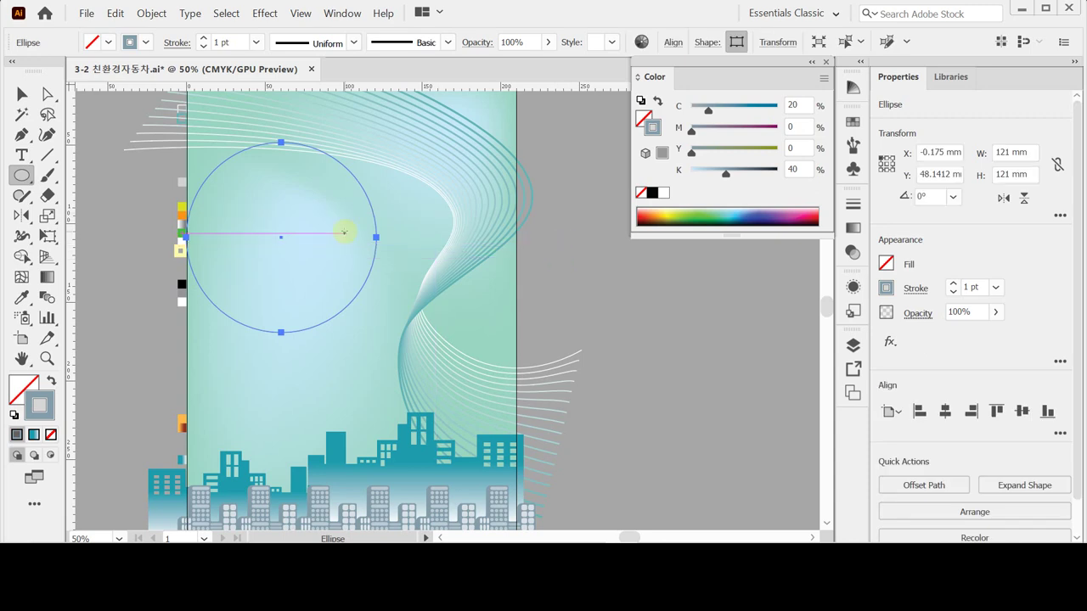
- Nudge the 121 mm circle right and down to X 9.825 mm, Y 58.1412 mm
{"action": "key", "text": "Right"}
{"action": "key", "text": "Down"}
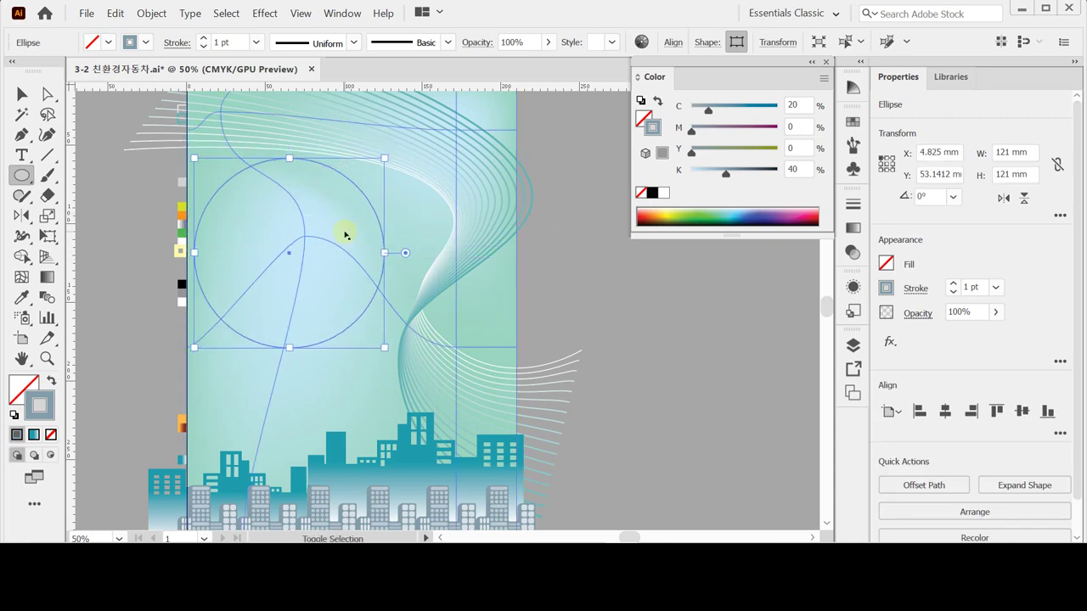
{"action": "key", "text": "Right"}
{"action": "key", "text": "ctrl+semicolon"}
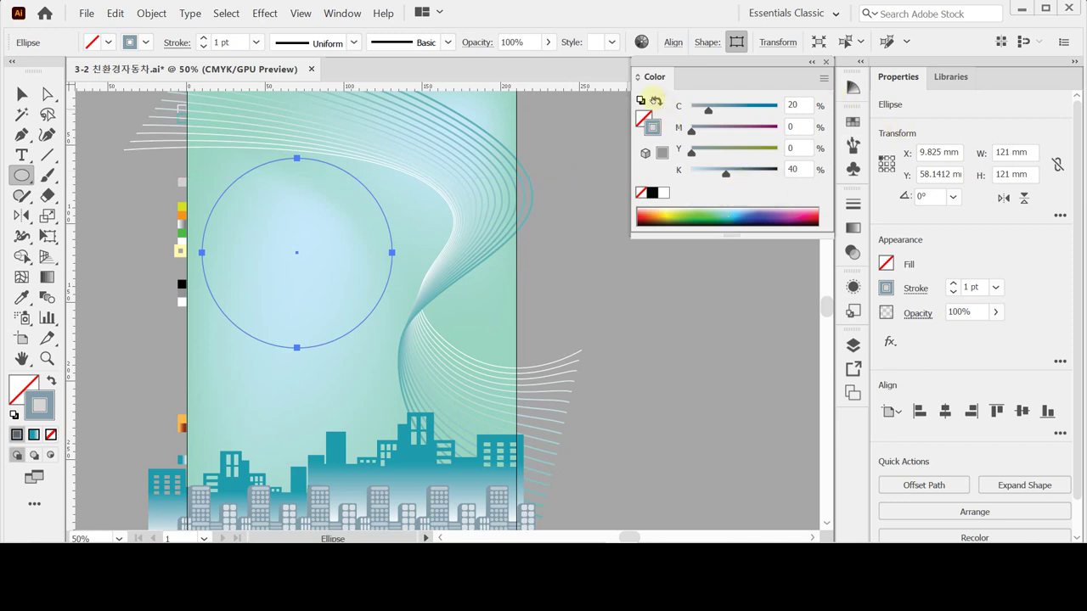
- Give the large circle a white fill and no stroke
{"action": "left_click", "coordinate": [656, 100]}
{"action": "left_click", "coordinate": [641, 100]}
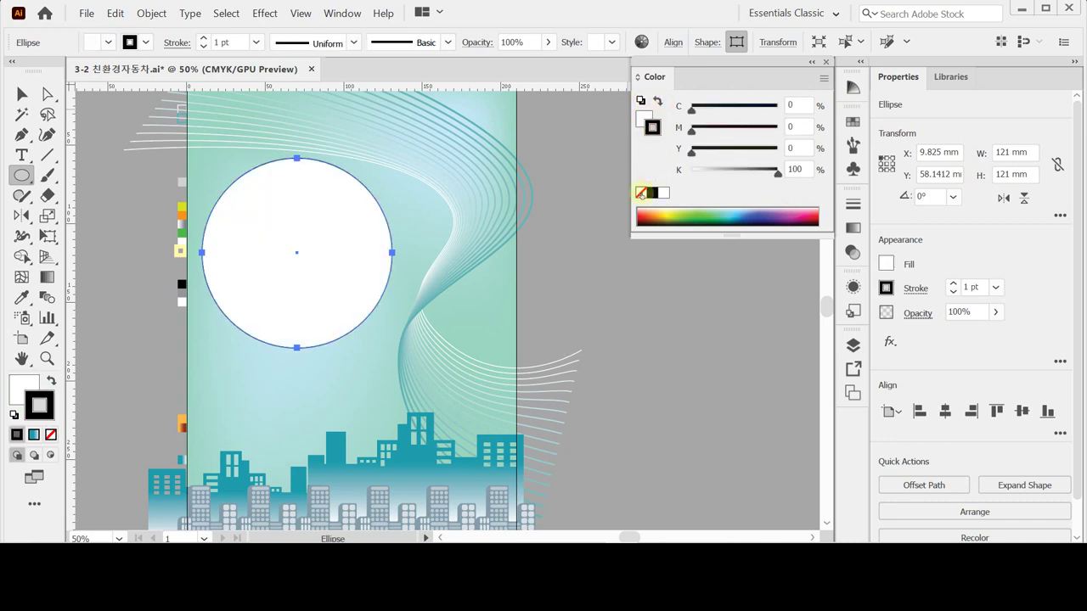
{"action": "left_click", "coordinate": [641, 193]}
{"action": "left_click", "coordinate": [644, 120]}
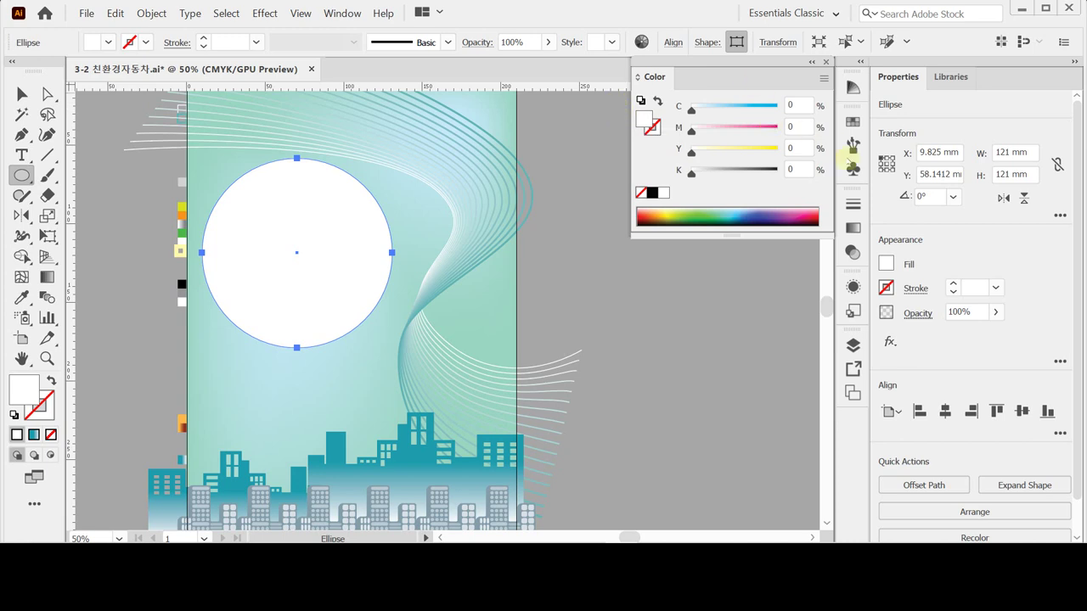
- Set the white circle's opacity to 50% and save the file
{"action": "left_click", "coordinate": [918, 313]}
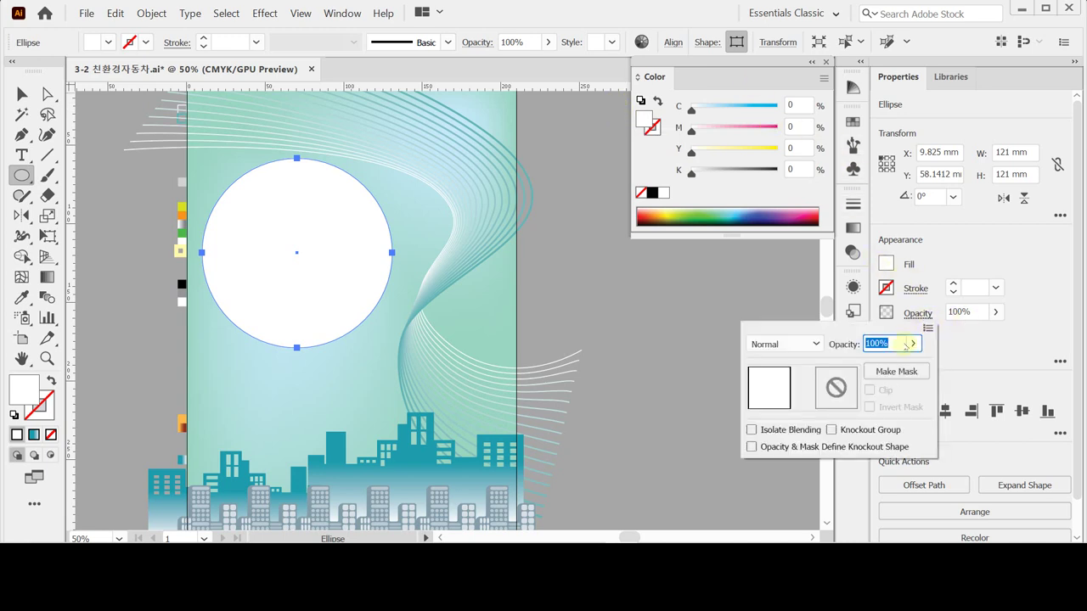
{"action": "type", "text": "50"}
{"action": "key", "text": "Return"}
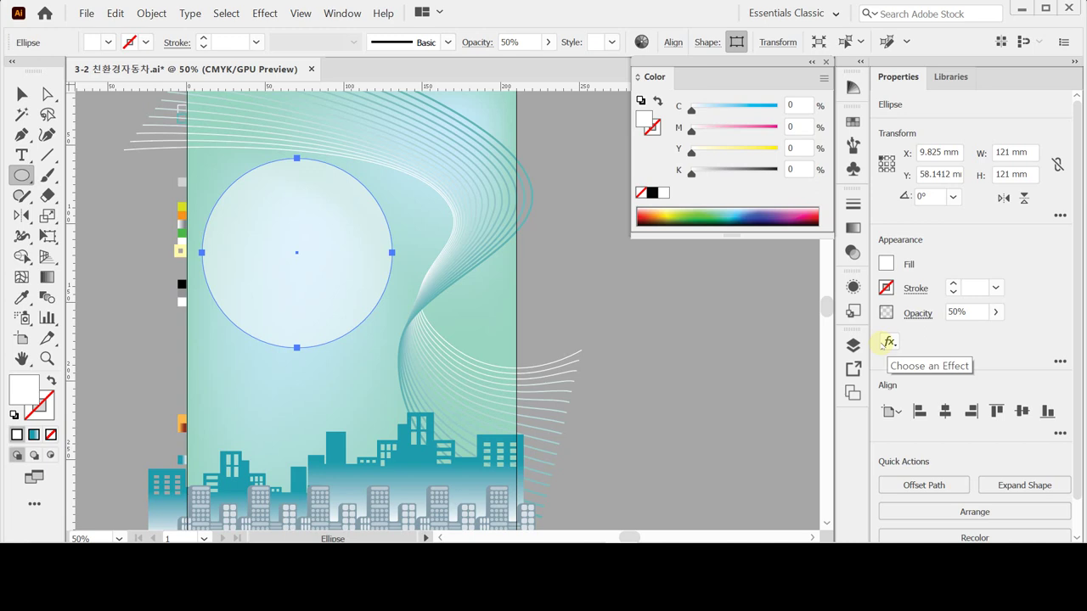
{"action": "key", "text": "ctrl+s"}
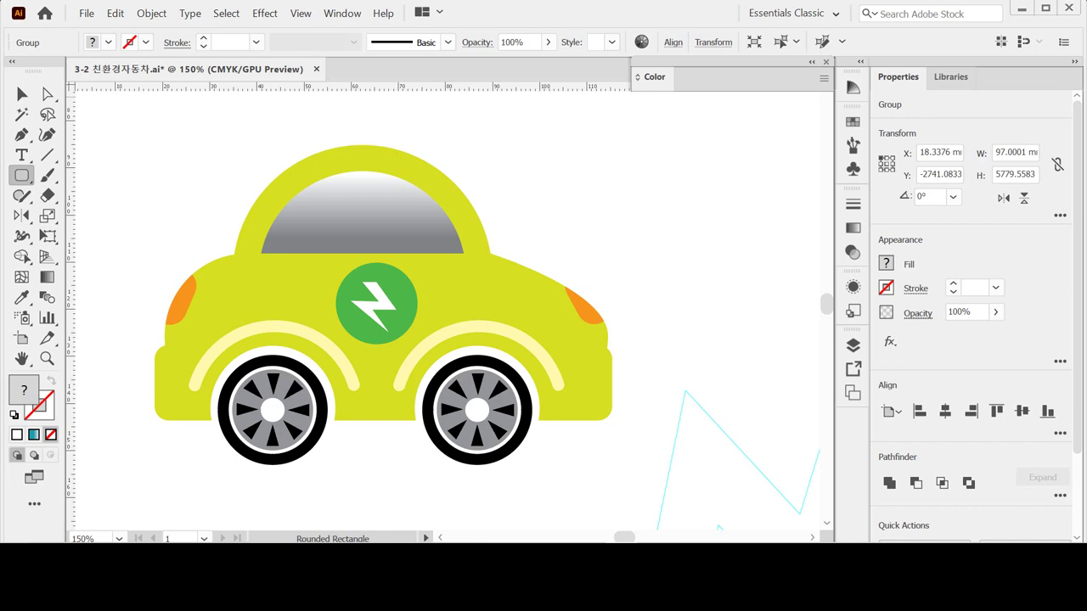
- Convert the selected car artwork into guides
{"action": "key", "text": "ctrl+5"}
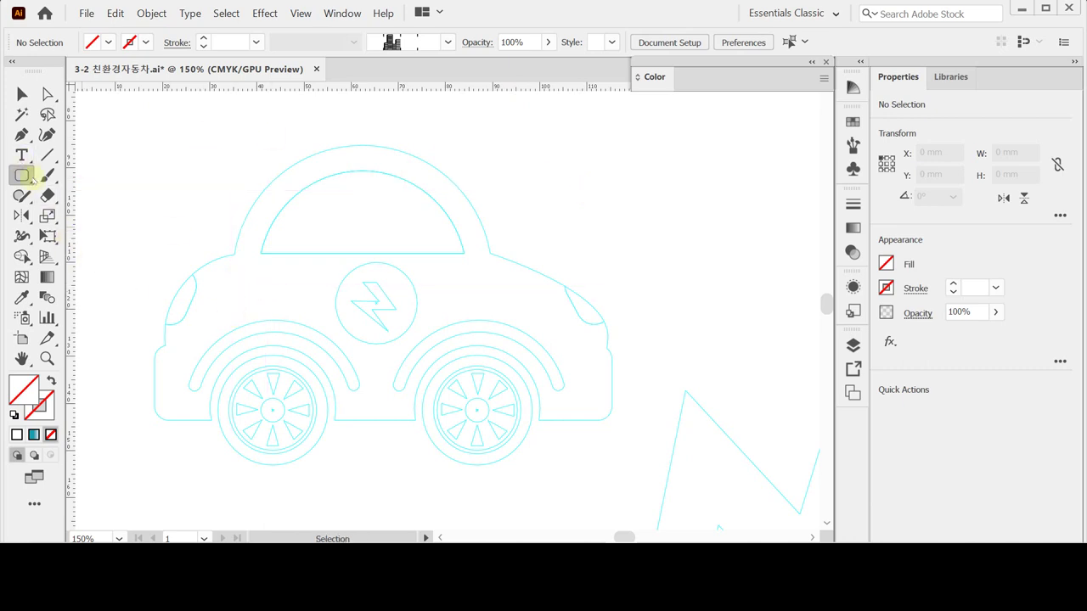
{"action": "scroll", "coordinate": [279, 303], "scroll_direction": "down", "scroll_amount": 2}
{"action": "scroll", "coordinate": [119, 279], "scroll_direction": "left", "scroll_amount": 2}
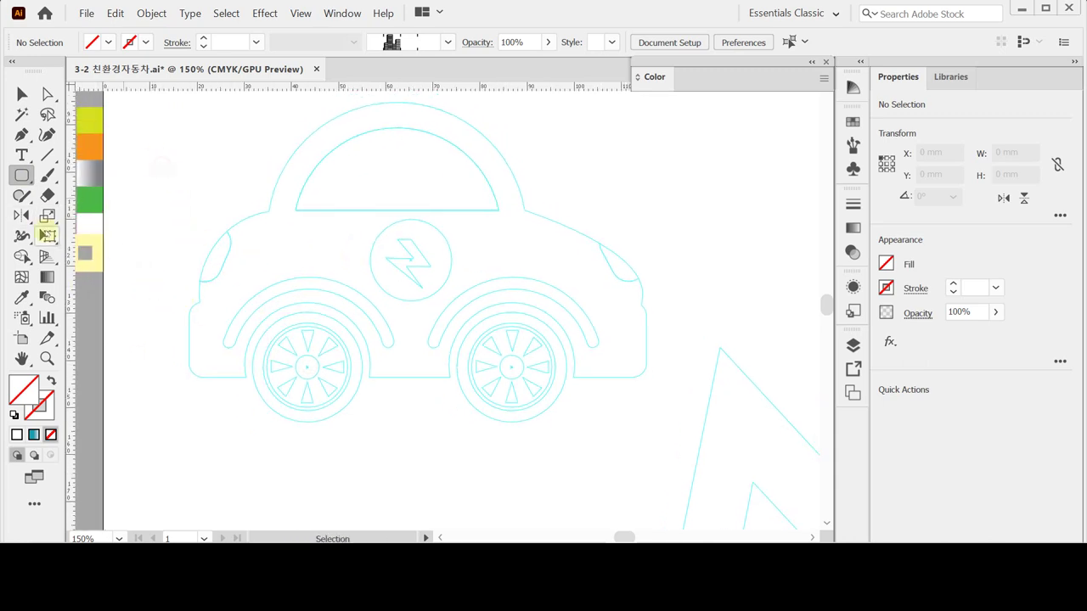
- Draw a 97 × 16 mm rounded rectangle with 3 mm corners in default colours on the car's lower-body guide, nudged up to Y 127.716 mm
{"action": "left_click", "coordinate": [14, 415]}
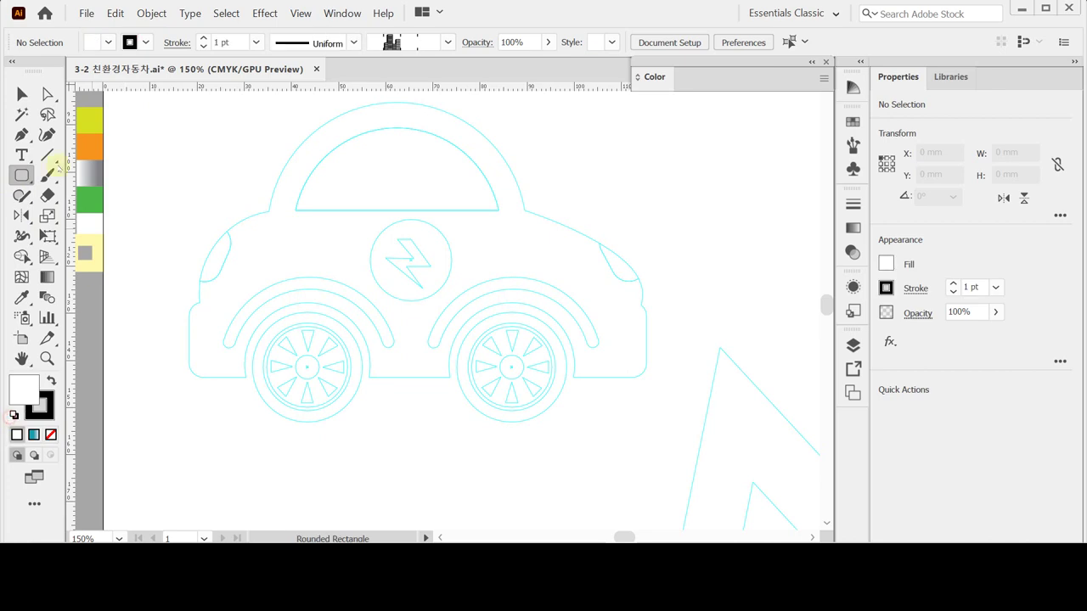
{"action": "left_click", "coordinate": [188, 305]}
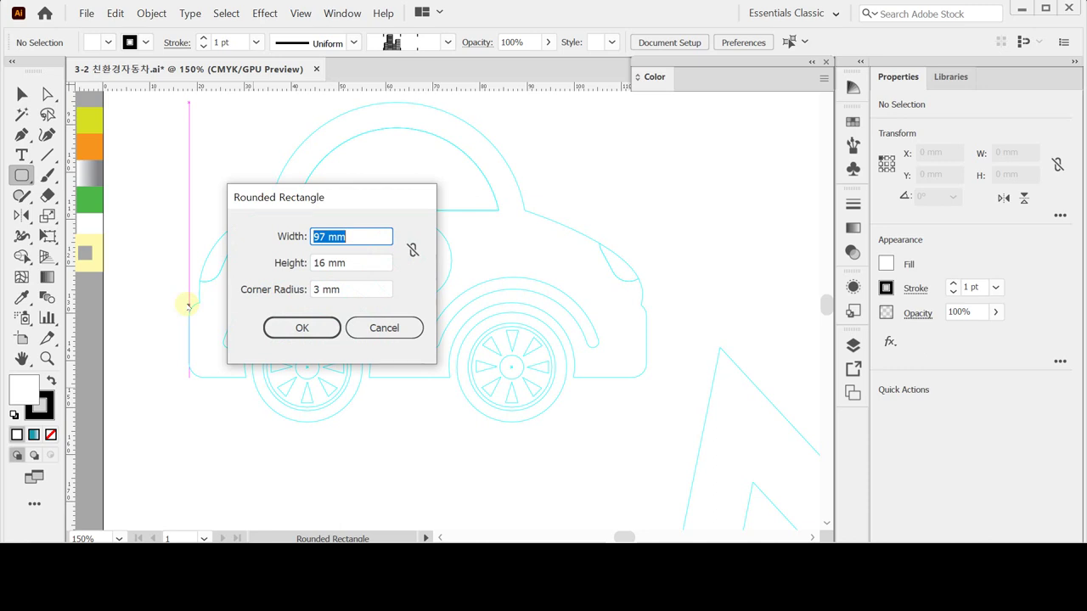
{"action": "key", "text": "Tab"}
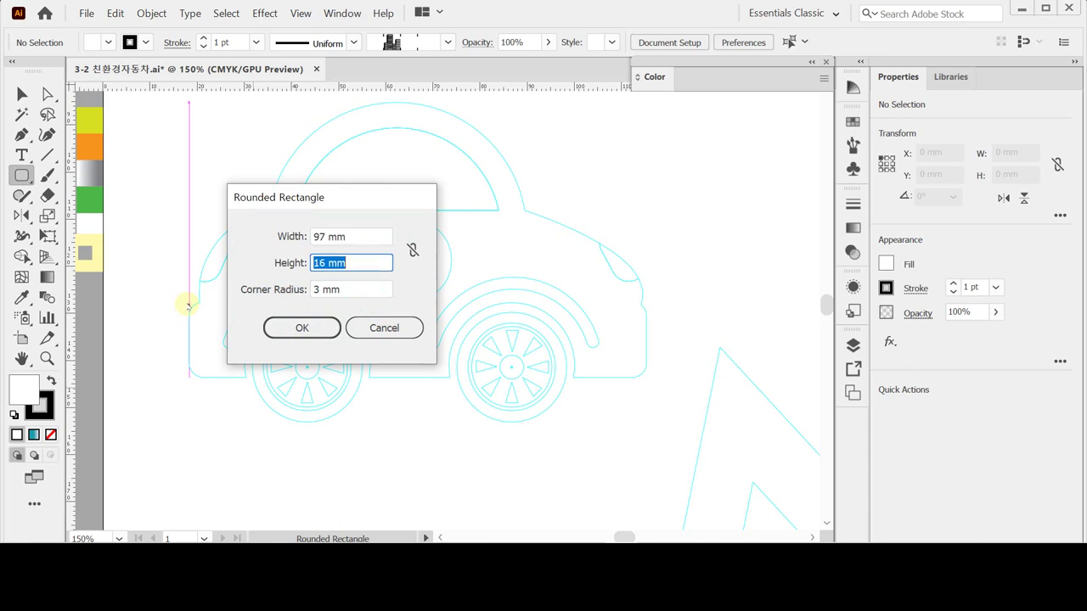
{"action": "key", "text": "Tab"}
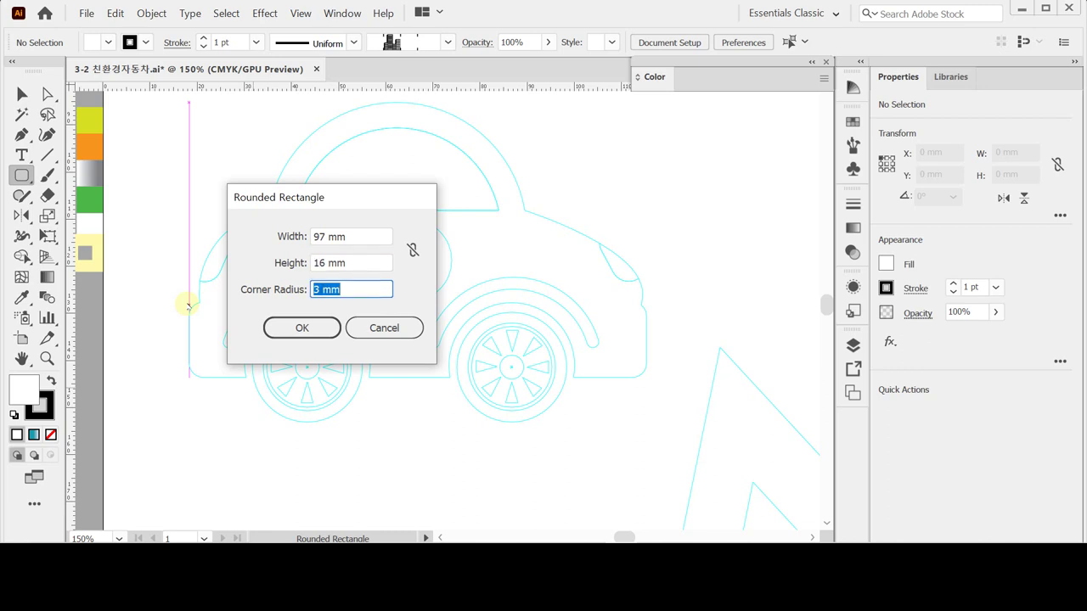
{"action": "key", "text": "Return"}
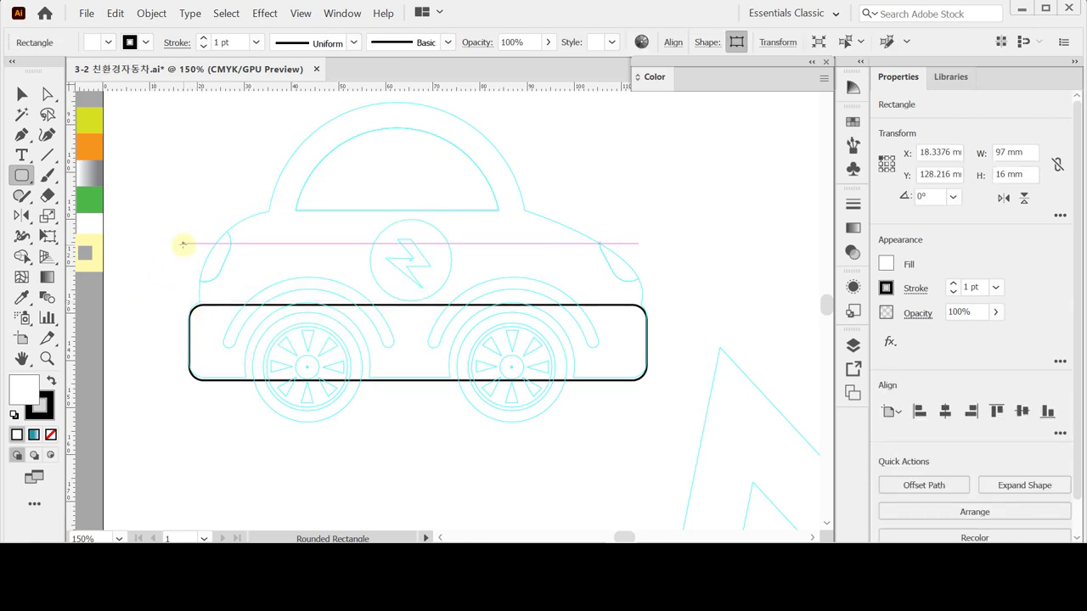
{"action": "key", "text": "Up"}
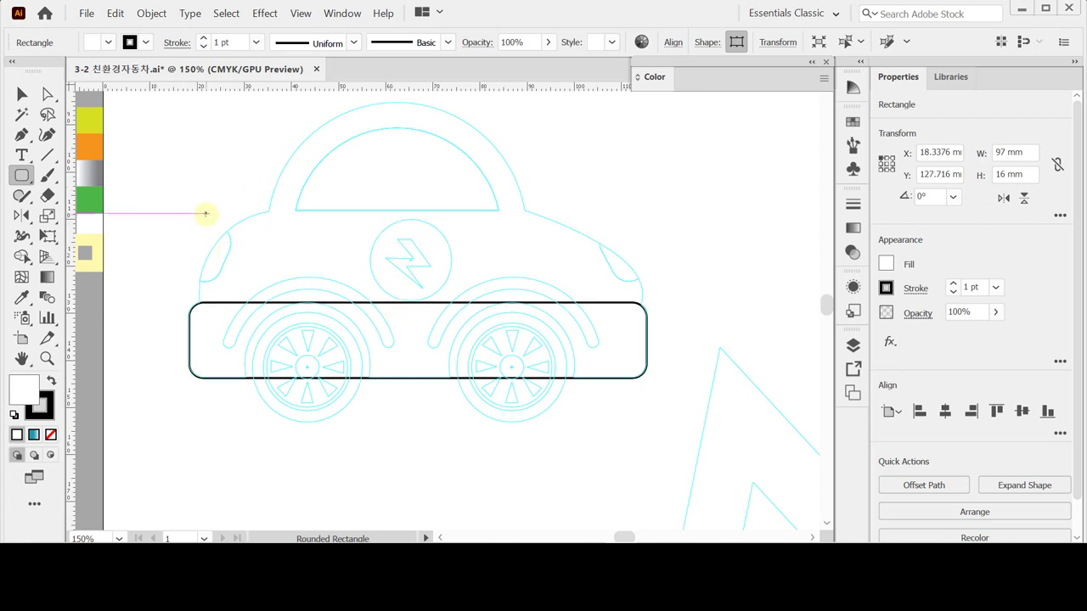
- Draw a 94 mm by 35 mm rounded rectangle with a 20 mm corner radius over the car's main-body guide
{"action": "left_click", "coordinate": [206, 214]}
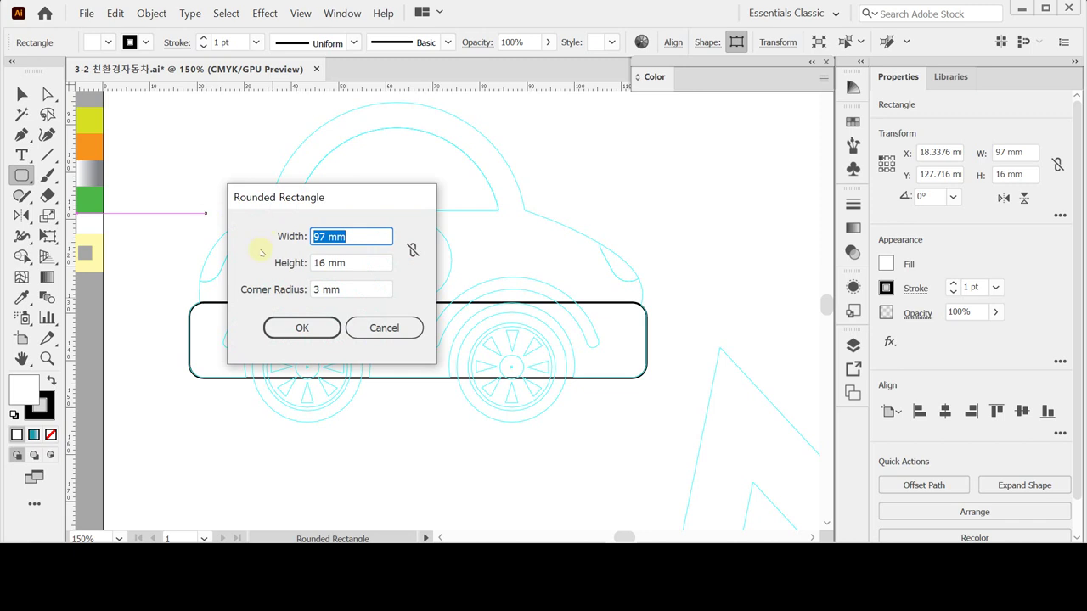
{"action": "type", "text": "94"}
{"action": "key", "text": "Tab"}
{"action": "type", "text": "35"}
{"action": "key", "text": "Tab"}
{"action": "type", "text": "20"}
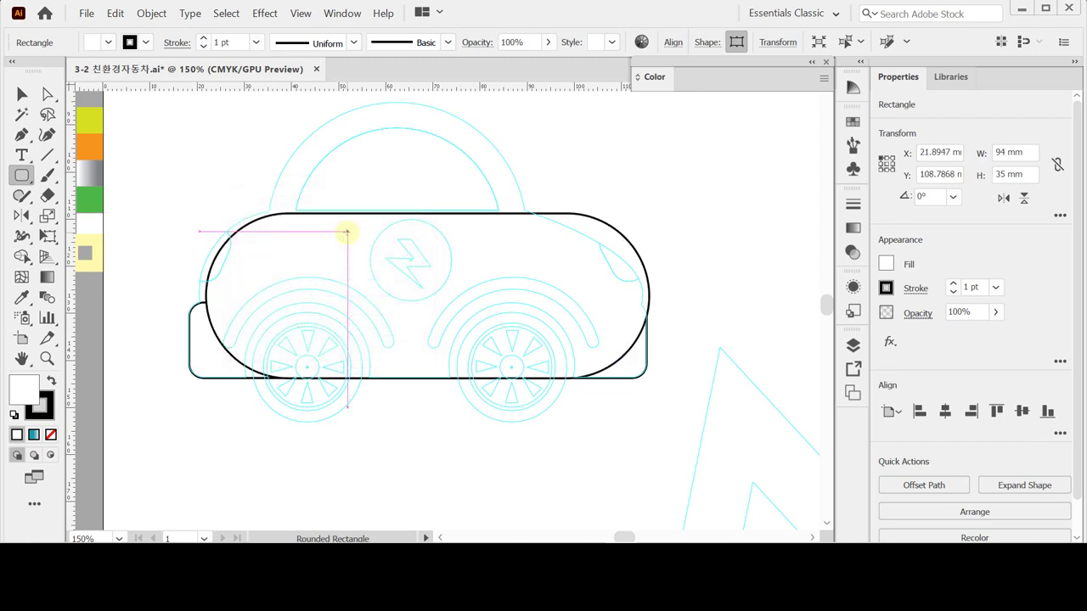
- Nudge the 94 mm rounded rectangle left and up onto the body guide at X 20.3947 mm, Y 108.2868 mm
{"action": "key", "text": "Left"}
{"action": "key", "text": "Left"}
{"action": "key", "text": "Left"}
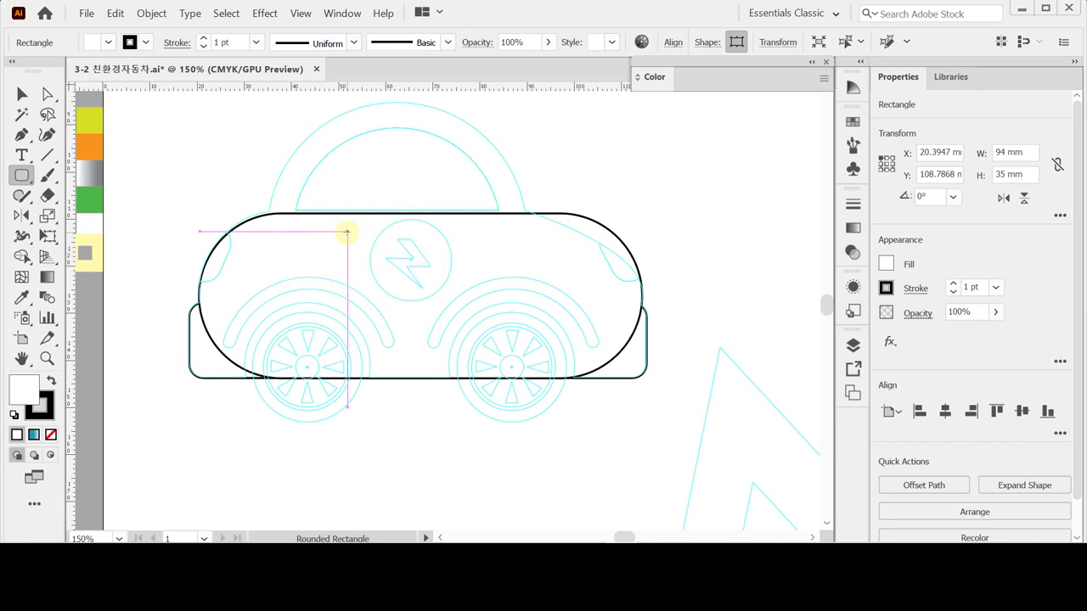
{"action": "key", "text": "Up"}
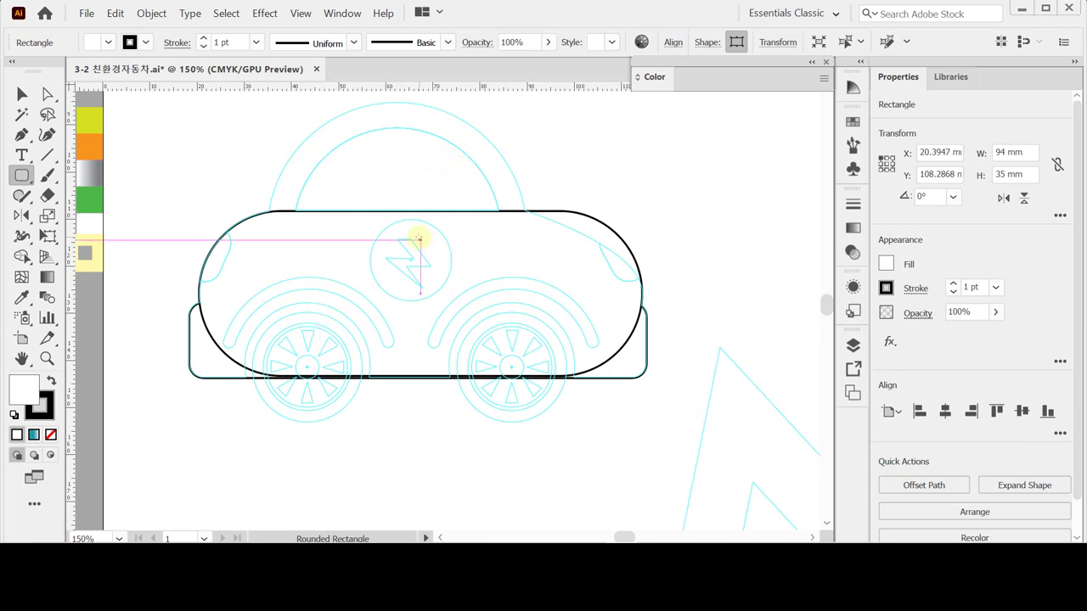
- Draw a 55 mm by 55 mm circle over the car's roof guide with the Ellipse tool
{"action": "scroll", "coordinate": [416, 246], "scroll_direction": "up", "scroll_amount": 3}
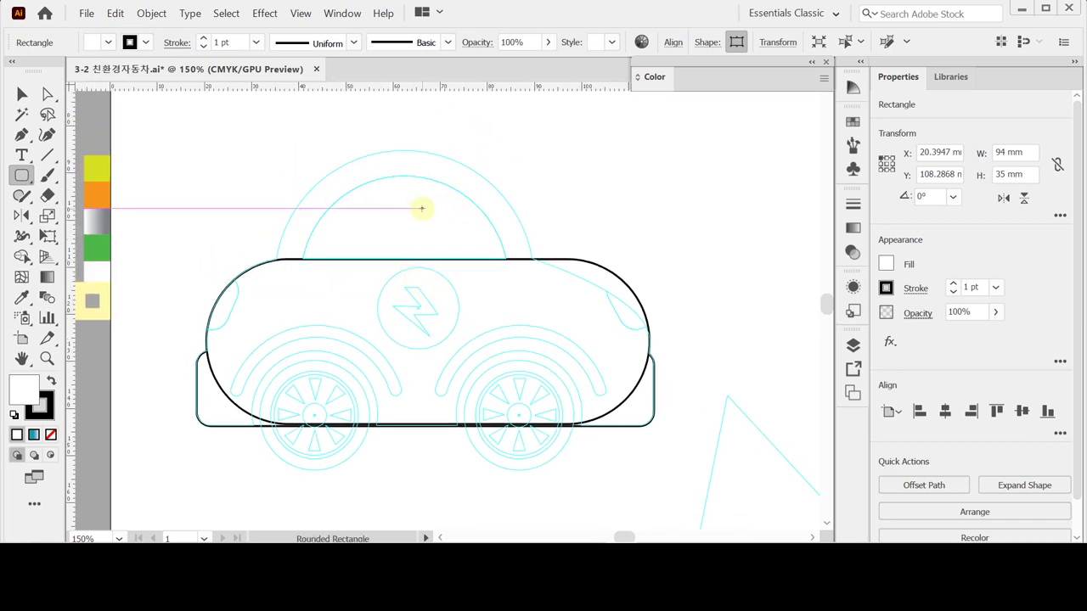
{"action": "left_click", "coordinate": [22, 175]}
{"action": "left_click", "coordinate": [94, 217]}
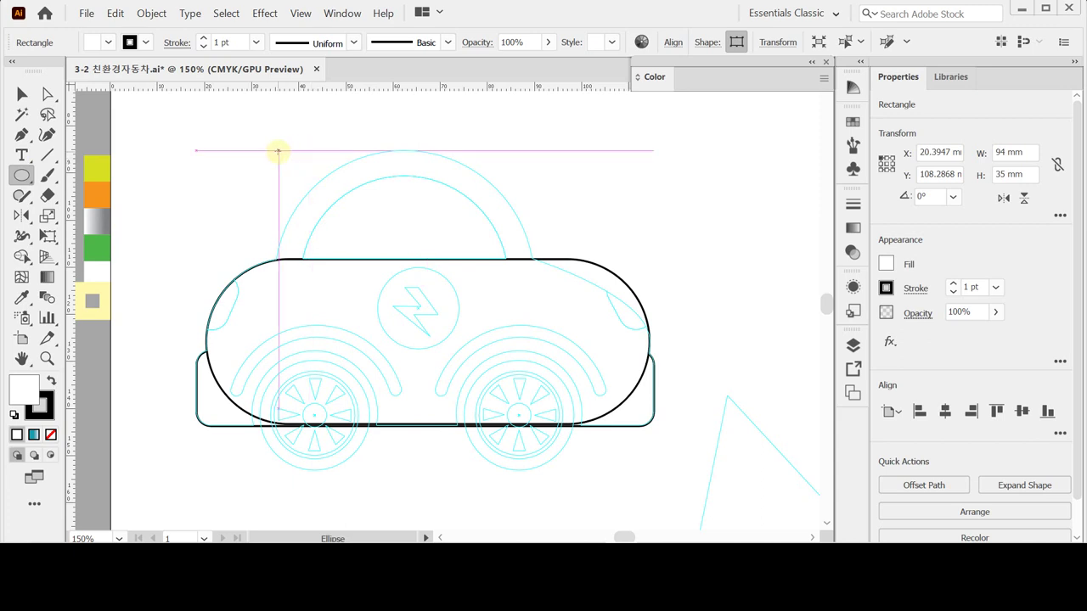
{"action": "left_click", "coordinate": [277, 152]}
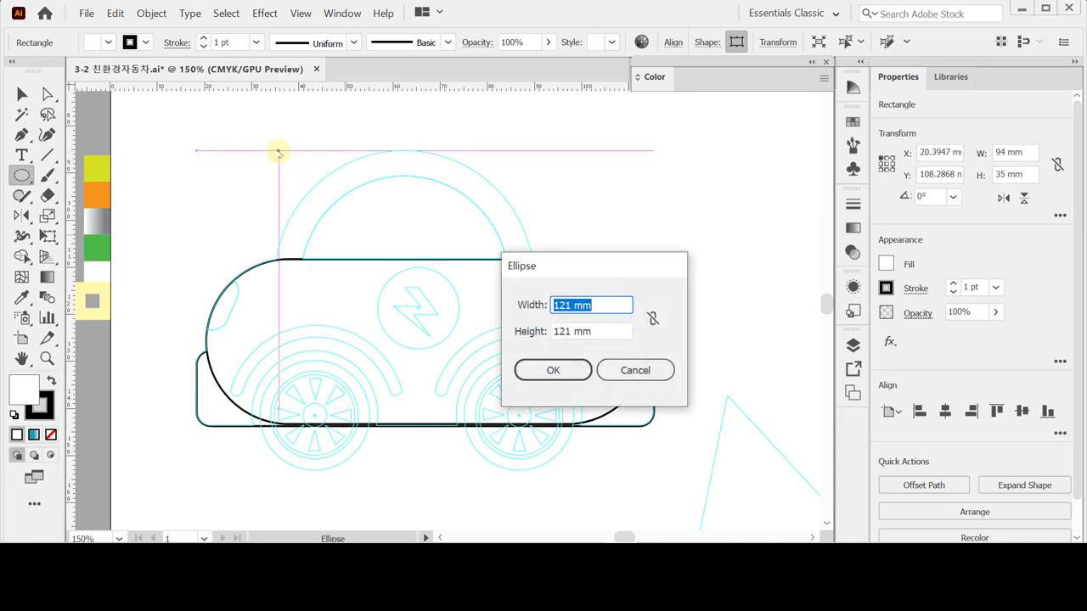
{"action": "type", "text": "55"}
{"action": "key", "text": "Tab"}
{"action": "type", "text": "55"}
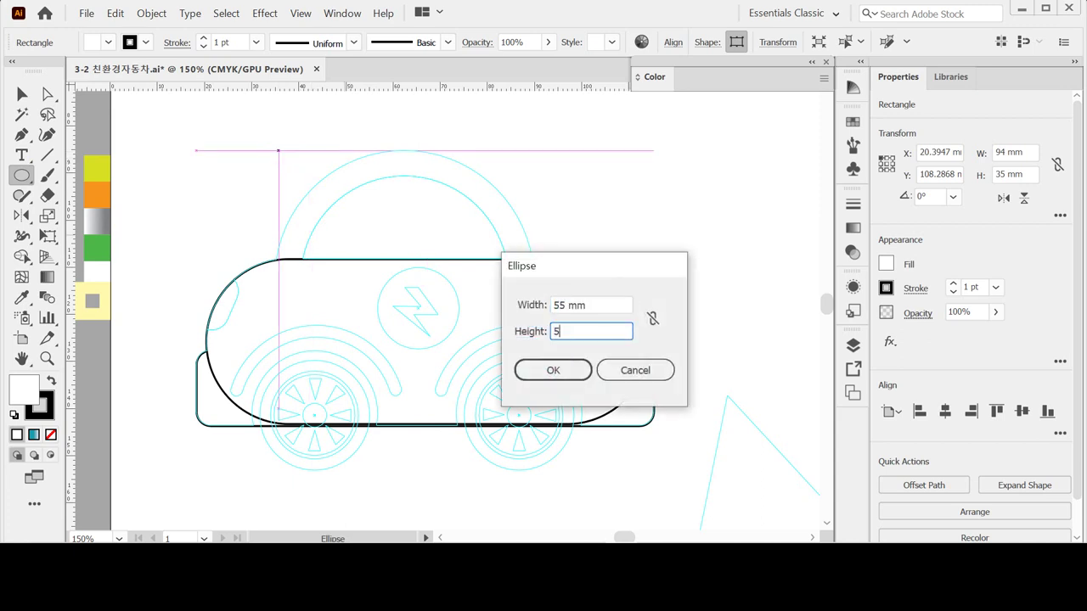
{"action": "key", "text": "Tab"}
{"action": "key", "text": "Return"}
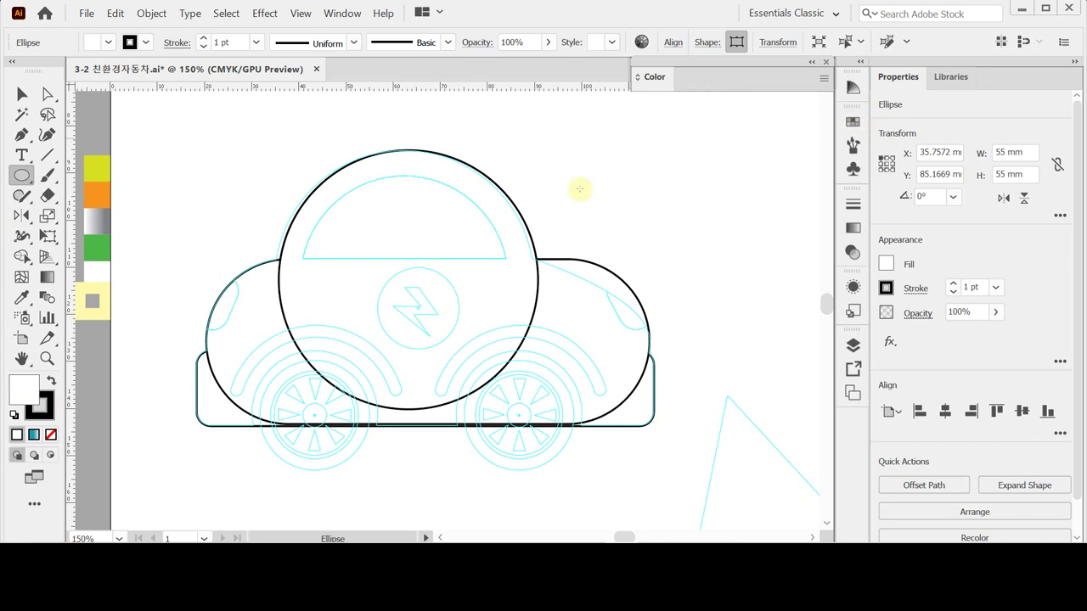
- Nudge the roof circle left to X 34.7572 mm to match the roof guide
{"action": "key", "text": "Left"}
{"action": "key", "text": "Left"}
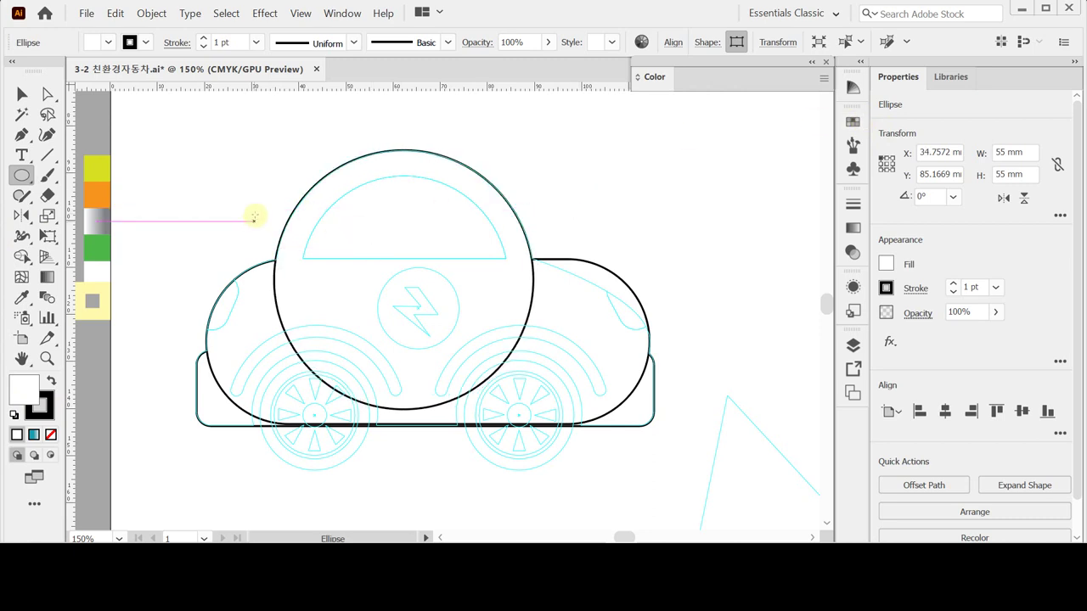
{"action": "key", "text": "v"}
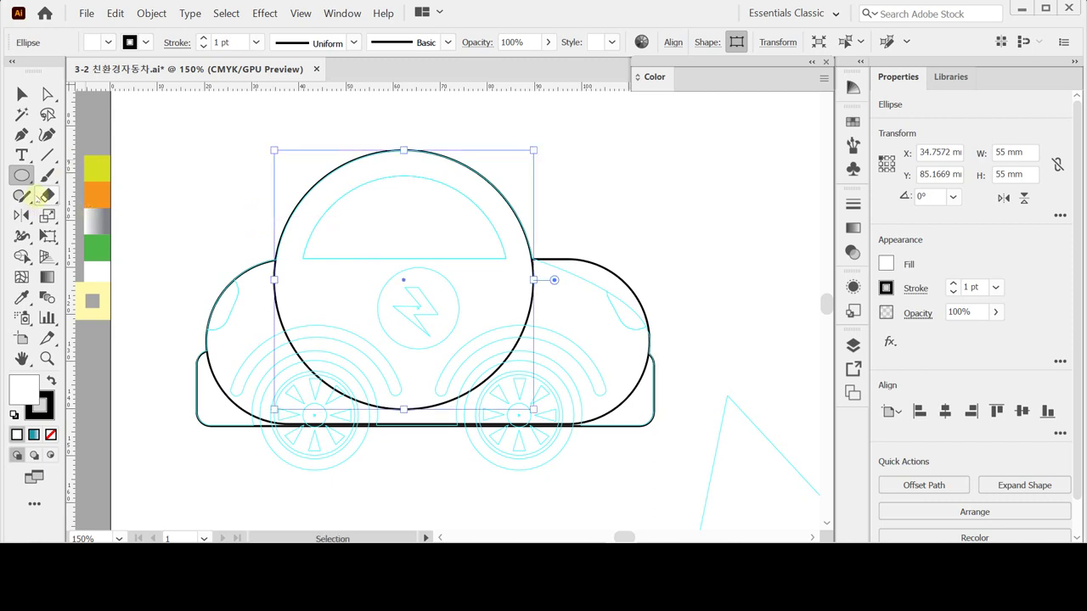
- Make a concentric copy of the roof circle scaled uniformly to 80% for the window
{"action": "double_click", "coordinate": [47, 215]}
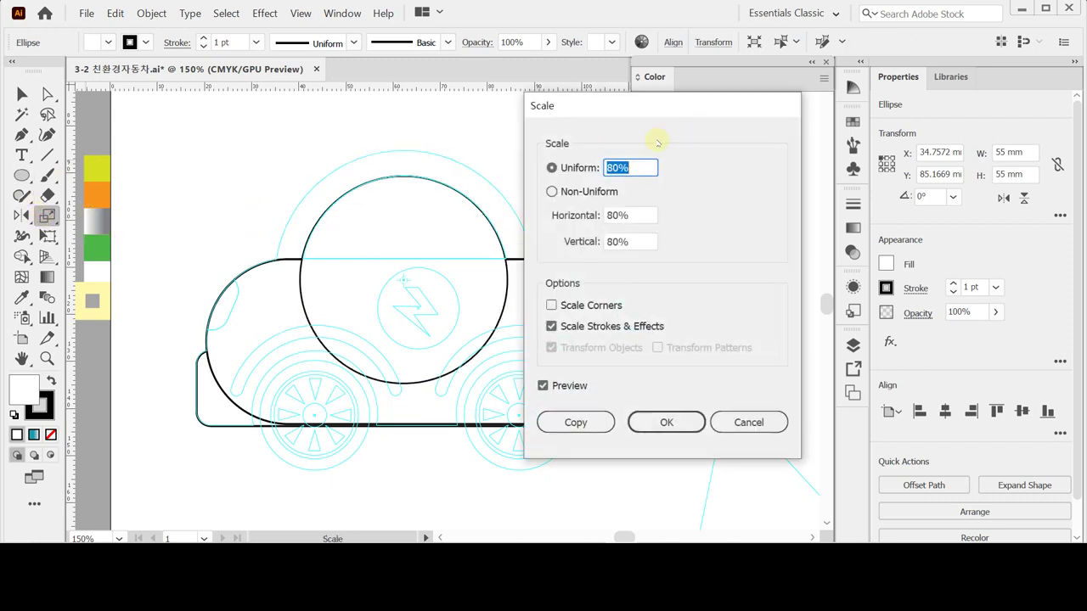
{"action": "left_click", "coordinate": [578, 422]}
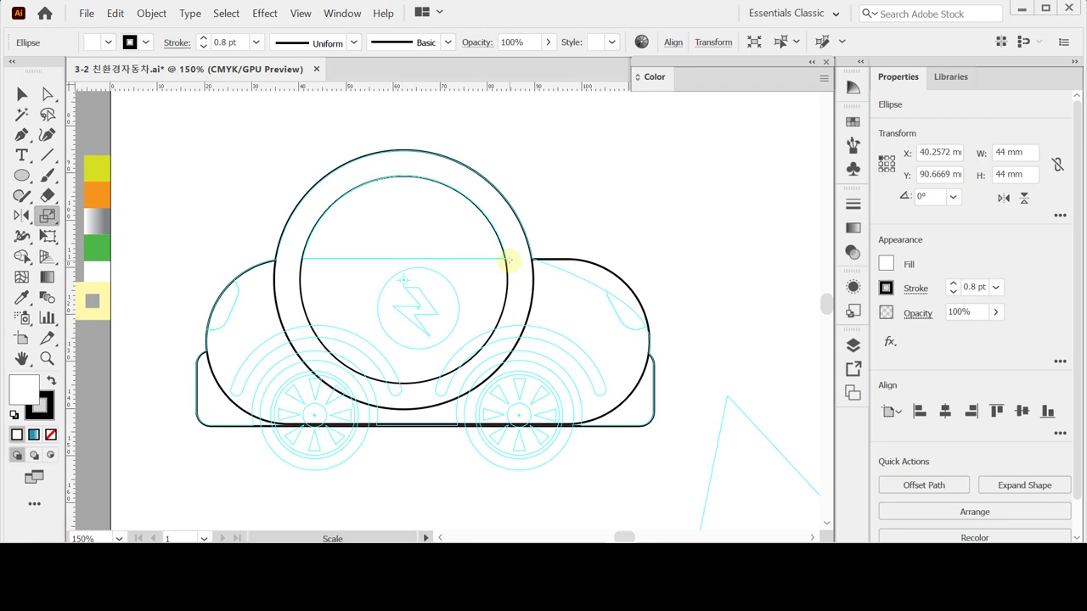
{"action": "key", "text": "v"}
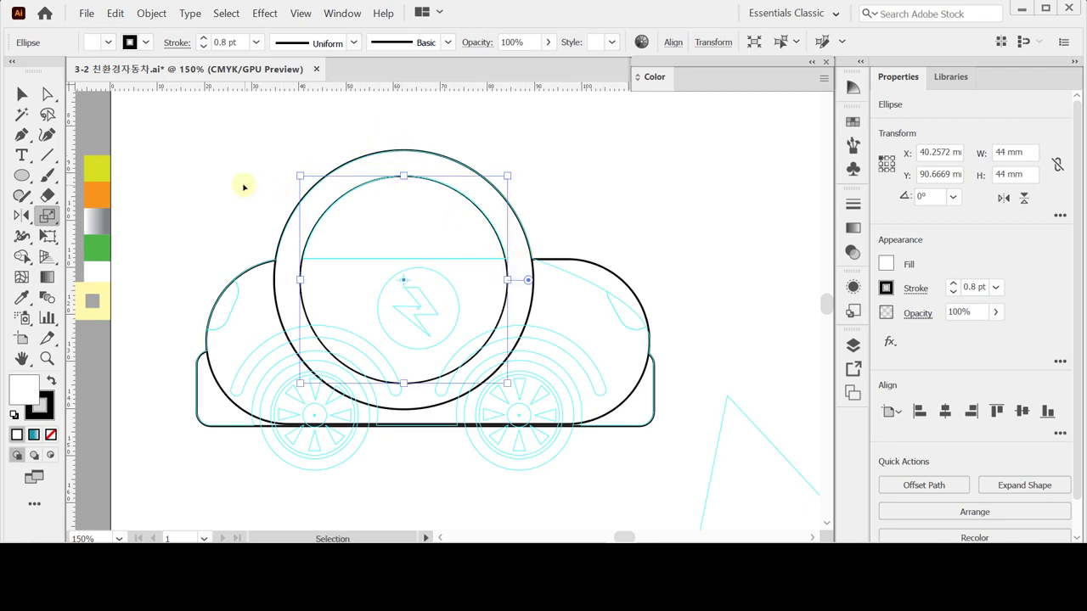
- Select both circles and both rounded rectangles of the car body and split them with the Pathfinder Divide operation
{"action": "mouse_move", "coordinate": [224, 166]}
{"action": "left_mouse_down"}
{"action": "mouse_move", "coordinate": [425, 317]}
{"action": "mouse_move", "coordinate": [508, 365]}
{"action": "left_mouse_up"}
{"action": "key", "text": "s"}
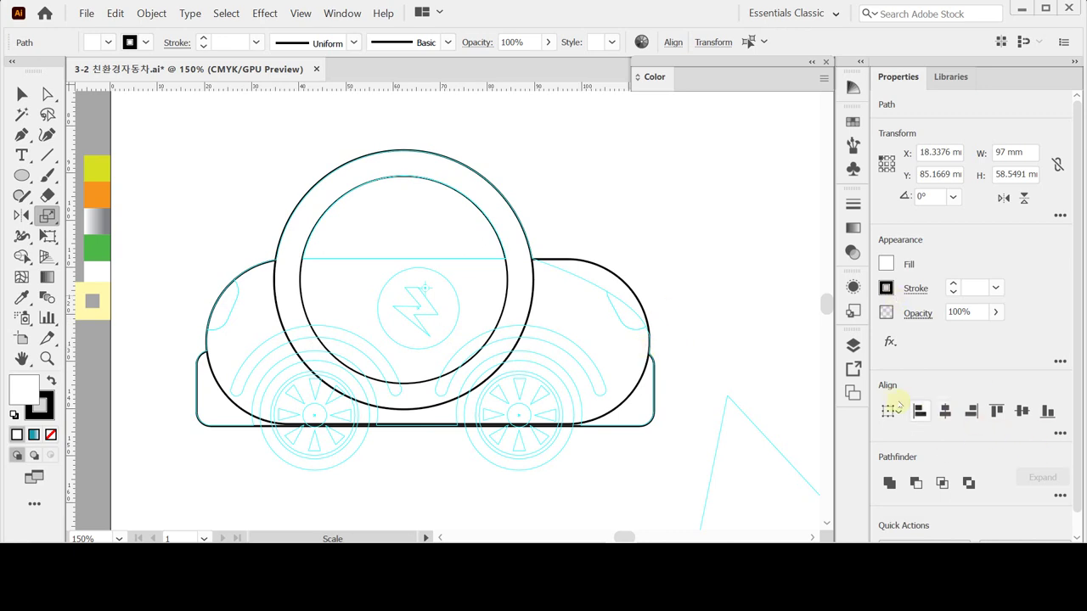
{"action": "key", "text": "ctrl+h"}
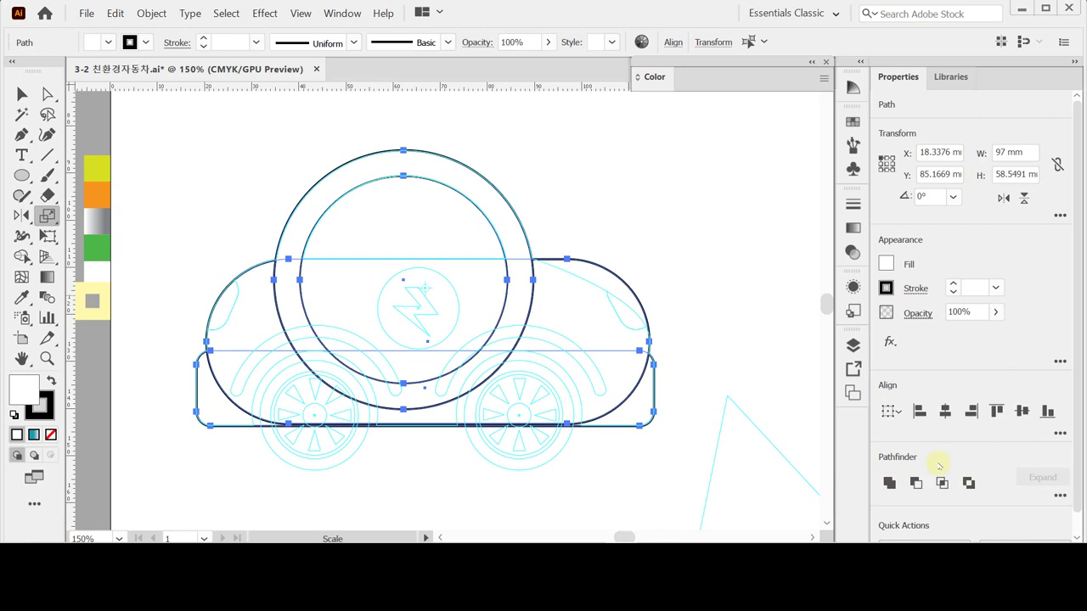
{"action": "scroll", "coordinate": [1077, 454], "scroll_direction": "down", "scroll_amount": 1}
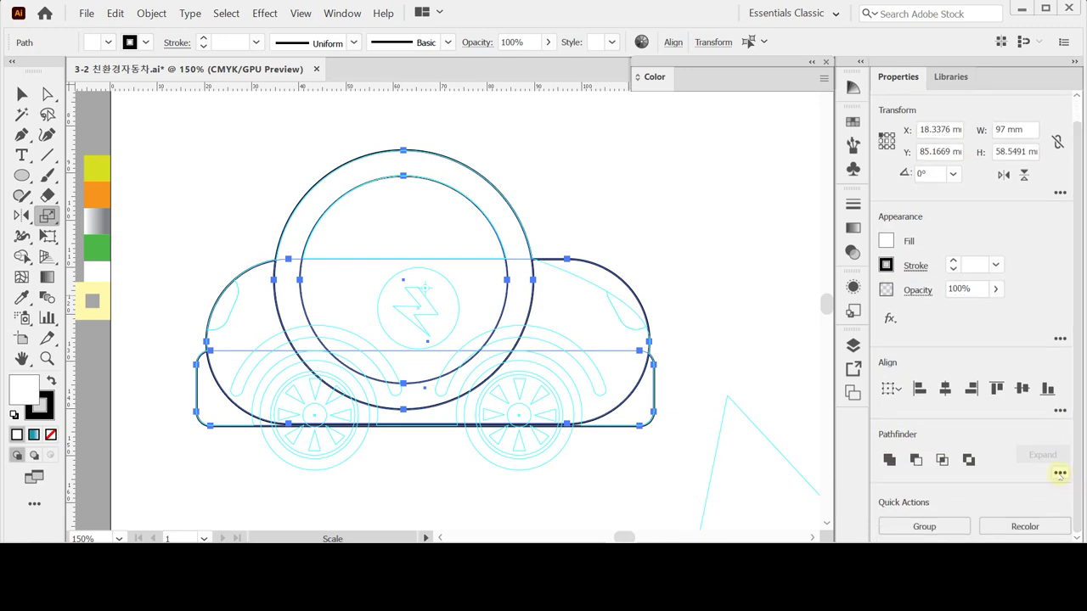
{"action": "left_click", "coordinate": [1060, 472]}
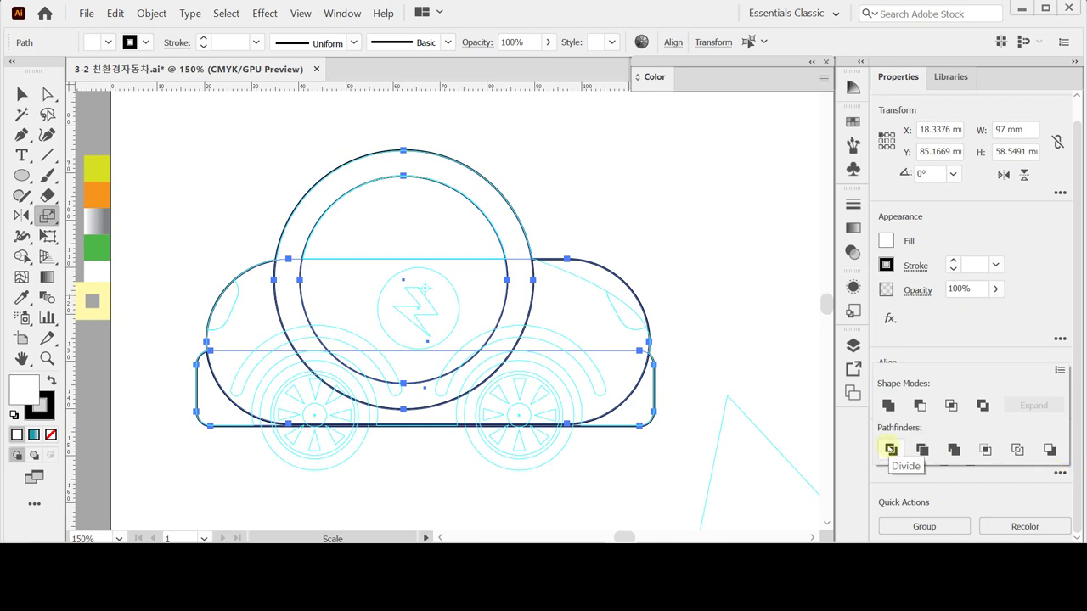
{"action": "left_click", "coordinate": [889, 449]}
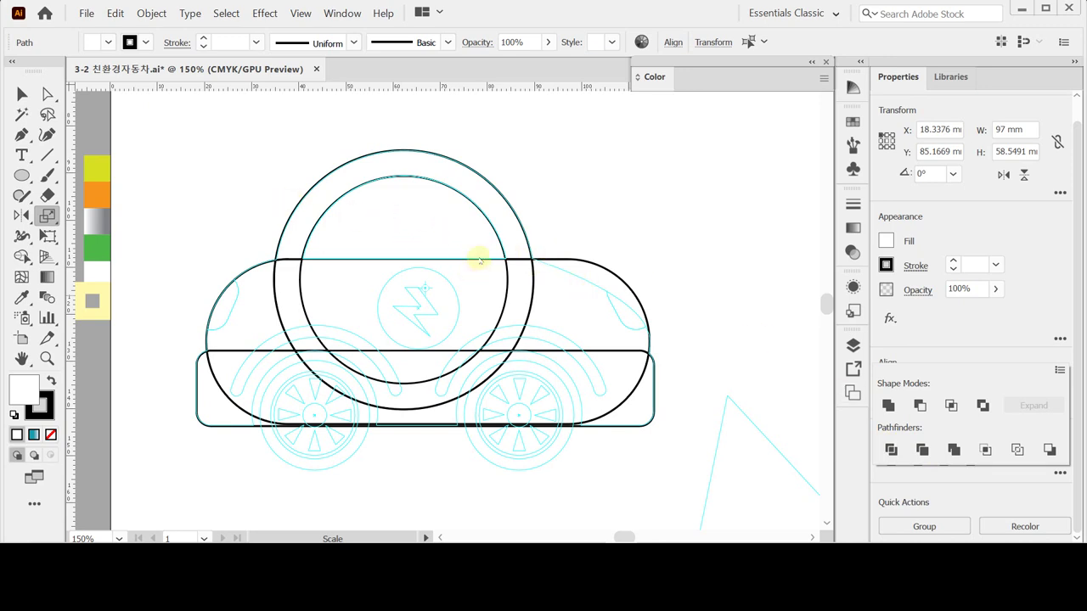
- Hide the guides and enter isolation mode for the divided car group
{"action": "key", "text": "ctrl+shift+a"}
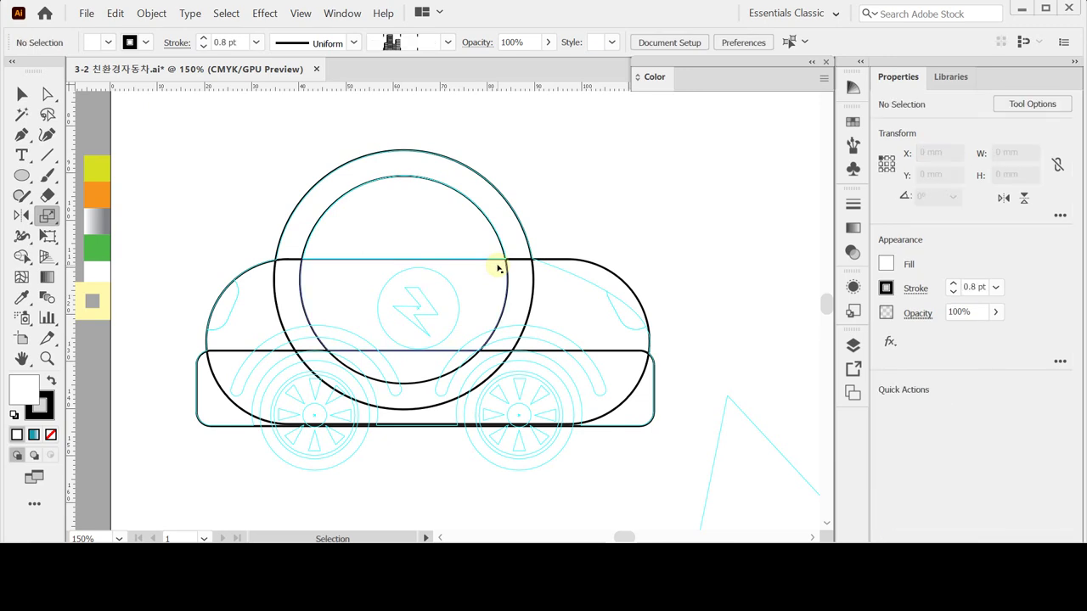
{"action": "key", "text": "ctrl+semicolon"}
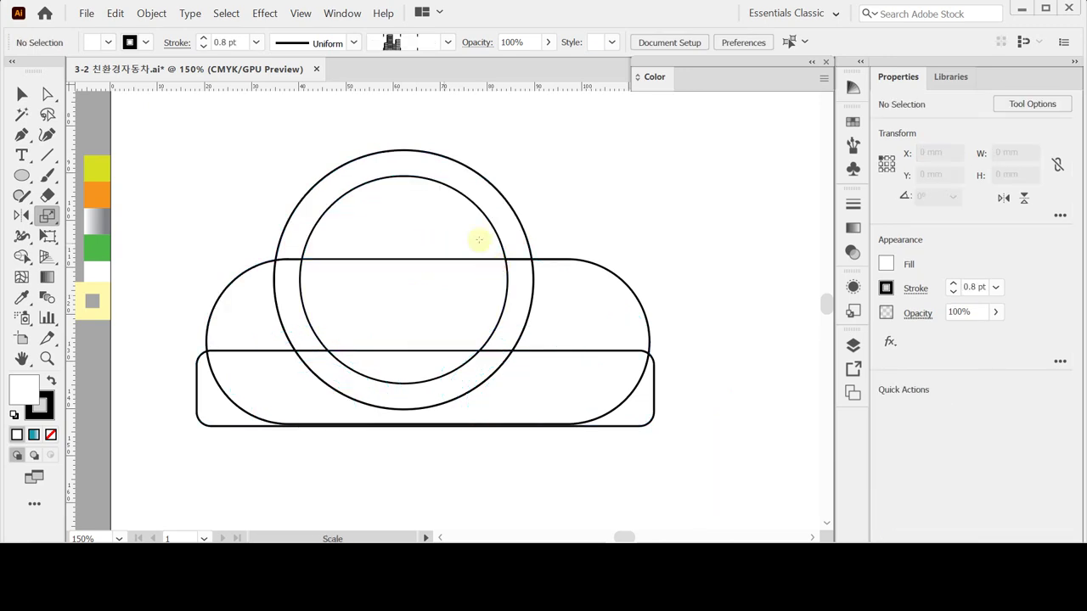
{"action": "left_click", "coordinate": [22, 94]}
{"action": "left_click", "coordinate": [476, 209]}
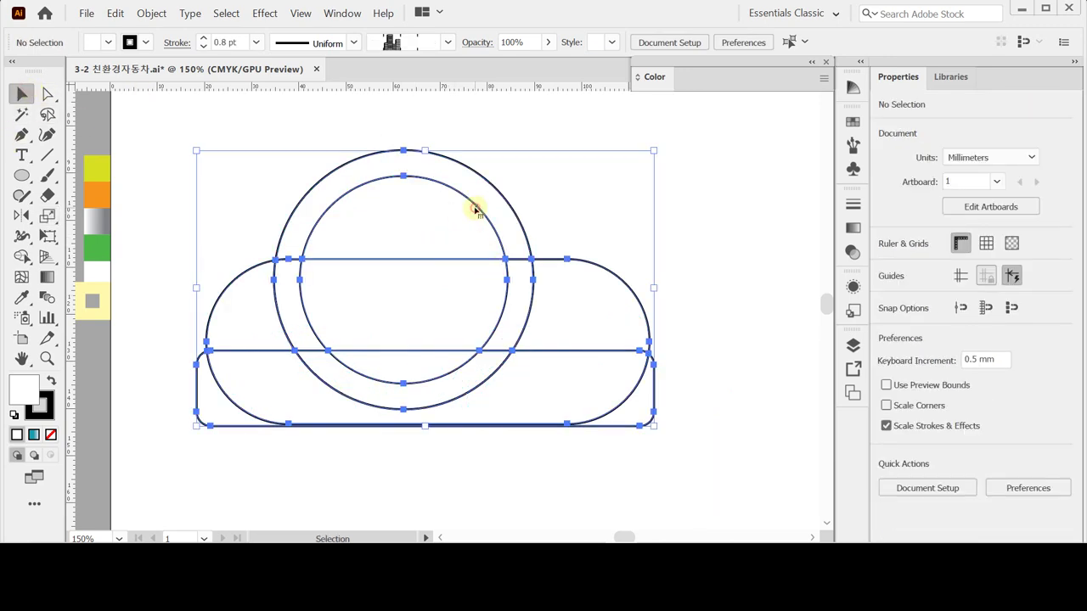
{"action": "double_click", "coordinate": [478, 208]}
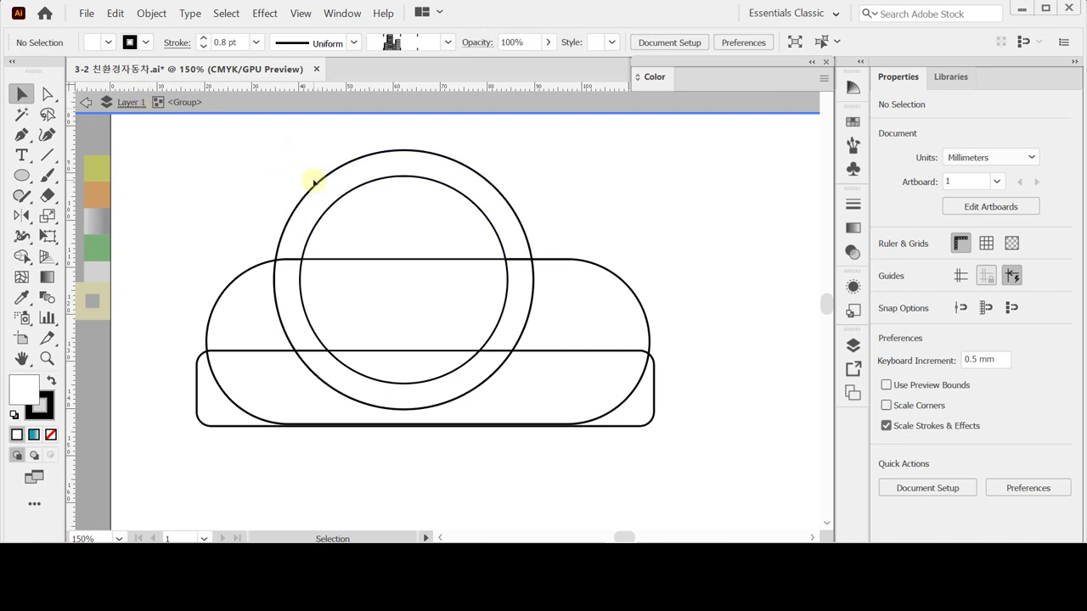
- Invert the selection from the half-round window piece and unite all the other car pieces into one body
{"action": "left_click", "coordinate": [394, 181]}
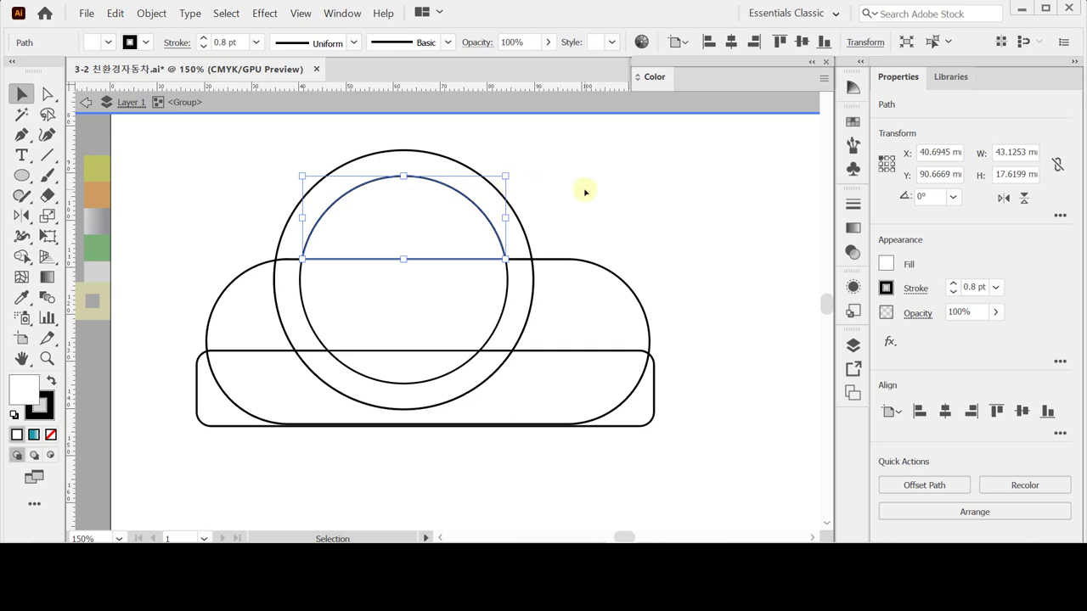
{"action": "left_click", "coordinate": [442, 204]}
{"action": "left_click", "coordinate": [442, 189]}
{"action": "left_click", "coordinate": [226, 13]}
{"action": "left_click", "coordinate": [256, 102]}
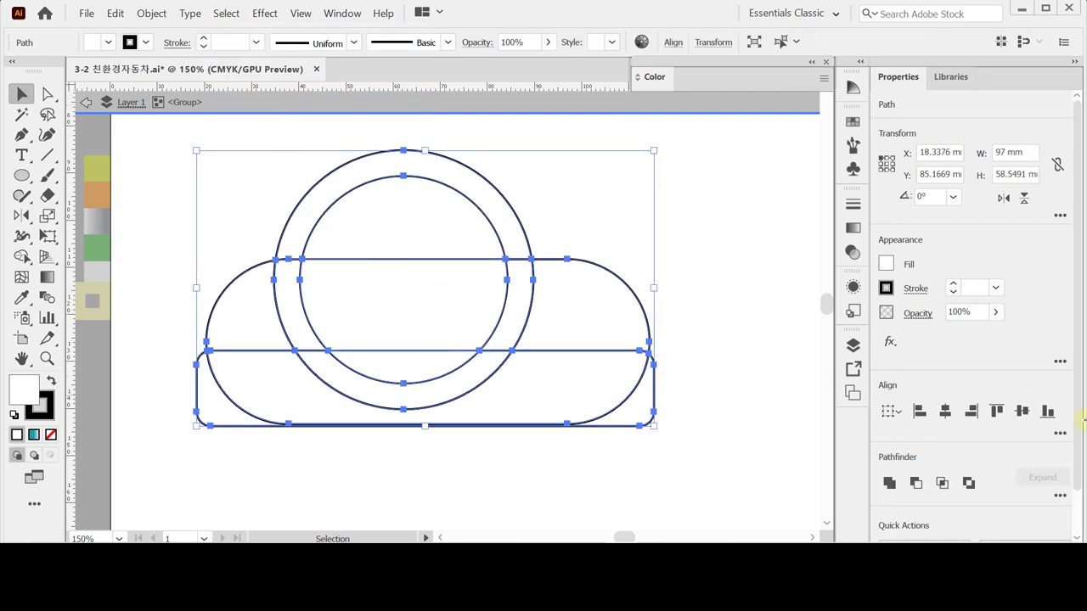
{"action": "scroll", "coordinate": [1078, 450], "scroll_direction": "down", "scroll_amount": 2}
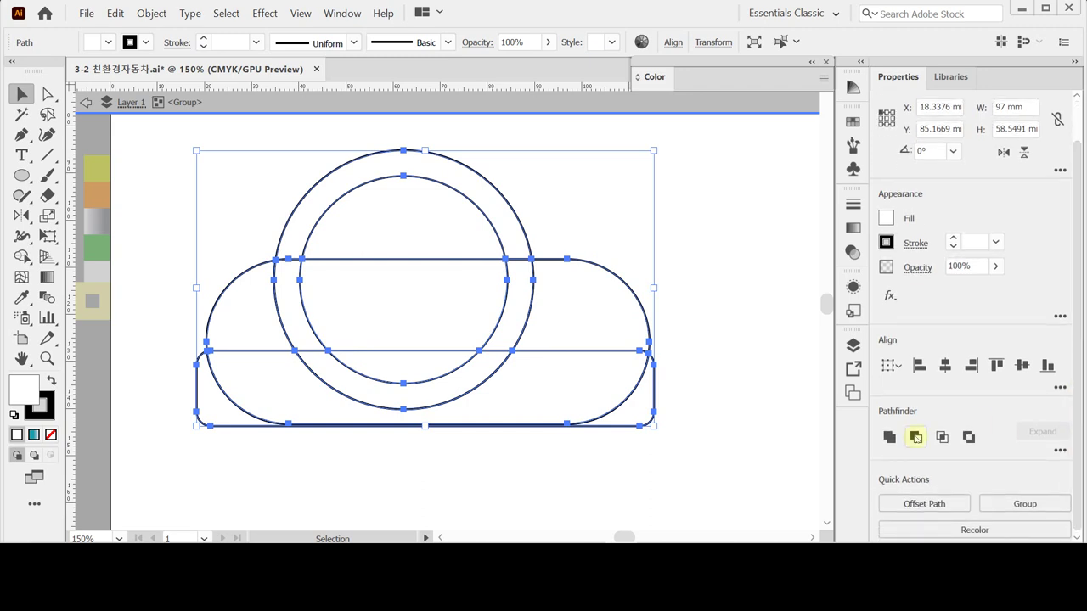
{"action": "left_click", "coordinate": [916, 437]}
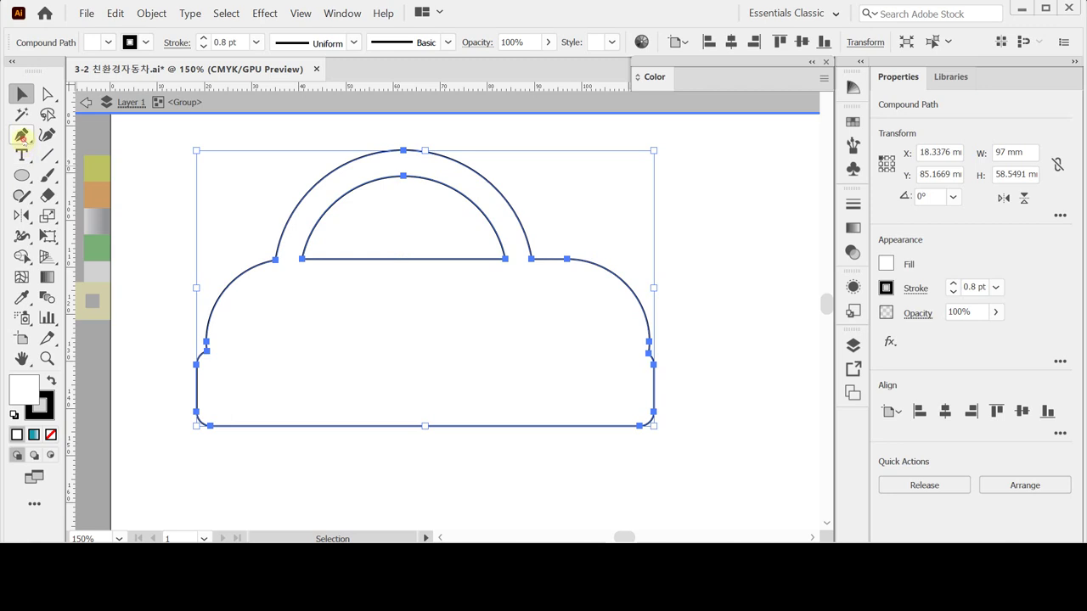
- Delete the anchor point at the upper start of the hood curve so the hood slopes down from the roof
{"action": "left_click", "coordinate": [22, 134]}
{"action": "left_click", "coordinate": [98, 176]}
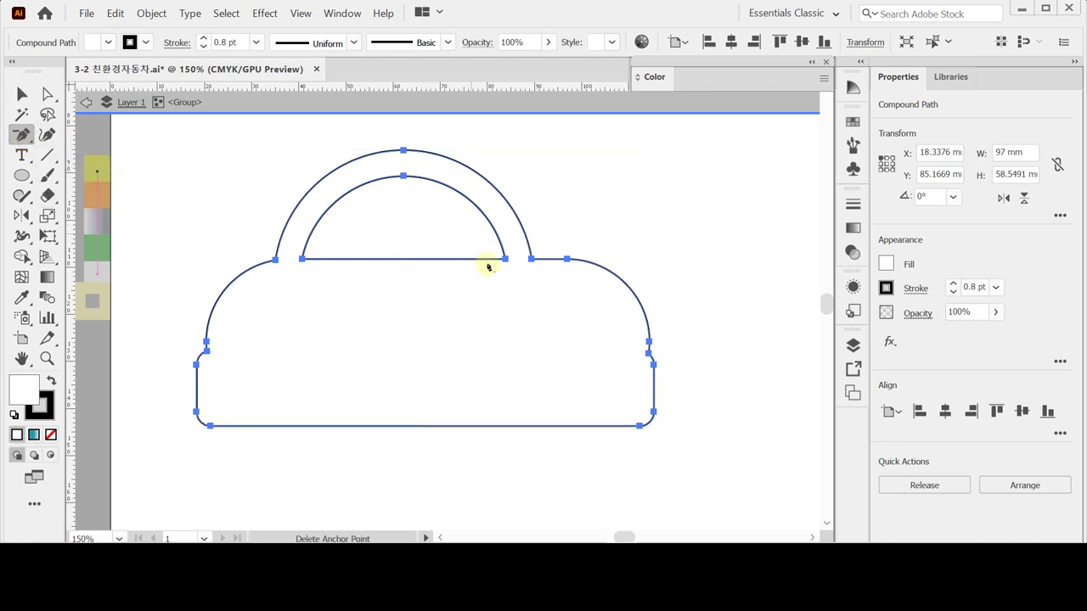
{"action": "left_click", "coordinate": [566, 259]}
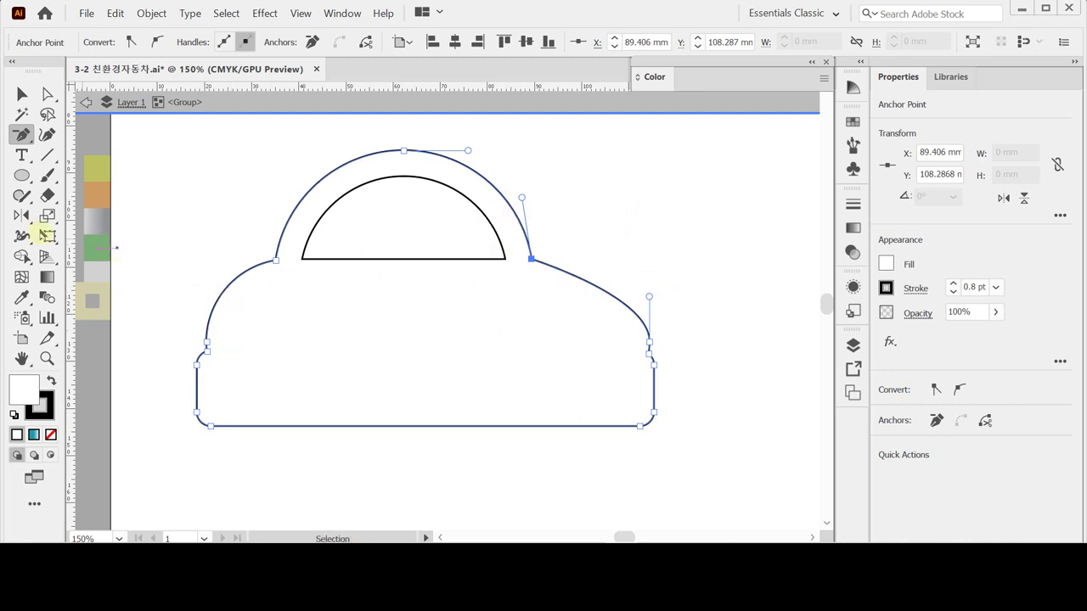
- Fill the united car body with the sampled lime-green swatch, without a stroke, and deselect it
{"action": "key", "text": "i"}
{"action": "left_click", "coordinate": [96, 165]}
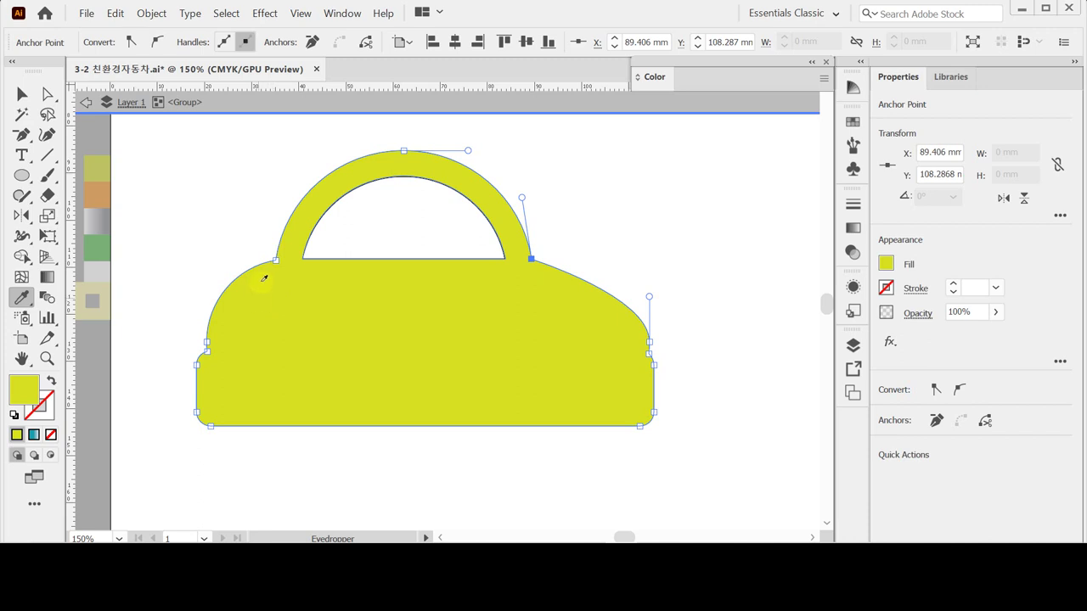
{"action": "left_click", "coordinate": [238, 219], "text": "ctrl"}
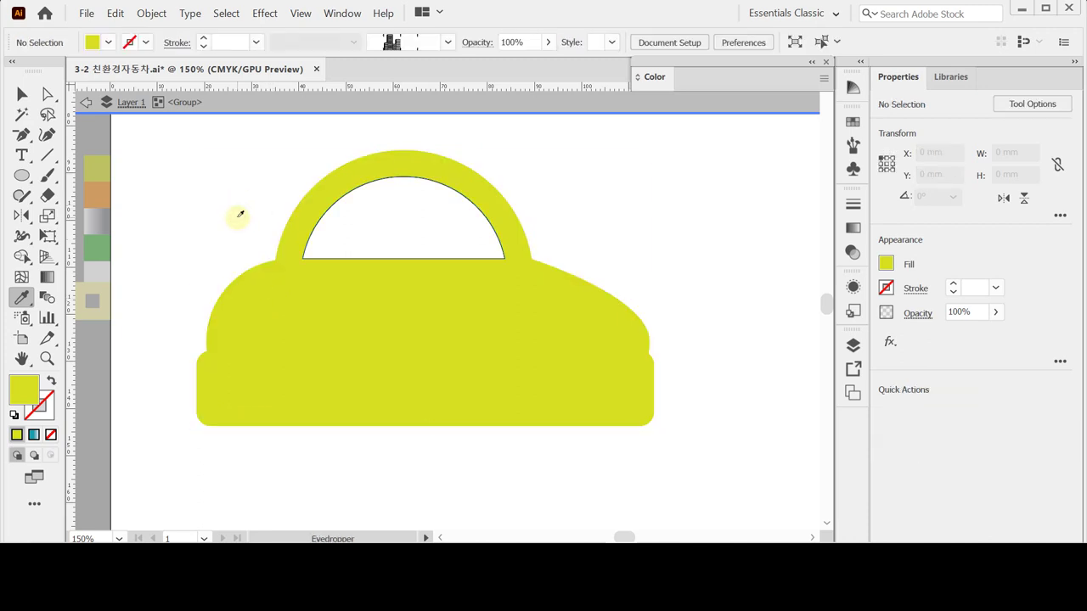
- Draw a rounded rectangle about 7.4 by 13.1 mm over the body's rear curve, with no fill and a 1 pt black stroke
{"action": "left_click", "coordinate": [21, 176]}
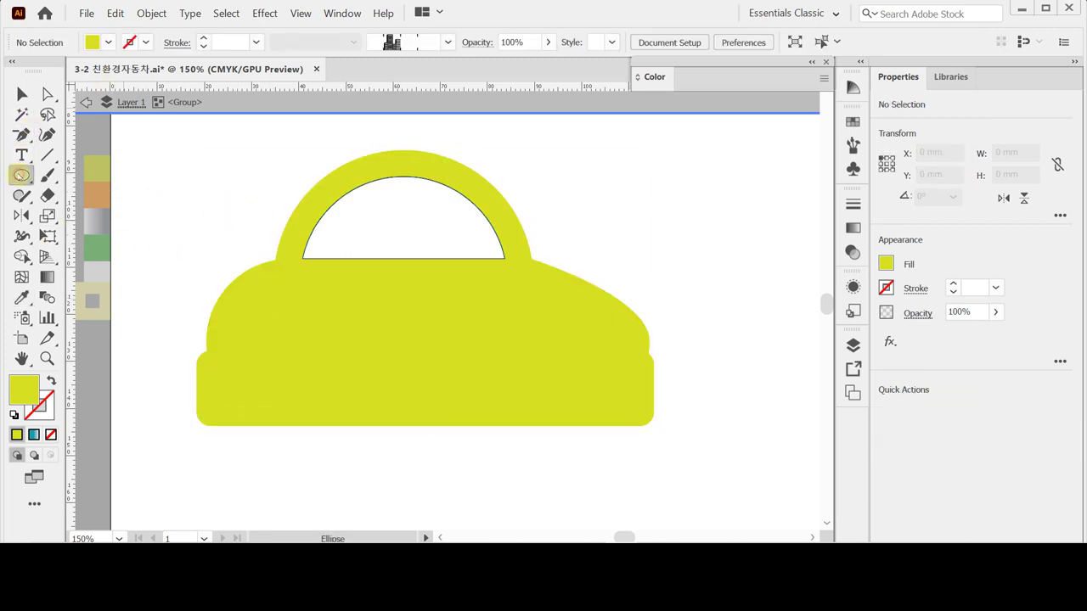
{"action": "left_click", "coordinate": [77, 196]}
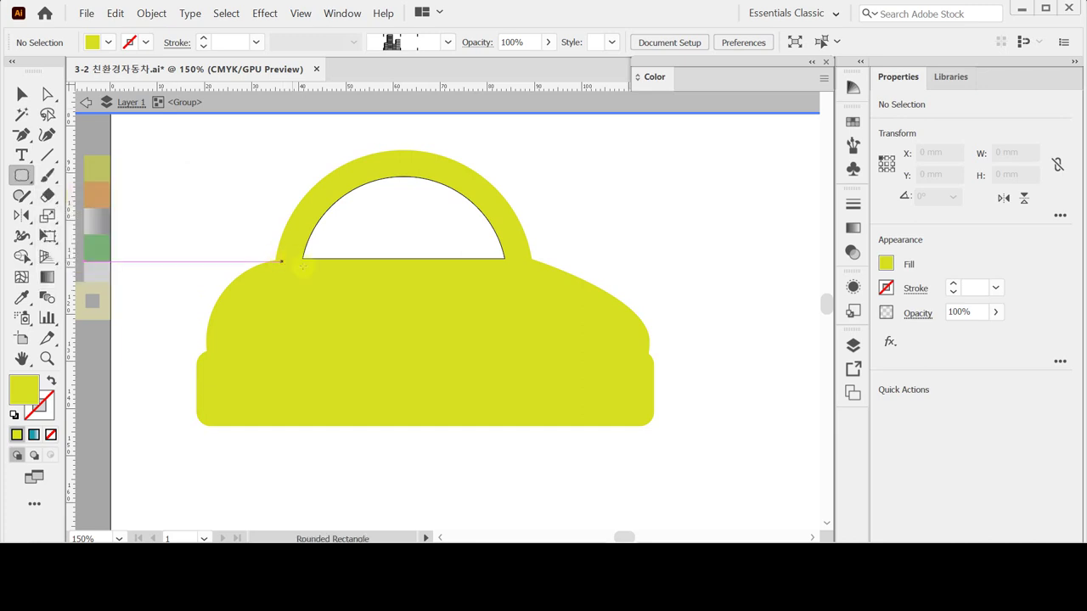
{"action": "left_click_drag", "start_coordinate": [204, 269], "coordinate": [239, 326]}
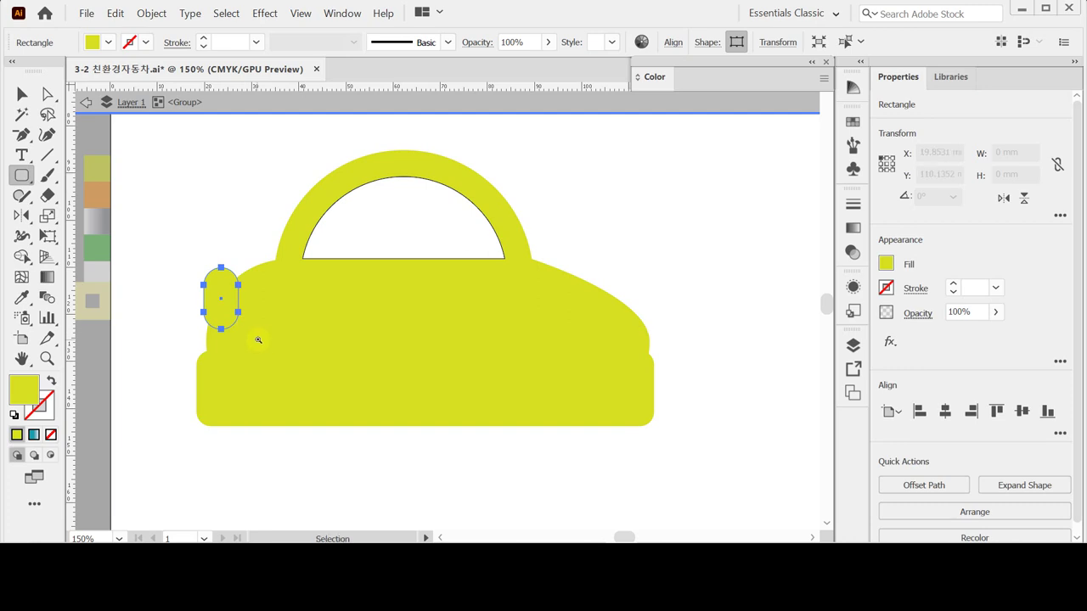
{"action": "key", "text": "ctrl+plus"}
{"action": "left_click", "coordinate": [13, 415]}
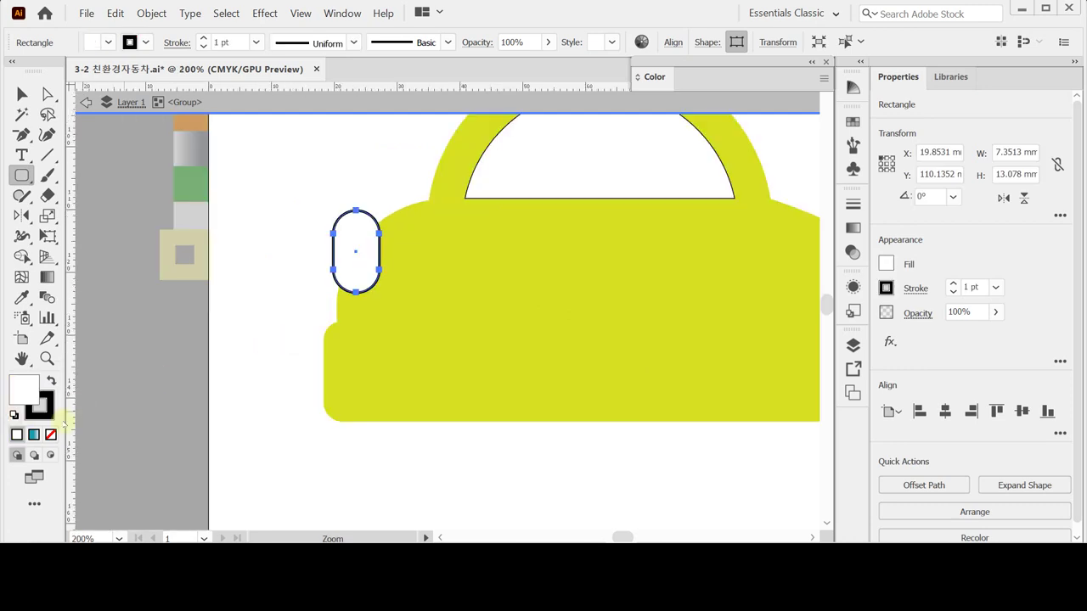
{"action": "left_click", "coordinate": [51, 434]}
{"action": "left_click", "coordinate": [416, 257]}
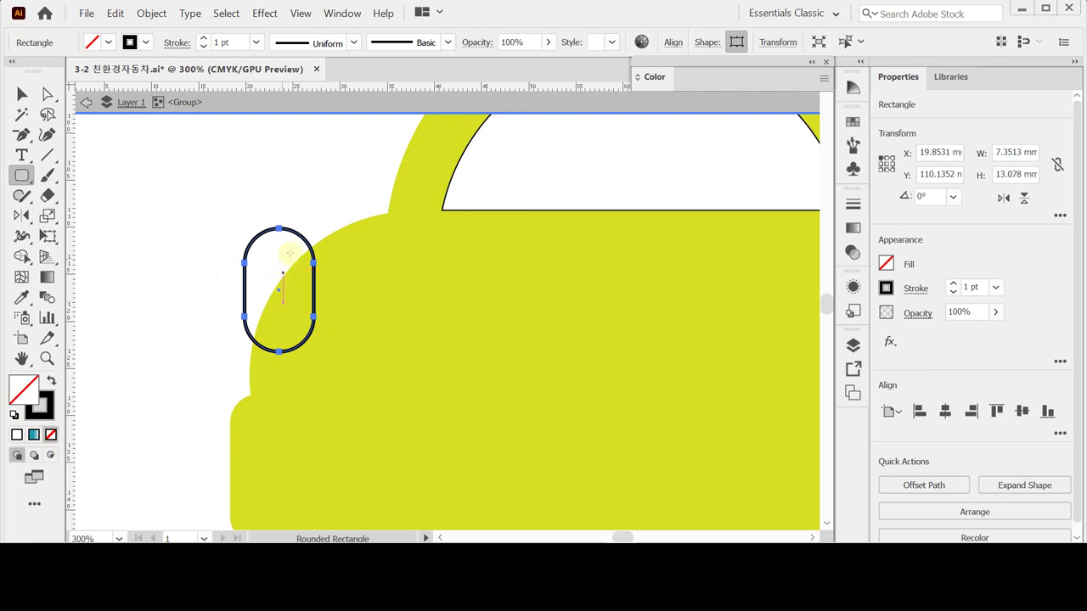
- Try a smaller corner radius on the small rounded rectangle and restore its fully rounded ends
{"action": "key", "text": "ctrl"}
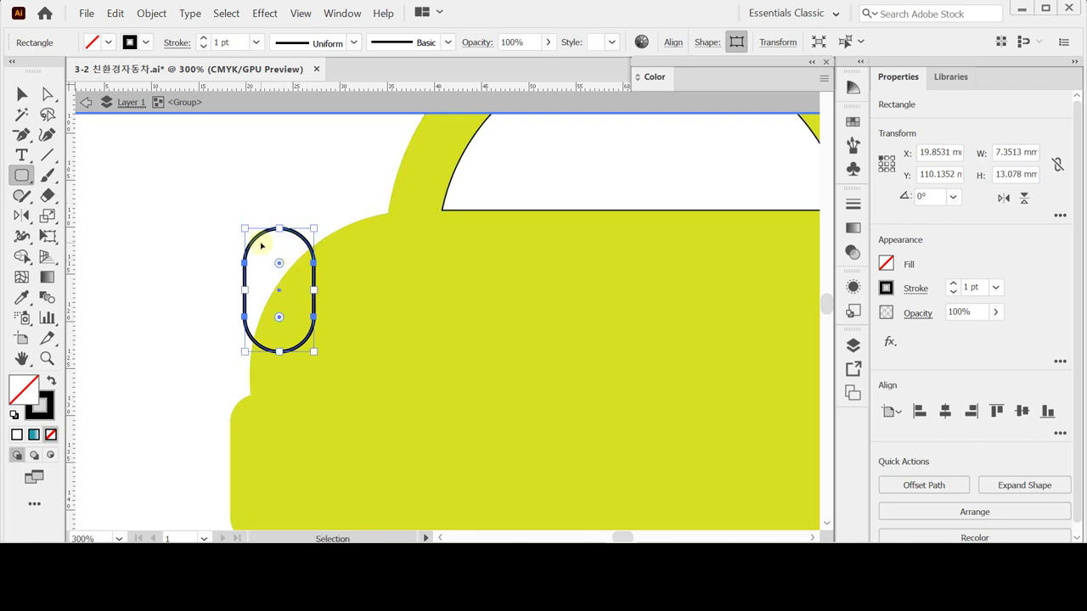
{"action": "mouse_move", "coordinate": [279, 263]}
{"action": "left_mouse_down"}
{"action": "mouse_move", "coordinate": [277, 249]}
{"action": "mouse_move", "coordinate": [276, 259]}
{"action": "left_mouse_up"}
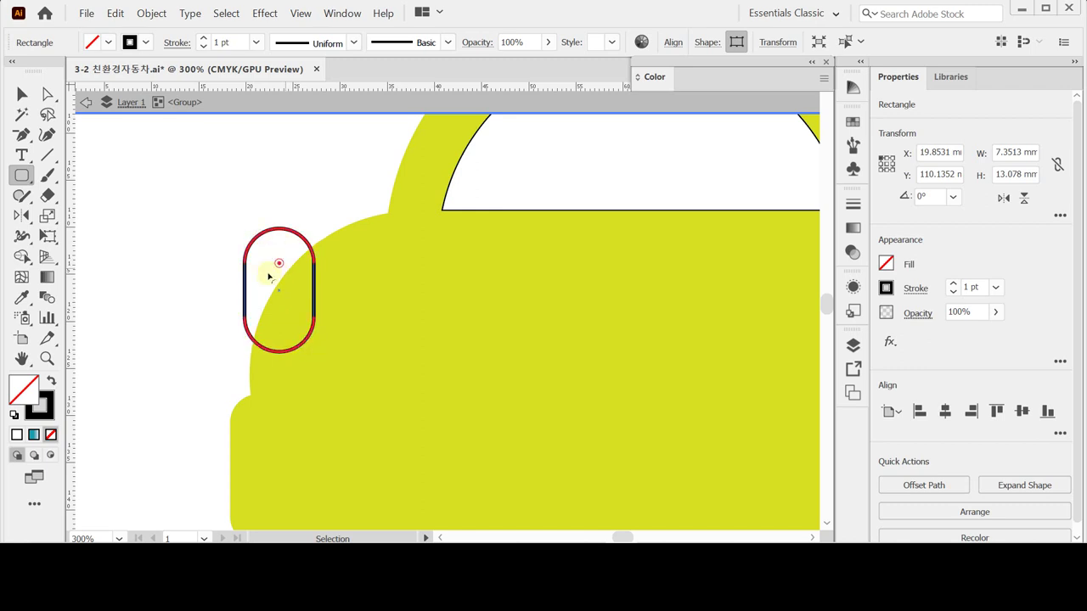
{"action": "left_click_drag", "start_coordinate": [270, 302], "coordinate": [330, 240]}
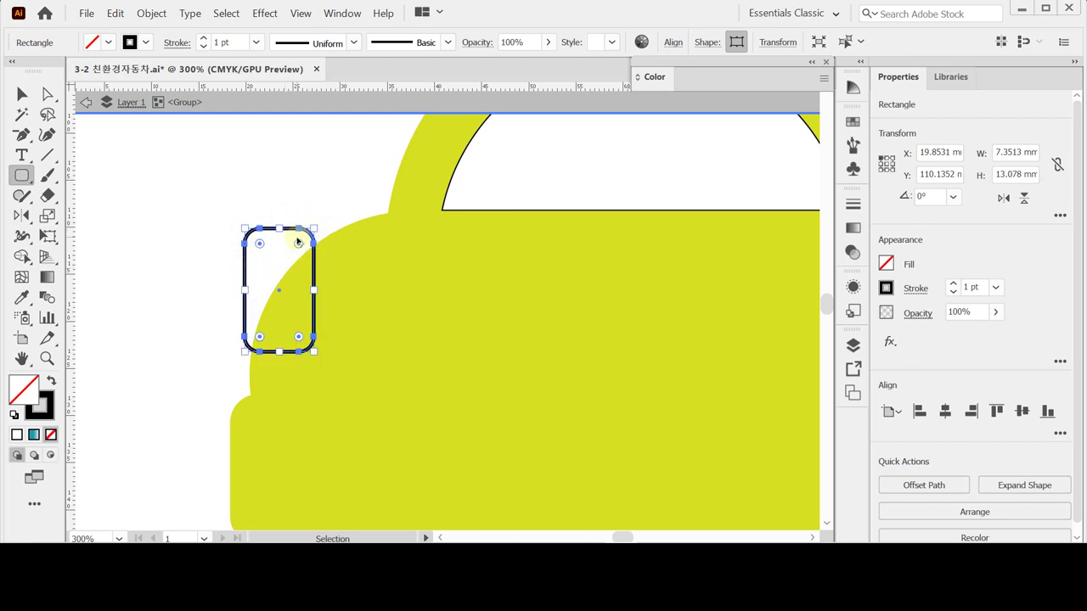
{"action": "left_click_drag", "start_coordinate": [298, 248], "coordinate": [238, 204]}
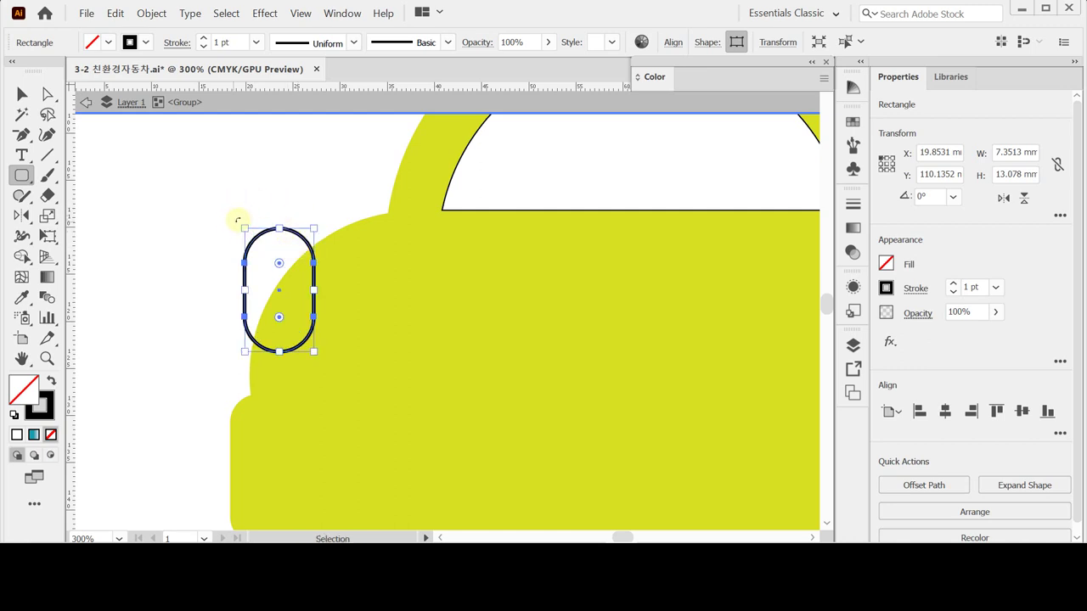
- Rotate the small rounded rectangle to about 340.56° and nudge it left to X 18.4009 mm
{"action": "left_click_drag", "start_coordinate": [237, 219], "coordinate": [265, 212]}
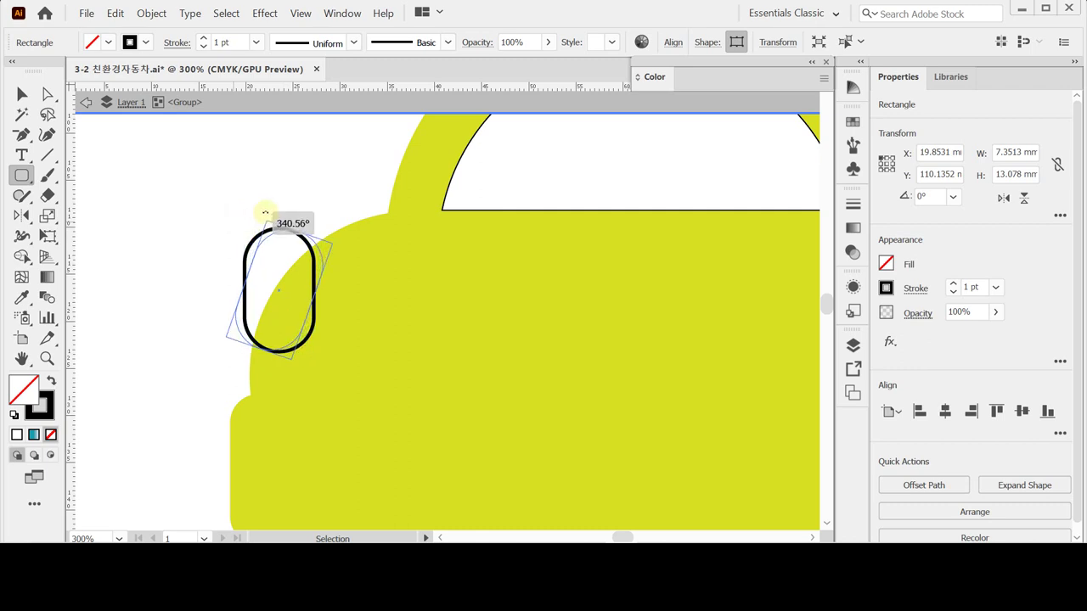
{"action": "left_click_drag", "start_coordinate": [264, 213], "coordinate": [264, 213]}
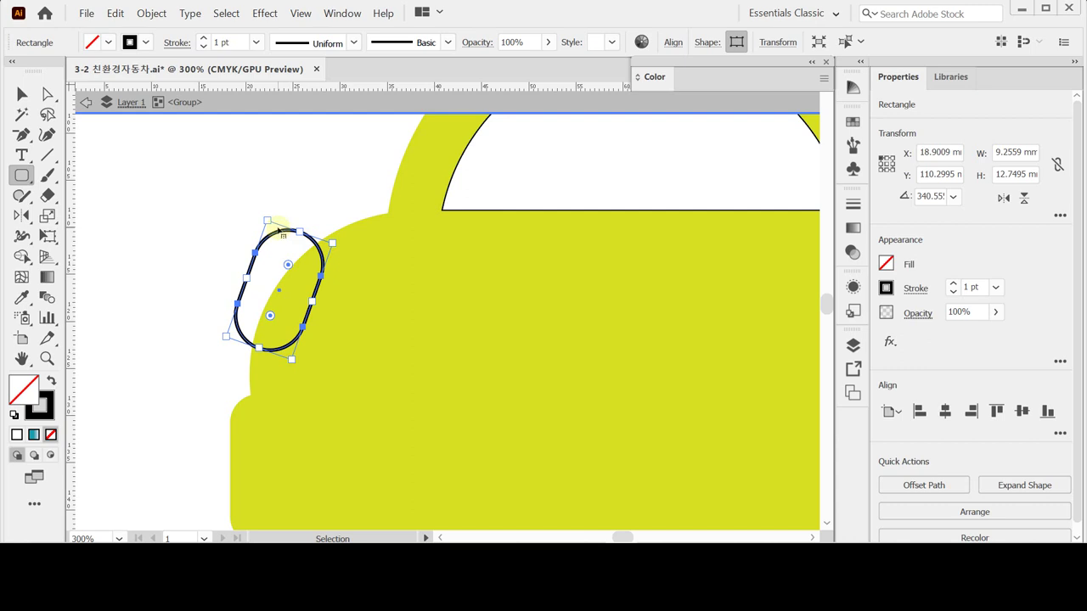
{"action": "key", "text": "Left"}
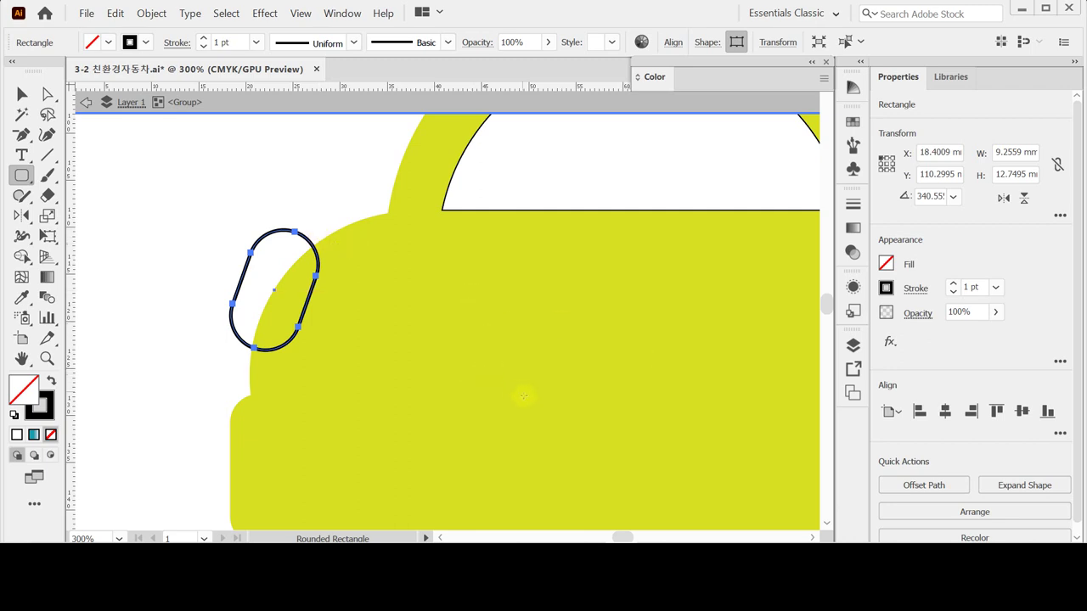
- Reflect a copy of the tilted rounded rectangle across the middle of the car body onto the front curve
{"action": "key", "text": "ctrl+minus"}
{"action": "left_click_drag", "start_coordinate": [643, 306], "coordinate": [491, 302]}
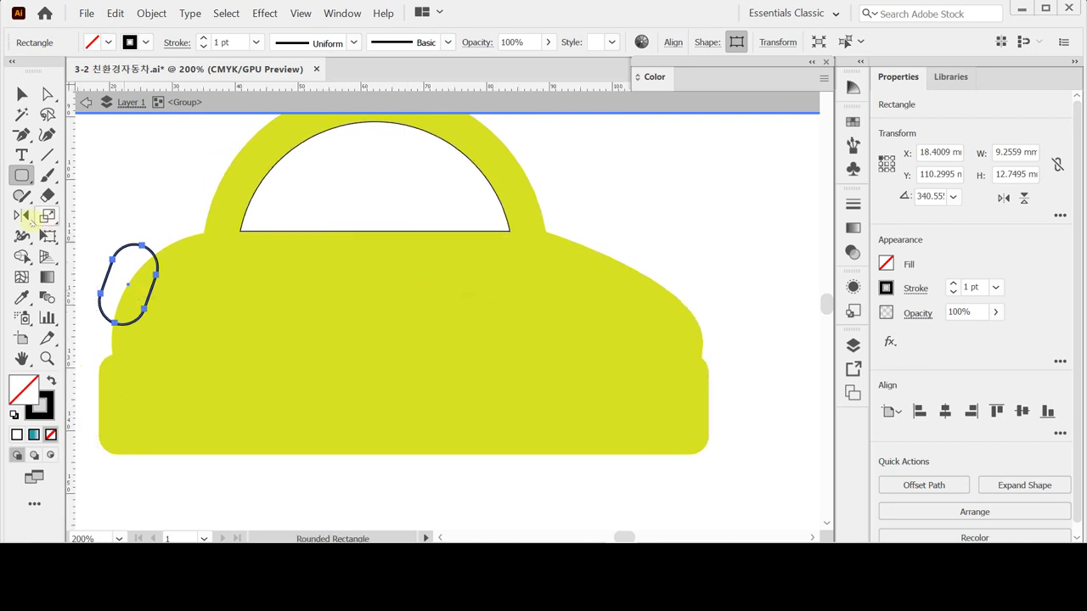
{"action": "left_click", "coordinate": [24, 218]}
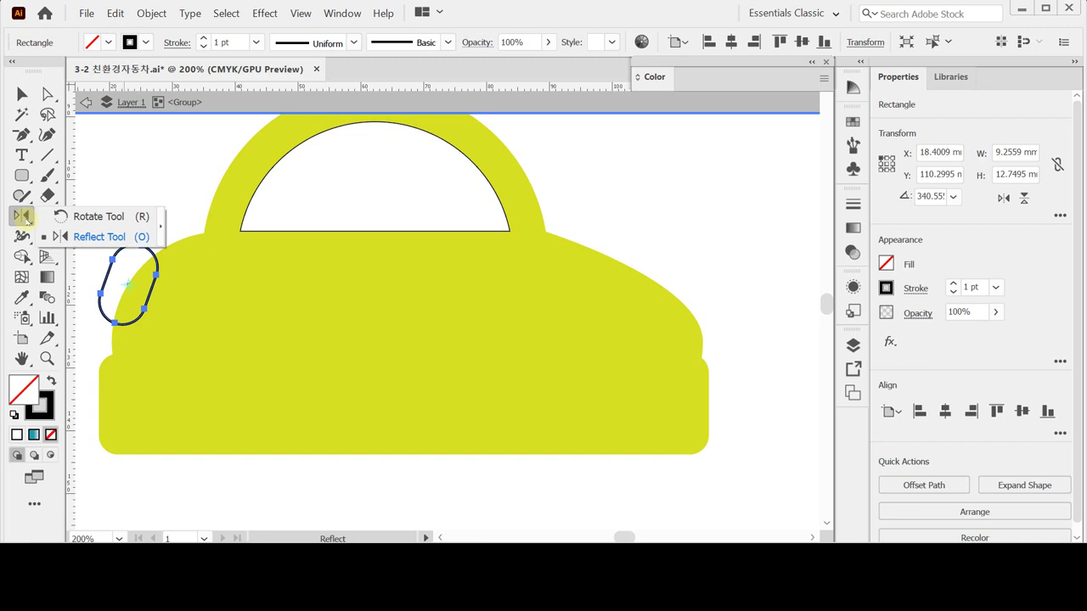
{"action": "left_click", "coordinate": [394, 303]}
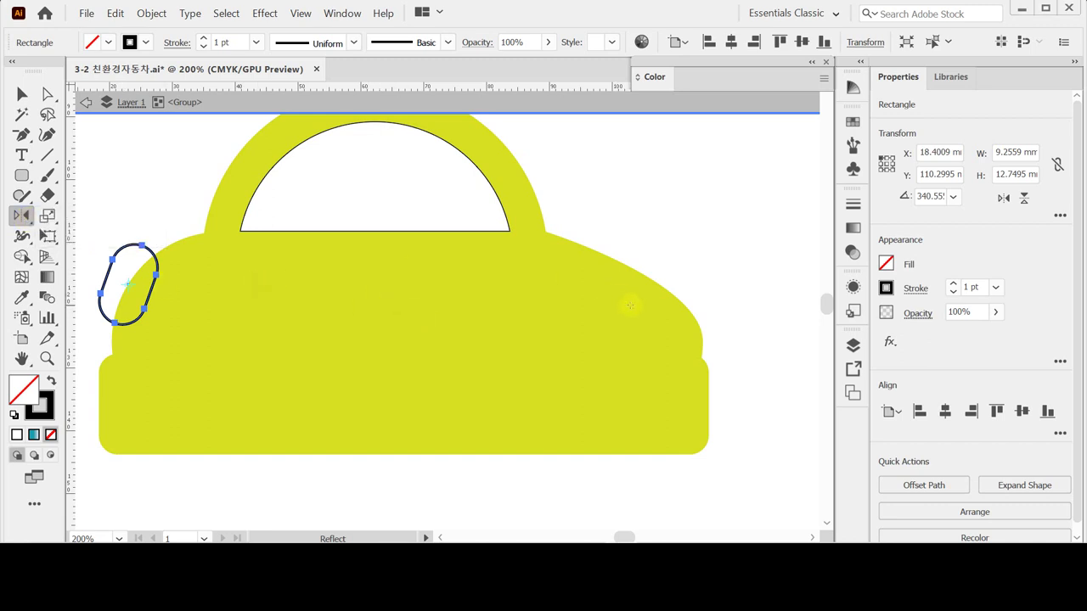
{"action": "left_click", "coordinate": [389, 303], "text": "alt"}
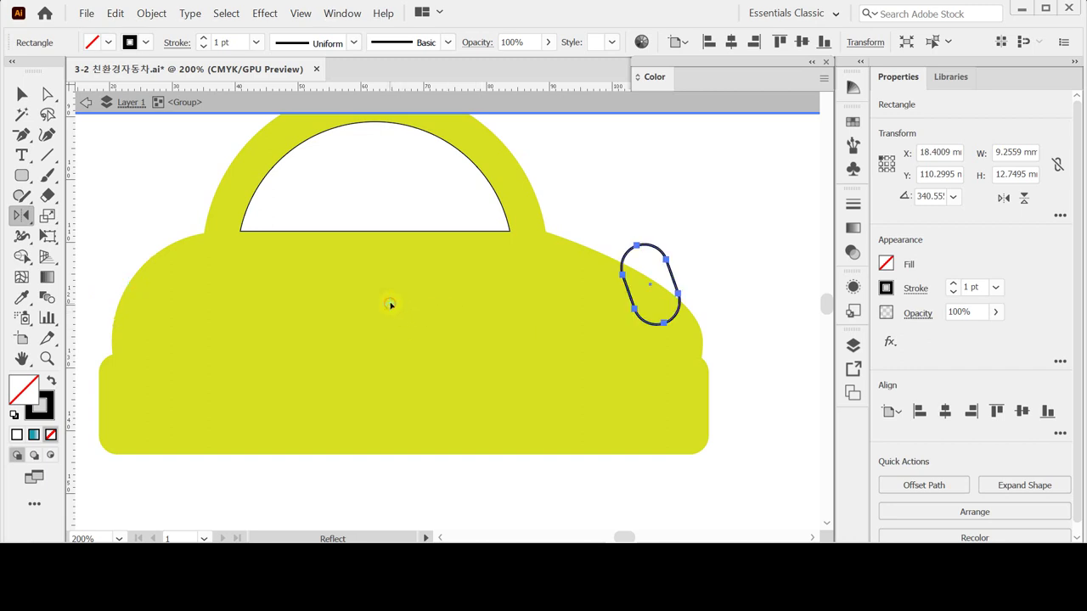
{"action": "left_click", "coordinate": [583, 428]}
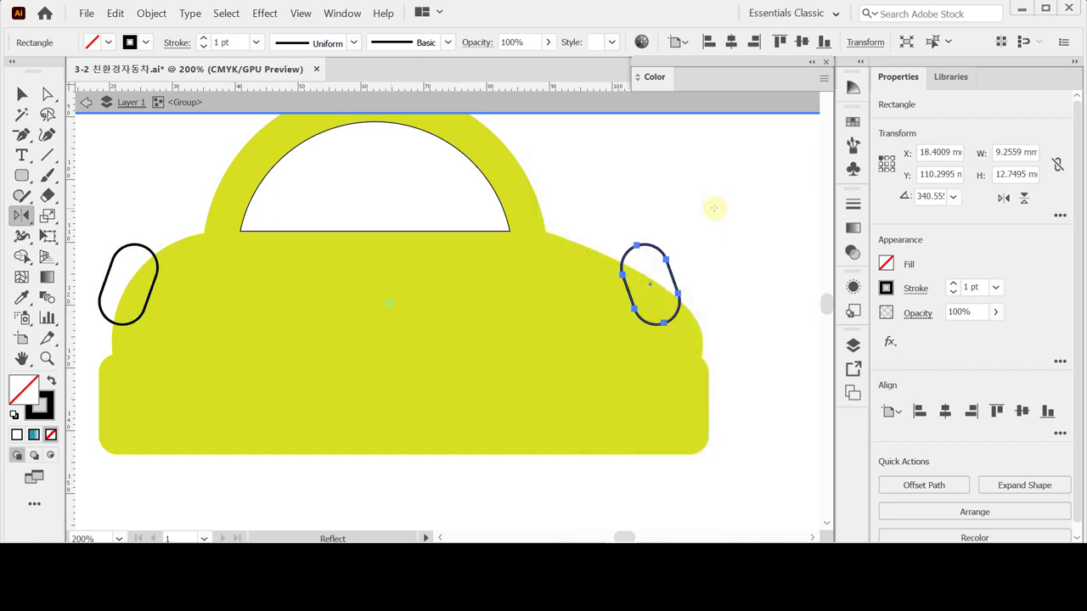
- Nudge the mirrored rounded rectangle forward and down to X 107.46 mm, Y 111.7995 mm
{"action": "left_click", "coordinate": [21, 94]}
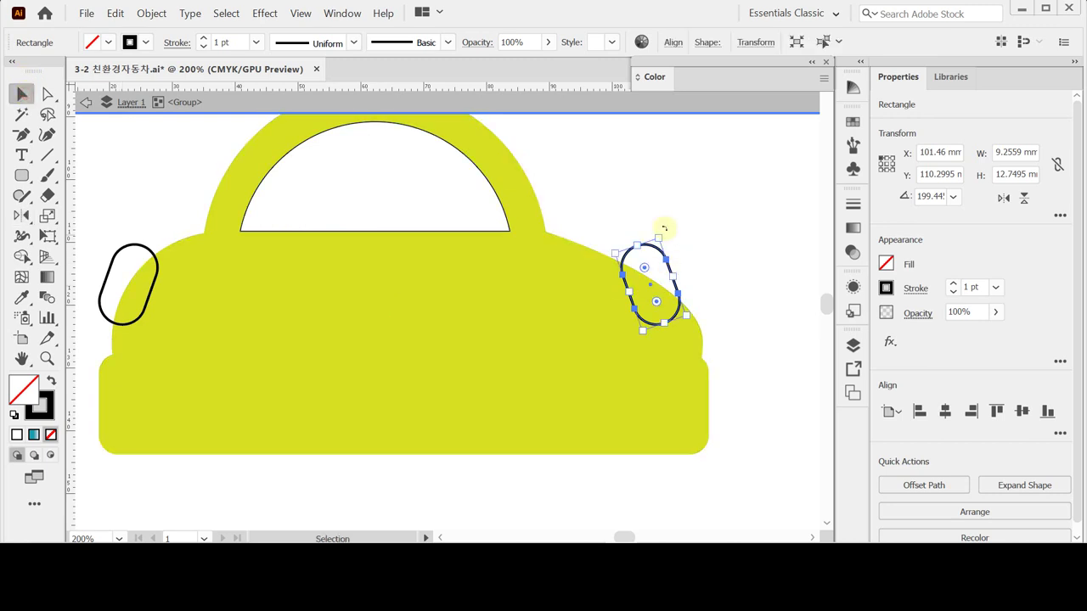
{"action": "left_click", "coordinate": [300, 13]}
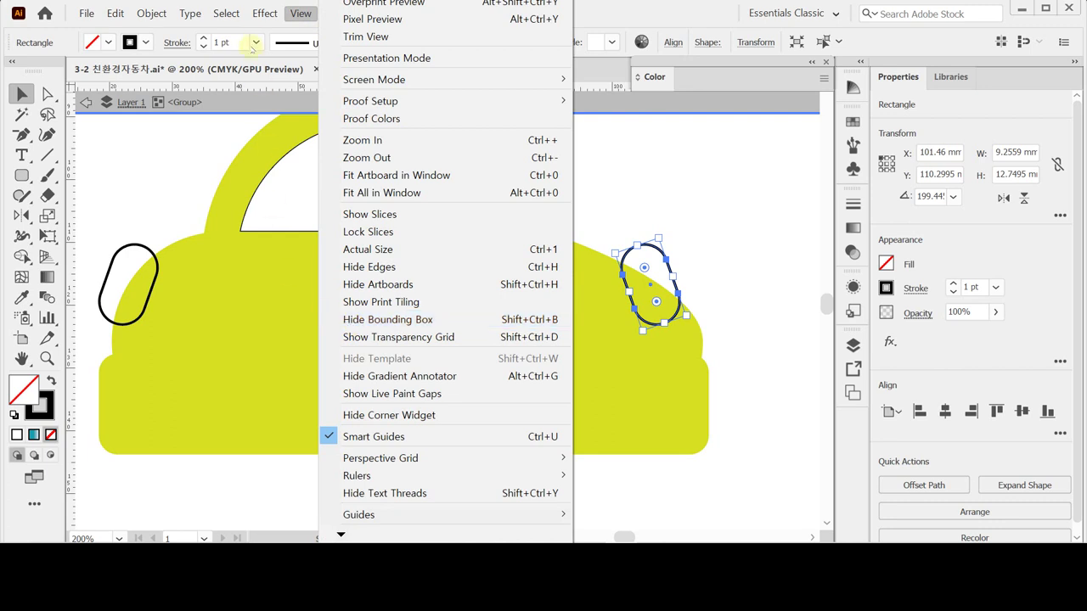
{"action": "left_click", "coordinate": [306, 16]}
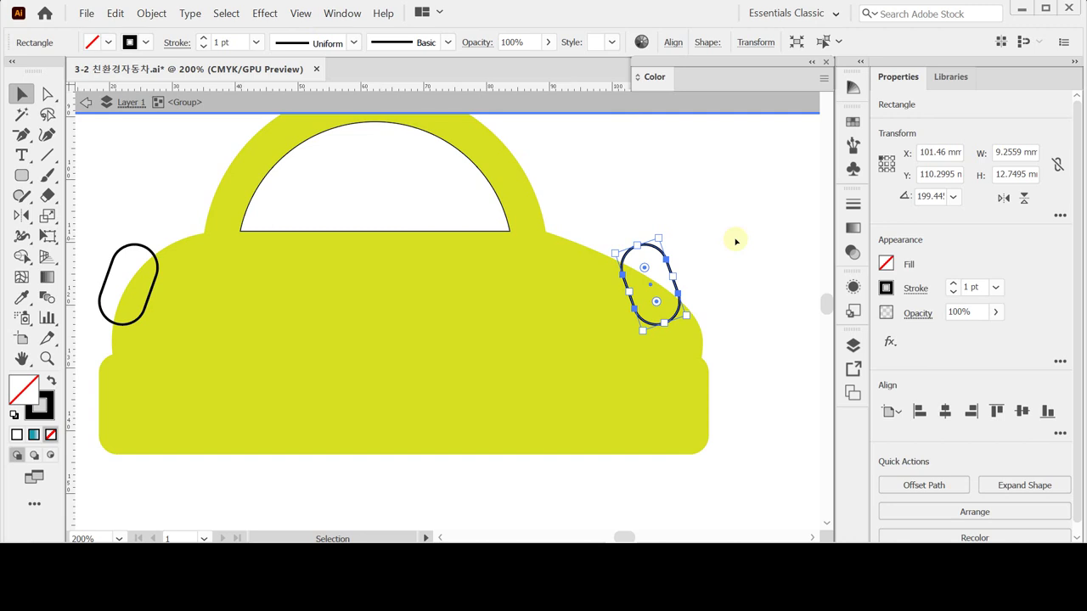
{"action": "key", "text": "Right"}
{"action": "key", "text": "Right"}
{"action": "key", "text": "Right"}
{"action": "key", "text": "Right"}
{"action": "key", "text": "Right"}
{"action": "key", "text": "Right"}
{"action": "key", "text": "Down"}
{"action": "key", "text": "Down"}
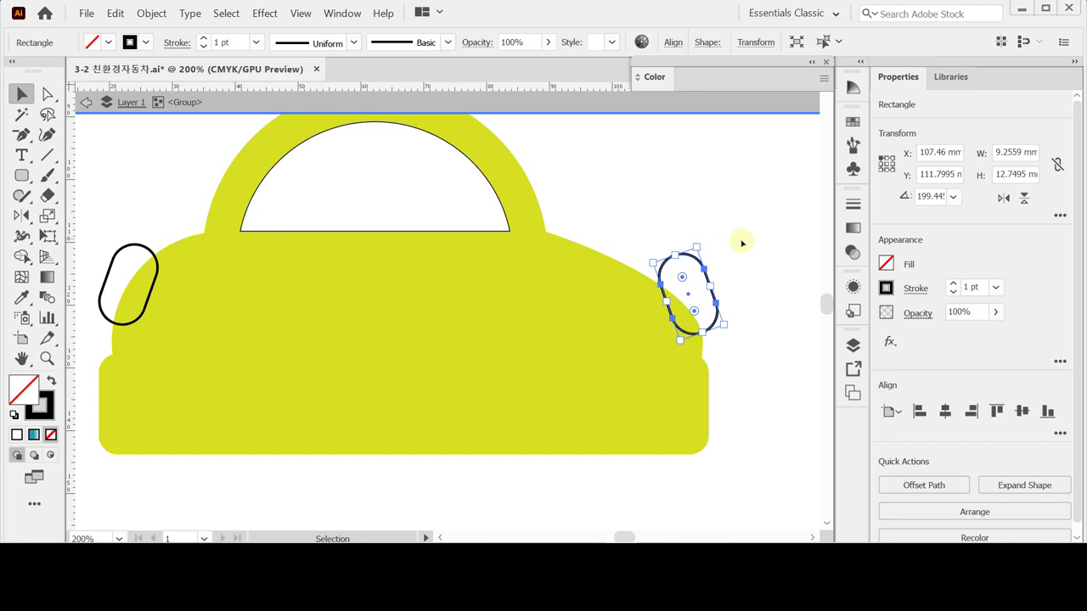
- Rotate the front rounded rectangle to about 213.77° and nudge it to X 105.3239 mm, Y 111.622 mm
{"action": "left_click_drag", "start_coordinate": [643, 262], "coordinate": [633, 267]}
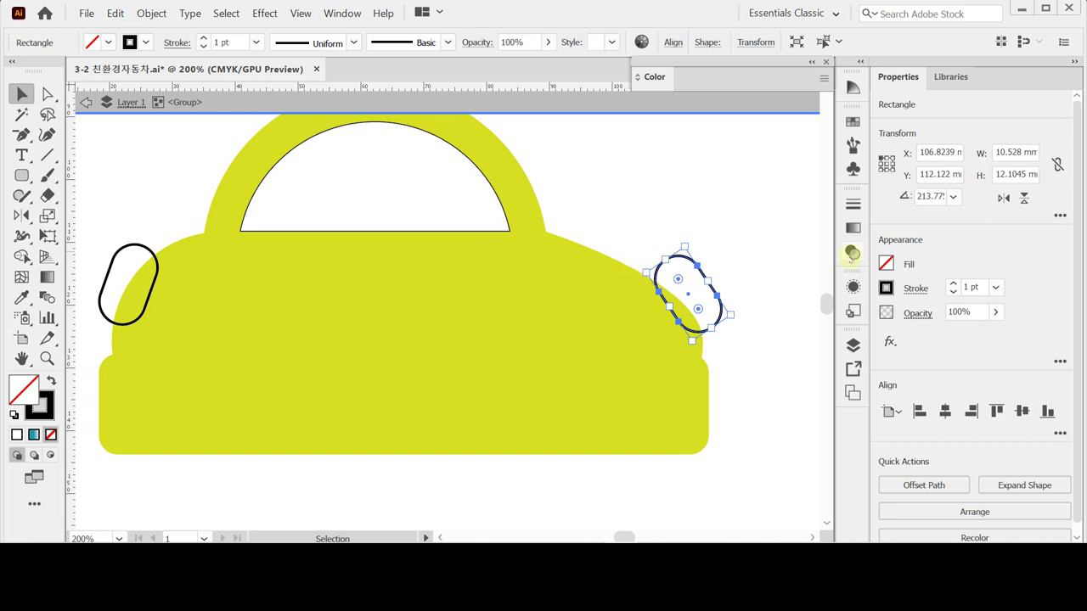
{"action": "key", "text": "Left"}
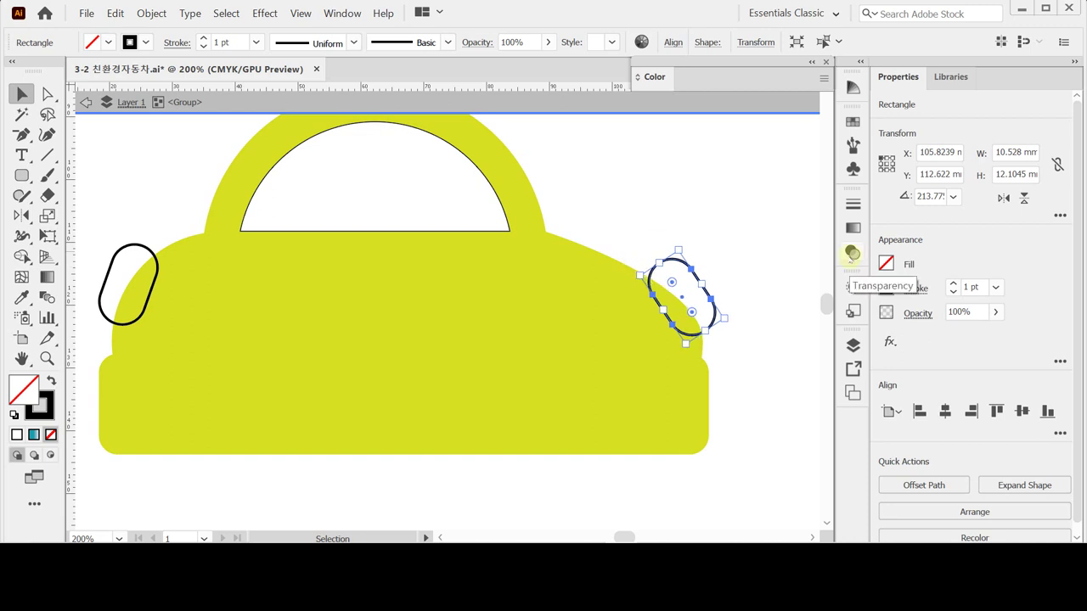
{"action": "key", "text": "Left"}
{"action": "key", "text": "Up"}
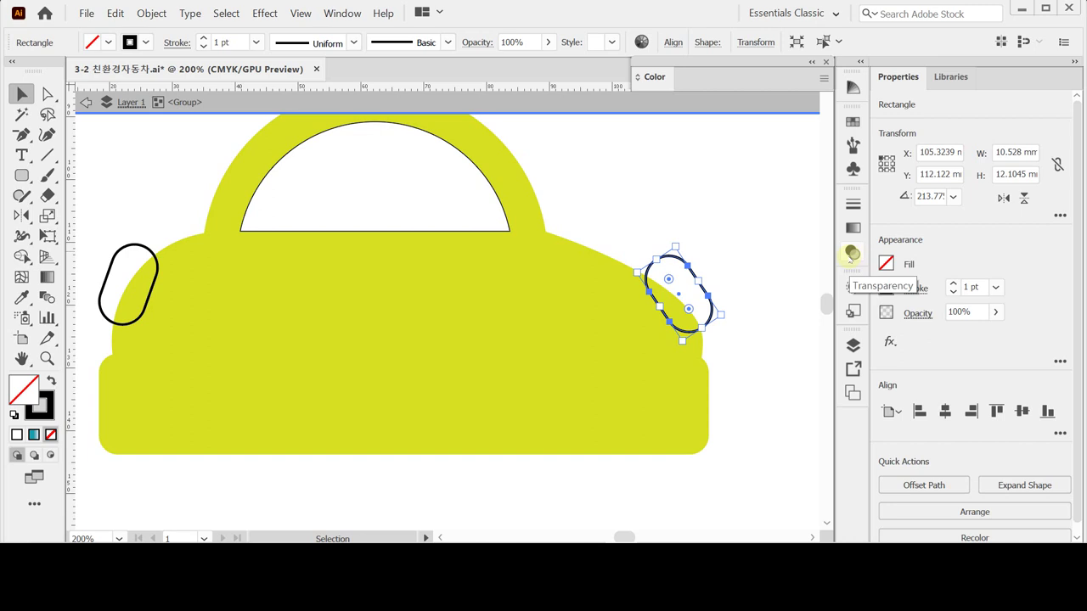
{"action": "key", "text": "Up"}
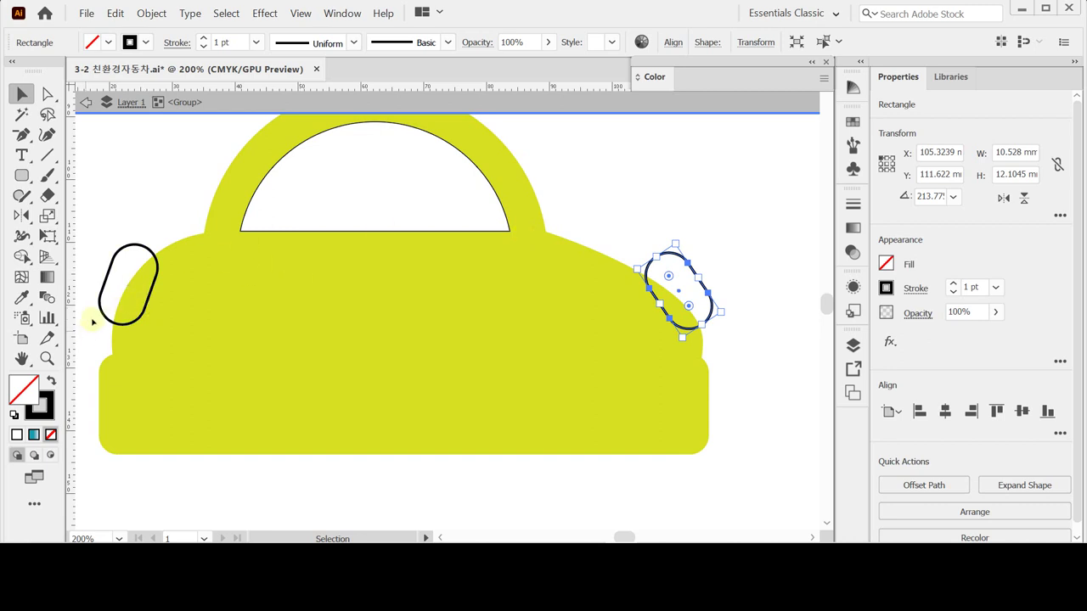
- Select the car body and both rounded rectangles without the window, and split them with the Divide pathfinder
{"action": "left_click_drag", "start_coordinate": [86, 304], "coordinate": [704, 378]}
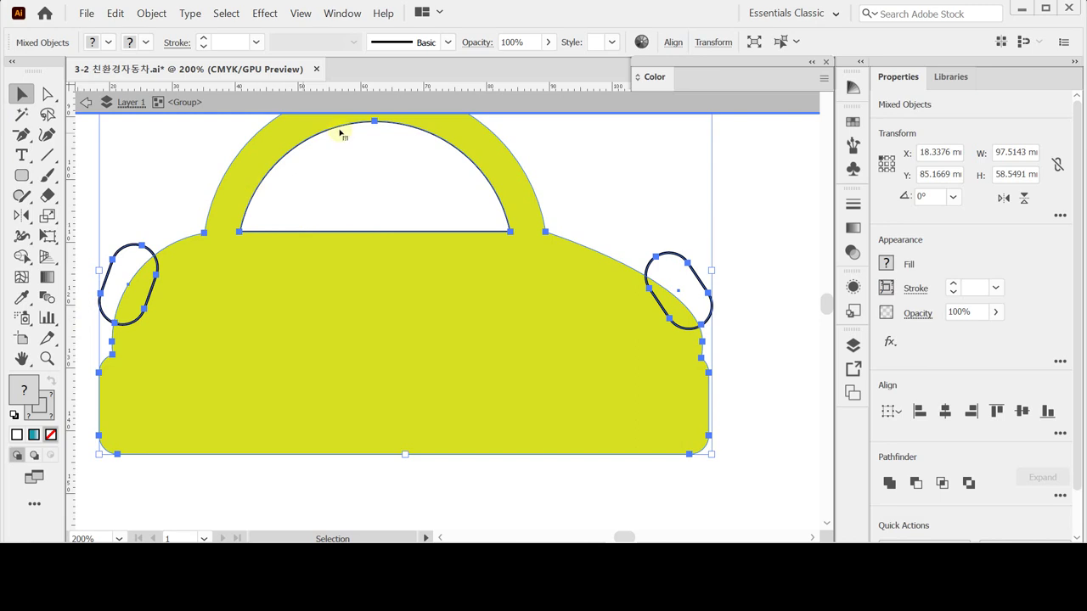
{"action": "left_click_drag", "start_coordinate": [48, 94], "coordinate": [118, 111]}
{"action": "left_click_drag", "start_coordinate": [89, 301], "coordinate": [725, 383]}
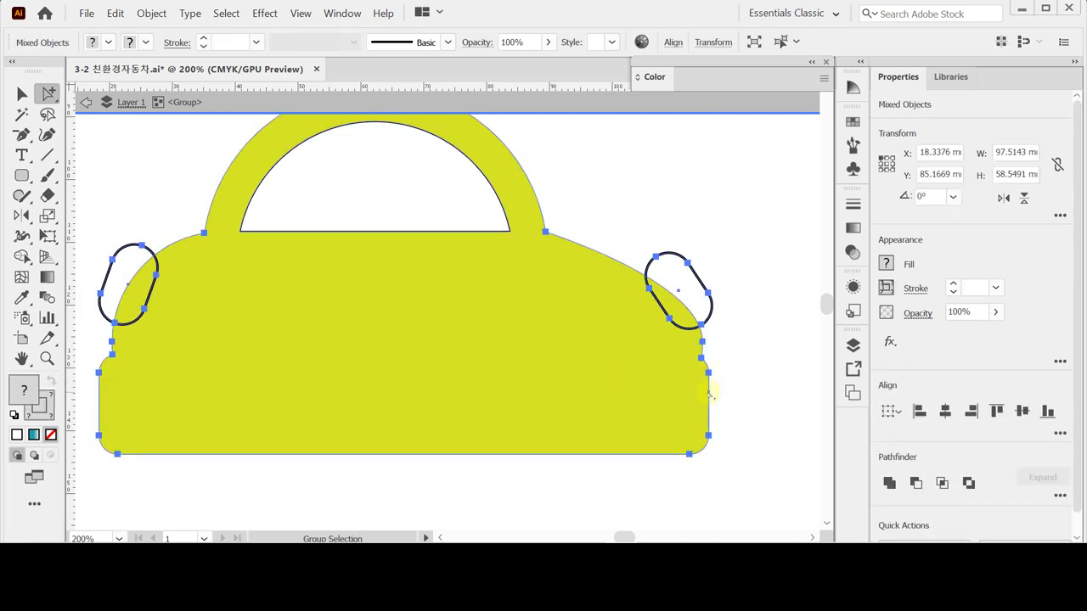
{"action": "left_click", "coordinate": [1059, 496]}
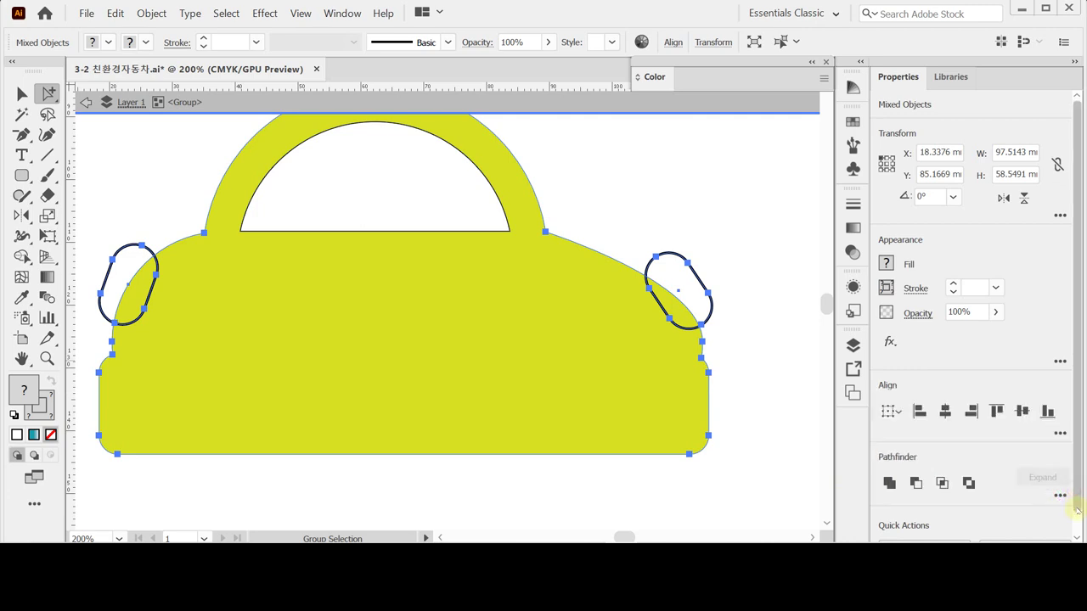
{"action": "left_click", "coordinate": [890, 472]}
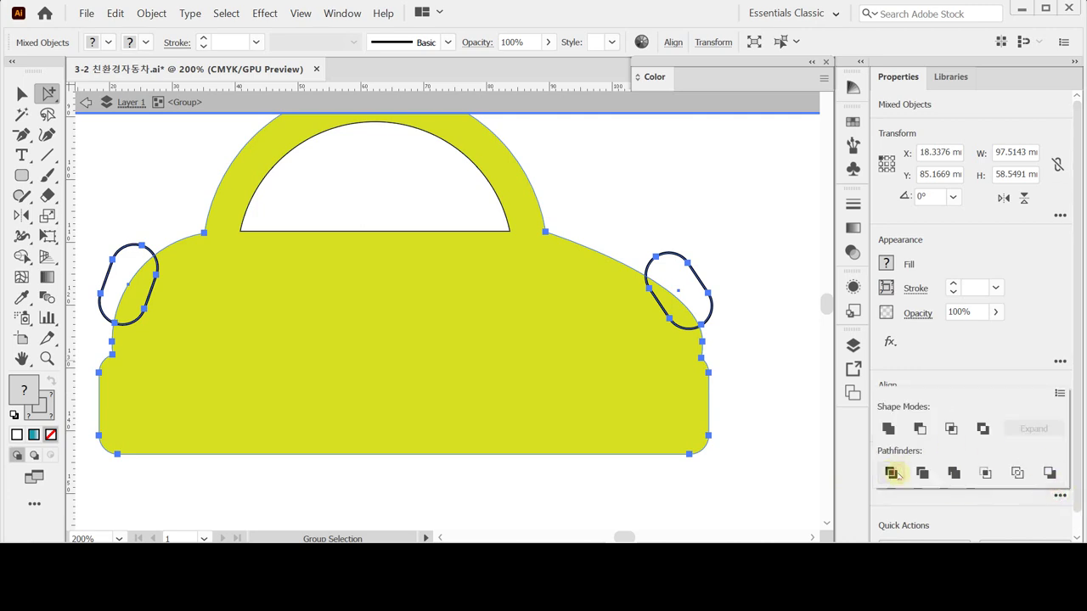
- Delete the leftover outlined pieces that stick out beyond the body at the rear and front curves
{"action": "left_click", "coordinate": [136, 245]}
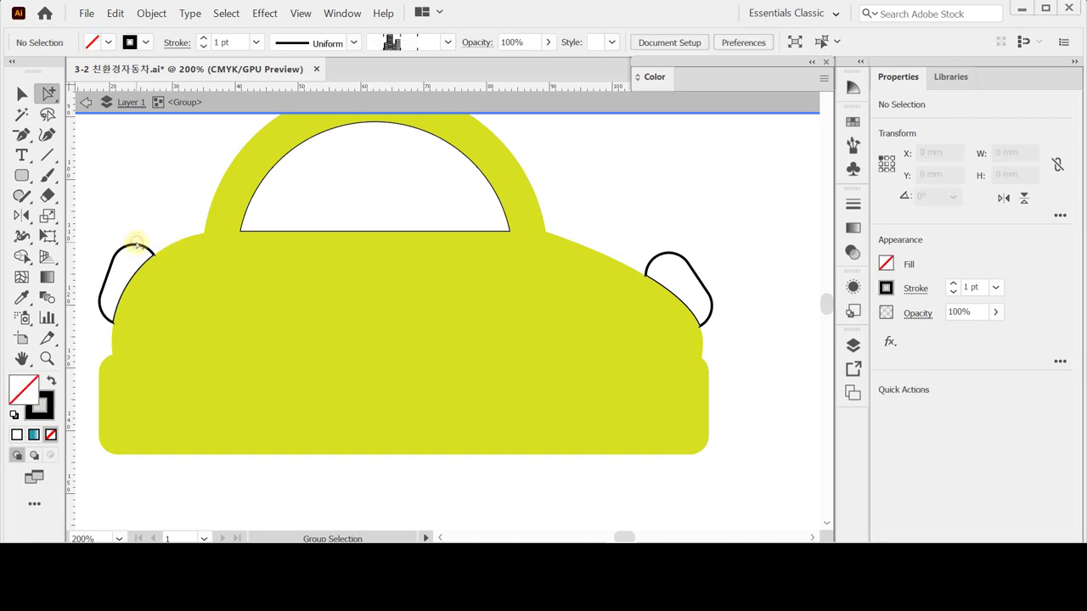
{"action": "left_click", "coordinate": [134, 243]}
{"action": "left_click", "coordinate": [705, 218]}
{"action": "left_click", "coordinate": [652, 256]}
{"action": "key", "text": "Delete"}
- Fill both light pieces inside the body with the sampled orange swatch and save the document
{"action": "left_click", "coordinate": [136, 291]}
{"action": "left_click", "coordinate": [666, 304], "text": "shift"}
{"action": "left_click_drag", "start_coordinate": [158, 248], "coordinate": [273, 264]}
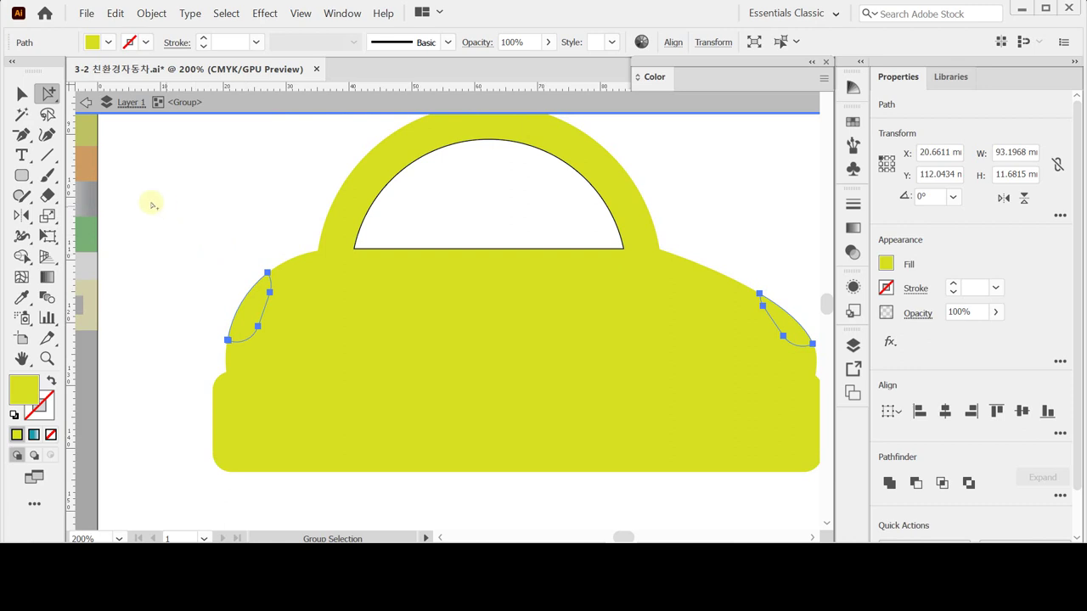
{"action": "key", "text": "i"}
{"action": "left_click", "coordinate": [90, 167]}
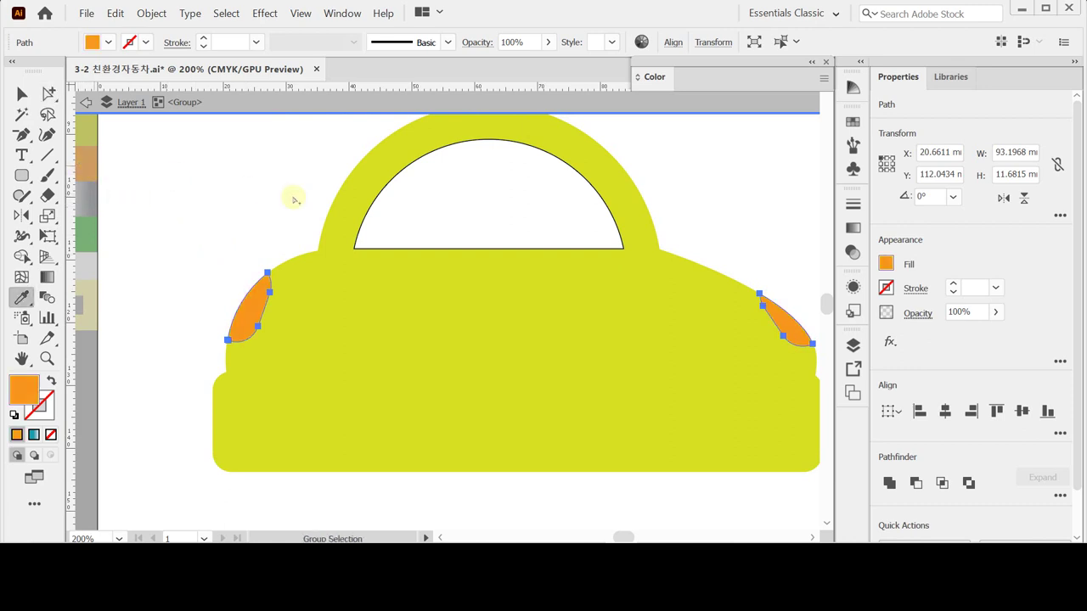
{"action": "key", "text": "Escape"}
{"action": "key", "text": "ctrl+s"}
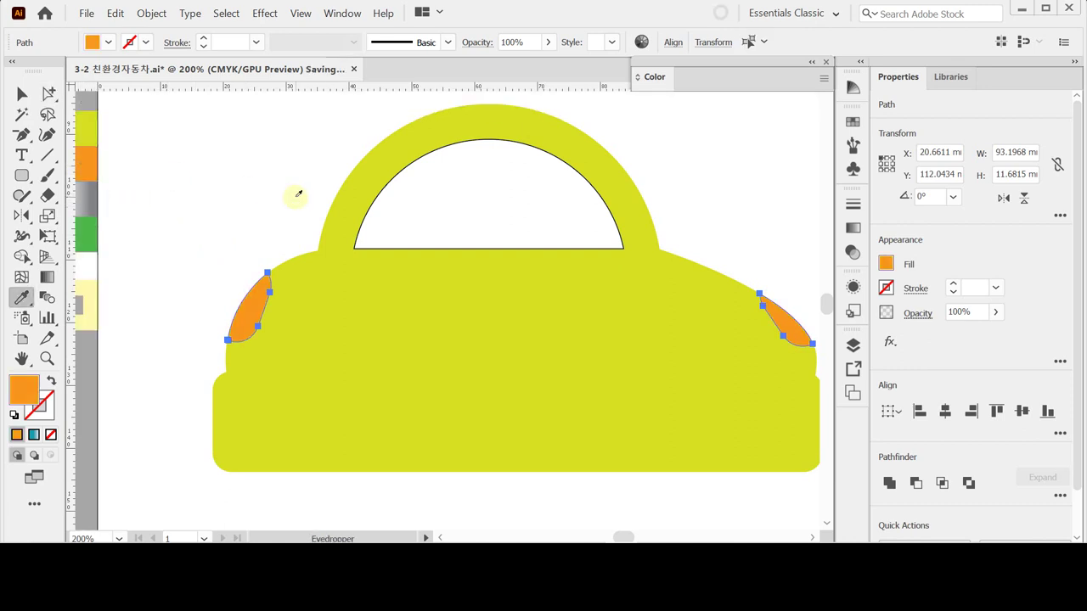
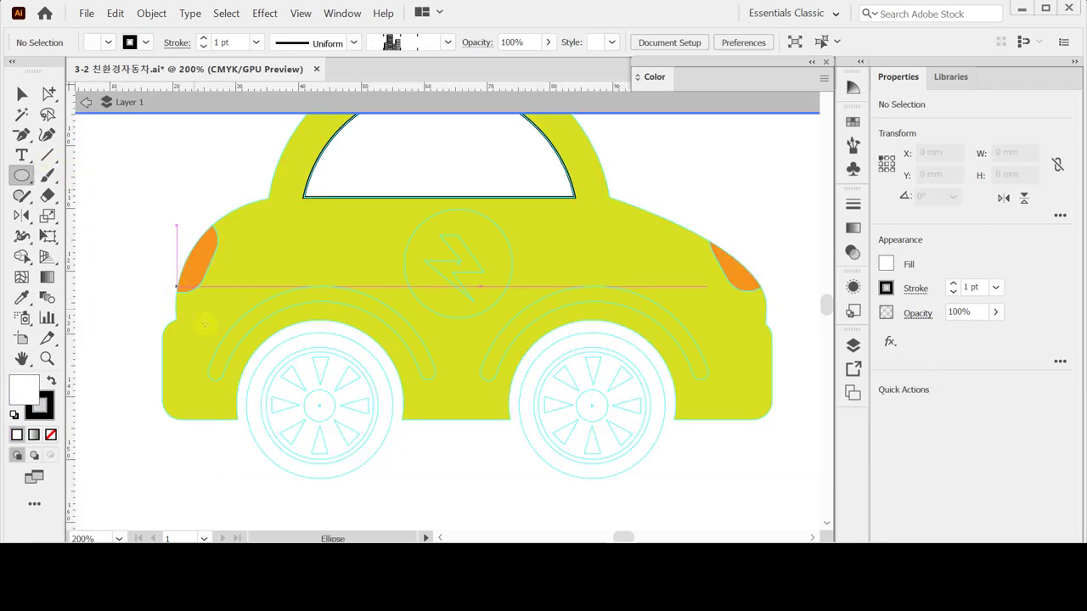
- Draw a white circle about 26.7 mm across over the rear wheel, with a 1 pt black stroke
{"action": "left_click", "coordinate": [22, 174]}
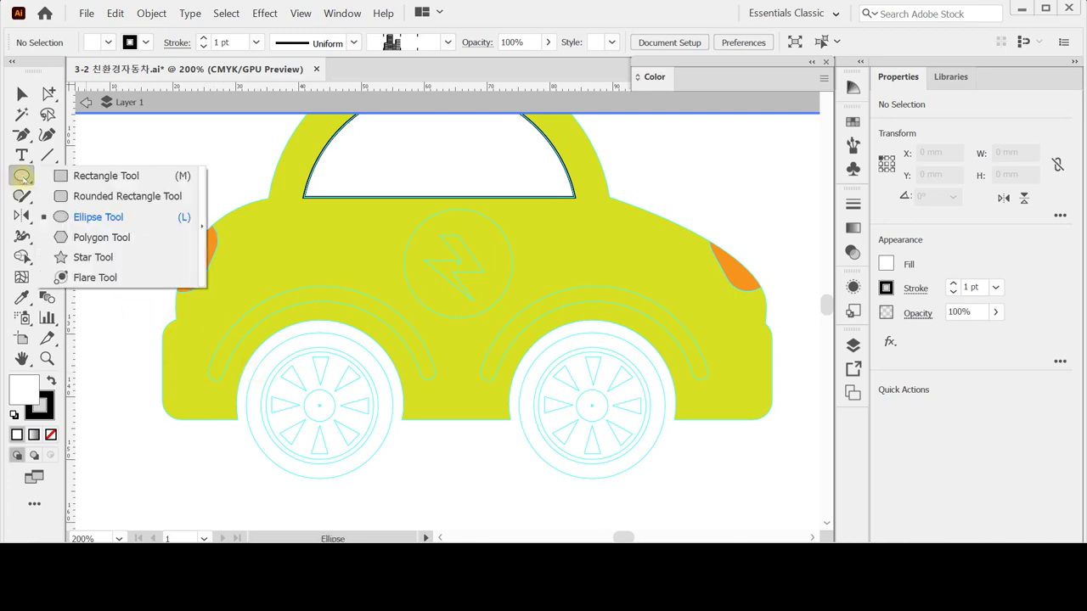
{"action": "left_click", "coordinate": [237, 326]}
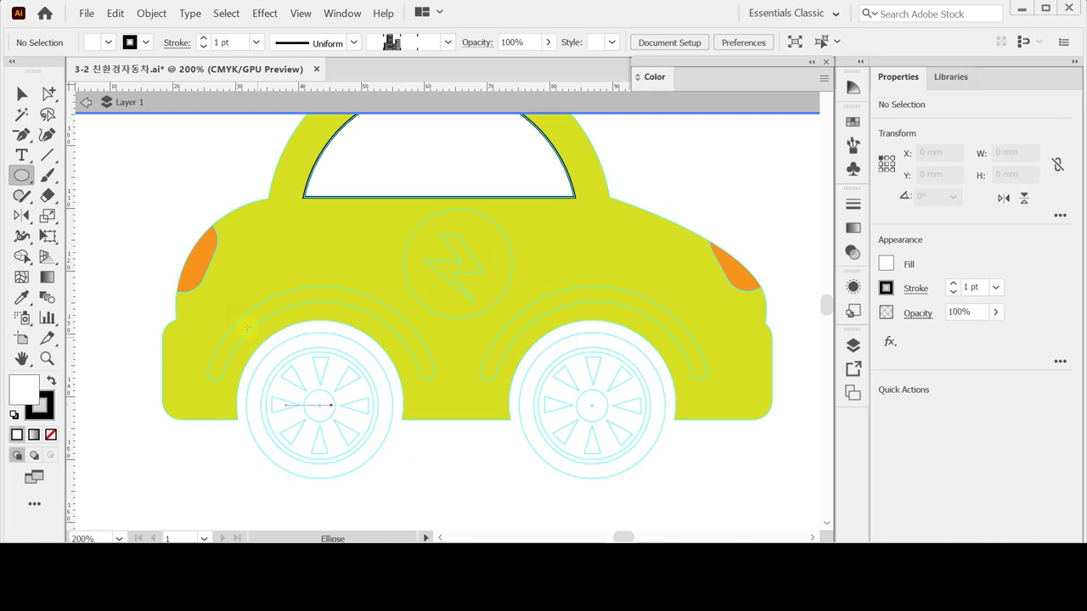
{"action": "left_click_drag", "start_coordinate": [230, 316], "coordinate": [398, 459]}
{"action": "left_click_drag", "start_coordinate": [319, 404], "coordinate": [321, 399]}
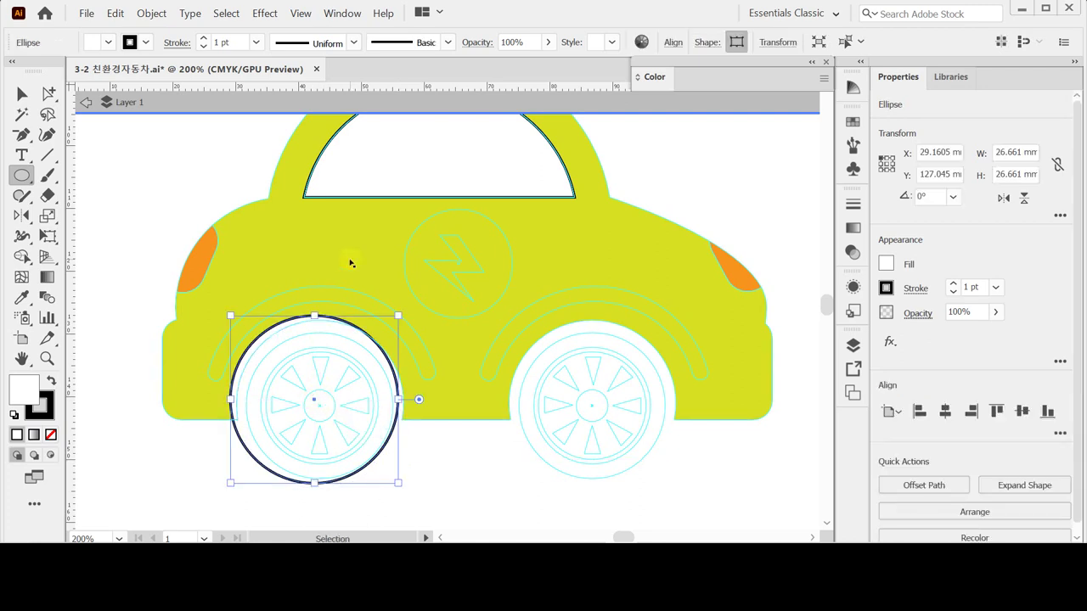
- Nudge the rear wheel circle to X 30.1605 mm, Y 127.545 mm, and place a copy 43.41 mm ahead over the front wheel
{"action": "key", "text": "Right"}
{"action": "key", "text": "Down"}
{"action": "key", "text": "Down"}
{"action": "key", "text": "Up"}
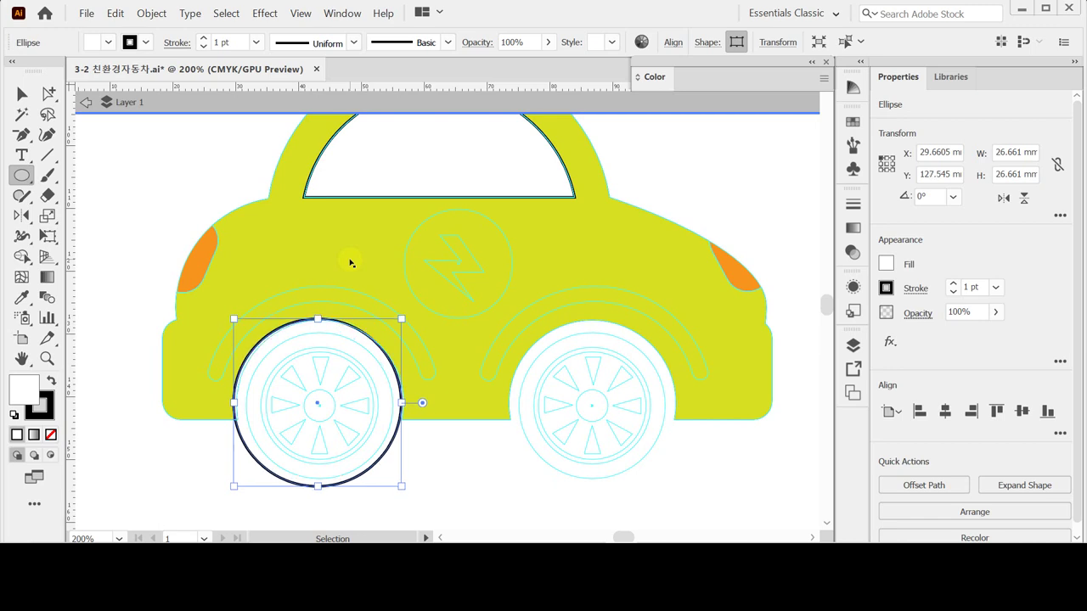
{"action": "key", "text": "Right"}
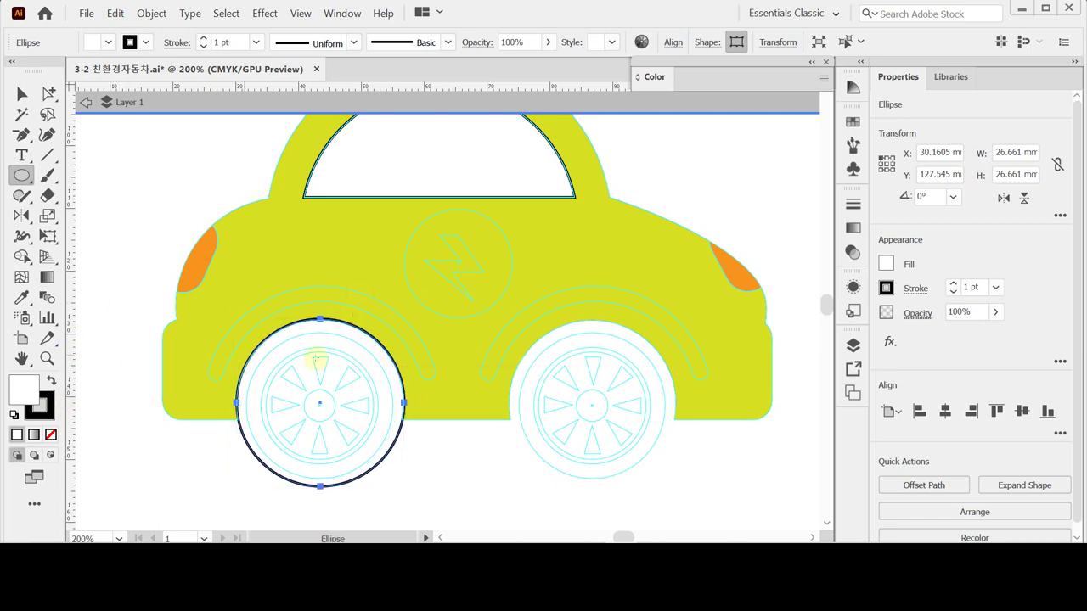
{"action": "left_click_drag", "start_coordinate": [321, 406], "coordinate": [595, 400]}
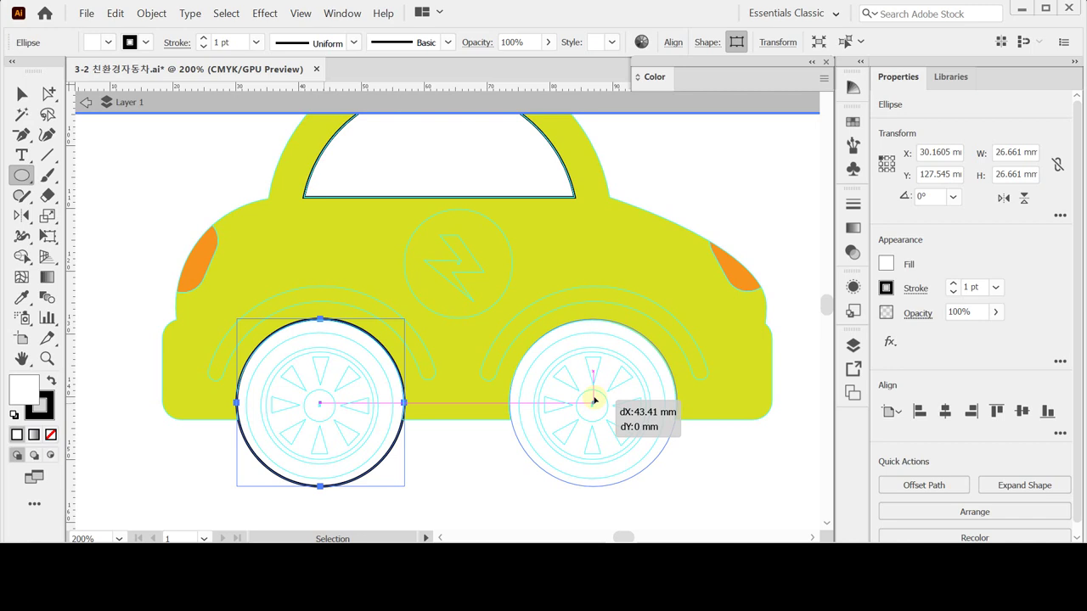
{"action": "left_click_drag", "start_coordinate": [594, 400], "coordinate": [593, 399]}
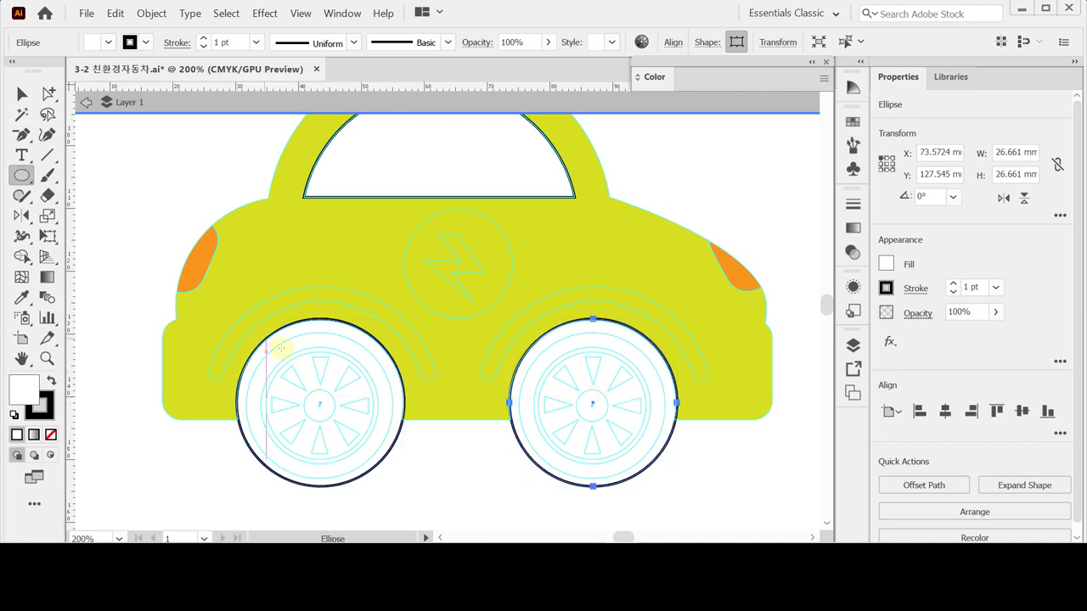
- Subtract both wheel circles from the car body with Minus Front to cut the wheel arches
{"action": "key", "text": "ctrl"}
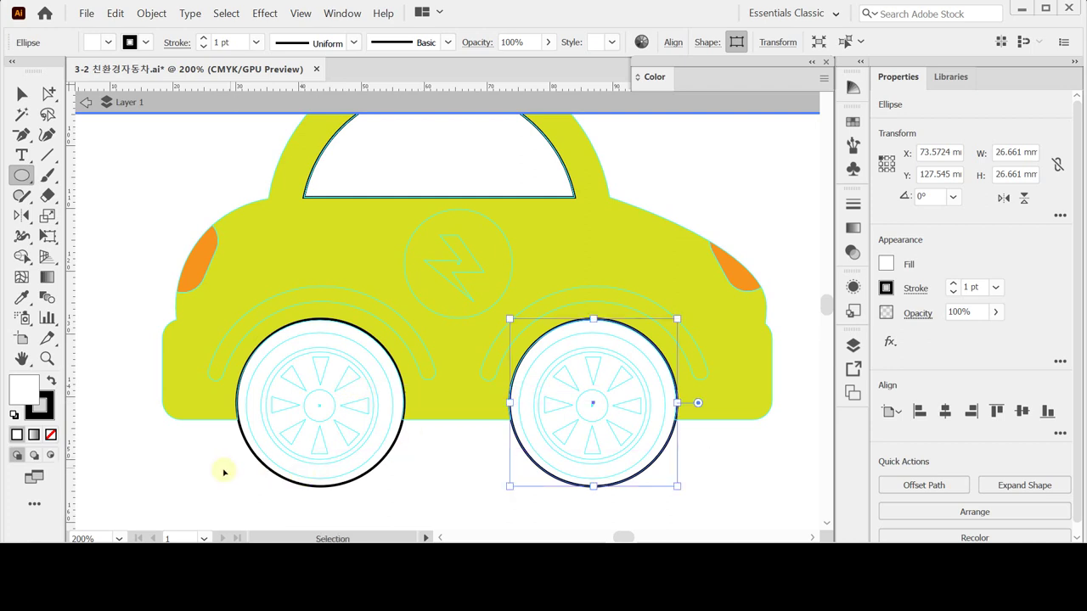
{"action": "left_click", "coordinate": [551, 371], "text": "shift"}
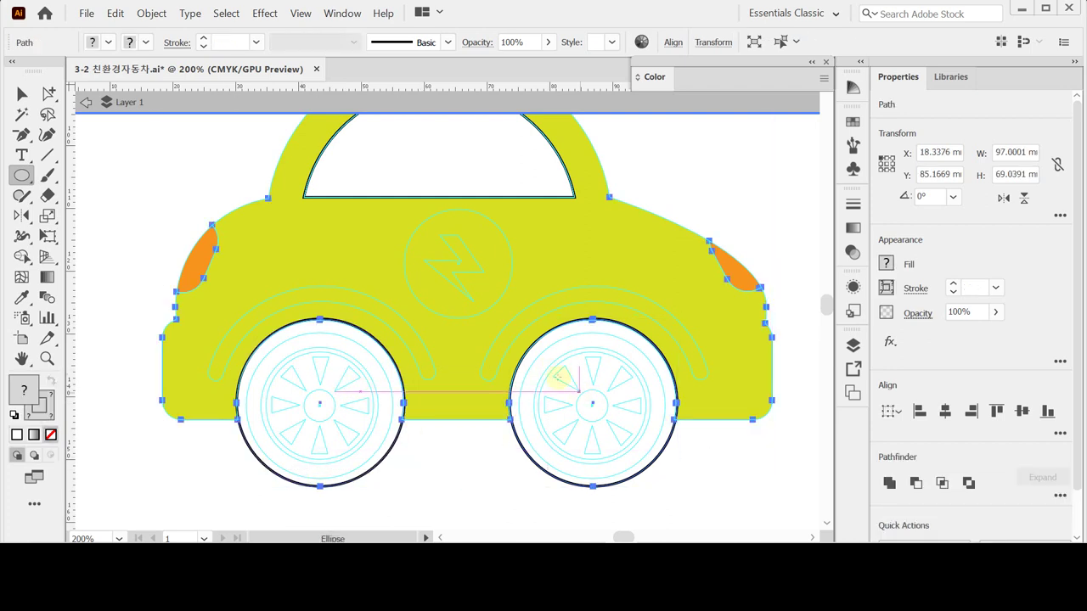
{"action": "left_click", "coordinate": [915, 482]}
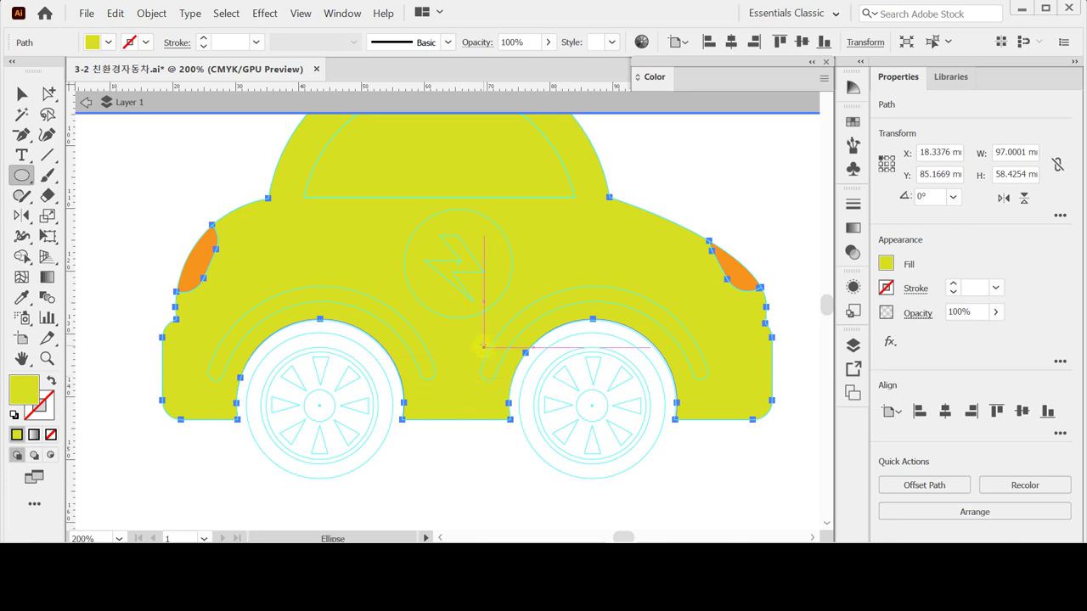
- Select the window outline inside the car roof and fill it with the white-to-gray linear gradient
{"action": "scroll", "coordinate": [458, 248], "scroll_direction": "up", "scroll_amount": 1}
{"action": "key", "text": "ctrl"}
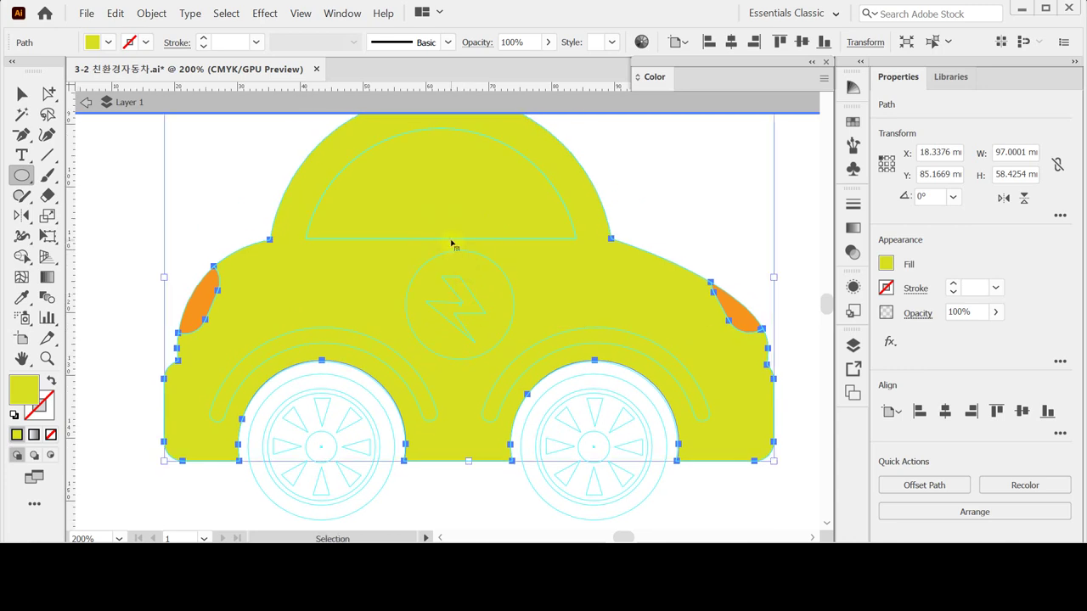
{"action": "left_click", "coordinate": [48, 94]}
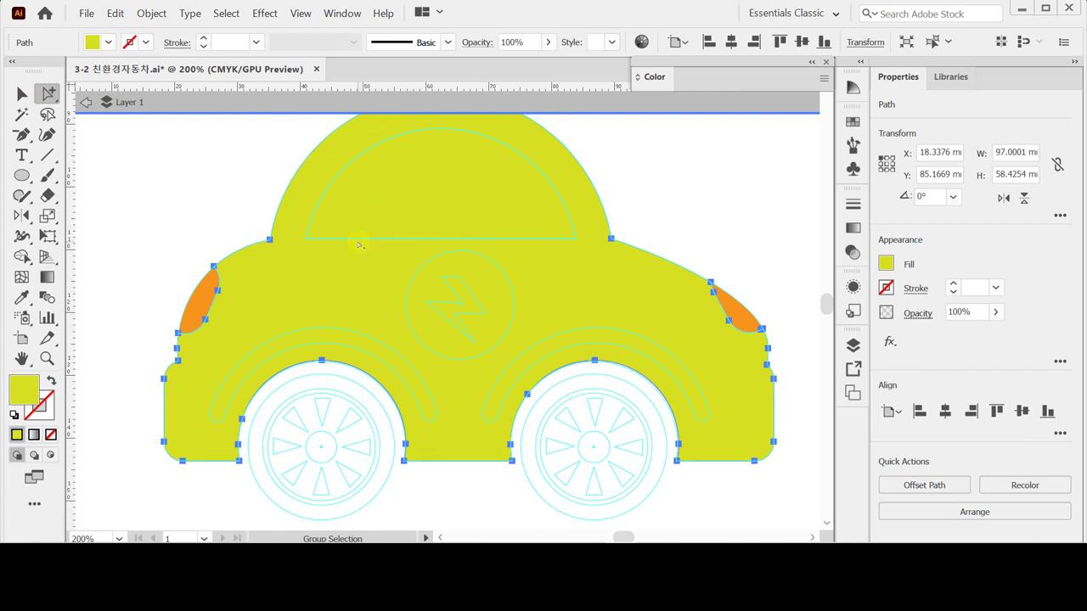
{"action": "left_click", "coordinate": [358, 242]}
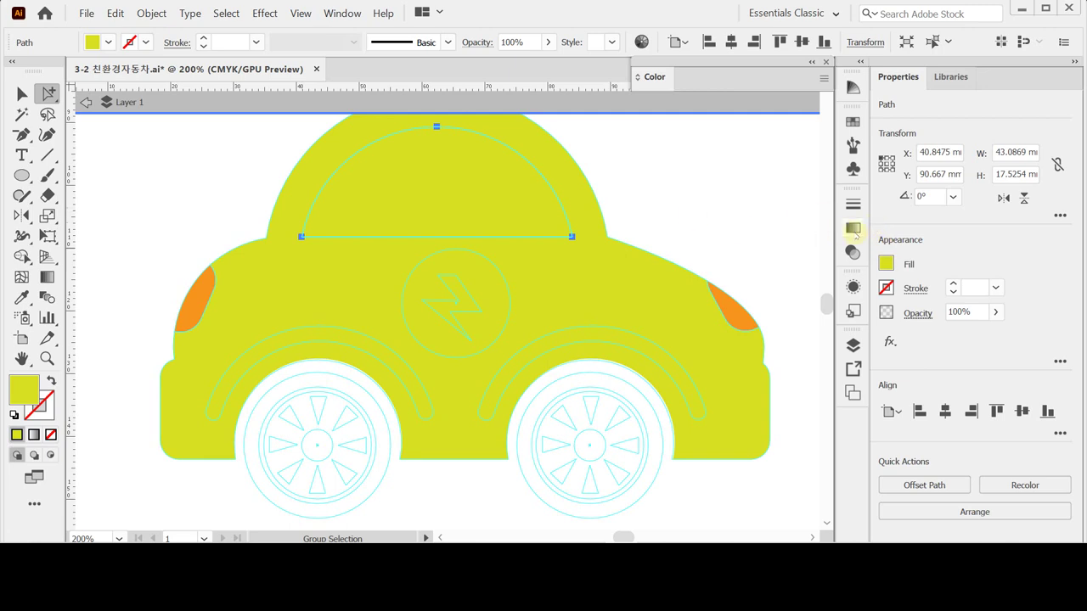
{"action": "left_click", "coordinate": [853, 228]}
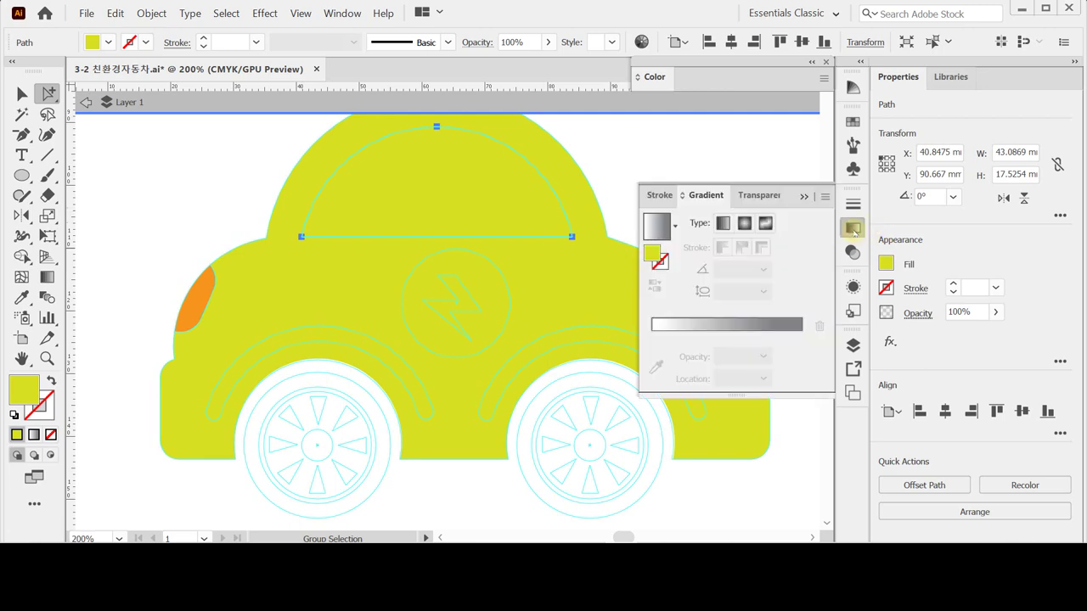
{"action": "left_click", "coordinate": [650, 229]}
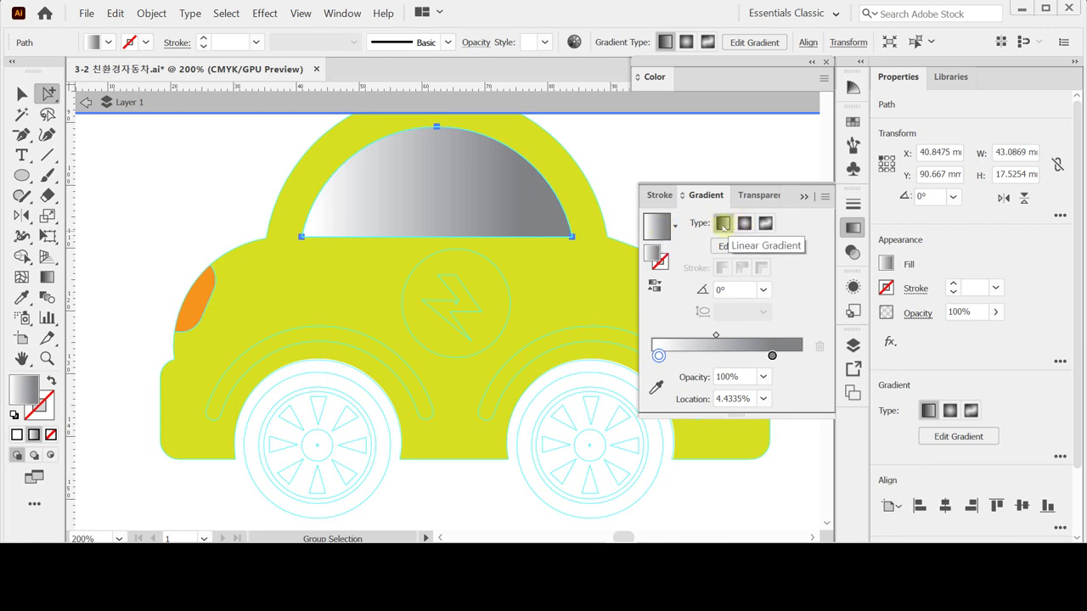
- Open the white stop's color in the window gradient, switch its color mode to Grayscale, and return it to CMYK
{"action": "left_click", "coordinate": [659, 356]}
{"action": "double_click", "coordinate": [658, 355]}
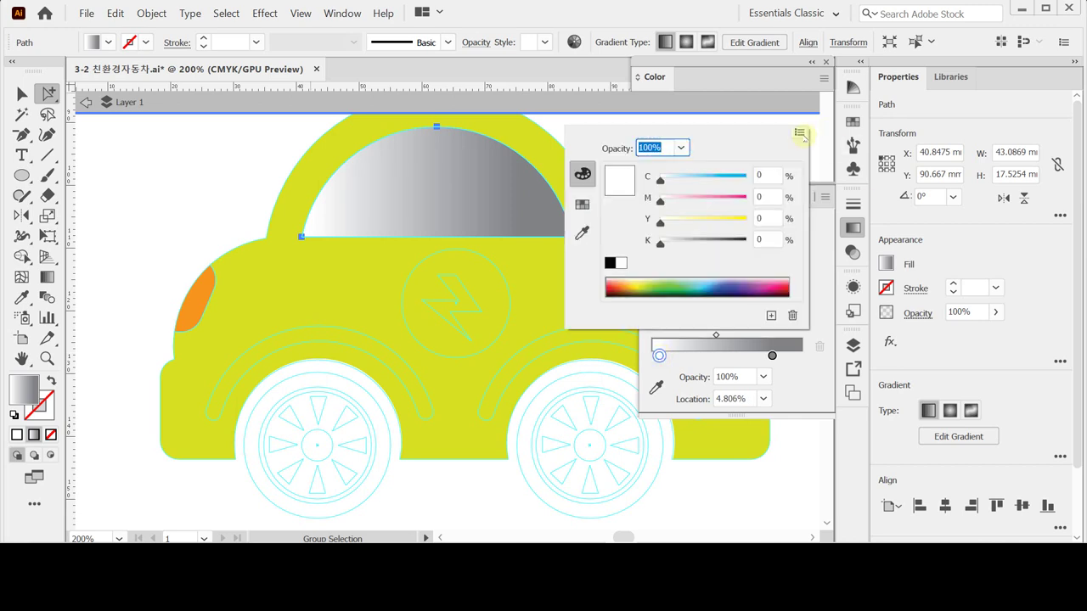
{"action": "left_click", "coordinate": [799, 133]}
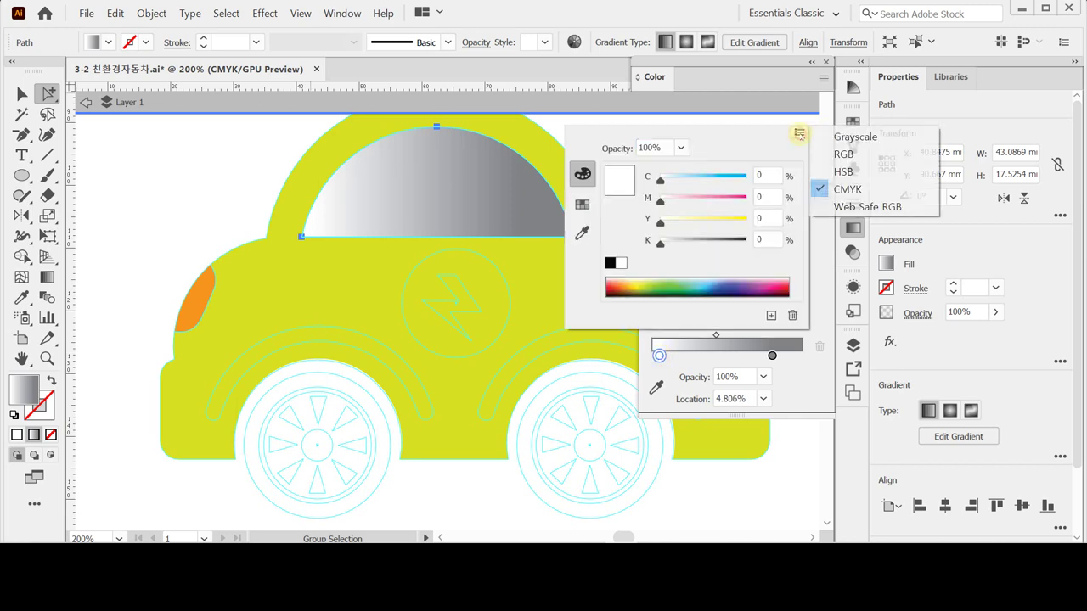
{"action": "left_click", "coordinate": [849, 137]}
{"action": "left_click", "coordinate": [799, 133]}
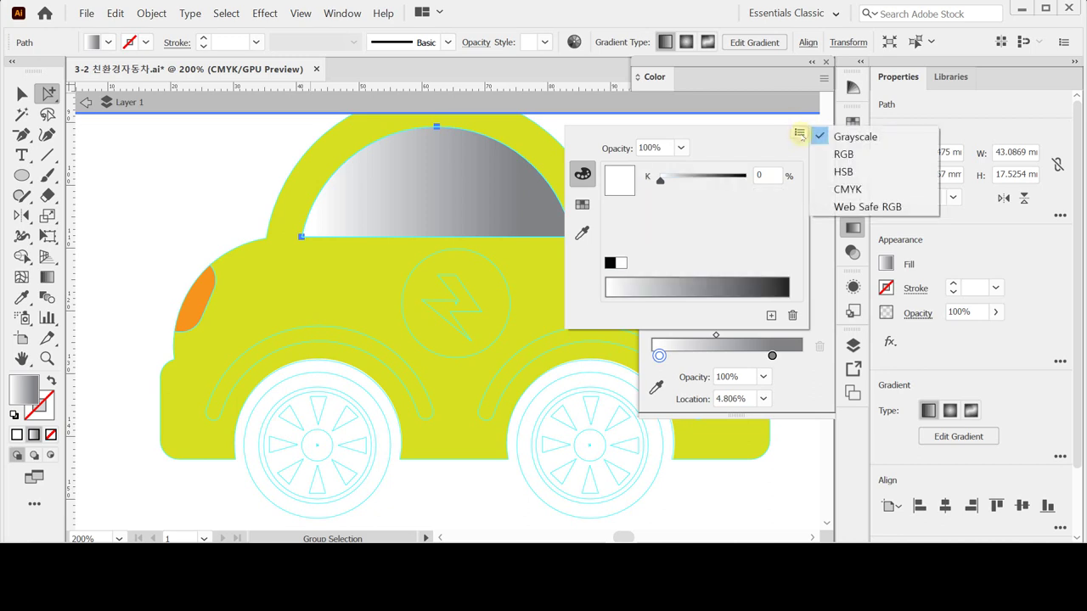
{"action": "left_click", "coordinate": [852, 189]}
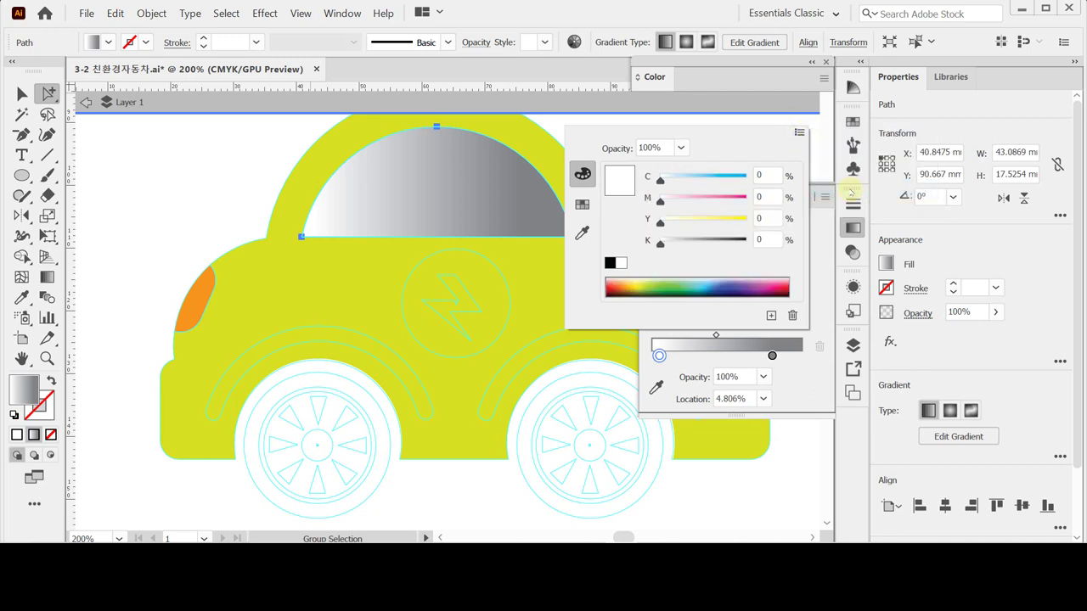
- Check the CMYK color values of the window gradient's gray stop
{"action": "left_click", "coordinate": [772, 355]}
{"action": "left_click", "coordinate": [772, 356]}
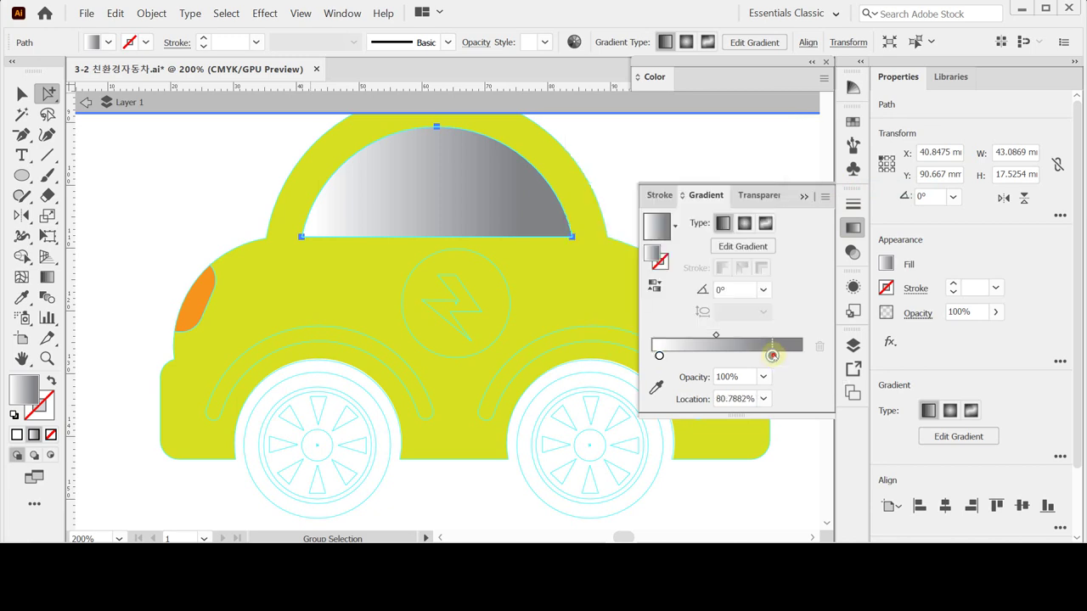
{"action": "double_click", "coordinate": [772, 356]}
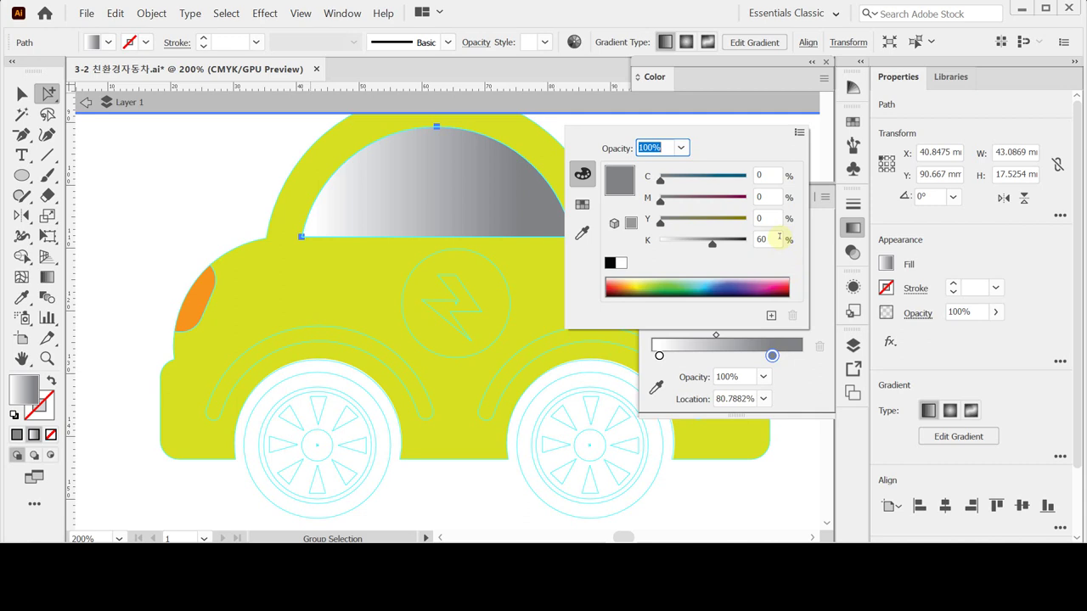
{"action": "left_click", "coordinate": [778, 239]}
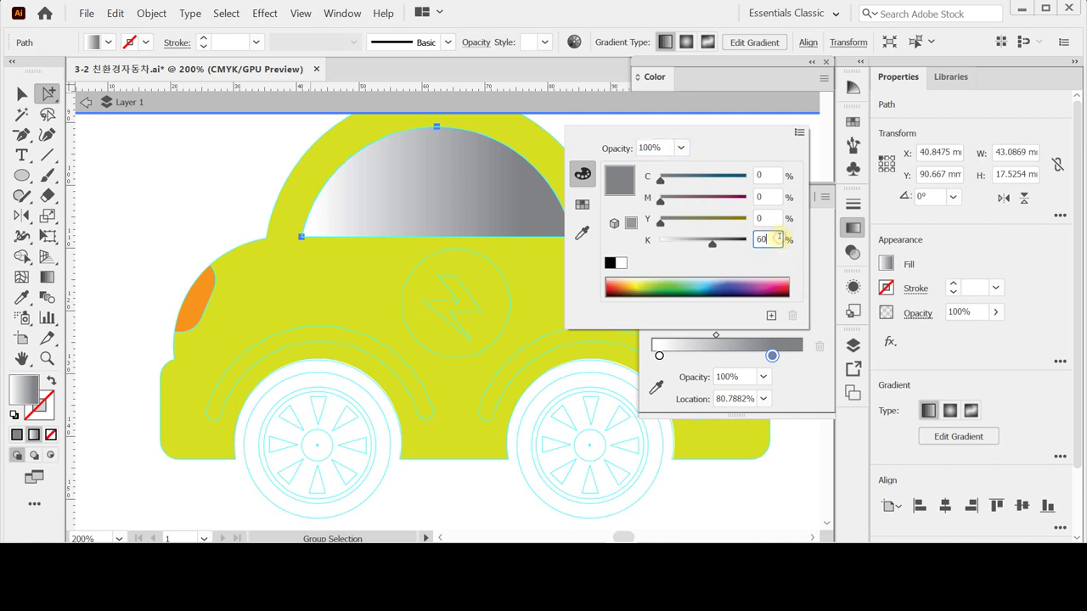
{"action": "left_click", "coordinate": [772, 356]}
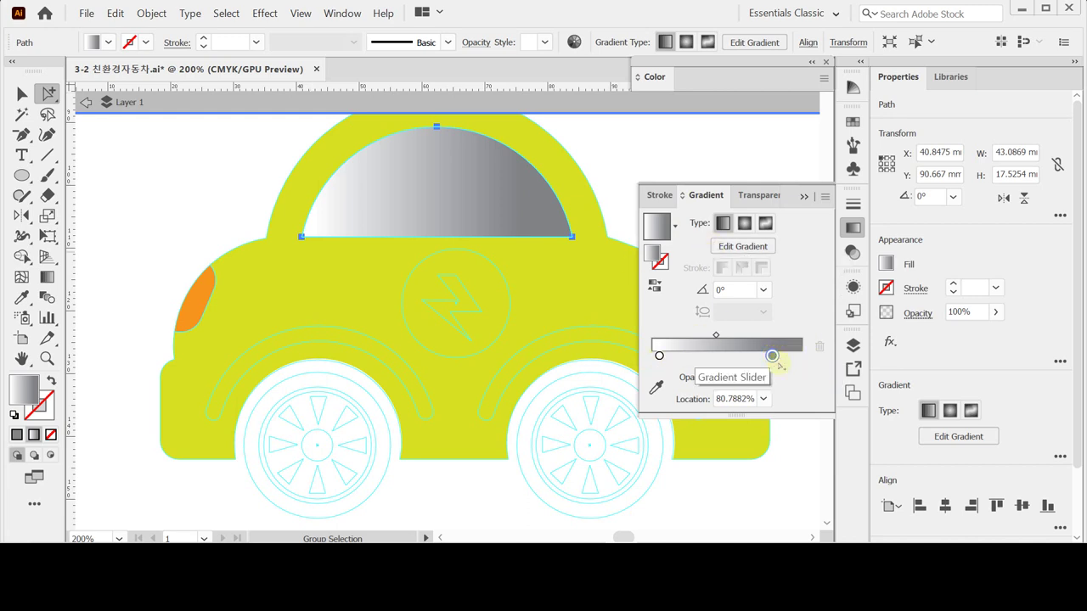
- Set the window's linear gradient angle to -90°
{"action": "left_click", "coordinate": [763, 289]}
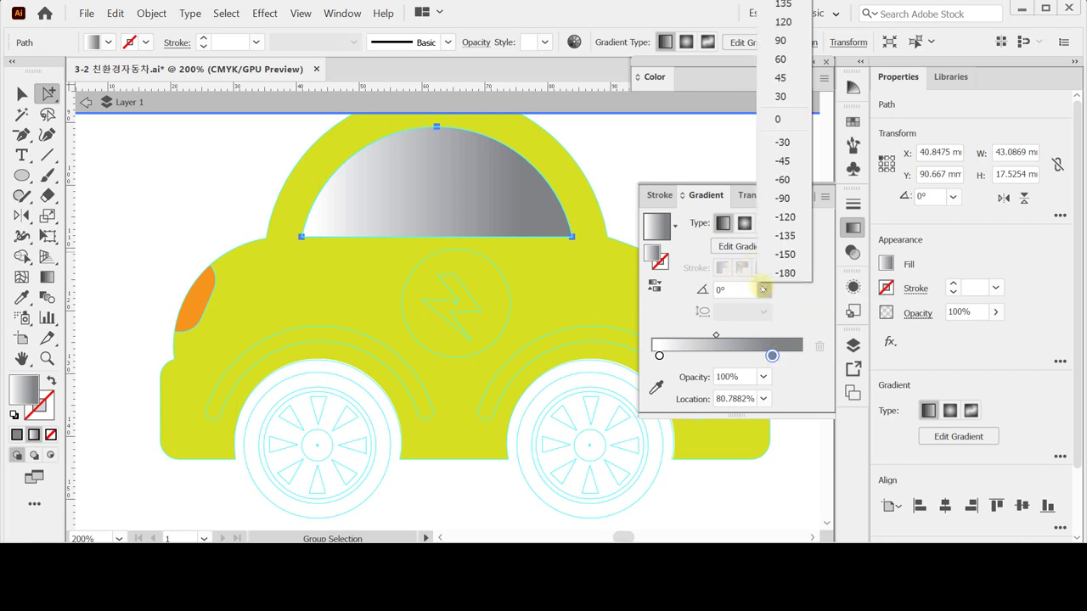
{"action": "left_click", "coordinate": [788, 199]}
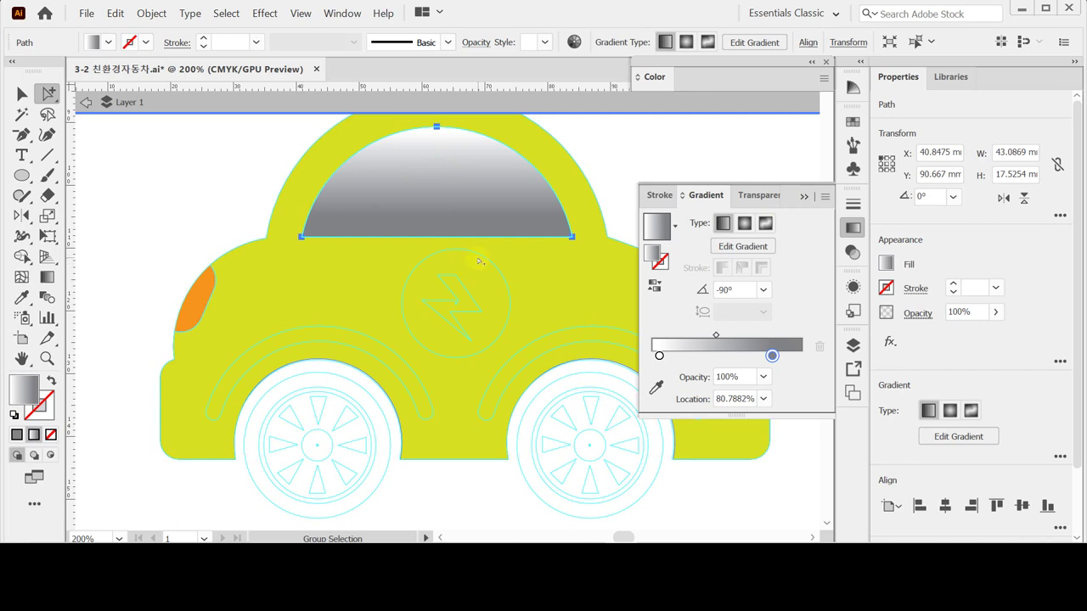
{"action": "left_click", "coordinate": [661, 263]}
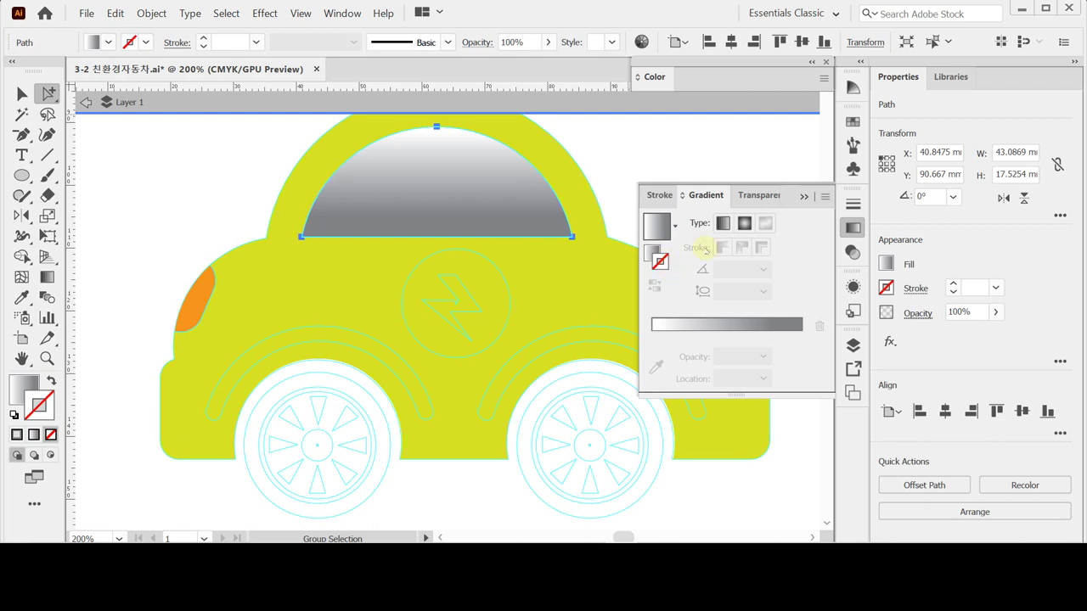
{"action": "left_click", "coordinate": [853, 229]}
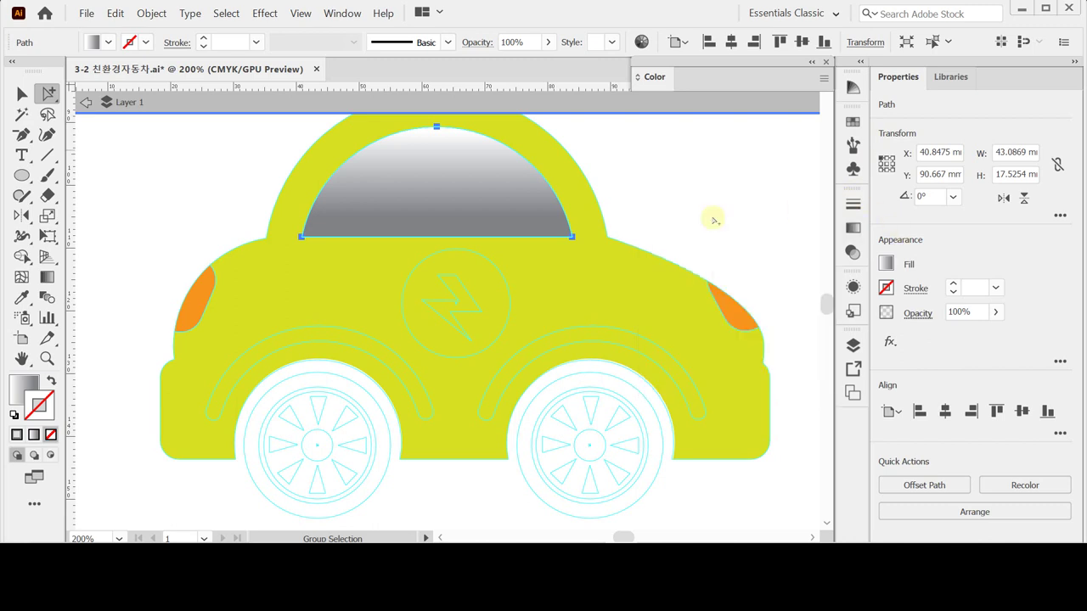
- Draw a circle about 23.3 mm across from the rear wheel's center, matching the outer tire outline
{"action": "left_click_drag", "start_coordinate": [471, 362], "coordinate": [494, 288]}
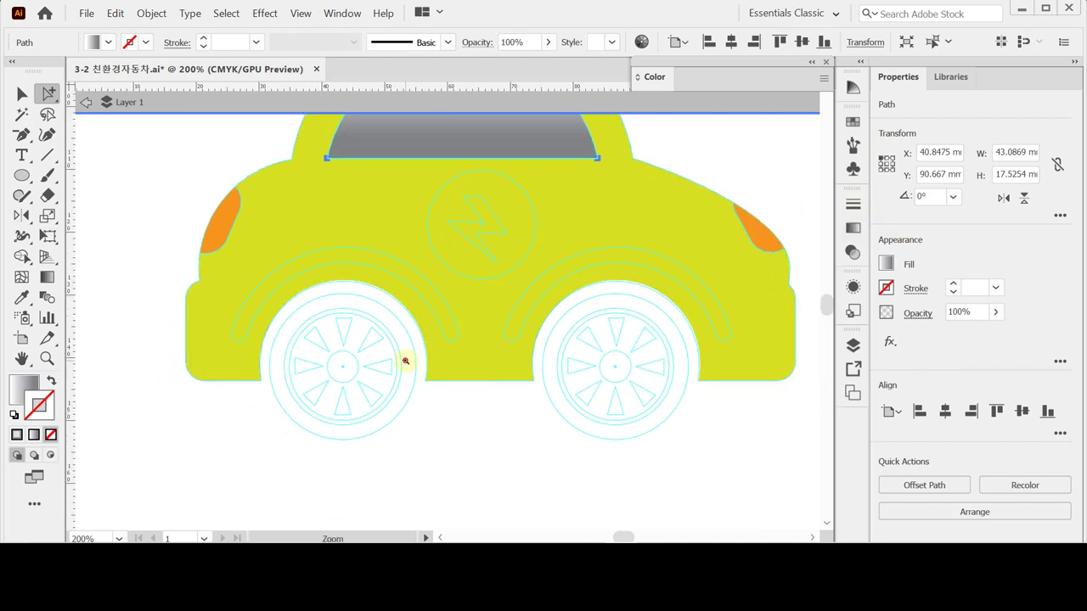
{"action": "scroll", "coordinate": [402, 359], "scroll_direction": "up", "scroll_amount": 1}
{"action": "left_click_drag", "start_coordinate": [376, 322], "coordinate": [376, 340]}
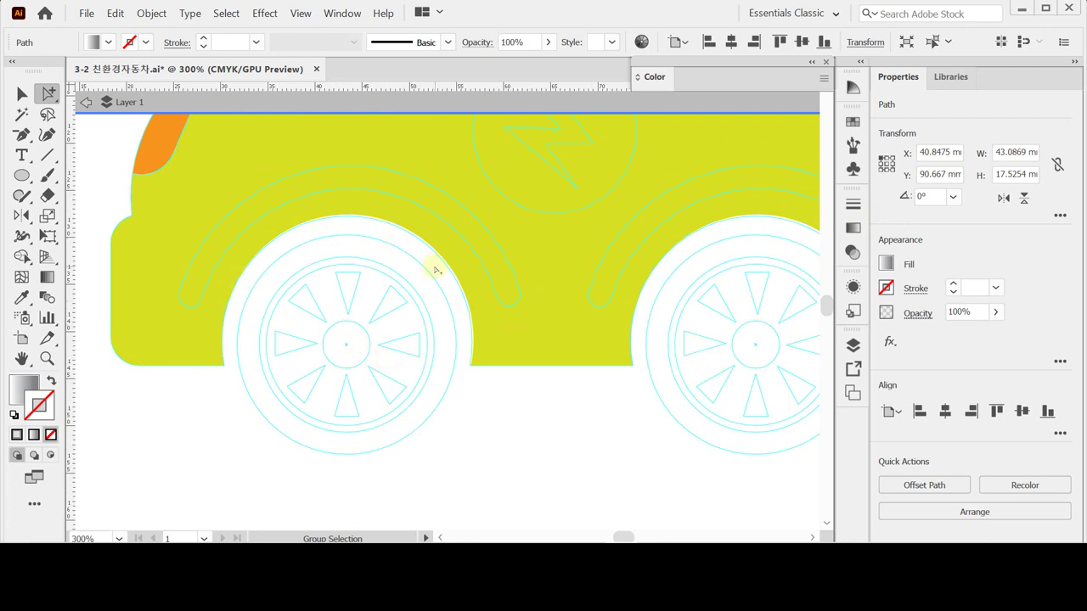
{"action": "left_click", "coordinate": [20, 175]}
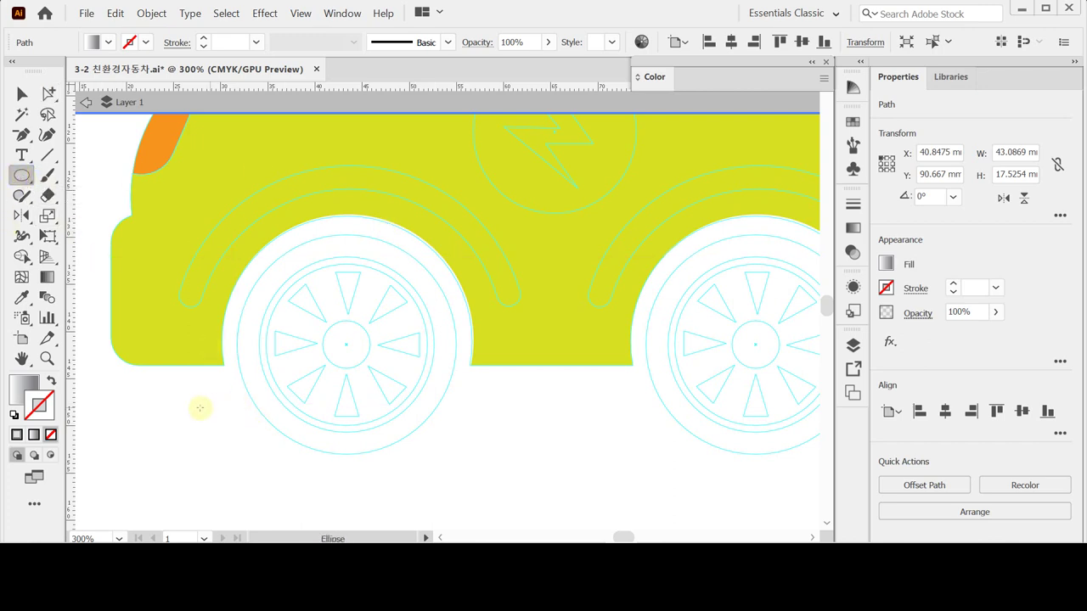
{"action": "key", "text": "ctrl+shift+a"}
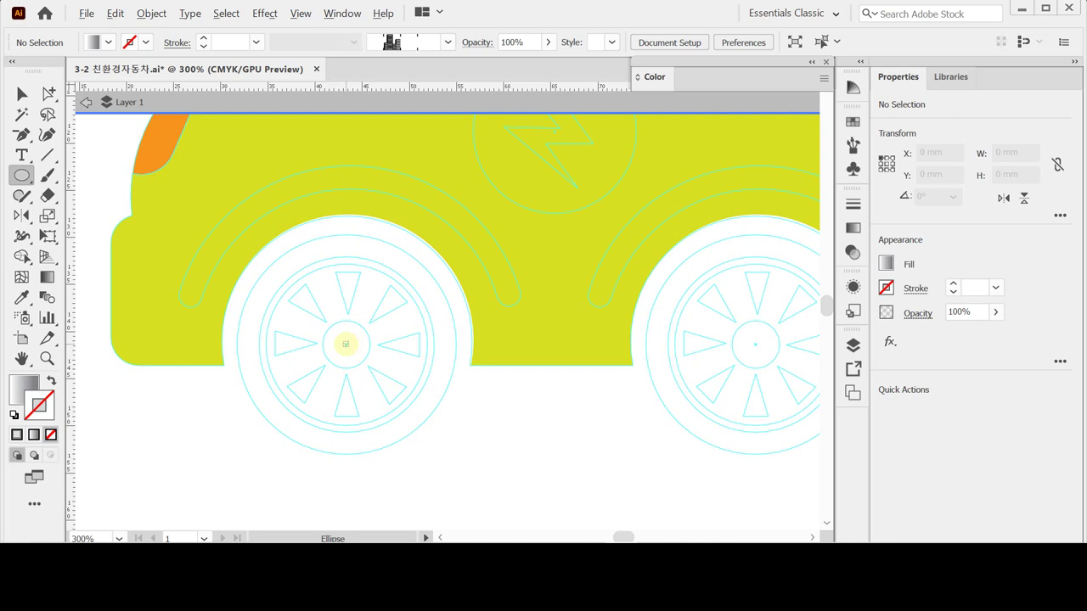
{"action": "left_click_drag", "start_coordinate": [346, 344], "coordinate": [456, 436]}
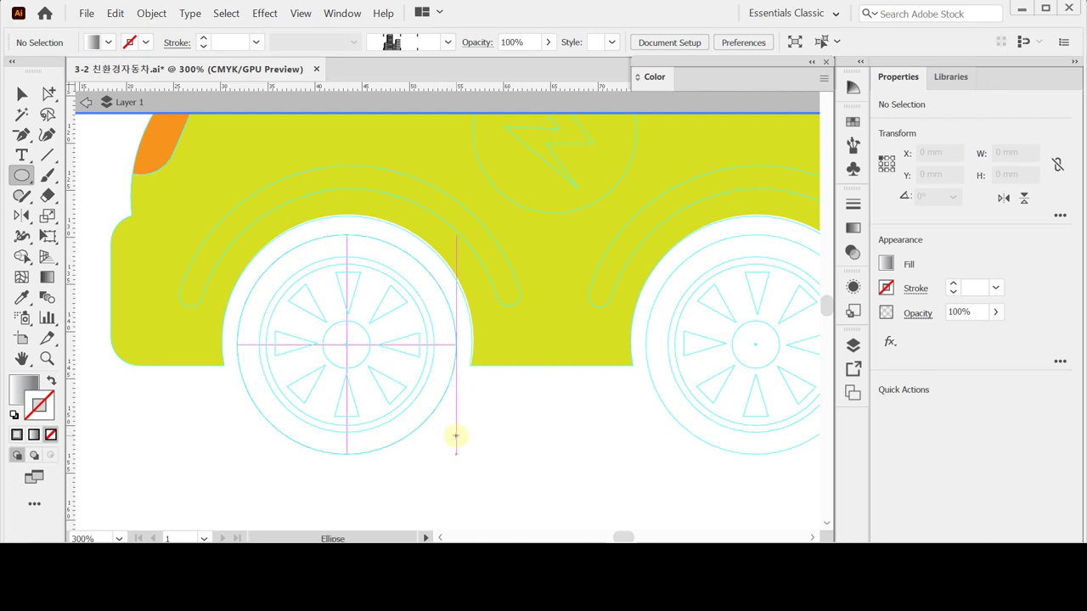
{"action": "left_click_drag", "start_coordinate": [456, 435], "coordinate": [456, 436]}
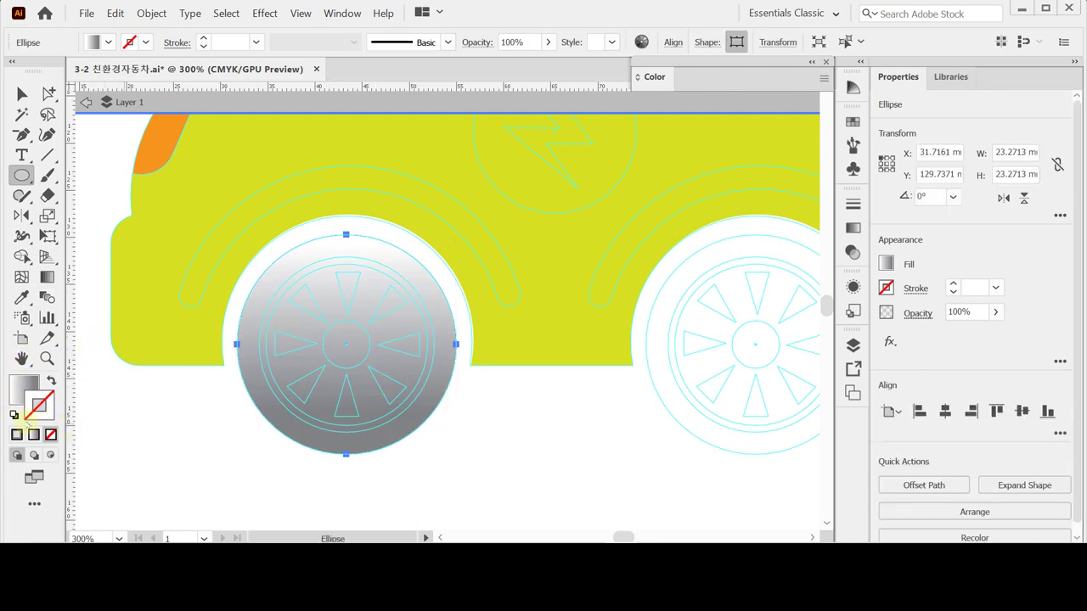
- Give the rear tire circle a black fill with no stroke
{"action": "left_click", "coordinate": [14, 415]}
{"action": "left_click", "coordinate": [50, 383]}
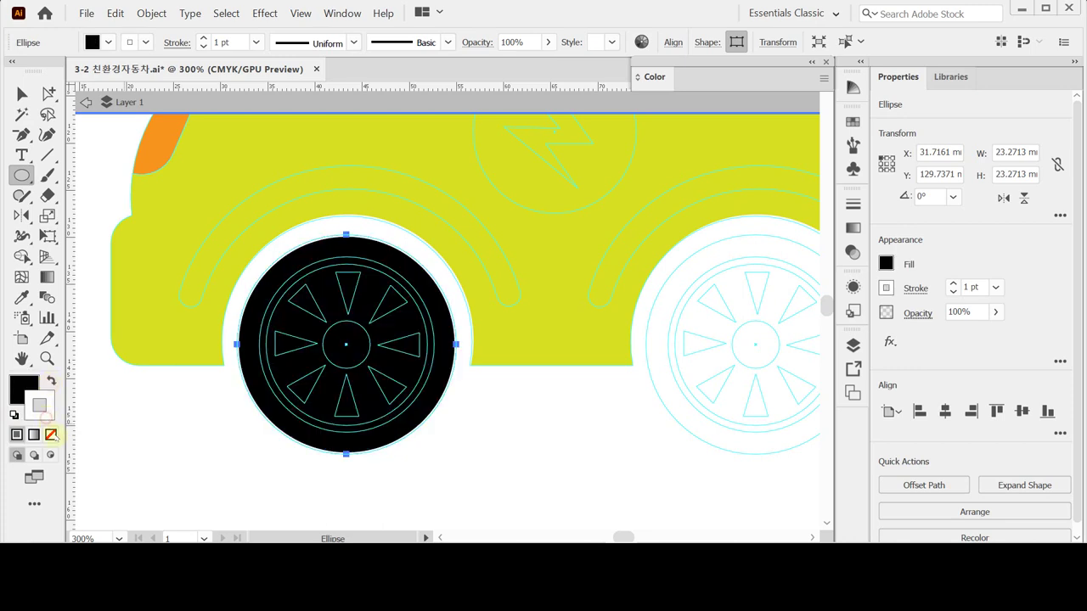
{"action": "left_click", "coordinate": [51, 435]}
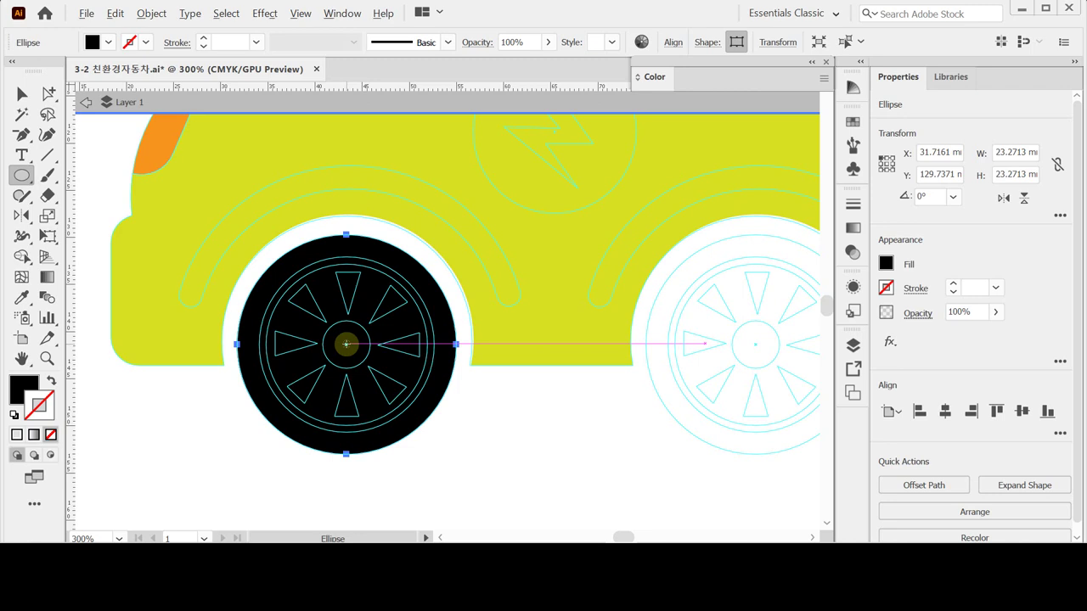
- Draw a concentric circle about 18.6 mm across inside the black tire and fill it white
{"action": "left_click_drag", "start_coordinate": [346, 344], "coordinate": [433, 417]}
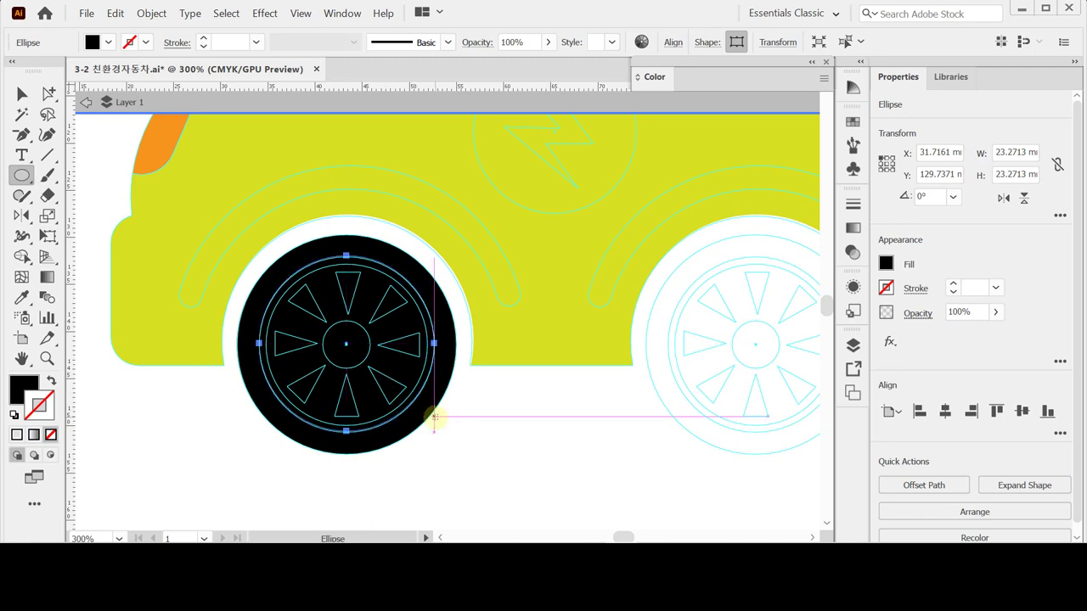
{"action": "left_click", "coordinate": [18, 394]}
{"action": "left_click", "coordinate": [663, 193]}
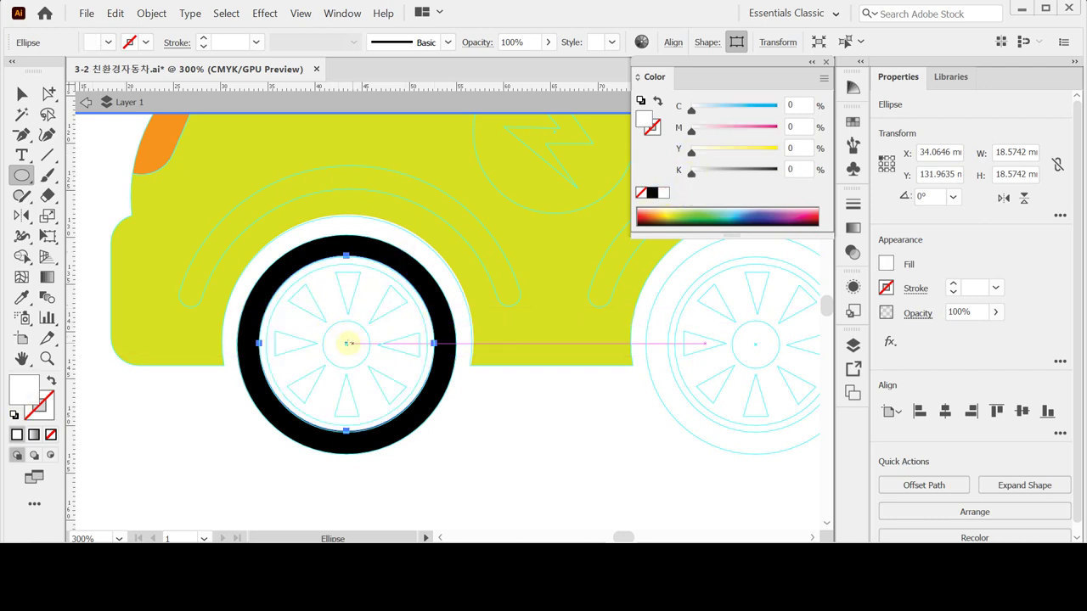
- Draw a smaller circle about 13 mm across from the center of the rear wheel
{"action": "left_click_drag", "start_coordinate": [345, 343], "coordinate": [401, 381]}
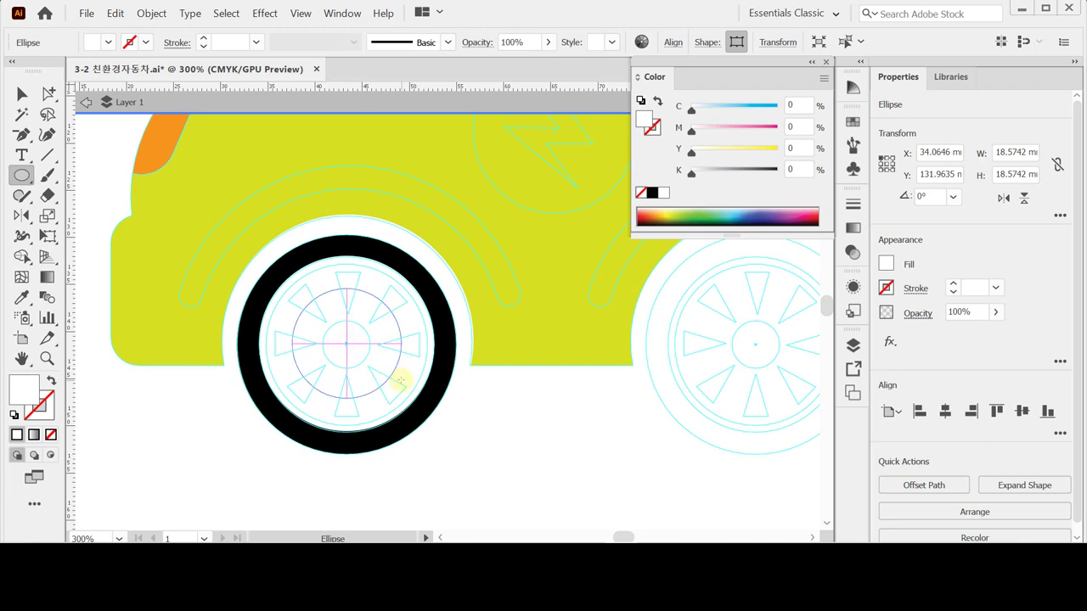
{"action": "left_click_drag", "start_coordinate": [401, 382], "coordinate": [408, 384]}
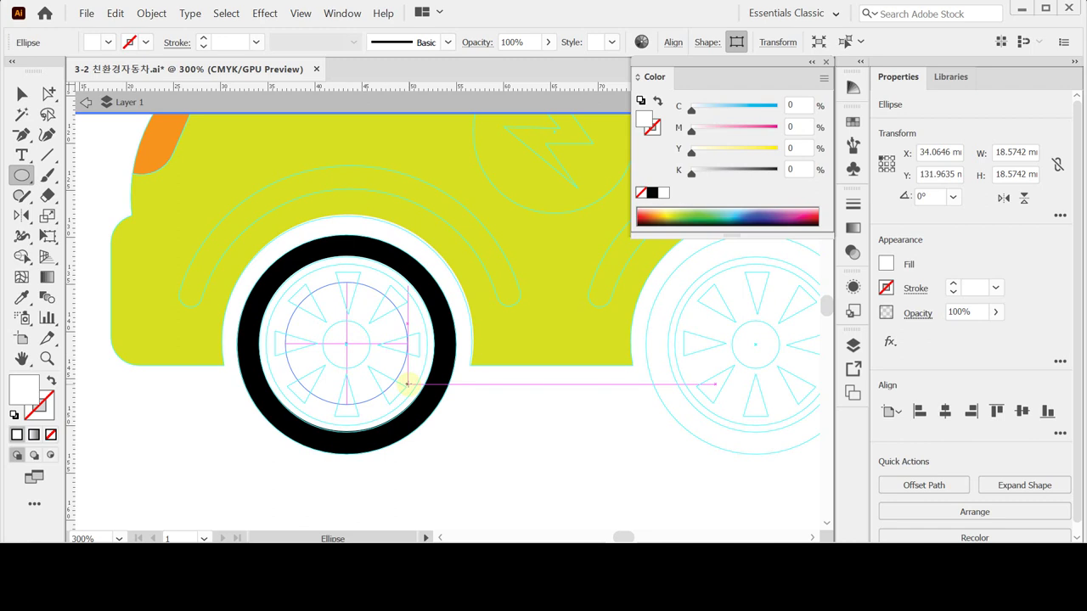
{"action": "left_click_drag", "start_coordinate": [407, 384], "coordinate": [407, 384]}
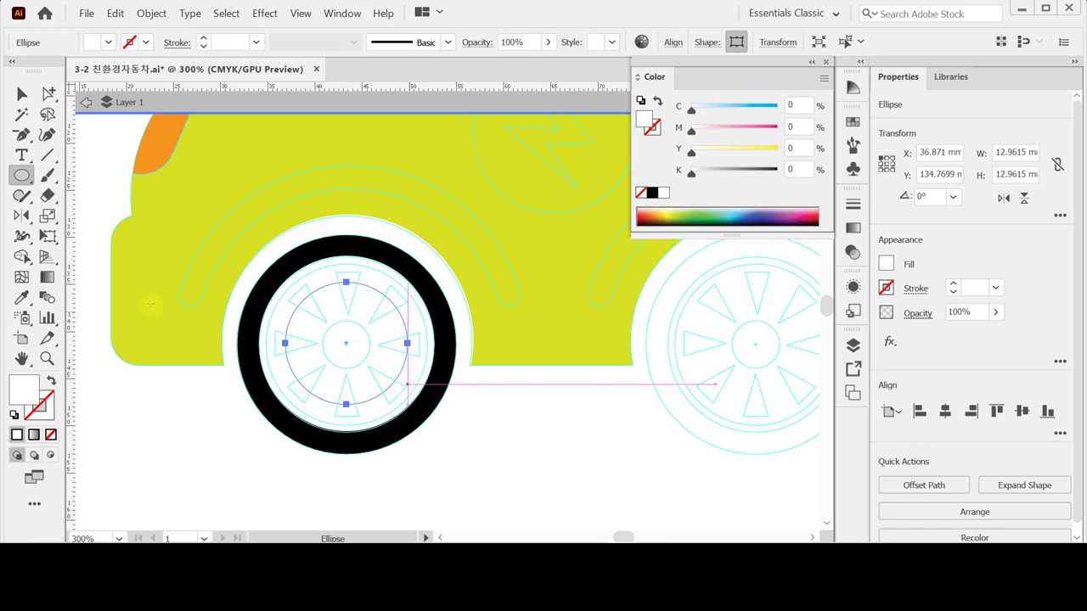
{"action": "mouse_move", "coordinate": [144, 291]}
{"action": "left_mouse_down"}
{"action": "mouse_move", "coordinate": [311, 317]}
{"action": "mouse_move", "coordinate": [323, 362]}
{"action": "left_mouse_up"}
{"action": "left_click_drag", "start_coordinate": [221, 200], "coordinate": [241, 230]}
{"action": "left_click_drag", "start_coordinate": [331, 290], "coordinate": [238, 220]}
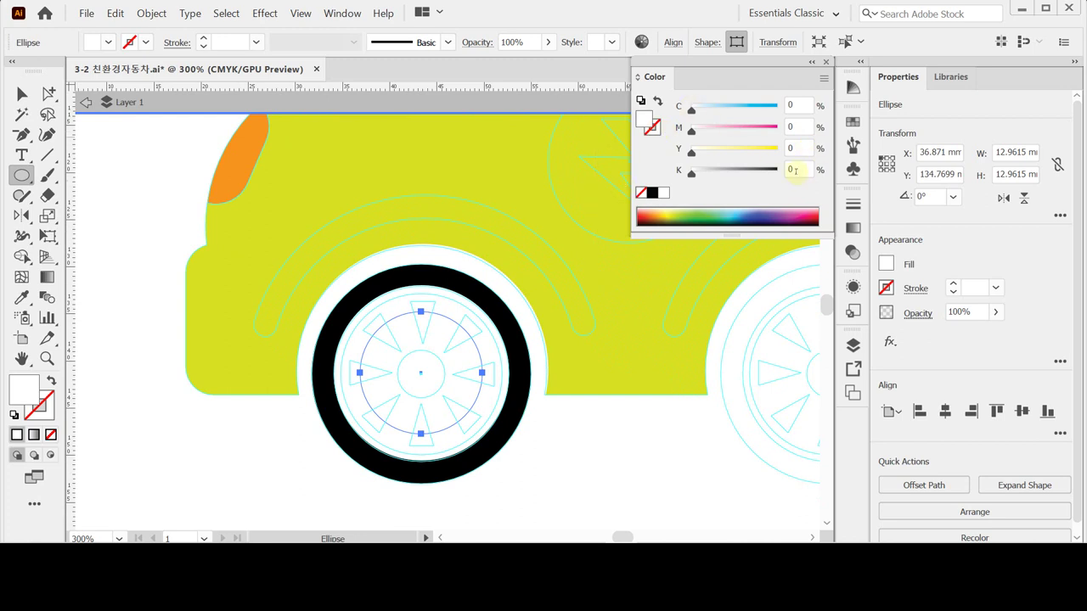
- Set the small wheel circle's fill to K 50%
{"action": "left_click", "coordinate": [798, 169]}
{"action": "type", "text": "50"}
{"action": "key", "text": "Return"}
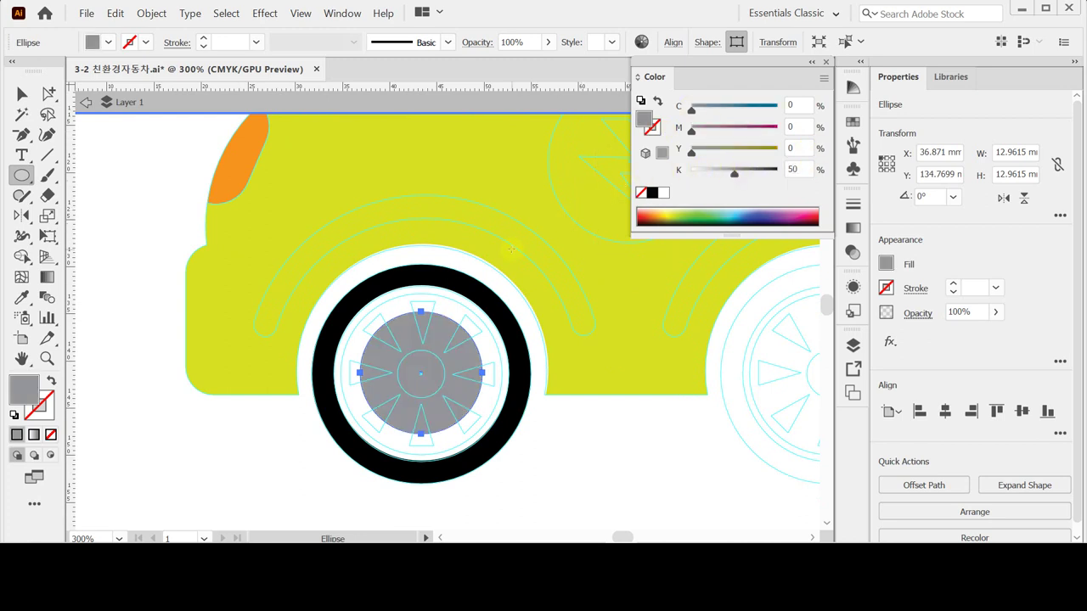
- Replace the small gray circle with a larger concentric one that reaches the wheel's inner rim outline
{"action": "key", "text": "ctrl"}
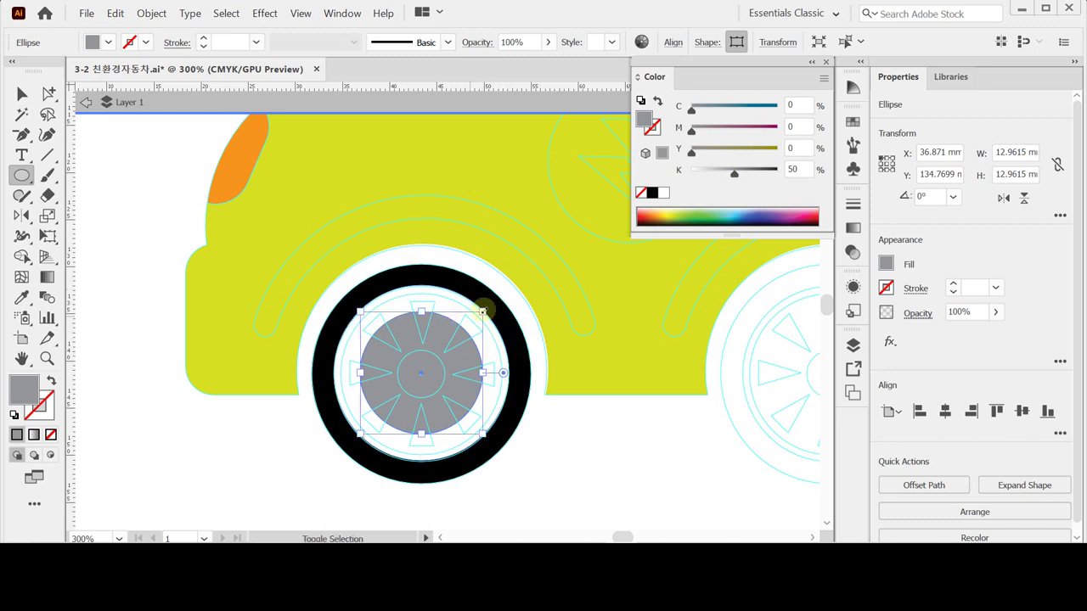
{"action": "key", "text": "Delete"}
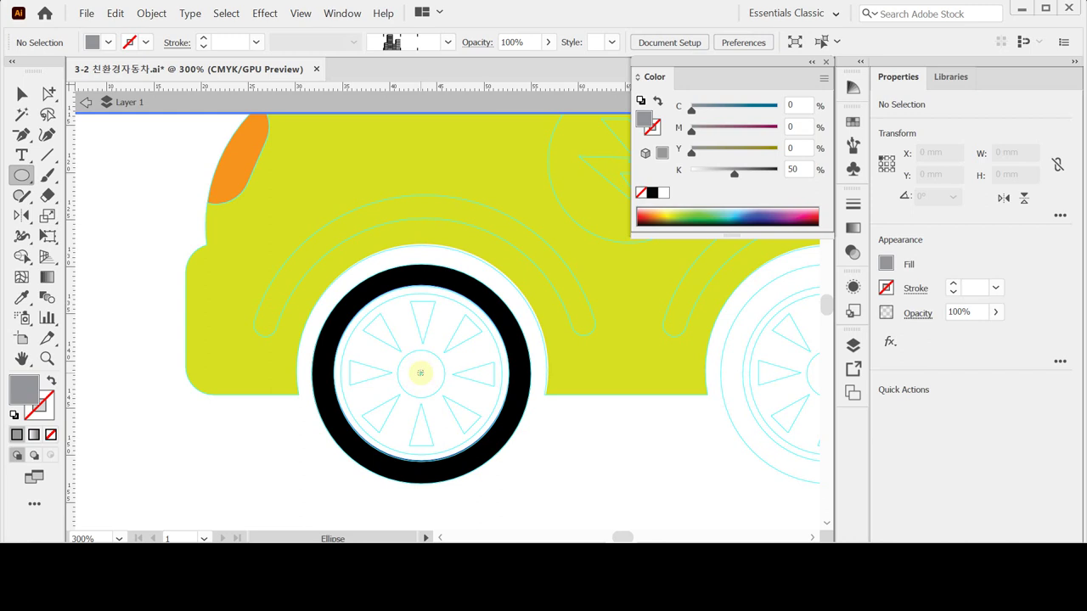
{"action": "left_click_drag", "start_coordinate": [421, 372], "coordinate": [499, 432]}
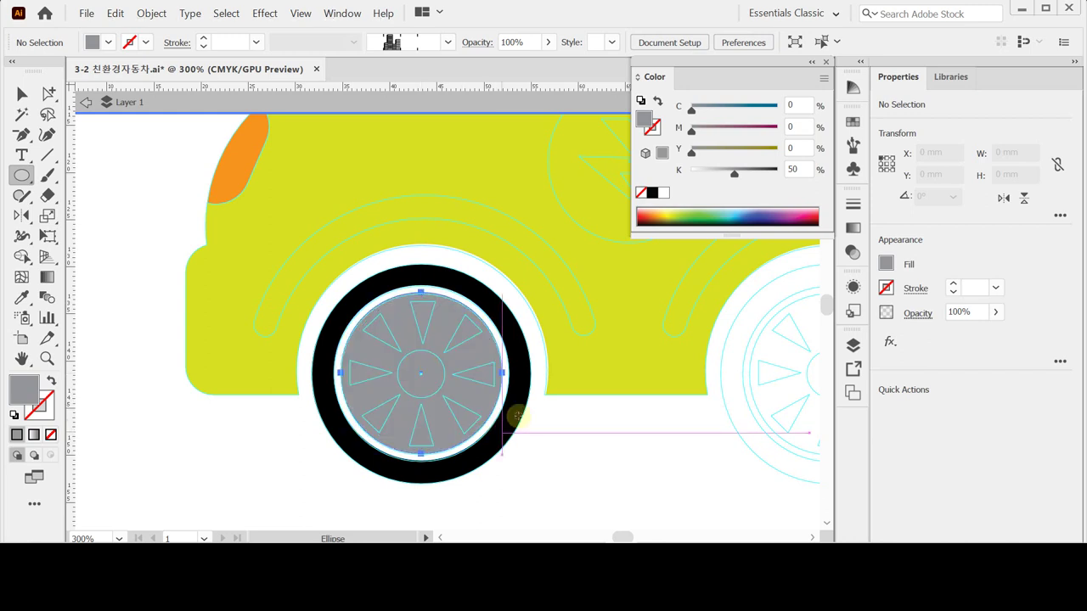
- Draw a hub circle about 5 mm across from the rear wheel's center and fill it white
{"action": "left_click_drag", "start_coordinate": [421, 374], "coordinate": [444, 390]}
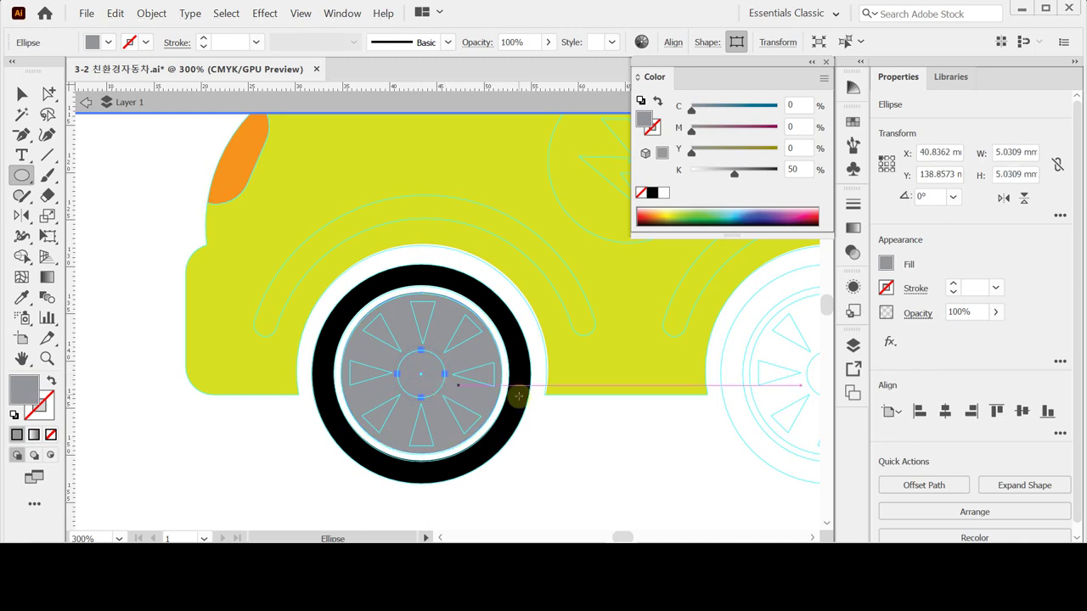
{"action": "left_click", "coordinate": [663, 194]}
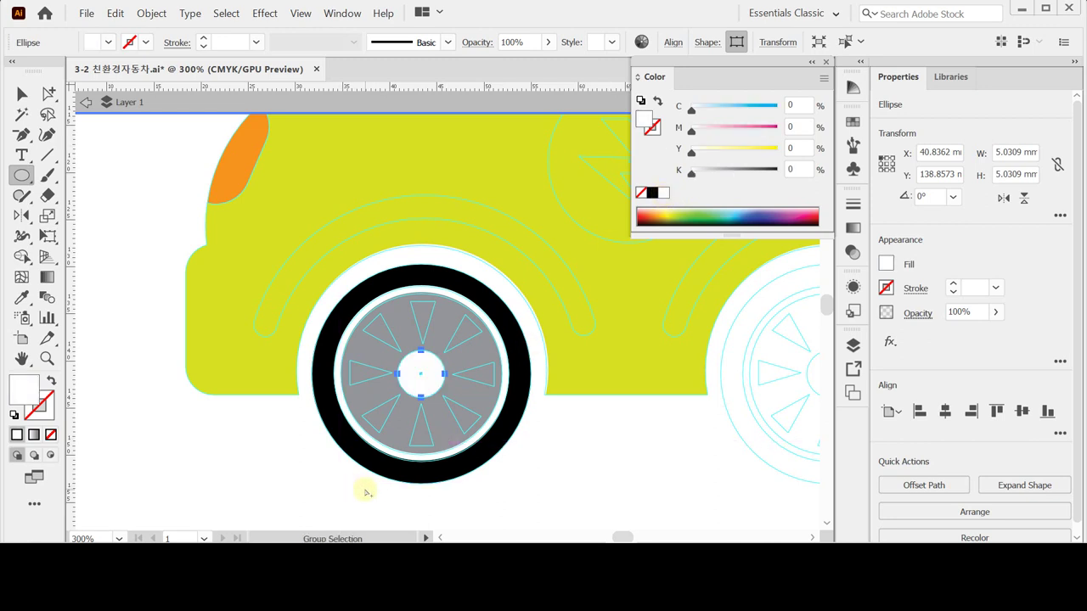
- Align all the rear wheel's circles on their horizontal and vertical centers, leave isolation mode and save the file
{"action": "key", "text": "v"}
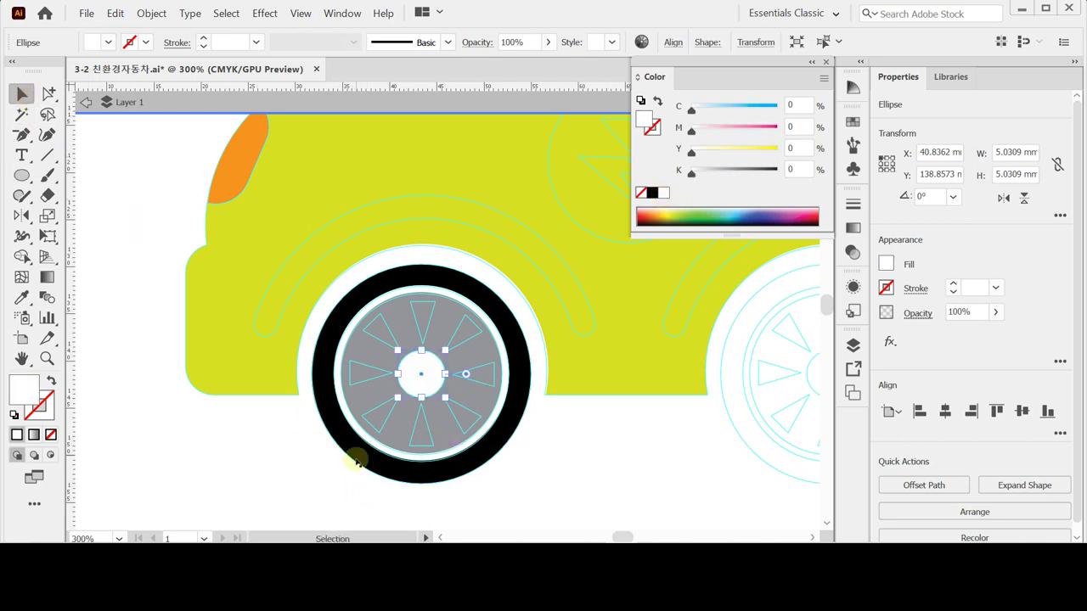
{"action": "left_click", "coordinate": [432, 365], "text": "shift"}
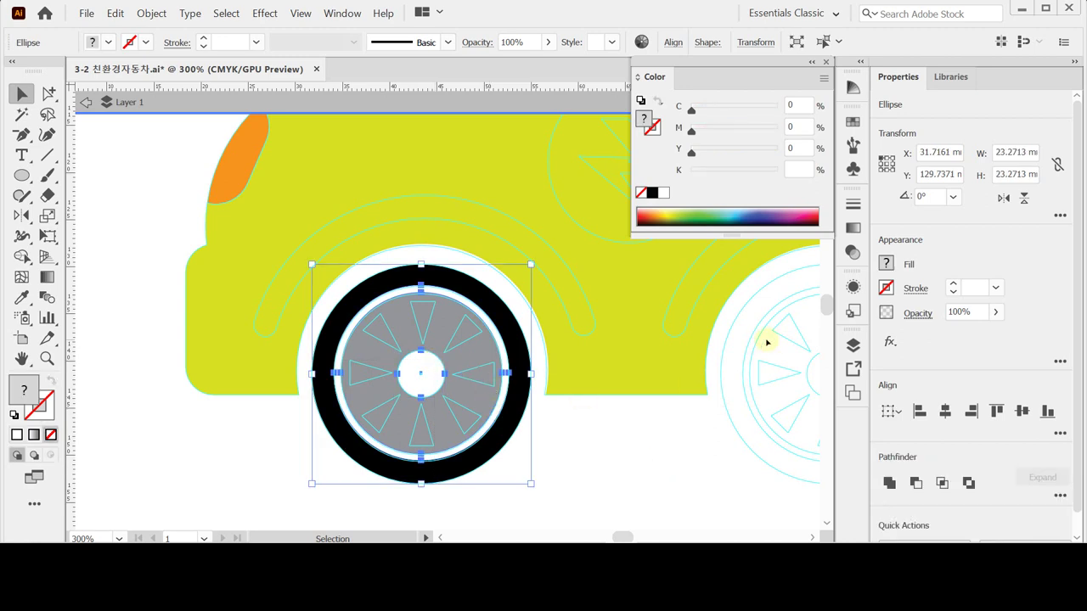
{"action": "left_click", "coordinate": [943, 412]}
{"action": "left_click", "coordinate": [1022, 411]}
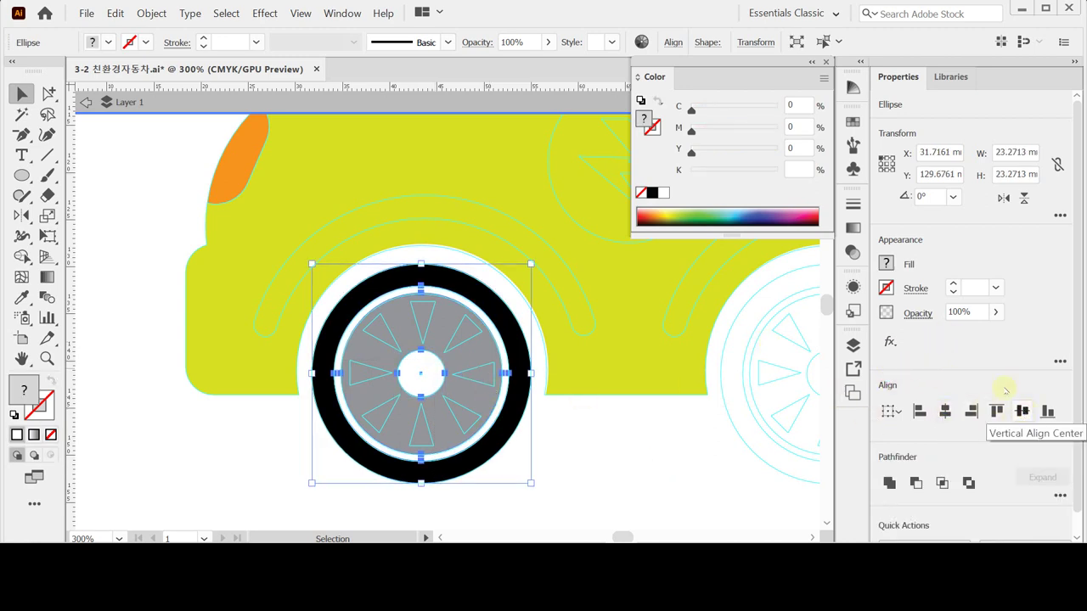
{"action": "left_click", "coordinate": [590, 443]}
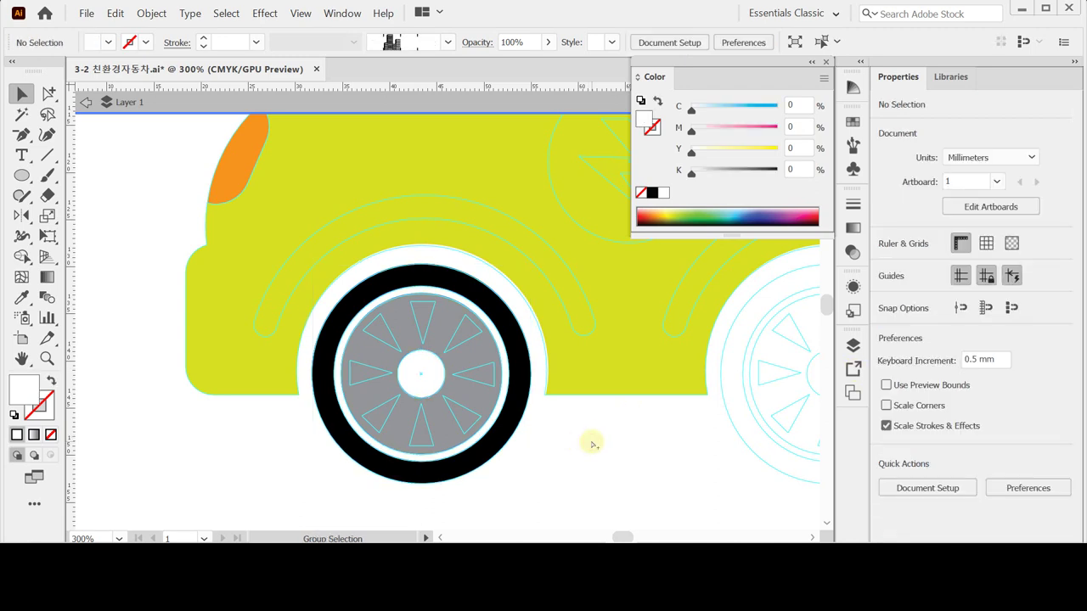
{"action": "key", "text": "Escape"}
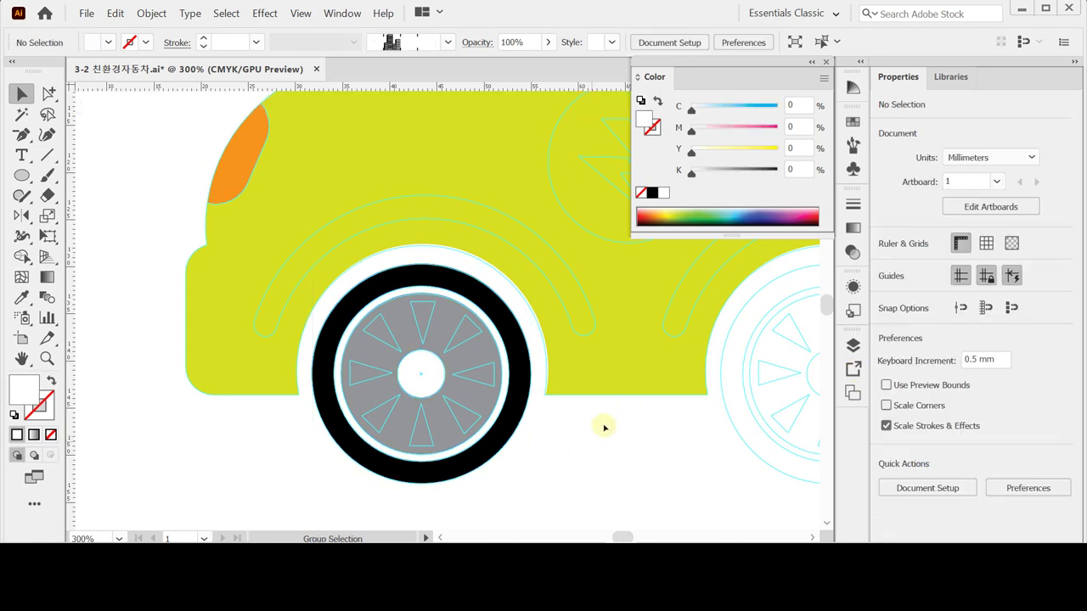
{"action": "key", "text": "ctrl+s"}
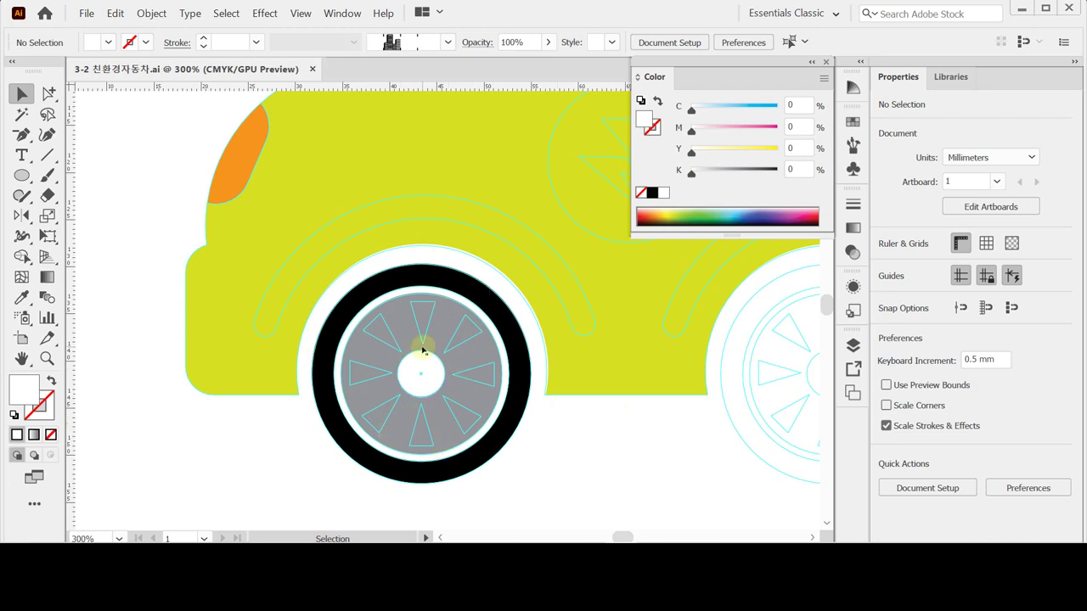
- Create a three-sided polygon with a 3 mm radius over the lower part of the gray wheel disc
{"action": "left_click", "coordinate": [22, 174]}
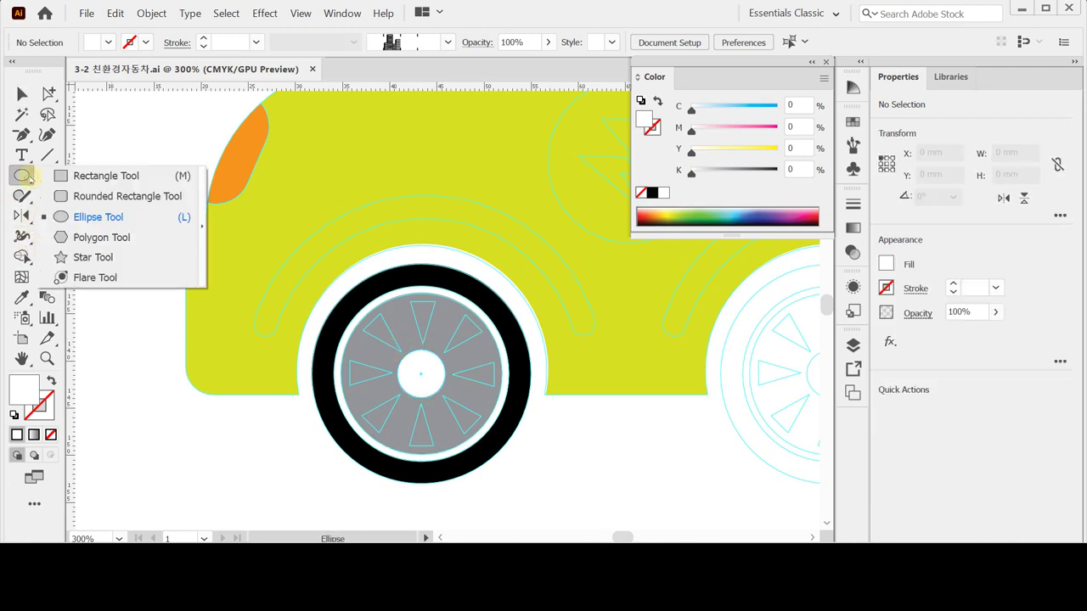
{"action": "left_click", "coordinate": [120, 239]}
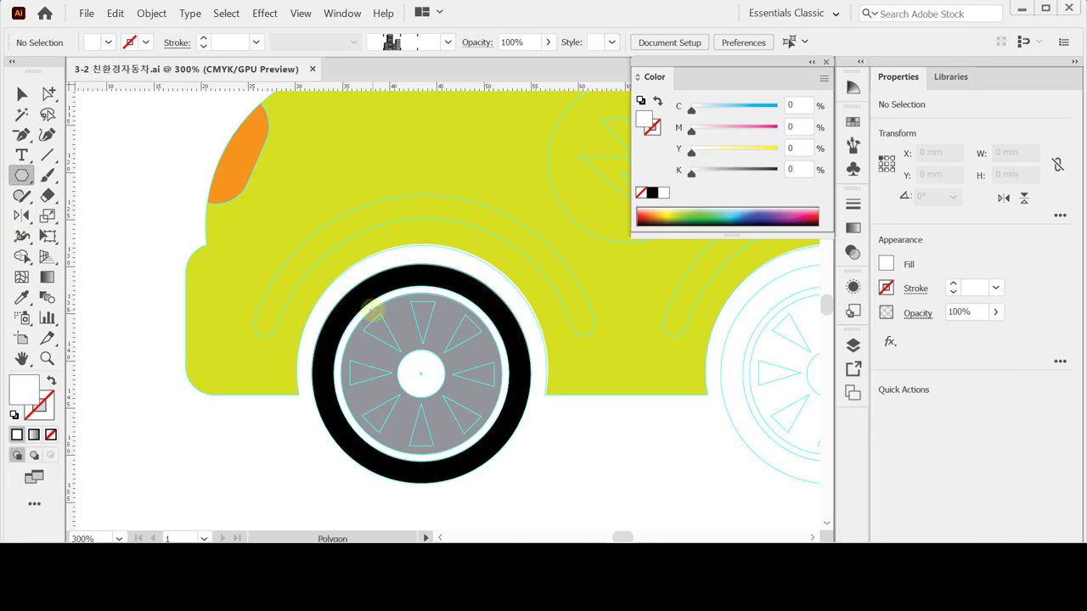
{"action": "scroll", "coordinate": [431, 440], "scroll_direction": "down", "scroll_amount": 3}
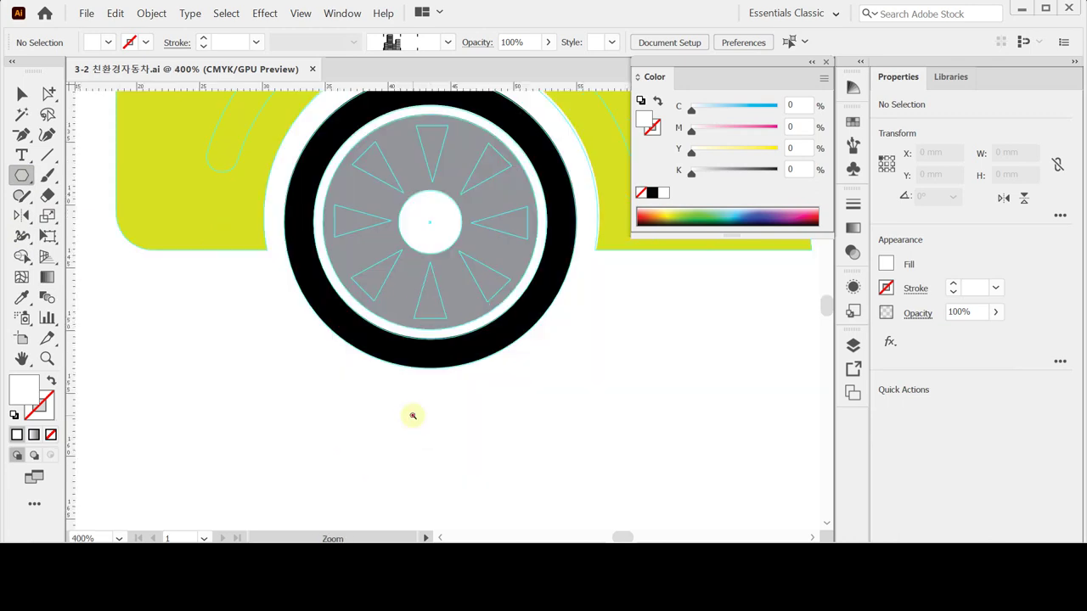
{"action": "scroll", "coordinate": [414, 411], "scroll_direction": "up", "scroll_amount": 2}
{"action": "scroll", "coordinate": [461, 242], "scroll_direction": "up", "scroll_amount": 1}
{"action": "left_click_drag", "start_coordinate": [461, 242], "coordinate": [348, 424]}
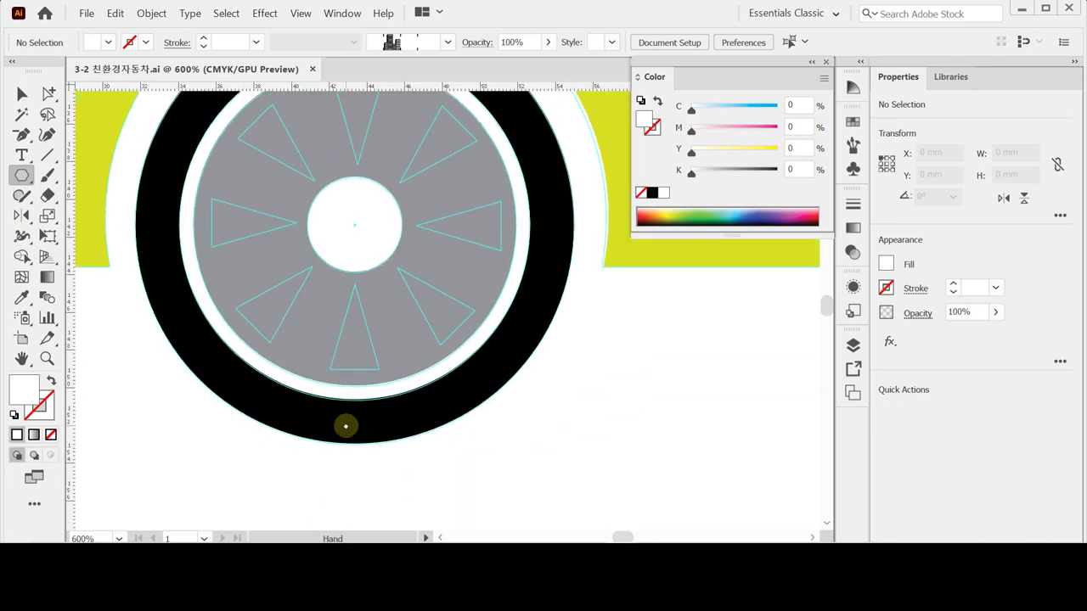
{"action": "left_click", "coordinate": [330, 294]}
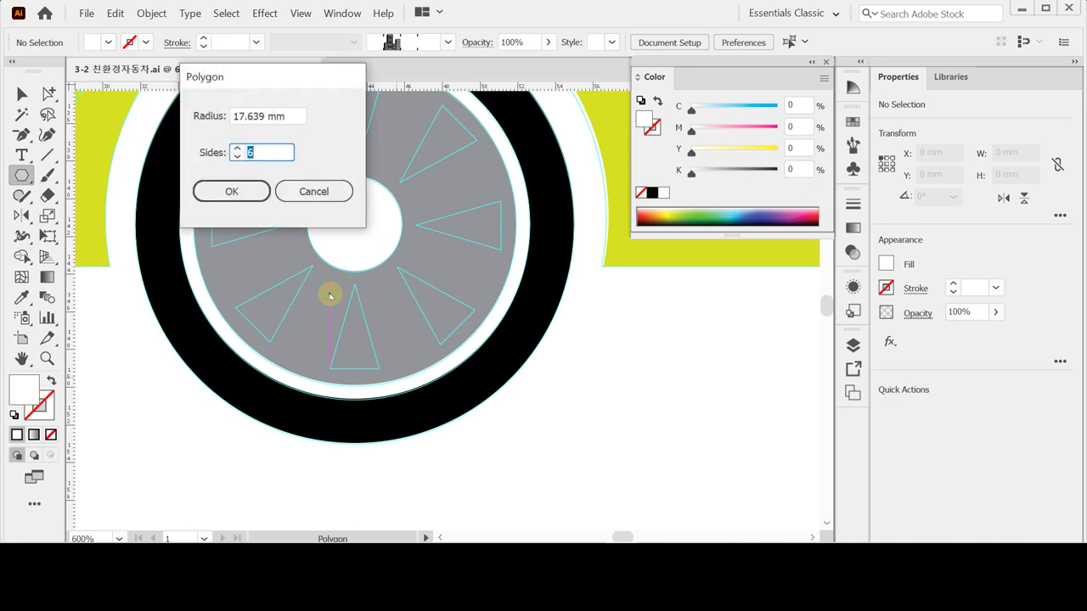
{"action": "key", "text": "Tab"}
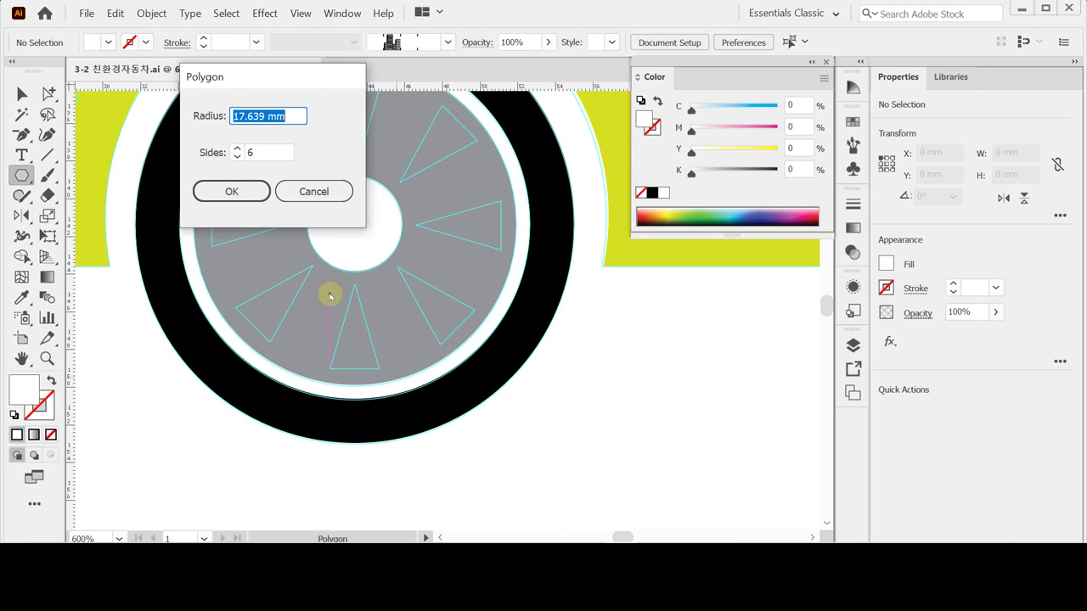
{"action": "type", "text": "3"}
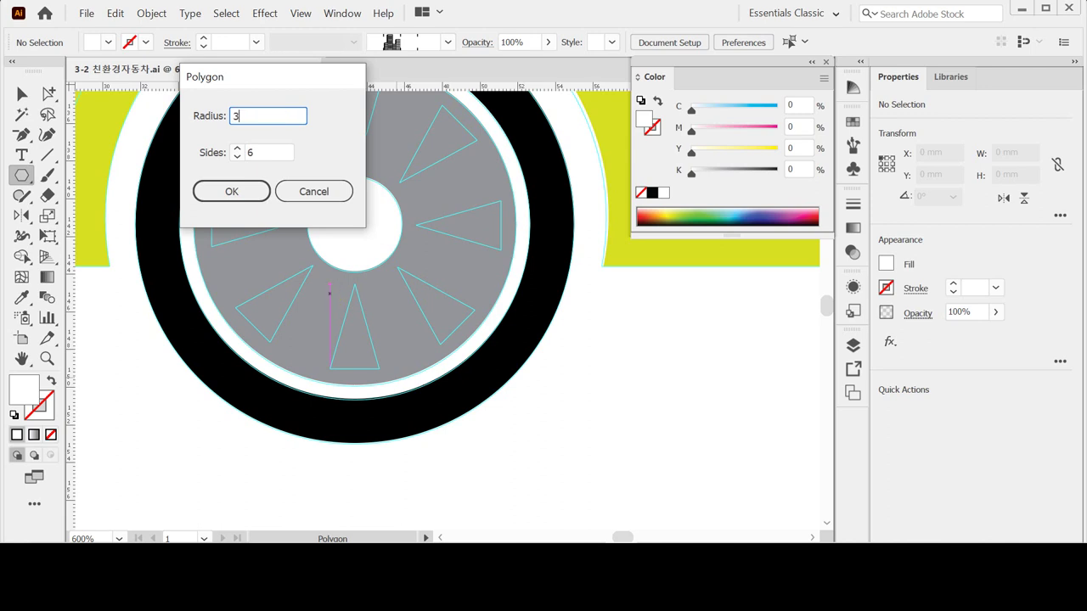
{"action": "key", "text": "Tab"}
{"action": "type", "text": "3"}
{"action": "key", "text": "Return"}
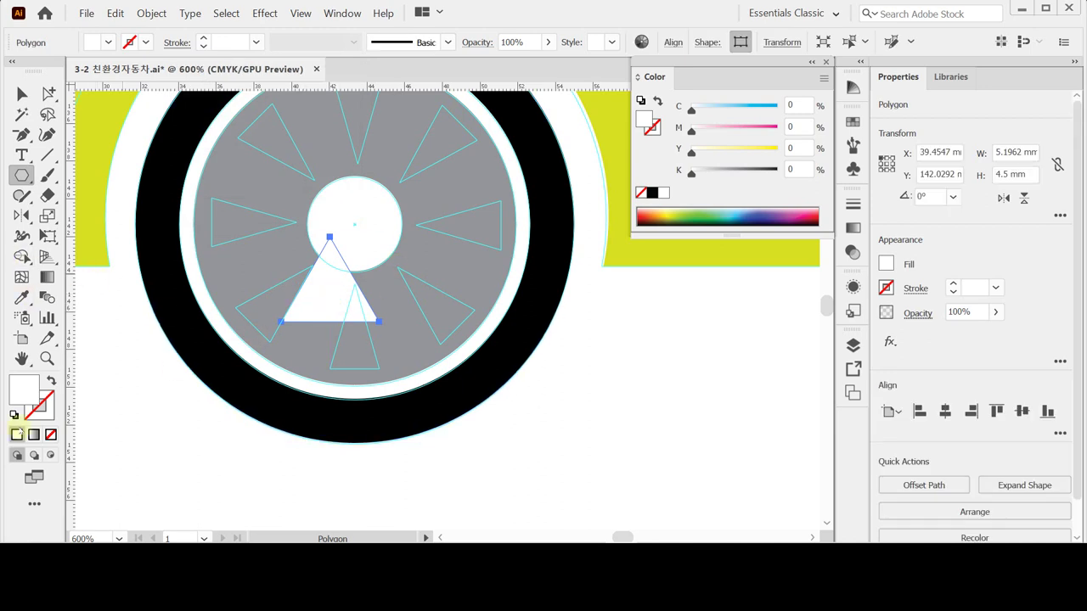
- Fill the triangle black without a stroke and move it so its tip and base match the lowest spoke outline
{"action": "left_click", "coordinate": [14, 415]}
{"action": "left_click", "coordinate": [51, 382]}
{"action": "left_click", "coordinate": [51, 433]}
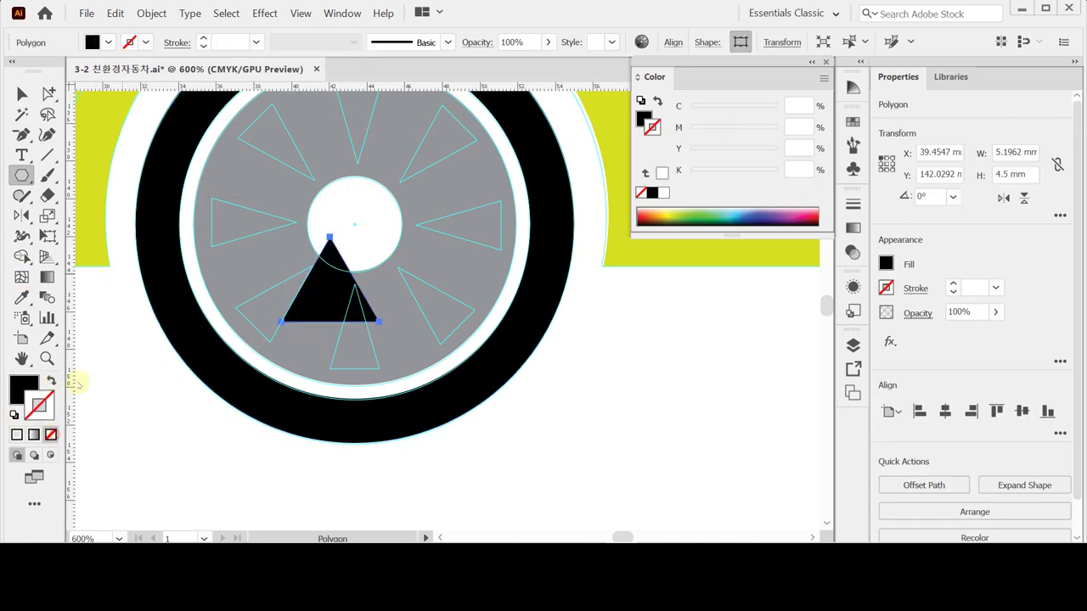
{"action": "left_click_drag", "start_coordinate": [303, 286], "coordinate": [365, 342]}
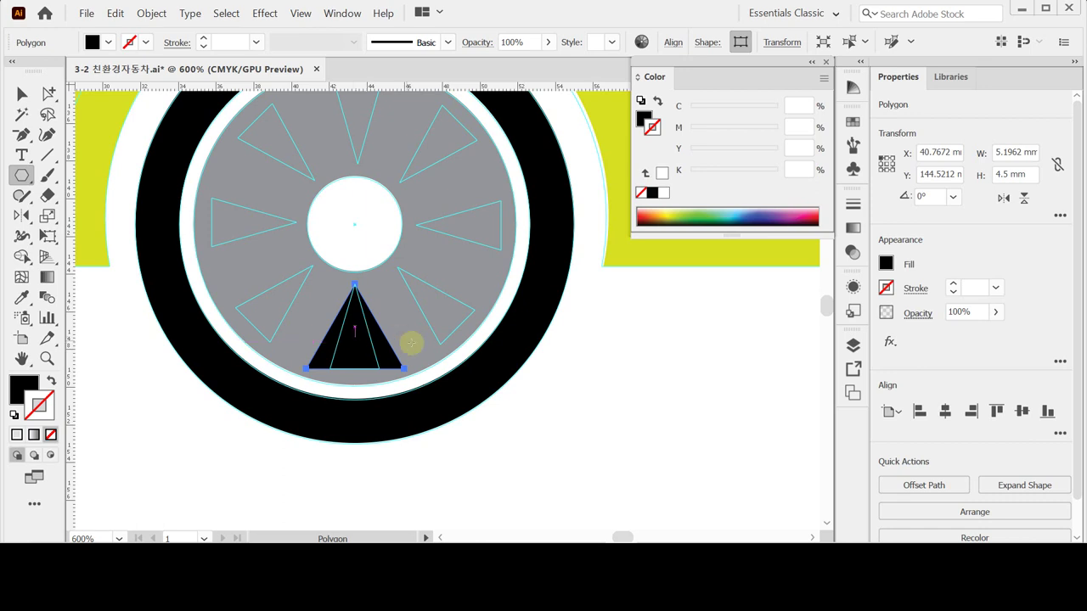
{"action": "key", "text": "ctrl"}
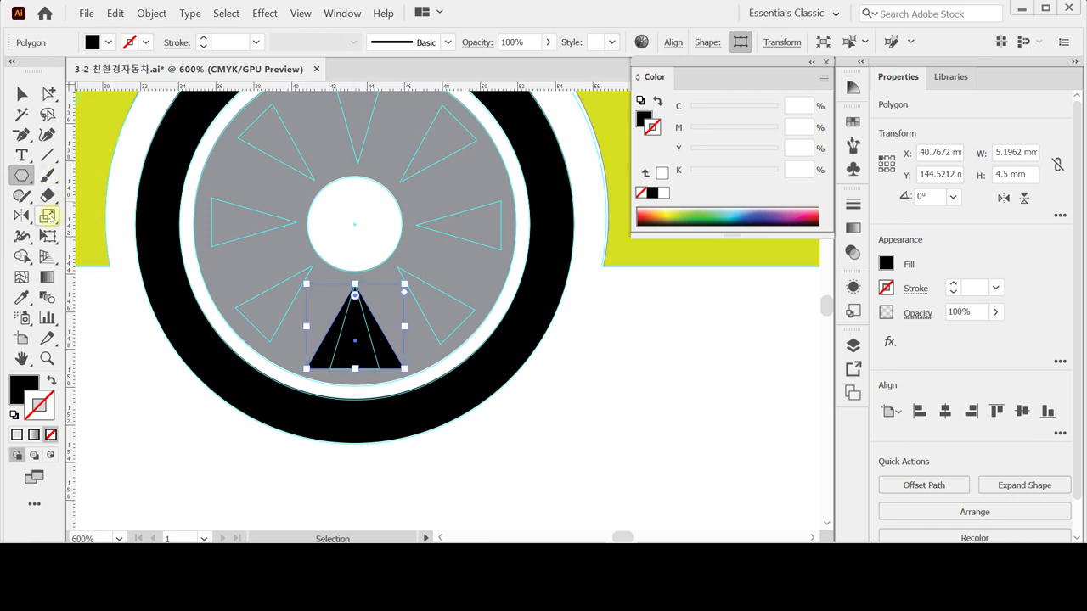
- Scale the black triangle non-uniformly to 50% horizontally and 100% vertically
{"action": "double_click", "coordinate": [48, 217]}
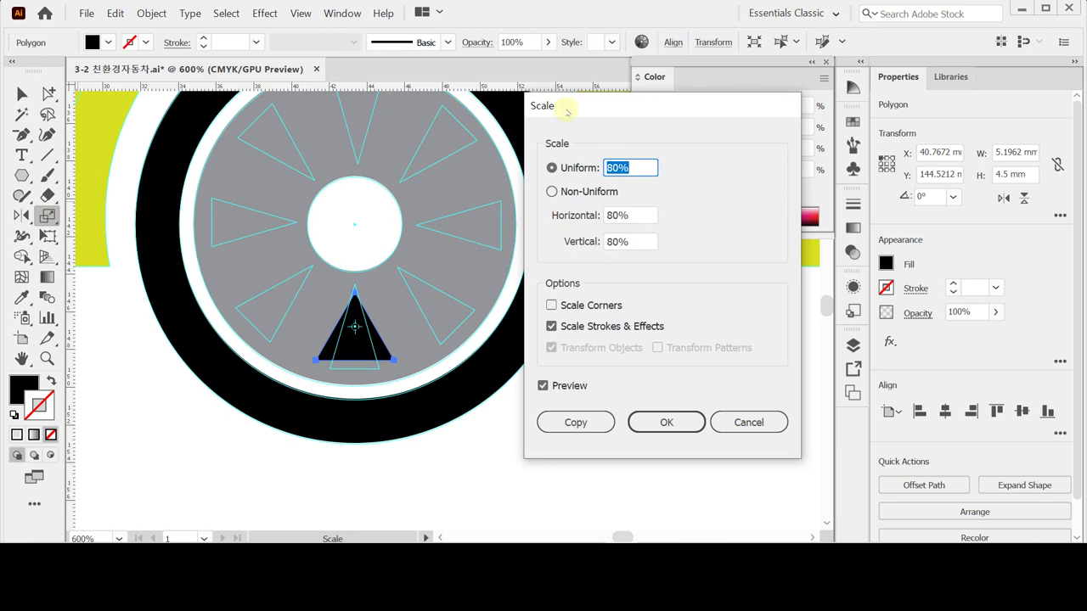
{"action": "left_click_drag", "start_coordinate": [565, 106], "coordinate": [537, 157]}
{"action": "left_click", "coordinate": [556, 242]}
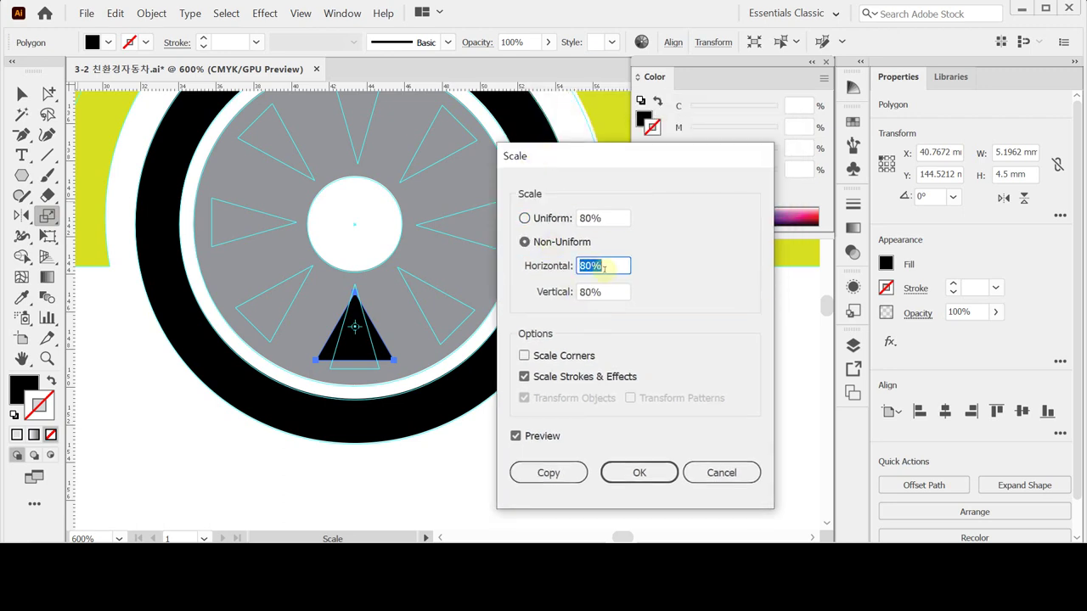
{"action": "type", "text": "50"}
{"action": "key", "text": "Tab"}
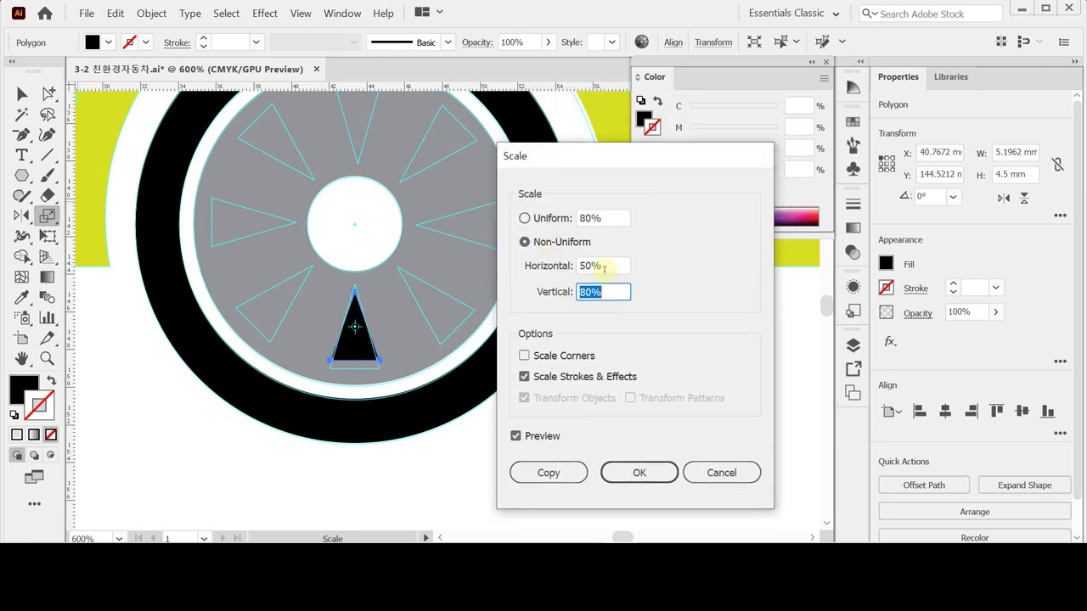
{"action": "type", "text": "100"}
{"action": "key", "text": "Tab"}
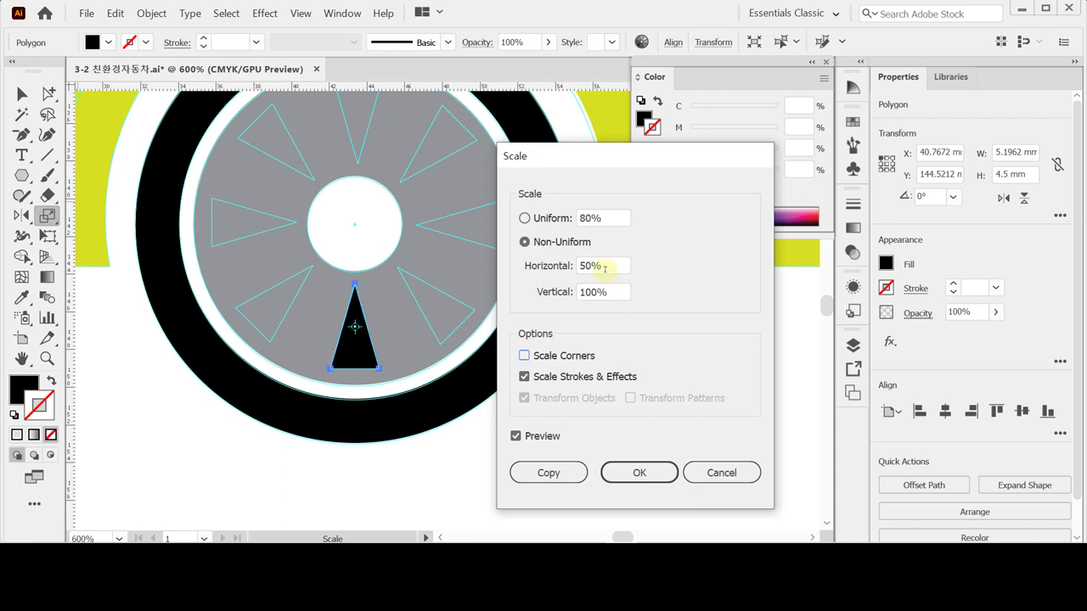
{"action": "left_click", "coordinate": [629, 473]}
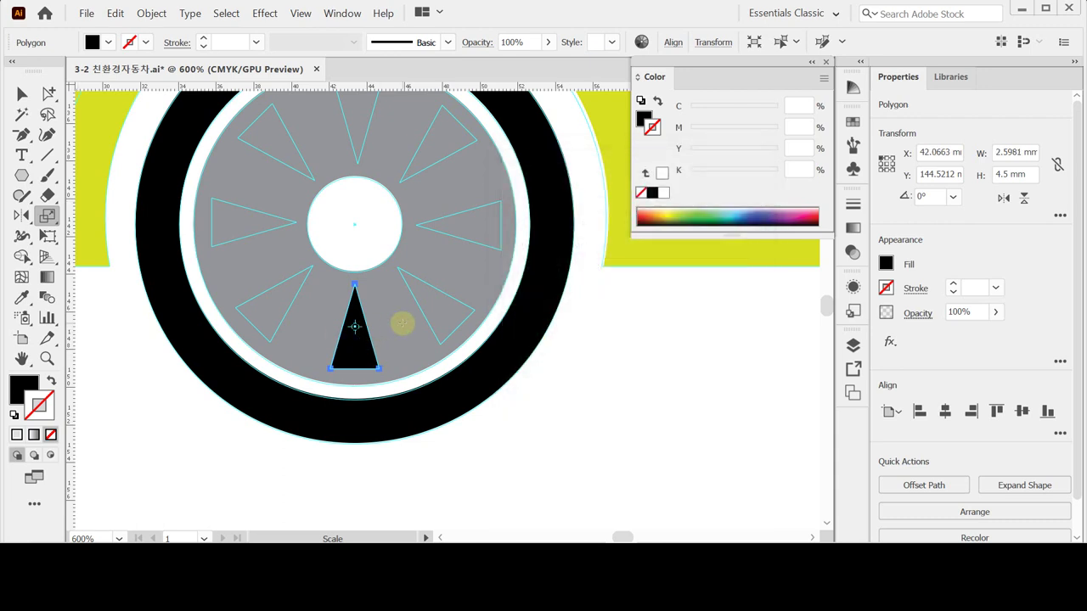
- Try narrowing the black triangle freehand from its side, and restore its full width
{"action": "key", "text": "v"}
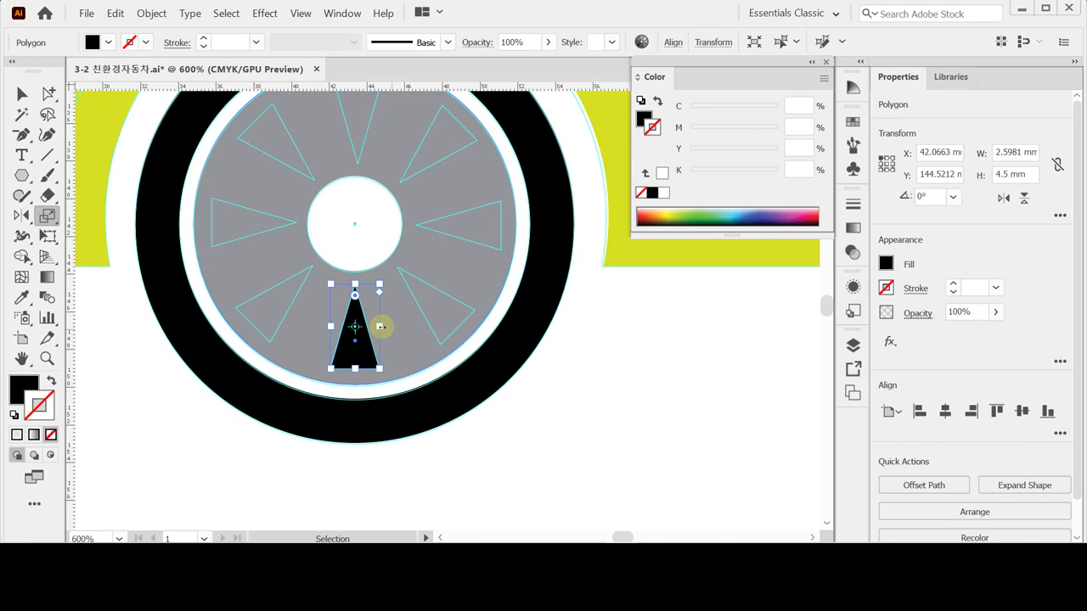
{"action": "left_click_drag", "start_coordinate": [381, 326], "coordinate": [356, 324]}
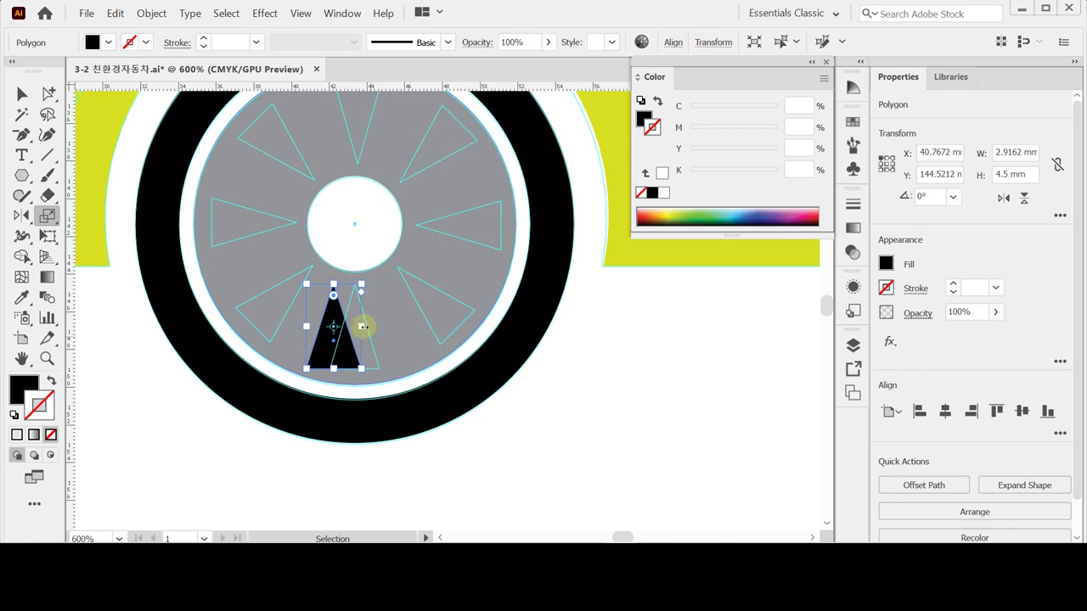
{"action": "left_click_drag", "start_coordinate": [363, 326], "coordinate": [430, 332]}
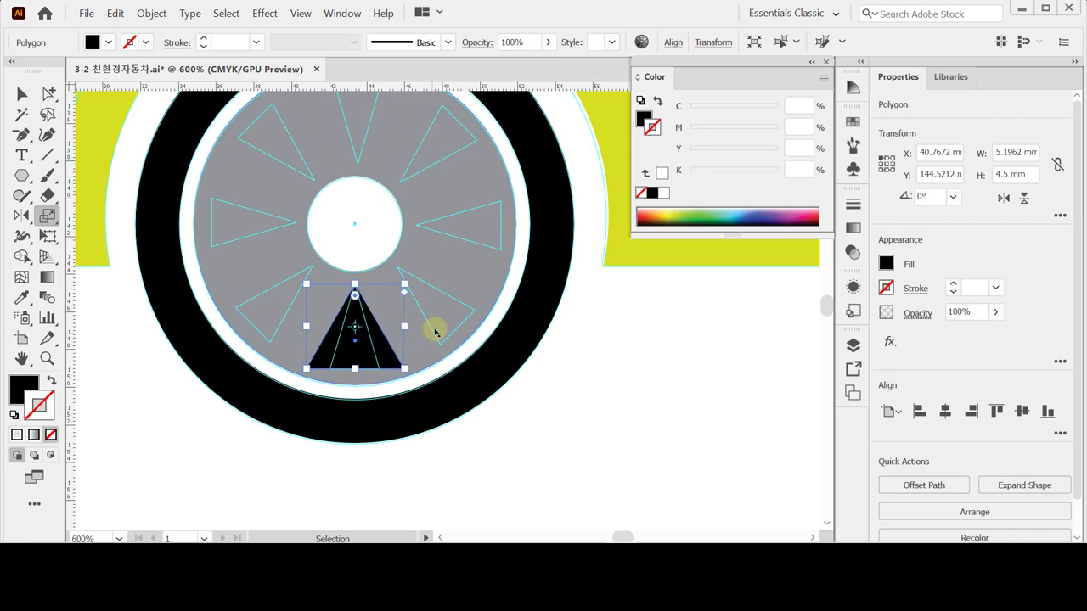
- Narrow the black triangle to the spoke outline with a non-uniform scale of 50% horizontal and 100% vertical
{"action": "double_click", "coordinate": [52, 221]}
{"action": "left_click", "coordinate": [562, 242]}
{"action": "type", "text": "50"}
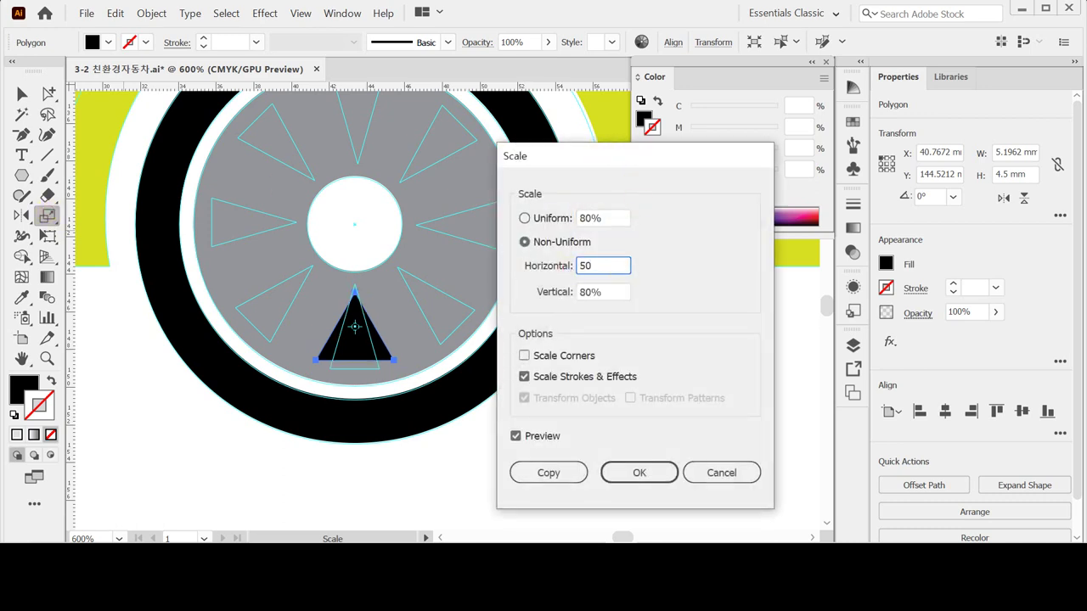
{"action": "key", "text": "Tab"}
{"action": "type", "text": "100"}
{"action": "key", "text": "Return"}
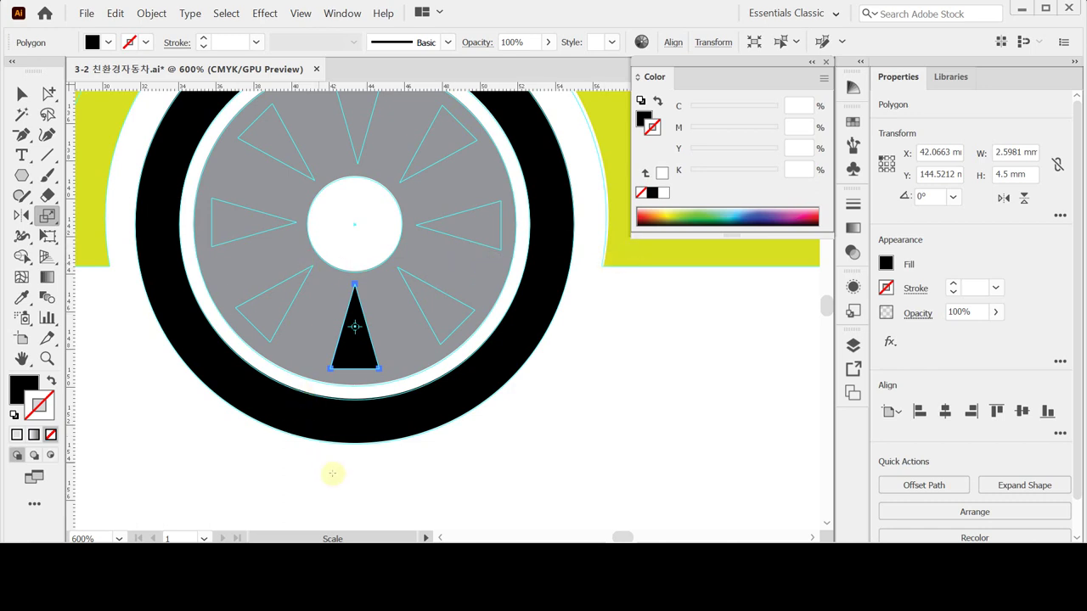
- Align the black triangle and all the wheel's circles on their horizontal centers
{"action": "key", "text": "v"}
{"action": "left_click", "coordinate": [417, 206], "text": "ctrl+shift"}
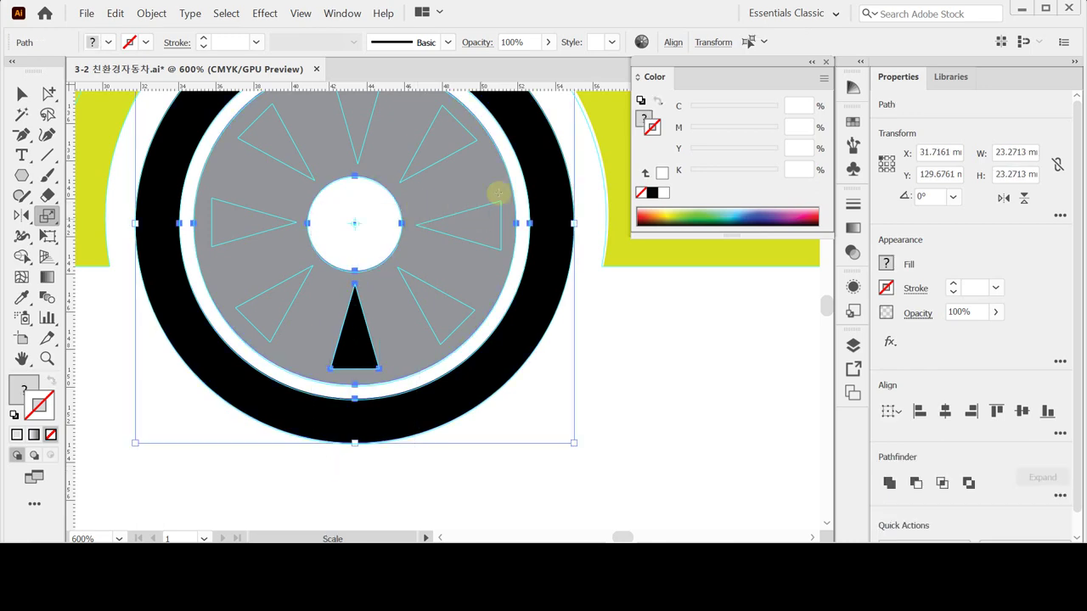
{"action": "left_click", "coordinate": [945, 411]}
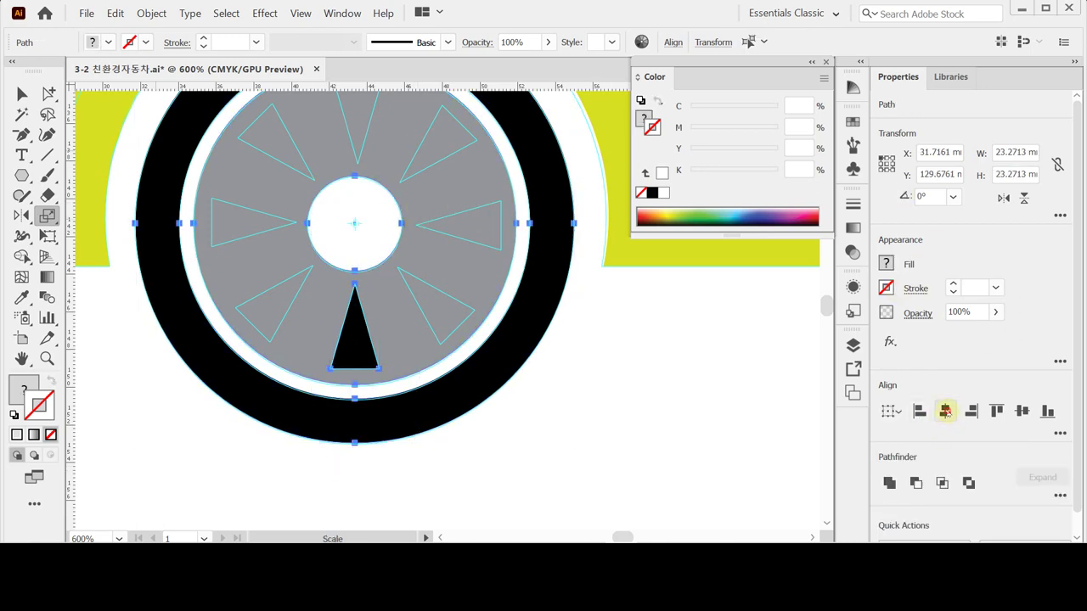
{"action": "left_click", "coordinate": [529, 456], "text": "ctrl"}
- Rotate a copy of the black triangle spoke by 45° around the center of the wheel
{"action": "left_click", "coordinate": [371, 364], "text": "ctrl"}
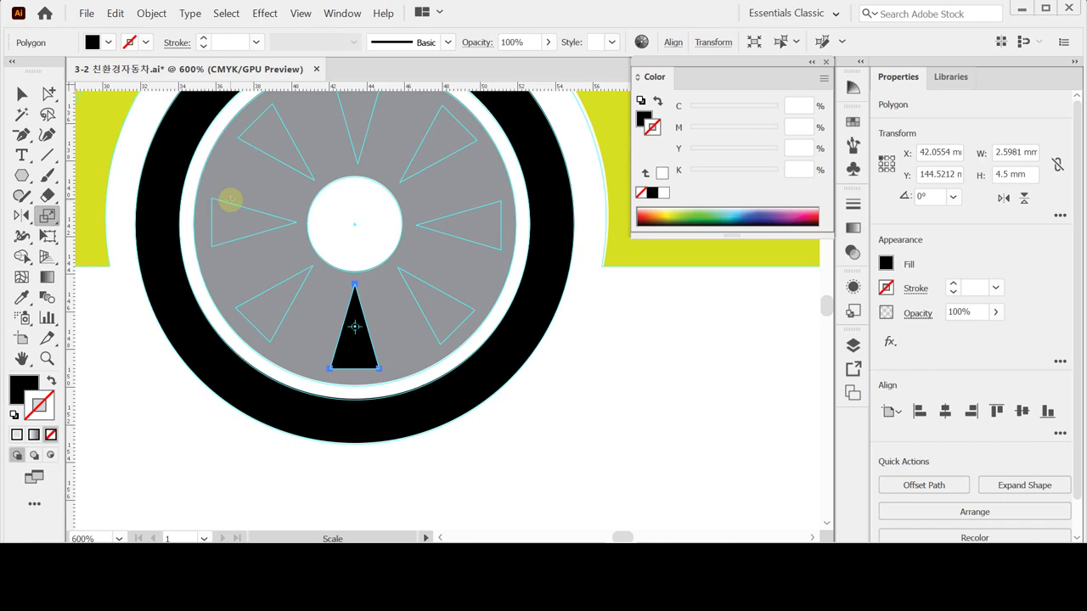
{"action": "left_click_drag", "start_coordinate": [22, 215], "coordinate": [68, 215]}
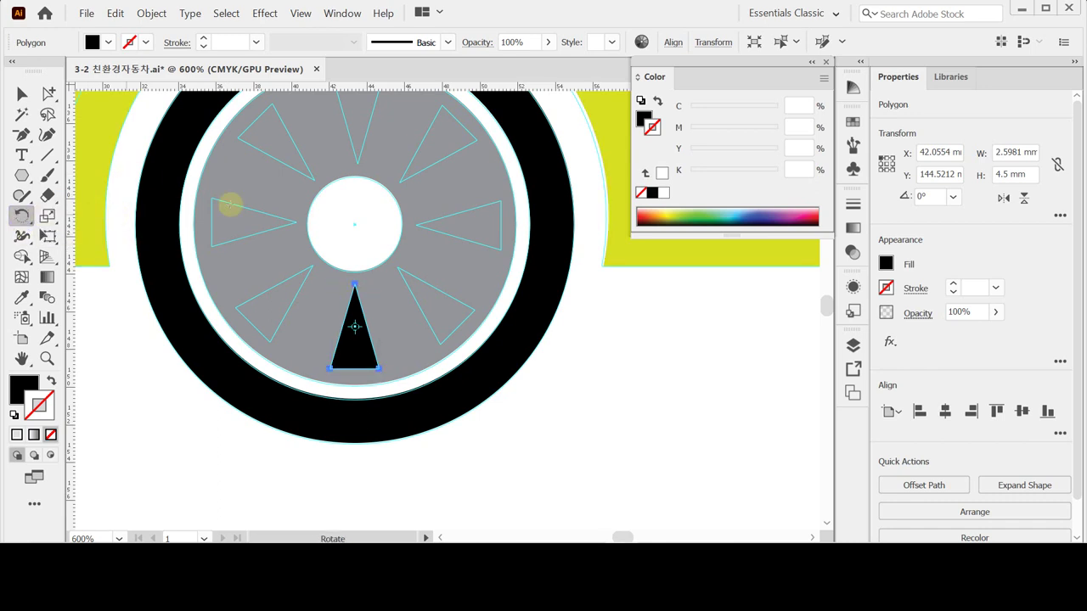
{"action": "key", "text": "r"}
{"action": "scroll", "coordinate": [255, 255], "scroll_direction": "up", "scroll_amount": 2}
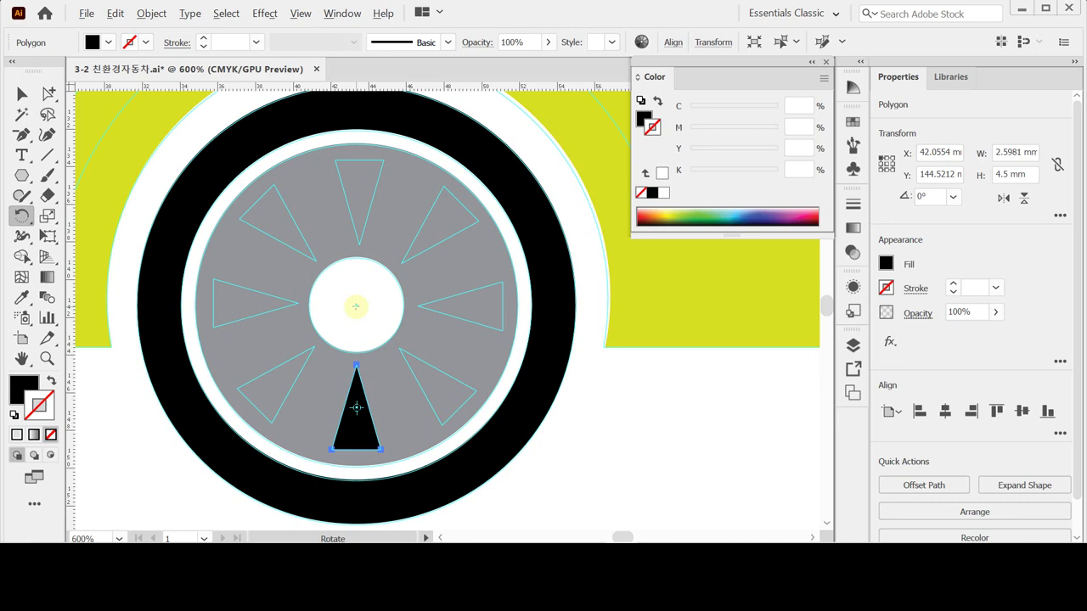
{"action": "left_click", "coordinate": [355, 306], "text": "alt"}
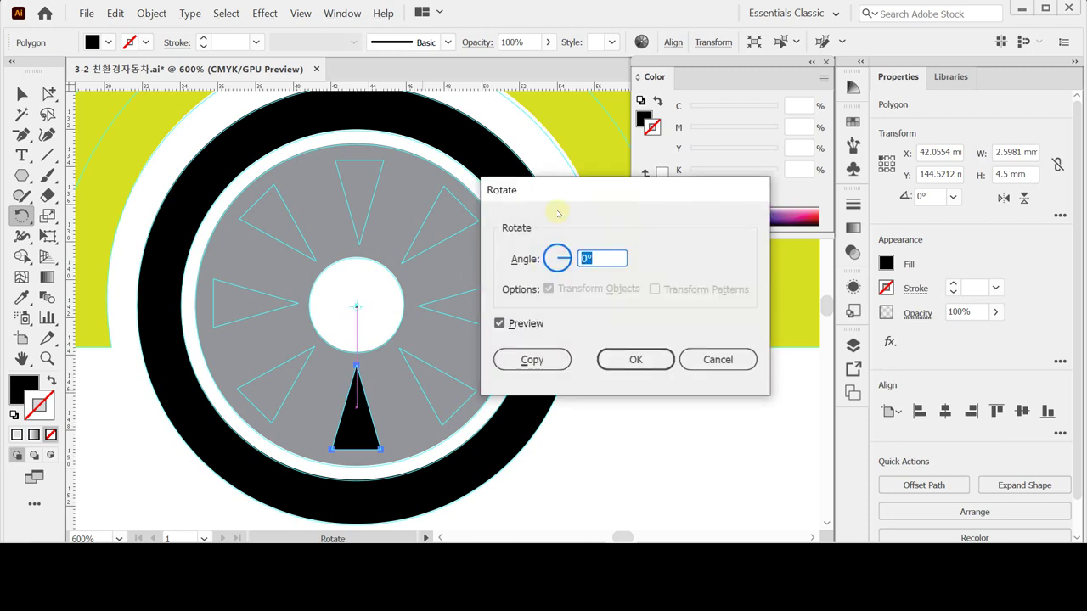
{"action": "type", "text": "45"}
{"action": "key", "text": "Tab"}
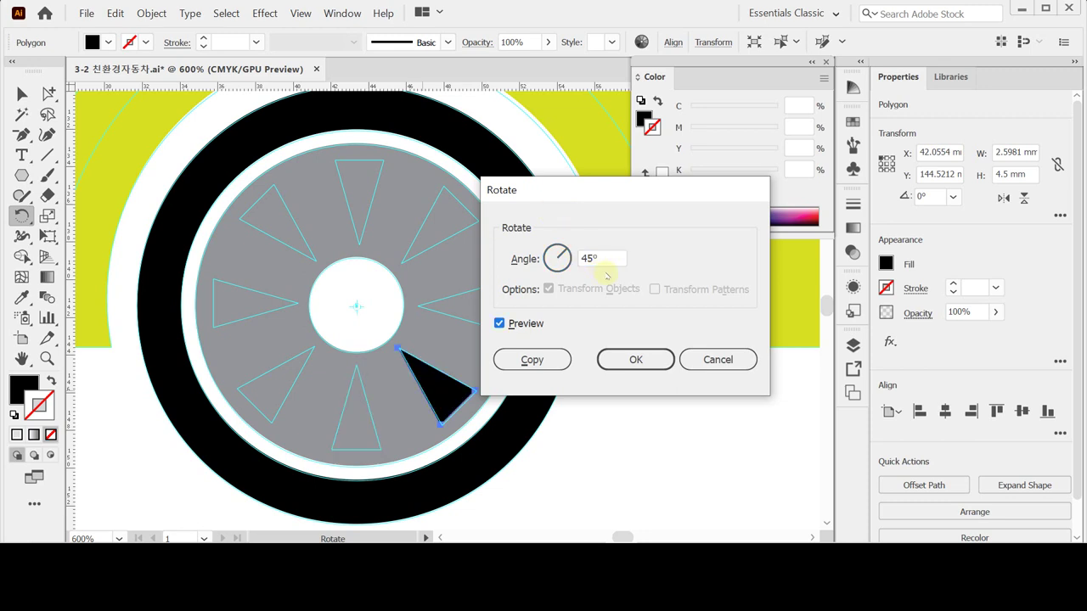
{"action": "left_click", "coordinate": [531, 360]}
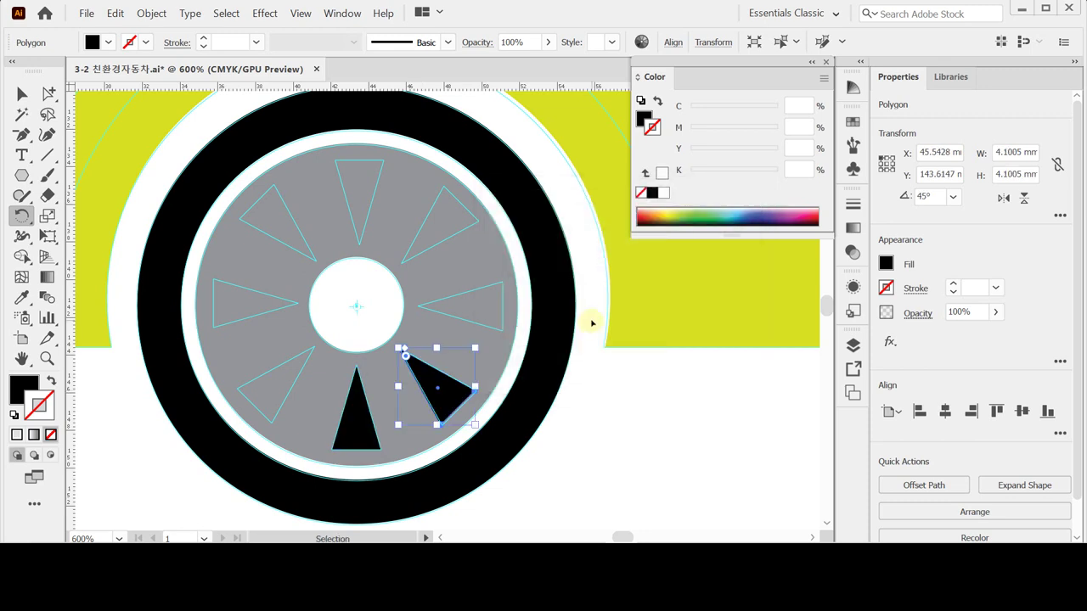
- Repeat the 45° rotated copy six more times to complete the ring of eight spokes, and deselect everything
{"action": "key", "text": "ctrl+d"}
{"action": "key", "text": "ctrl+d"}
{"action": "key", "text": "ctrl+d"}
{"action": "key", "text": "ctrl+d"}
{"action": "key", "text": "ctrl+d"}
{"action": "key", "text": "ctrl+d"}
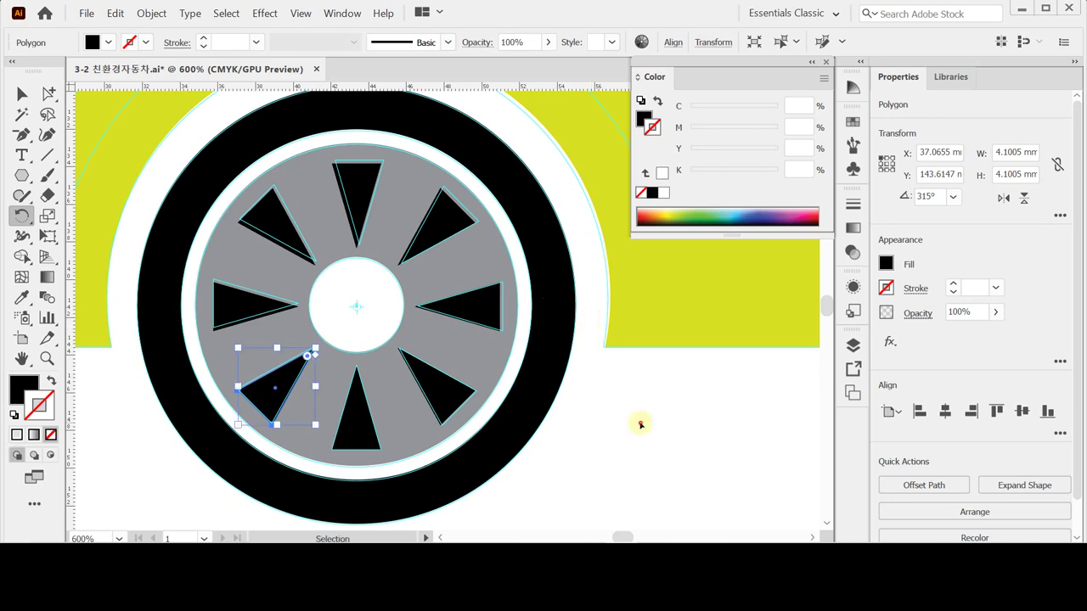
{"action": "key", "text": "ctrl+shift+a"}
- Draw a circle about 34.8 mm wide centered on the wheel, with no fill and a black 1 pt stroke, and nudge it 0.5 mm right
{"action": "left_click", "coordinate": [419, 241], "text": "ctrl+alt"}
{"action": "left_click", "coordinate": [419, 241], "text": "ctrl+alt"}
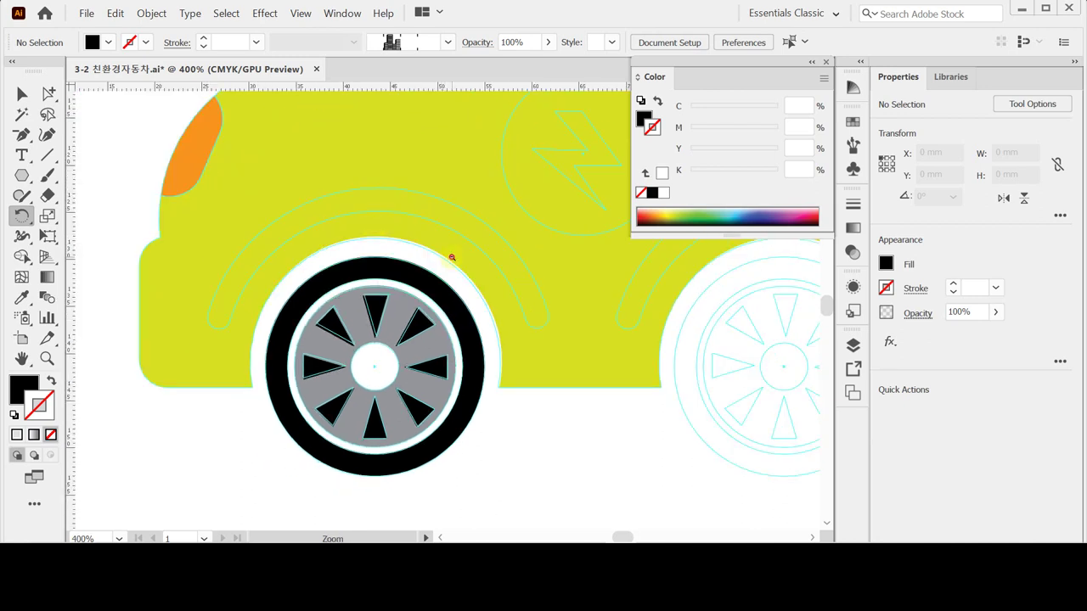
{"action": "left_click_drag", "start_coordinate": [476, 318], "coordinate": [466, 265]}
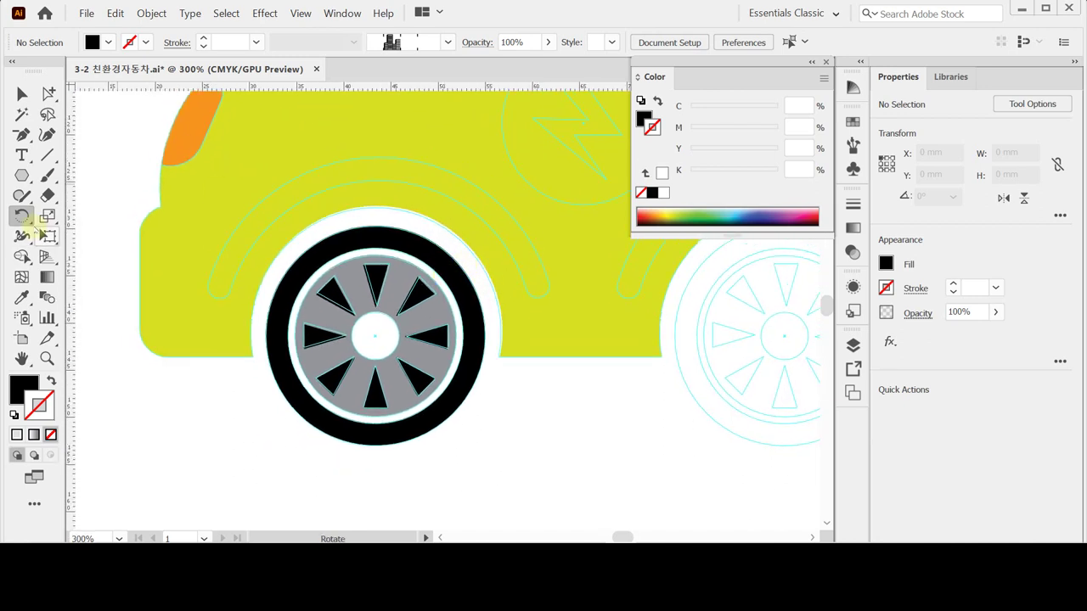
{"action": "left_click_drag", "start_coordinate": [22, 175], "coordinate": [72, 217]}
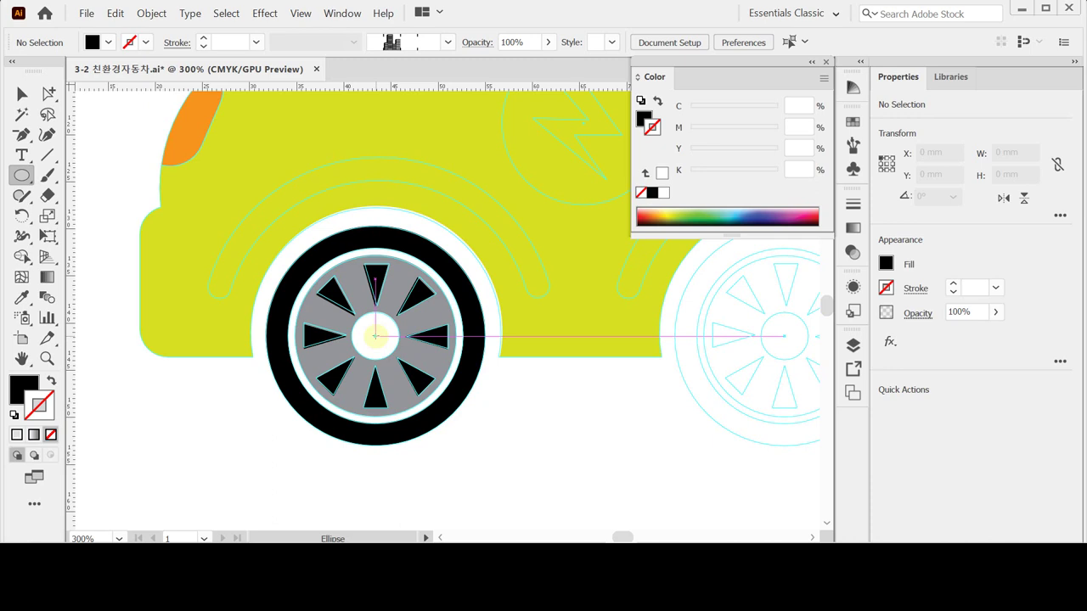
{"action": "left_click_drag", "start_coordinate": [375, 335], "coordinate": [539, 465]}
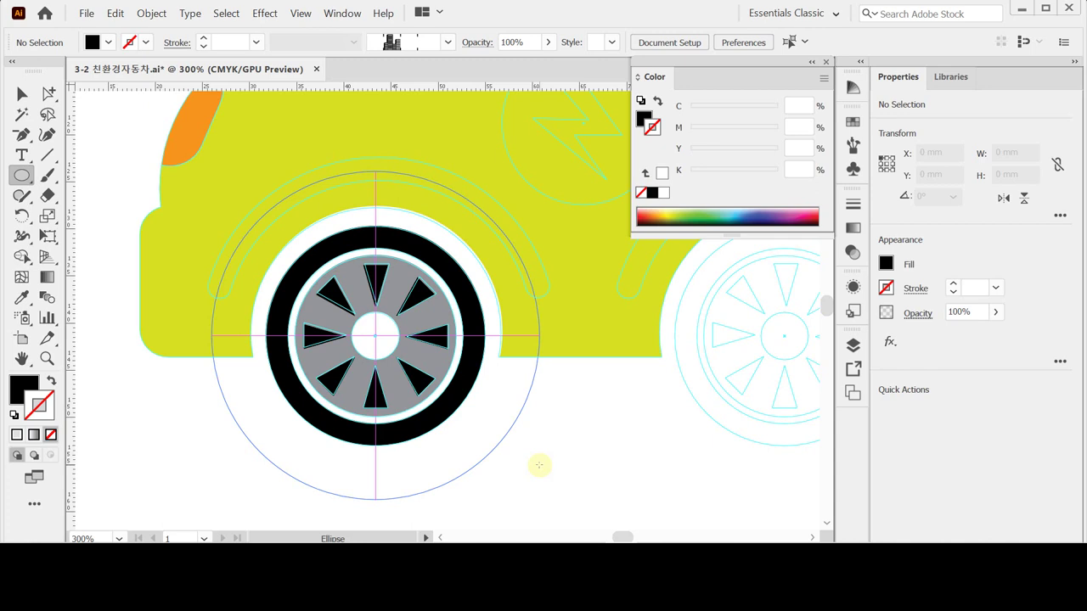
{"action": "left_click_drag", "start_coordinate": [539, 465], "coordinate": [539, 466]}
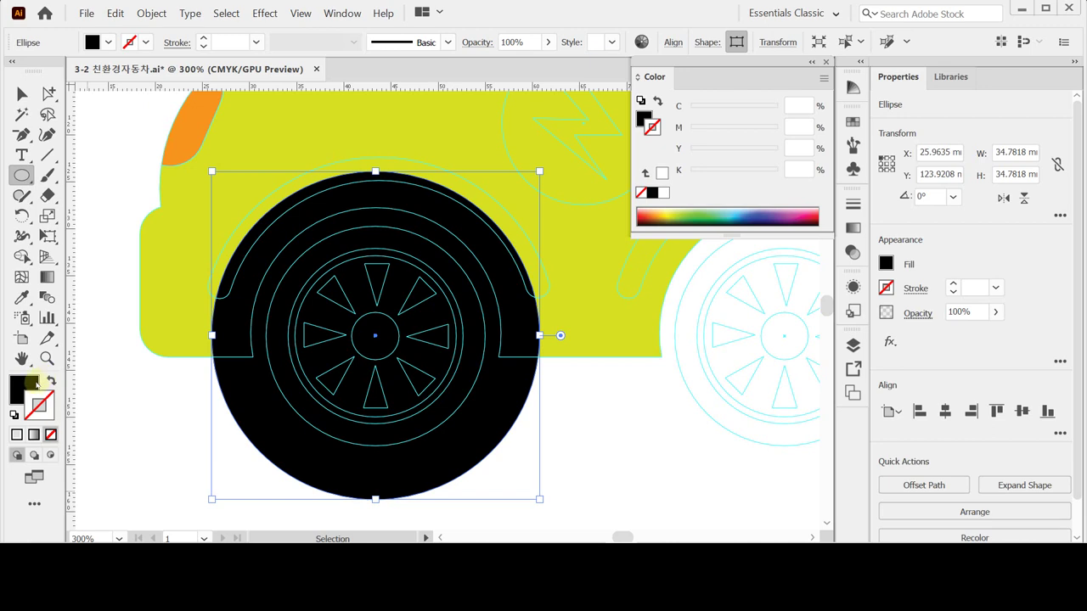
{"action": "left_click", "coordinate": [51, 382]}
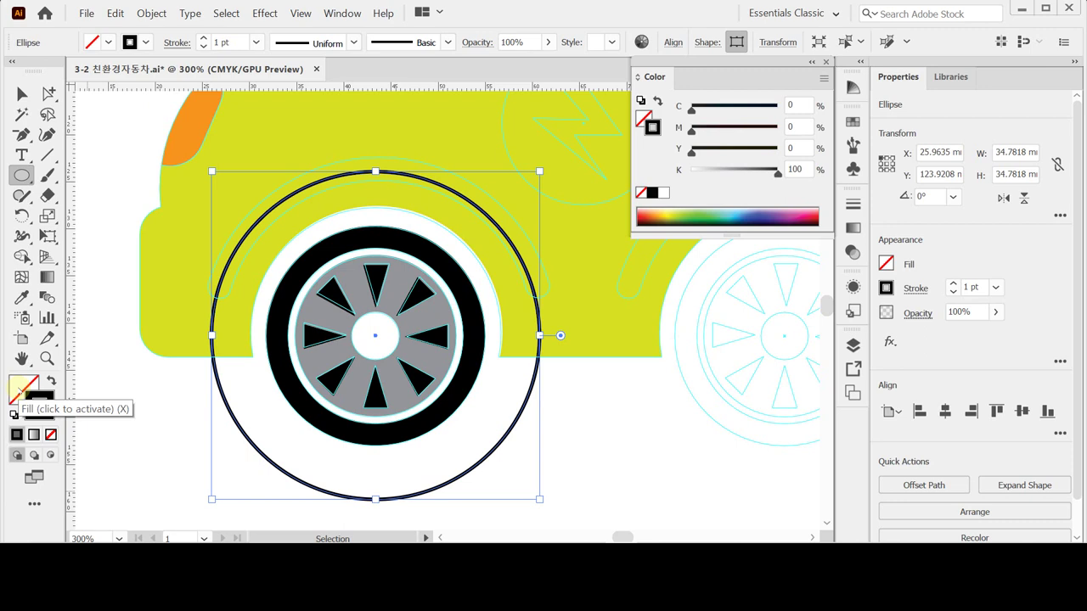
{"action": "key", "text": "Right"}
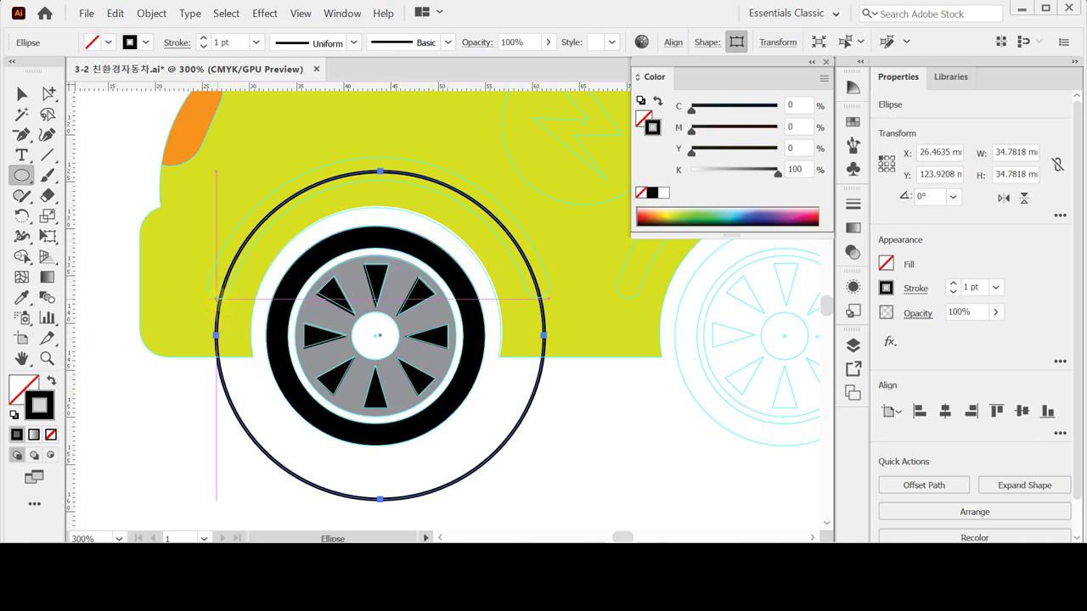
- Try trimming the outlined circle to an arch by deleting its lowest anchor point, and undo the deletion
{"action": "left_click", "coordinate": [23, 93]}
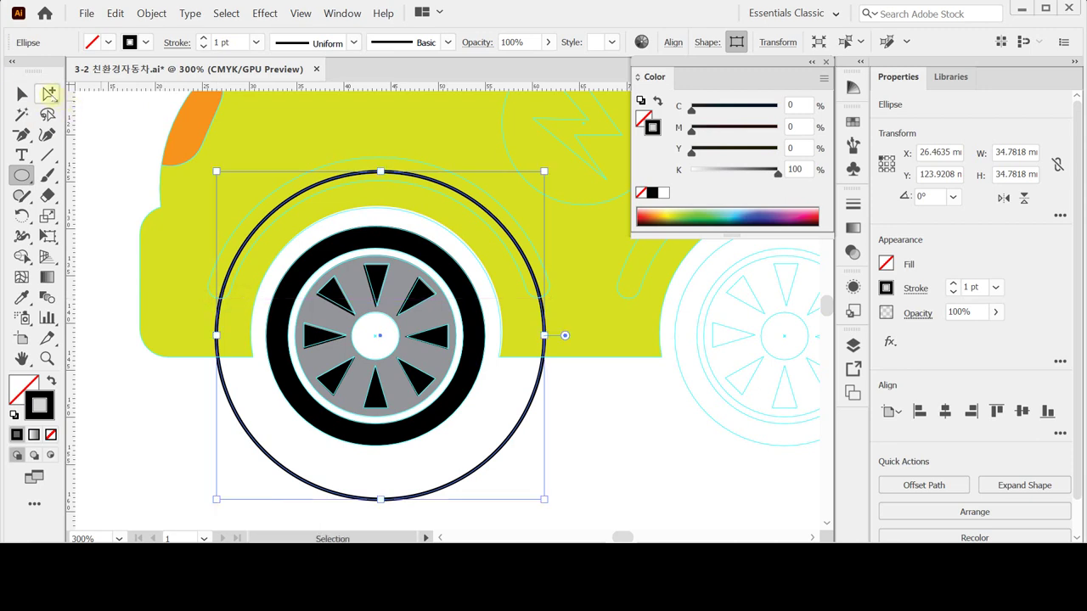
{"action": "left_click", "coordinate": [50, 93]}
{"action": "left_click_drag", "start_coordinate": [49, 94], "coordinate": [107, 90]}
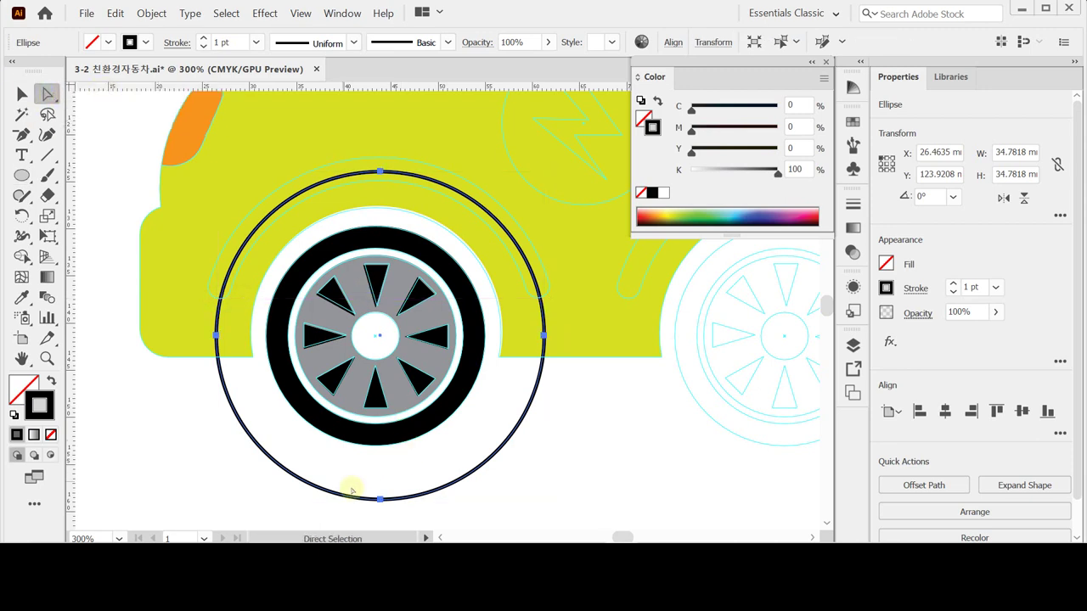
{"action": "left_click", "coordinate": [381, 500]}
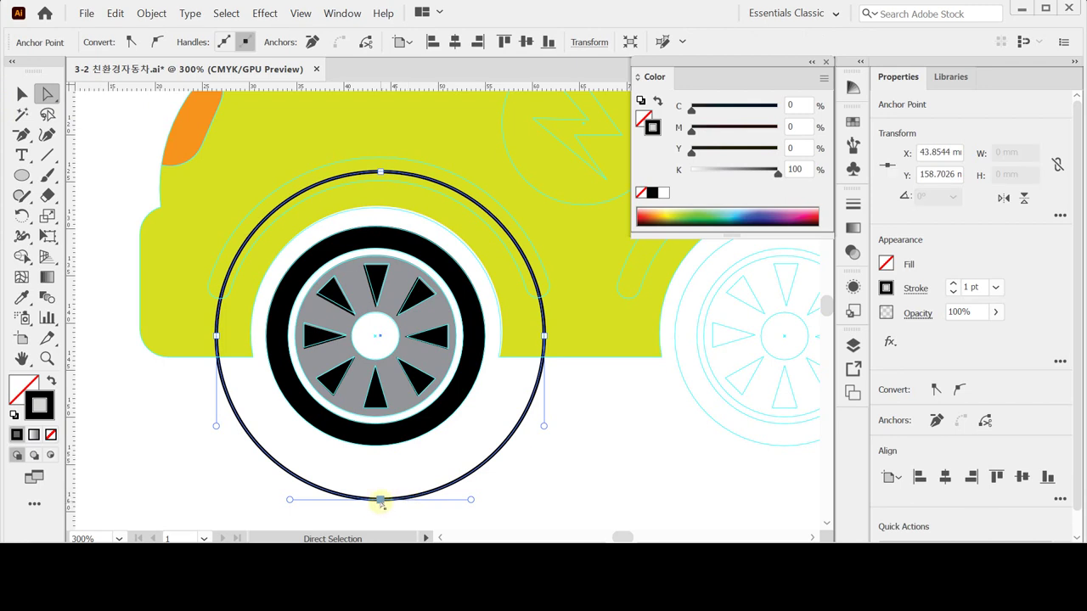
{"action": "key", "text": "Delete"}
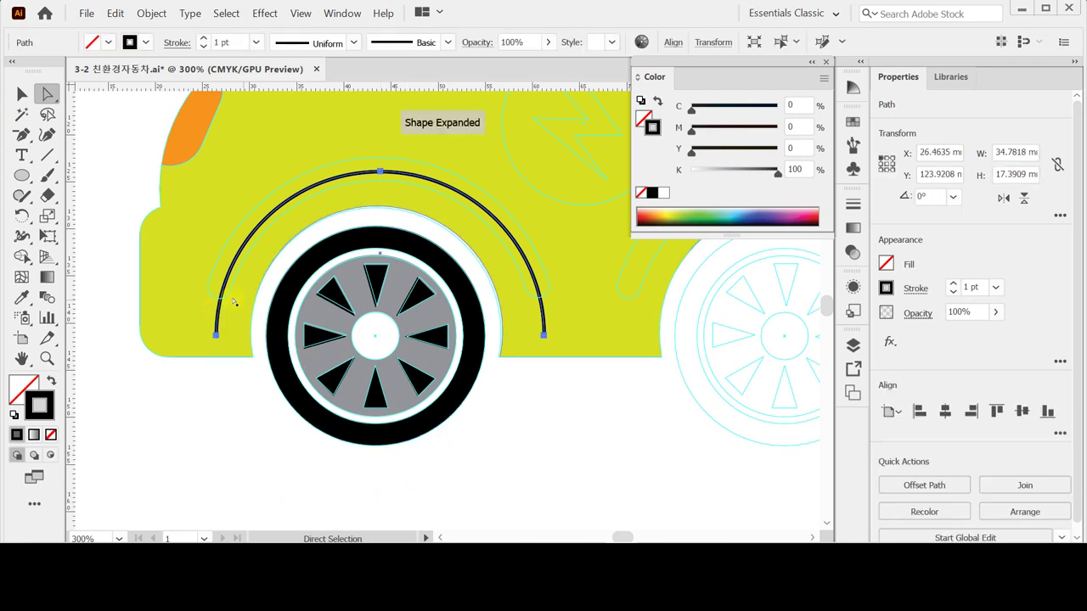
{"action": "key", "text": "ctrl+z"}
{"action": "key", "text": "ctrl+z"}
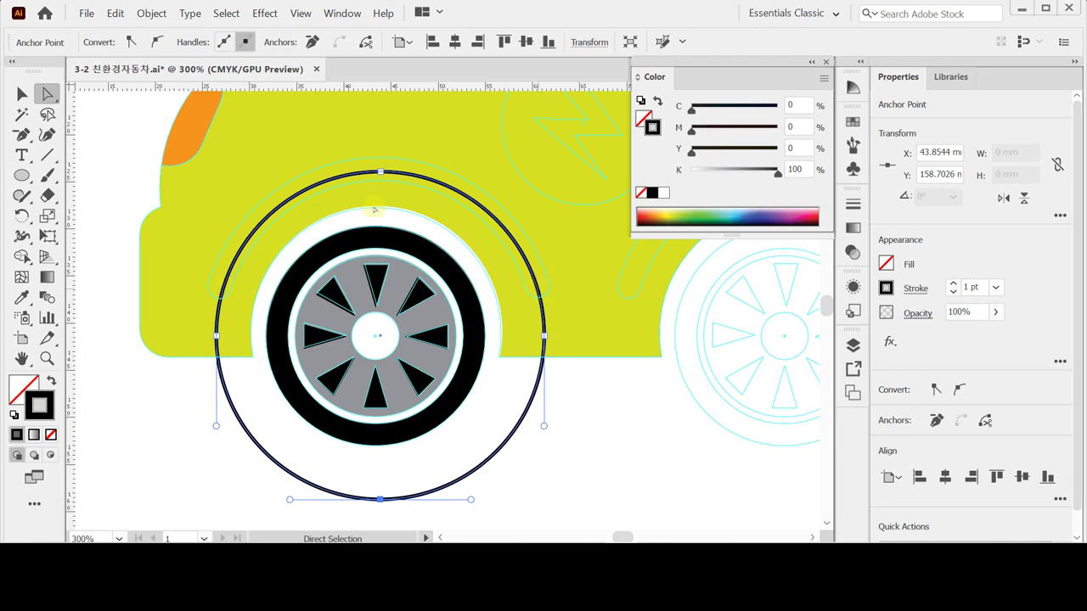
- Cut the outlined circle with the Scissors tool at both ends of the fender outline and delete its lower part
{"action": "left_click", "coordinate": [49, 195]}
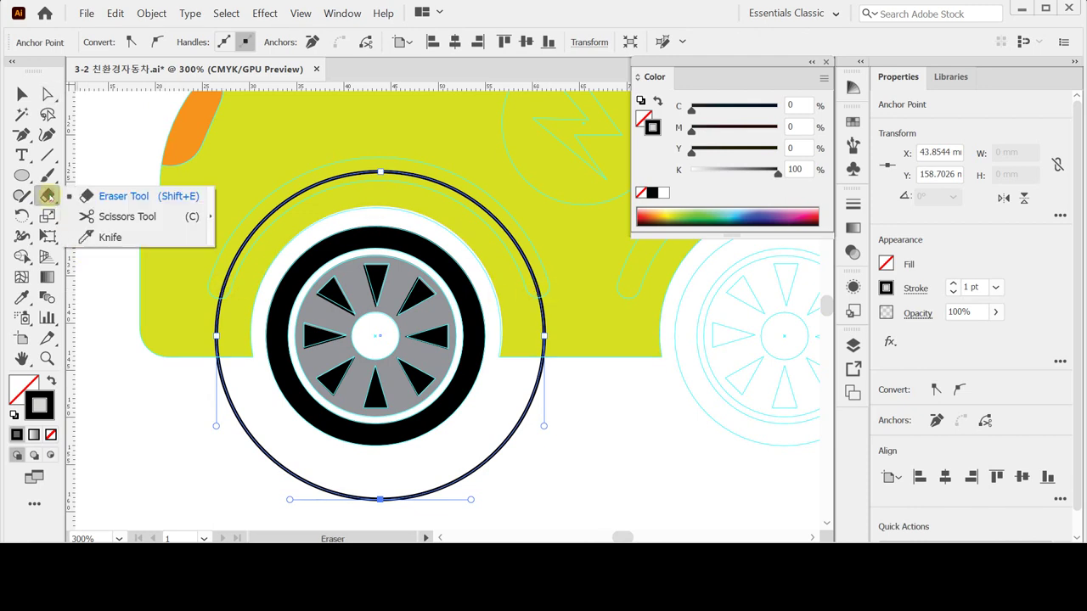
{"action": "left_click", "coordinate": [102, 216]}
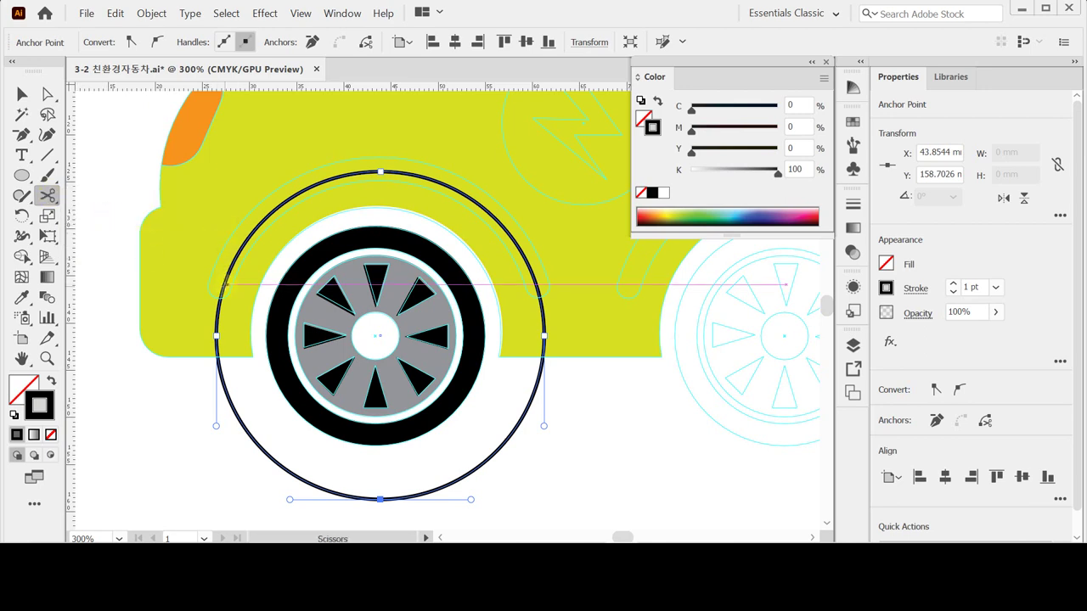
{"action": "left_click", "coordinate": [220, 287]}
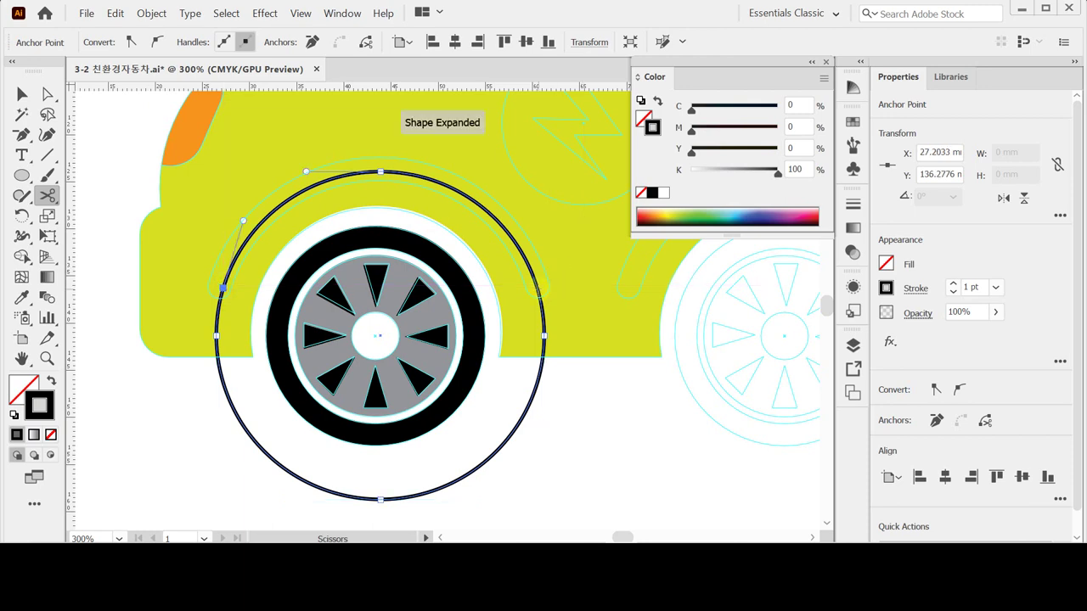
{"action": "left_click", "coordinate": [537, 289]}
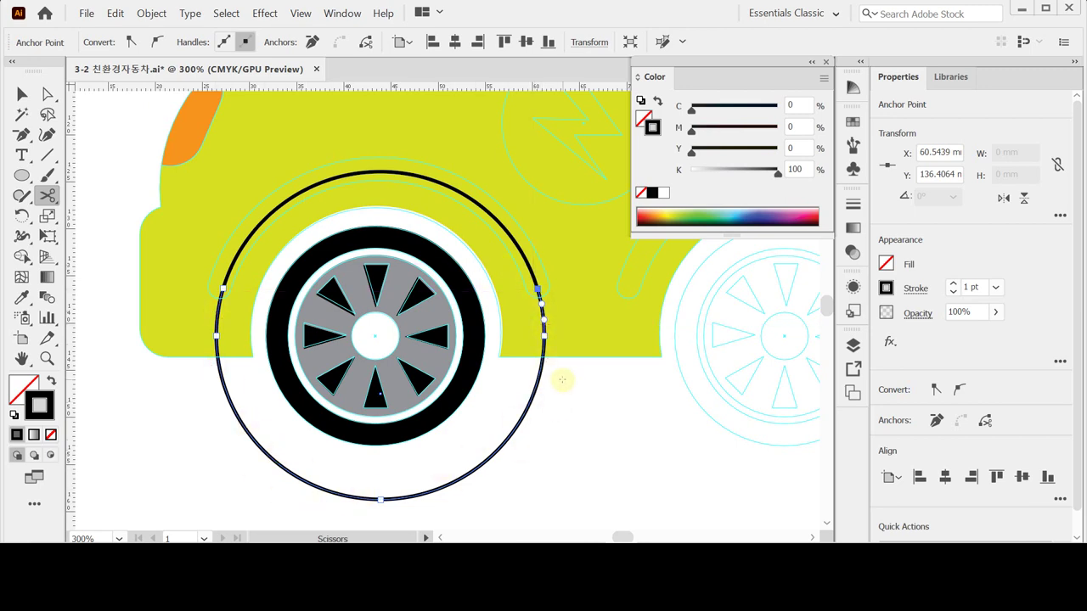
{"action": "key", "text": "Delete"}
{"action": "key", "text": "Delete"}
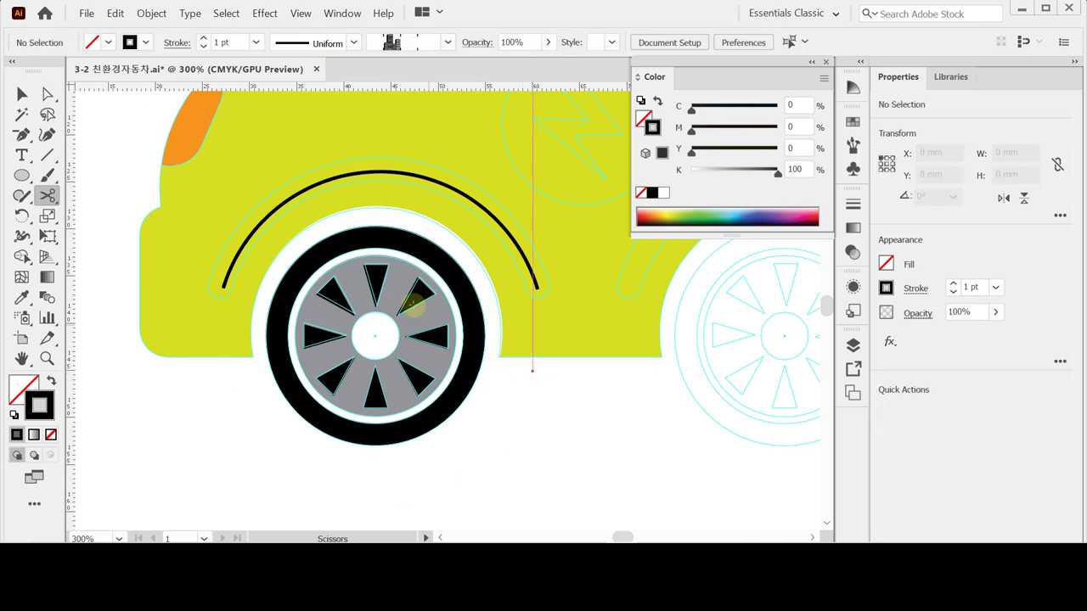
- Set the fender arc's stroke color to C 0, M 0, Y 40, K 0
{"action": "key", "text": "ctrl"}
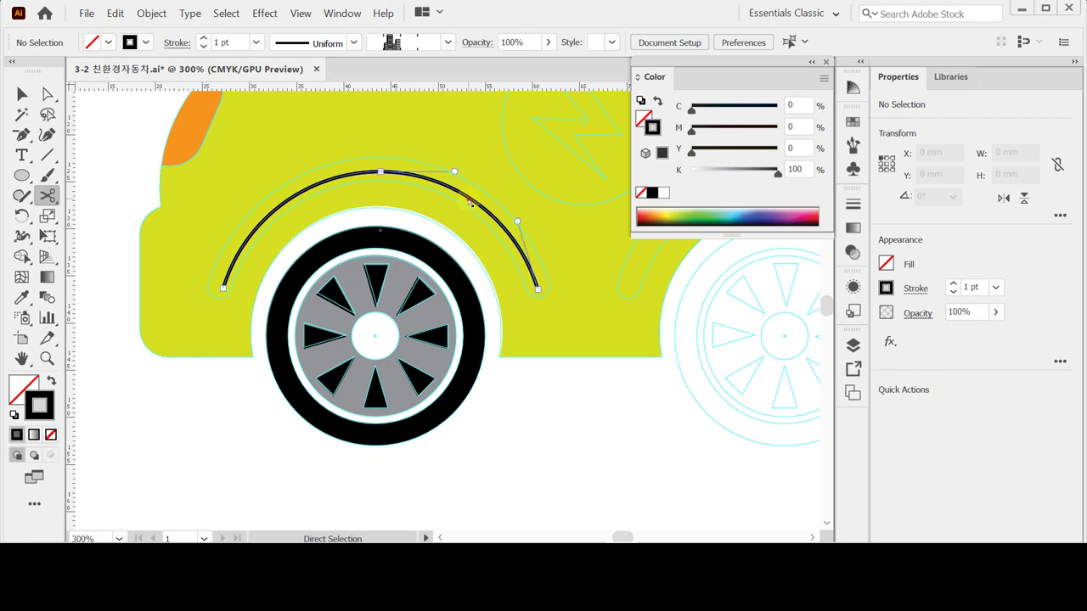
{"action": "left_click", "coordinate": [471, 205], "text": "ctrl"}
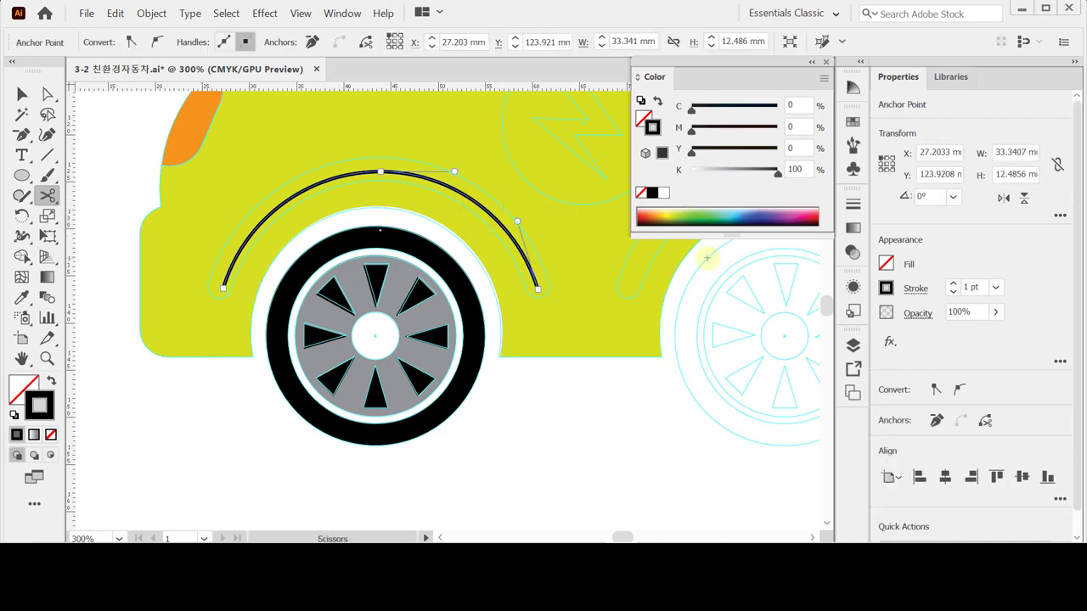
{"action": "left_click", "coordinate": [664, 192]}
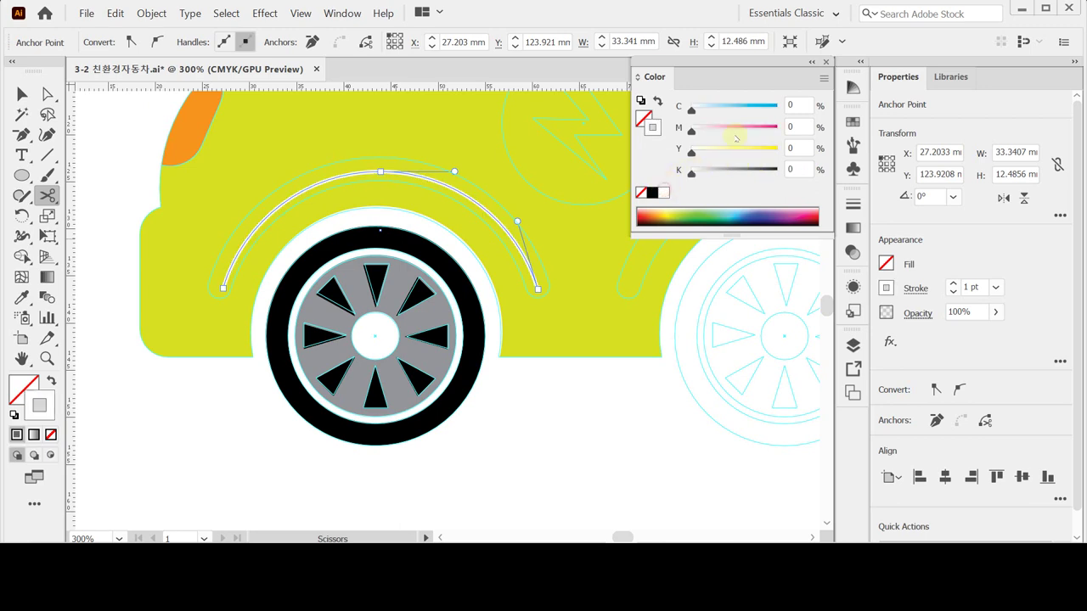
{"action": "left_click", "coordinate": [797, 148]}
{"action": "type", "text": "40"}
{"action": "key", "text": "Return"}
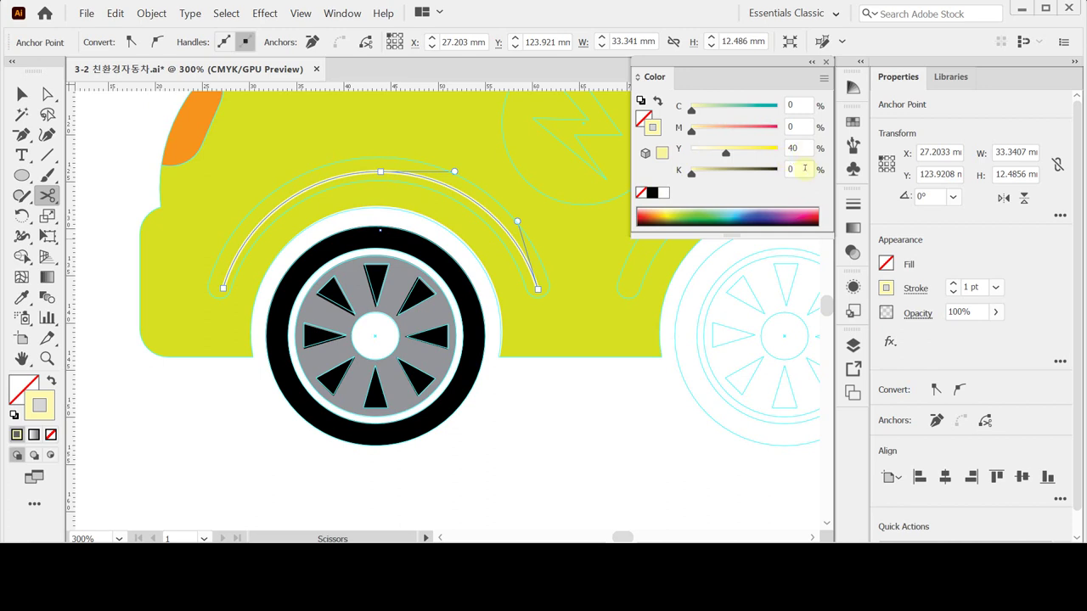
- Set the fender arc's stroke weight to 7 pt with round caps
{"action": "left_click", "coordinate": [995, 287]}
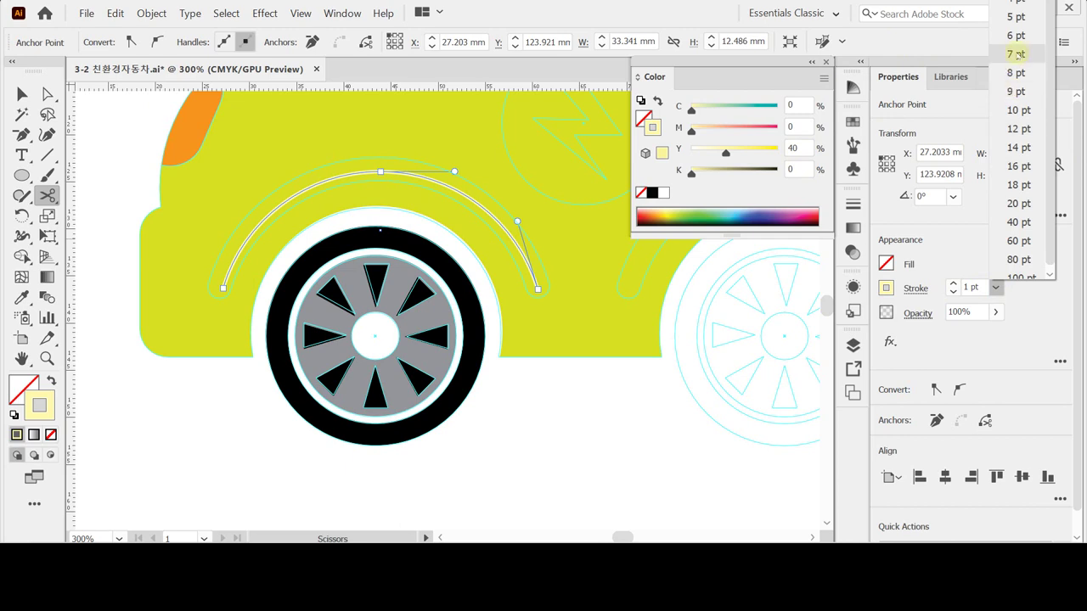
{"action": "left_click", "coordinate": [1017, 54]}
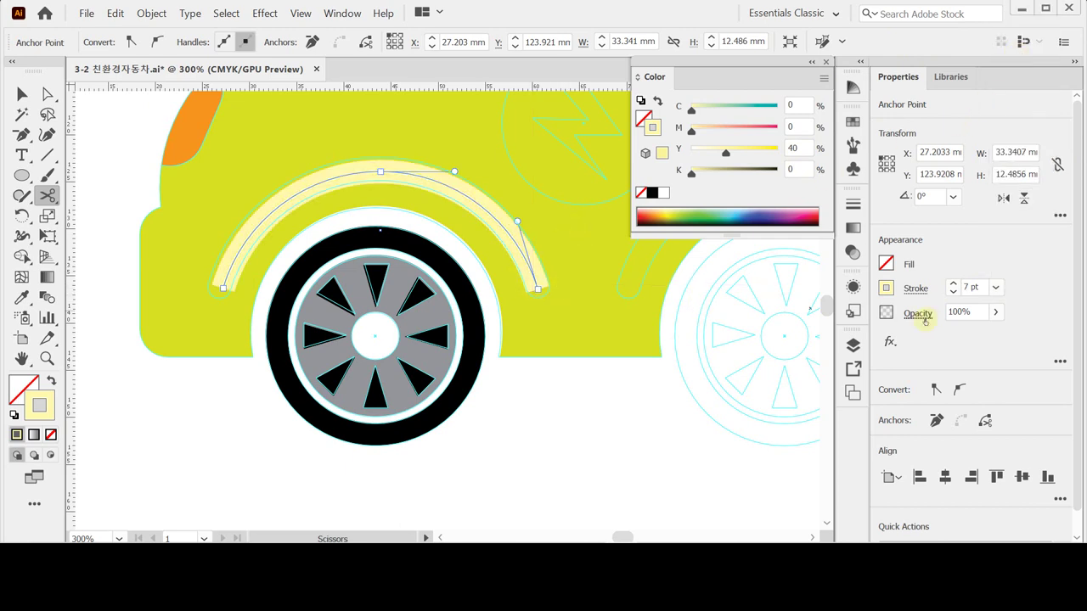
{"action": "left_click", "coordinate": [913, 289]}
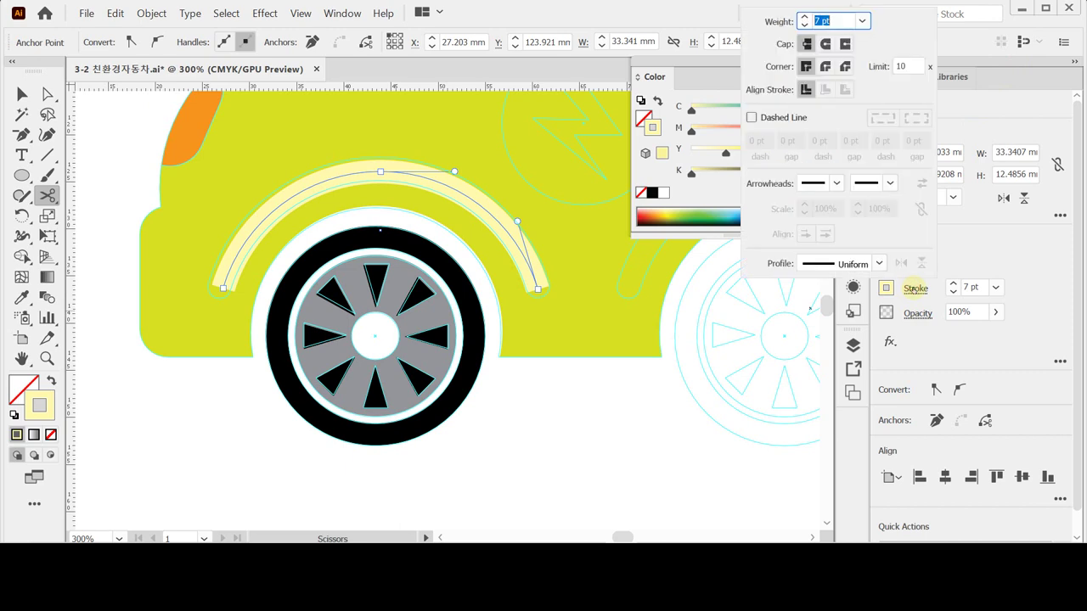
{"action": "left_click", "coordinate": [825, 44]}
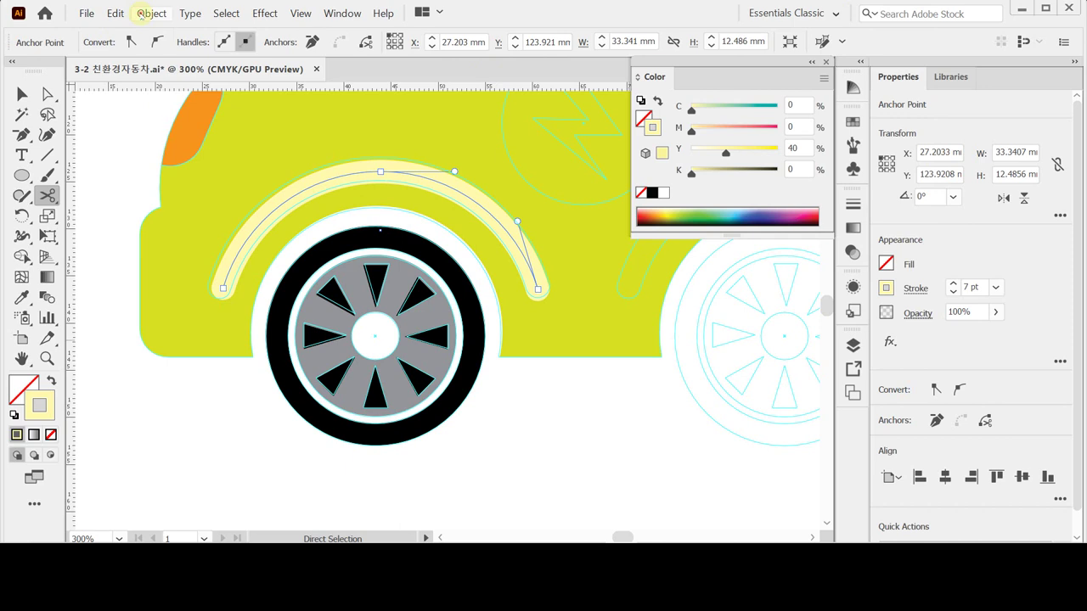
- Convert the fender arc's stroke to a filled shape with Outline Stroke
{"action": "left_click", "coordinate": [145, 13]}
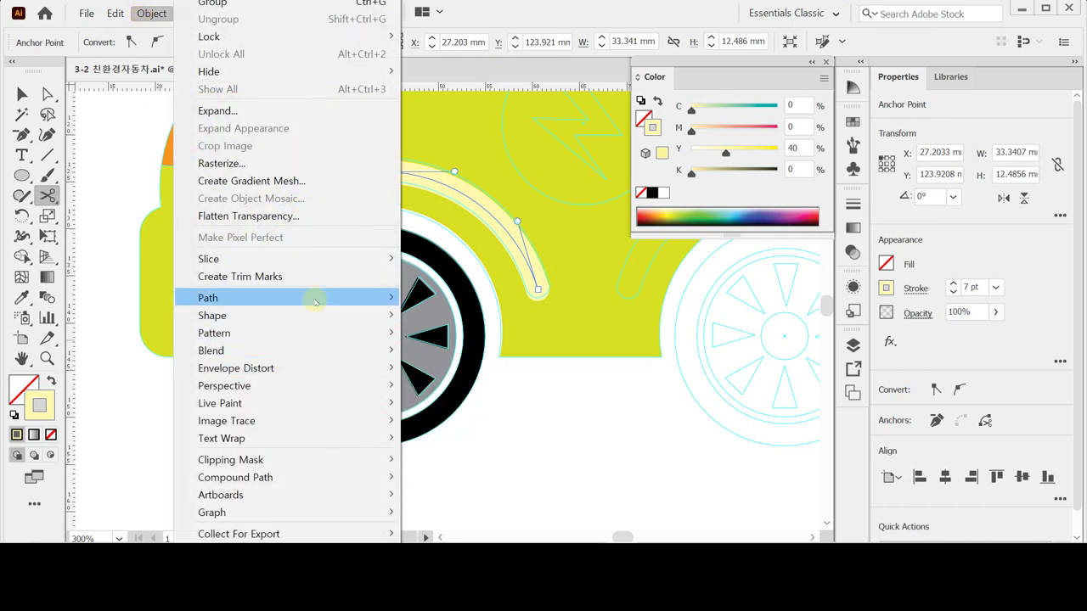
{"action": "mouse_move", "coordinate": [317, 302]}
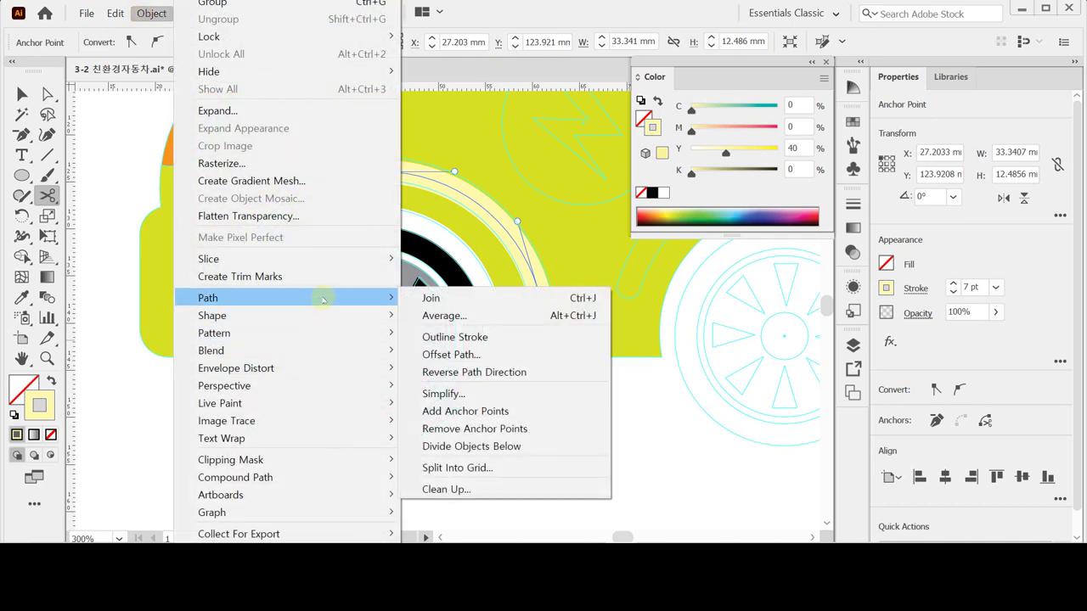
{"action": "left_click", "coordinate": [497, 338]}
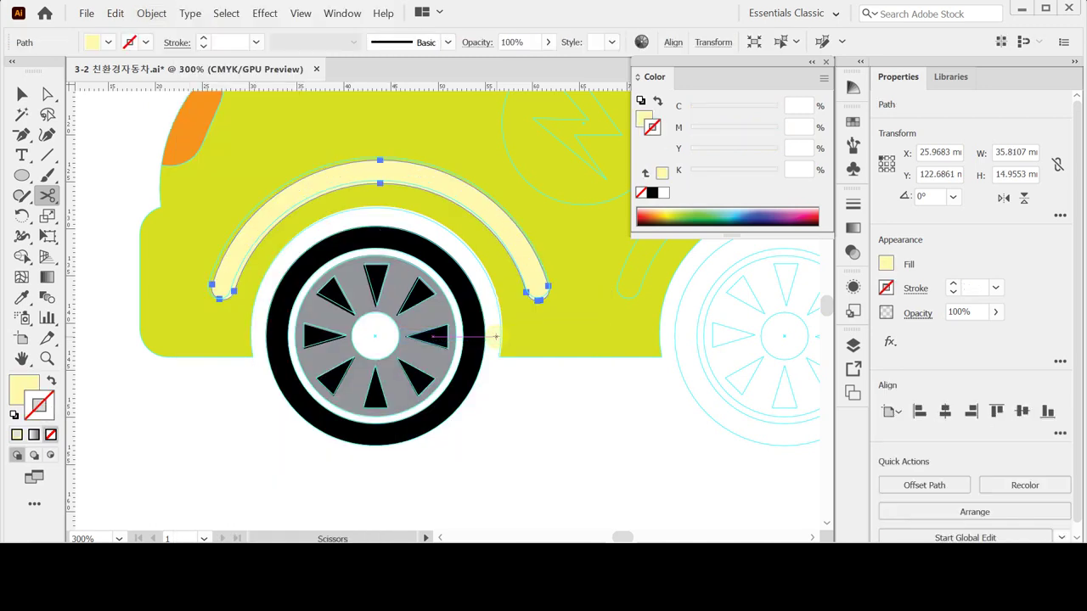
- Nudge the pale-yellow fender arc 0.5 mm up and 0.5 mm left to fit its outline
{"action": "key", "text": "Up"}
{"action": "key", "text": "Left"}
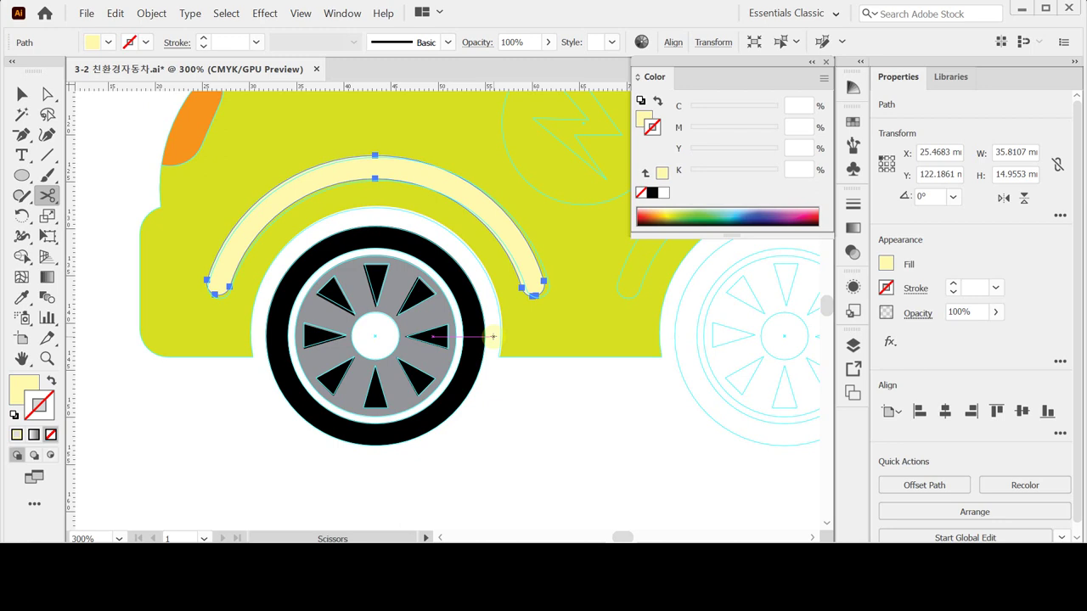
{"action": "key", "text": "ctrl"}
{"action": "double_click", "coordinate": [679, 82]}
- Try to copy the left wheel and its fender arc horizontally onto the right wheel's outline
{"action": "scroll", "coordinate": [643, 280], "scroll_direction": "down", "scroll_amount": 2}
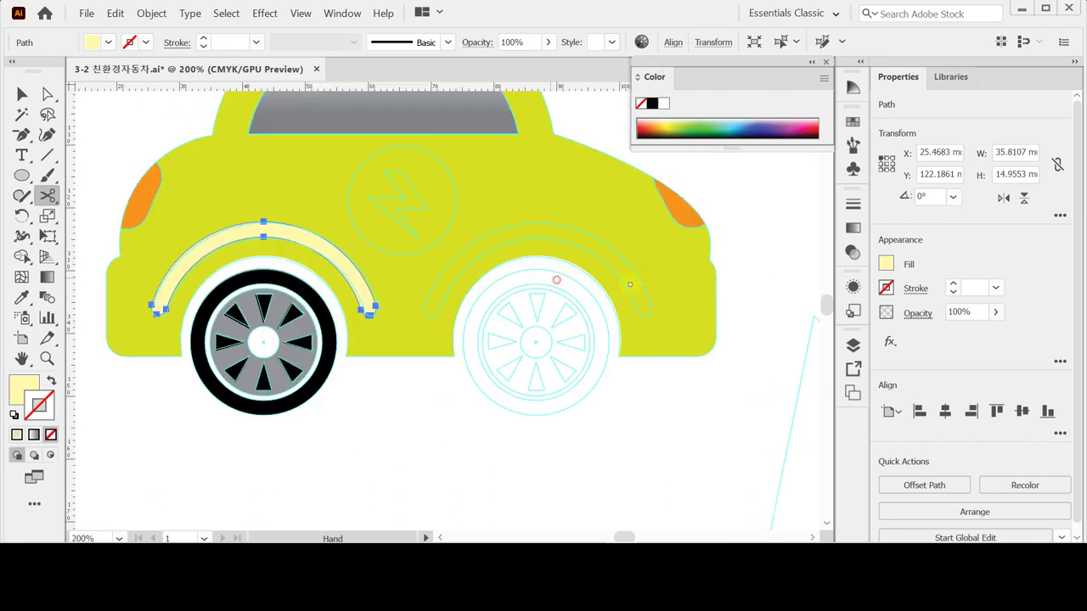
{"action": "key", "text": "v"}
{"action": "left_click", "coordinate": [316, 420]}
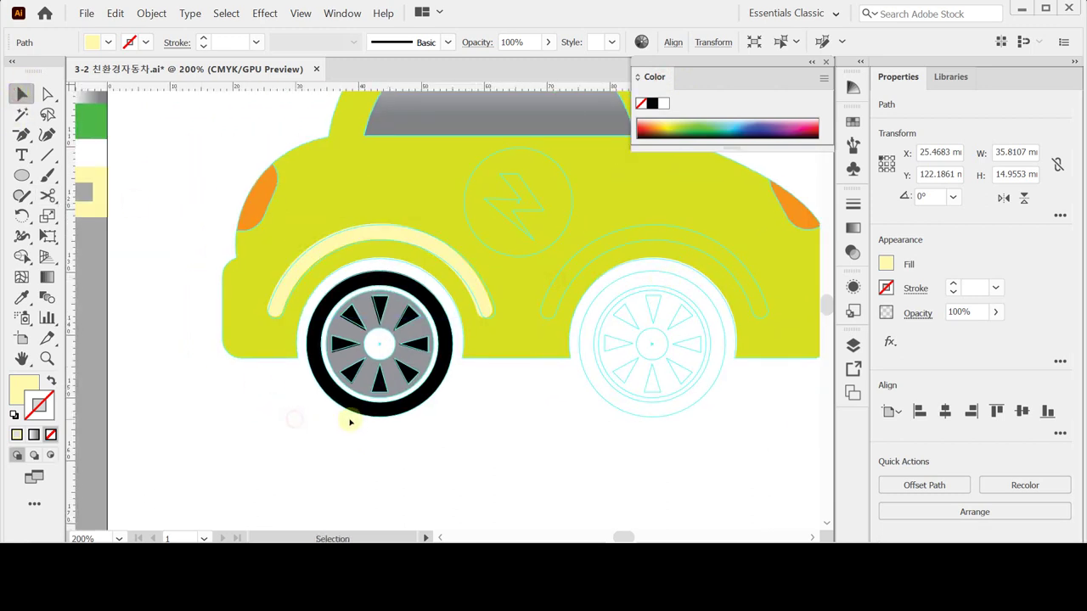
{"action": "left_click", "coordinate": [382, 330]}
{"action": "left_click", "coordinate": [400, 238], "text": "shift"}
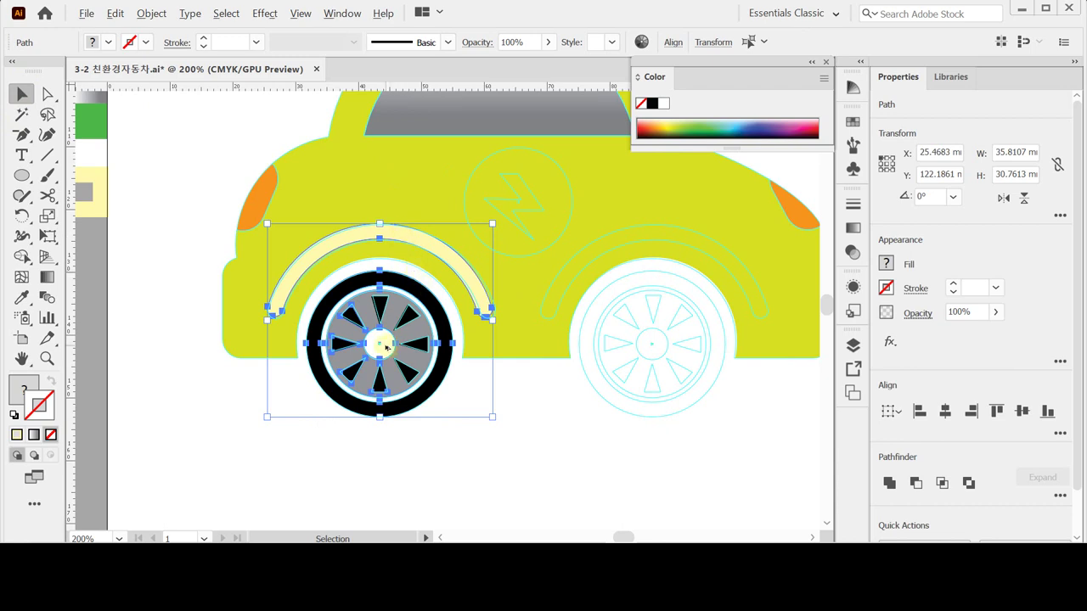
{"action": "left_click_drag", "start_coordinate": [396, 345], "coordinate": [669, 345]}
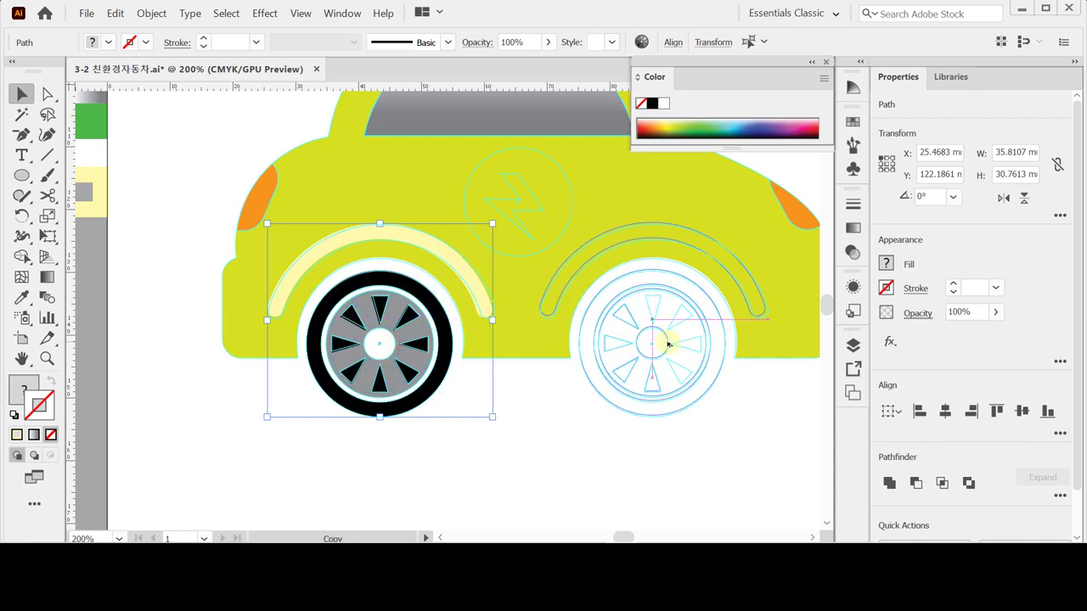
{"action": "left_click_drag", "start_coordinate": [669, 344], "coordinate": [669, 344]}
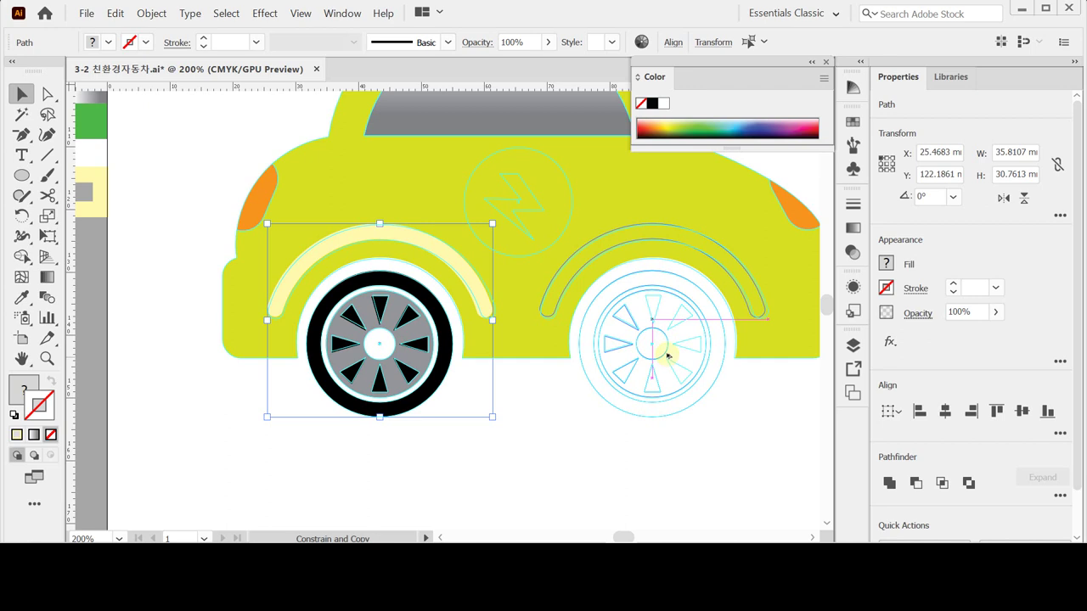
{"action": "left_click_drag", "start_coordinate": [667, 355], "coordinate": [668, 355]}
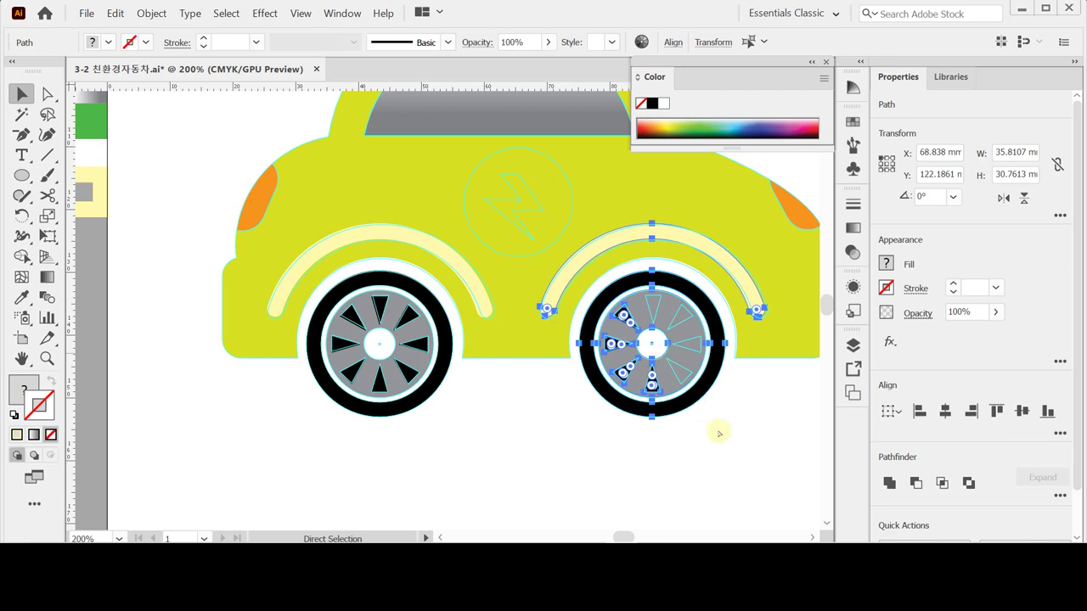
{"action": "key", "text": "ctrl+s"}
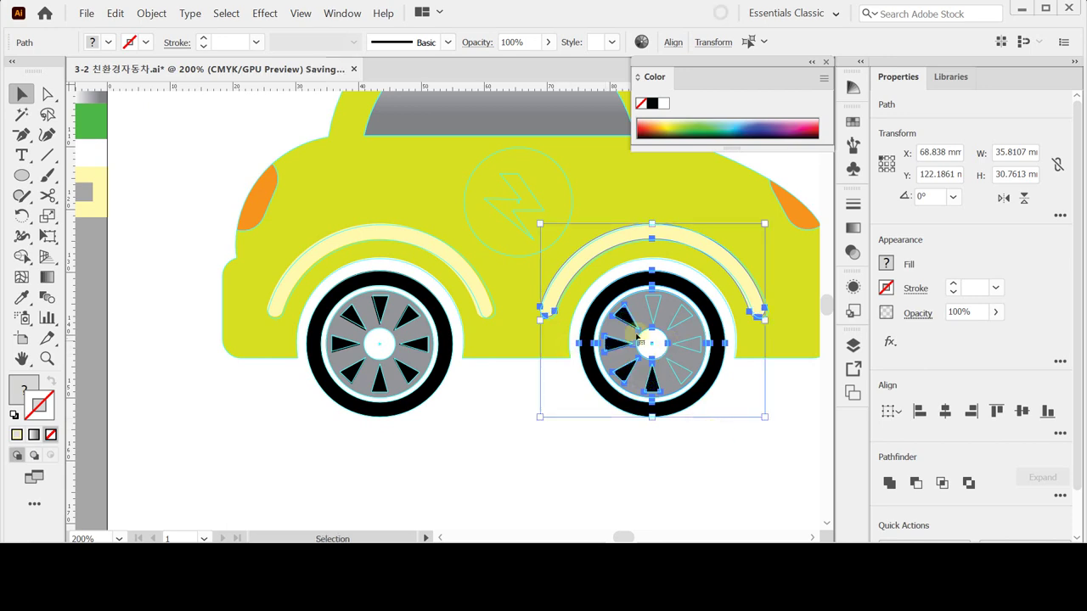
{"action": "key", "text": "ctrl+z"}
- Copy the complete left wheel with all its spokes and the fender arc horizontally onto the right wheel's outline, and save the document
{"action": "left_click_drag", "start_coordinate": [271, 469], "coordinate": [429, 287]}
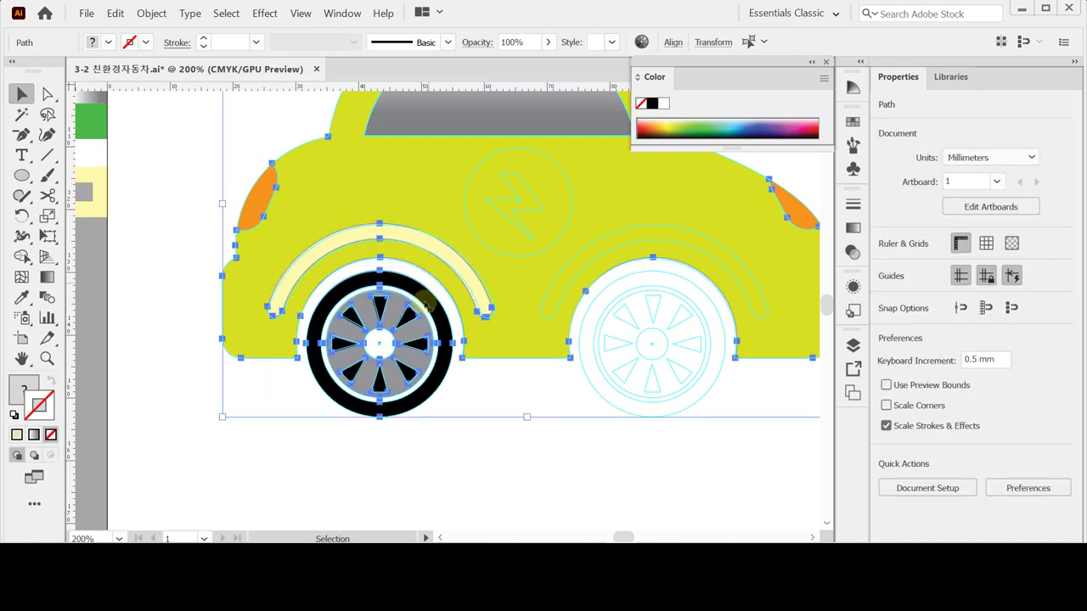
{"action": "left_click_drag", "start_coordinate": [324, 454], "coordinate": [439, 295]}
{"action": "left_click", "coordinate": [408, 240], "text": "shift"}
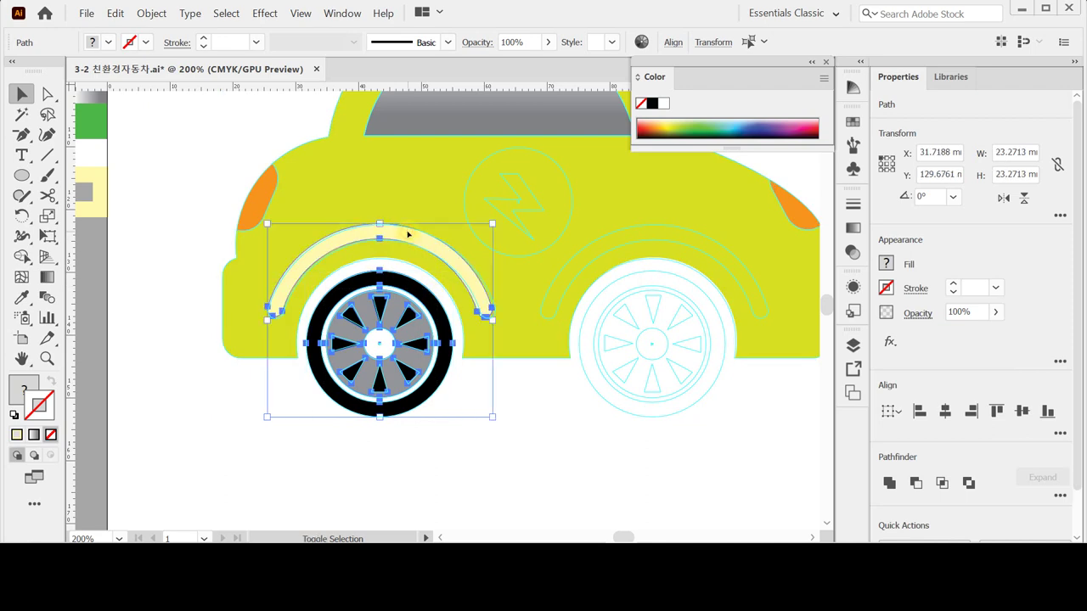
{"action": "left_click_drag", "start_coordinate": [408, 233], "coordinate": [680, 259]}
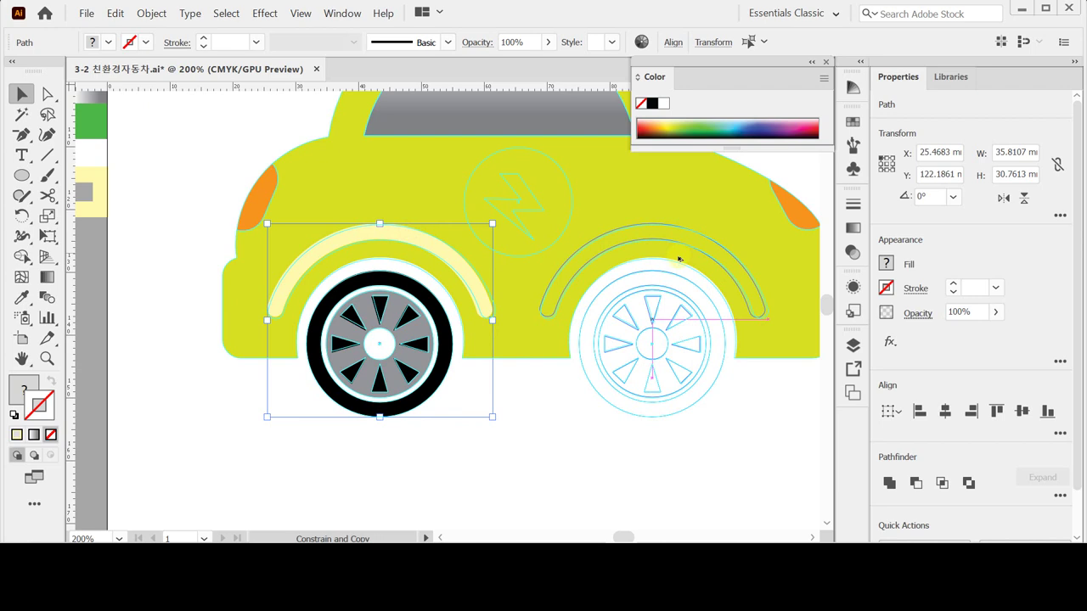
{"action": "left_click_drag", "start_coordinate": [679, 259], "coordinate": [679, 259]}
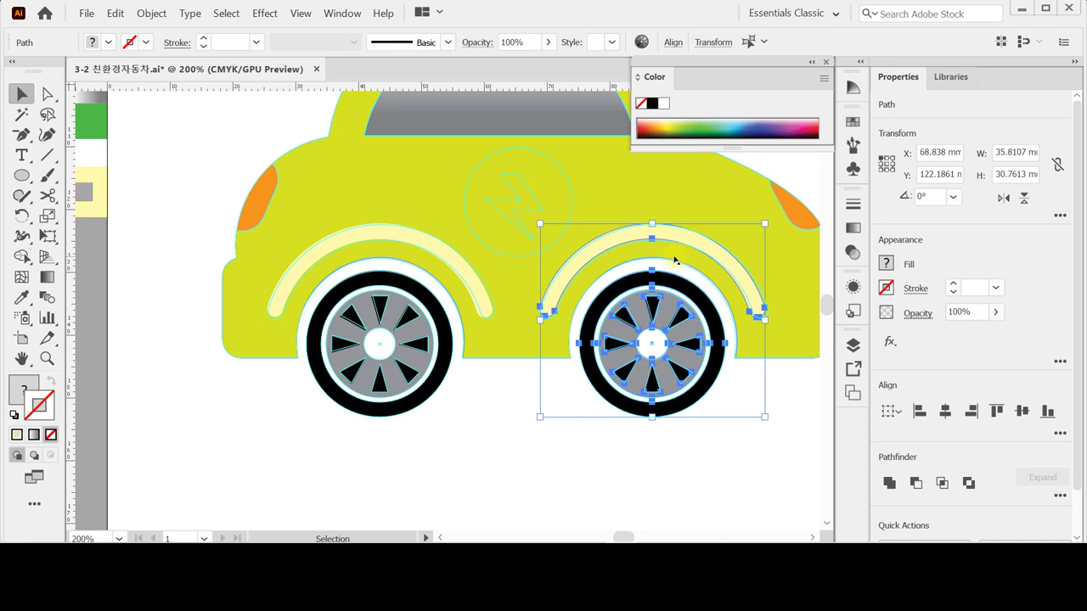
{"action": "key", "text": "ctrl+plus"}
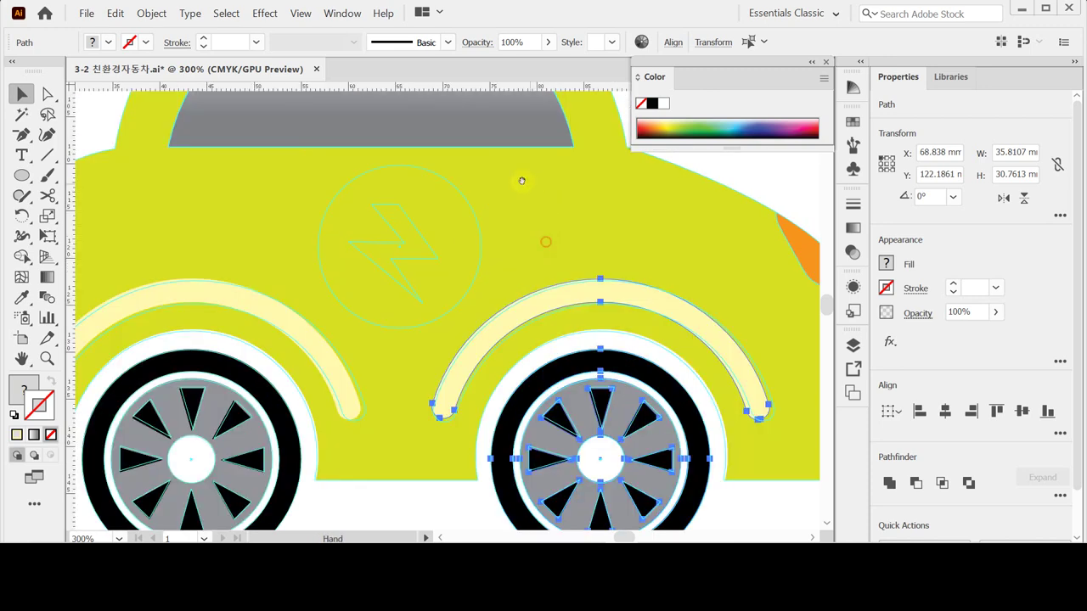
{"action": "left_click_drag", "start_coordinate": [497, 251], "coordinate": [549, 291]}
{"action": "key", "text": "ctrl"}
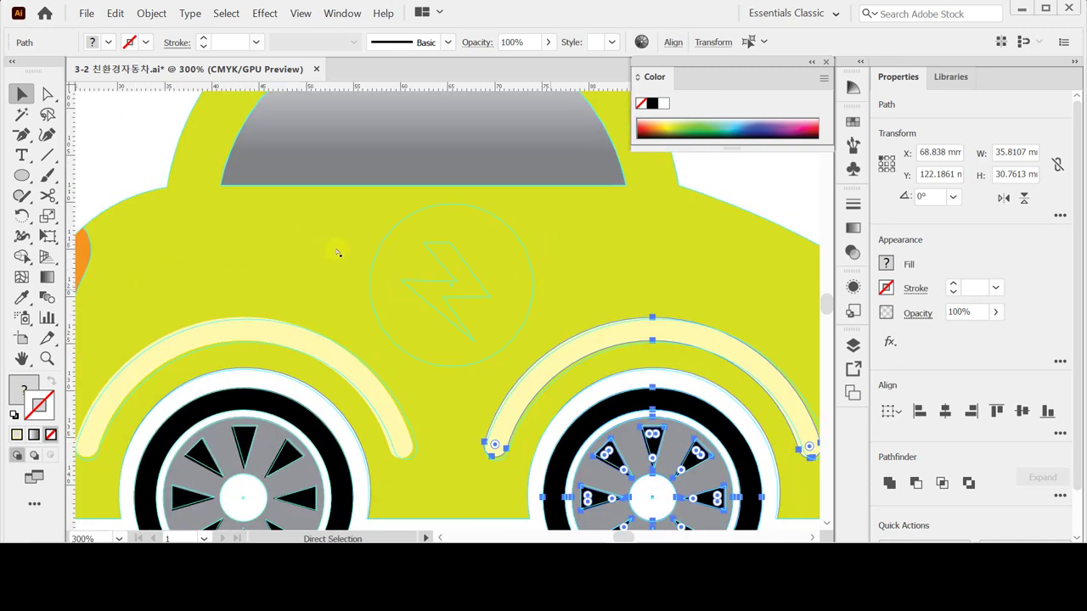
{"action": "key", "text": "ctrl+s"}
- Draw a white circle about 17.3 mm in diameter over the round outline surrounding the lightning bolt on the car body
{"action": "left_click", "coordinate": [122, 150]}
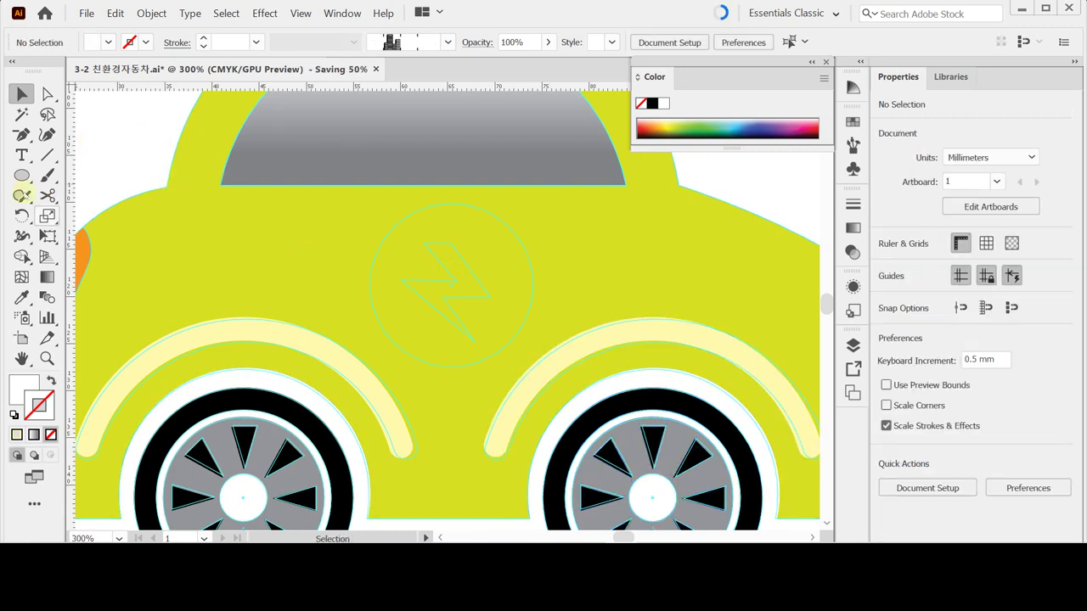
{"action": "left_click", "coordinate": [26, 175]}
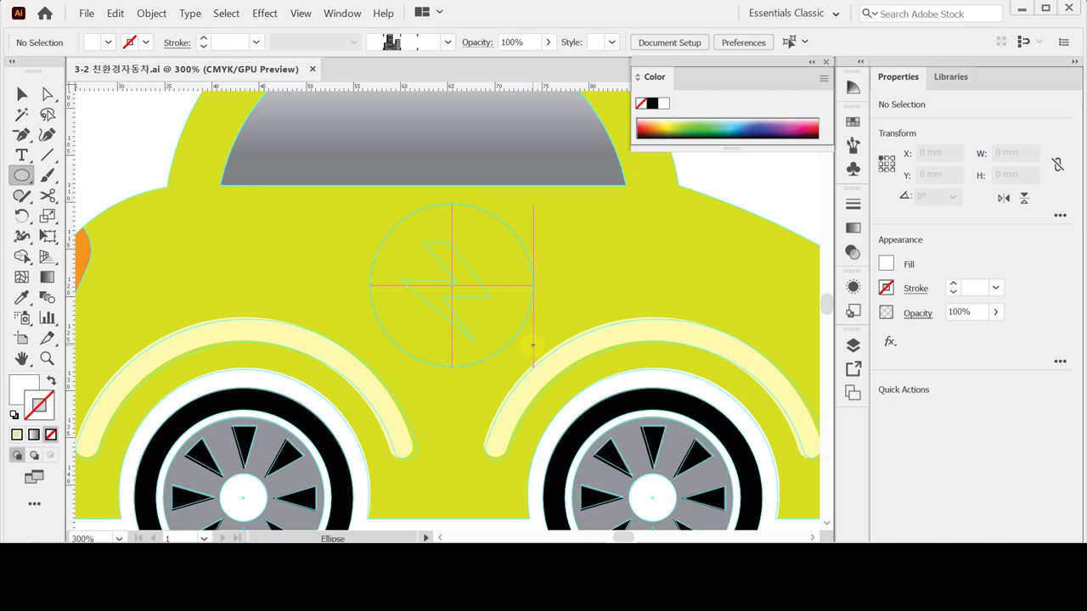
{"action": "left_click_drag", "start_coordinate": [532, 345], "coordinate": [531, 342]}
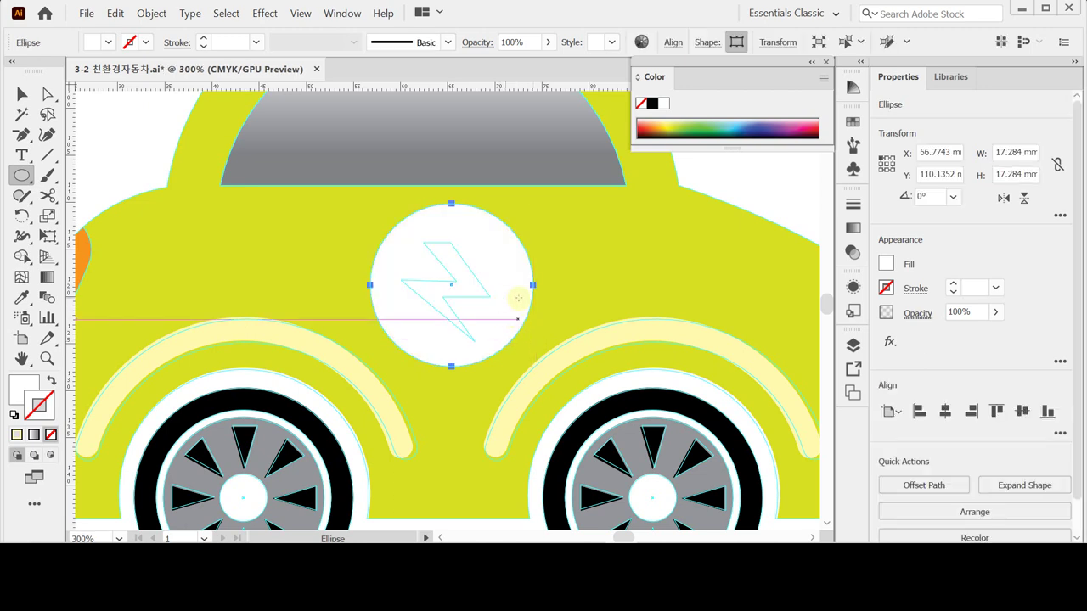
- Show the CMYK sliders for the lightning emblem circle's fill color
{"action": "double_click", "coordinate": [651, 78]}
{"action": "double_click", "coordinate": [651, 77]}
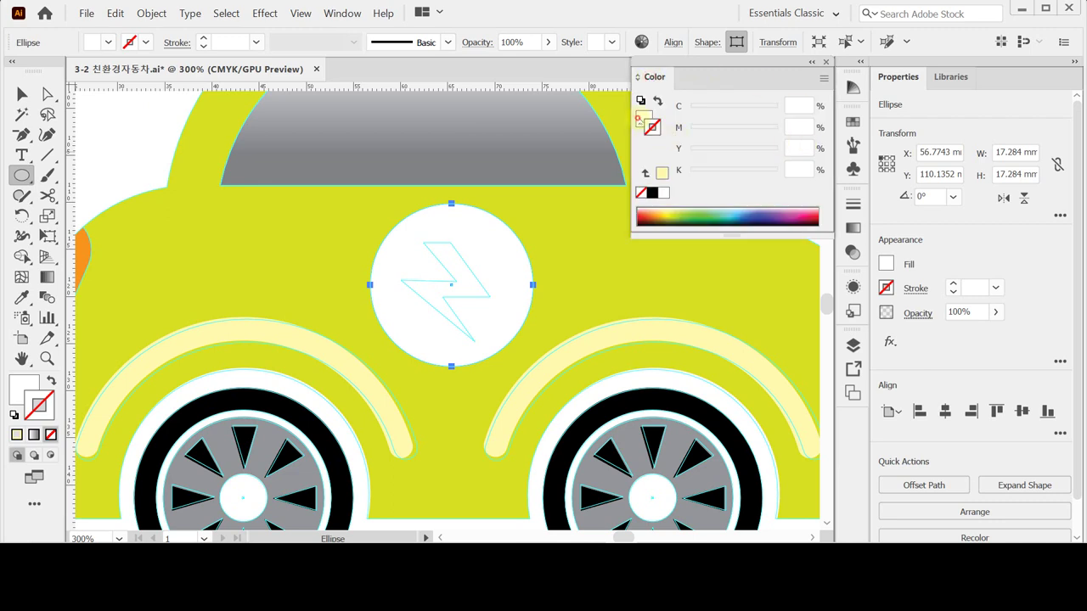
- Fill the white circle on the car body with green, C 70 and Y 100, and deselect it
{"action": "left_click", "coordinate": [802, 105]}
{"action": "type", "text": "70"}
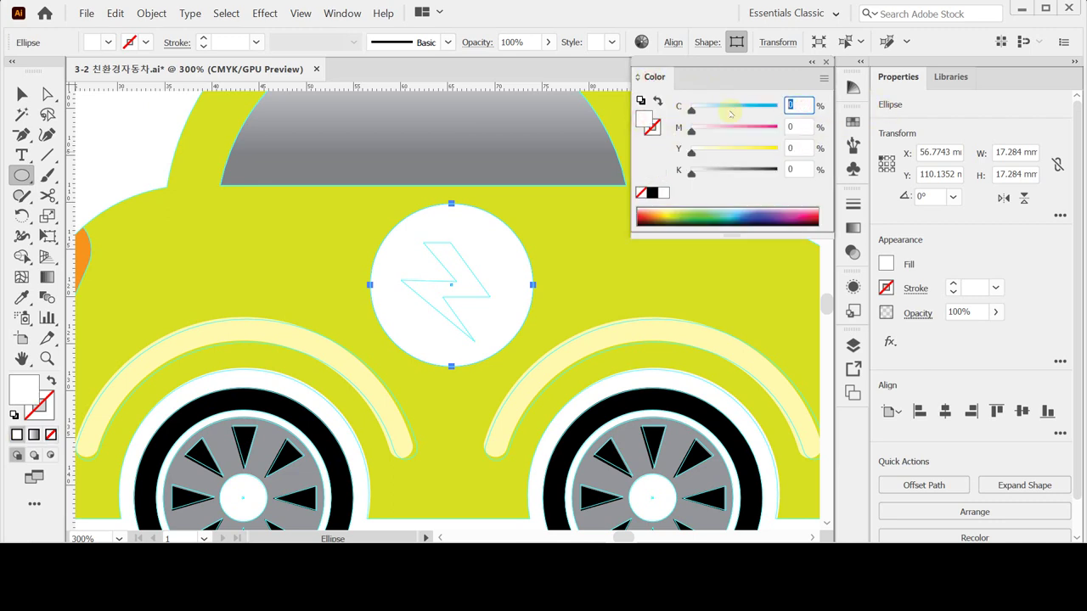
{"action": "key", "text": "Tab"}
{"action": "key", "text": "Tab"}
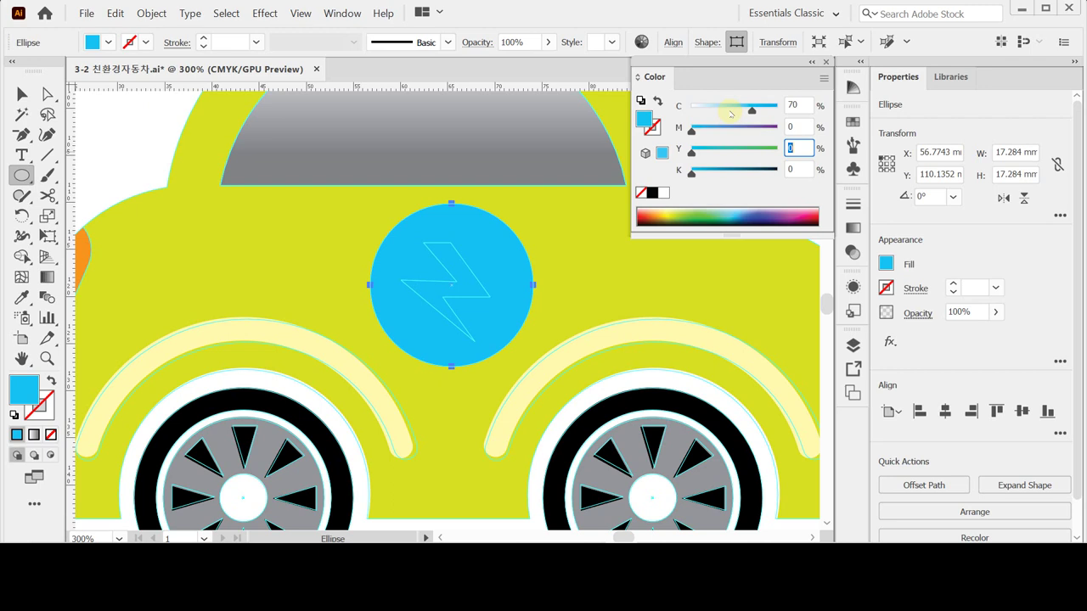
{"action": "type", "text": "100"}
{"action": "key", "text": "Return"}
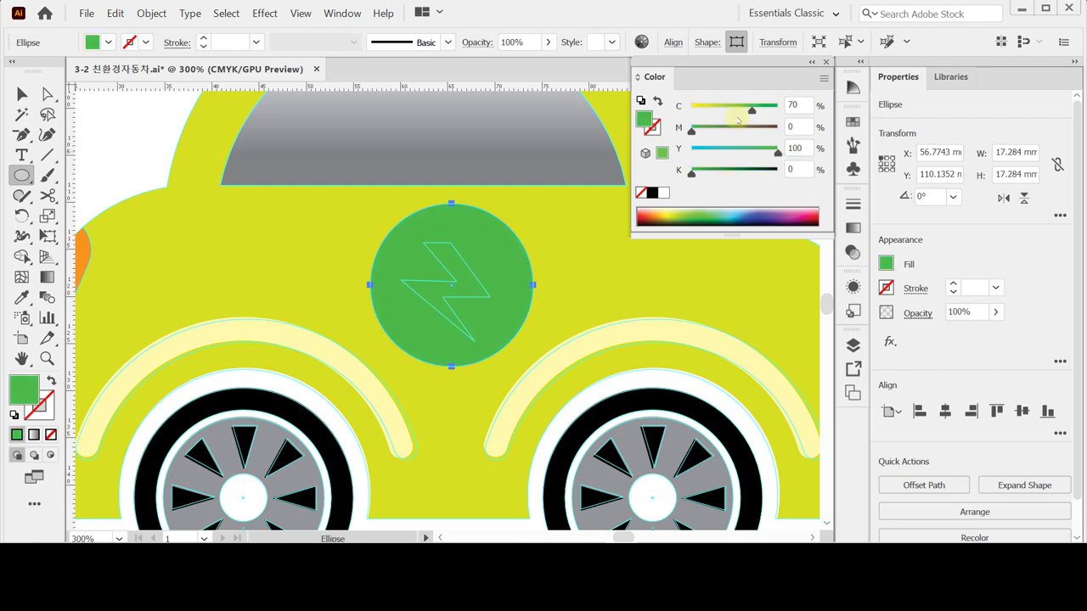
{"action": "key", "text": "v"}
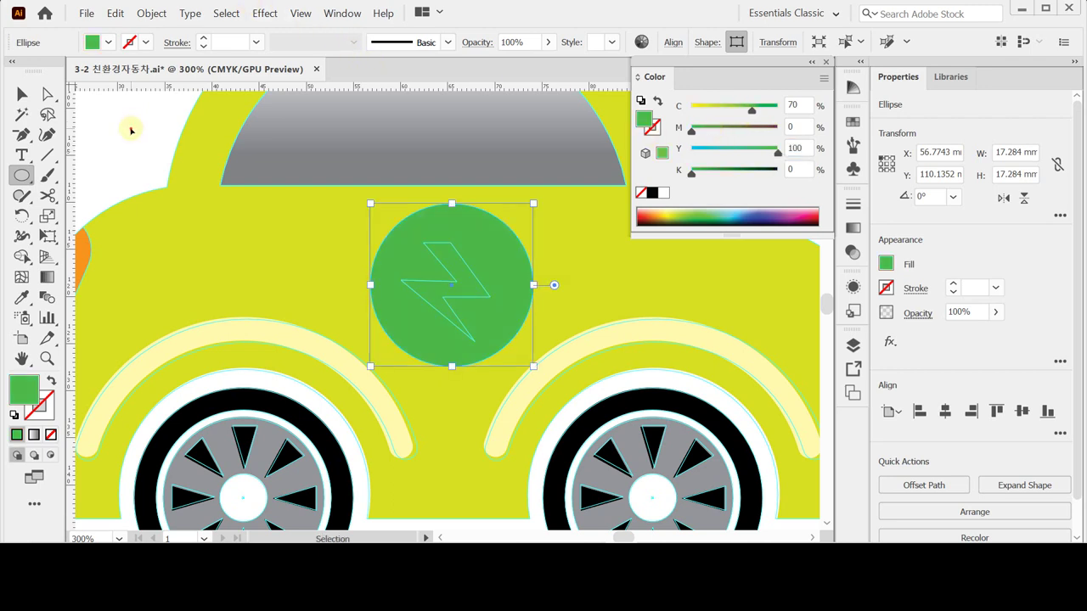
{"action": "left_click", "coordinate": [131, 129]}
- Trace the lightning bolt inside the green circle as a closed seven-point Pen path and fill it white
{"action": "key", "text": "l"}
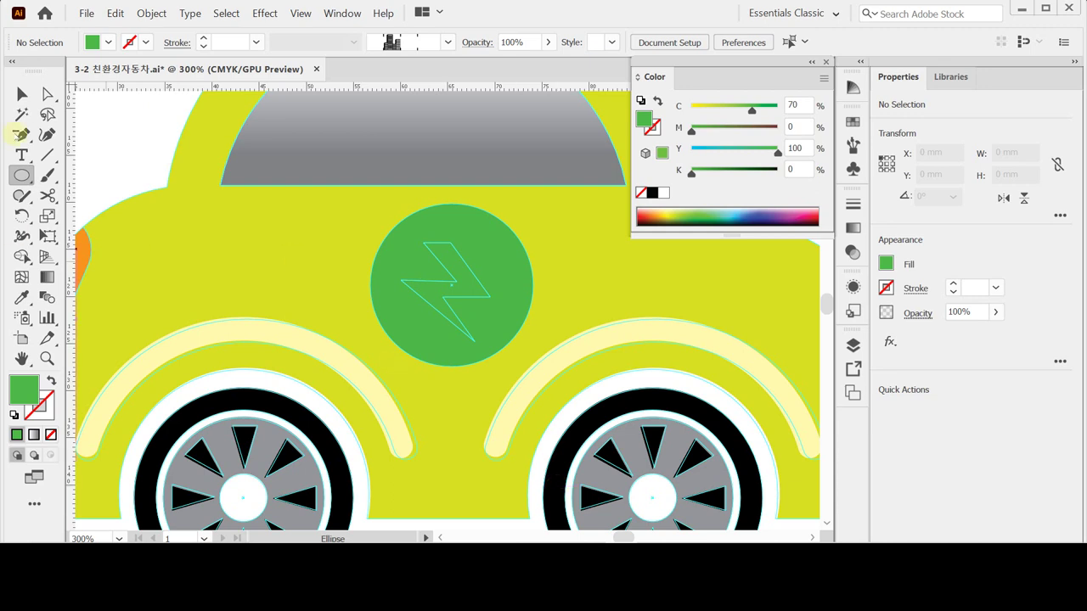
{"action": "left_click", "coordinate": [22, 134]}
{"action": "left_click", "coordinate": [92, 135]}
{"action": "scroll", "coordinate": [428, 293], "scroll_direction": "up", "scroll_amount": 1}
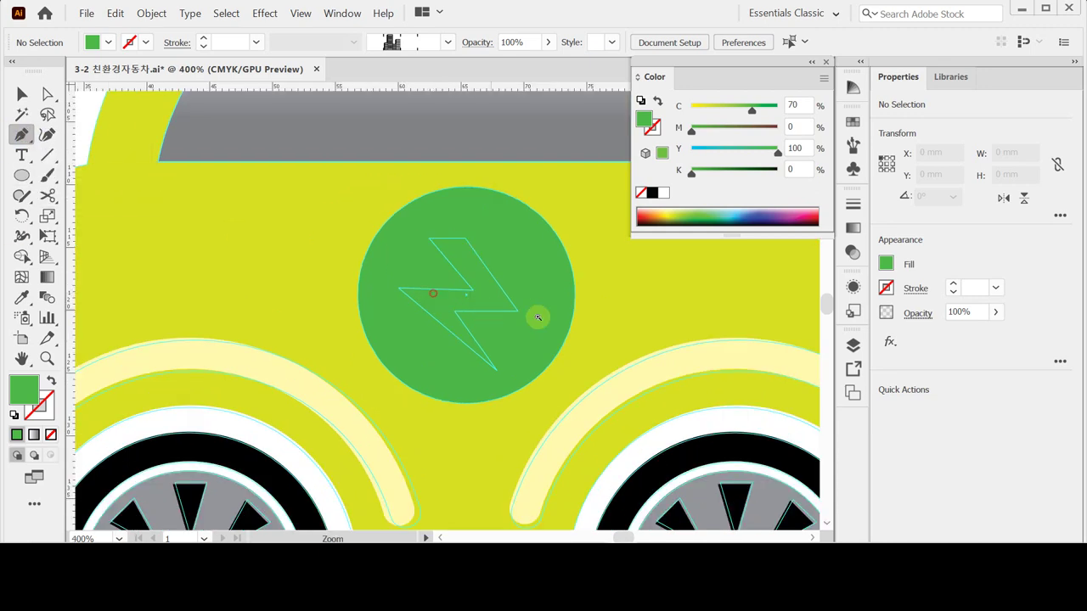
{"action": "left_click", "coordinate": [432, 240]}
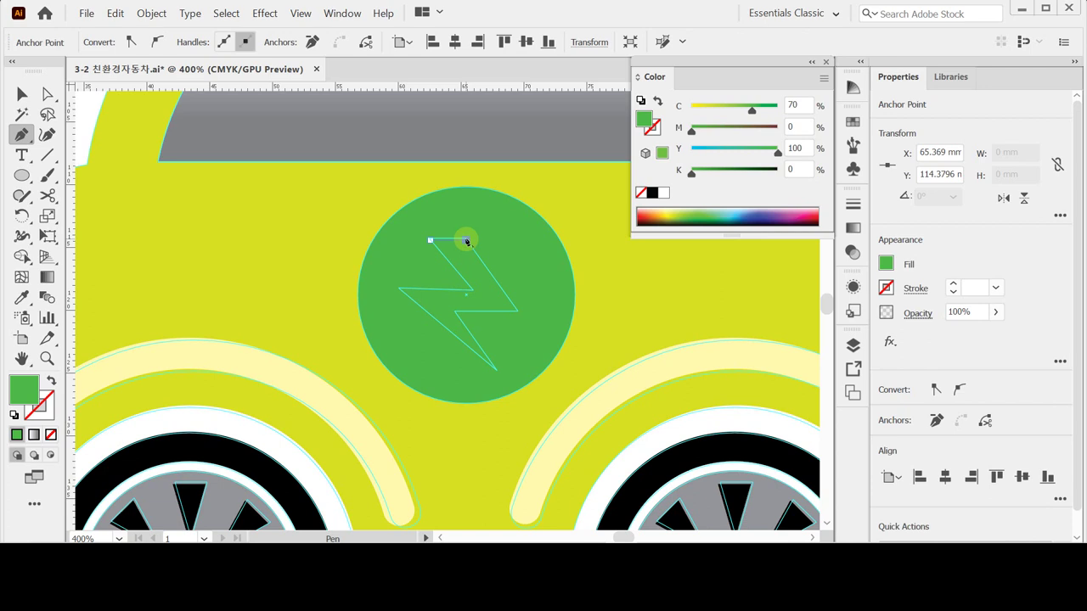
{"action": "left_click", "coordinate": [465, 241]}
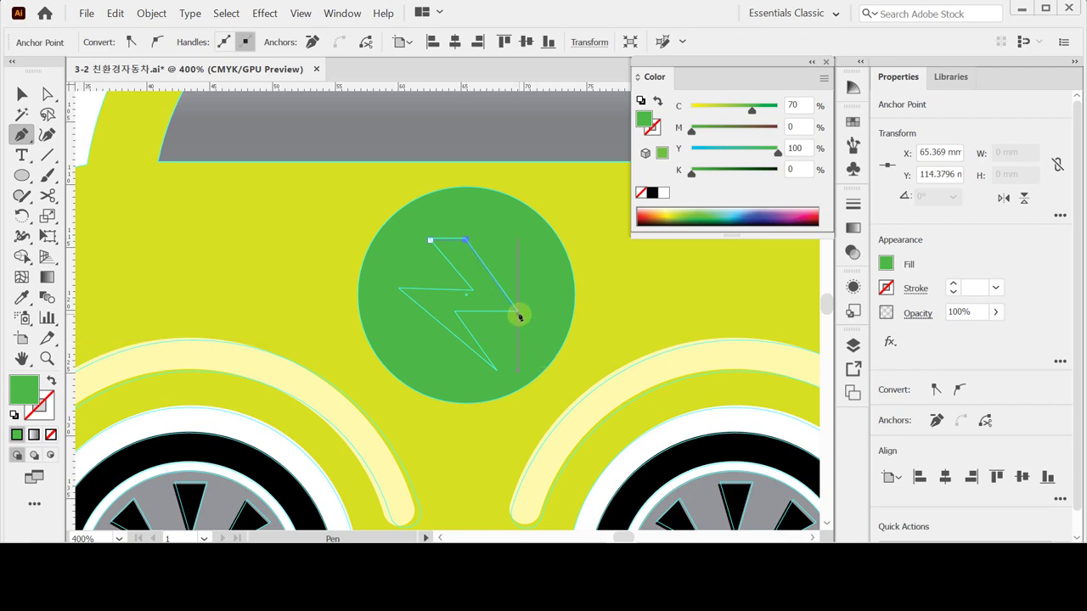
{"action": "left_click", "coordinate": [519, 314]}
{"action": "left_click", "coordinate": [456, 314]}
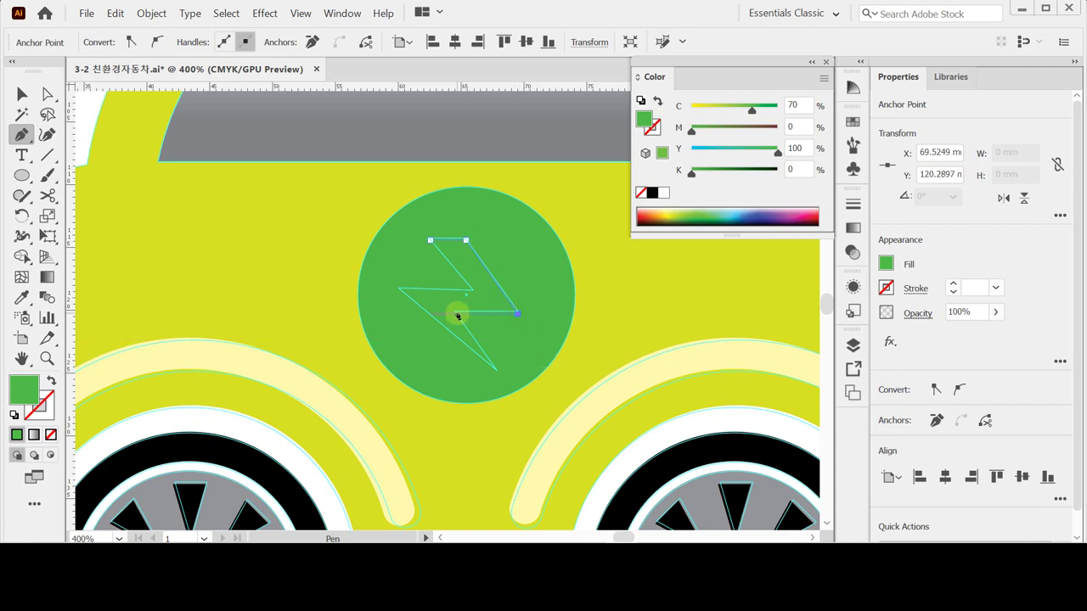
{"action": "left_click", "coordinate": [497, 373]}
{"action": "left_click", "coordinate": [400, 288]}
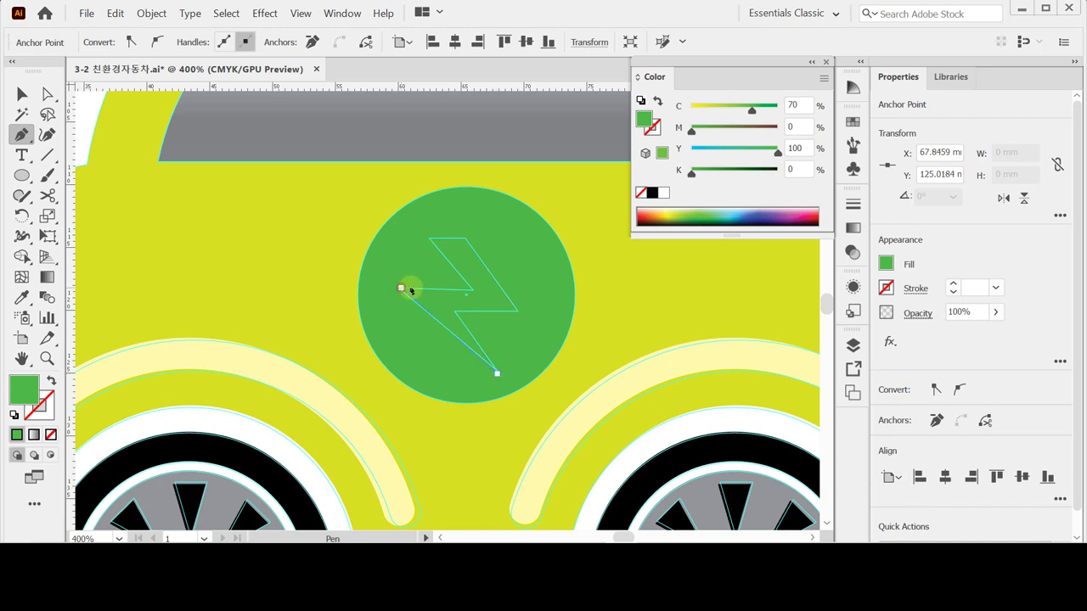
{"action": "left_click", "coordinate": [472, 290]}
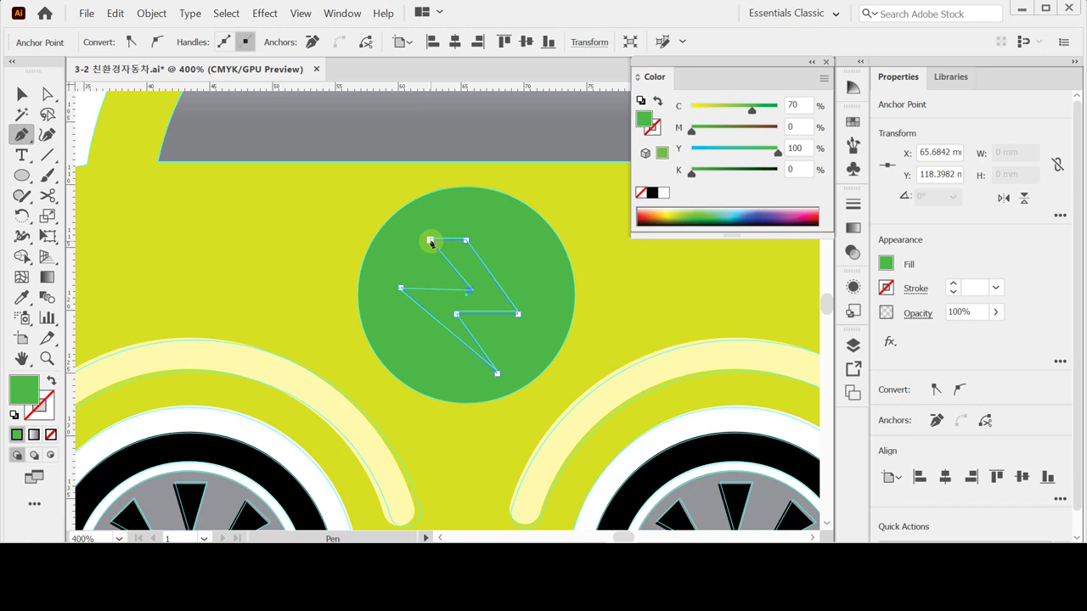
{"action": "left_click", "coordinate": [430, 242]}
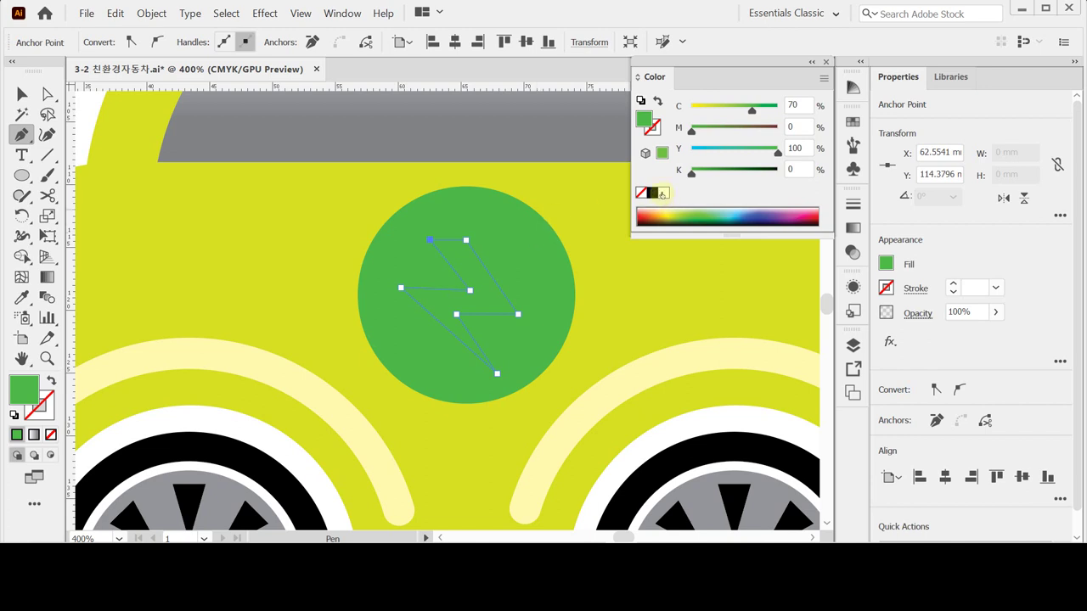
{"action": "left_click", "coordinate": [662, 193]}
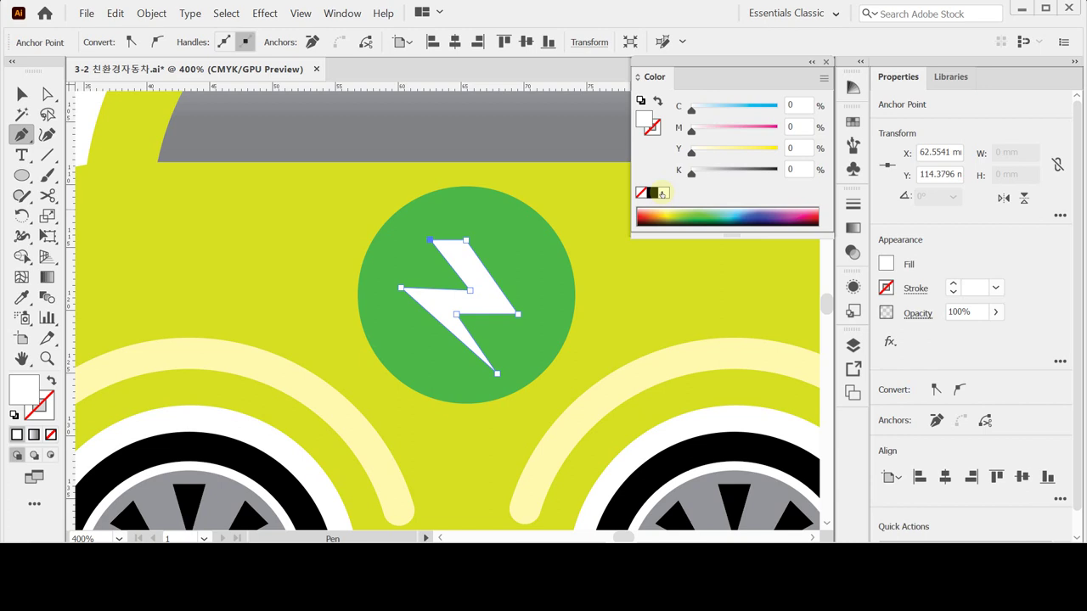
- Try to group the car's parts after selecting them with a marquee over the body and wheels
{"action": "left_click", "coordinate": [534, 294], "text": "ctrl+alt"}
{"action": "left_click", "coordinate": [532, 293], "text": "ctrl+alt"}
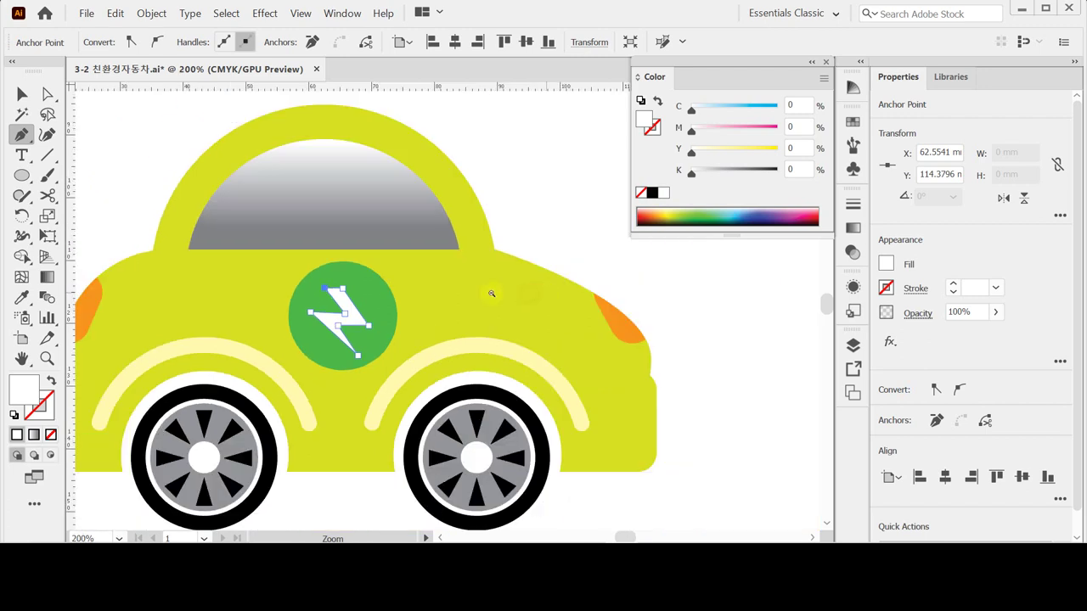
{"action": "left_click_drag", "start_coordinate": [448, 283], "coordinate": [517, 267]}
{"action": "key", "text": "v"}
{"action": "left_click_drag", "start_coordinate": [93, 113], "coordinate": [708, 450]}
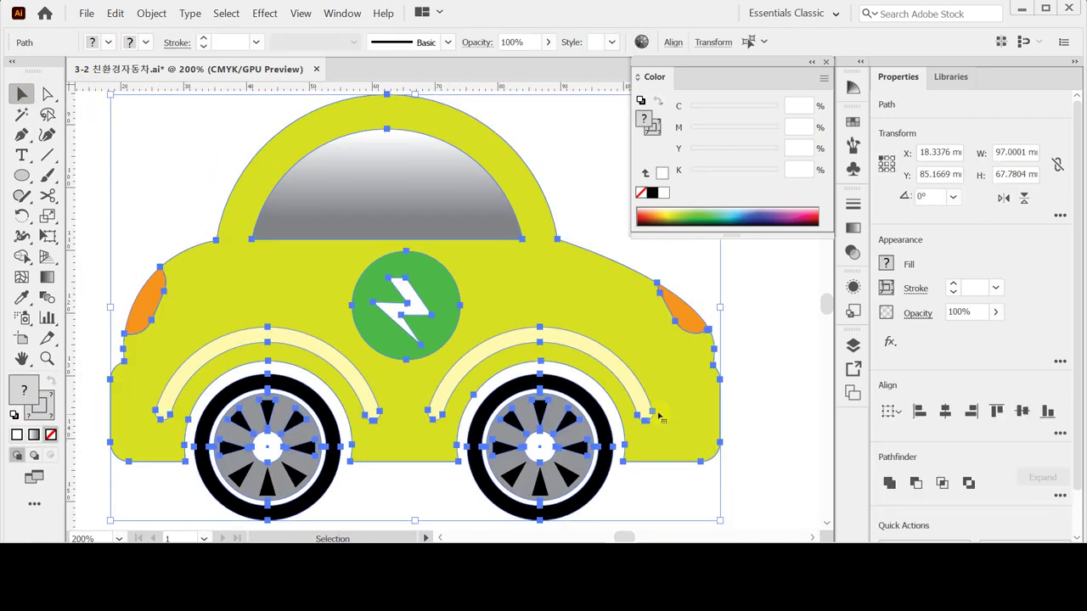
{"action": "key", "text": "a"}
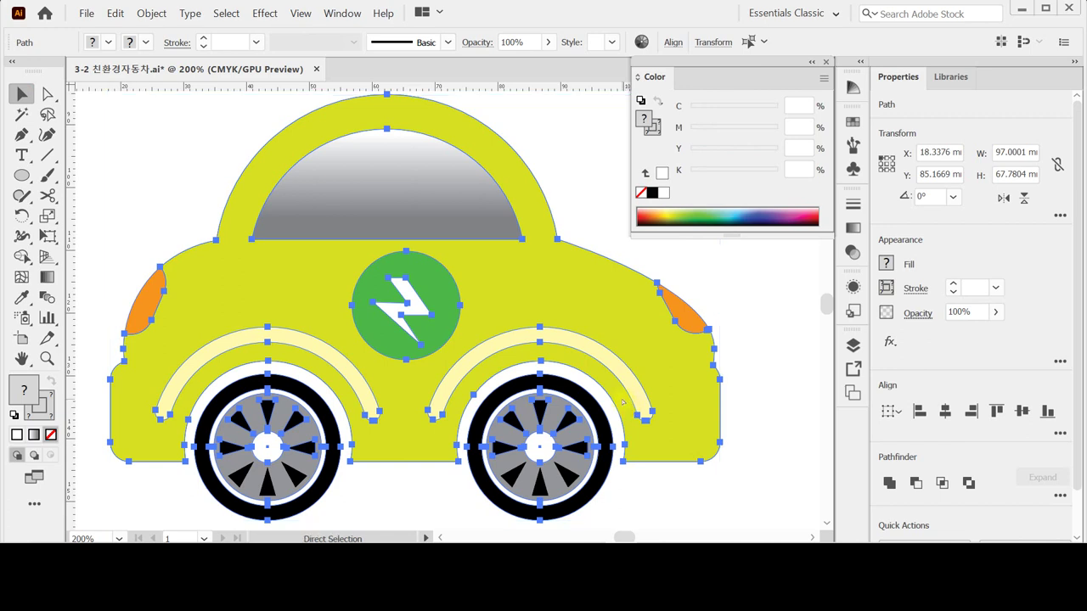
{"action": "key", "text": "ctrl+g"}
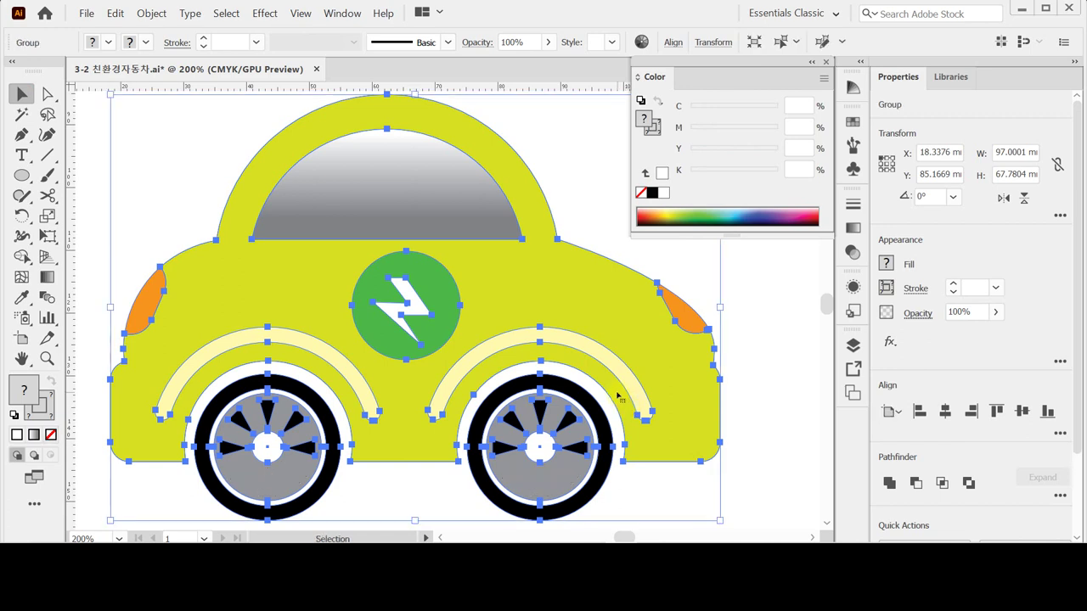
{"action": "key", "text": "v"}
{"action": "left_click", "coordinate": [133, 145]}
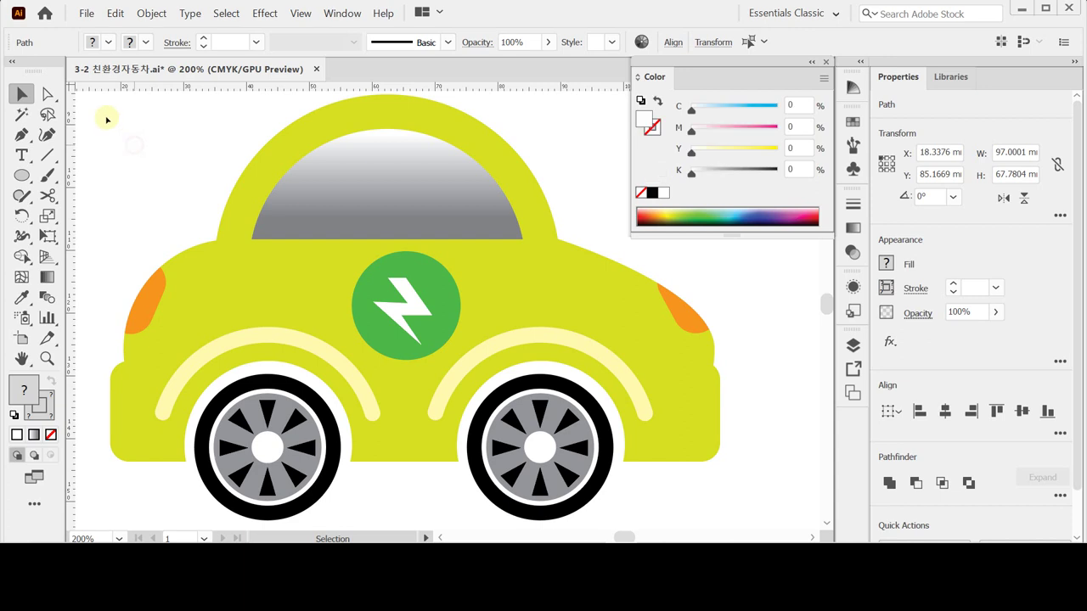
- Select all of the car artwork, including every wheel spoke, group it, and check the group selection
{"action": "key", "text": "a"}
{"action": "key", "text": "ctrl+a"}
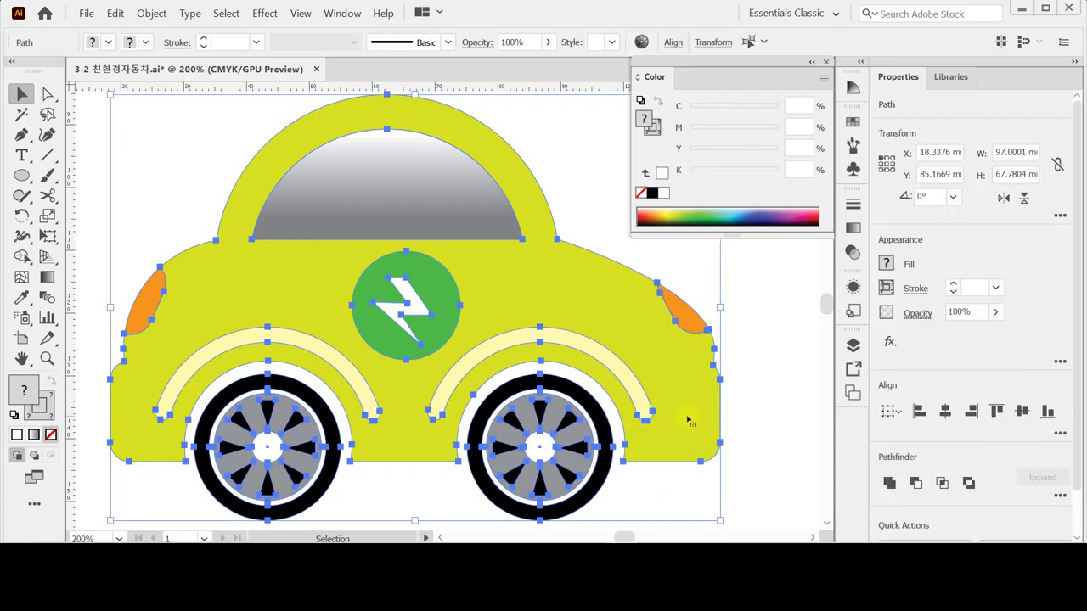
{"action": "key", "text": "v"}
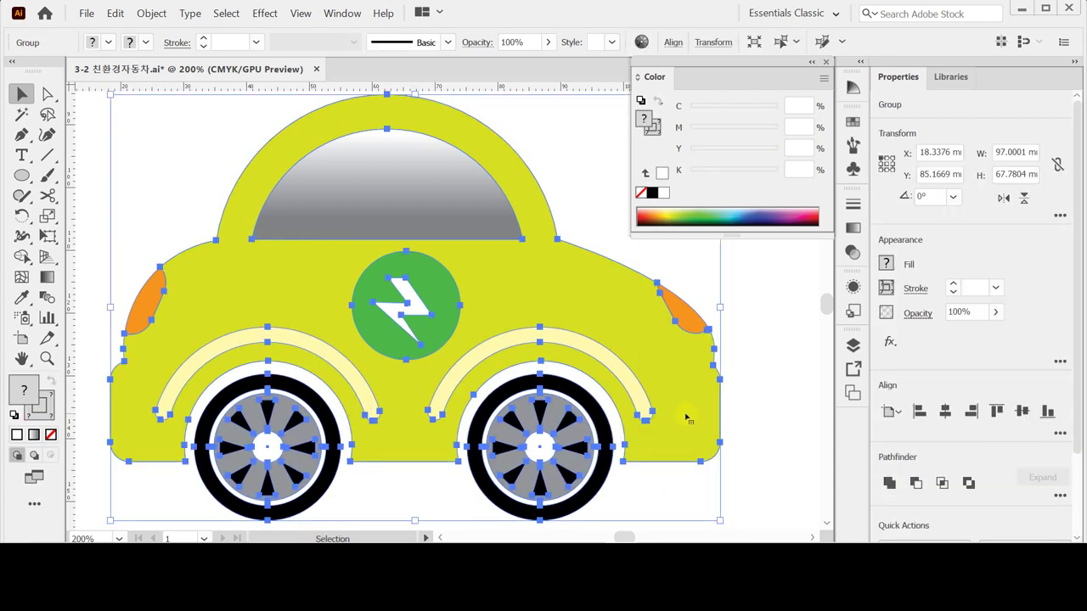
{"action": "left_click", "coordinate": [765, 368]}
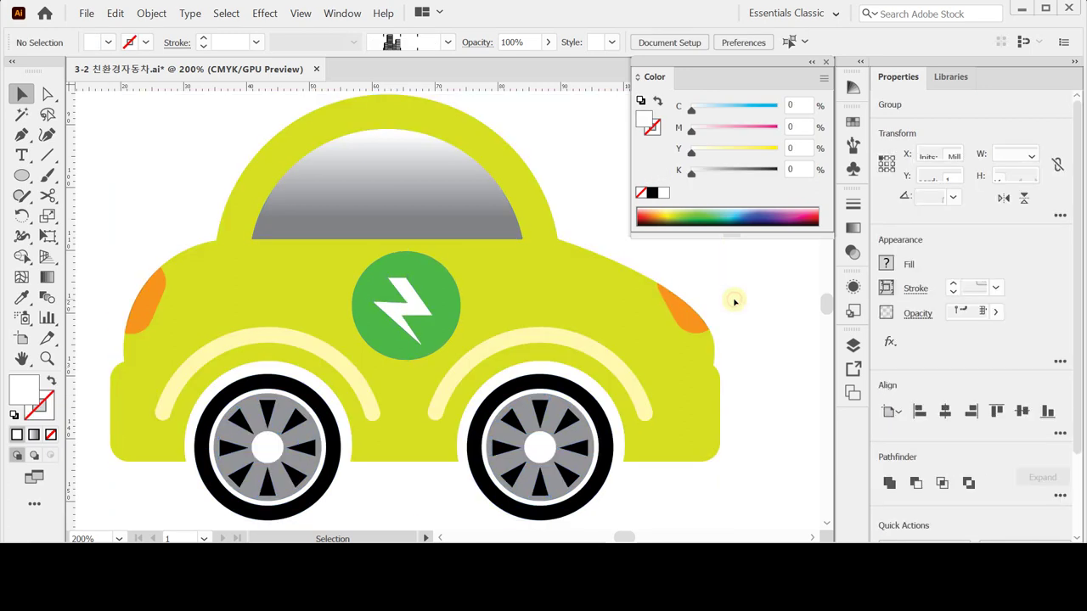
{"action": "left_click", "coordinate": [144, 152]}
{"action": "left_click", "coordinate": [263, 416]}
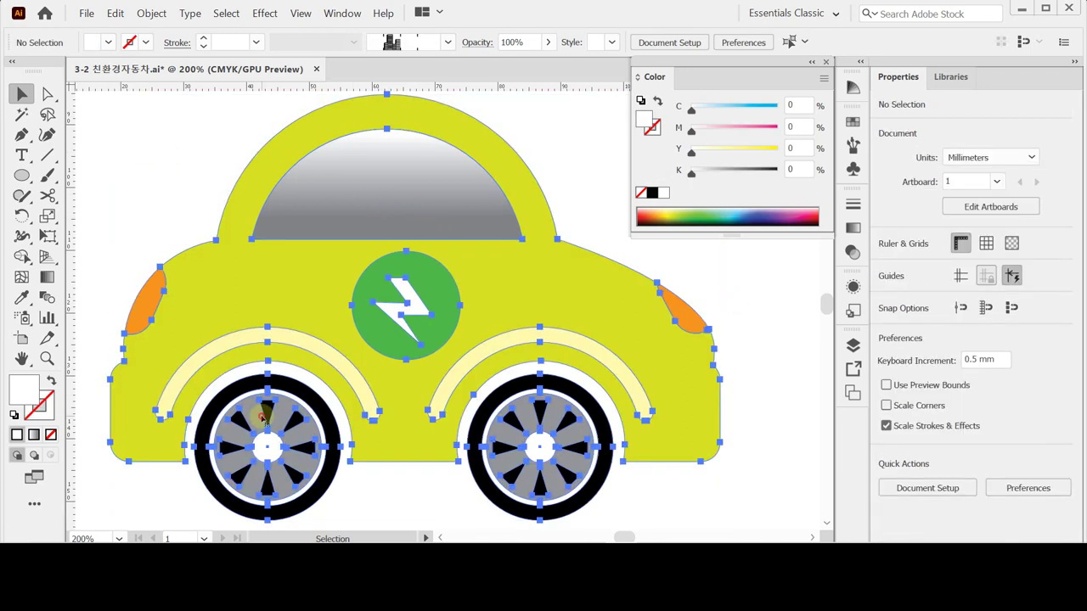
{"action": "left_click", "coordinate": [745, 330]}
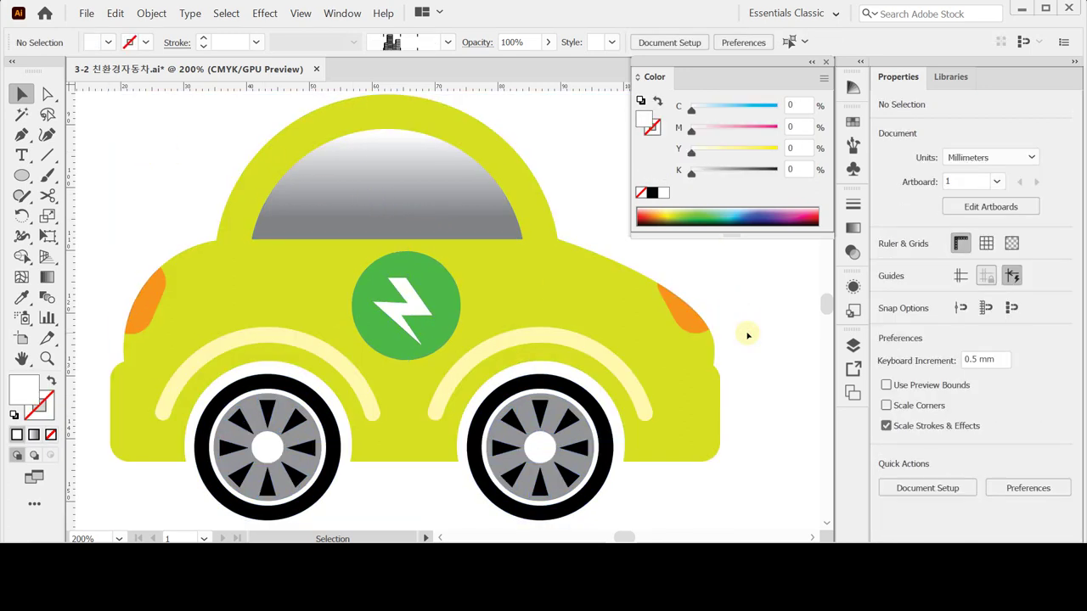
- Select the grouped car and save the document
{"action": "left_click", "coordinate": [464, 303]}
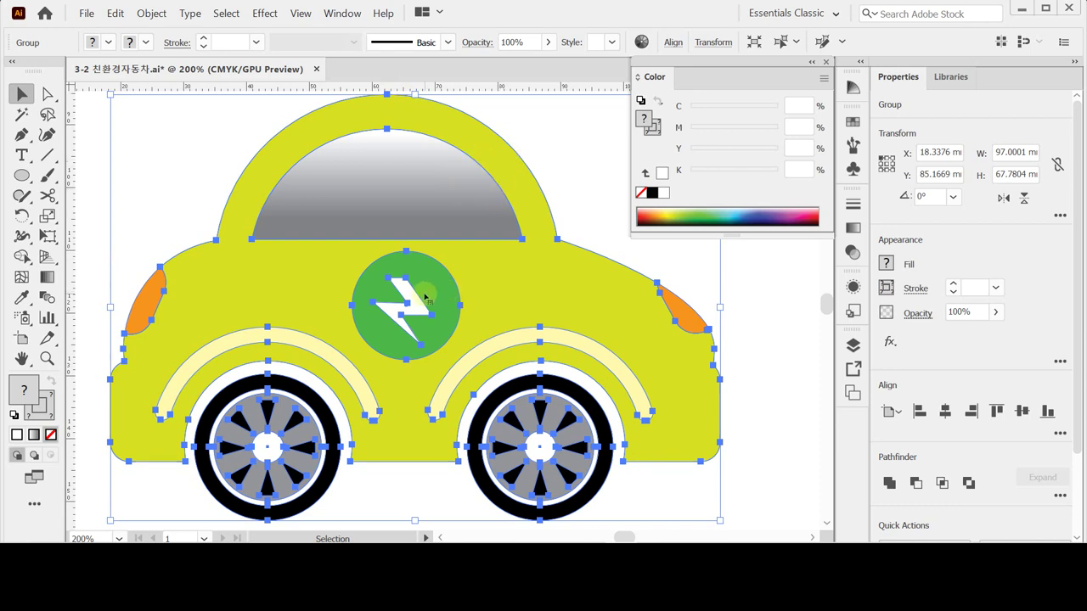
{"action": "key", "text": "a"}
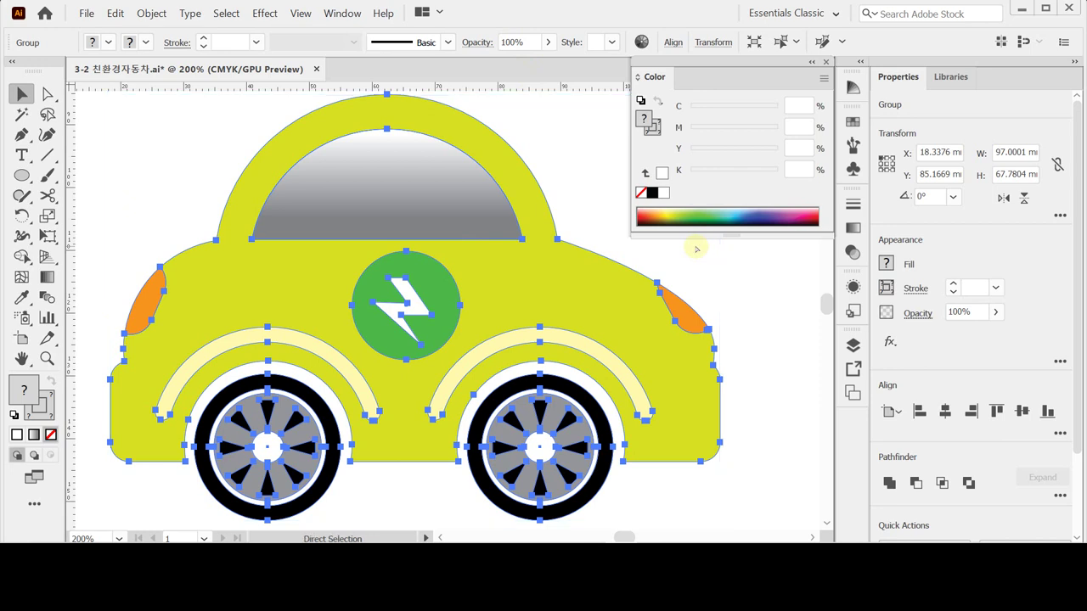
{"action": "key", "text": "v"}
{"action": "key", "text": "ctrl+s"}
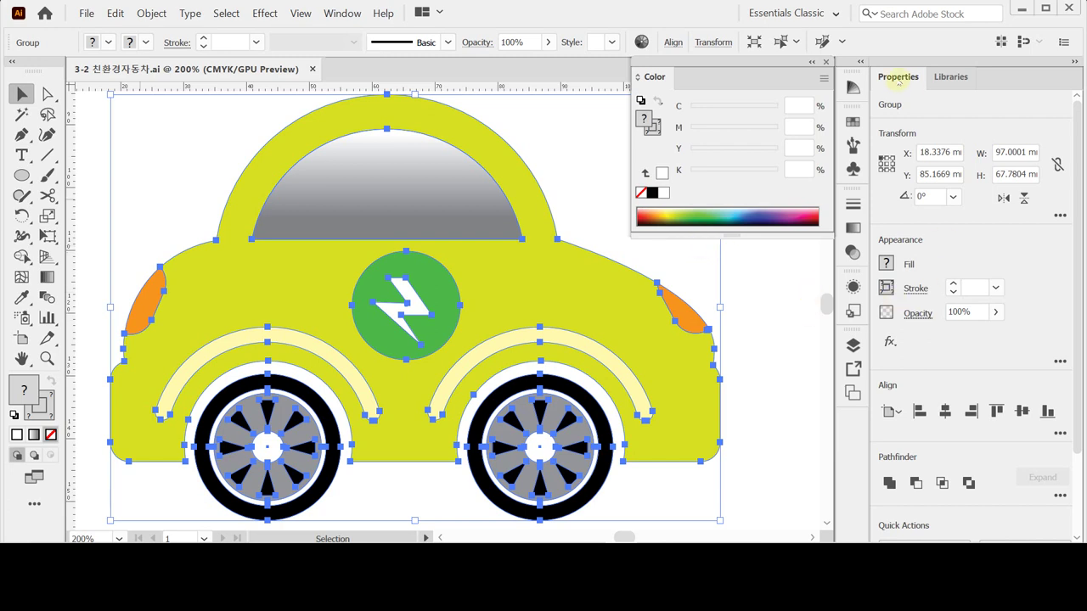
- Apply a Drop Shadow effect to the car group with X and Y offsets of 2 mm and a 1 mm blur
{"action": "left_click", "coordinate": [892, 342]}
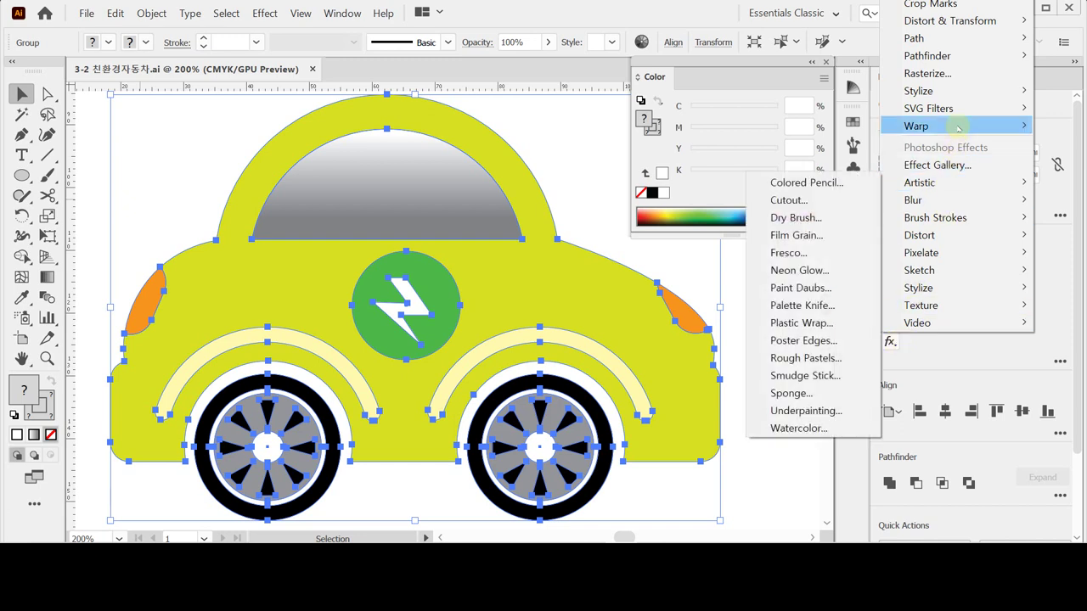
{"action": "mouse_move", "coordinate": [957, 91]}
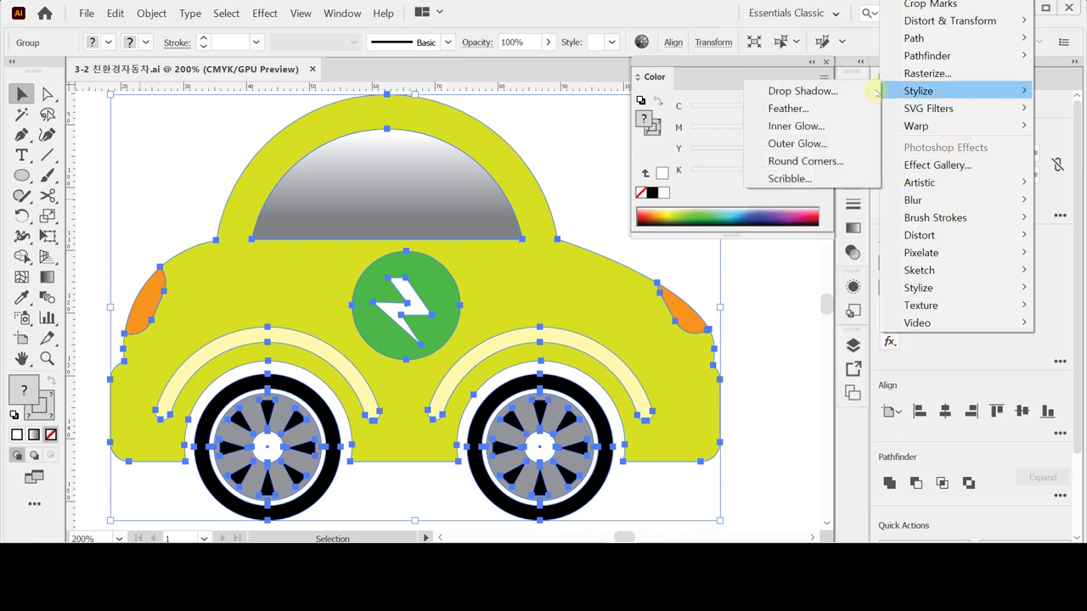
{"action": "left_click", "coordinate": [813, 90]}
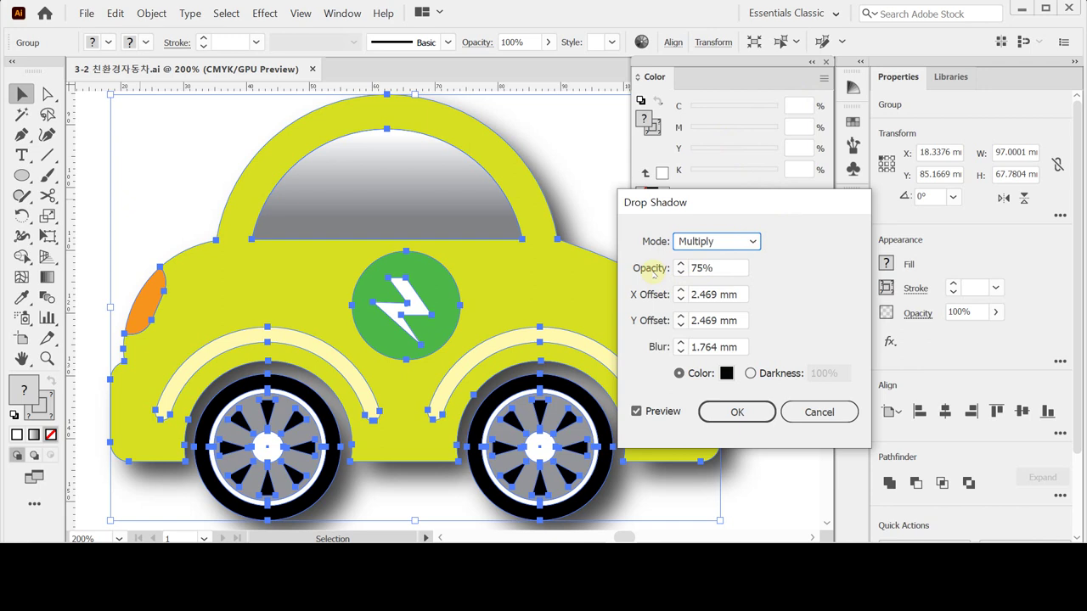
{"action": "left_click", "coordinate": [682, 295]}
{"action": "type", "text": "2"}
{"action": "key", "text": "Tab"}
{"action": "type", "text": "2"}
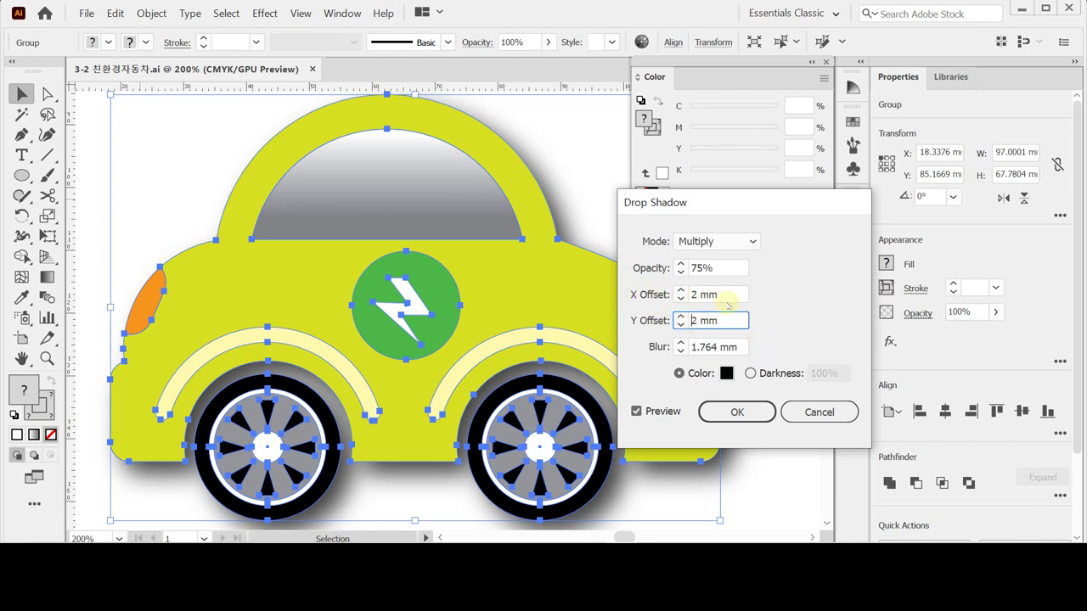
{"action": "left_click", "coordinate": [680, 353]}
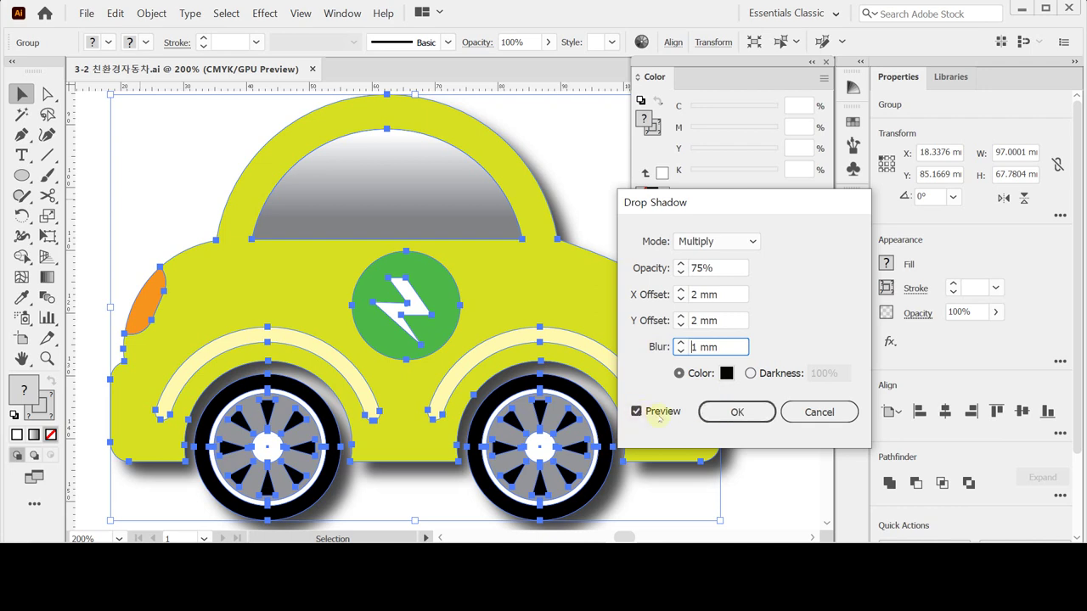
{"action": "left_click", "coordinate": [730, 413]}
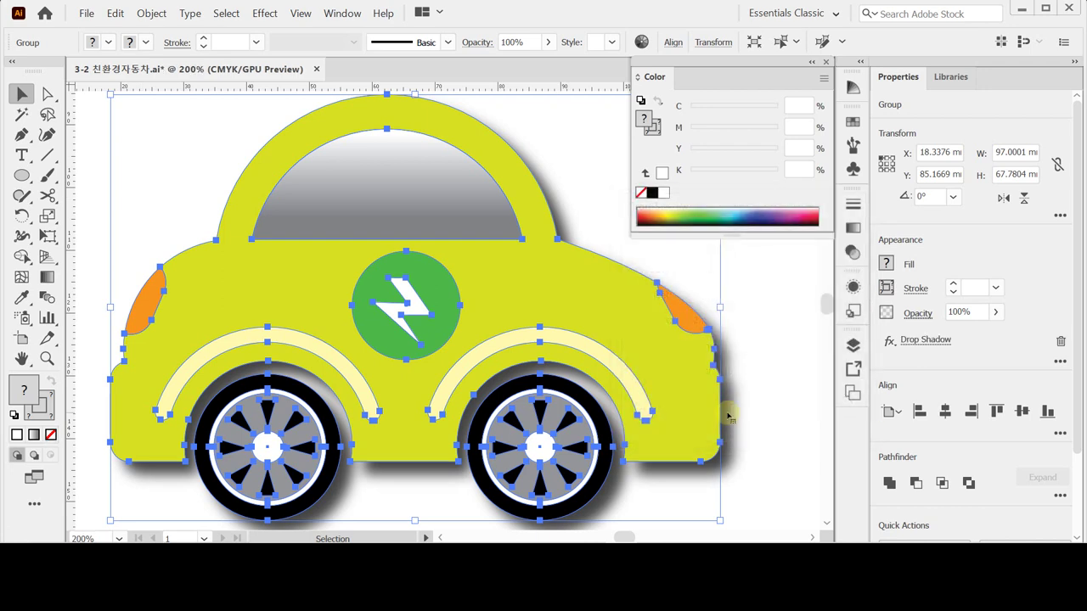
- Save the document with the car's drop shadow applied
{"action": "key", "text": "a"}
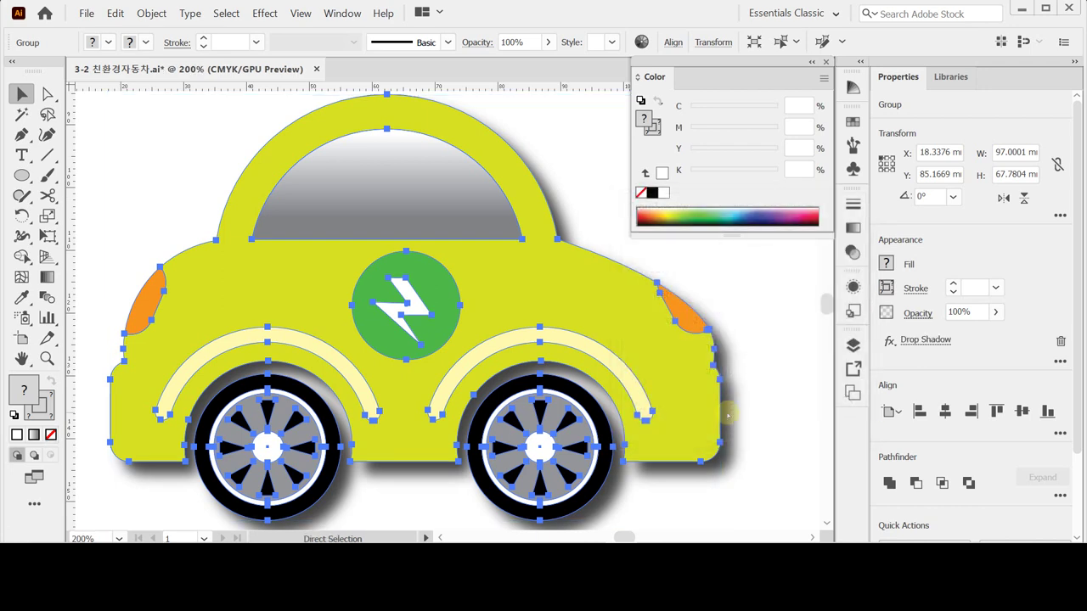
{"action": "key", "text": "v"}
{"action": "key", "text": "ctrl+s"}
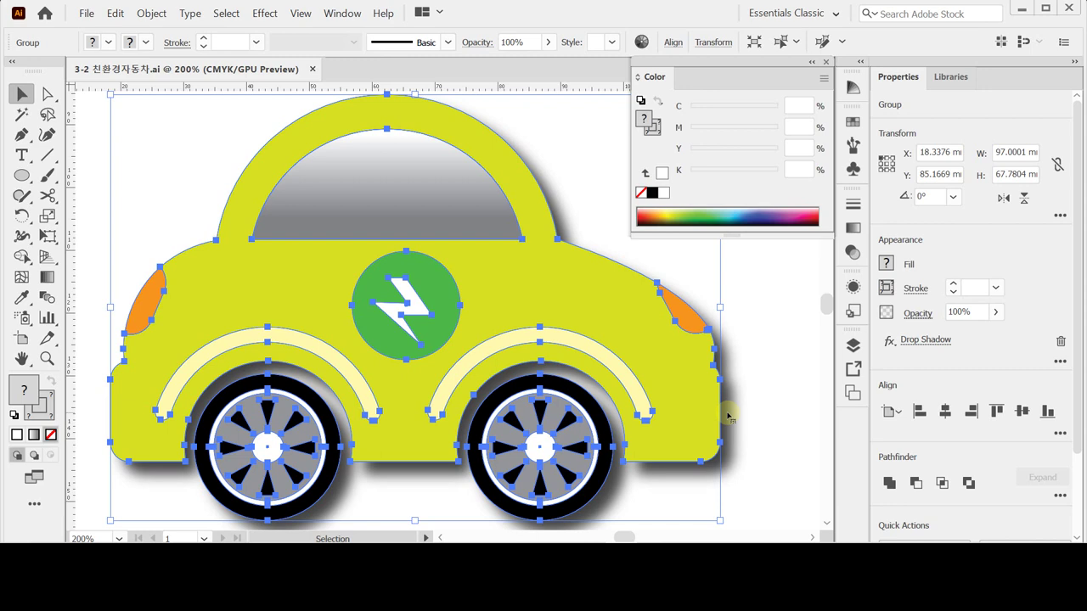
{"action": "key", "text": "shift"}
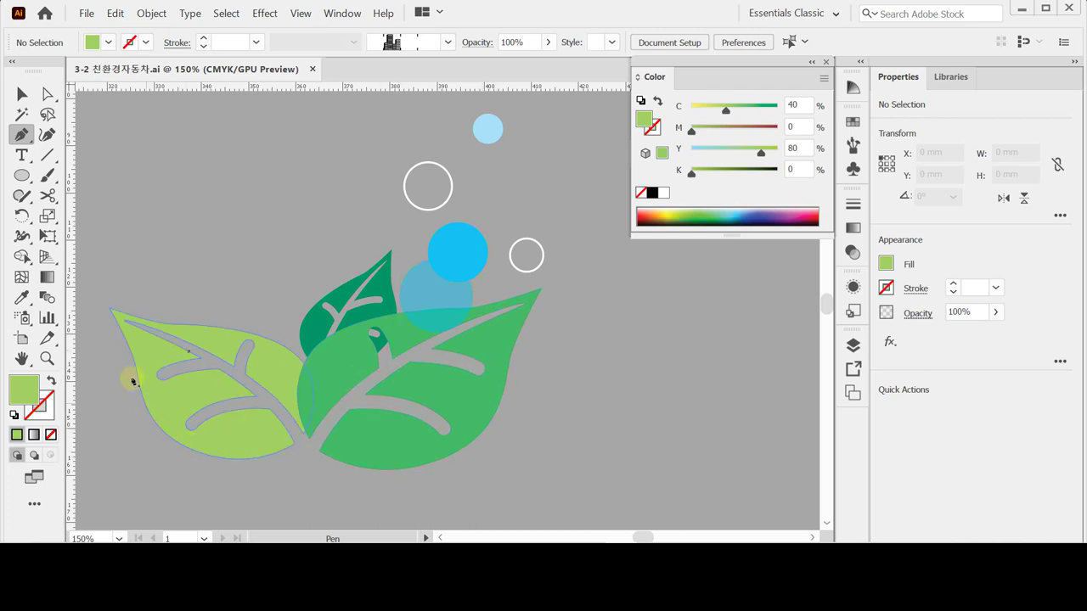
{"action": "left_click", "coordinate": [137, 326]}
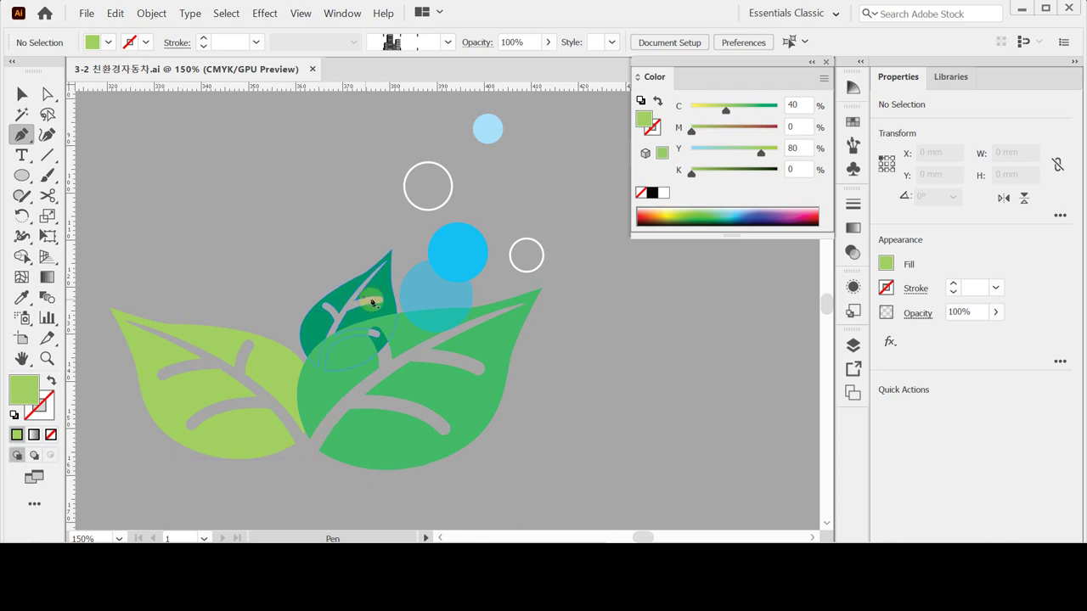
{"action": "left_click", "coordinate": [451, 408]}
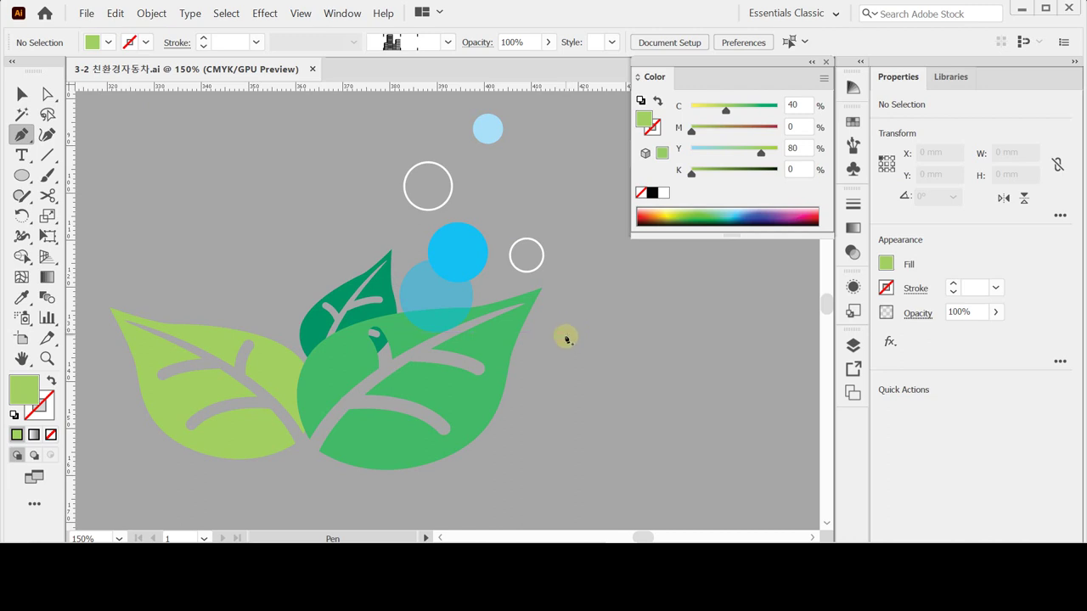
{"action": "left_click_drag", "start_coordinate": [532, 366], "coordinate": [546, 262]}
{"action": "key", "text": "space"}
{"action": "left_click_drag", "start_coordinate": [238, 396], "coordinate": [244, 382]}
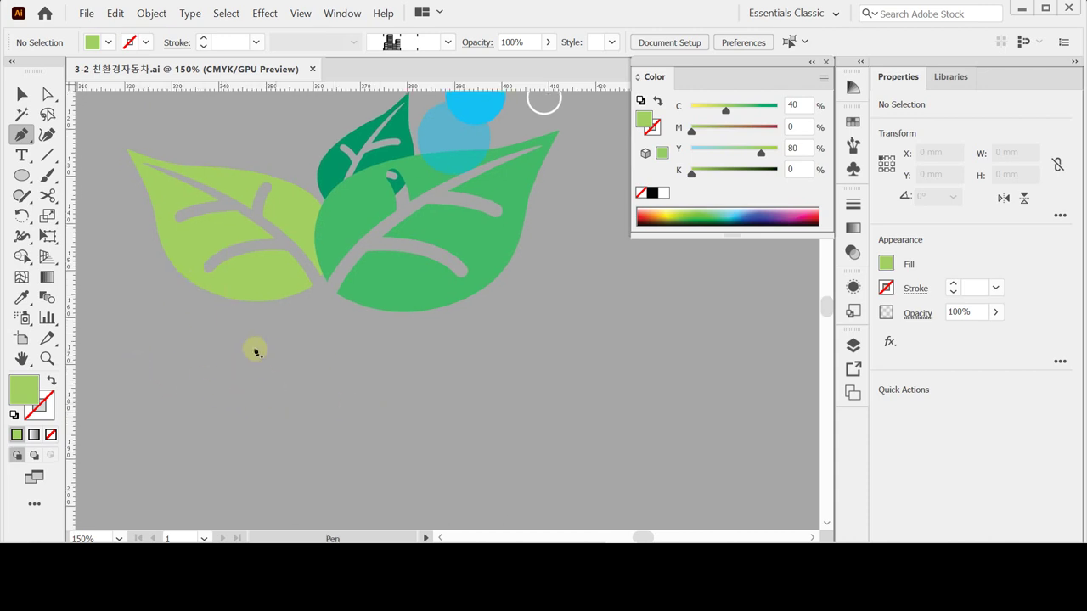
{"action": "key", "text": "space"}
{"action": "left_click_drag", "start_coordinate": [230, 361], "coordinate": [434, 440]}
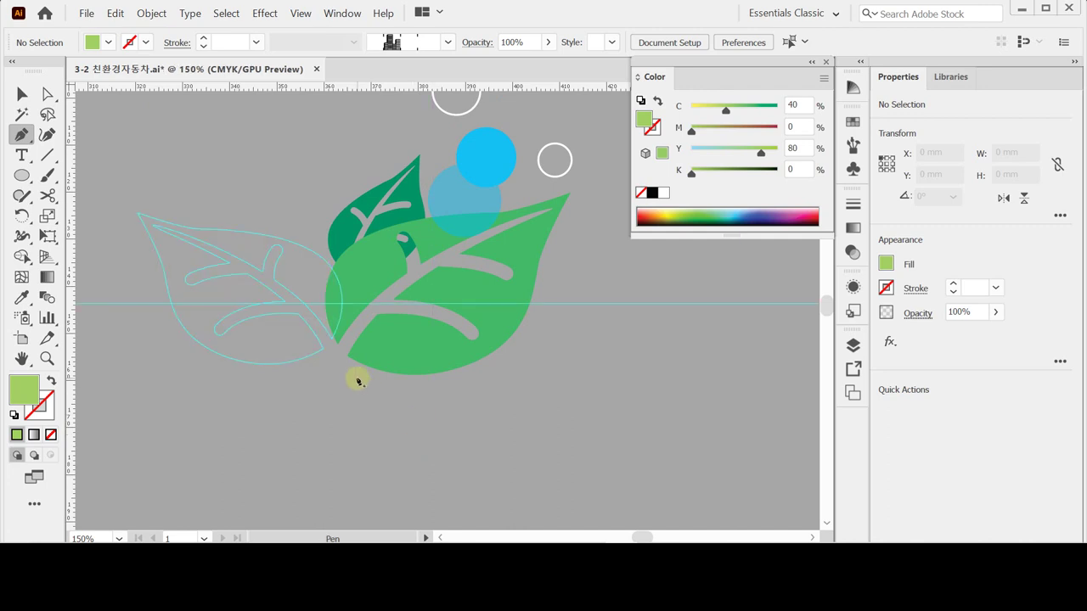
- Trace the reference leaf guide with the Pen tool as a closed light-green shape, starting and ending at the leaf tip
{"action": "left_click", "coordinate": [137, 214]}
{"action": "left_click_drag", "start_coordinate": [165, 276], "coordinate": [170, 302]}
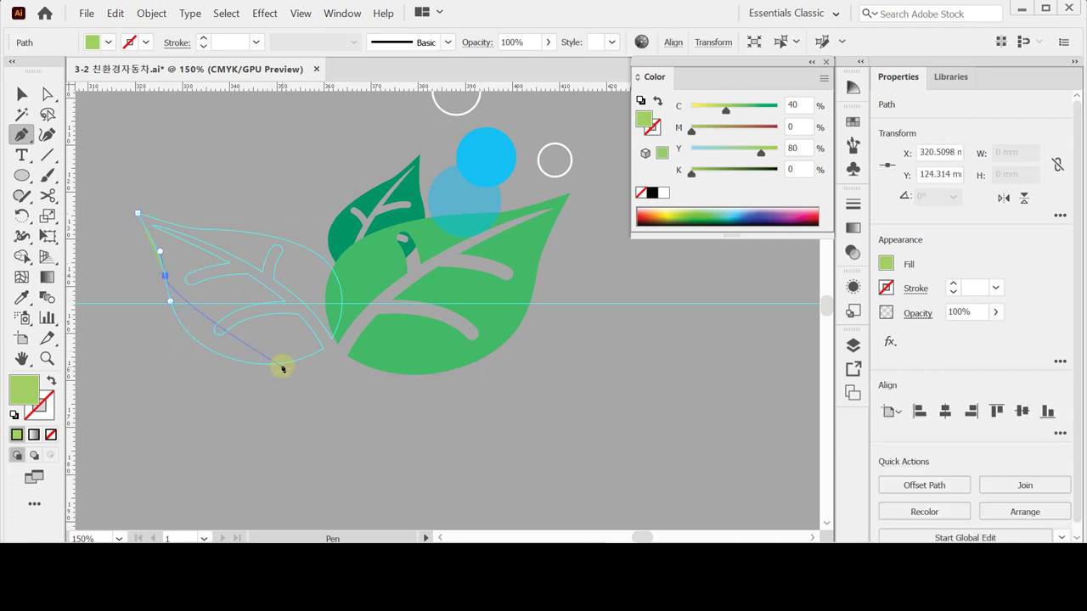
{"action": "left_click_drag", "start_coordinate": [325, 350], "coordinate": [458, 297]}
{"action": "left_click", "coordinate": [326, 350]}
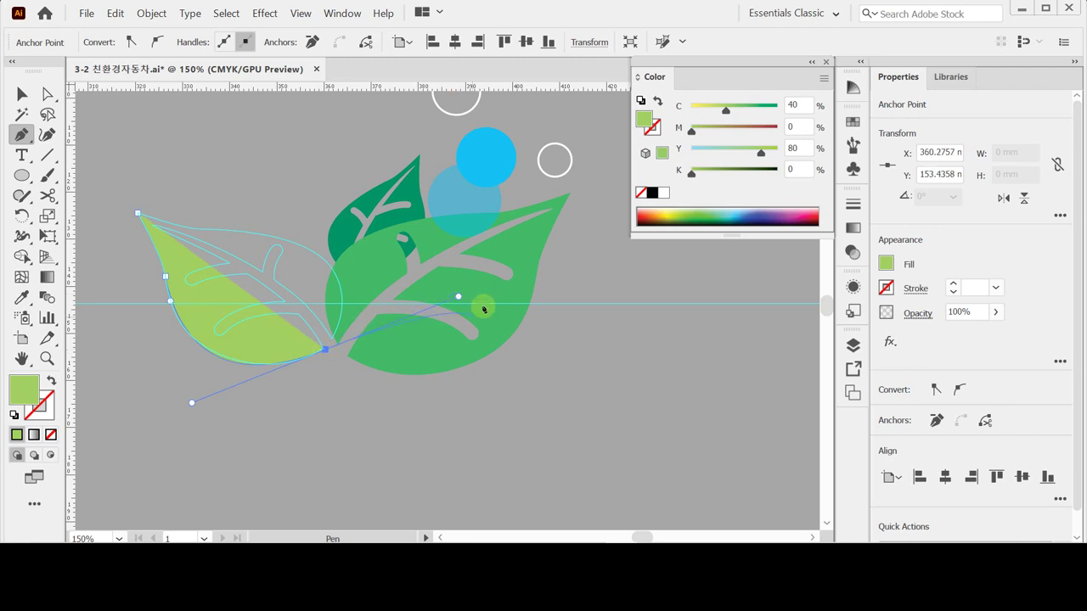
{"action": "left_click", "coordinate": [364, 248]}
{"action": "left_click", "coordinate": [326, 351]}
{"action": "left_click_drag", "start_coordinate": [326, 351], "coordinate": [209, 213]}
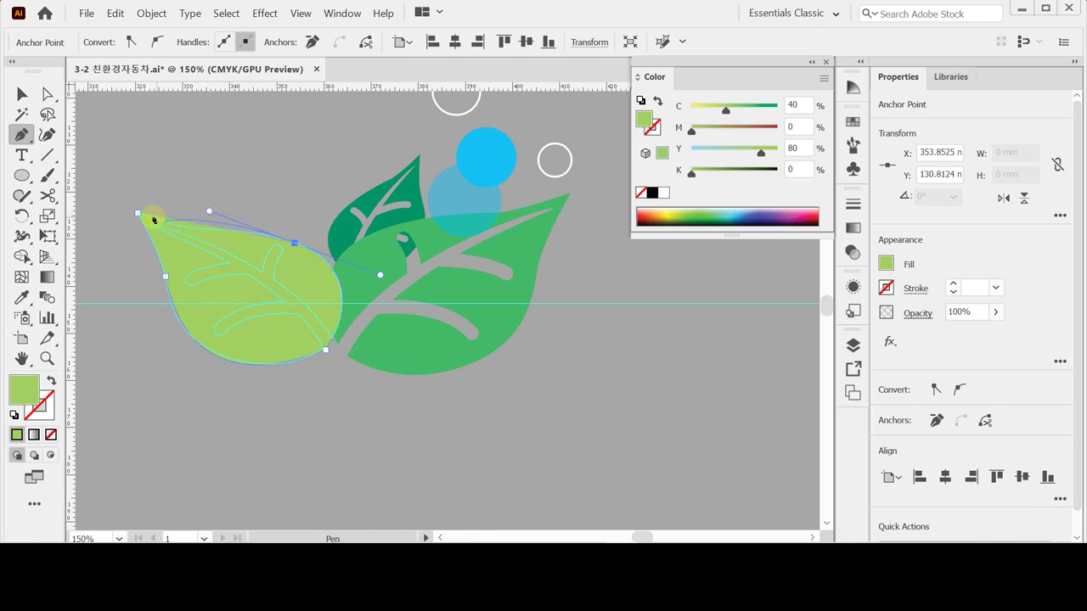
{"action": "left_click_drag", "start_coordinate": [138, 216], "coordinate": [114, 199]}
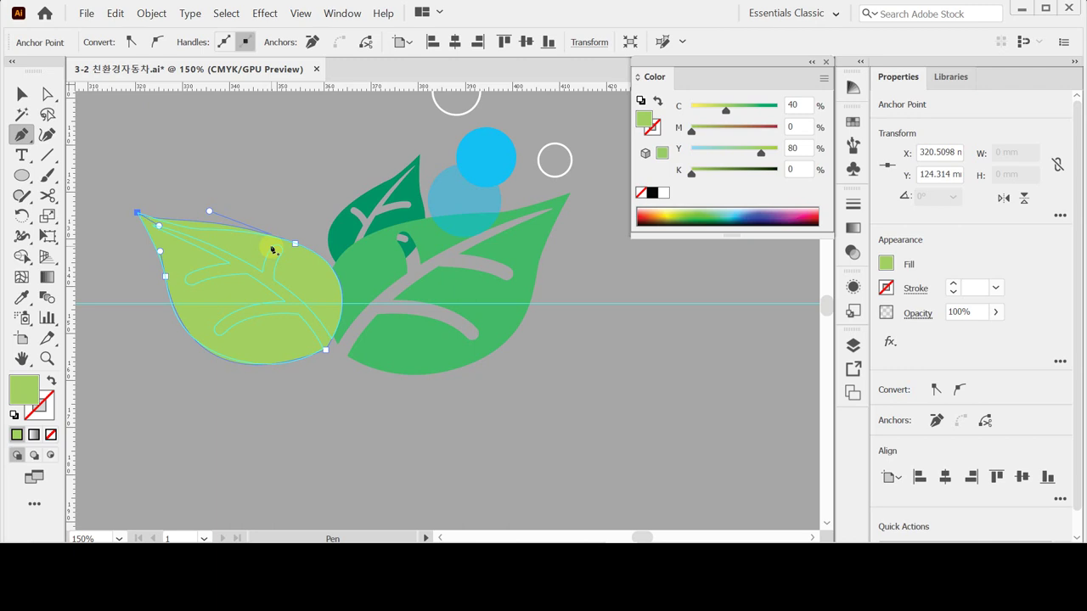
- Refine the new leaf's upper edge to match the guide by shifting its anchor slightly toward the tip and adjusting both curve handles
{"action": "key", "text": "ctrl"}
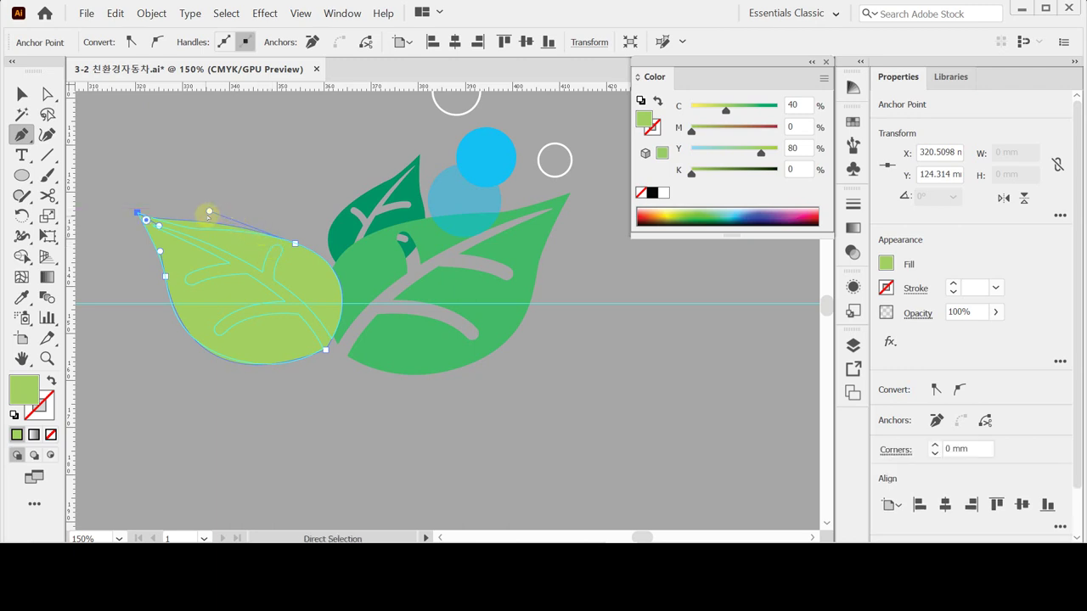
{"action": "left_click_drag", "start_coordinate": [209, 212], "coordinate": [213, 230]}
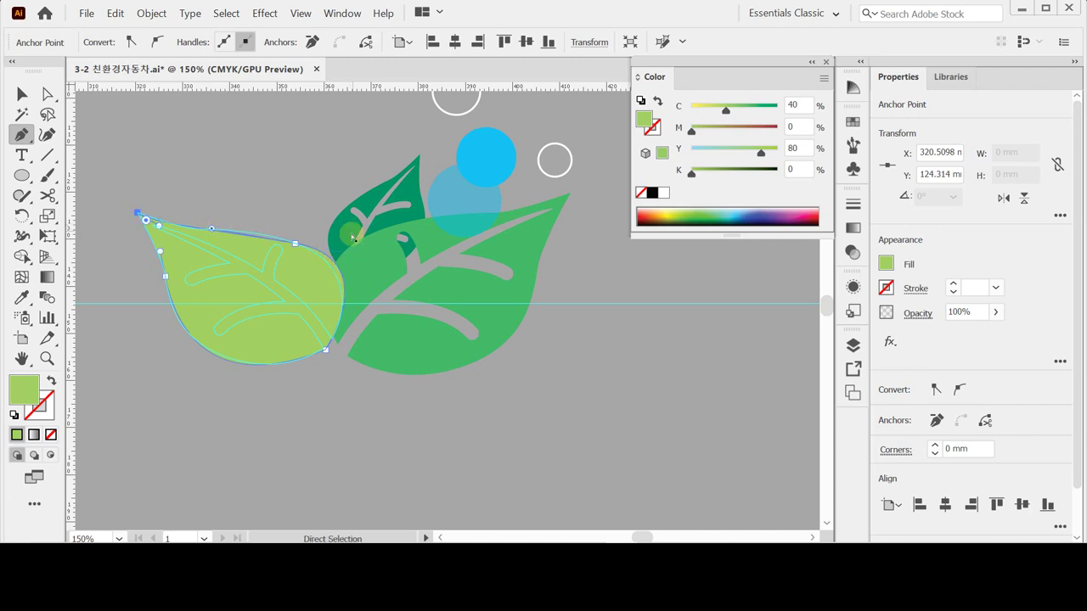
{"action": "left_click_drag", "start_coordinate": [295, 243], "coordinate": [285, 240]}
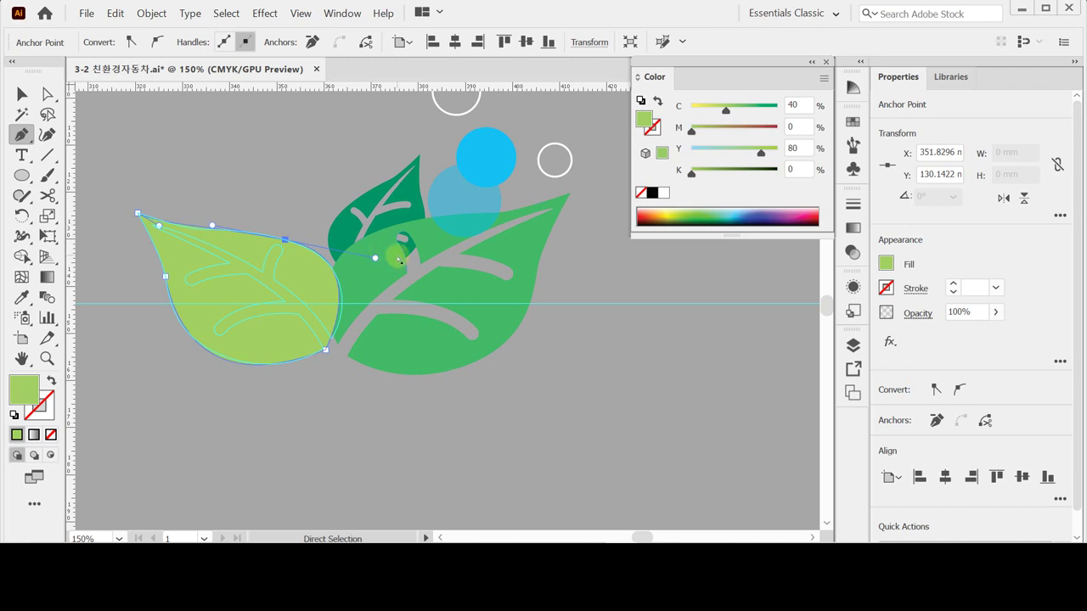
{"action": "left_click", "coordinate": [375, 258], "text": "ctrl"}
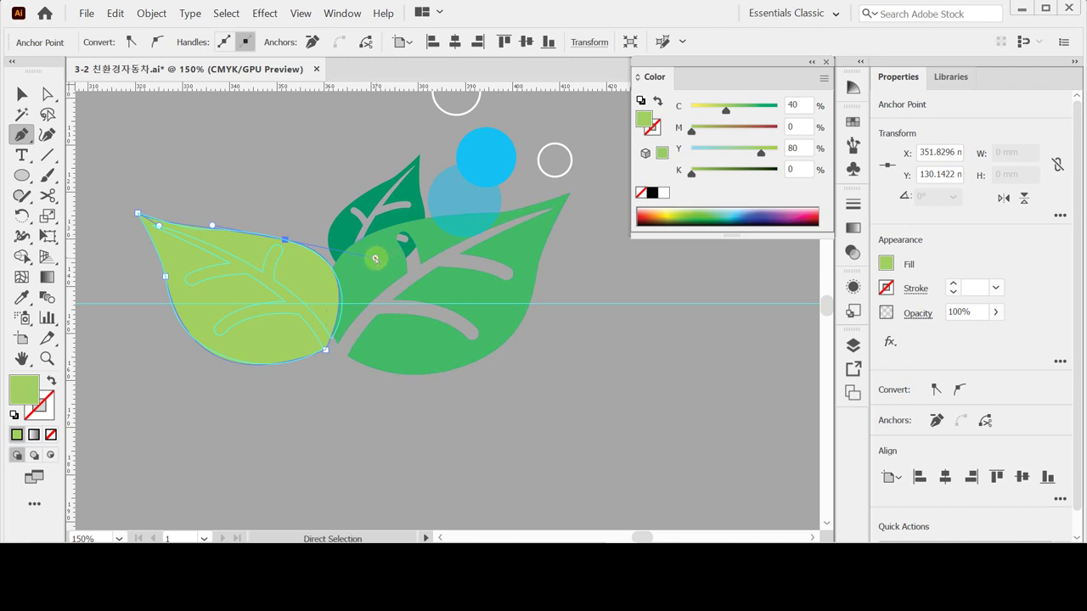
{"action": "key", "text": "alt"}
{"action": "left_click_drag", "start_coordinate": [376, 258], "coordinate": [376, 256]}
{"action": "key", "text": "ctrl+z"}
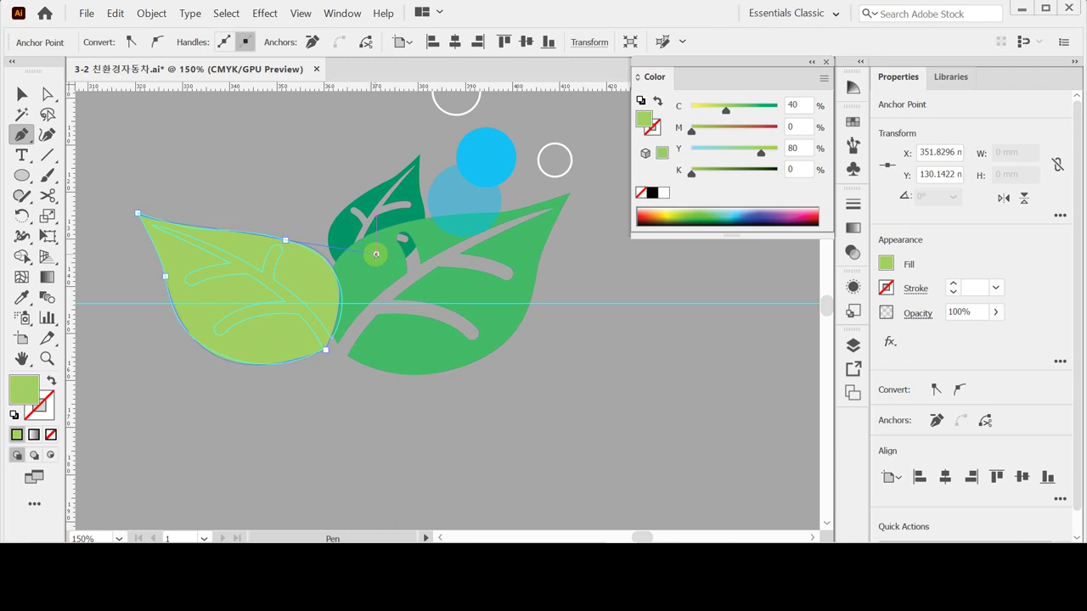
{"action": "key", "text": "ctrl+shift+z"}
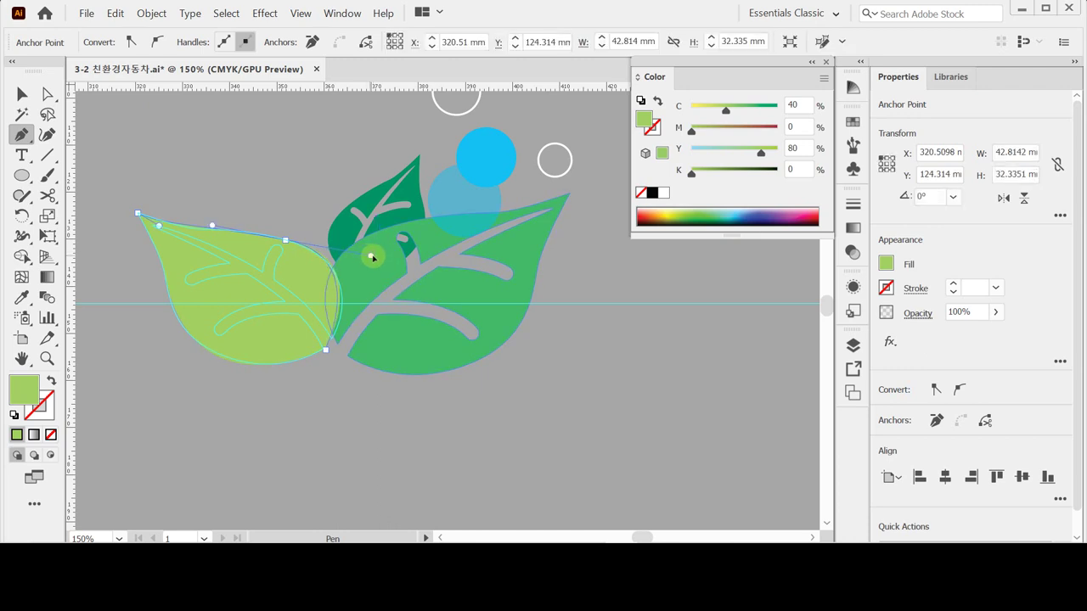
{"action": "key", "text": "ctrl+z"}
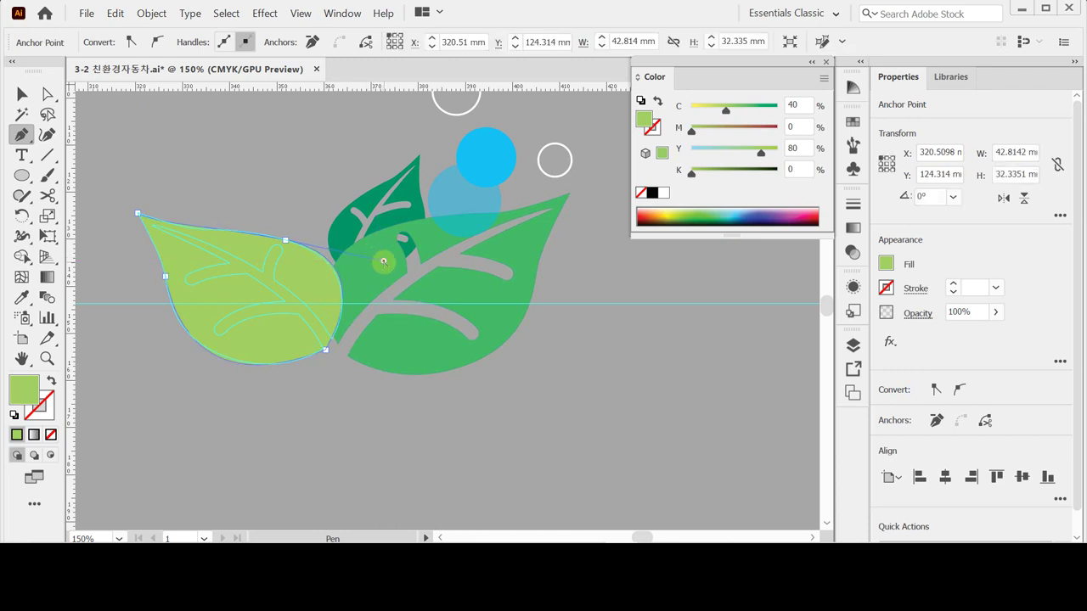
{"action": "left_click_drag", "start_coordinate": [384, 263], "coordinate": [384, 260]}
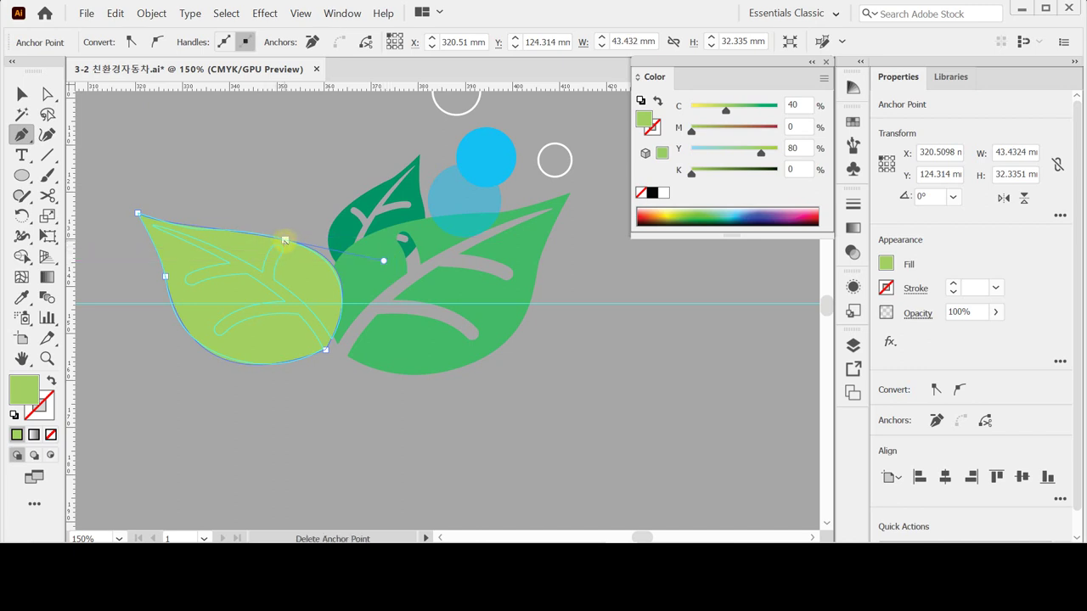
- Try converting the leaf's upper-edge anchor to a corner and pulling out new smooth handles, and undo both changes
{"action": "left_click", "coordinate": [286, 241]}
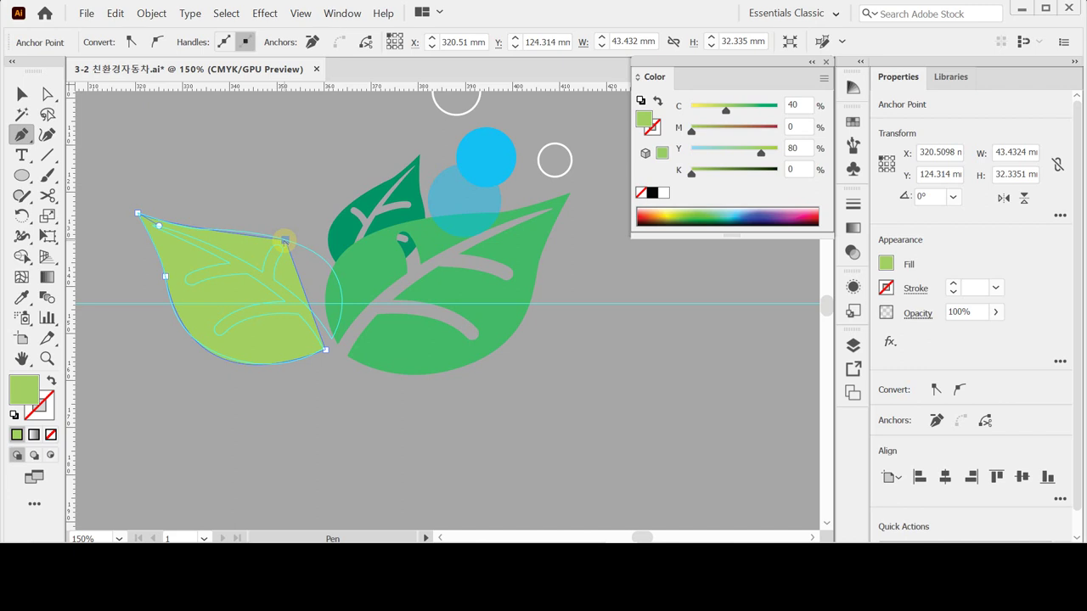
{"action": "left_click_drag", "start_coordinate": [285, 241], "coordinate": [187, 215]}
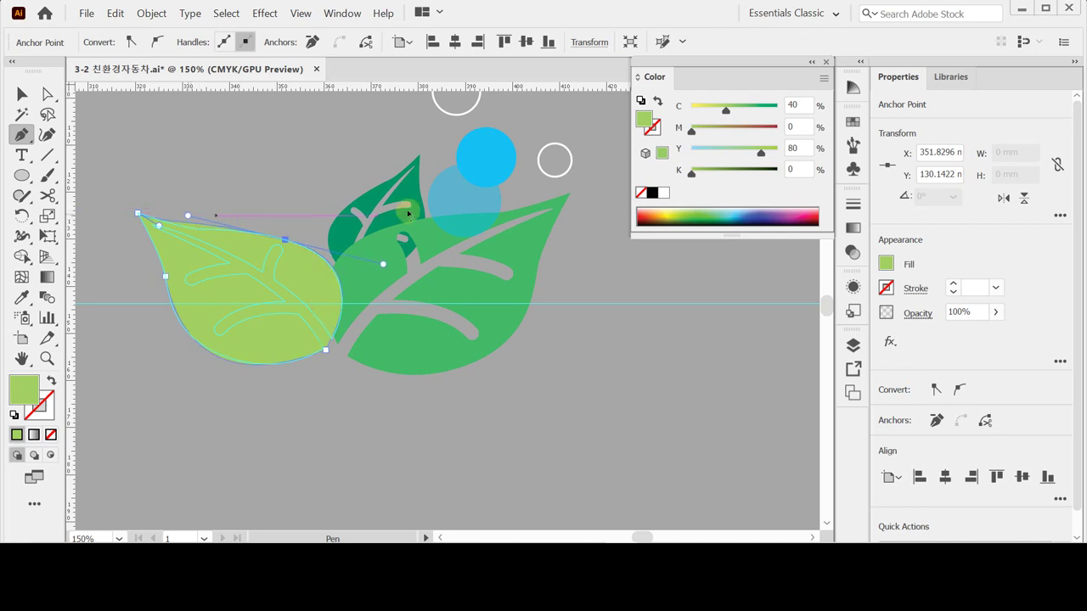
{"action": "key", "text": "ctrl+z"}
{"action": "key", "text": "ctrl+z"}
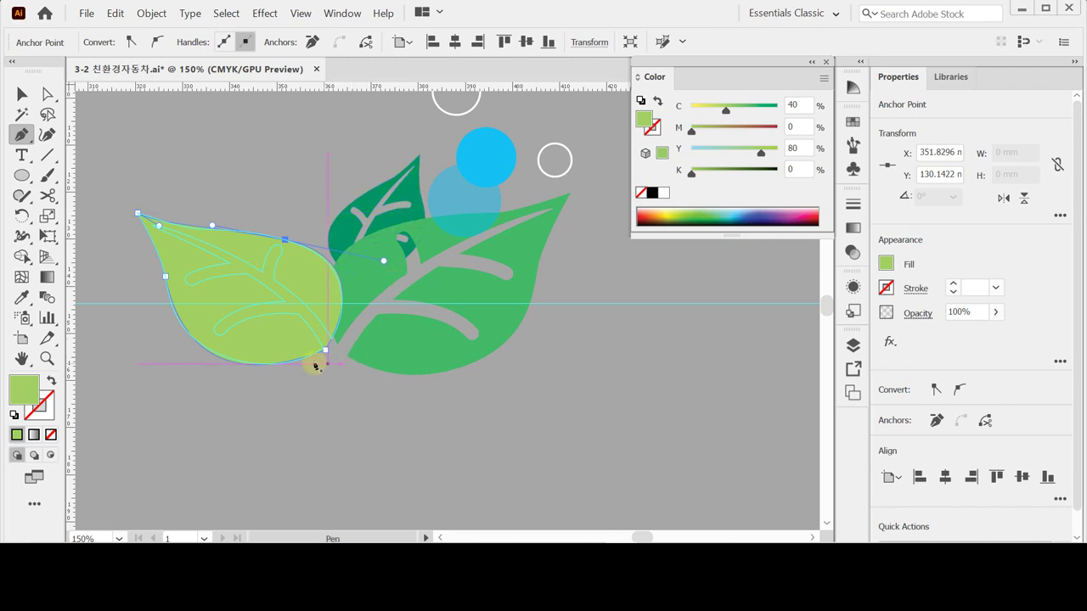
- Deselect the leaf and set the drawing colours to no fill with a black 1 pt stroke
{"action": "left_click", "coordinate": [324, 399], "text": "ctrl"}
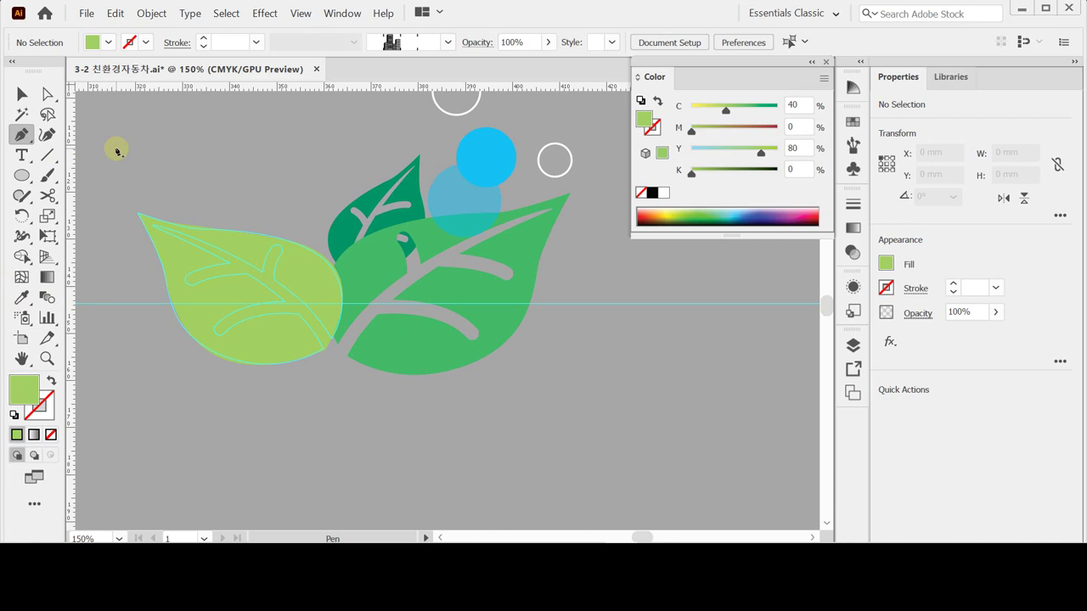
{"action": "left_click", "coordinate": [174, 172], "text": "ctrl"}
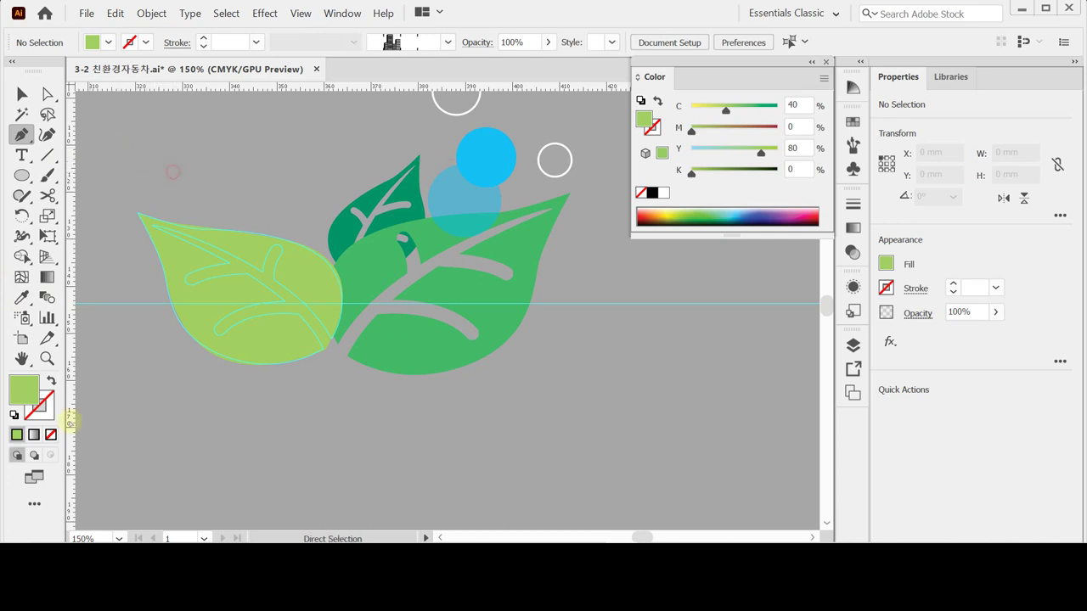
{"action": "left_click", "coordinate": [14, 414]}
{"action": "left_click", "coordinate": [50, 434]}
{"action": "left_click", "coordinate": [135, 422], "text": "ctrl"}
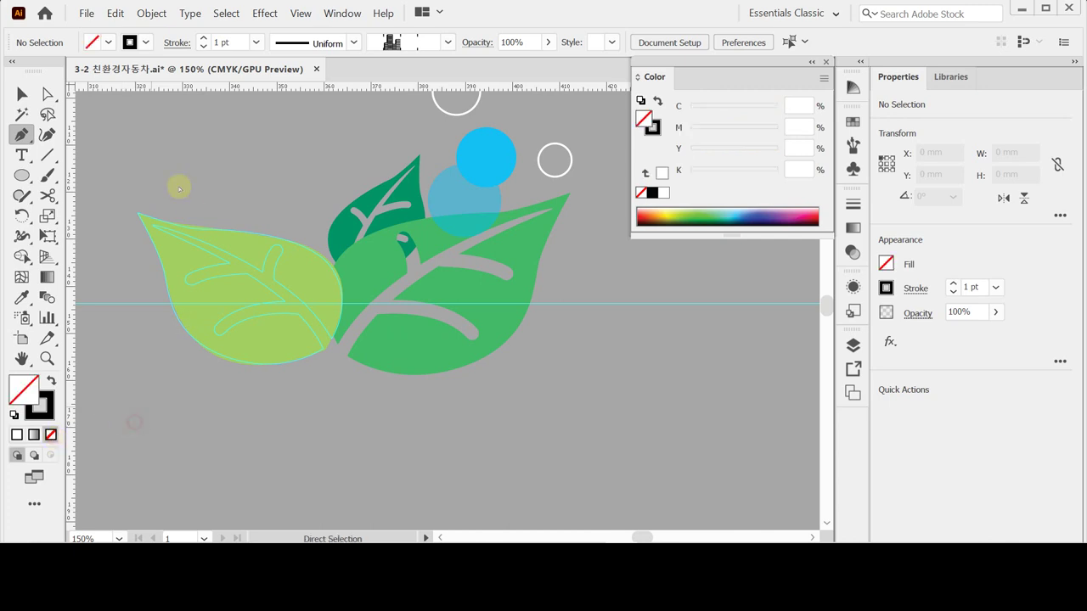
- Draw the leaf's central vein as one curved stroke from near the tip to just below the stem end, and deselect it
{"action": "left_click", "coordinate": [156, 228]}
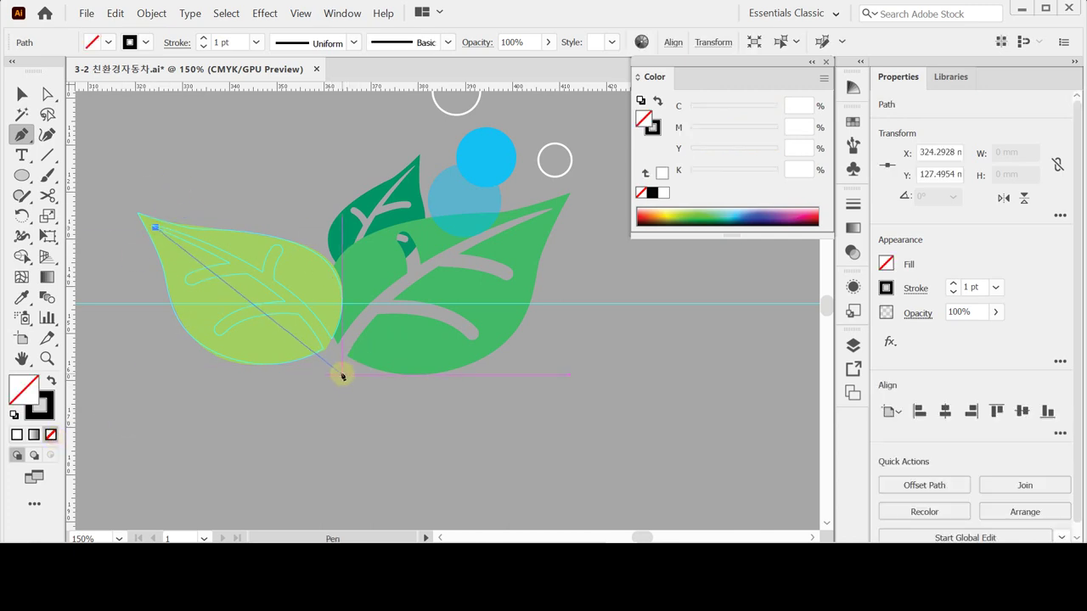
{"action": "left_click_drag", "start_coordinate": [342, 371], "coordinate": [373, 464]}
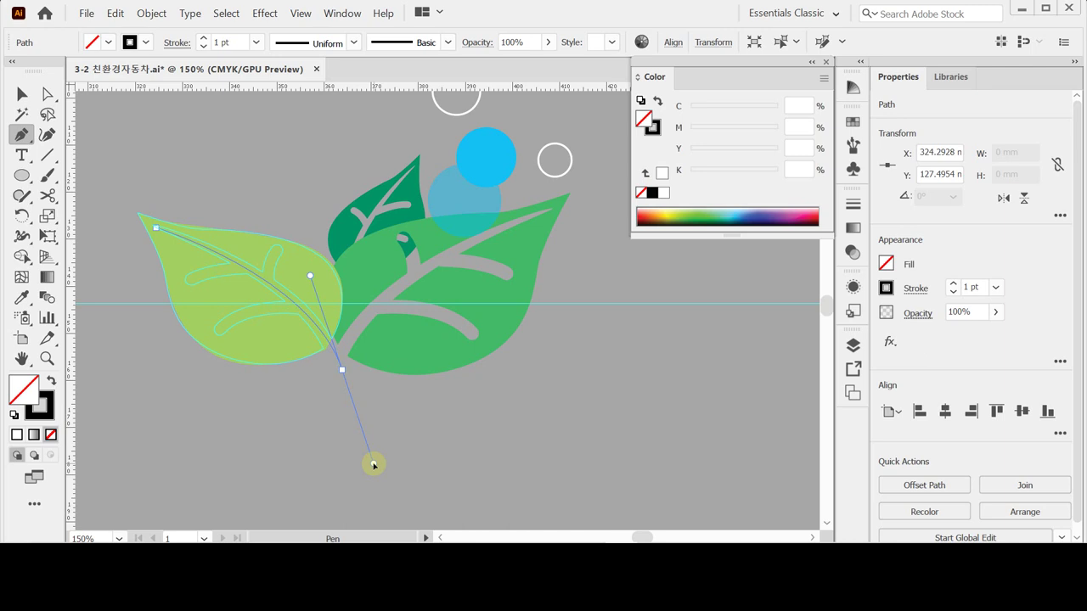
{"action": "left_click_drag", "start_coordinate": [374, 465], "coordinate": [376, 466]}
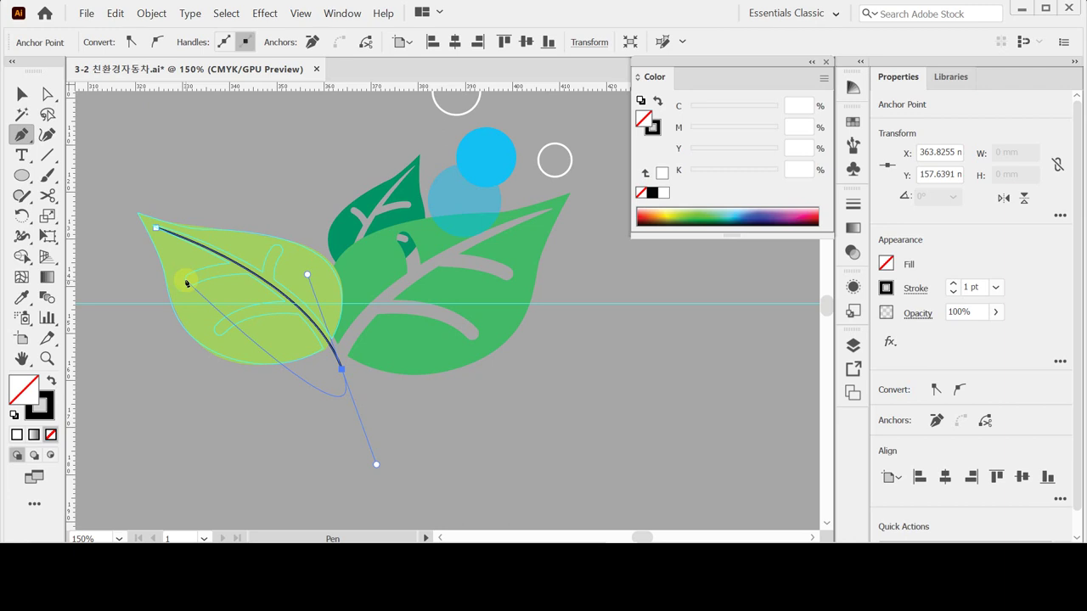
{"action": "left_click_drag", "start_coordinate": [186, 282], "coordinate": [351, 416]}
{"action": "key", "text": "ctrl+z"}
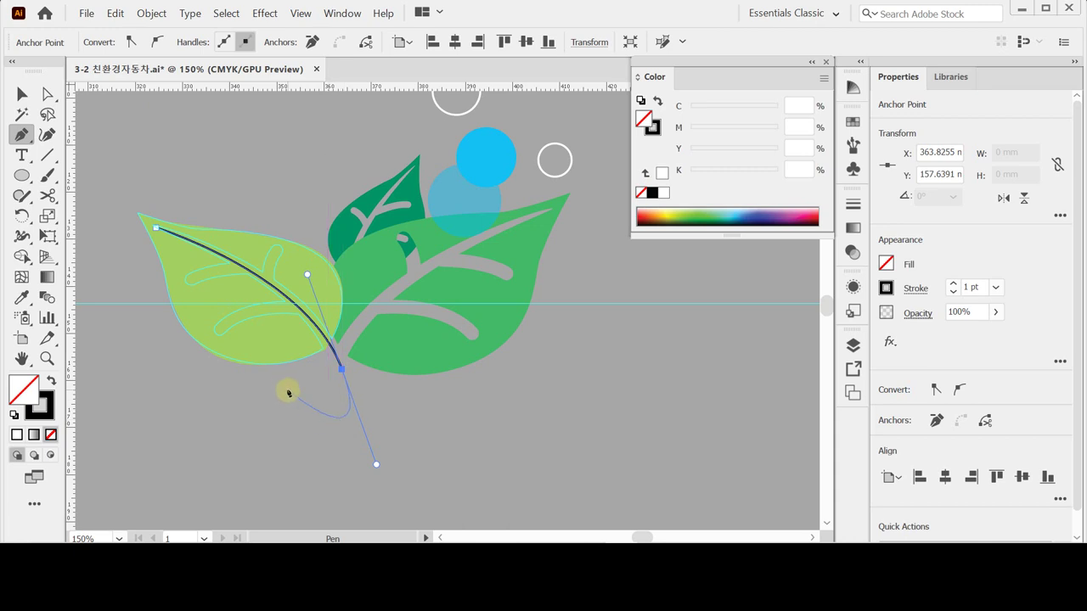
{"action": "key", "text": "ctrl"}
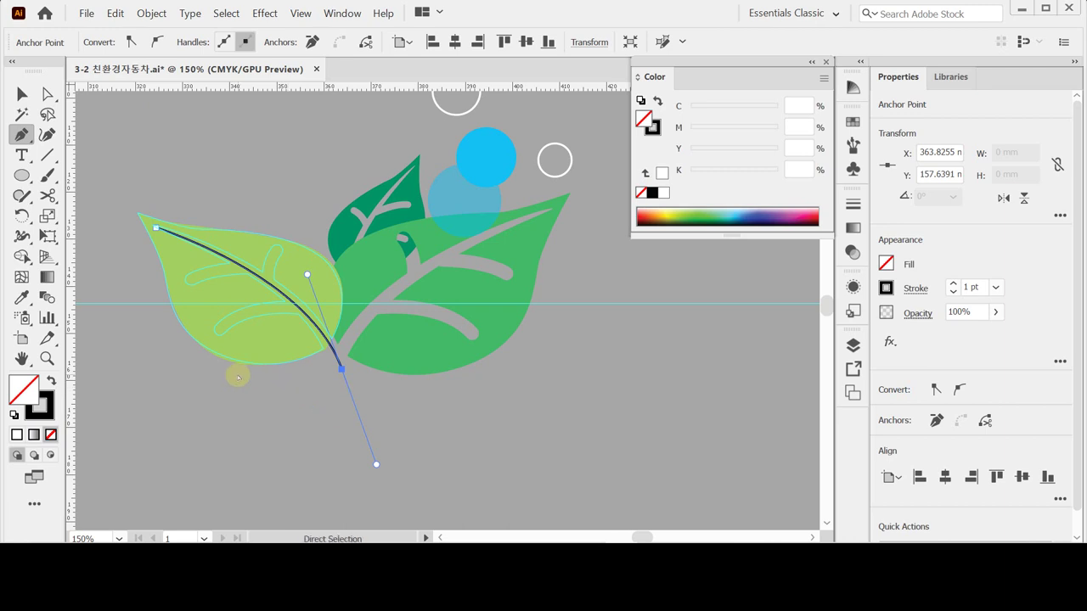
{"action": "left_click", "coordinate": [228, 400], "text": "ctrl"}
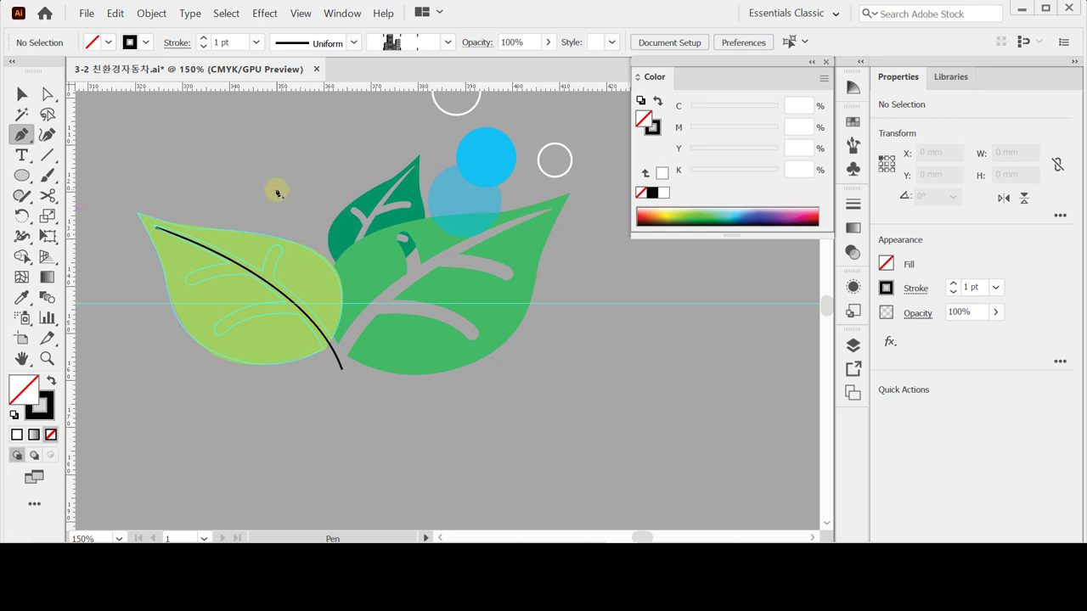
- Draw the two upper side veins as separate curved strokes, each running from its guide's rounded end to the central vein
{"action": "scroll", "coordinate": [304, 275], "scroll_direction": "up", "scroll_amount": 1}
{"action": "scroll", "coordinate": [260, 257], "scroll_direction": "right", "scroll_amount": 3}
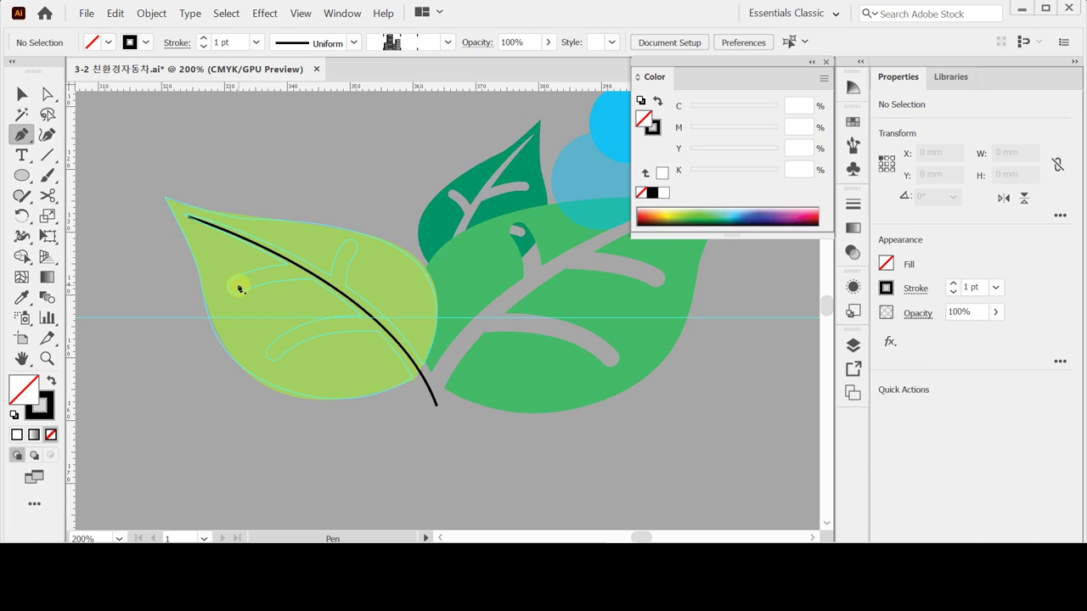
{"action": "left_click", "coordinate": [239, 286]}
{"action": "left_click_drag", "start_coordinate": [308, 272], "coordinate": [359, 274]}
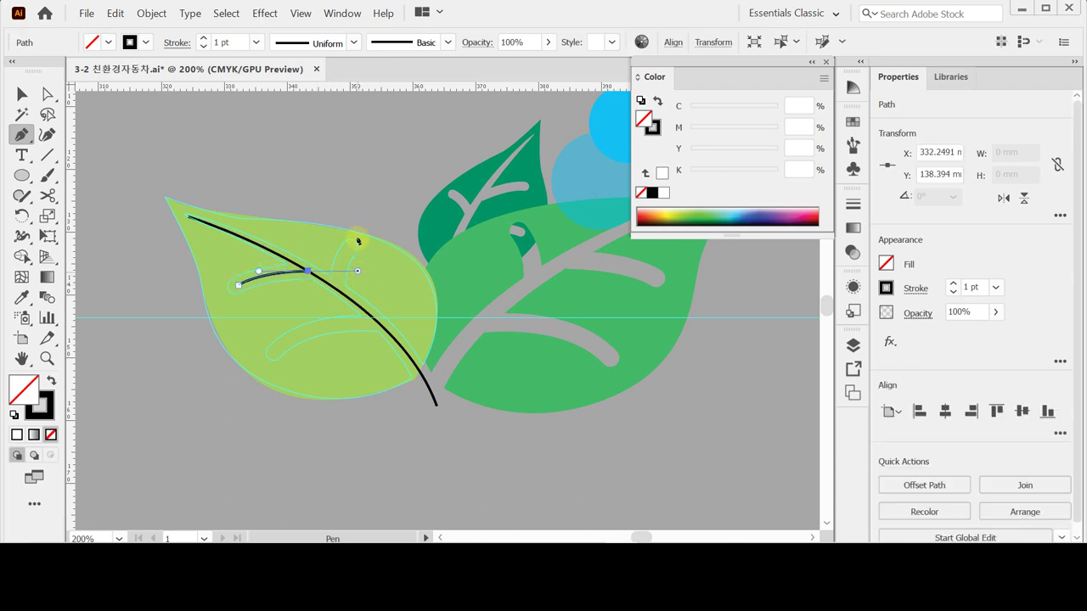
{"action": "left_click", "coordinate": [342, 175], "text": "ctrl"}
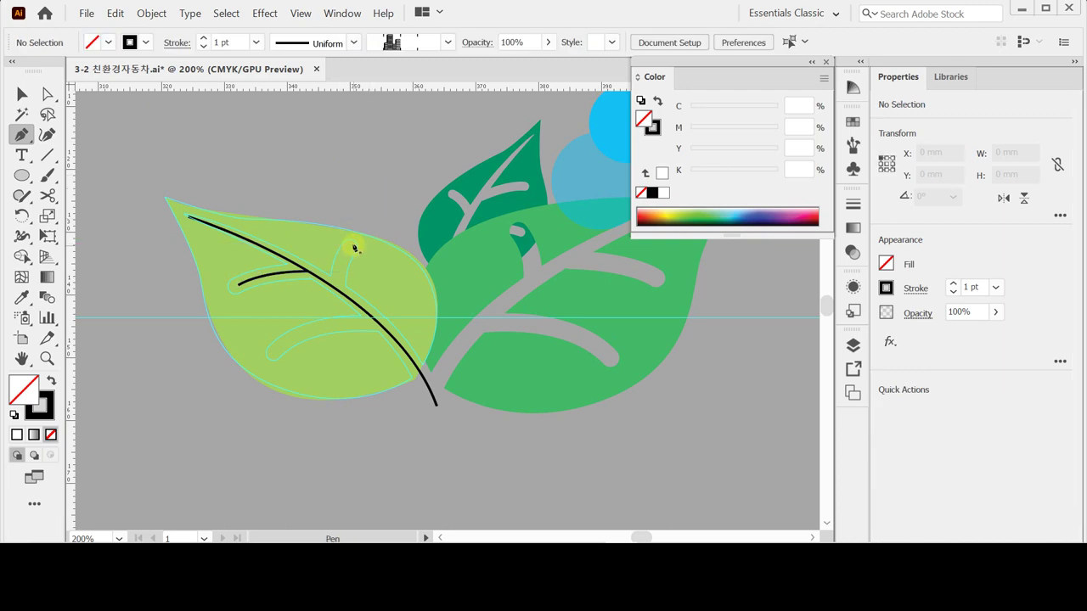
{"action": "left_click_drag", "start_coordinate": [349, 247], "coordinate": [334, 283]}
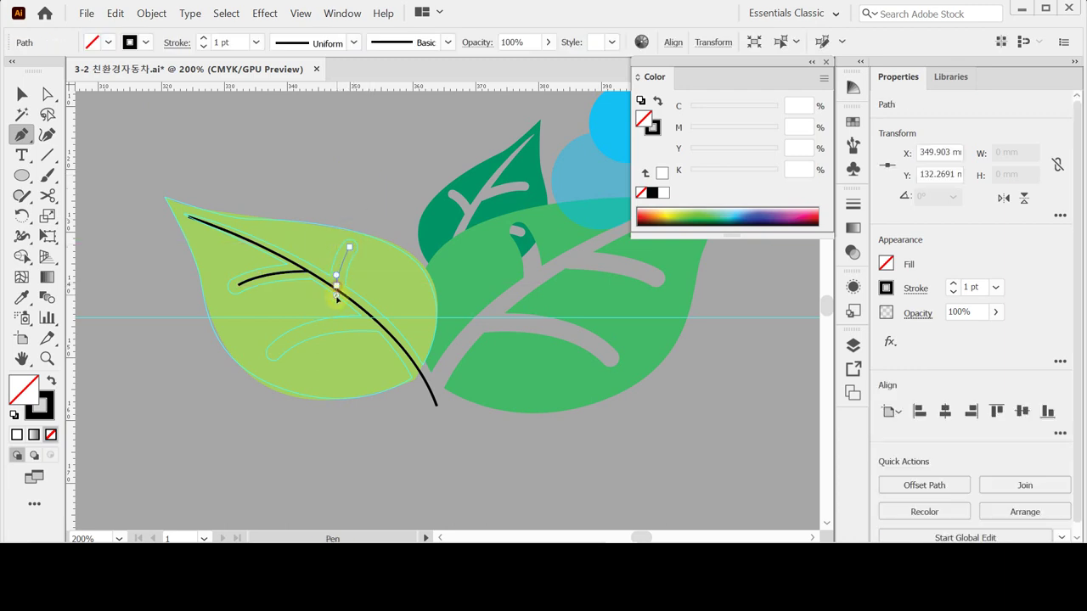
{"action": "left_click", "coordinate": [336, 309], "text": "ctrl"}
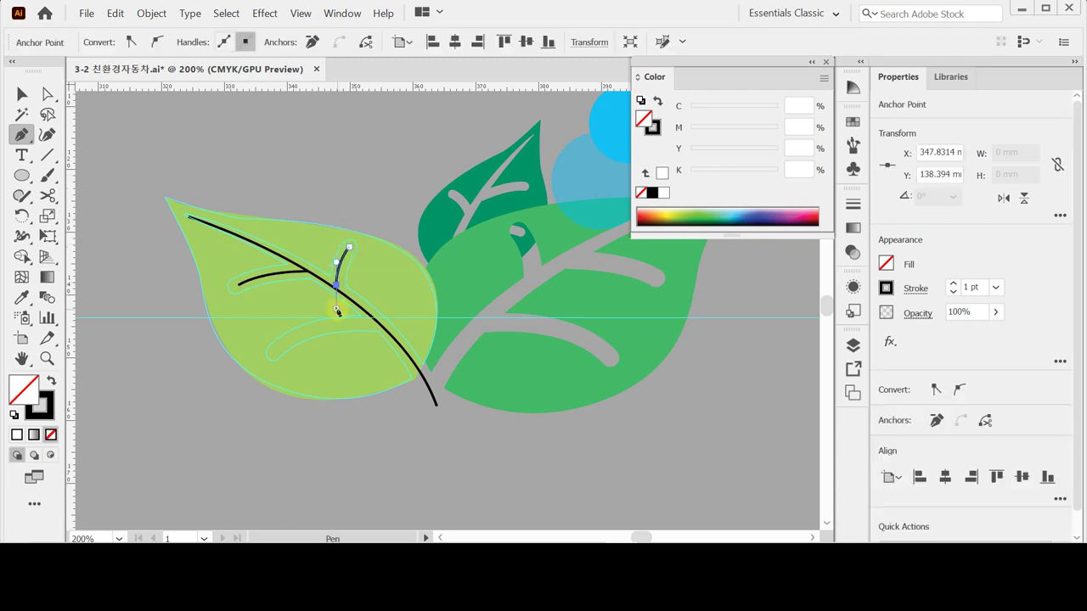
{"action": "left_click", "coordinate": [316, 161], "text": "ctrl"}
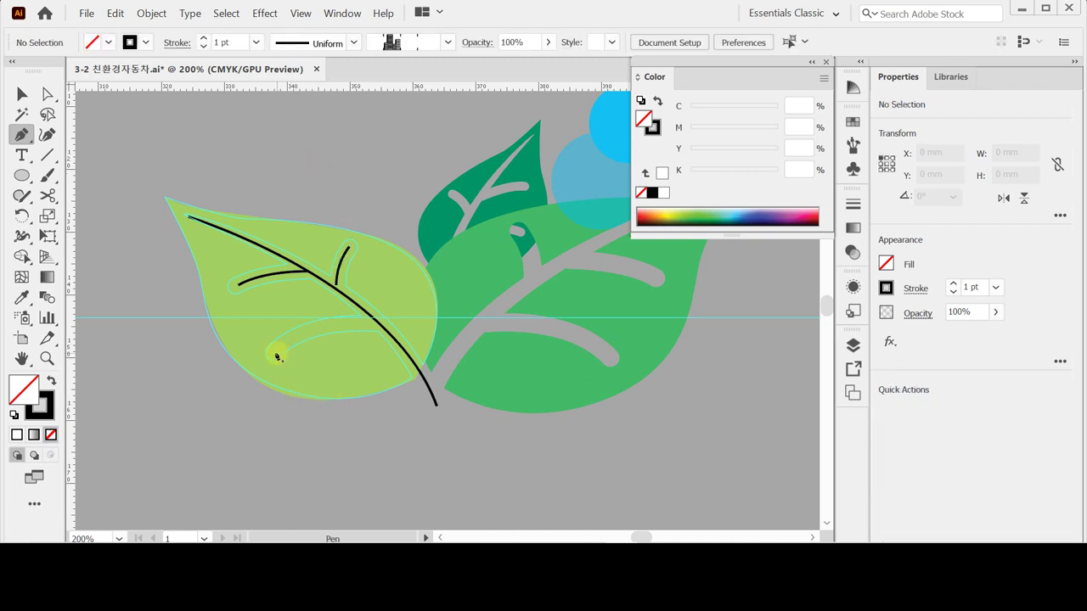
- Draw the lower side vein as one curved stroke from its guide's rounded end to the central vein, and deselect it
{"action": "left_click", "coordinate": [275, 352]}
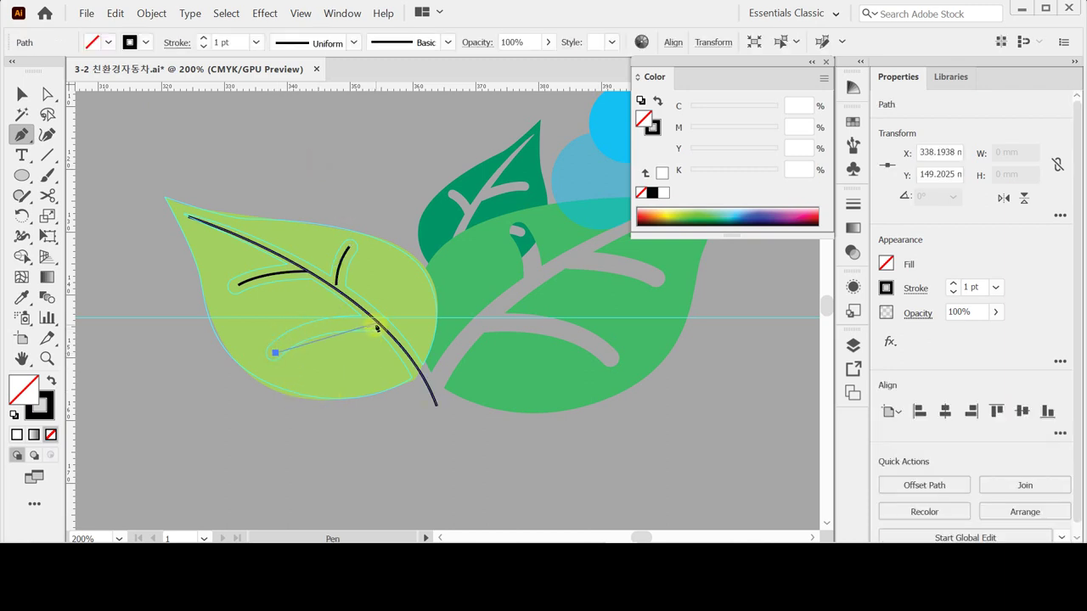
{"action": "left_click_drag", "start_coordinate": [377, 322], "coordinate": [466, 323]}
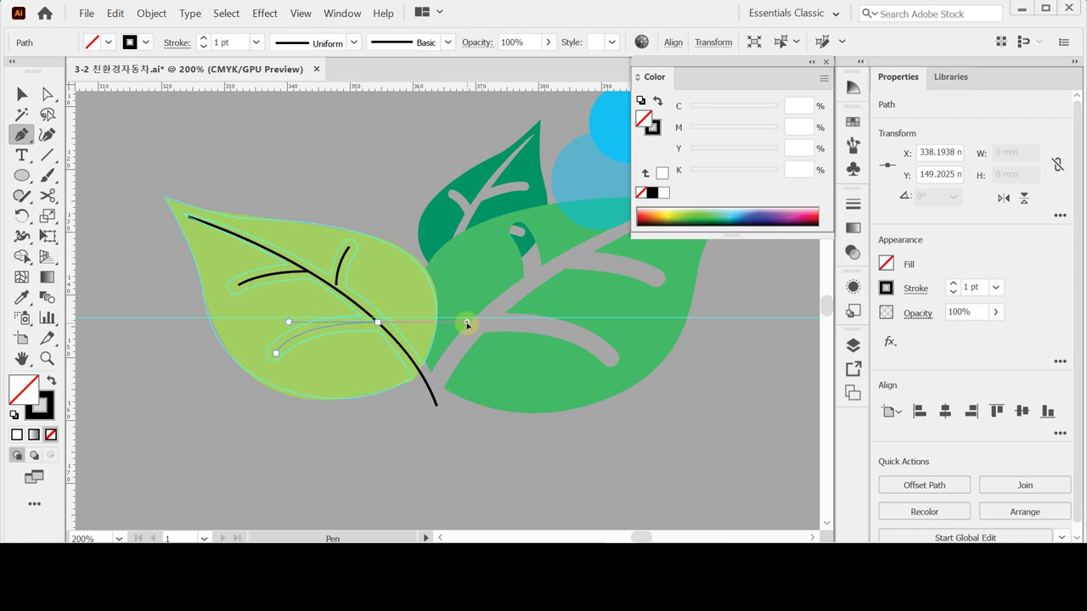
{"action": "left_click", "coordinate": [387, 423], "text": "ctrl"}
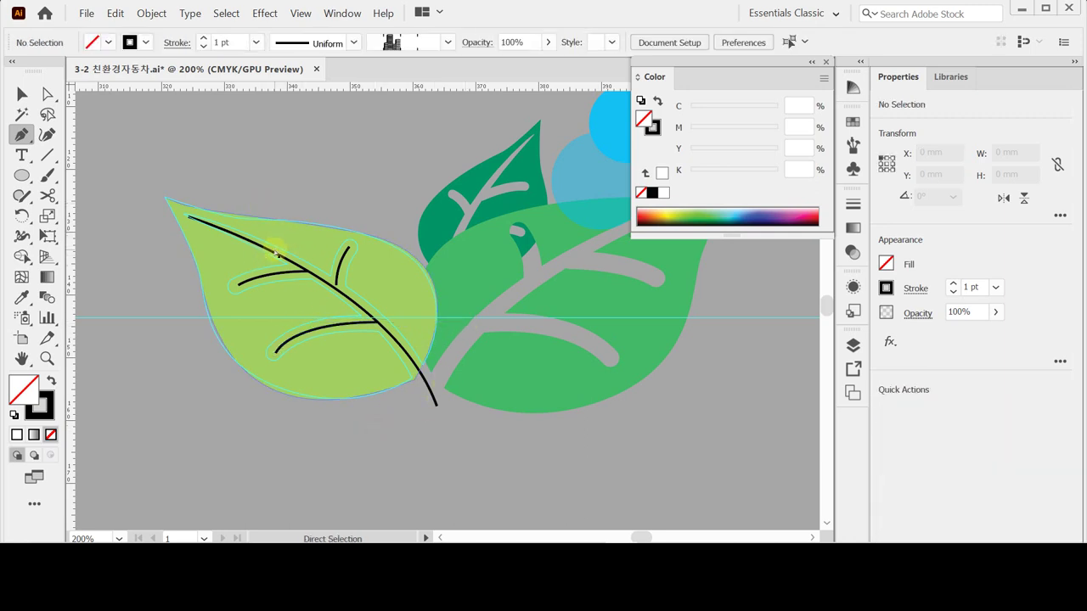
- Select all four vein strokes without the leaf body and set their stroke weight to 7 pt
{"action": "left_click", "coordinate": [277, 252], "text": "ctrl"}
{"action": "left_click", "coordinate": [288, 264], "text": "ctrl"}
{"action": "left_click", "coordinate": [286, 275], "text": "ctrl"}
{"action": "left_click", "coordinate": [340, 262], "text": "ctrl+shift"}
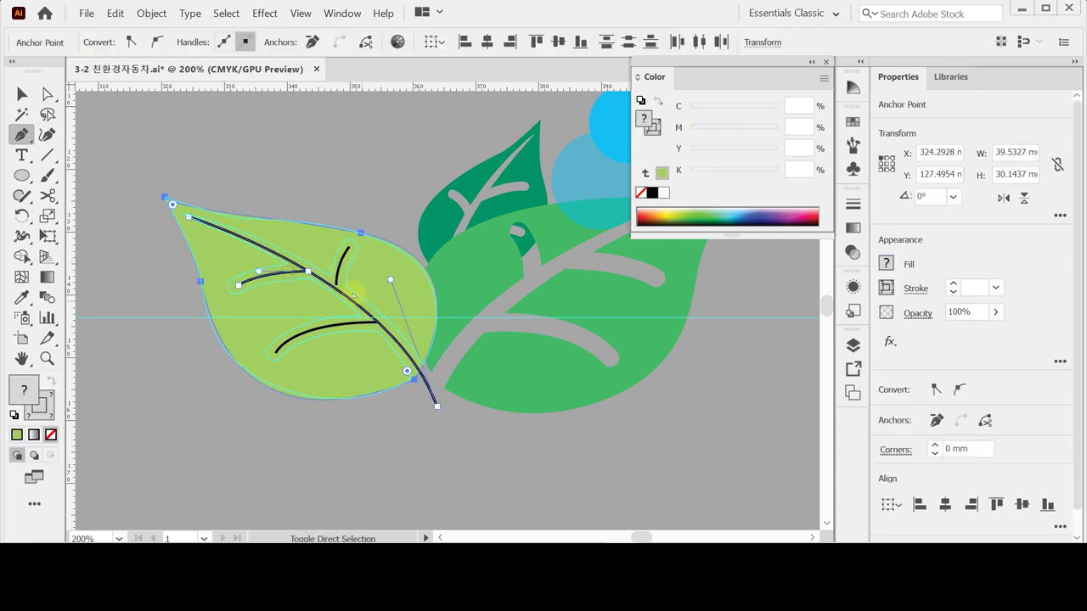
{"action": "key", "text": "v"}
{"action": "left_click_drag", "start_coordinate": [299, 195], "coordinate": [388, 400]}
{"action": "key", "text": "ctrl+z"}
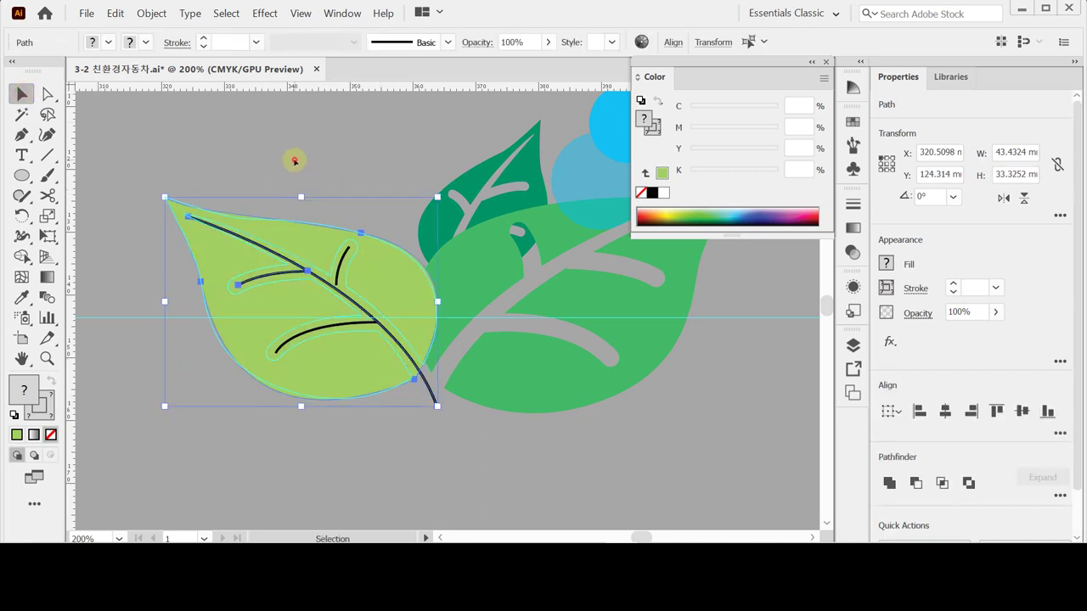
{"action": "left_click", "coordinate": [284, 167]}
{"action": "key", "text": "ctrl+z"}
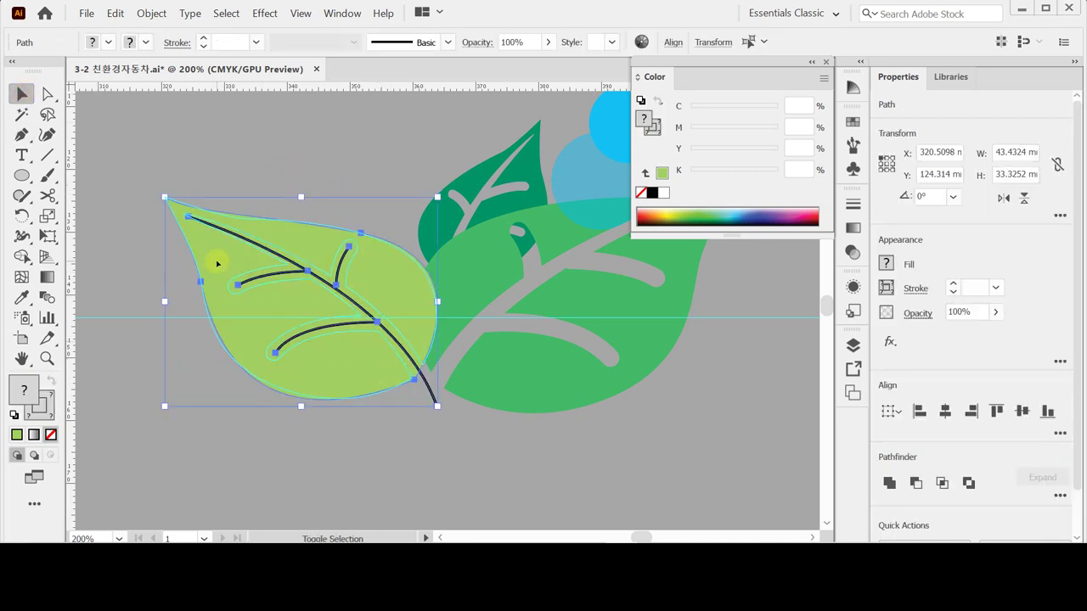
{"action": "left_click", "coordinate": [214, 261], "text": "shift"}
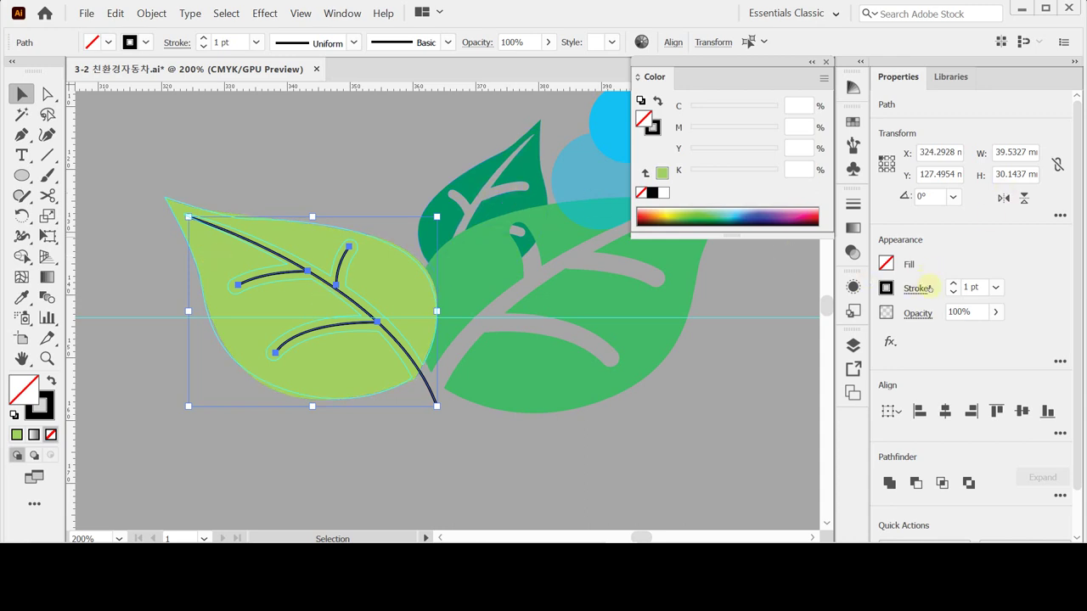
{"action": "left_click", "coordinate": [996, 288]}
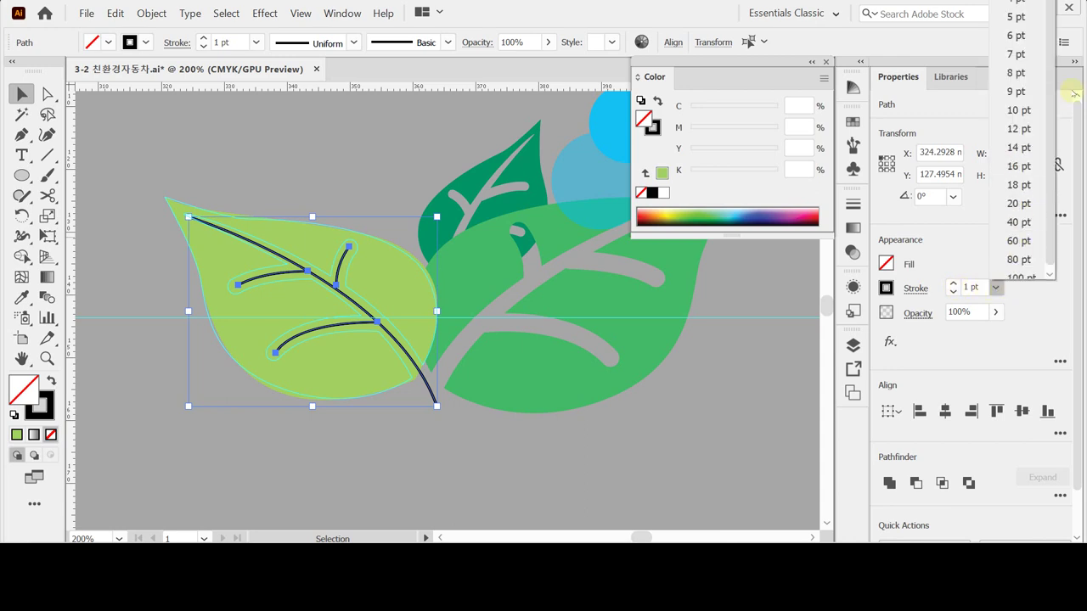
{"action": "left_click", "coordinate": [1018, 53]}
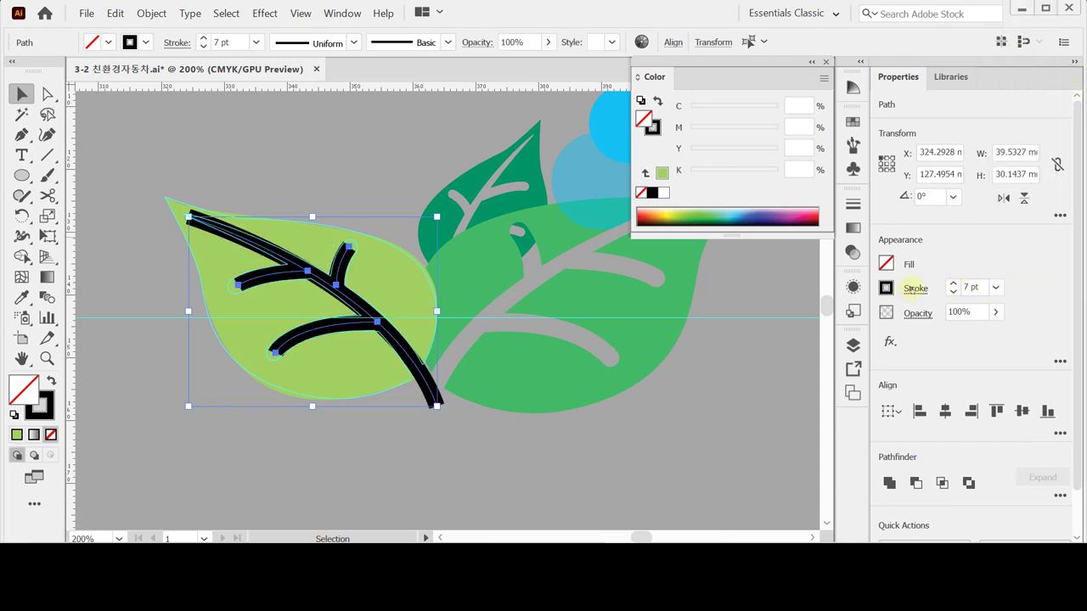
- Give the selected vein strokes round caps
{"action": "left_click", "coordinate": [913, 289]}
{"action": "left_click", "coordinate": [826, 44]}
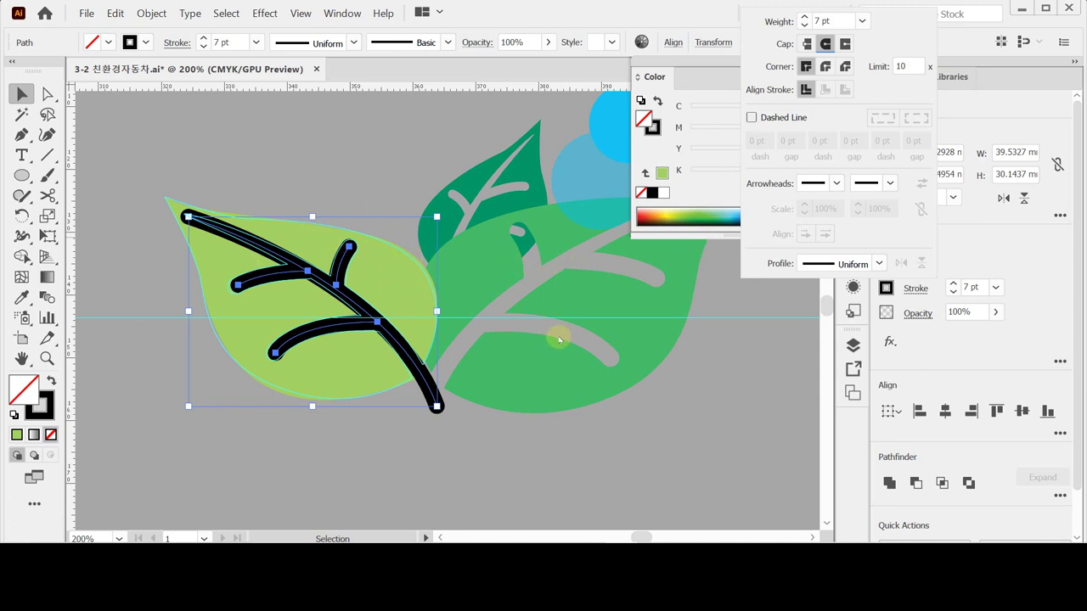
{"action": "left_click", "coordinate": [703, 17]}
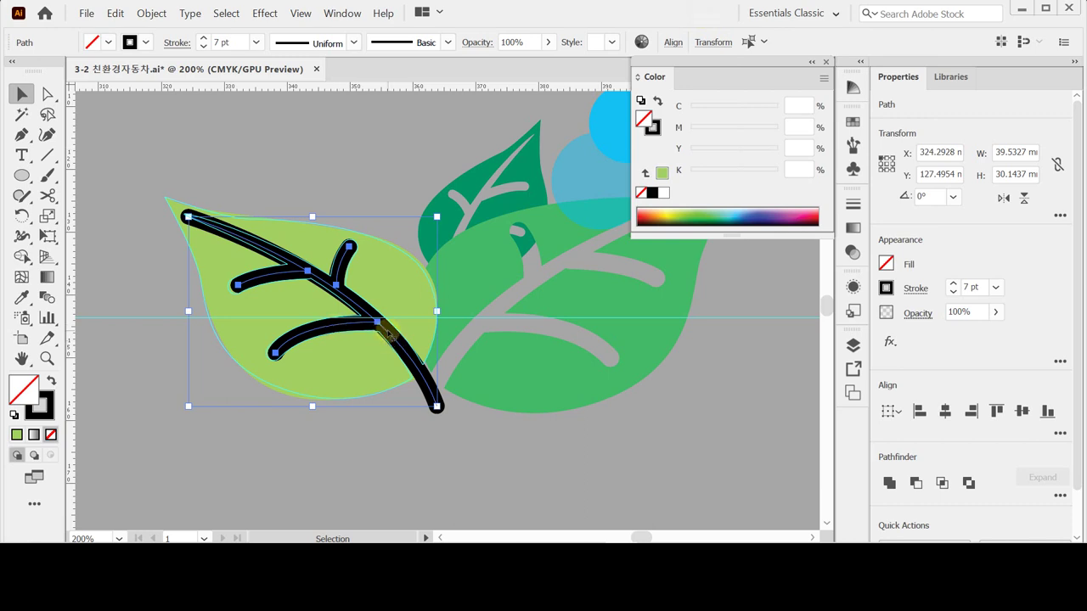
- Convert the vein strokes to shapes with Outline Stroke and cut them out of the light-green leaf with Minus Front
{"action": "left_click", "coordinate": [150, 13]}
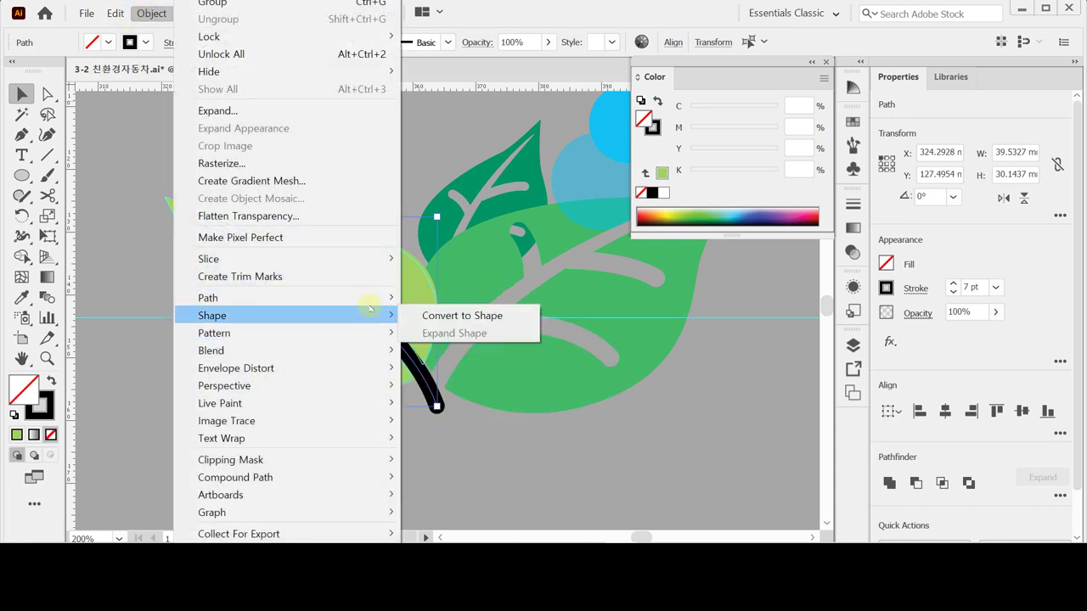
{"action": "mouse_move", "coordinate": [365, 298]}
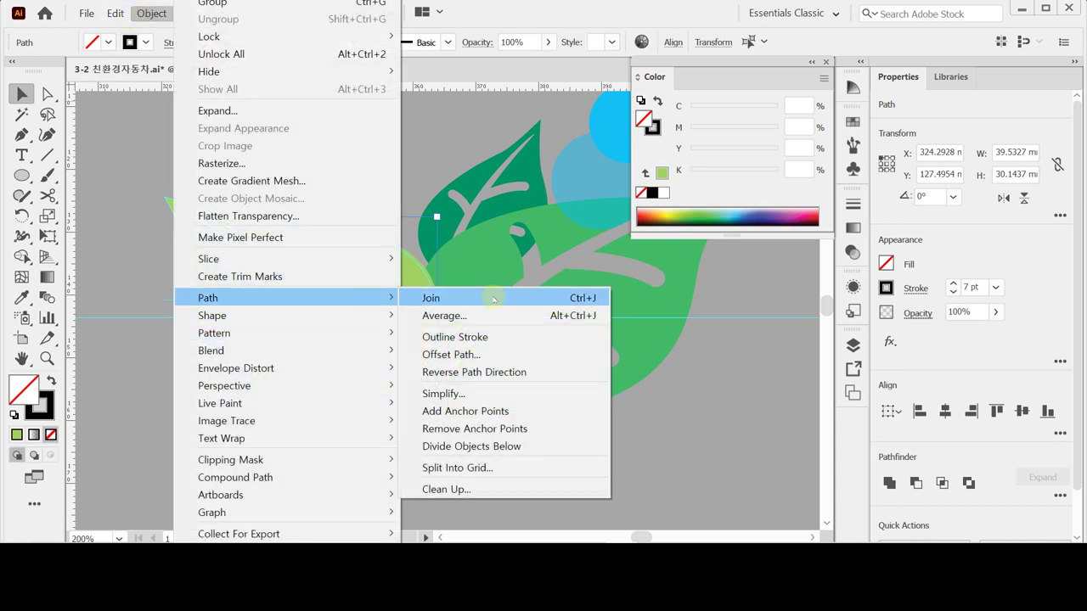
{"action": "left_click", "coordinate": [485, 340]}
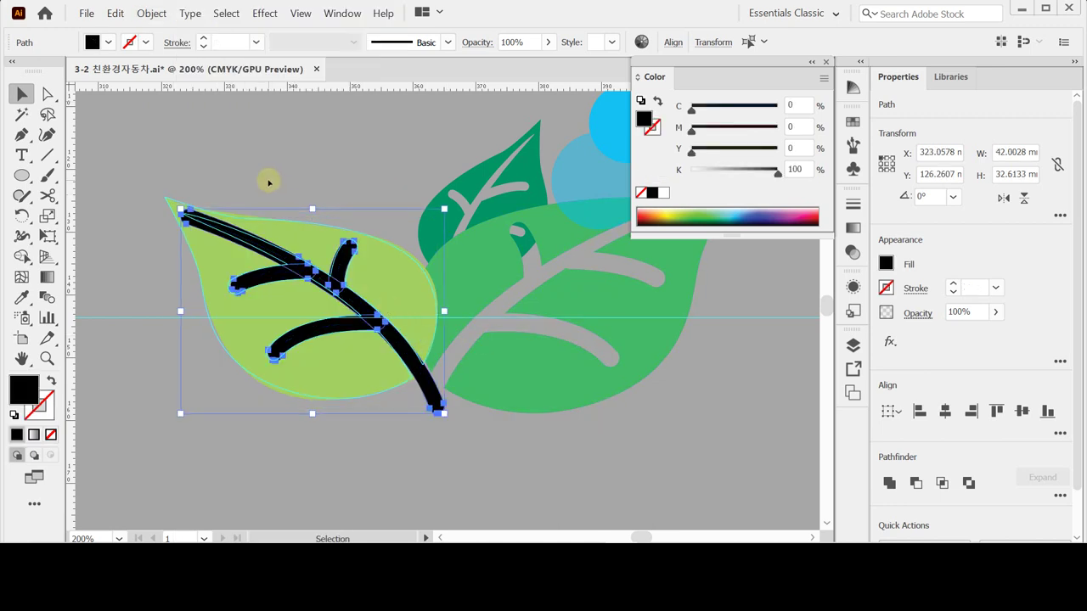
{"action": "left_click", "coordinate": [413, 407], "text": "shift"}
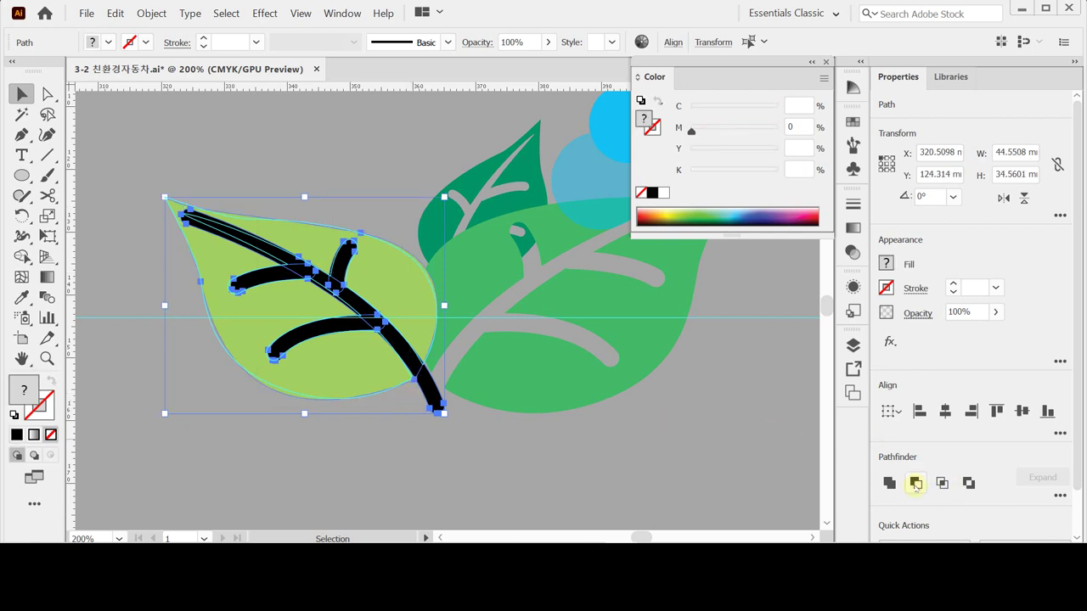
{"action": "left_click", "coordinate": [915, 483]}
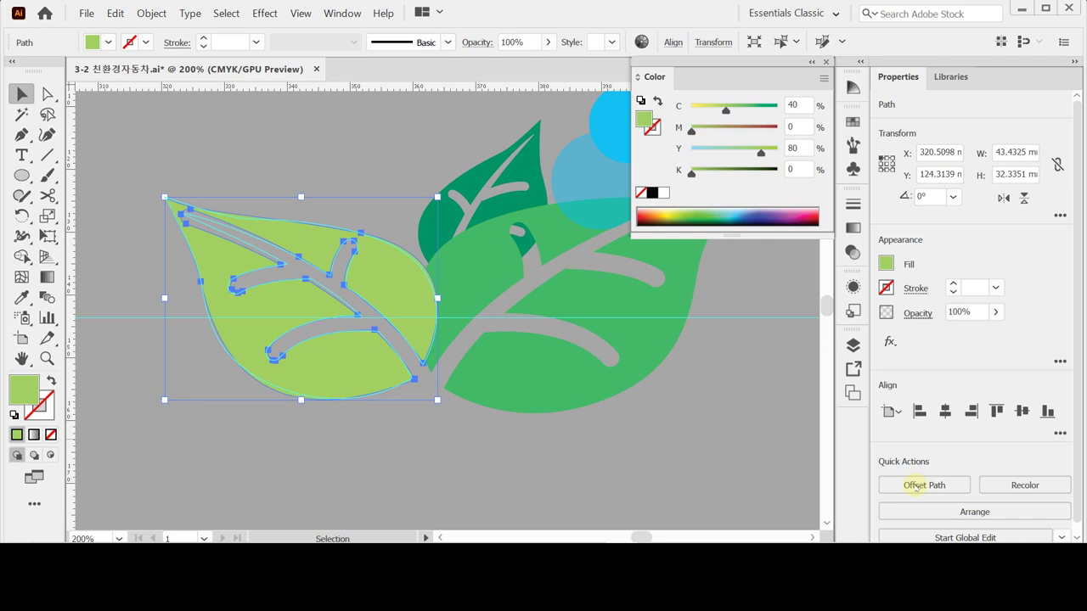
- Delete the two outer anchor points at the central vein cut-out's rounded tip, leaving a single end anchor
{"action": "key", "text": "ctrl+space"}
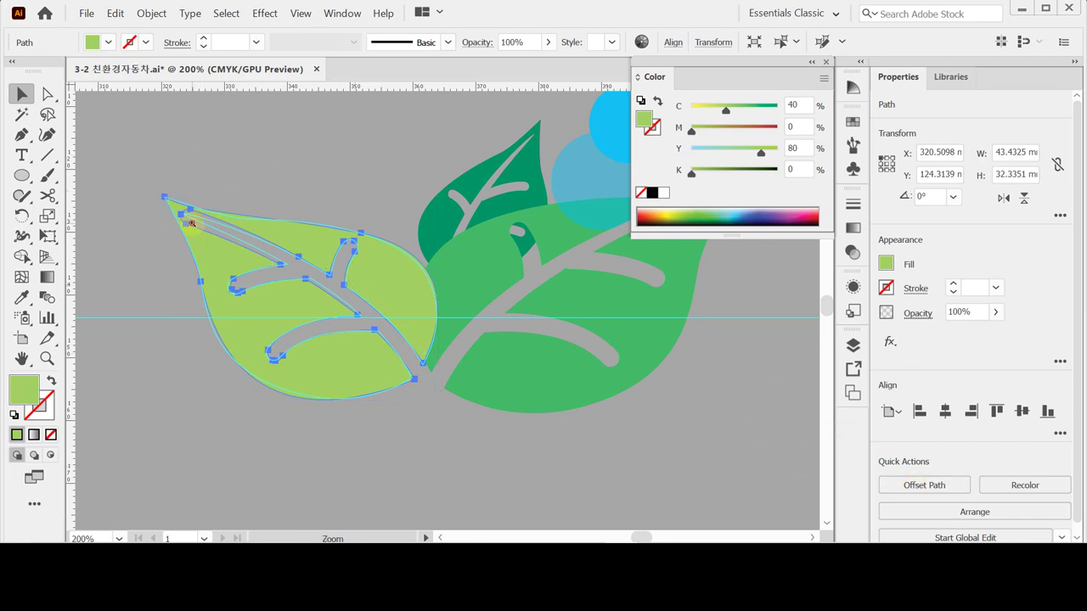
{"action": "left_click", "coordinate": [192, 224]}
{"action": "key", "text": "ctrl+space"}
{"action": "left_click", "coordinate": [467, 304]}
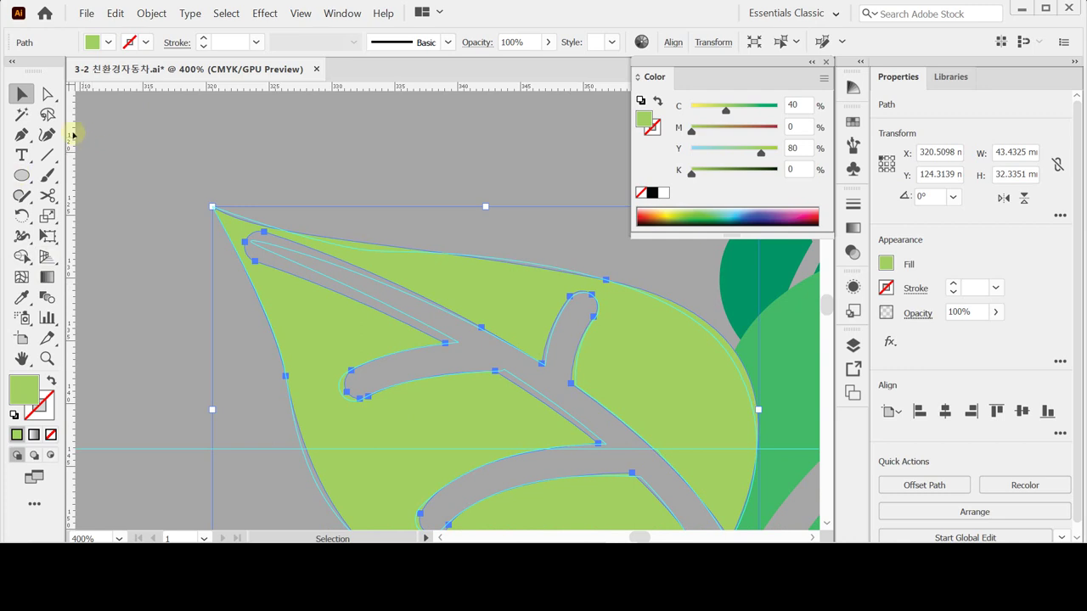
{"action": "left_click", "coordinate": [21, 134]}
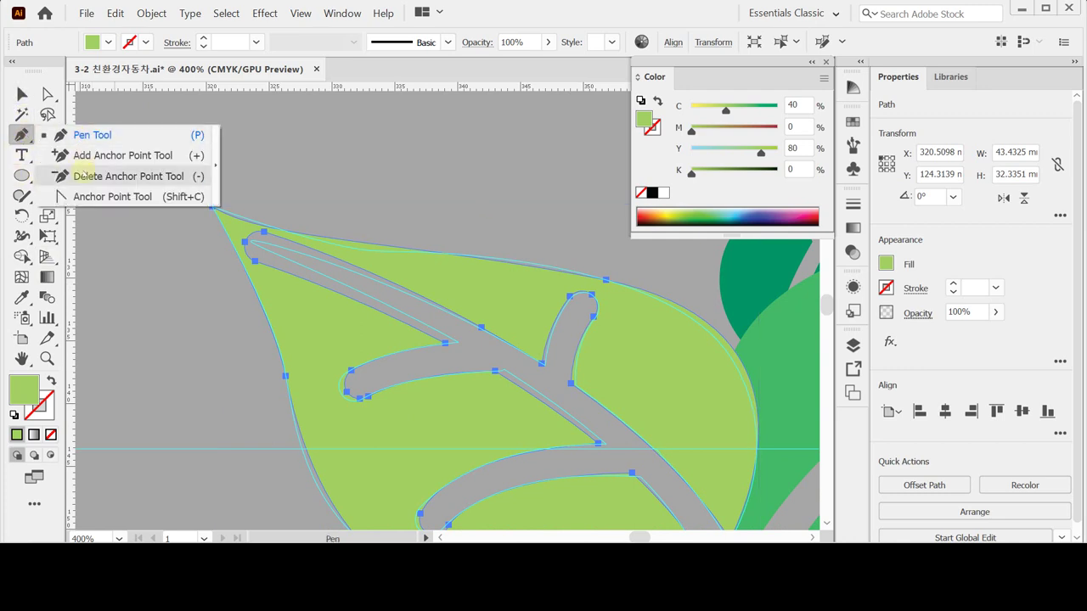
{"action": "left_click", "coordinate": [86, 175]}
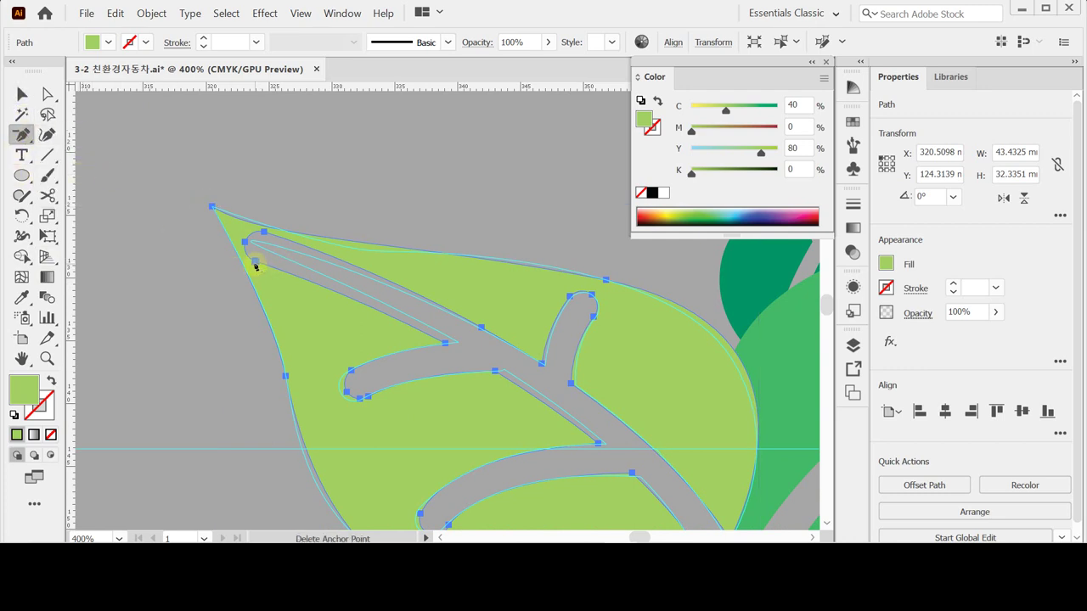
{"action": "left_click", "coordinate": [255, 264]}
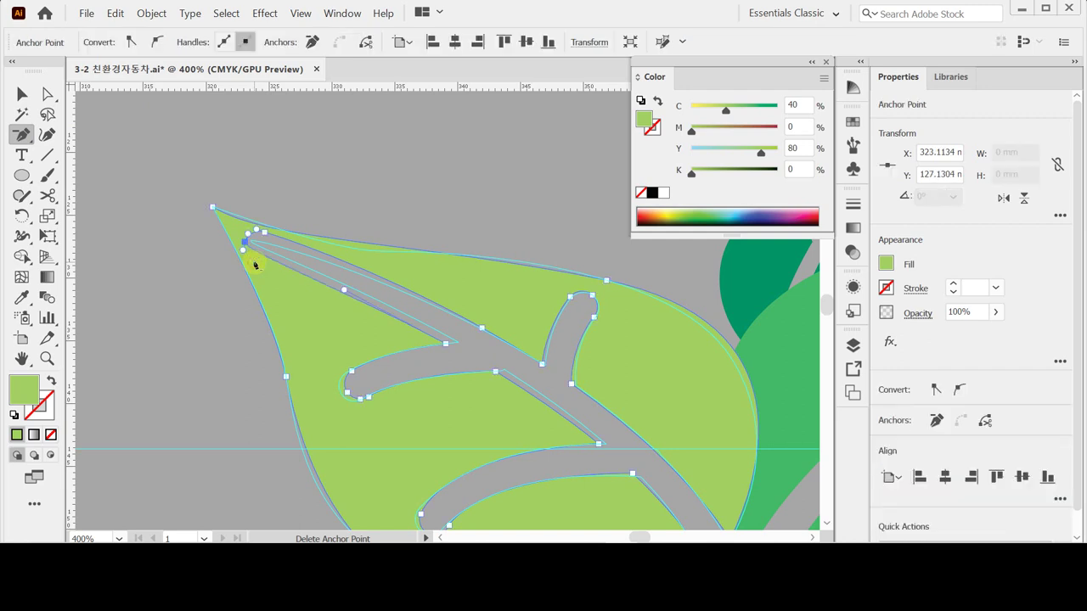
{"action": "left_click", "coordinate": [264, 232]}
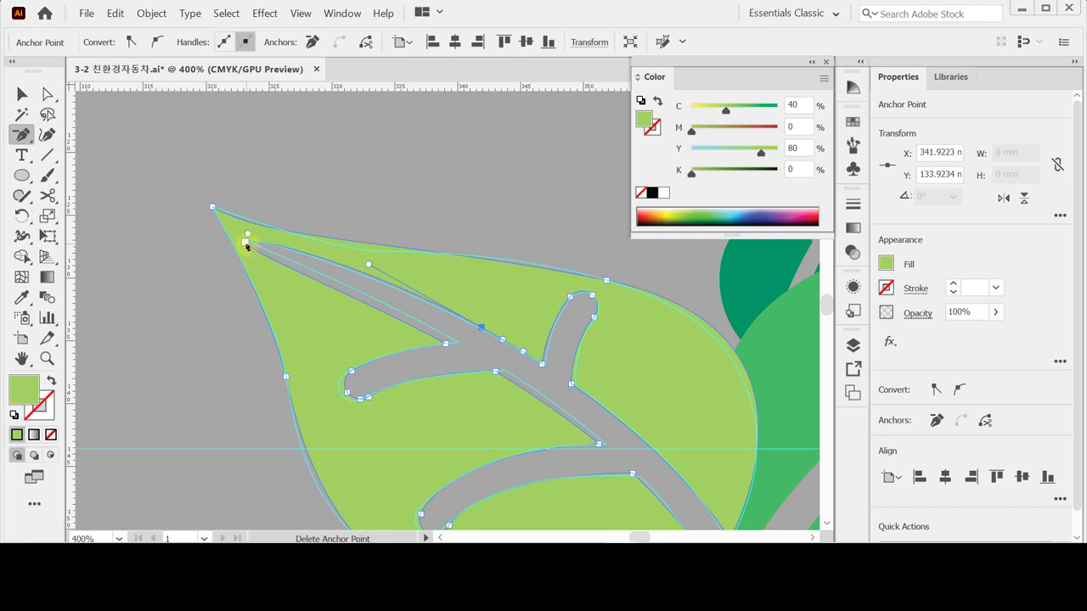
- Move the vein cut-out's tip anchor slightly inward, adjust the lower edge's handle to taper the vein along the reference, and deselect the leaf
{"action": "key", "text": "a"}
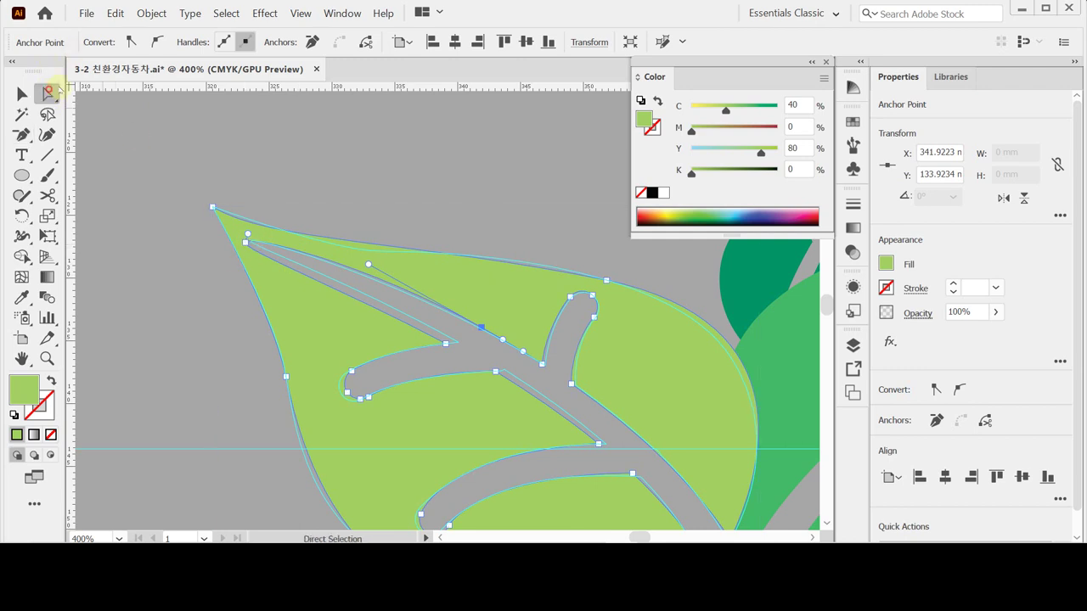
{"action": "left_click", "coordinate": [245, 244]}
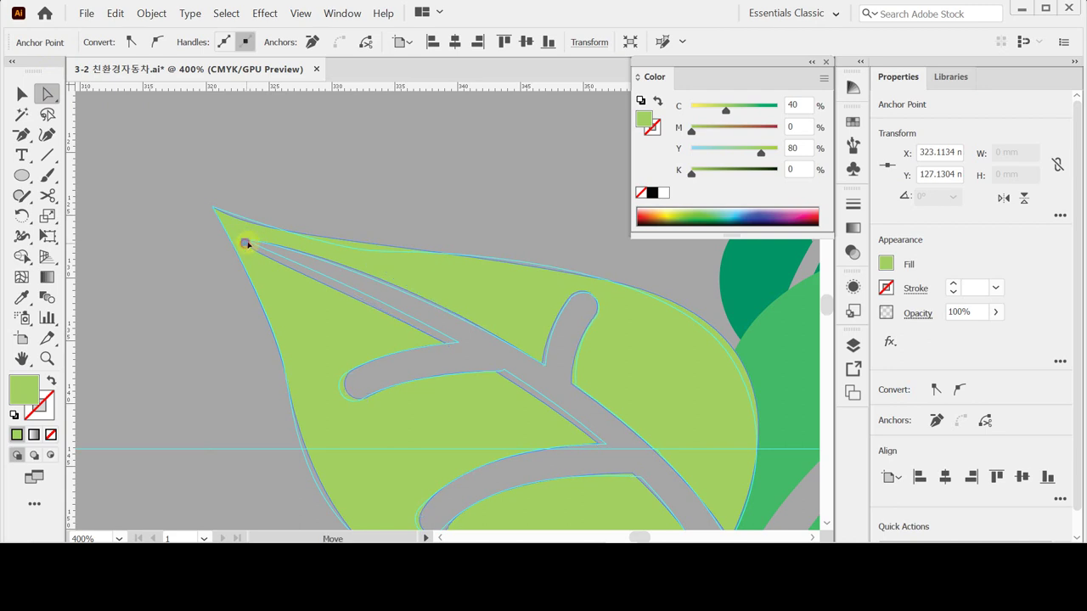
{"action": "left_click_drag", "start_coordinate": [250, 243], "coordinate": [251, 242]}
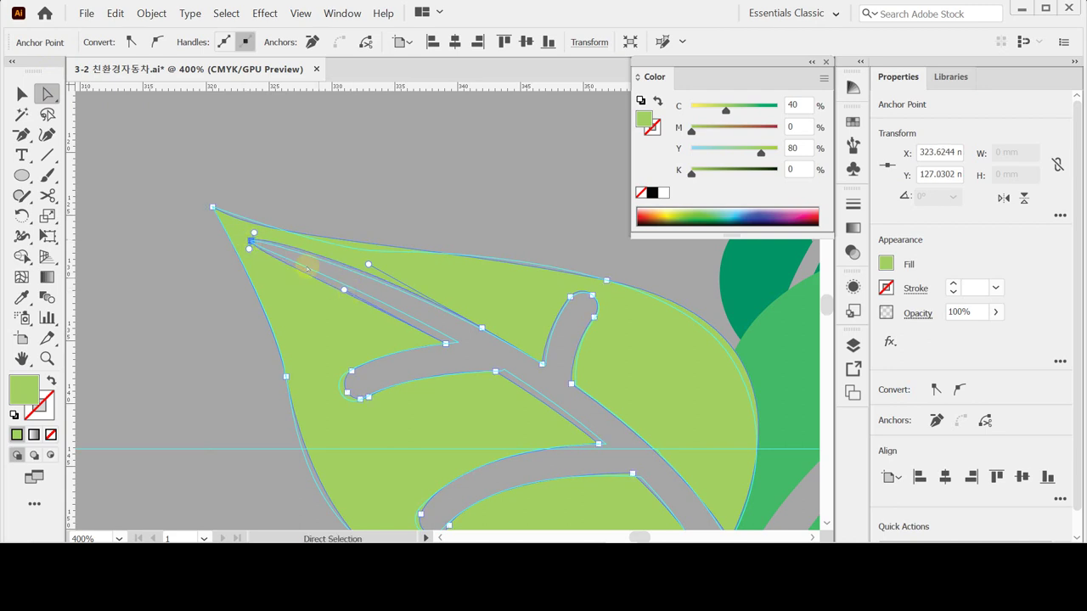
{"action": "left_click_drag", "start_coordinate": [344, 289], "coordinate": [344, 278]}
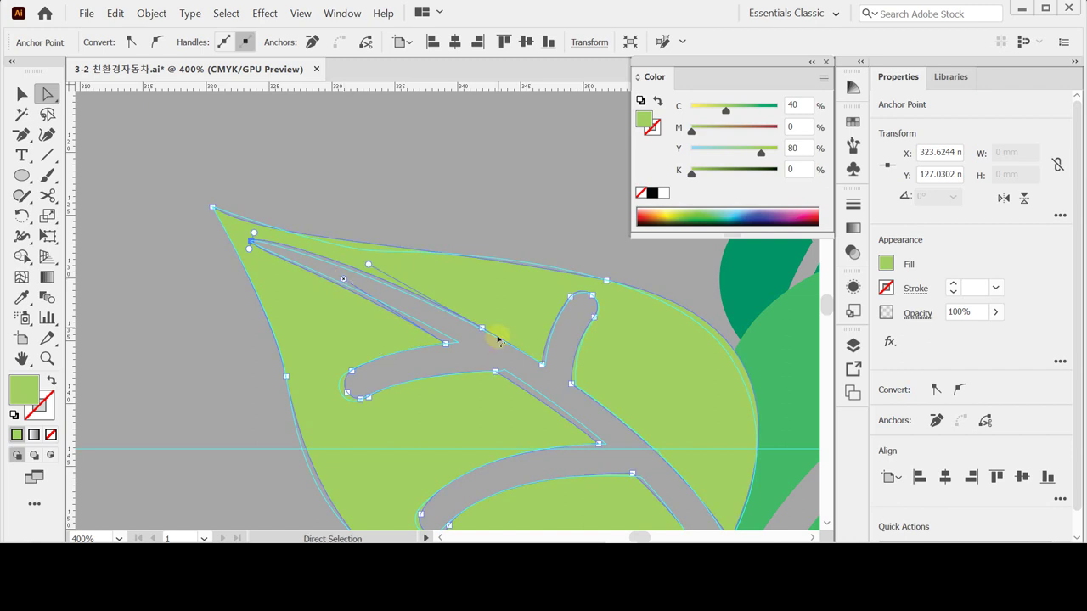
{"action": "left_click", "coordinate": [448, 343]}
{"action": "scroll", "coordinate": [464, 342], "scroll_direction": "down", "scroll_amount": 2}
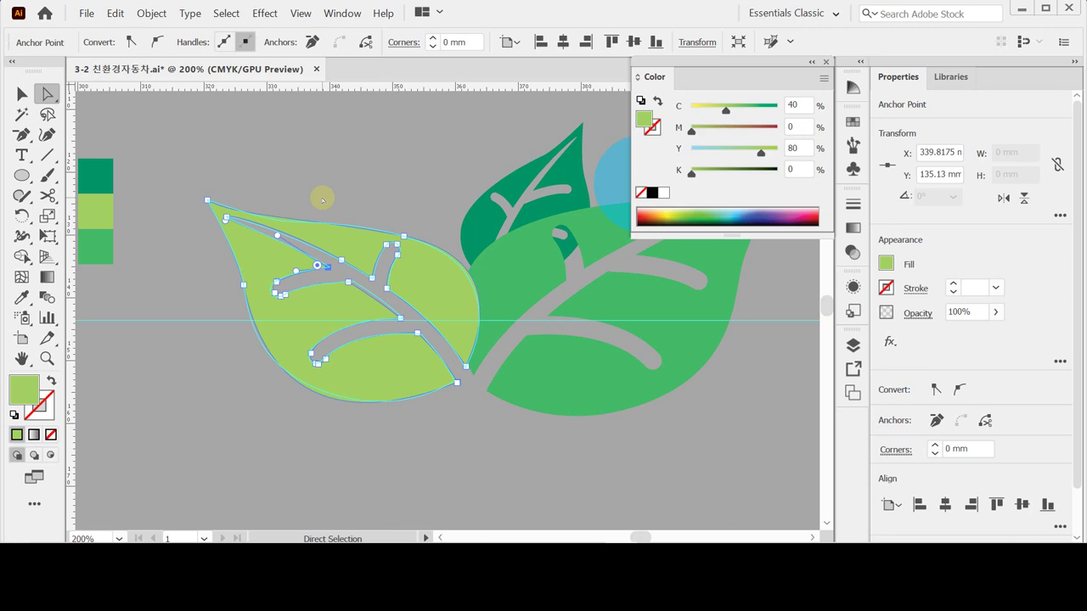
{"action": "left_click", "coordinate": [21, 94]}
{"action": "left_click", "coordinate": [218, 126]}
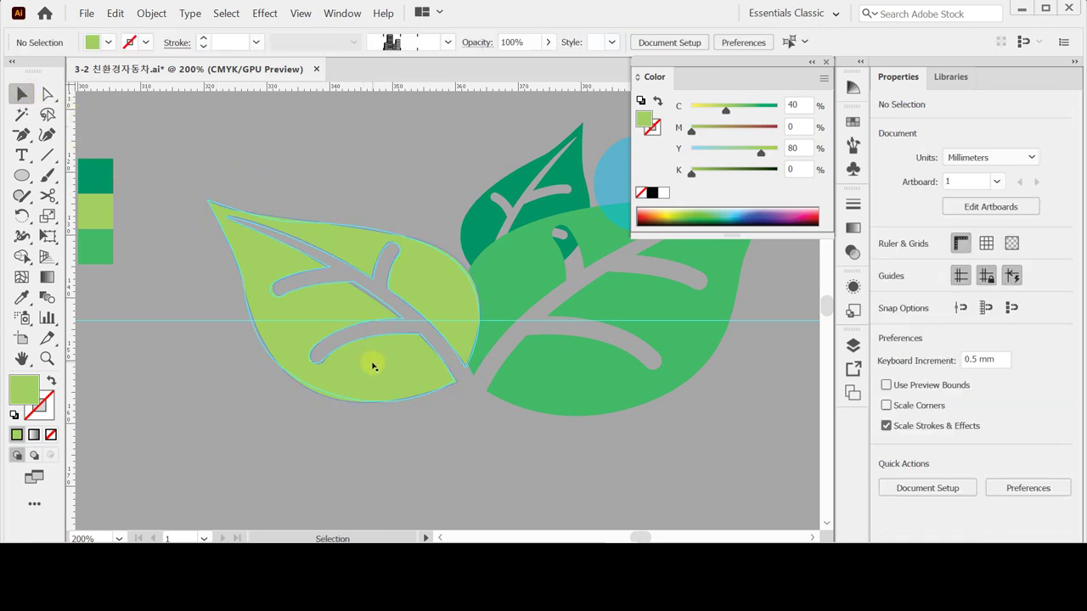
- Remove the reference guides from view around the light-green leaf
{"action": "left_click", "coordinate": [380, 367]}
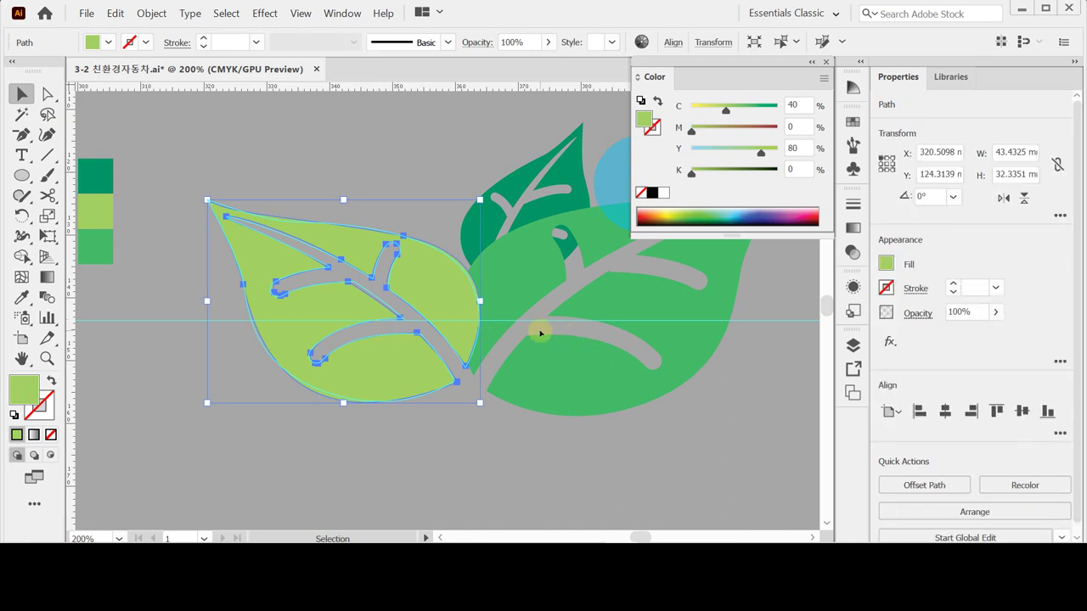
{"action": "key", "text": "a"}
{"action": "key", "text": "v"}
{"action": "left_click_drag", "start_coordinate": [528, 315], "coordinate": [406, 374]}
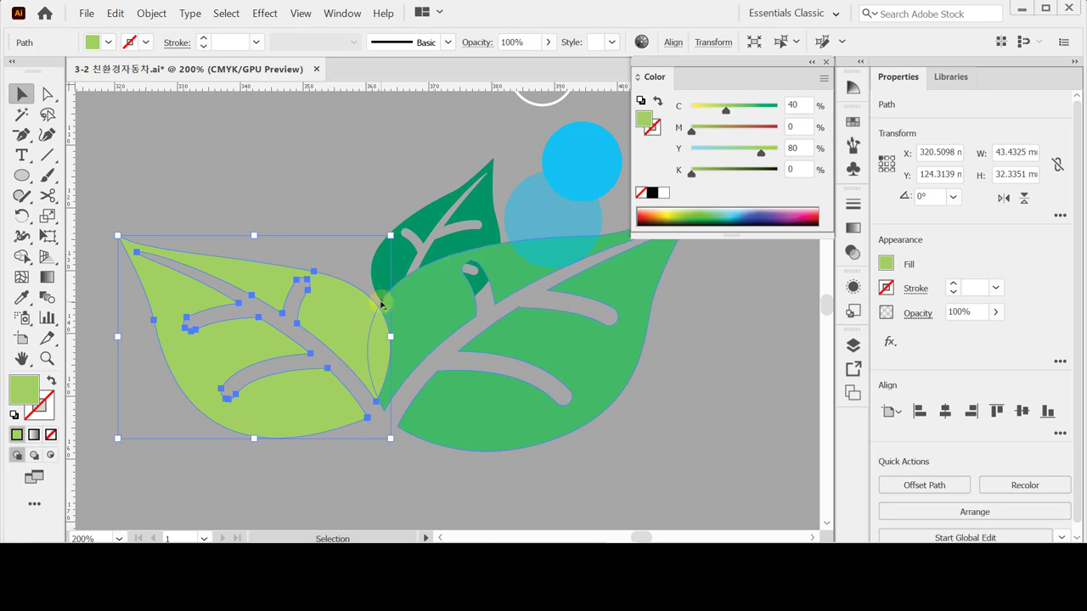
- Create a mirrored copy of the light-green leaf by reflecting it across the vertical axis
{"action": "left_click", "coordinate": [280, 177]}
{"action": "left_click", "coordinate": [358, 359]}
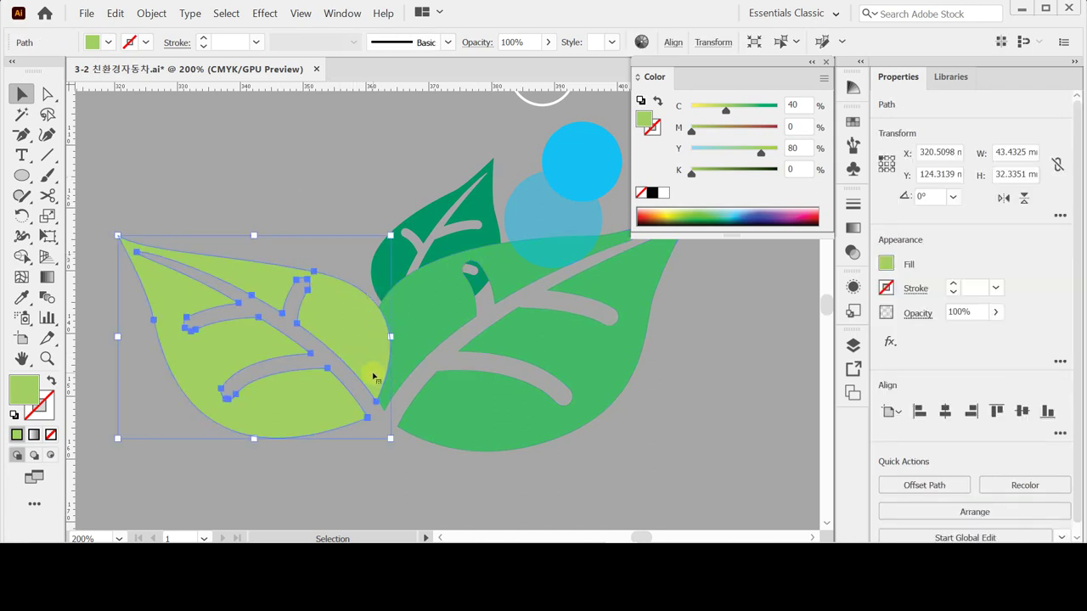
{"action": "left_click", "coordinate": [20, 218]}
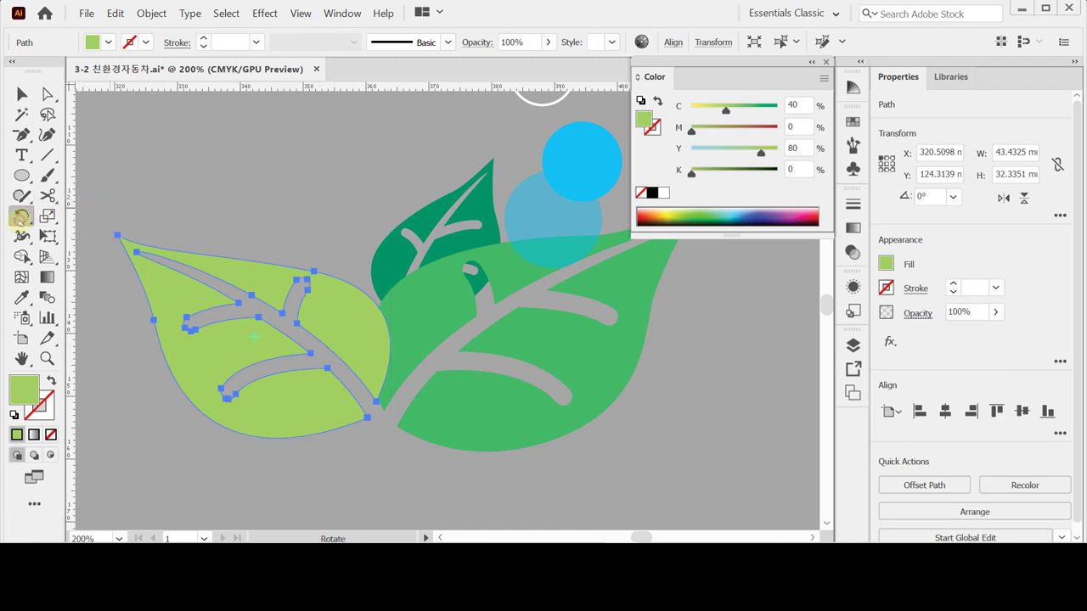
{"action": "left_click", "coordinate": [57, 235]}
{"action": "double_click", "coordinate": [21, 217]}
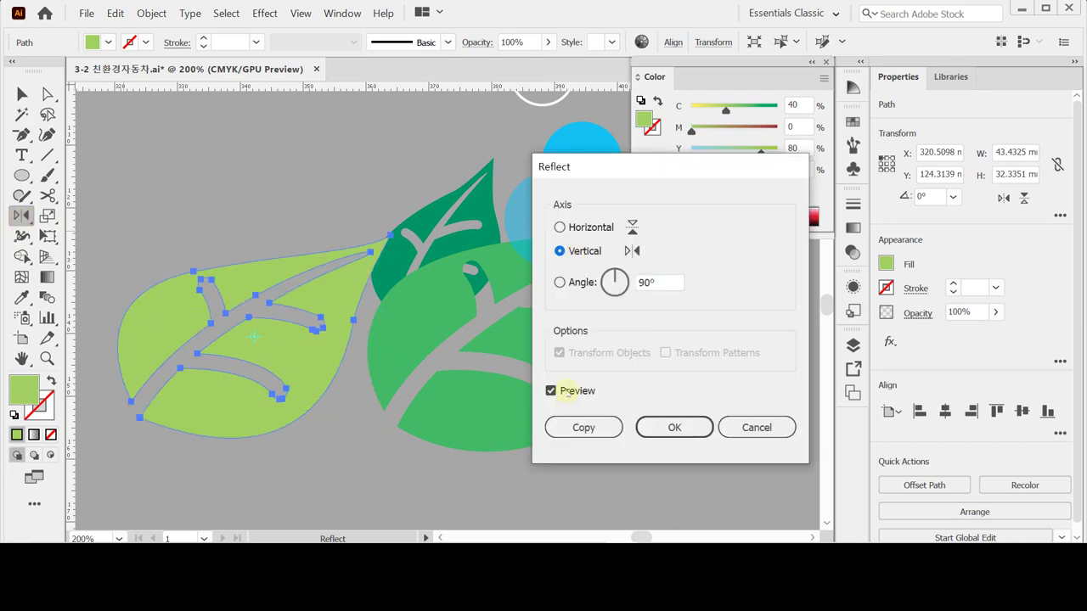
{"action": "left_click", "coordinate": [603, 431]}
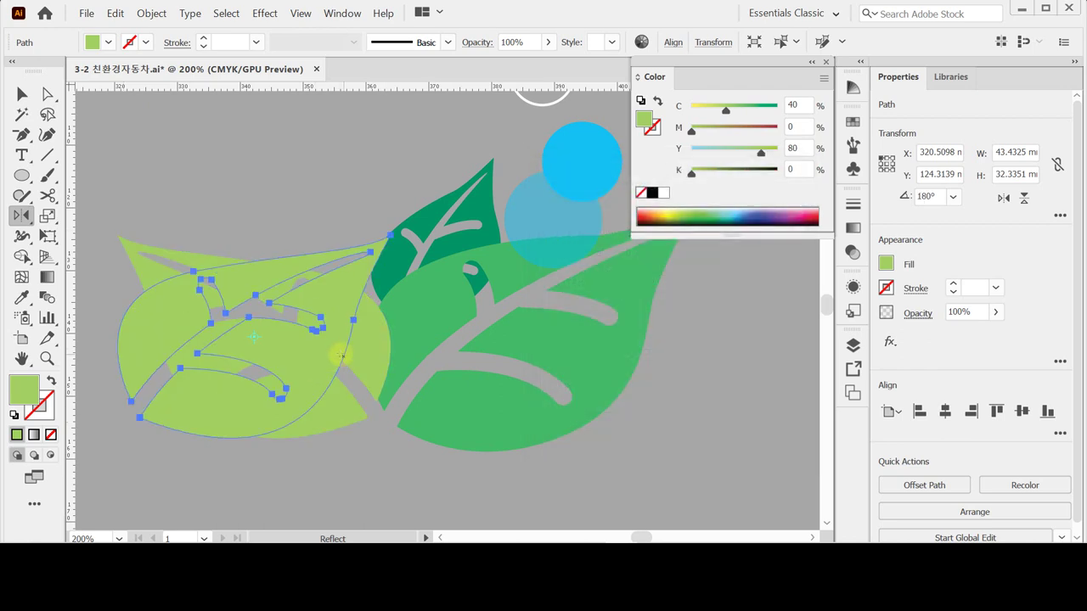
- Move the mirrored copy onto the larger green leaf, scale it uniformly to 120%, and align it with that leaf
{"action": "key", "text": "ctrl"}
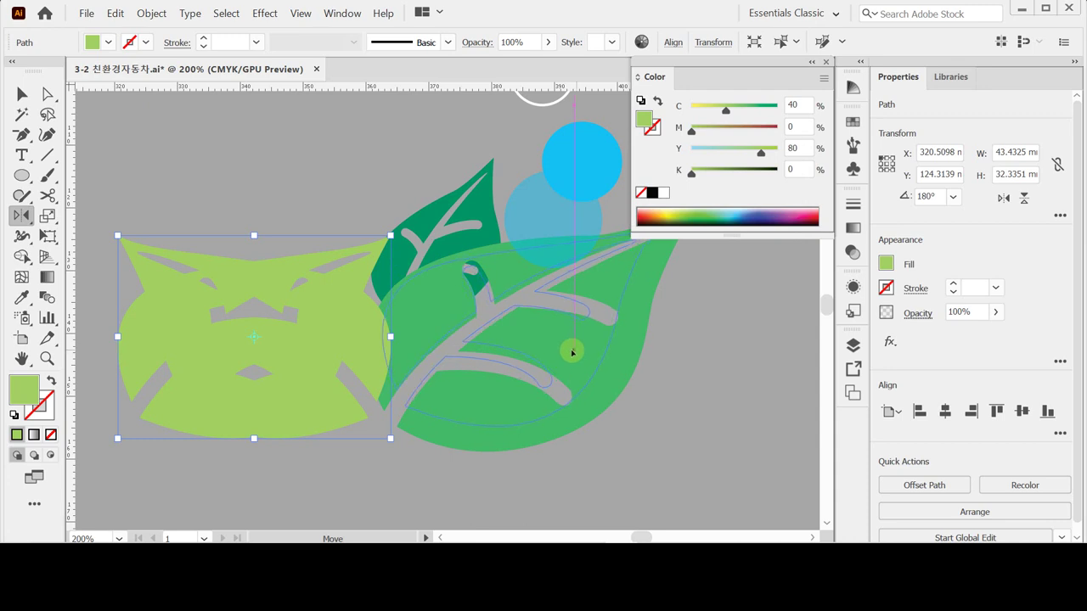
{"action": "left_click_drag", "start_coordinate": [130, 308], "coordinate": [376, 315]}
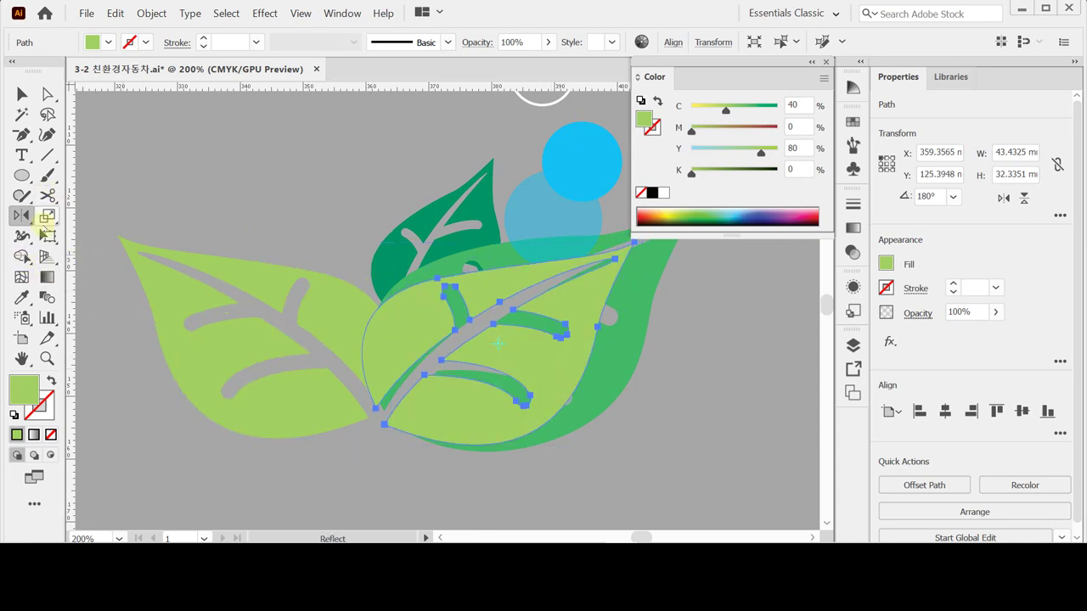
{"action": "double_click", "coordinate": [47, 219]}
{"action": "left_click", "coordinate": [560, 218]}
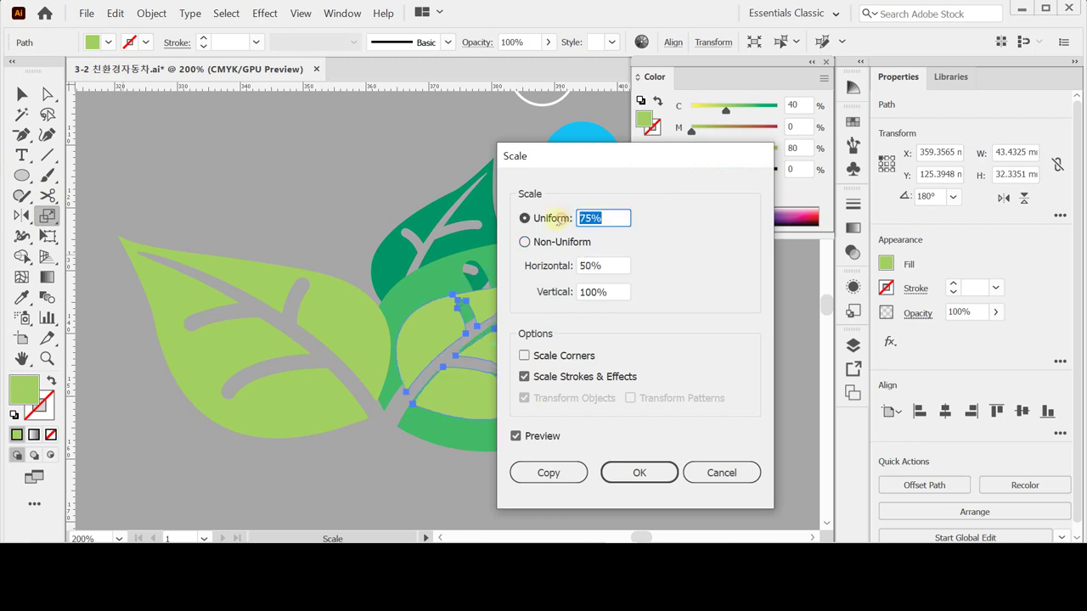
{"action": "type", "text": "120"}
{"action": "key", "text": "Return"}
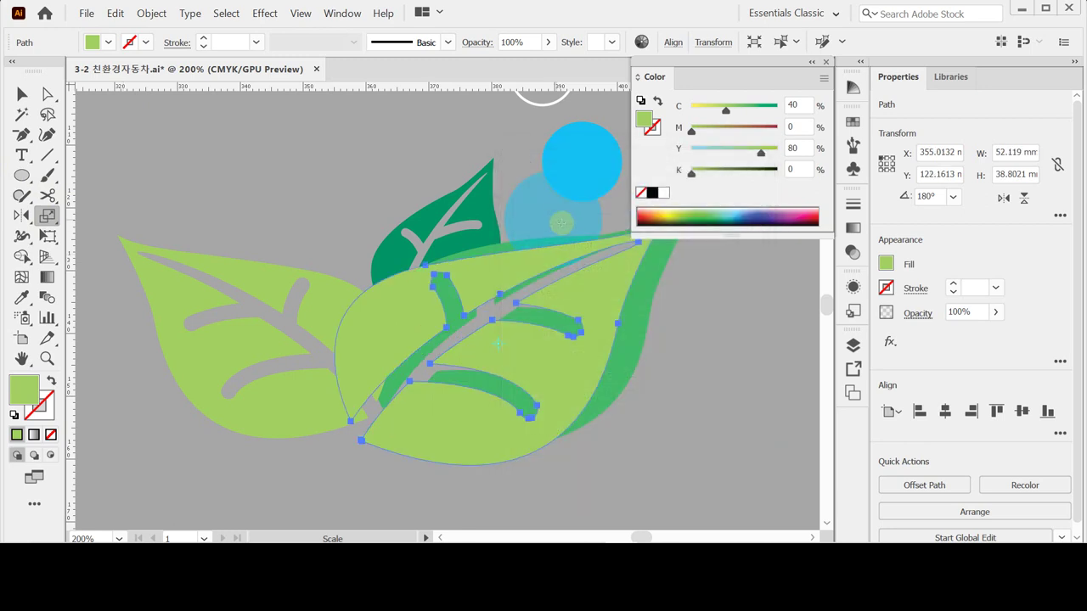
{"action": "key", "text": "v"}
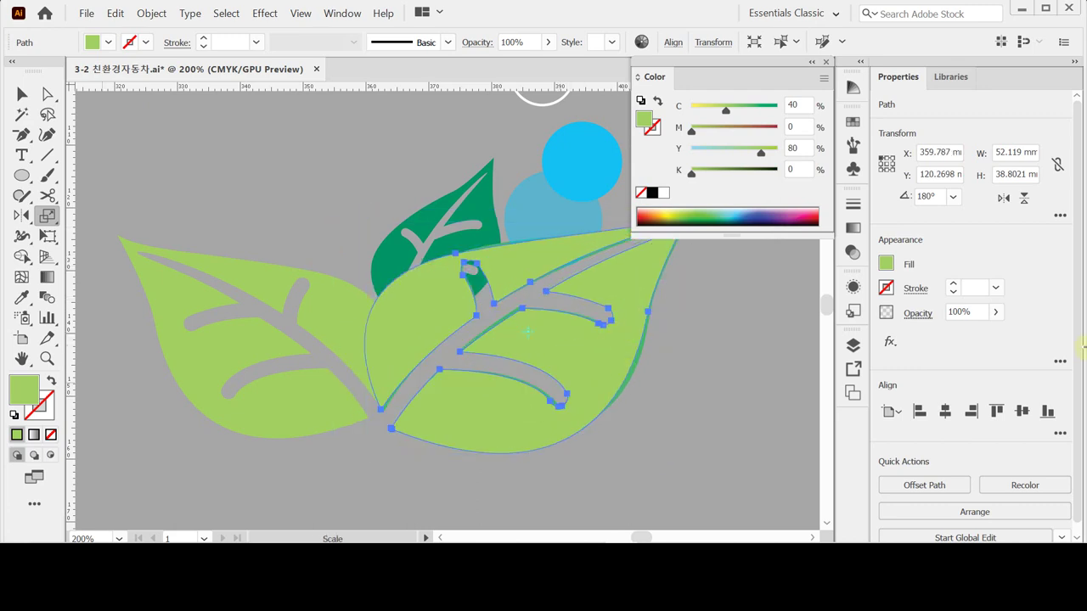
- Fill the enlarged leaf copy with the larger leaf's green, C 70, M 0, Y 80, K 0, using the Eyedropper
{"action": "key", "text": "i"}
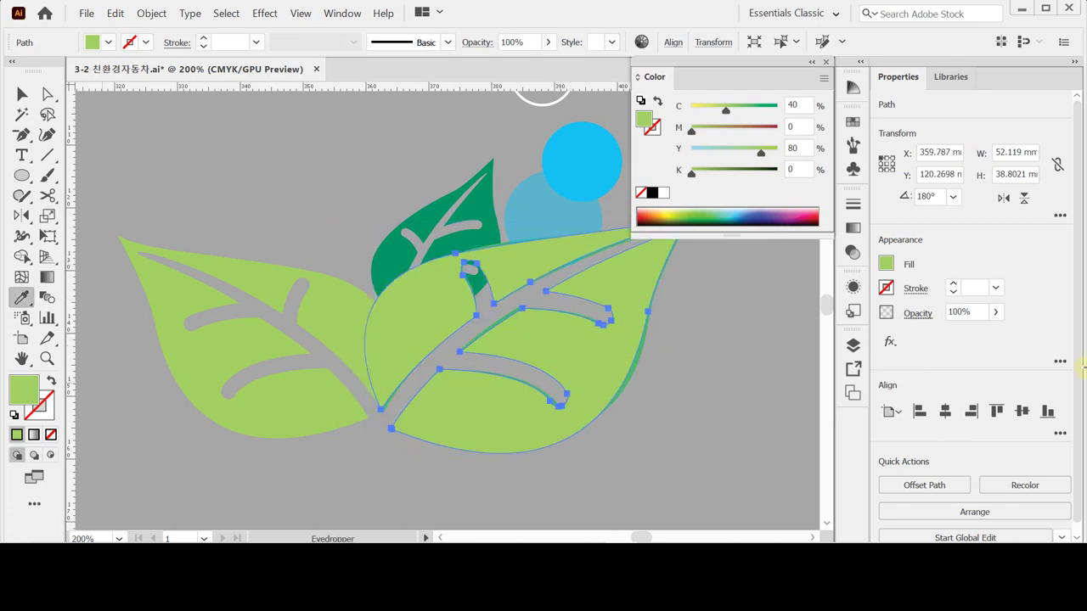
{"action": "left_click", "coordinate": [627, 382]}
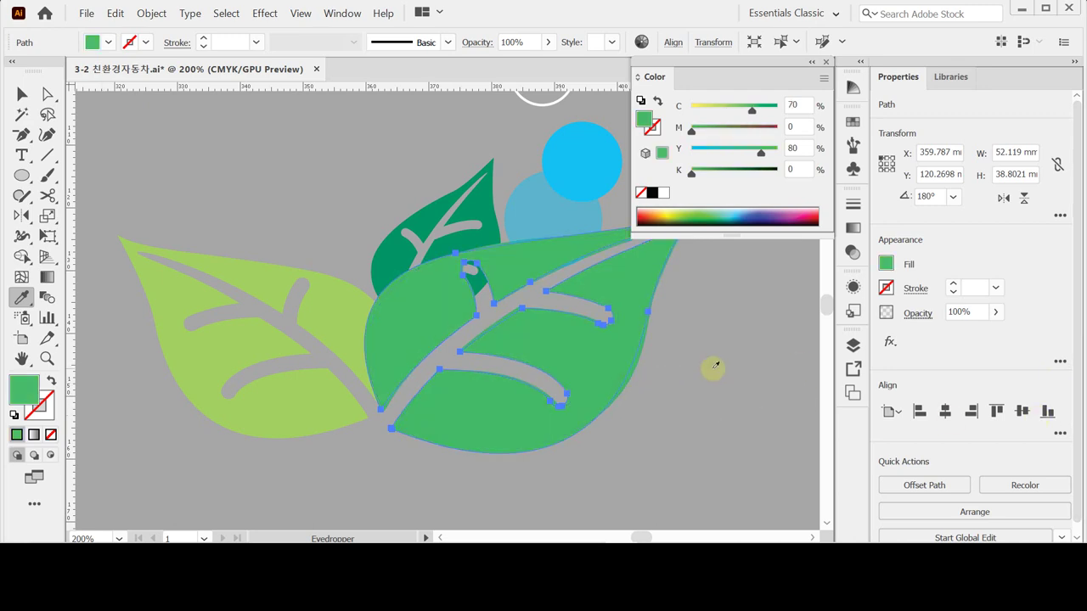
{"action": "key", "text": "ctrl+shift+a"}
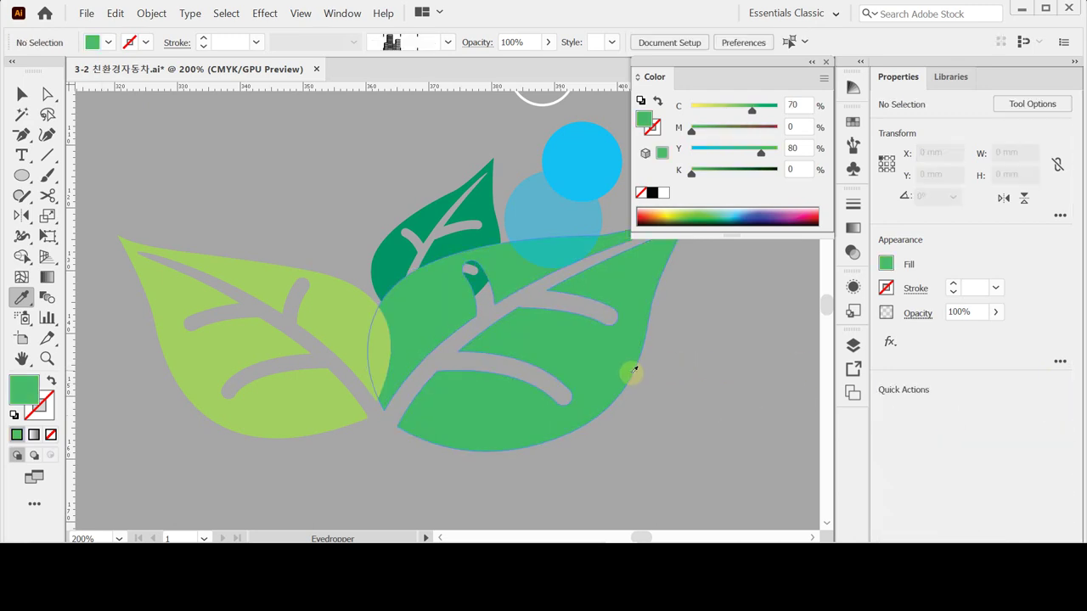
- Place the green leaf copy behind the light-green leaf with Send Backward, and delete the copy to leave the original leaf
{"action": "left_click", "coordinate": [572, 388], "text": "ctrl"}
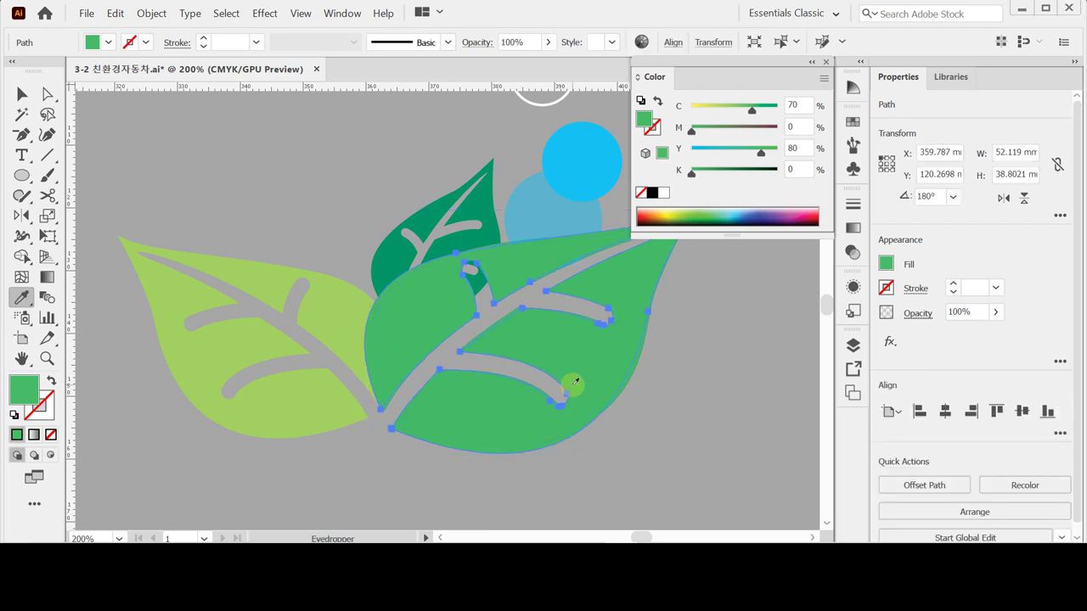
{"action": "right_click", "coordinate": [514, 277]}
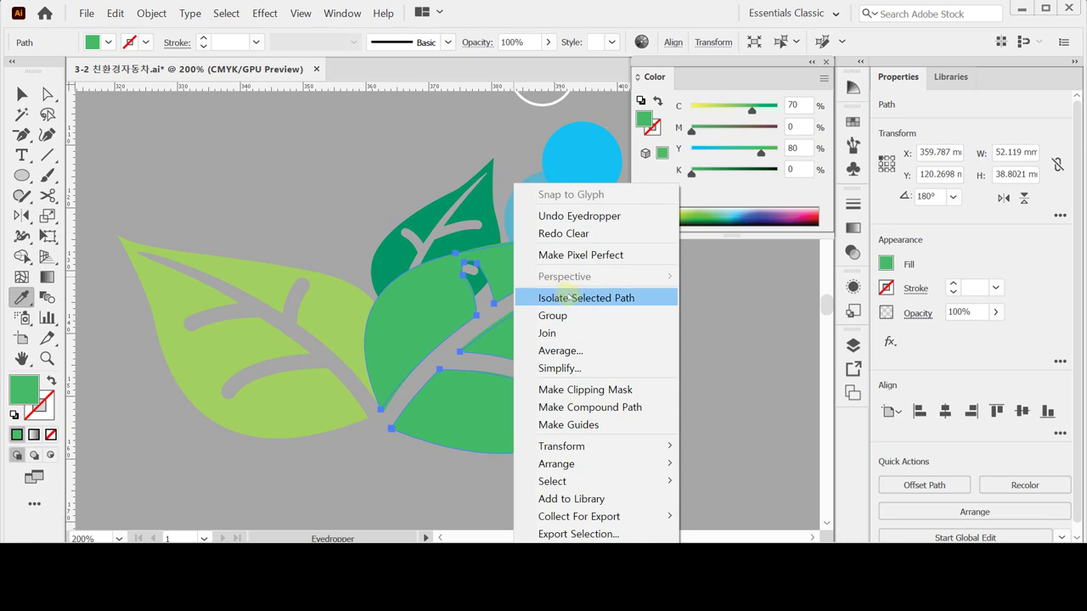
{"action": "mouse_move", "coordinate": [579, 473]}
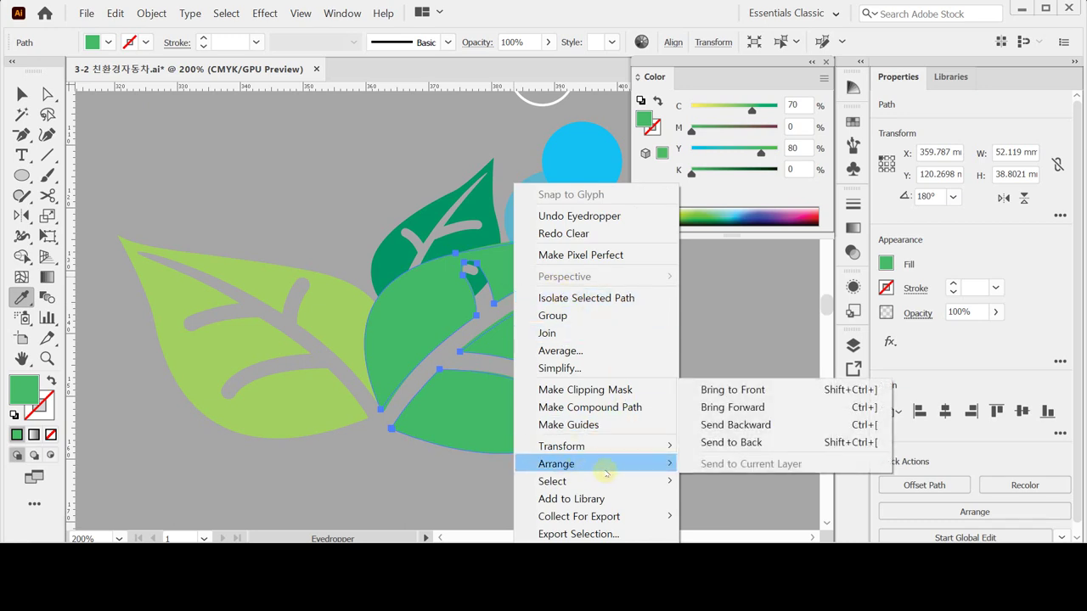
{"action": "left_click", "coordinate": [733, 426]}
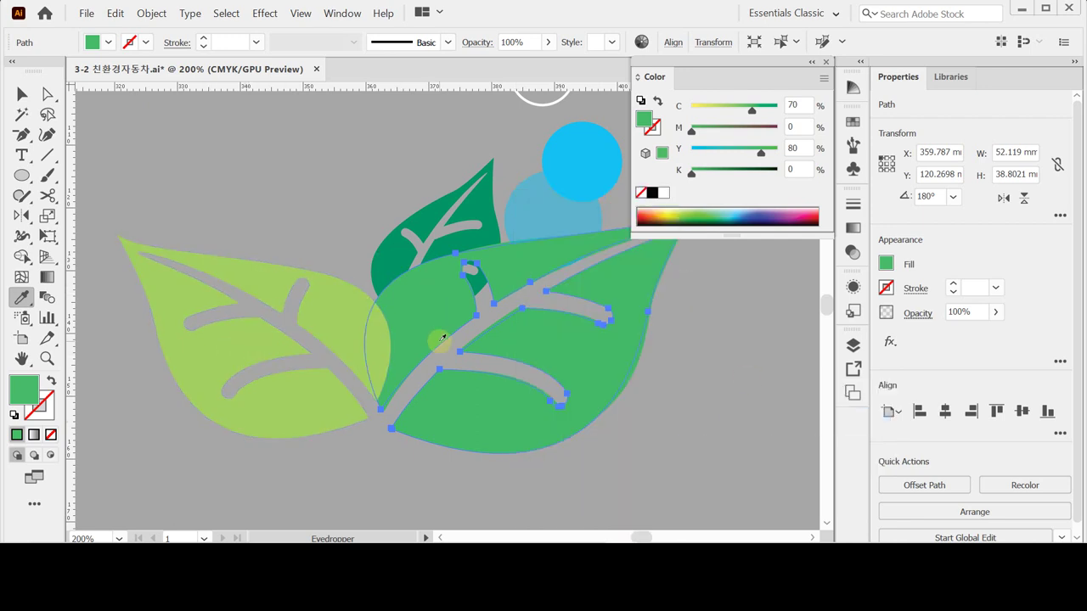
{"action": "key", "text": "ctrl+shift+a"}
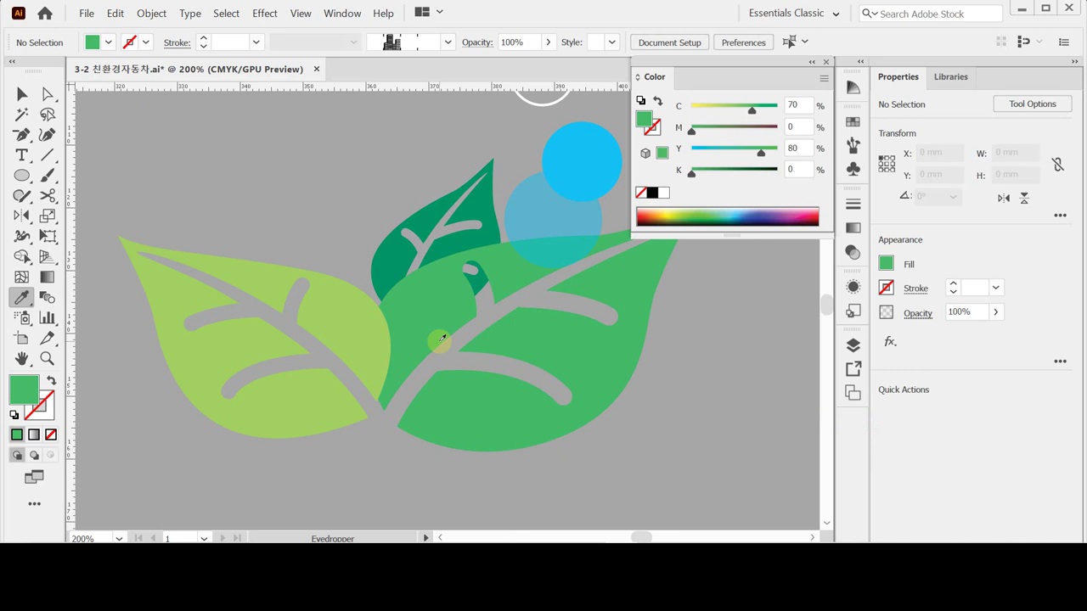
- Create a 50% uniformly scaled copy of the larger green leaf and fill it with the small leaf's dark green
{"action": "left_click", "coordinate": [543, 350], "text": "ctrl"}
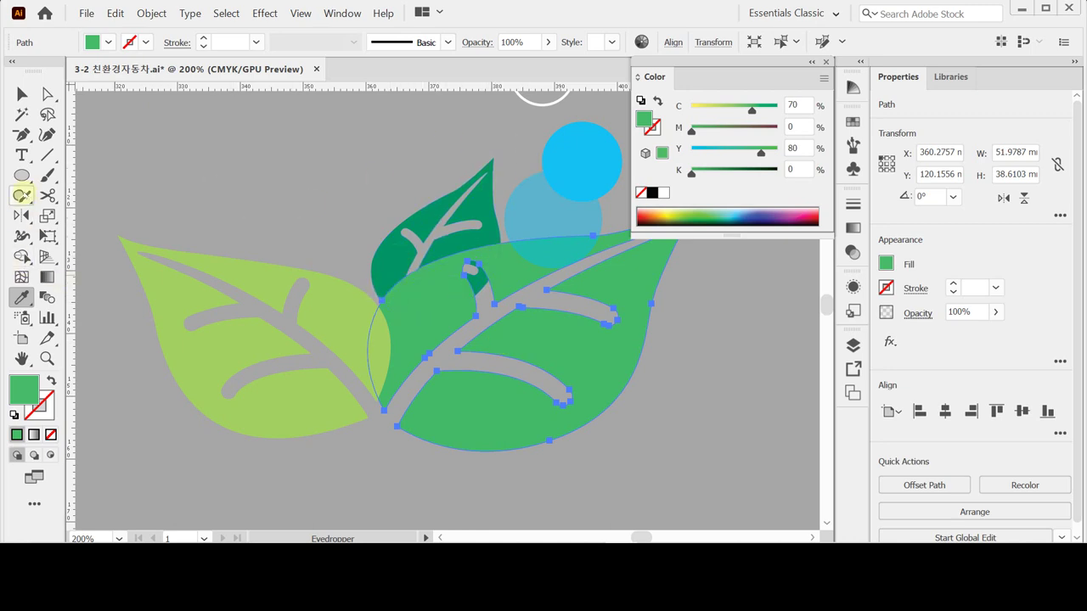
{"action": "left_click", "coordinate": [47, 216]}
{"action": "left_click_drag", "start_coordinate": [155, 240], "coordinate": [117, 232]}
{"action": "left_click", "coordinate": [117, 232], "text": "alt"}
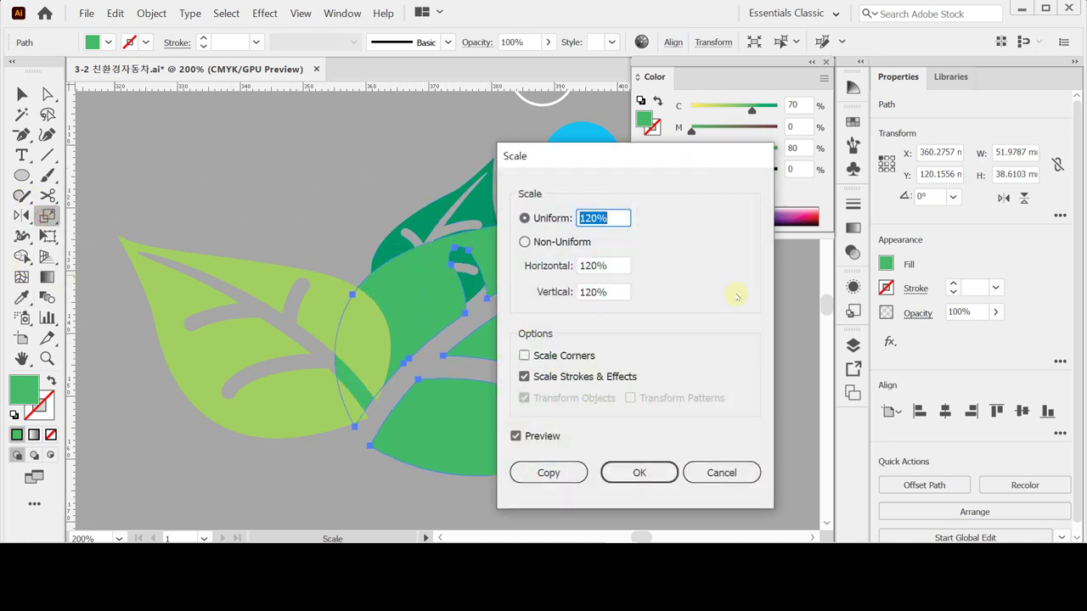
{"action": "left_click_drag", "start_coordinate": [589, 160], "coordinate": [615, 197]}
{"action": "type", "text": "50"}
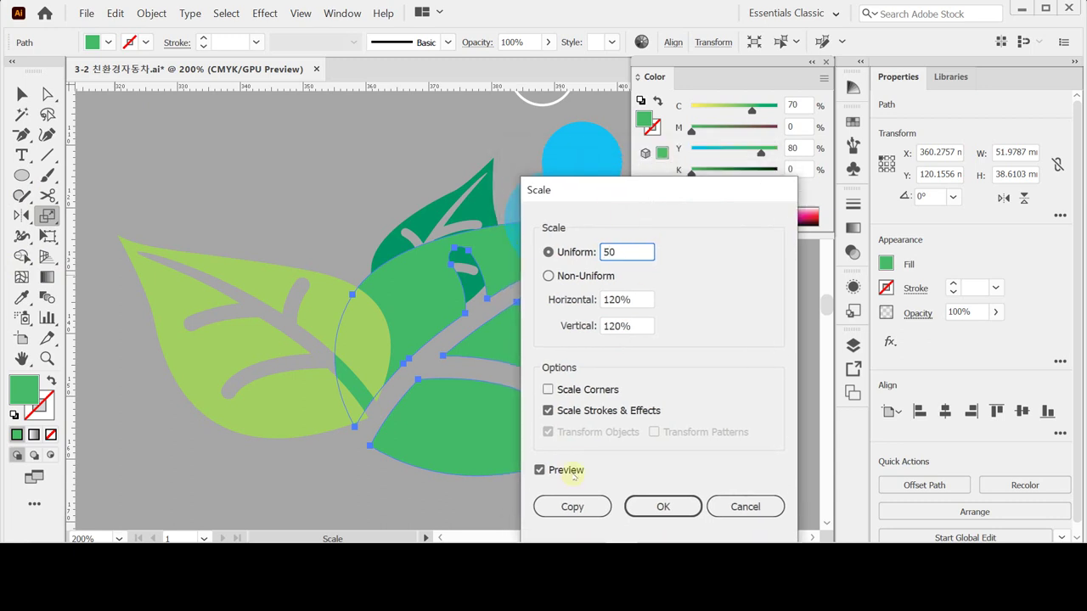
{"action": "left_click", "coordinate": [572, 507]}
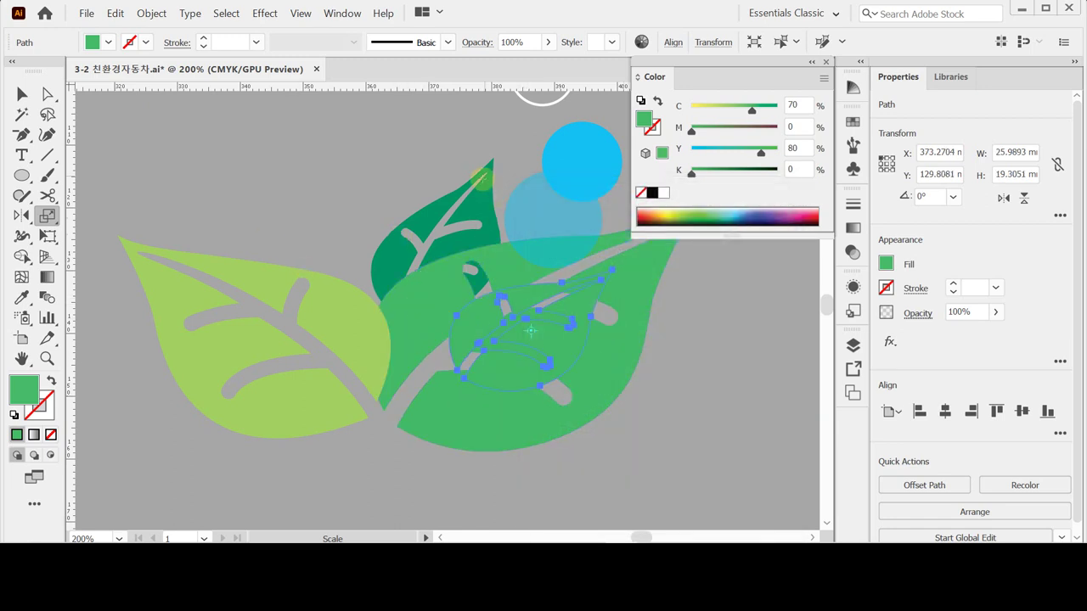
{"action": "key", "text": "i"}
{"action": "left_click", "coordinate": [468, 209]}
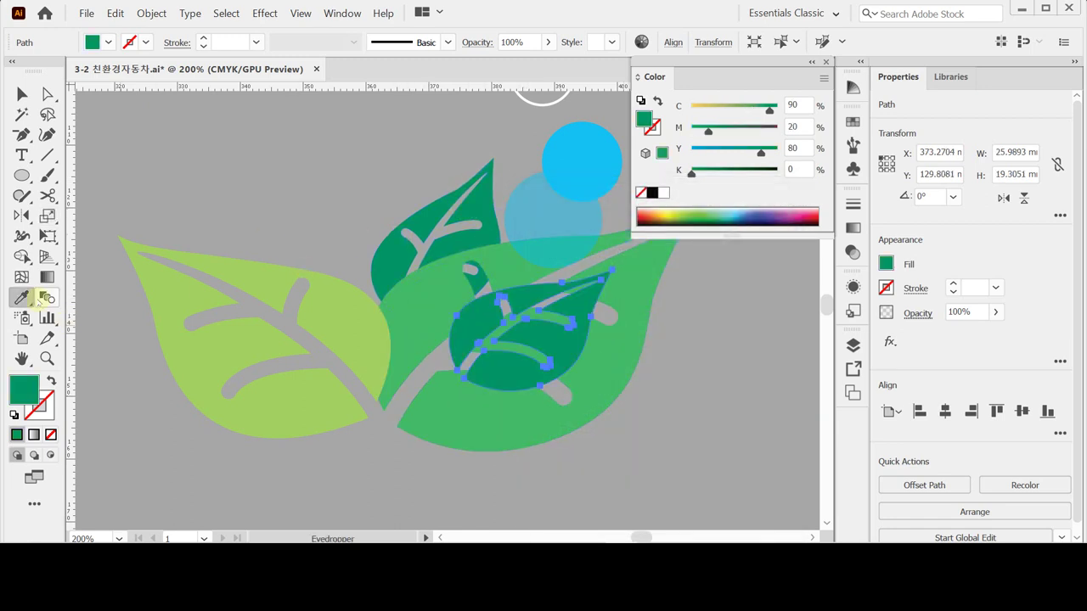
- Rotate the small dark-green leaf copy by 25° and move it onto the original dark-green leaf
{"action": "left_click_drag", "start_coordinate": [23, 214], "coordinate": [57, 218]}
{"action": "left_click", "coordinate": [427, 317], "text": "alt"}
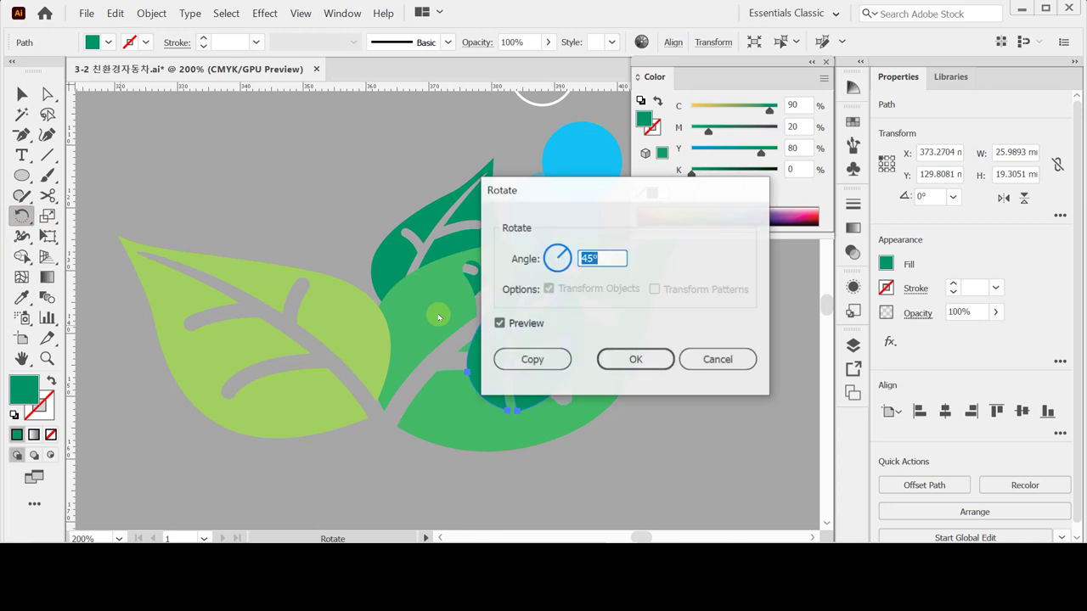
{"action": "type", "text": "25"}
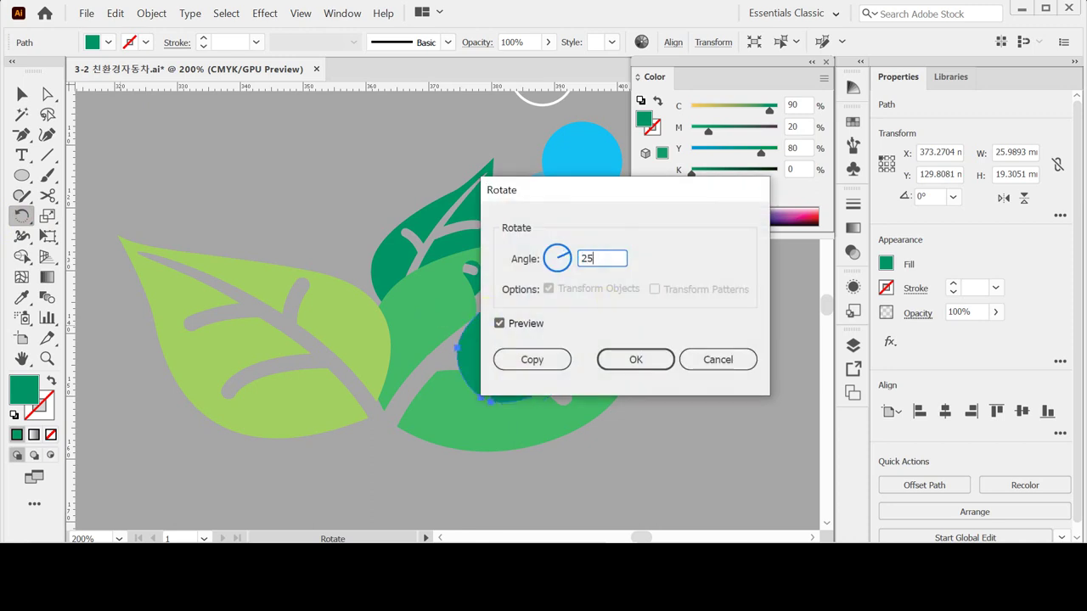
{"action": "key", "text": "Return"}
{"action": "left_click_drag", "start_coordinate": [552, 353], "coordinate": [467, 248]}
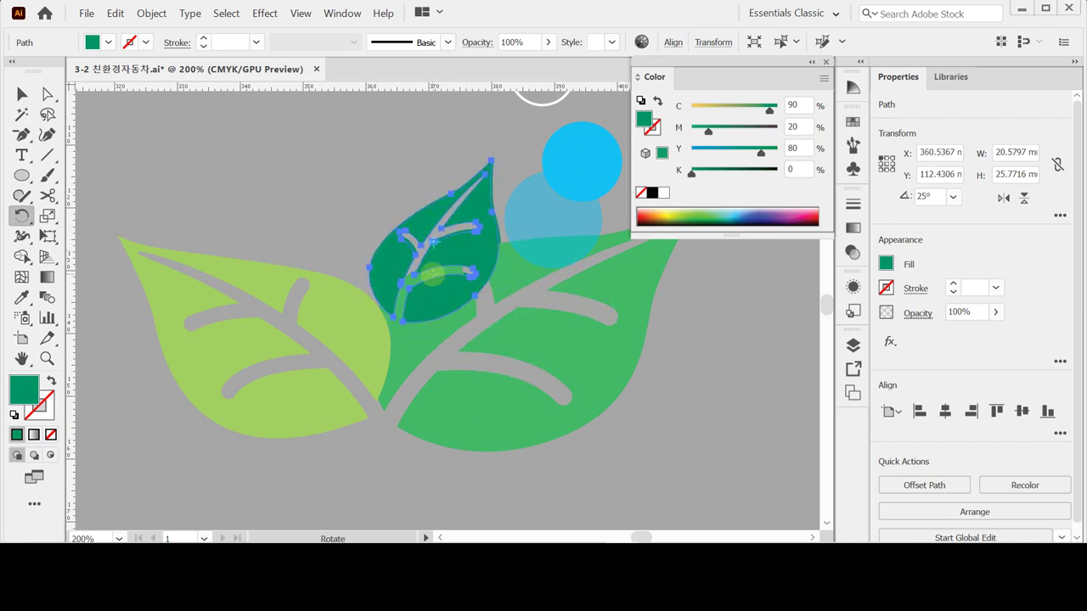
- Send the rotated dark-green copy backward behind the larger green leaf, and delete the copy to leave the original
{"action": "right_click", "coordinate": [448, 248]}
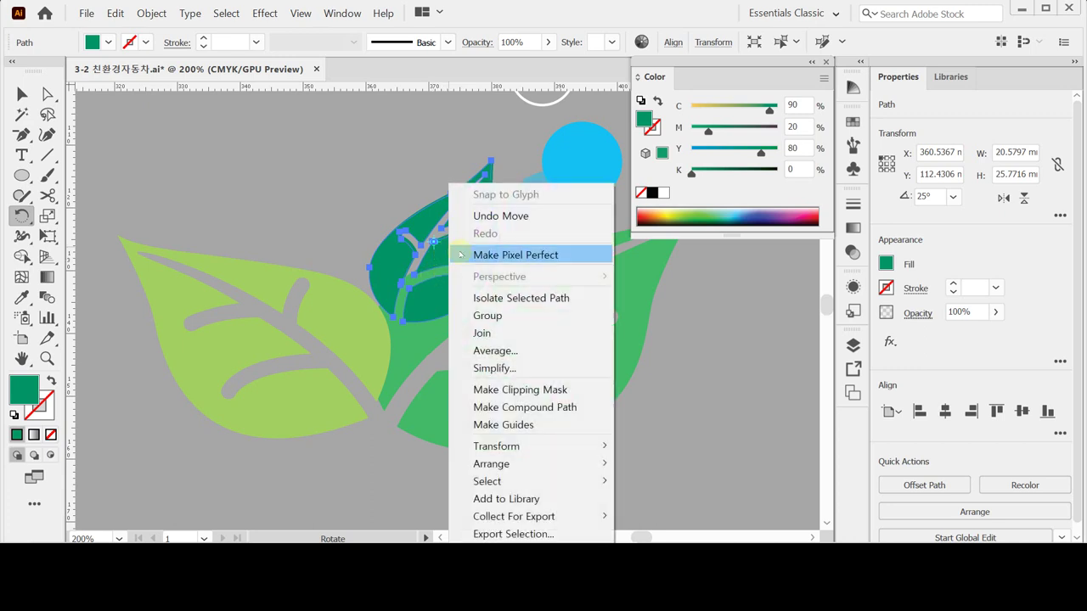
{"action": "mouse_move", "coordinate": [537, 466]}
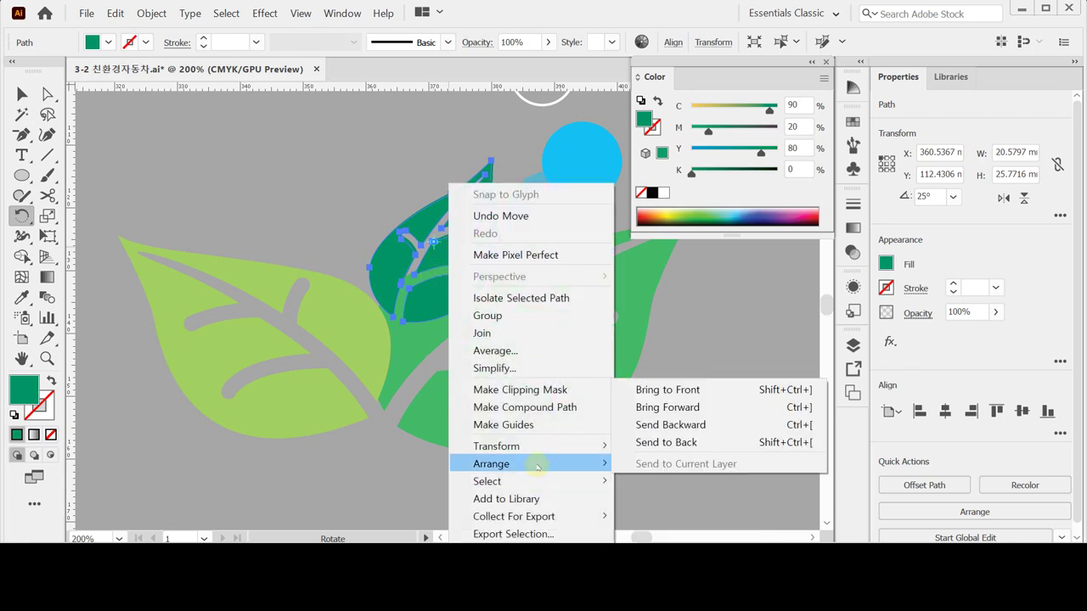
{"action": "left_click", "coordinate": [657, 431]}
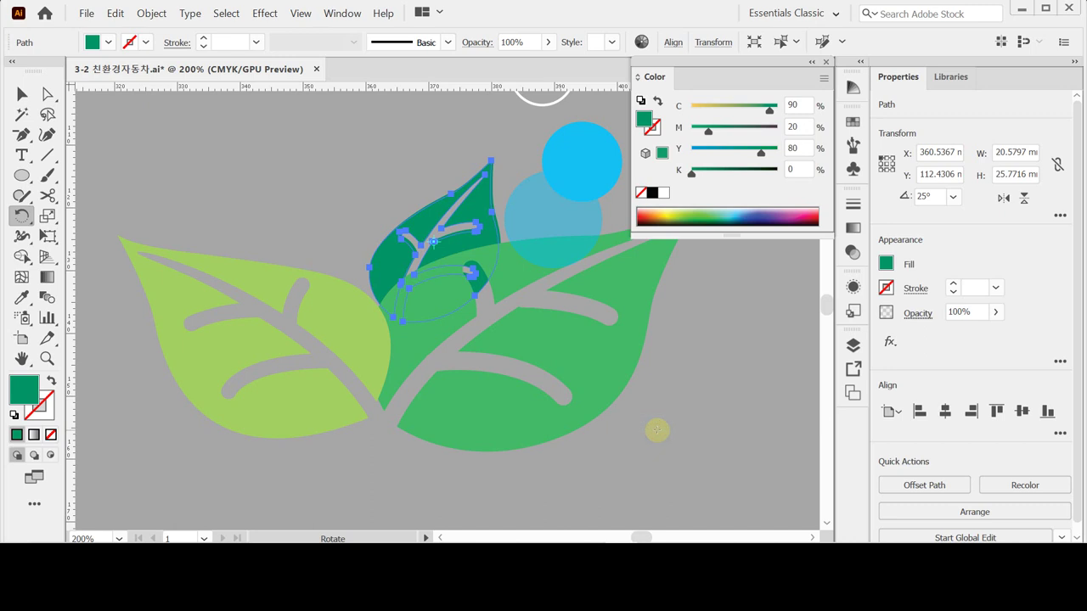
{"action": "key", "text": "ctrl+shift+a"}
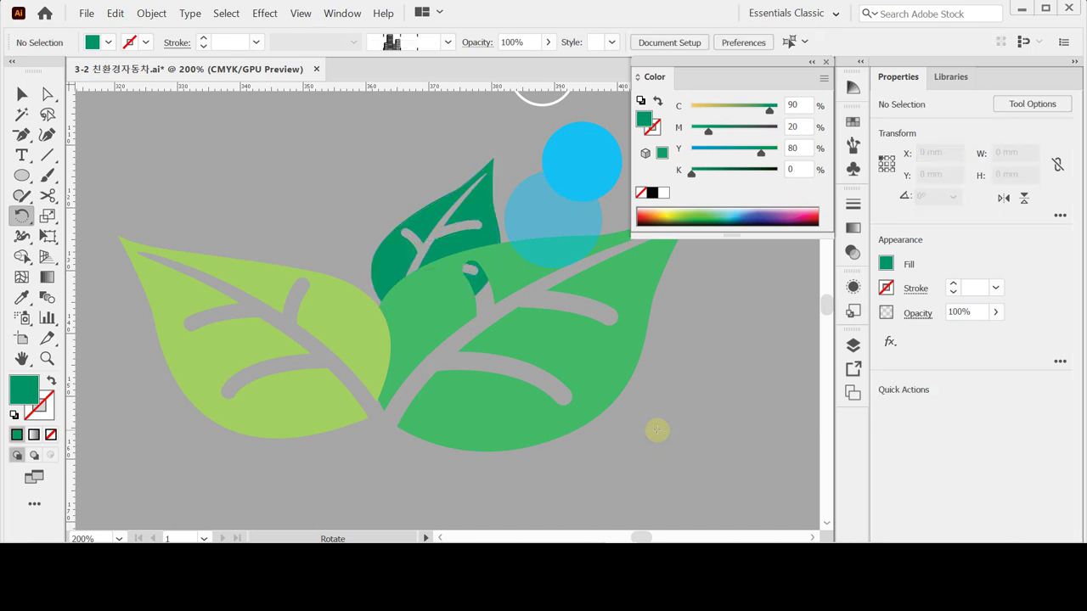
- Save the illustration file with the finished leaves
{"action": "key", "text": "v"}
{"action": "left_click_drag", "start_coordinate": [235, 170], "coordinate": [510, 508]}
{"action": "left_click_drag", "start_coordinate": [650, 352], "coordinate": [444, 369]}
{"action": "key", "text": "ctrl"}
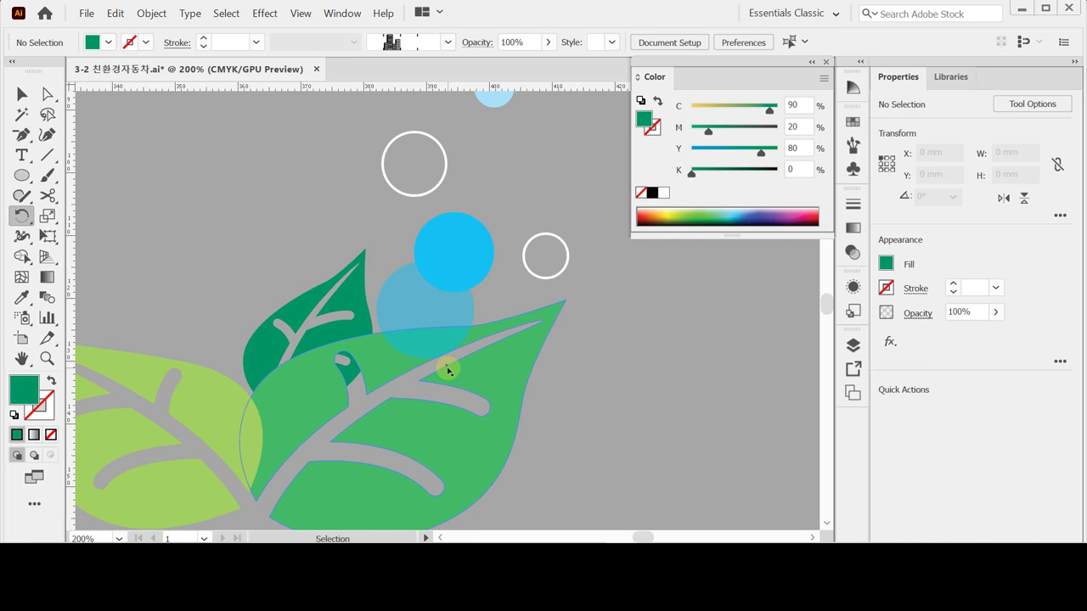
{"action": "key", "text": "ctrl+s"}
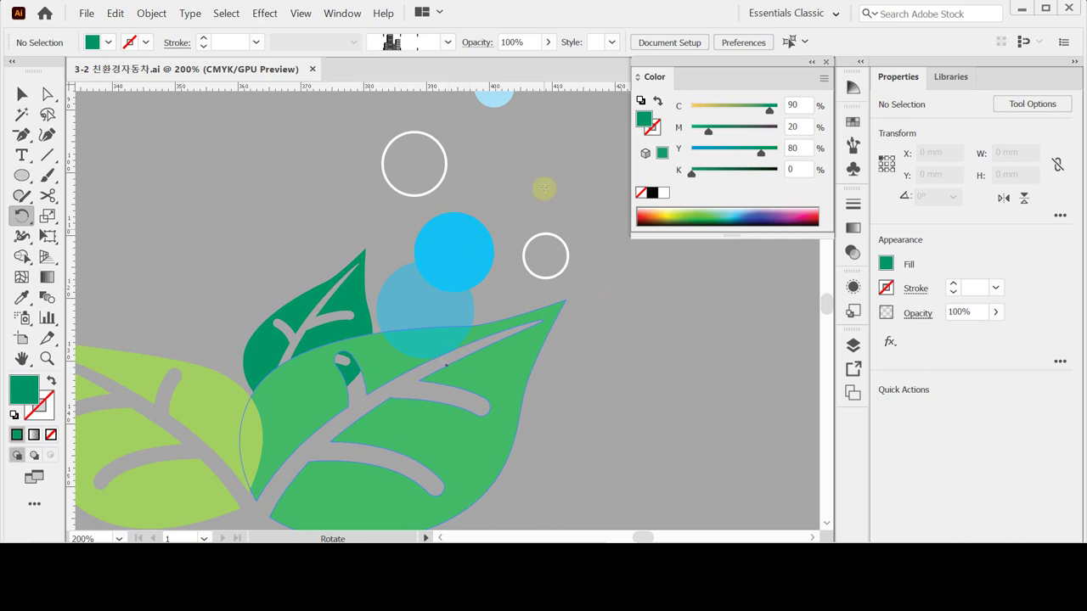
- Draw a dark-green circle about 11.4 mm in diameter in the empty area above the leaves, beside the larger white ring
{"action": "left_click_drag", "start_coordinate": [456, 212], "coordinate": [426, 271]}
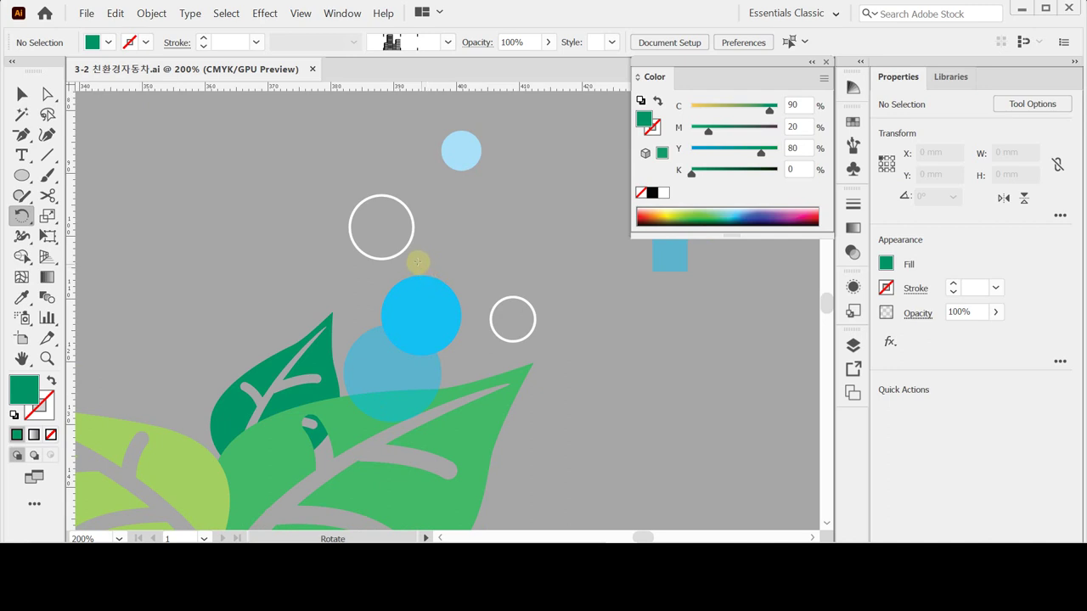
{"action": "left_click", "coordinate": [19, 176]}
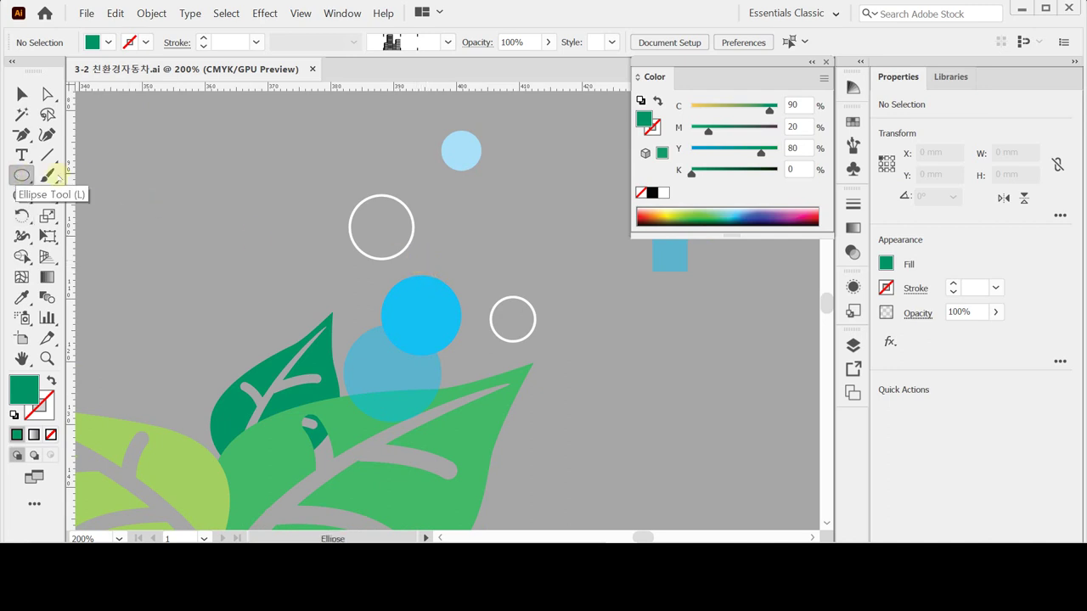
{"action": "left_click_drag", "start_coordinate": [220, 184], "coordinate": [292, 245]}
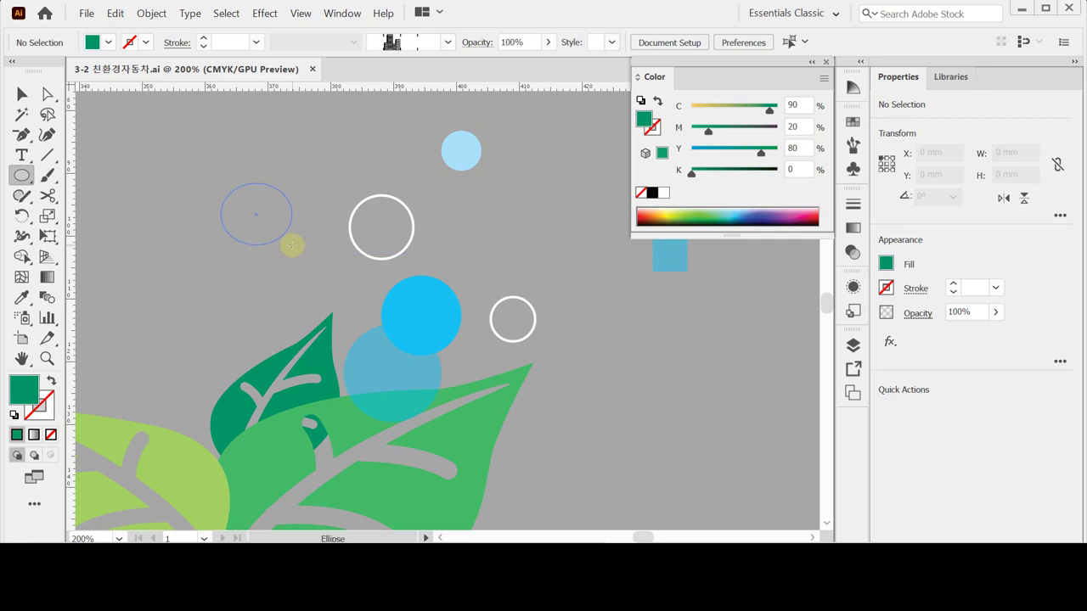
{"action": "left_click_drag", "start_coordinate": [292, 246], "coordinate": [292, 250]}
{"action": "left_click_drag", "start_coordinate": [292, 250], "coordinate": [292, 250]}
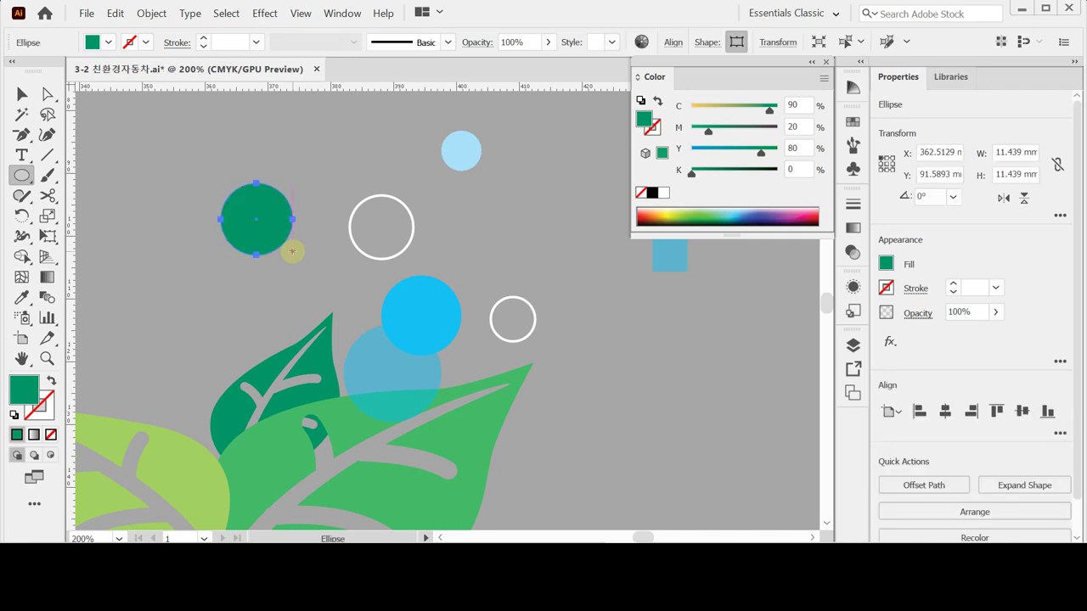
- Match the new circle's fill to the solid bright-blue reference circle, and place an overlapping copy of it just below
{"action": "key", "text": "i"}
{"action": "left_click", "coordinate": [410, 322]}
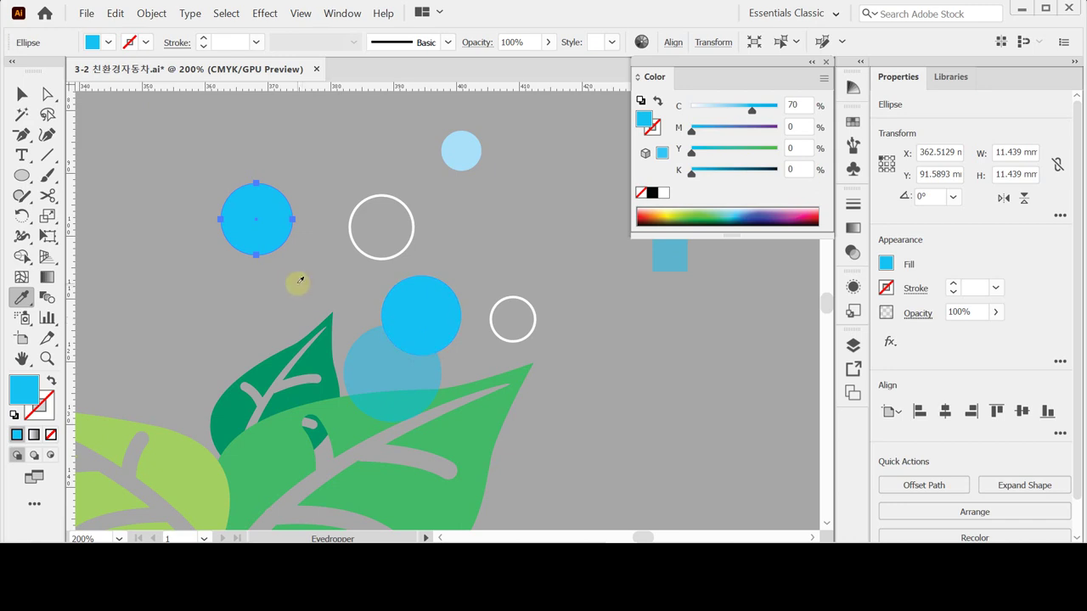
{"action": "key", "text": "ctrl"}
{"action": "left_click_drag", "start_coordinate": [267, 239], "coordinate": [252, 296]}
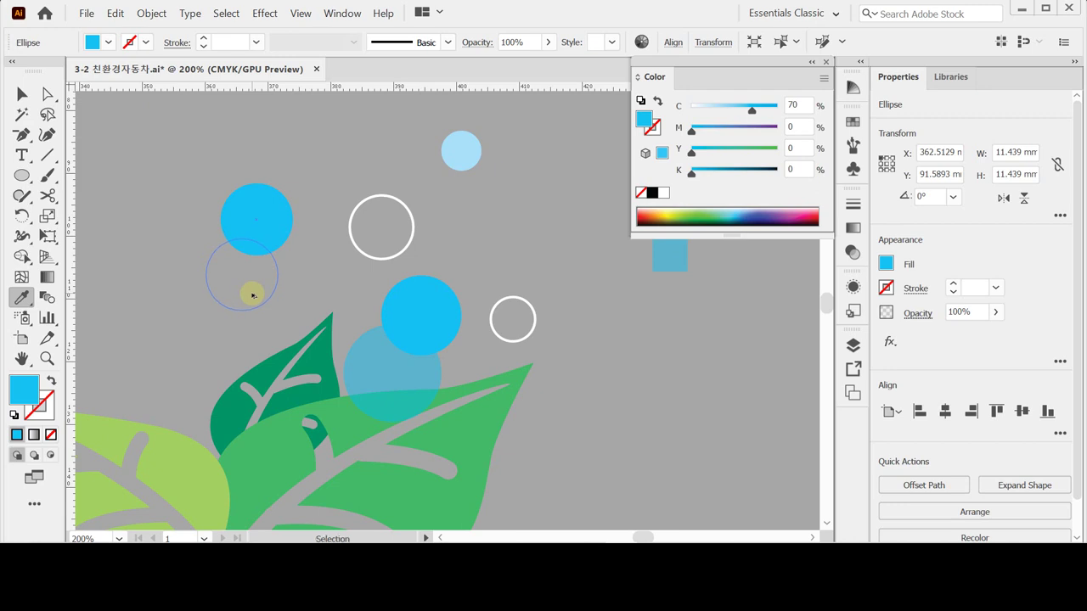
{"action": "left_click_drag", "start_coordinate": [252, 296], "coordinate": [253, 296]}
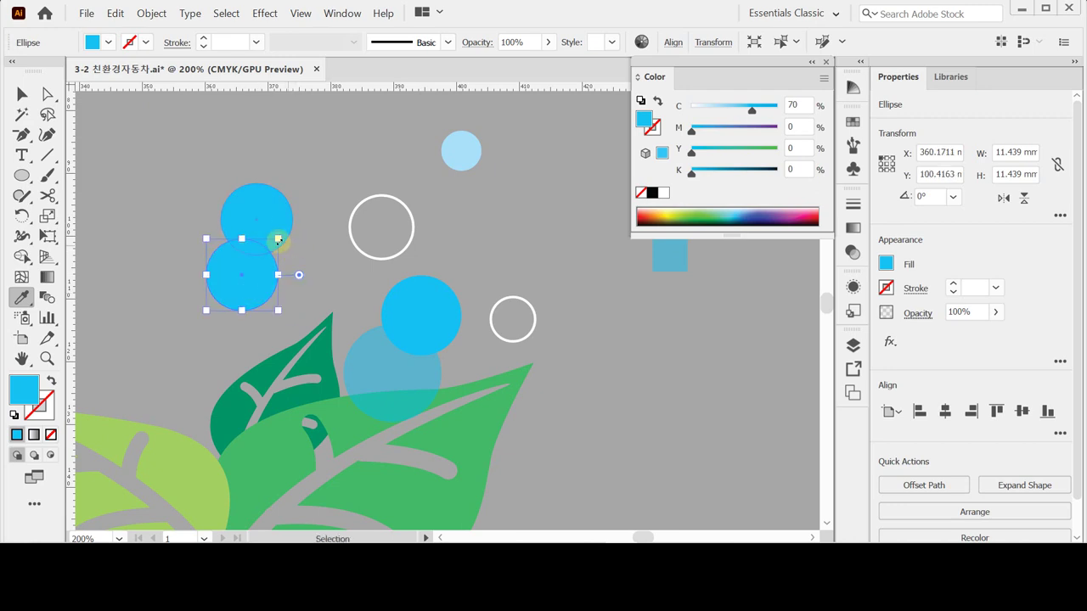
- Enlarge the lower circle copy to about 15.6 mm and give it the translucent reference circle's blue fill at 50% opacity
{"action": "key", "text": "ctrl"}
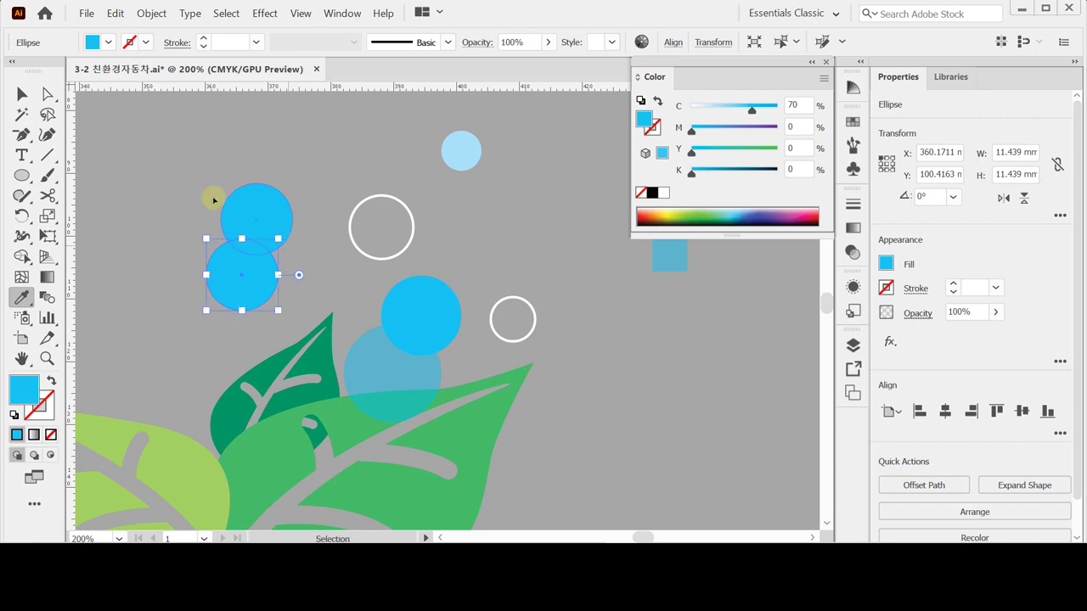
{"action": "left_click", "coordinate": [272, 227]}
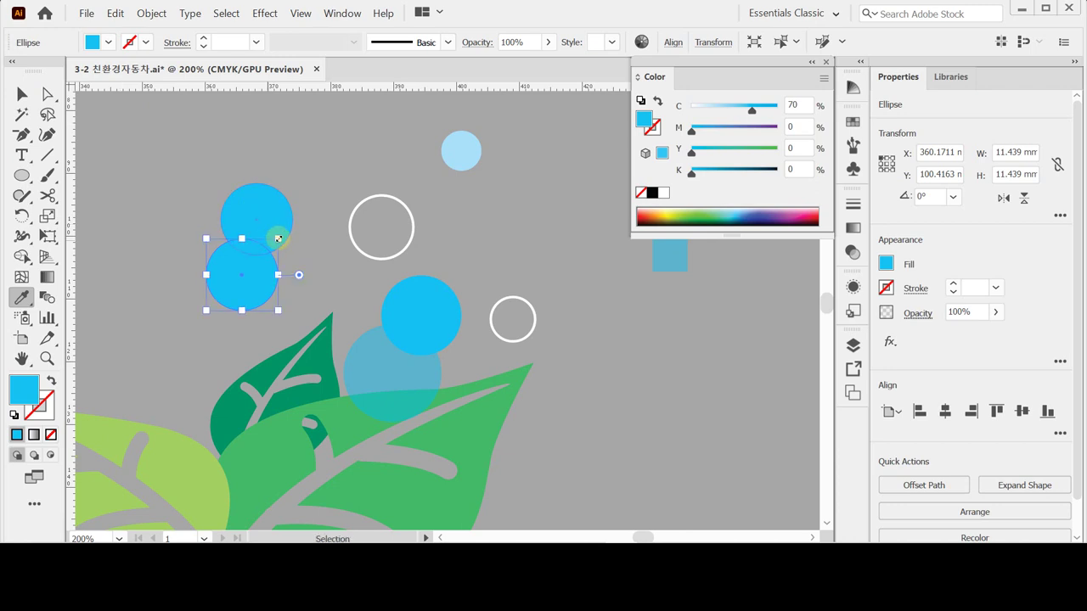
{"action": "left_click_drag", "start_coordinate": [279, 238], "coordinate": [243, 287]}
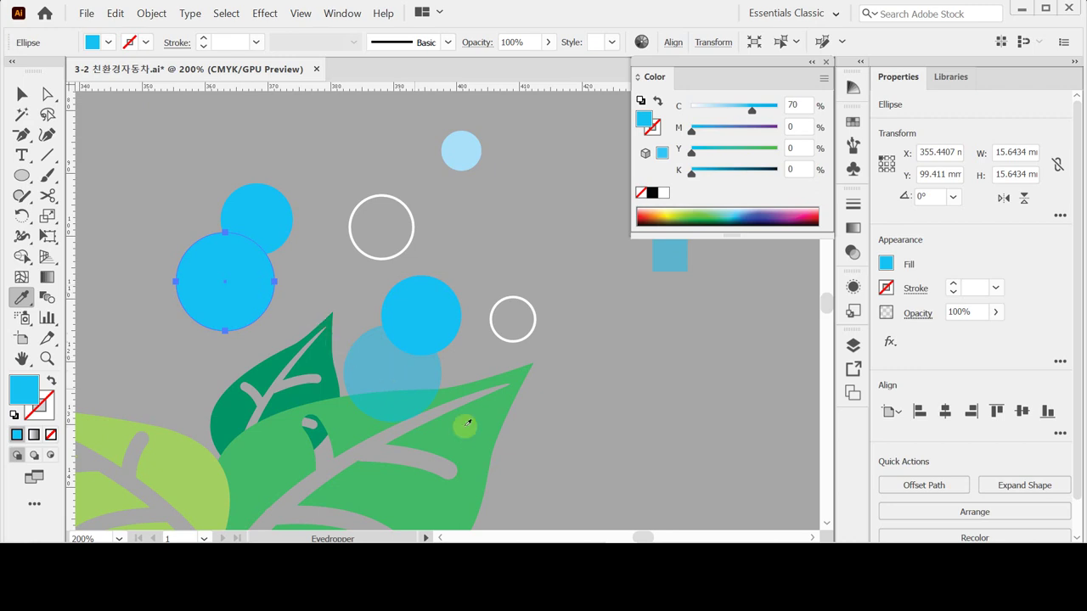
{"action": "left_click", "coordinate": [382, 382]}
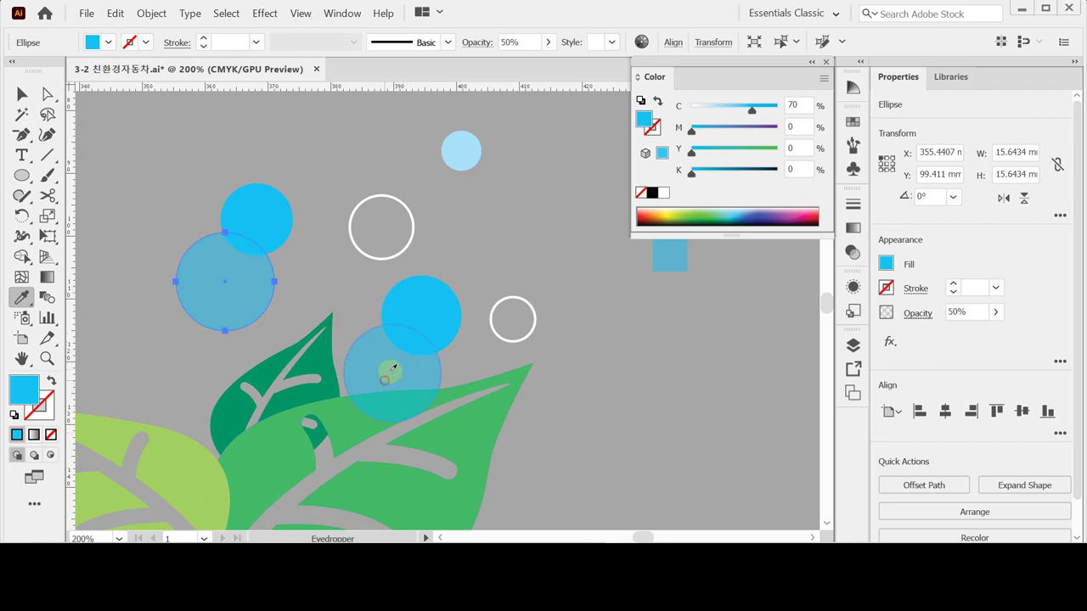
{"action": "left_click", "coordinate": [917, 313]}
{"action": "left_click", "coordinate": [891, 341]}
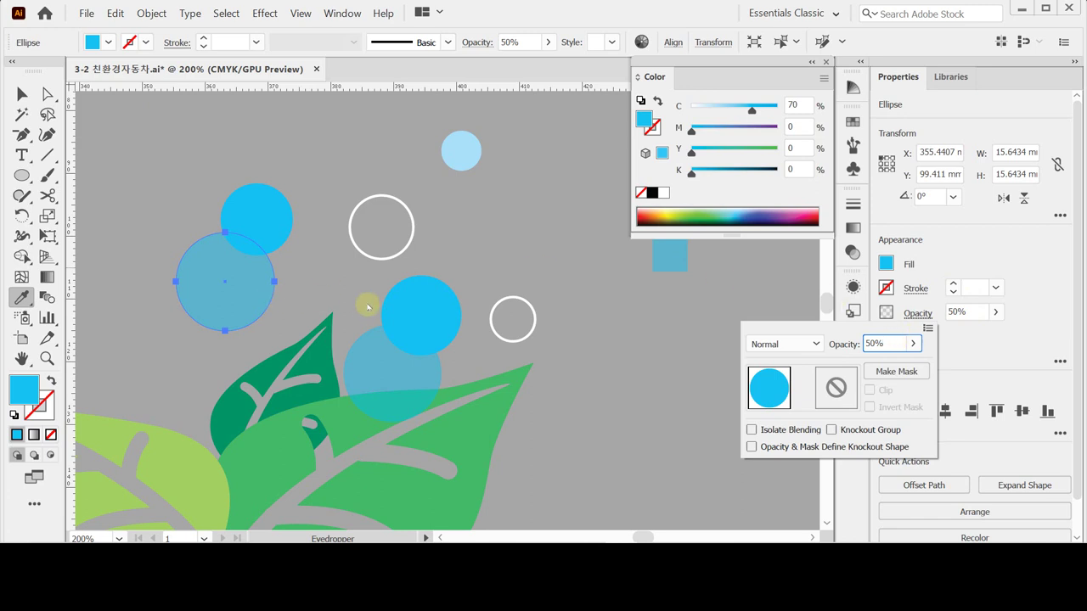
{"action": "key", "text": "Escape"}
{"action": "key", "text": "v"}
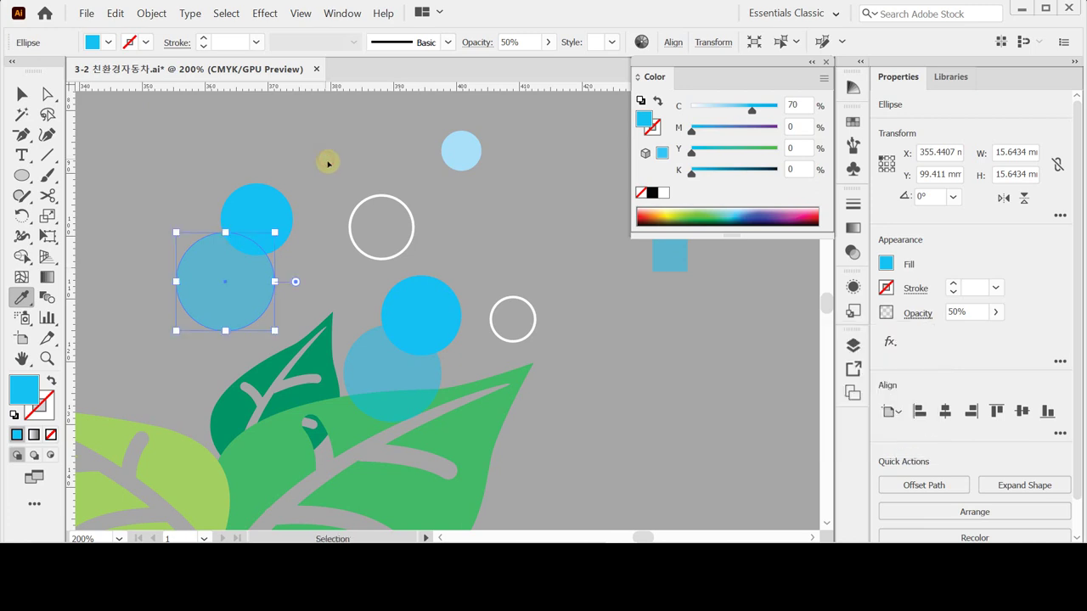
- Examine the small light-blue circle's fill and the stroke settings of the two white rings
{"action": "left_click", "coordinate": [396, 151]}
{"action": "left_click", "coordinate": [470, 155]}
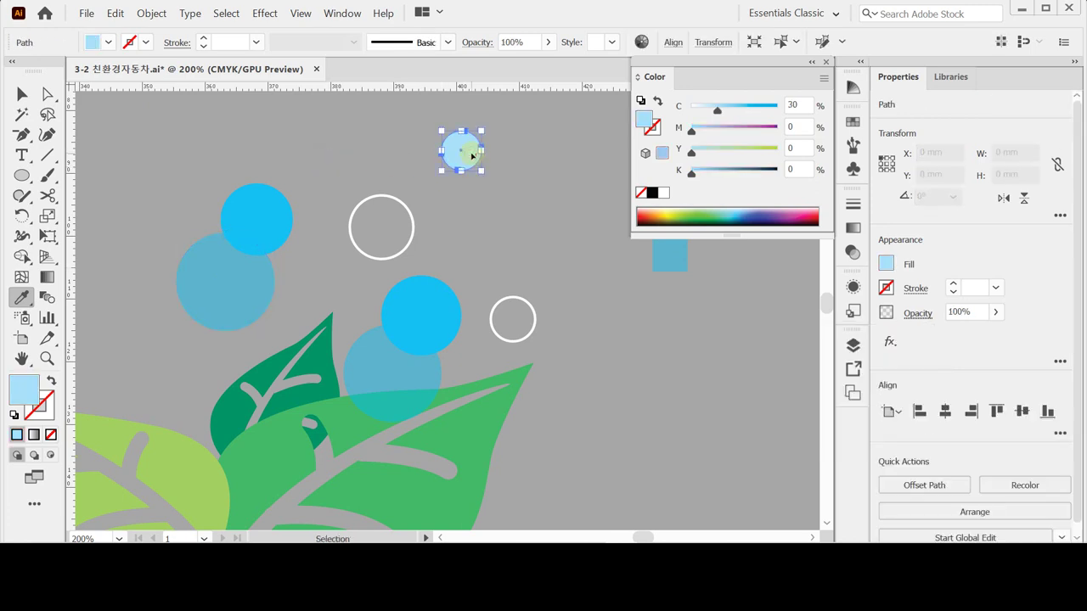
{"action": "key", "text": "i"}
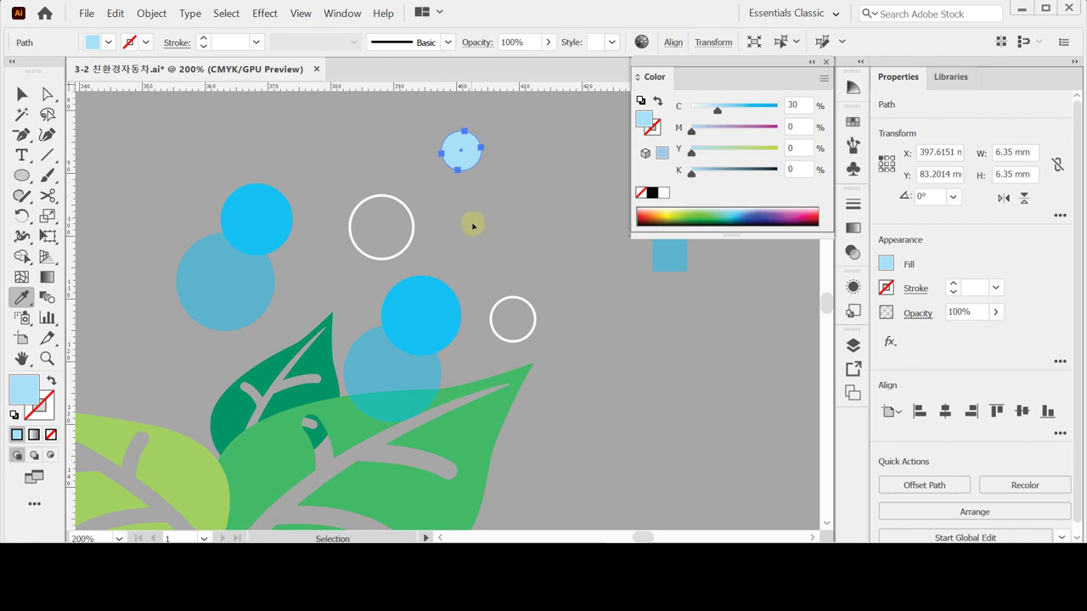
{"action": "left_click", "coordinate": [427, 244], "text": "ctrl"}
{"action": "left_click", "coordinate": [413, 240], "text": "ctrl"}
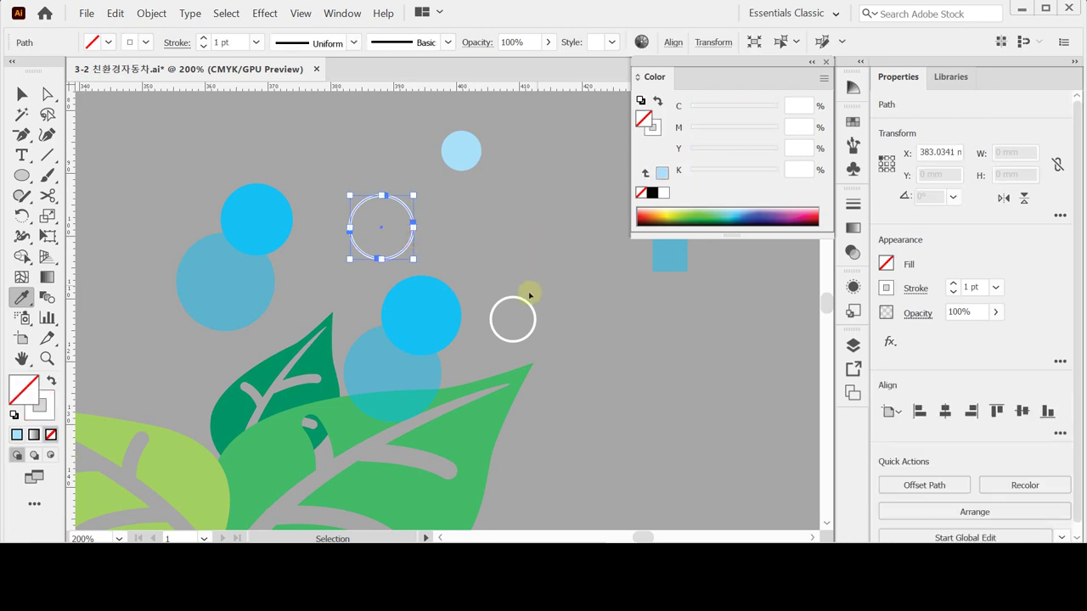
{"action": "left_click", "coordinate": [516, 298], "text": "ctrl+shift"}
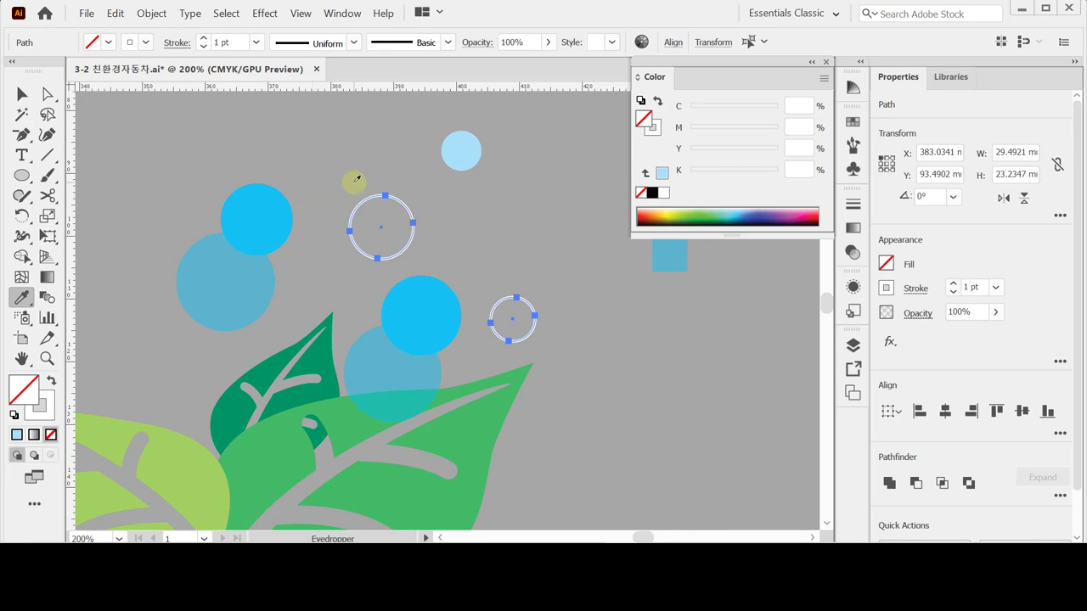
{"action": "left_click", "coordinate": [912, 290]}
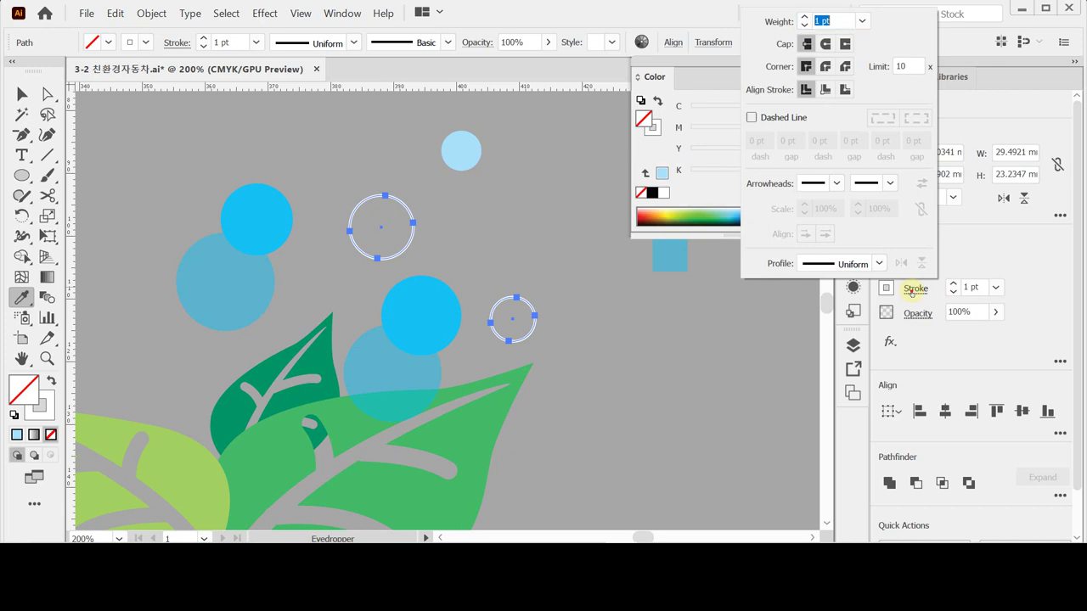
- Try black as the stroke colour of the two rings, and set it back to white
{"action": "left_click", "coordinate": [653, 128]}
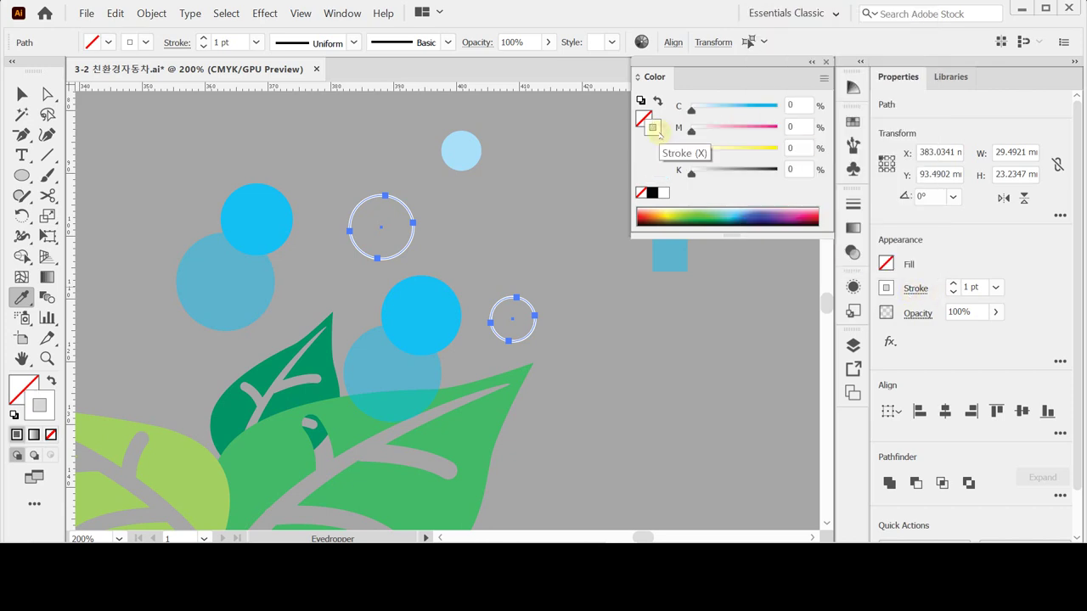
{"action": "left_click", "coordinate": [652, 194]}
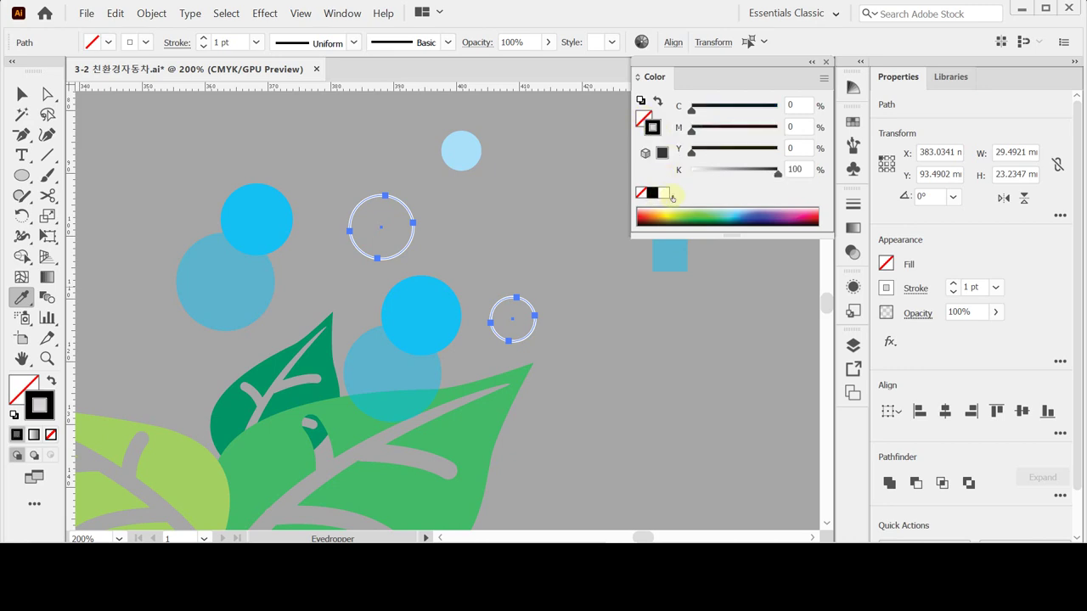
{"action": "left_click", "coordinate": [664, 193]}
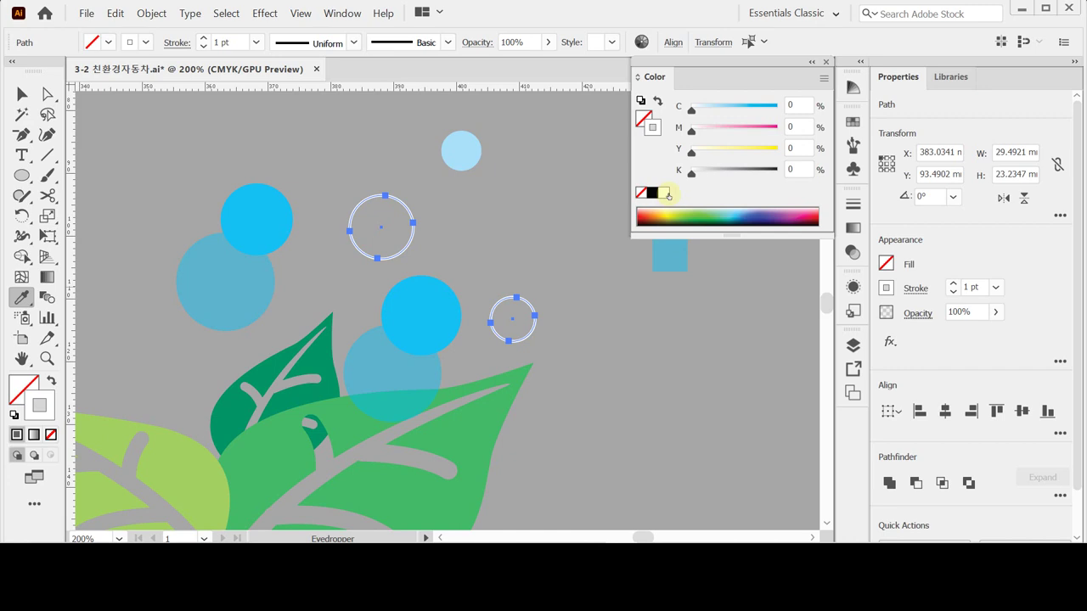
- Delete the two overlapping practice circles beside the larger white ring
{"action": "left_click_drag", "start_coordinate": [199, 197], "coordinate": [291, 279]}
{"action": "key", "text": "Delete"}
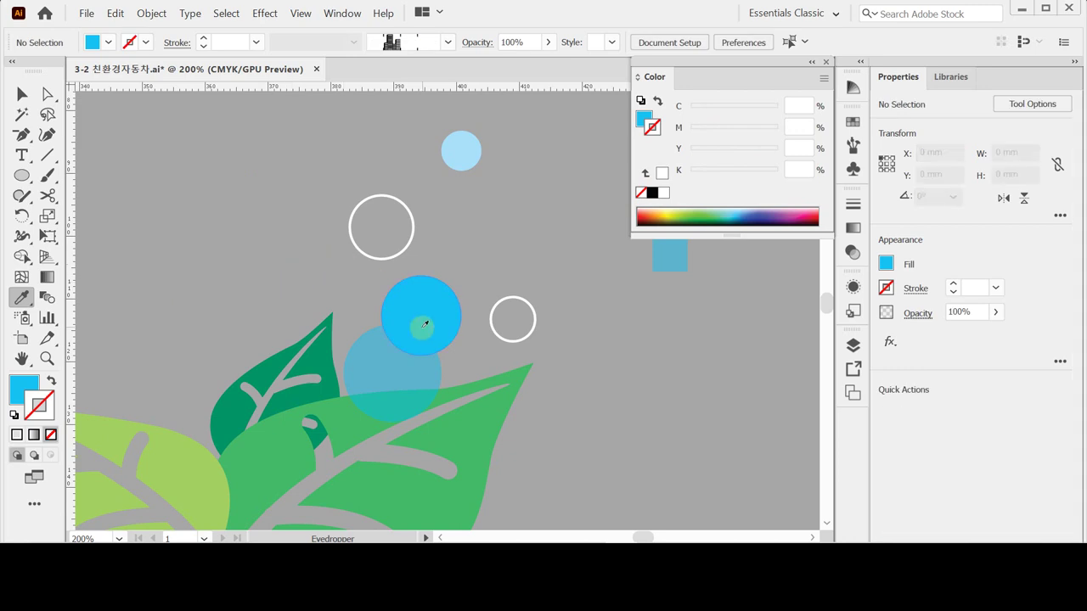
- Create a symbol from all the leaves and circles, named 나뭇잎1, with the Graphic export type
{"action": "key", "text": "ctrl+minus"}
{"action": "left_click_drag", "start_coordinate": [471, 305], "coordinate": [540, 277]}
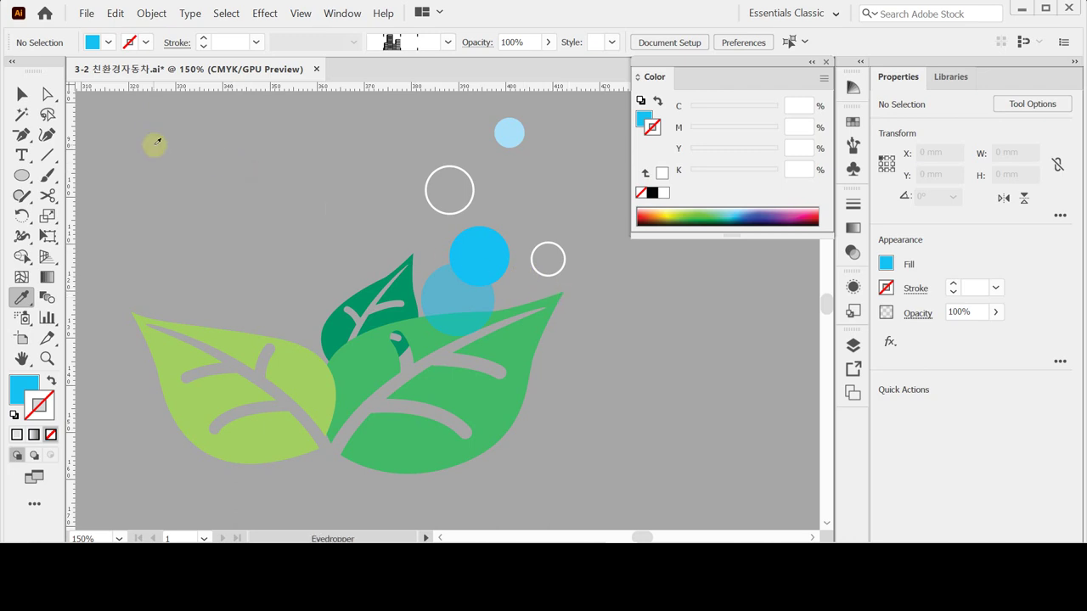
{"action": "left_click", "coordinate": [17, 94]}
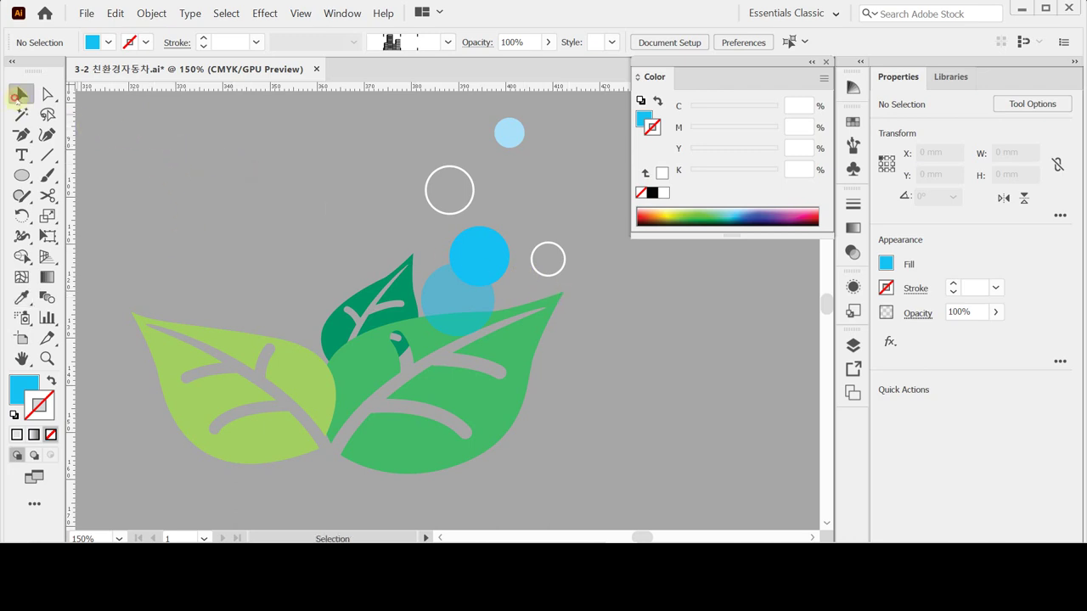
{"action": "left_click_drag", "start_coordinate": [182, 127], "coordinate": [561, 438]}
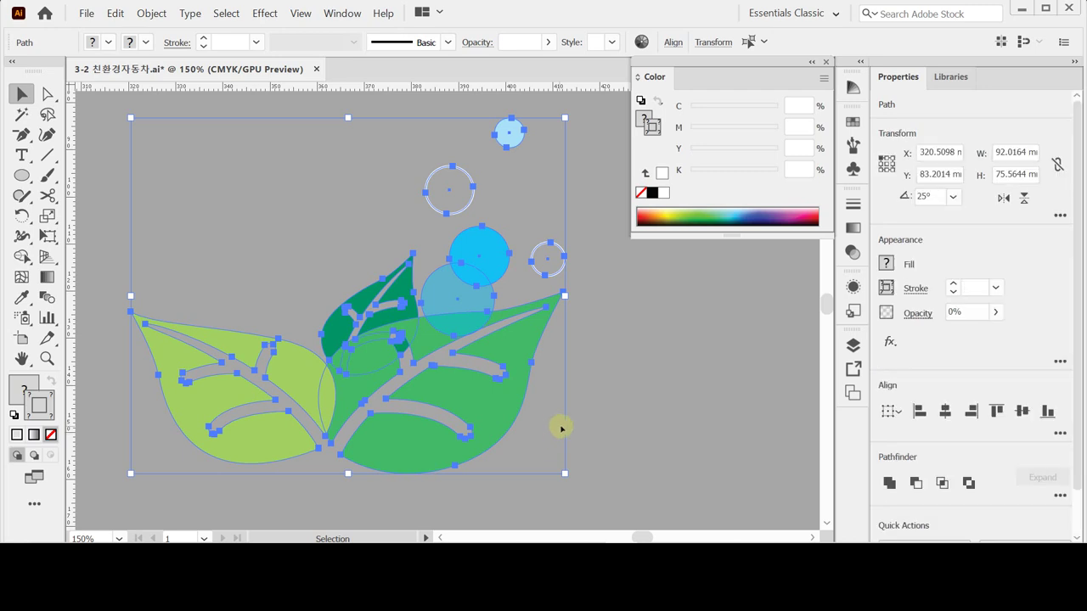
{"action": "left_click", "coordinate": [653, 77]}
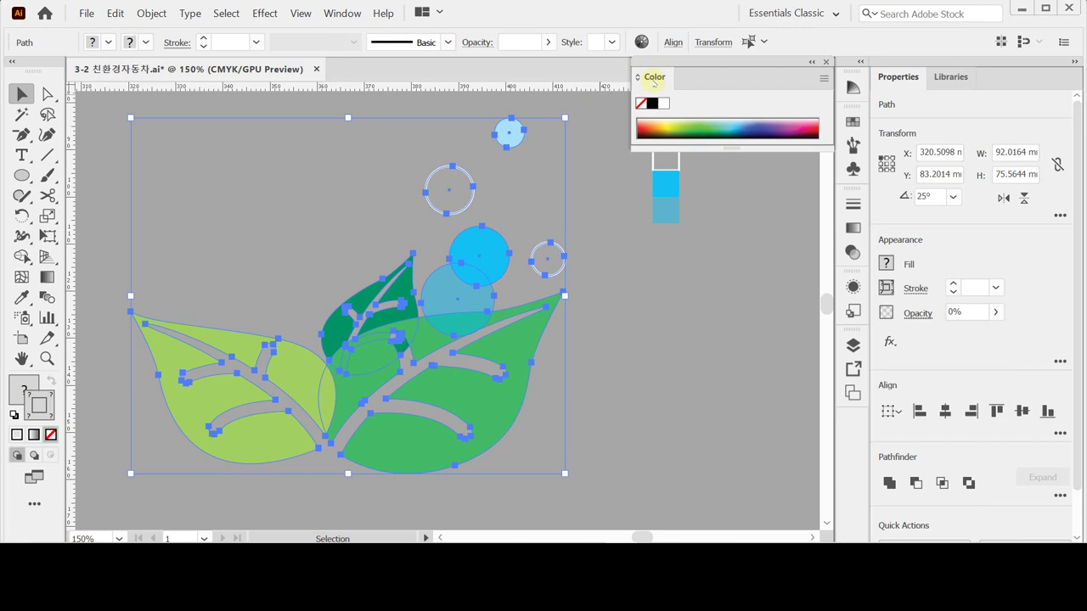
{"action": "left_click", "coordinate": [852, 170]}
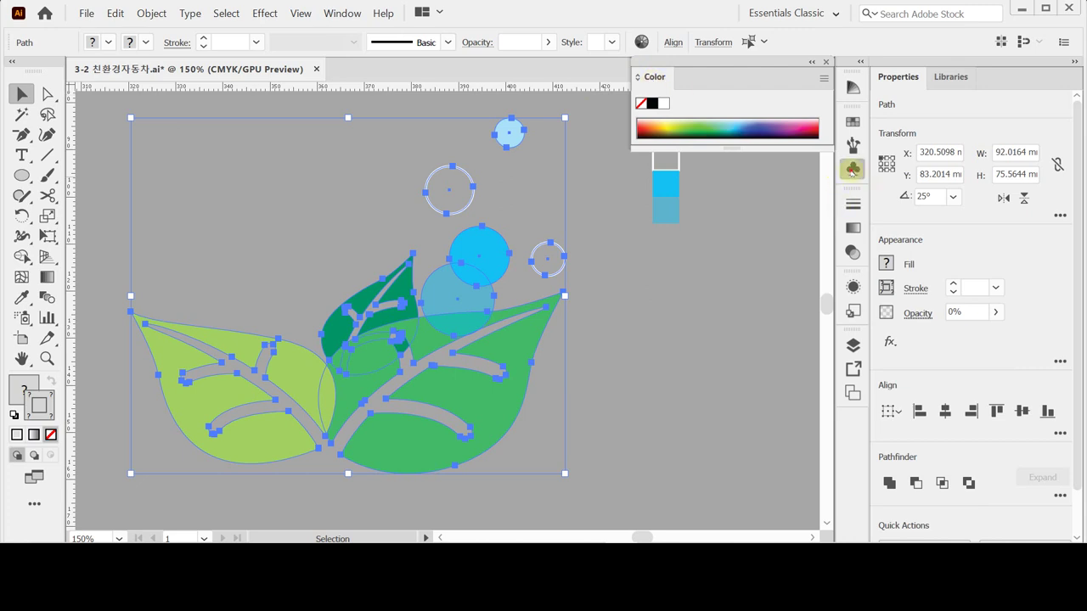
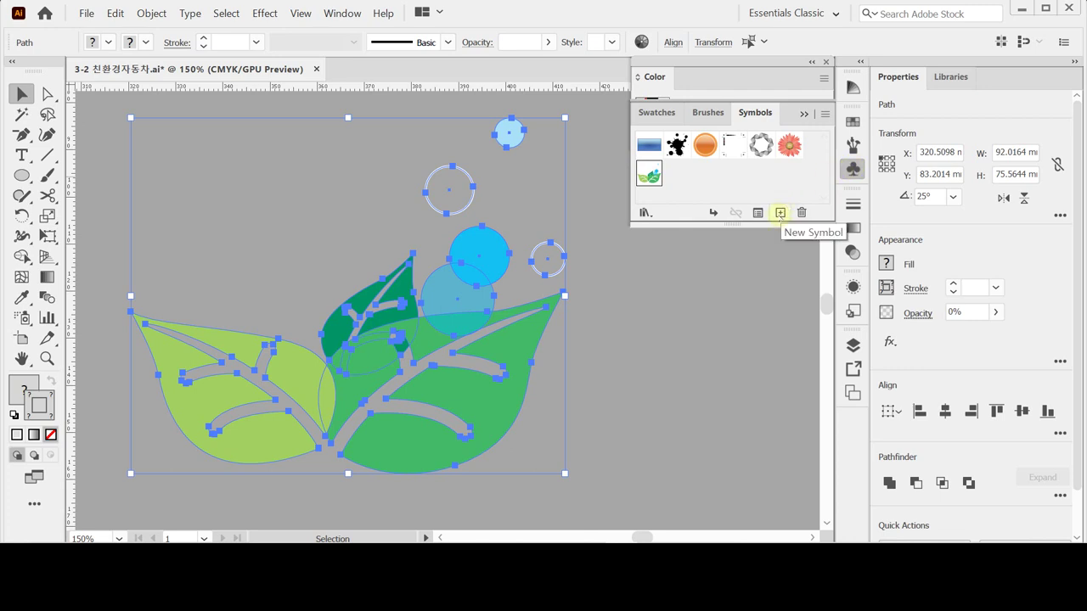
{"action": "left_click", "coordinate": [779, 213]}
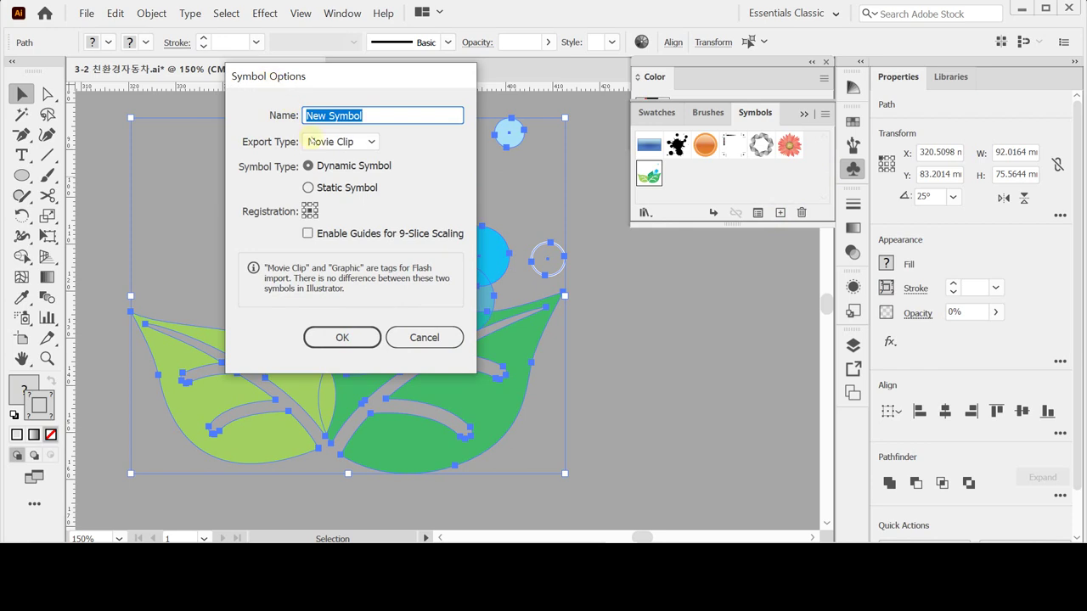
{"action": "type", "text": "나뭇ㅇ"}
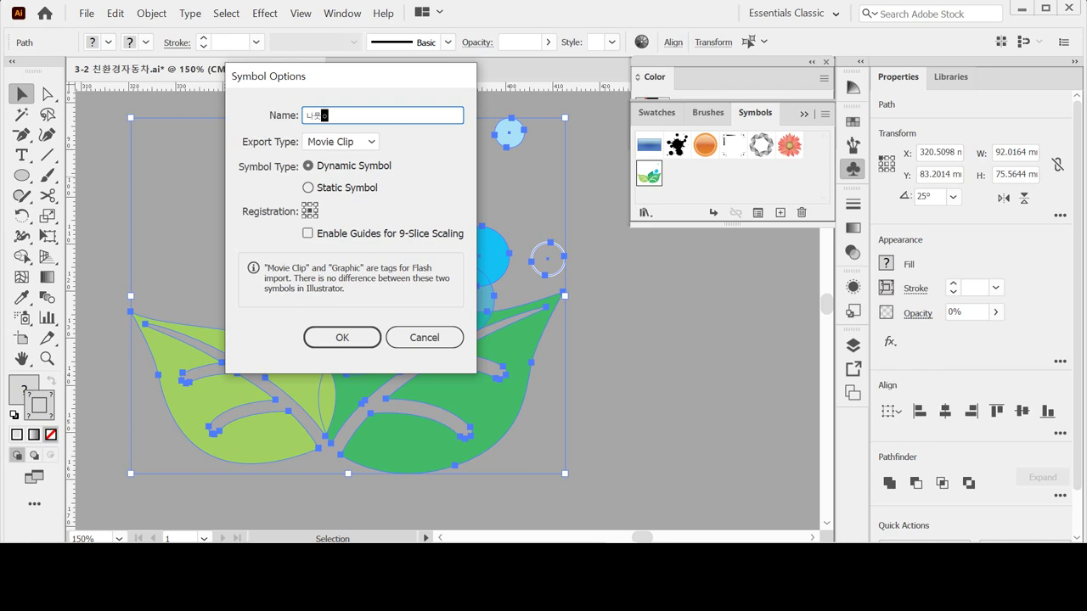
{"action": "type", "text": "ㅣㅍ1"}
{"action": "left_click", "coordinate": [318, 142]}
{"action": "left_click", "coordinate": [339, 176]}
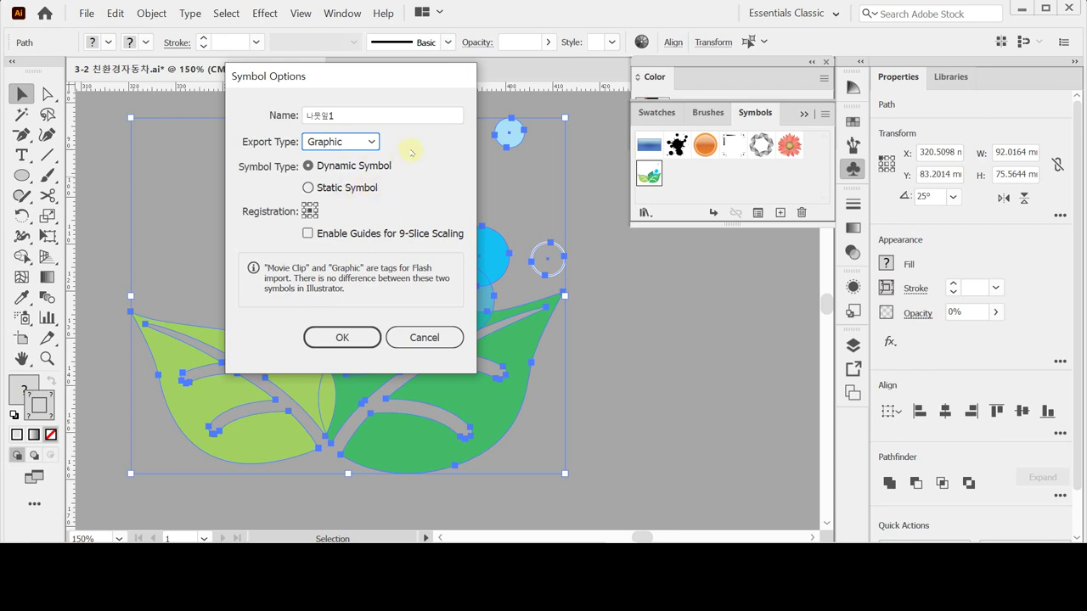
{"action": "left_click", "coordinate": [380, 116]}
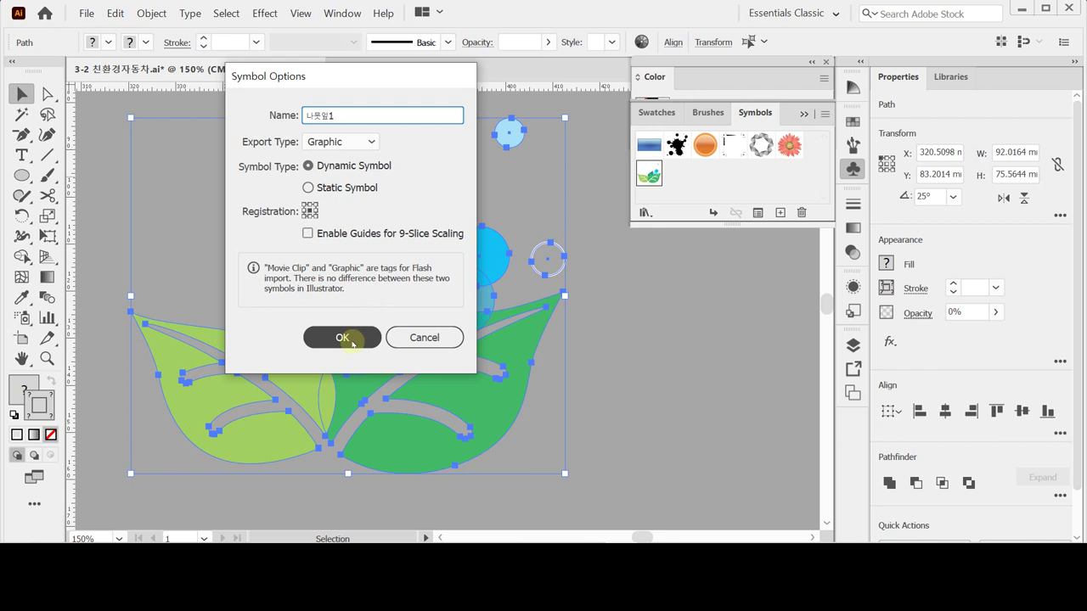
{"action": "left_click", "coordinate": [352, 343]}
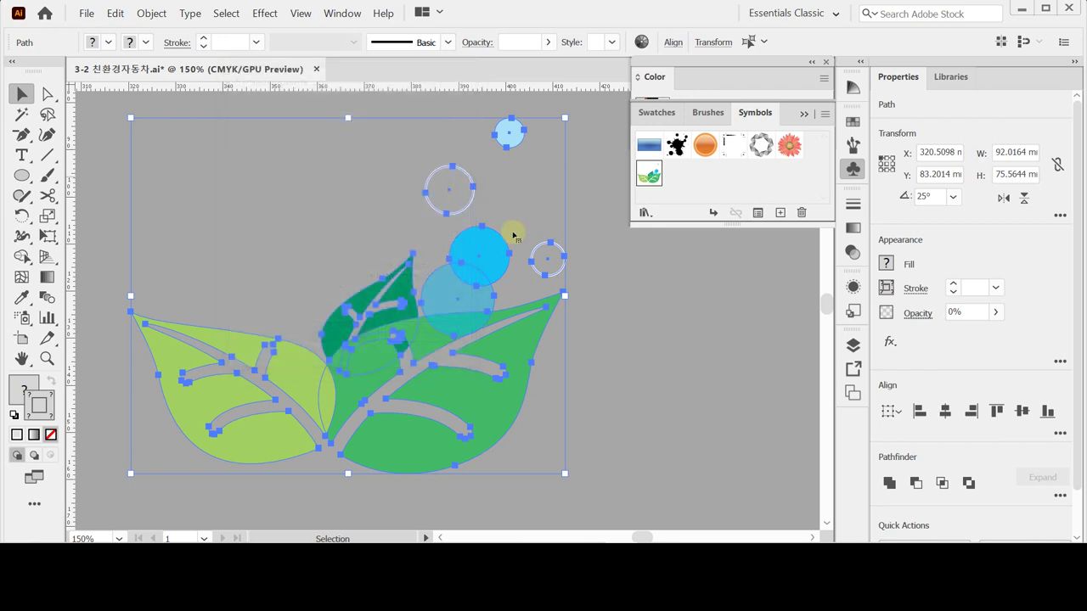
- Delete the original leaf and circle artwork from the pasteboard and save the file
{"action": "key", "text": "Delete"}
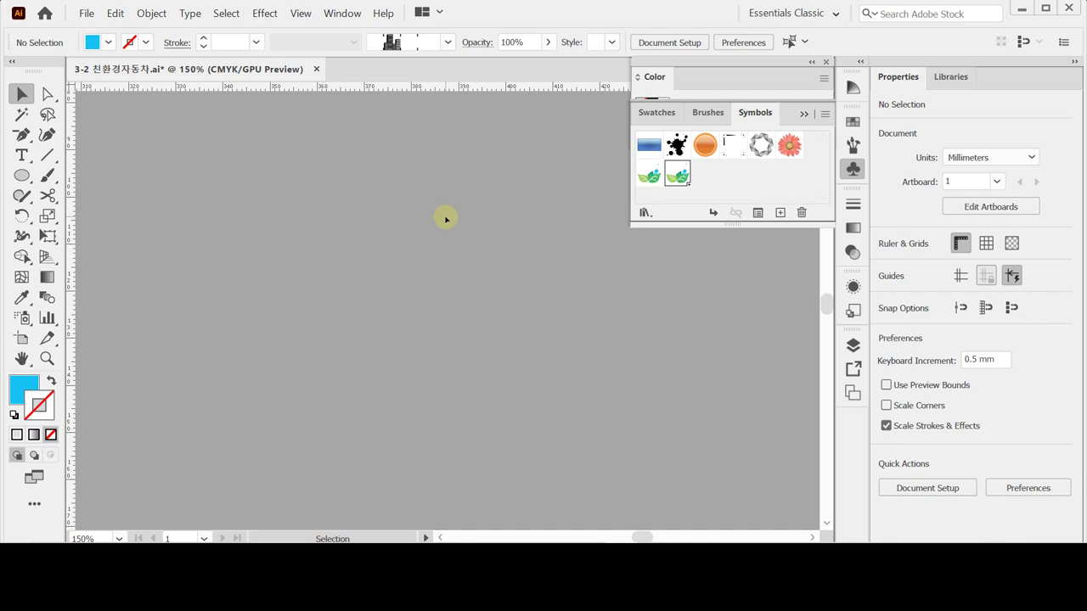
{"action": "key", "text": "a"}
{"action": "key", "text": "ctrl+0"}
- Spray five 나뭇잎1 symbols onto the poster: above and below the car, at the upper right, beside the waves and over the skyline
{"action": "left_click", "coordinate": [25, 317]}
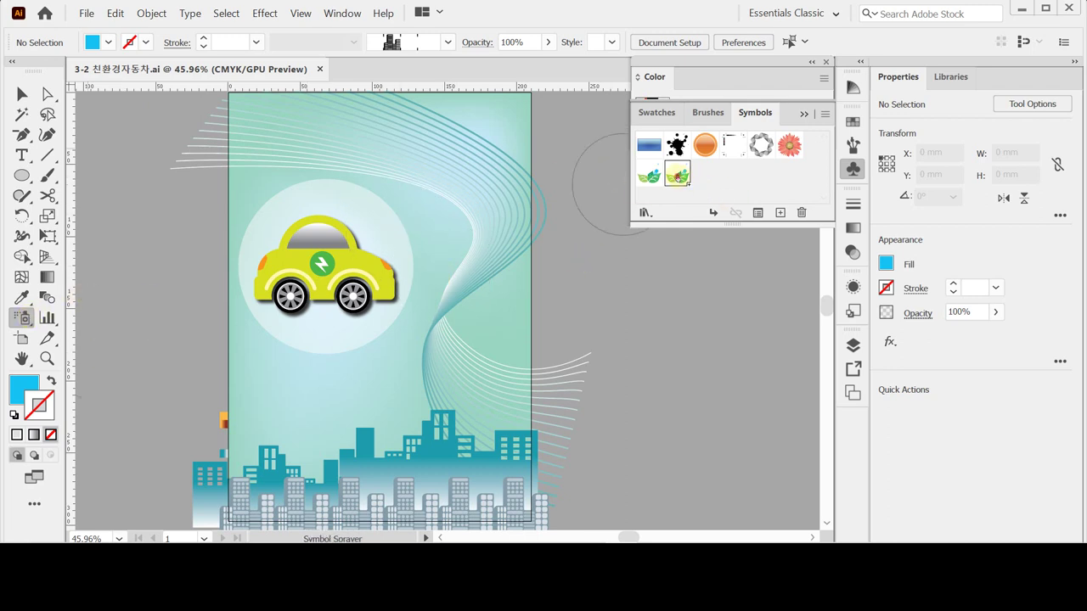
{"action": "left_click", "coordinate": [852, 168]}
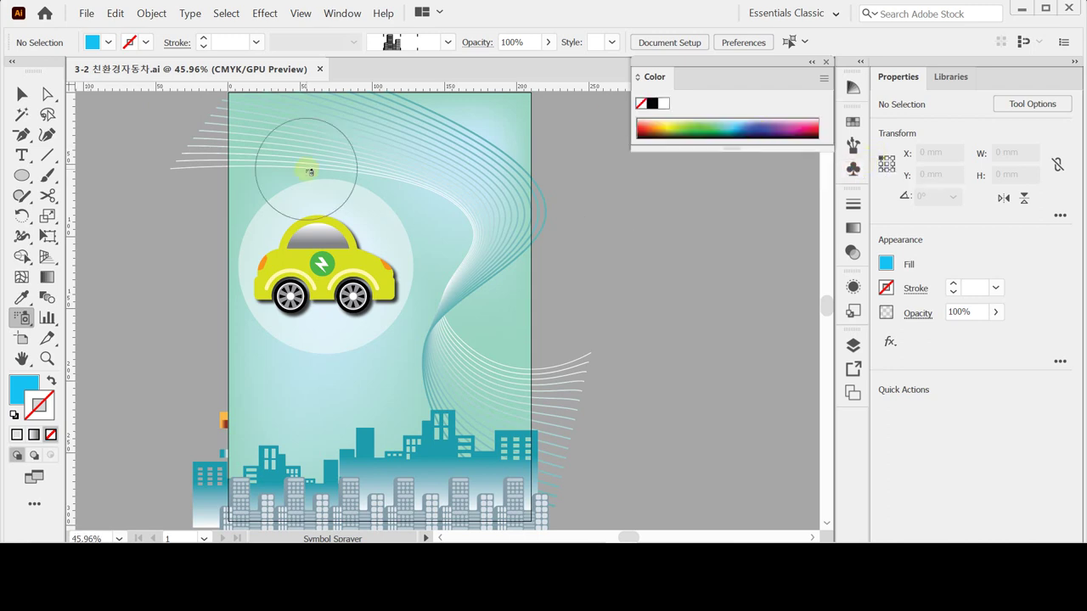
{"action": "left_click_drag", "start_coordinate": [310, 172], "coordinate": [285, 177]}
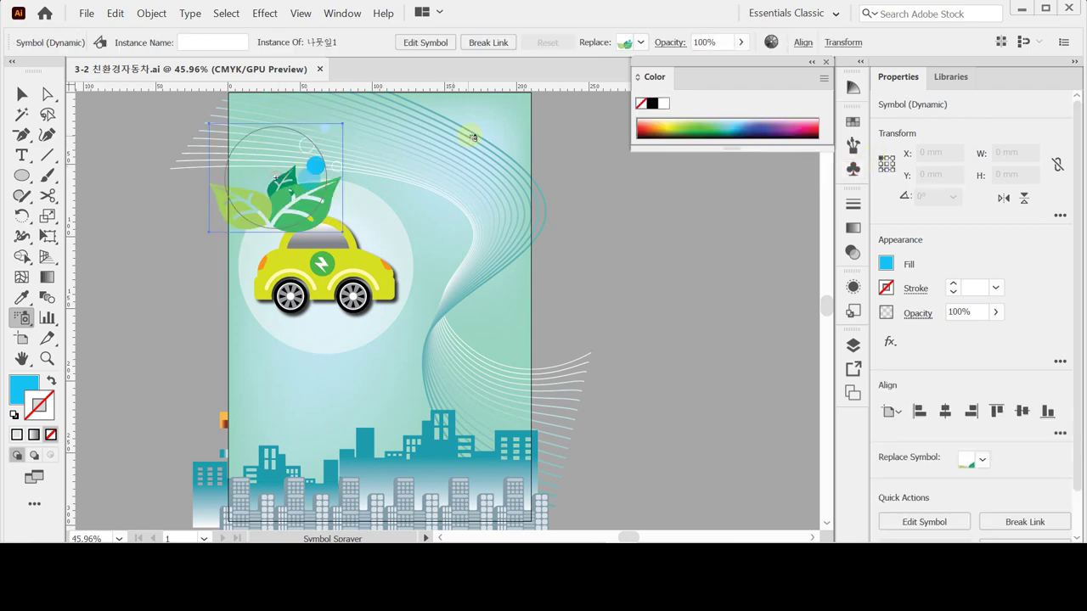
{"action": "left_click_drag", "start_coordinate": [457, 133], "coordinate": [466, 137]}
{"action": "left_click_drag", "start_coordinate": [490, 317], "coordinate": [512, 313]}
{"action": "left_click_drag", "start_coordinate": [270, 371], "coordinate": [267, 389]}
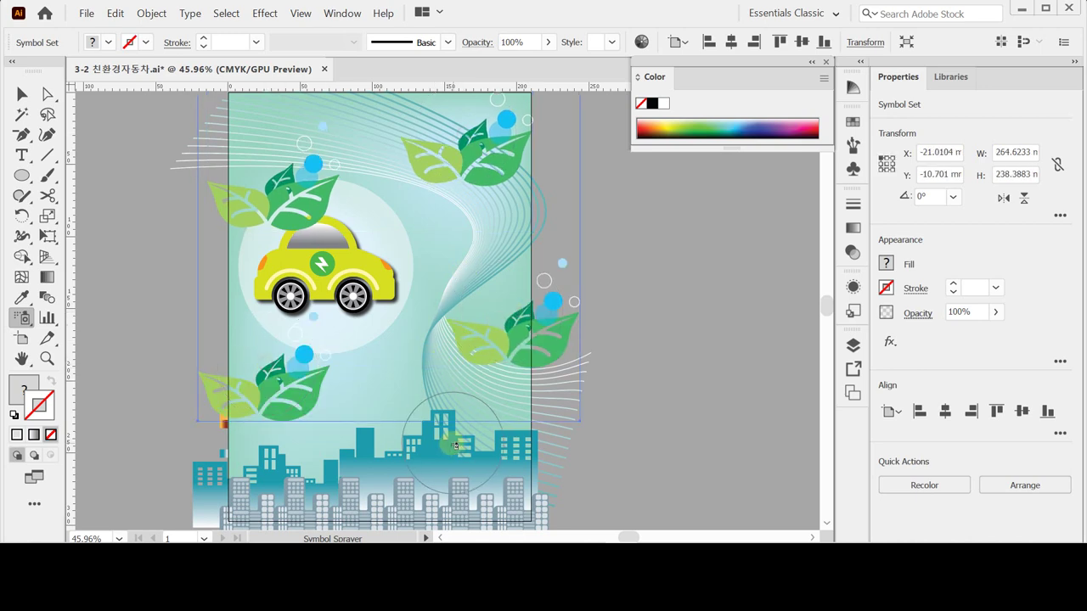
{"action": "left_click_drag", "start_coordinate": [455, 445], "coordinate": [457, 445]}
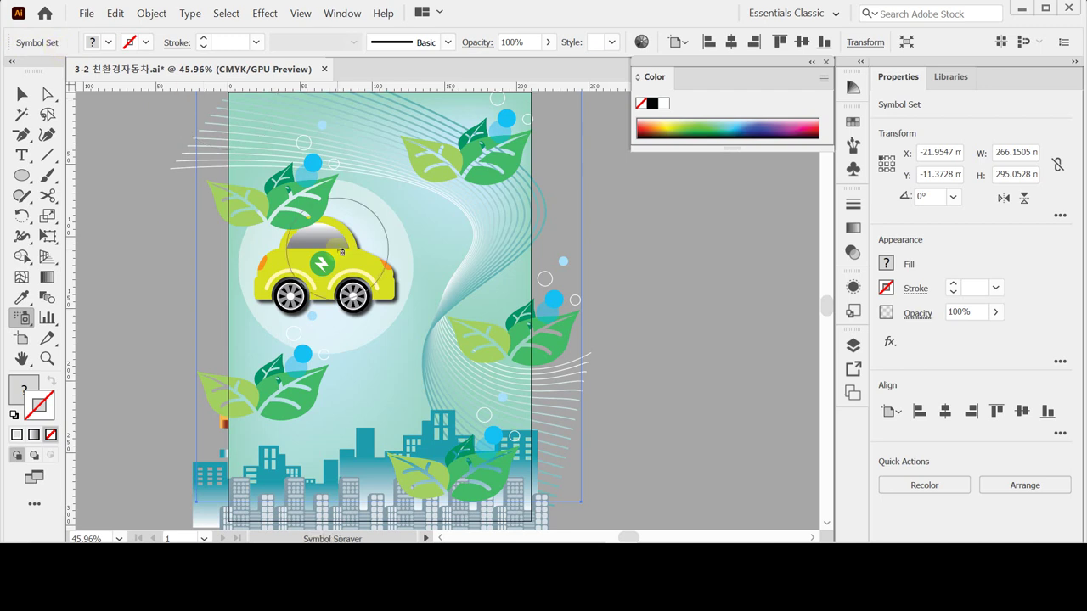
- Spray one extra leaf symbol between the car and the waves, and remove it with the Symbol Sprayer
{"action": "left_click", "coordinate": [454, 270]}
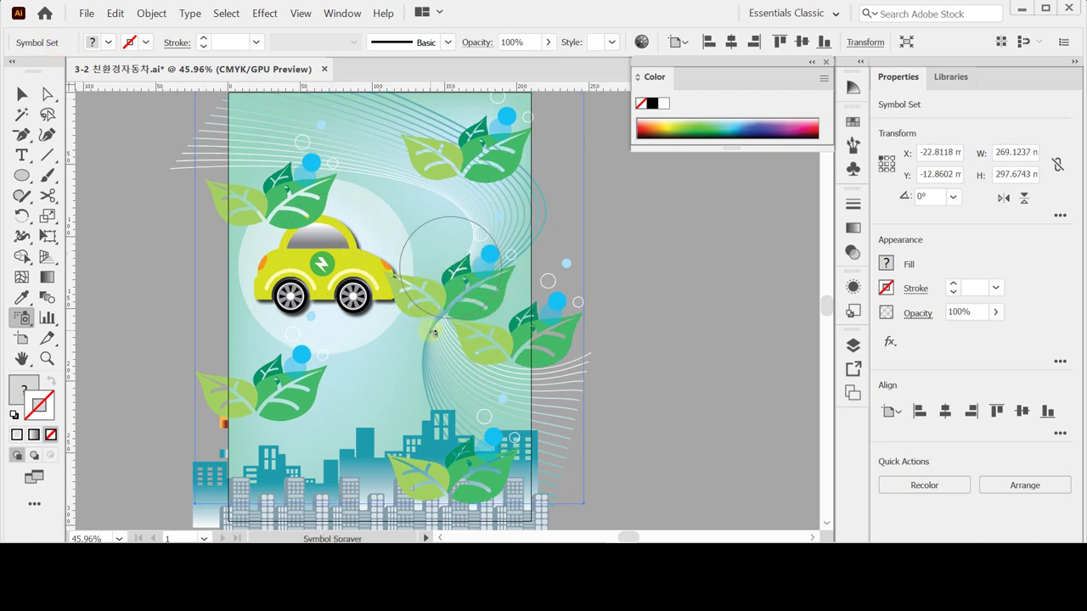
{"action": "left_click", "coordinate": [464, 274], "text": "alt"}
{"action": "left_click", "coordinate": [464, 275], "text": "alt"}
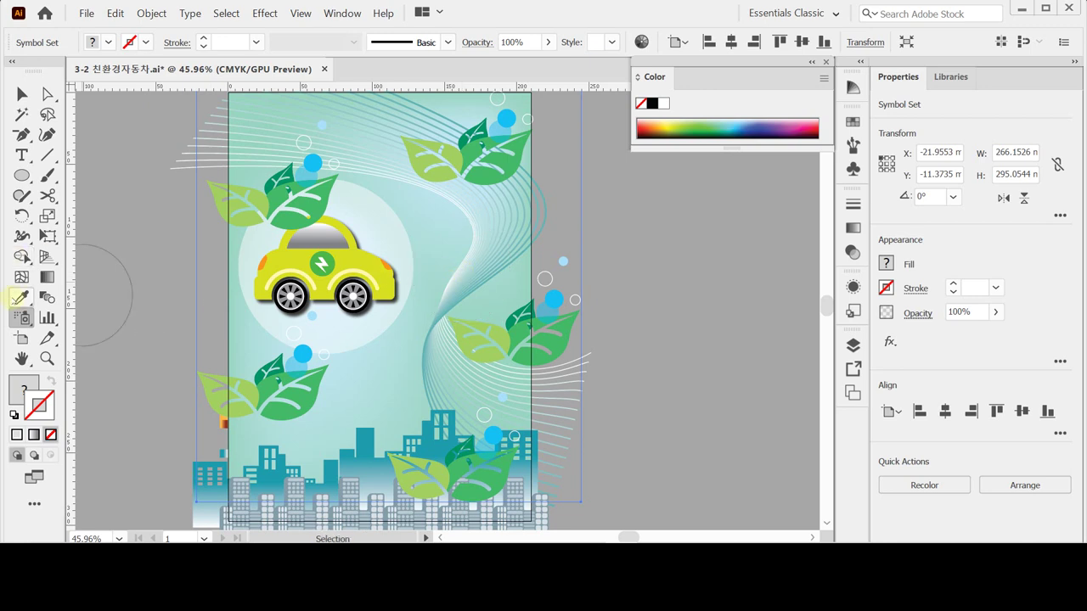
- Detach the symbolism tools as a floating toolset over the artwork and choose the Symbol Sizer
{"action": "left_click", "coordinate": [22, 317]}
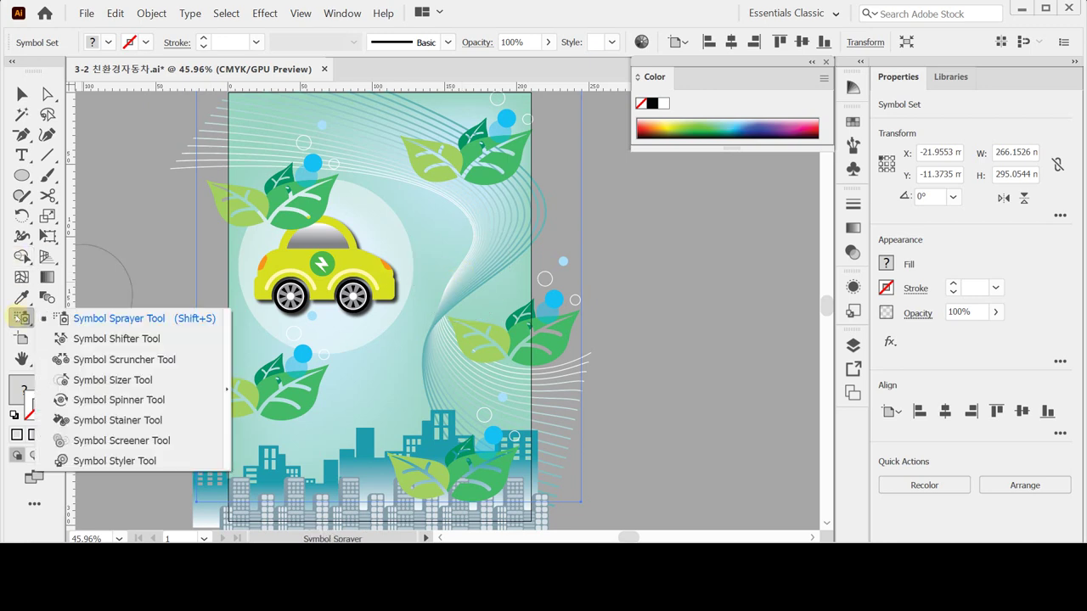
{"action": "left_click", "coordinate": [228, 318]}
{"action": "mouse_move", "coordinate": [136, 332]}
{"action": "left_mouse_down"}
{"action": "mouse_move", "coordinate": [195, 255]}
{"action": "mouse_move", "coordinate": [187, 259]}
{"action": "left_mouse_up"}
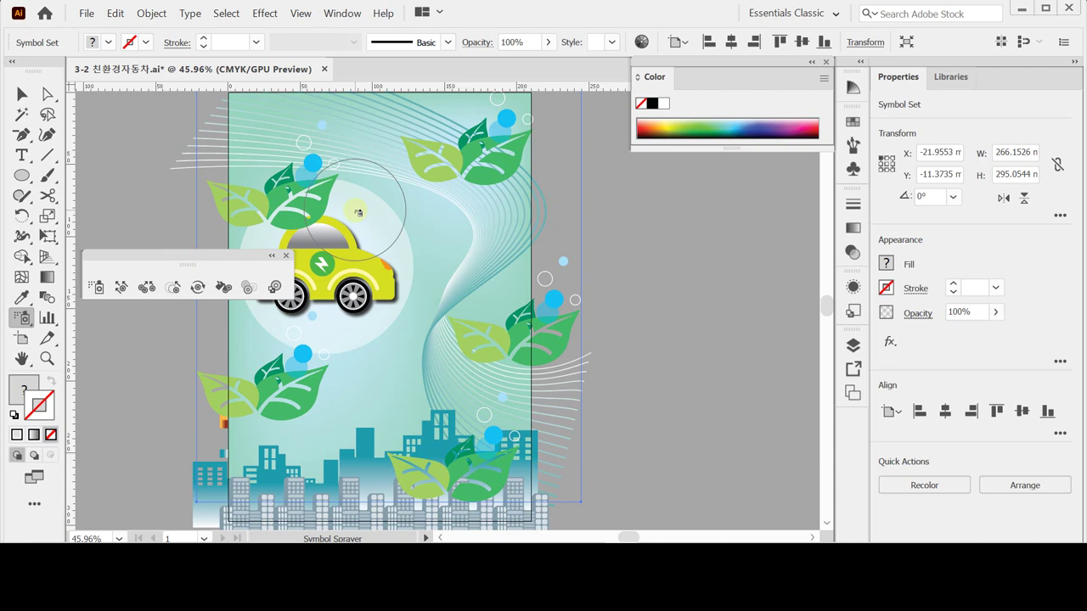
{"action": "left_click", "coordinate": [172, 288]}
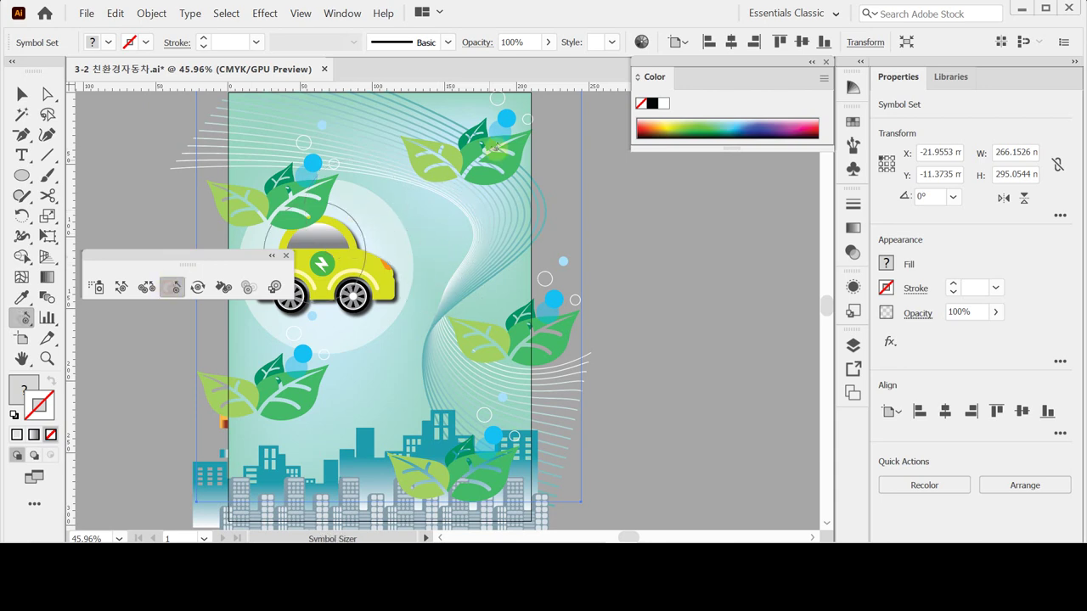
- Try enlarging the leaf symbol at the poster's upper right, undo it, and shrink that symbol instead
{"action": "left_click", "coordinate": [471, 162]}
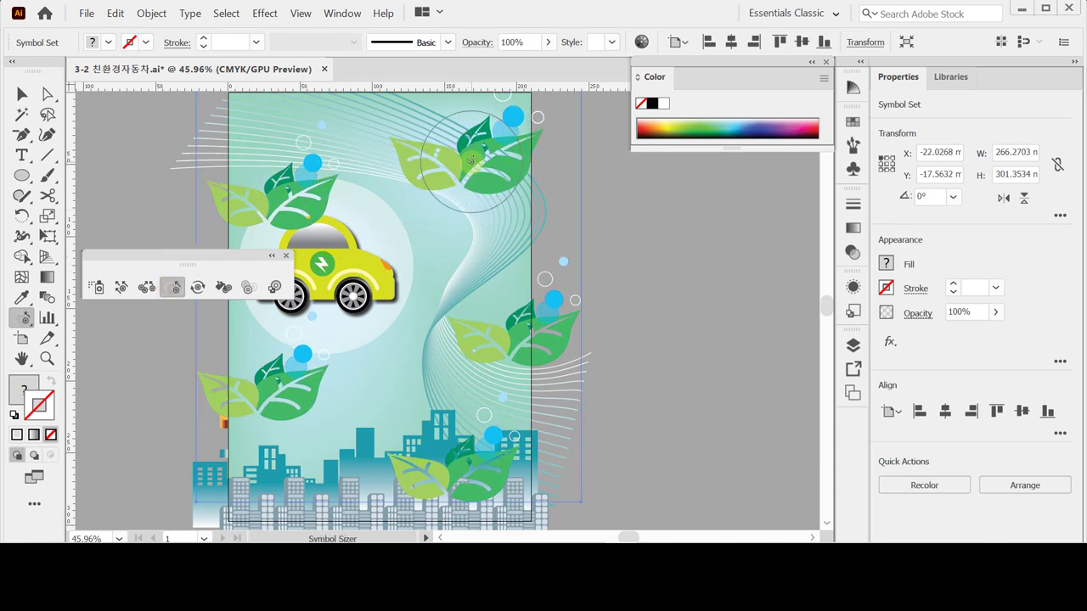
{"action": "key", "text": "ctrl+z"}
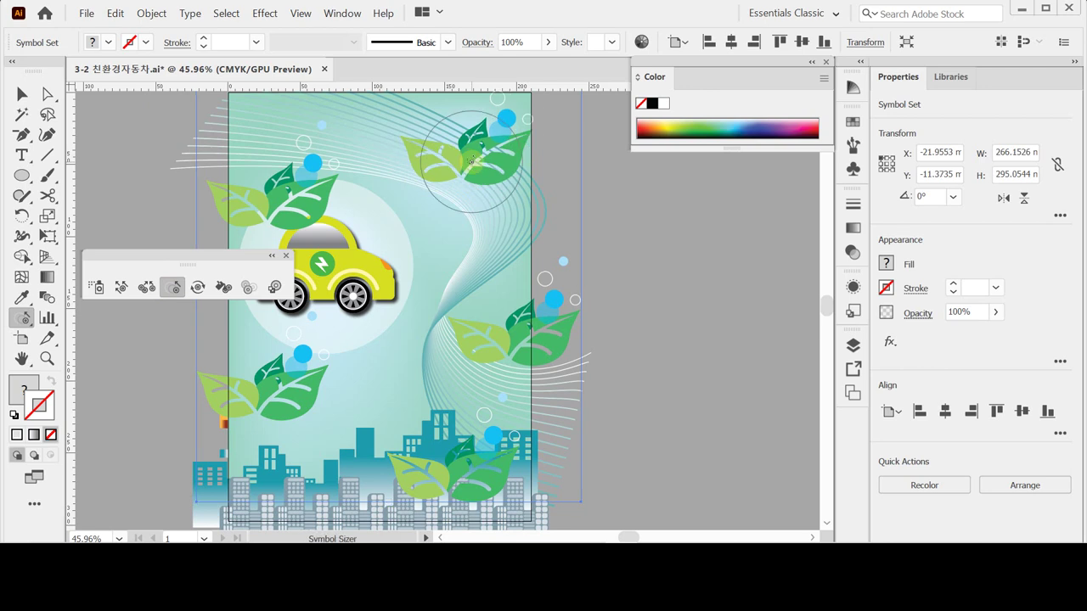
{"action": "left_click_drag", "start_coordinate": [471, 161], "coordinate": [467, 210]}
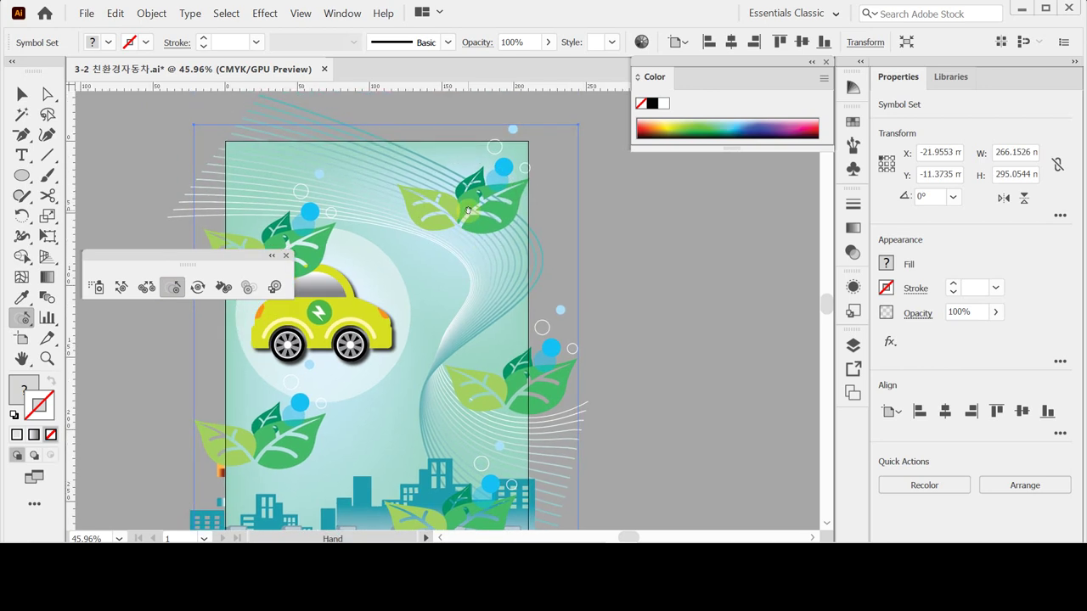
{"action": "left_click", "coordinate": [477, 208], "text": "alt"}
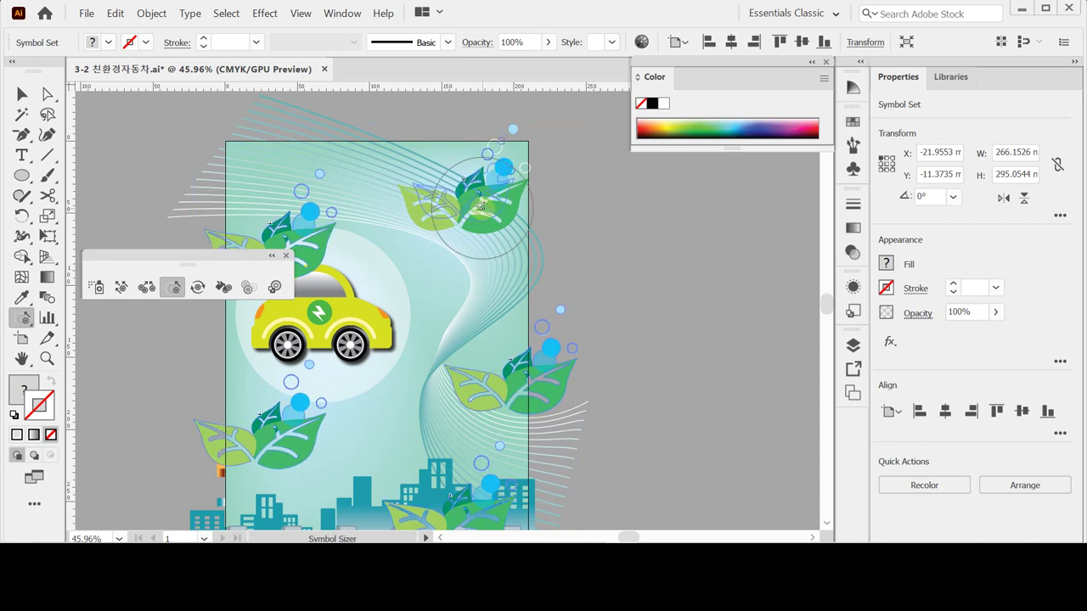
{"action": "left_click", "coordinate": [482, 207], "text": "alt"}
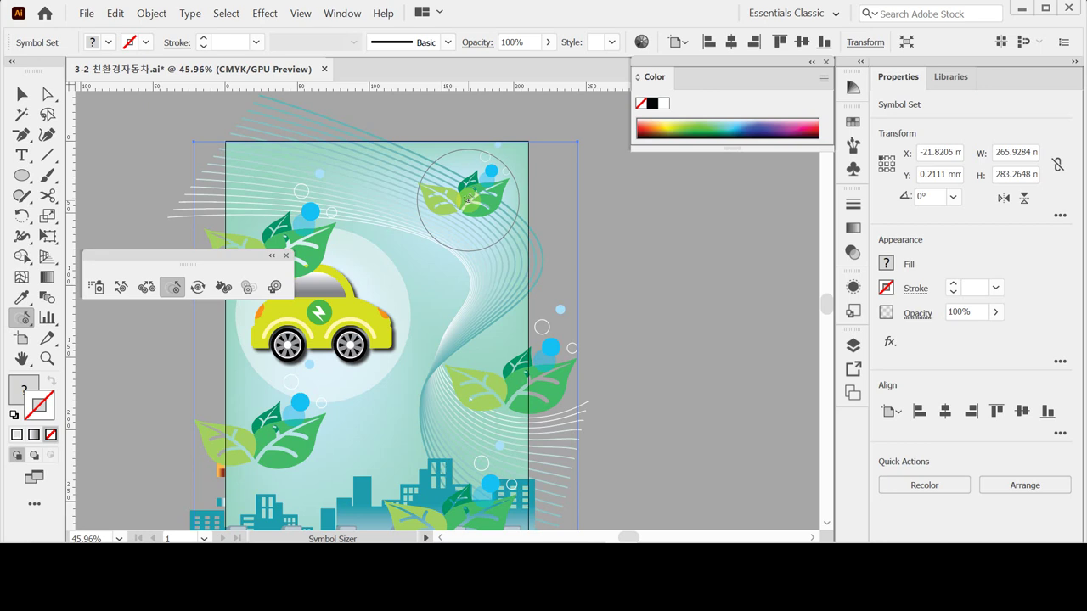
- Enlarge the Symbol Sizer brush and shrink the poster's upper-right leaf symbol a little further
{"action": "key", "text": "bracketright"}
{"action": "key", "text": "bracketright"}
{"action": "key", "text": "bracketright"}
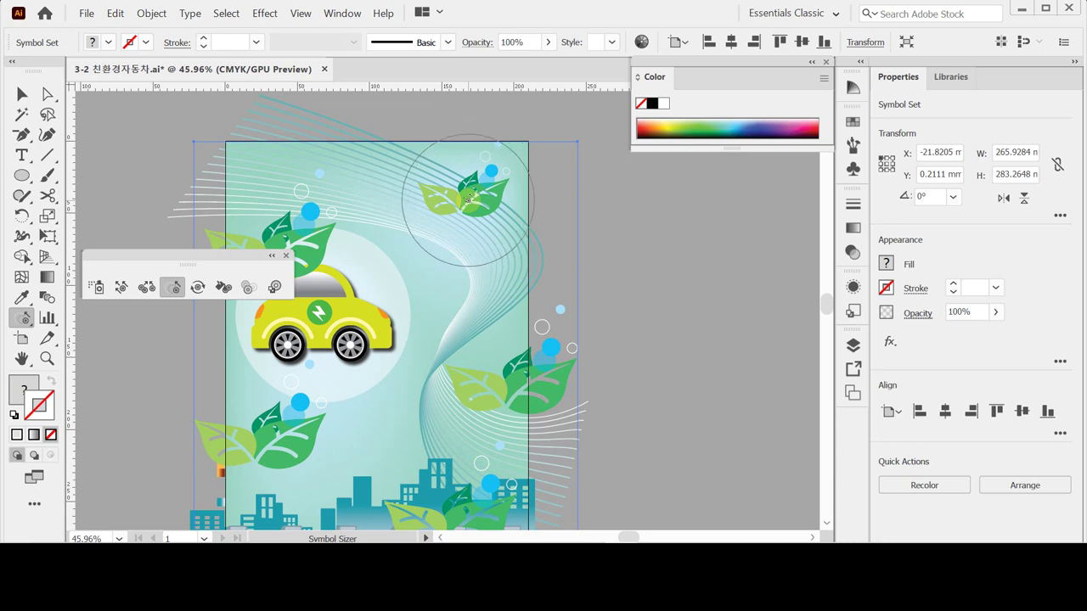
{"action": "key", "text": "bracketleft"}
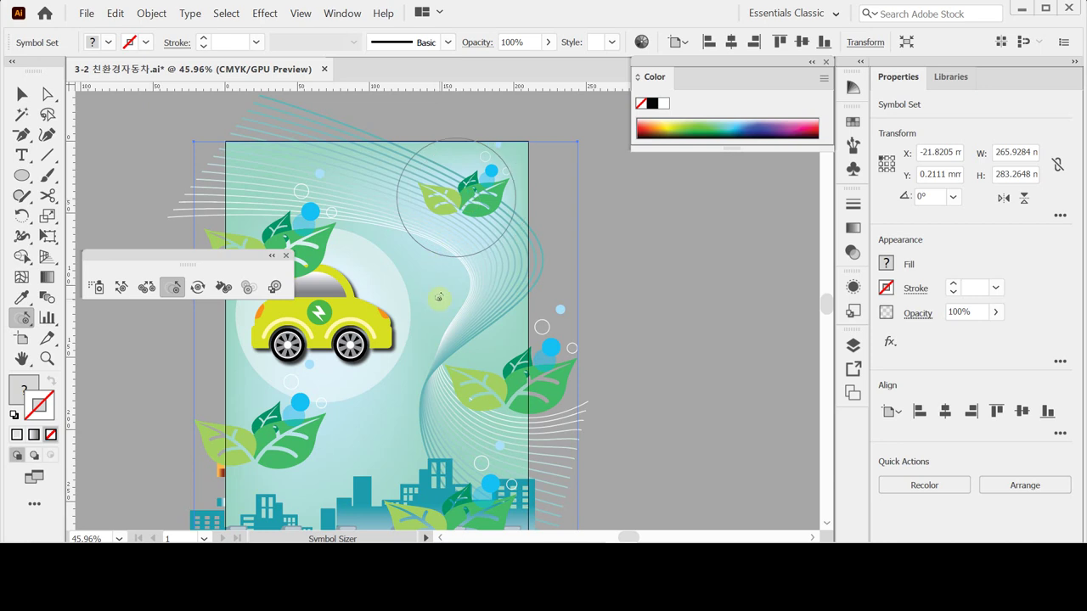
{"action": "scroll", "coordinate": [508, 392], "scroll_direction": "down", "scroll_amount": 3}
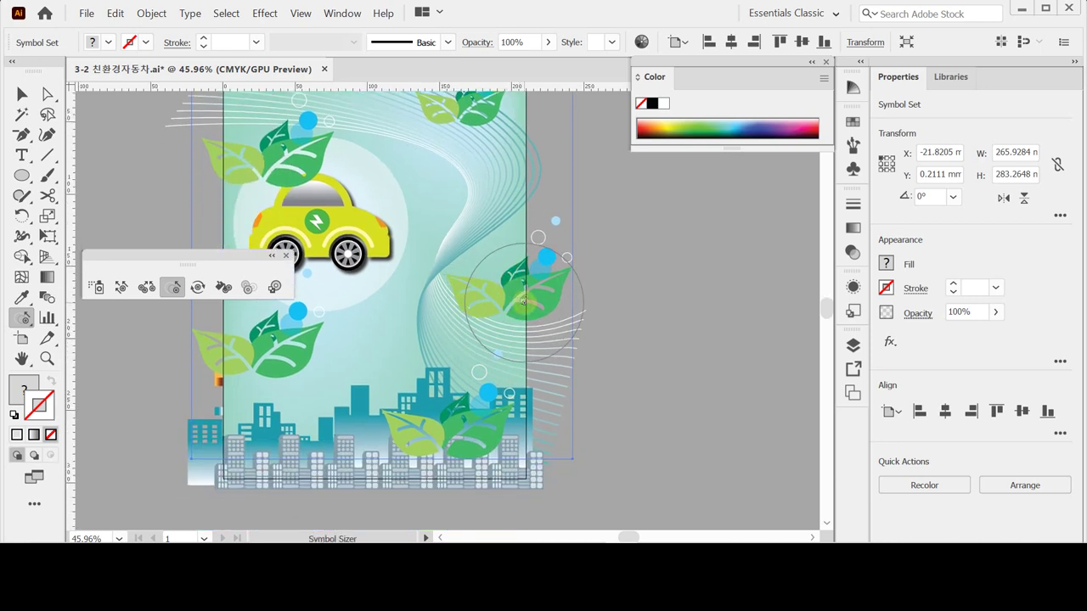
{"action": "left_click_drag", "start_coordinate": [467, 244], "coordinate": [510, 310]}
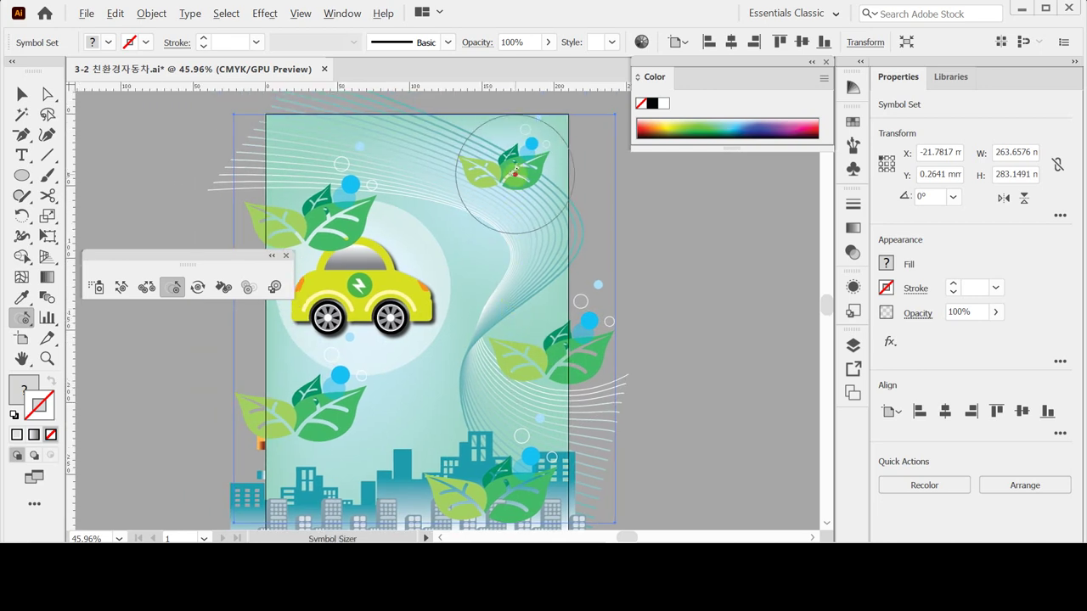
- Shrink the leaf symbol below the car to about the size of the one at the poster's upper right
{"action": "left_click", "coordinate": [306, 418], "text": "alt"}
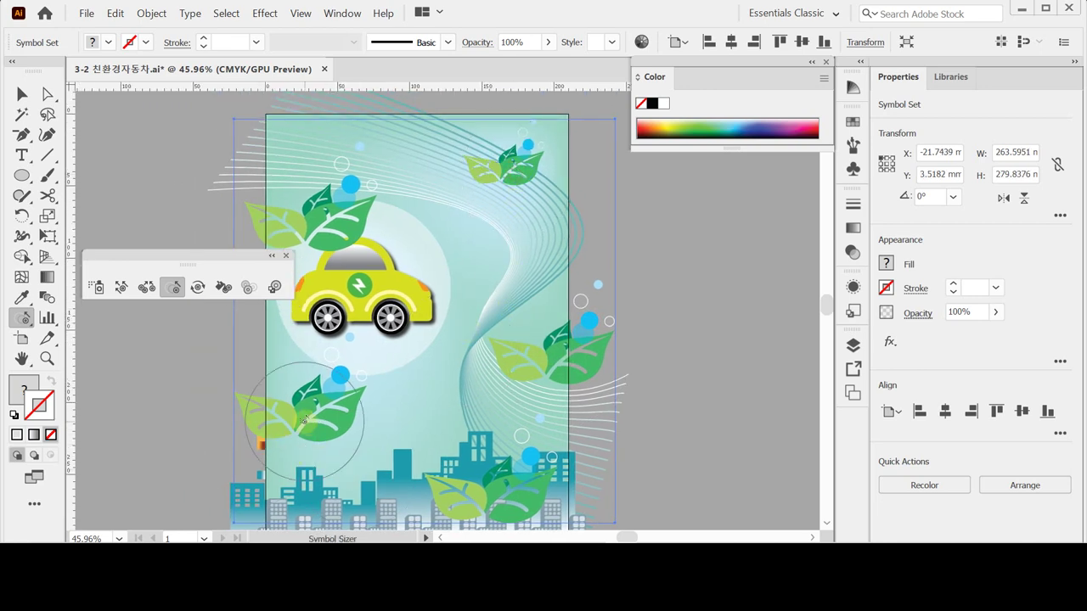
{"action": "left_click", "coordinate": [307, 419], "text": "alt"}
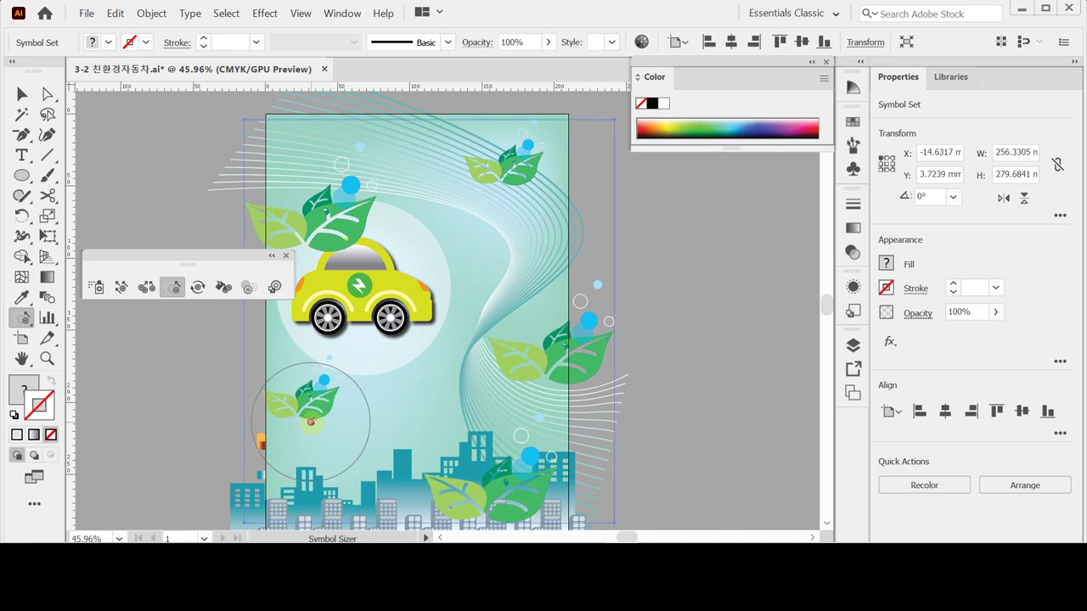
{"action": "left_click", "coordinate": [310, 421], "text": "alt"}
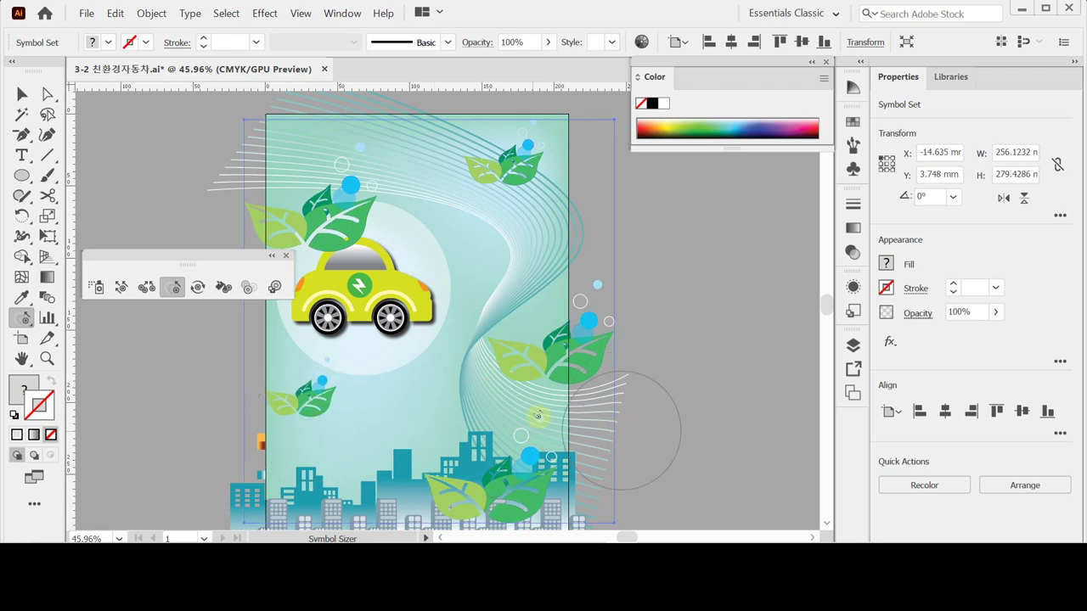
{"action": "scroll", "coordinate": [537, 416], "scroll_direction": "down", "scroll_amount": 1}
{"action": "left_click", "coordinate": [314, 383], "text": "alt"}
{"action": "left_click_drag", "start_coordinate": [315, 383], "coordinate": [318, 375]}
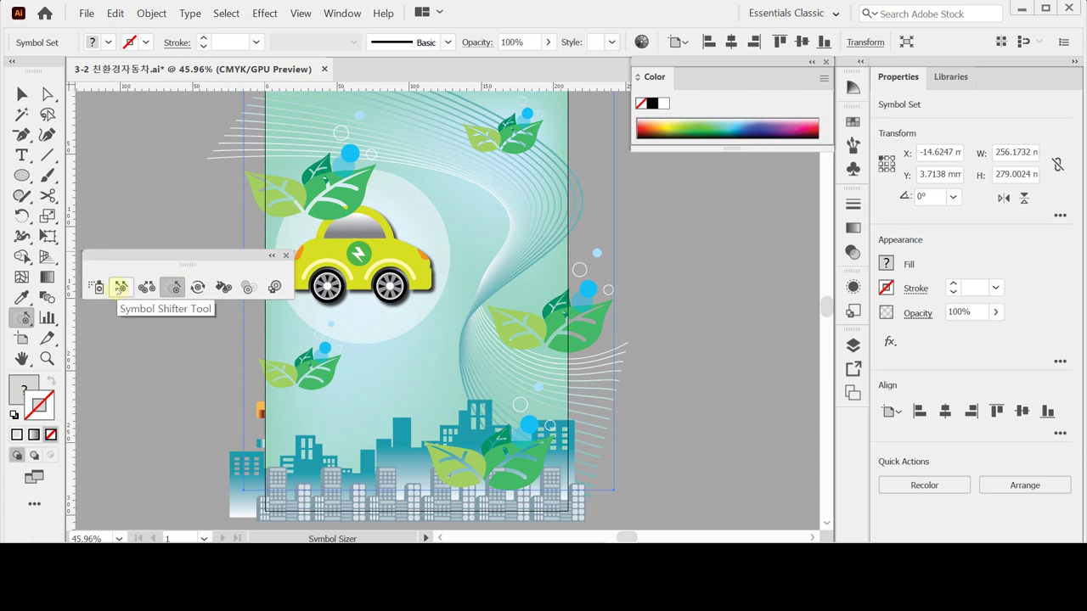
- Reposition the leaf symbols below the car, beside the waves and at the poster's upper right with the Symbol Shifter
{"action": "left_click", "coordinate": [121, 287]}
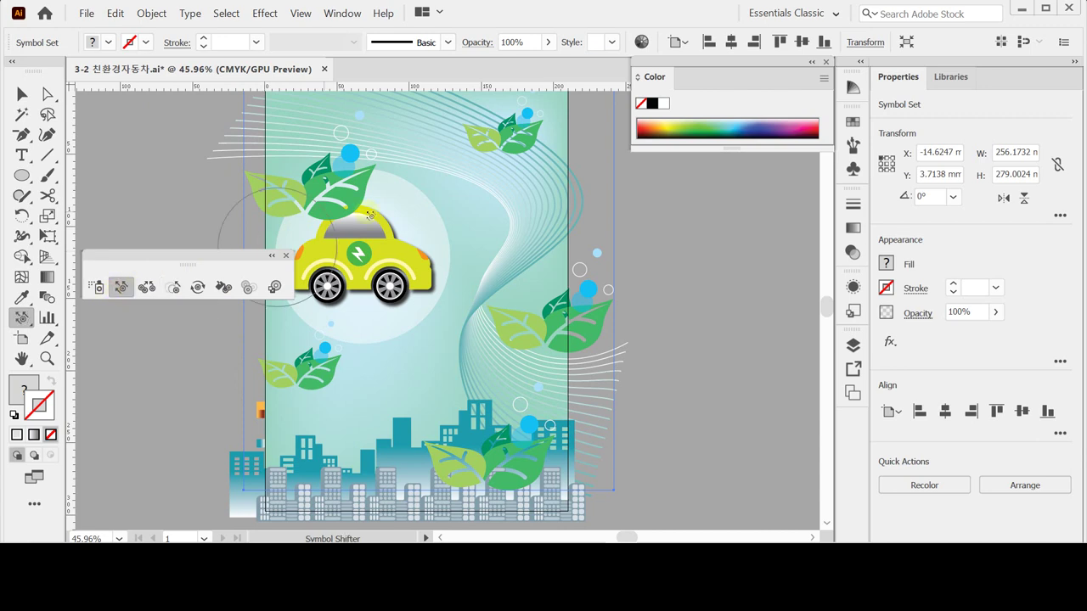
{"action": "mouse_move", "coordinate": [333, 204]}
{"action": "left_mouse_down"}
{"action": "mouse_move", "coordinate": [323, 197]}
{"action": "mouse_move", "coordinate": [326, 225]}
{"action": "left_mouse_up"}
{"action": "left_click_drag", "start_coordinate": [313, 381], "coordinate": [321, 370]}
{"action": "mouse_move", "coordinate": [495, 413]}
{"action": "left_mouse_down"}
{"action": "mouse_move", "coordinate": [556, 398]}
{"action": "mouse_move", "coordinate": [502, 427]}
{"action": "mouse_move", "coordinate": [542, 397]}
{"action": "mouse_move", "coordinate": [521, 385]}
{"action": "mouse_move", "coordinate": [489, 444]}
{"action": "mouse_move", "coordinate": [514, 431]}
{"action": "mouse_move", "coordinate": [532, 390]}
{"action": "mouse_move", "coordinate": [576, 381]}
{"action": "mouse_move", "coordinate": [510, 343]}
{"action": "mouse_move", "coordinate": [503, 332]}
{"action": "mouse_move", "coordinate": [573, 352]}
{"action": "mouse_move", "coordinate": [506, 299]}
{"action": "mouse_move", "coordinate": [544, 332]}
{"action": "mouse_move", "coordinate": [515, 306]}
{"action": "left_mouse_up"}
{"action": "scroll", "coordinate": [515, 307], "scroll_direction": "up", "scroll_amount": 2}
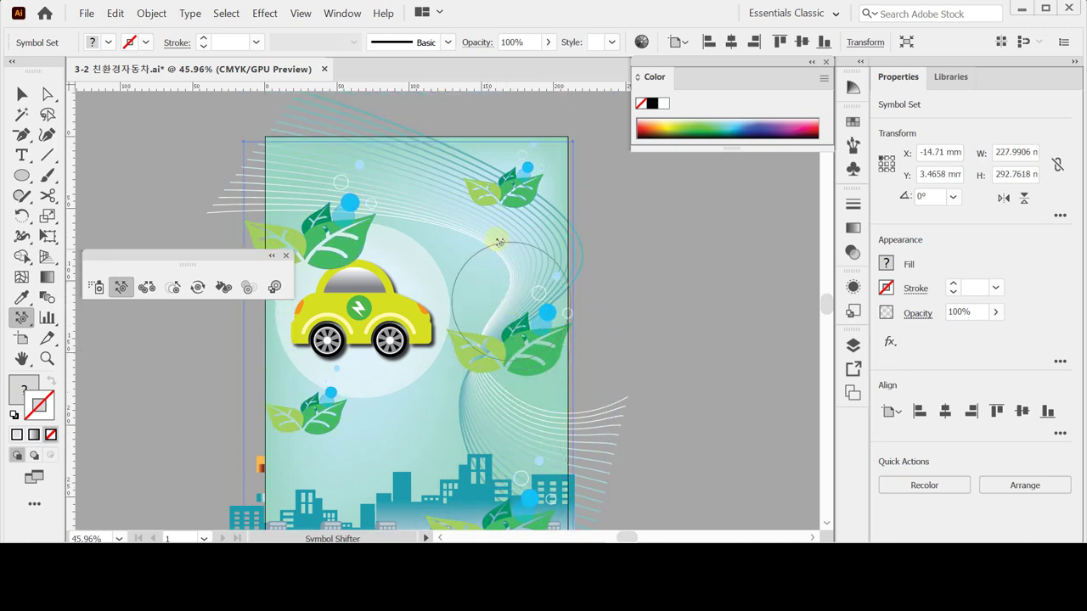
{"action": "left_click_drag", "start_coordinate": [523, 188], "coordinate": [517, 190]}
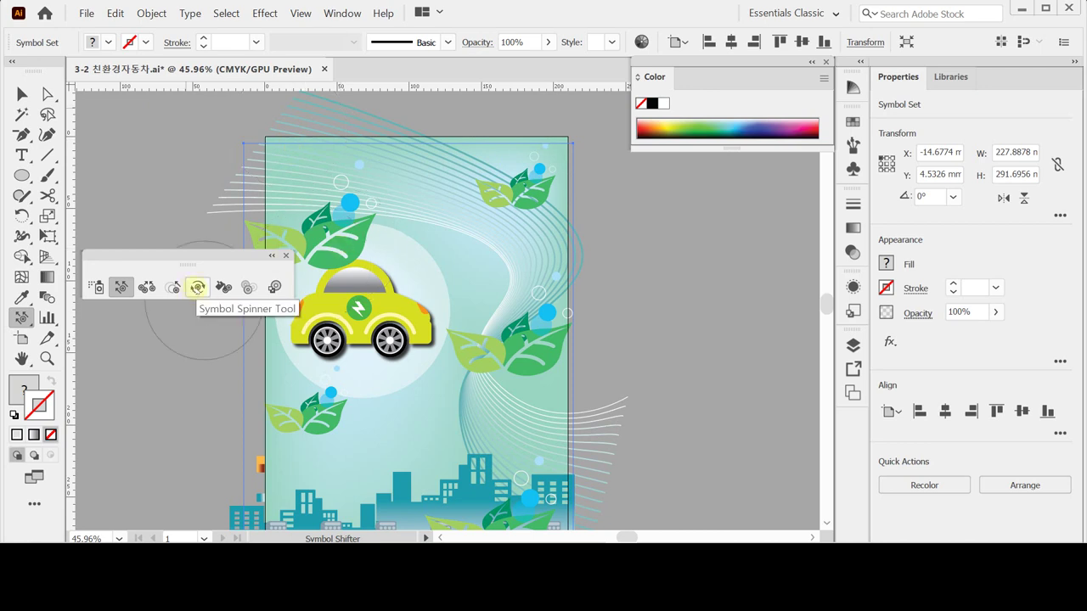
- Rotate the leaf symbols at the poster's upper right and below the car with the Symbol Spinner
{"action": "left_click", "coordinate": [197, 287]}
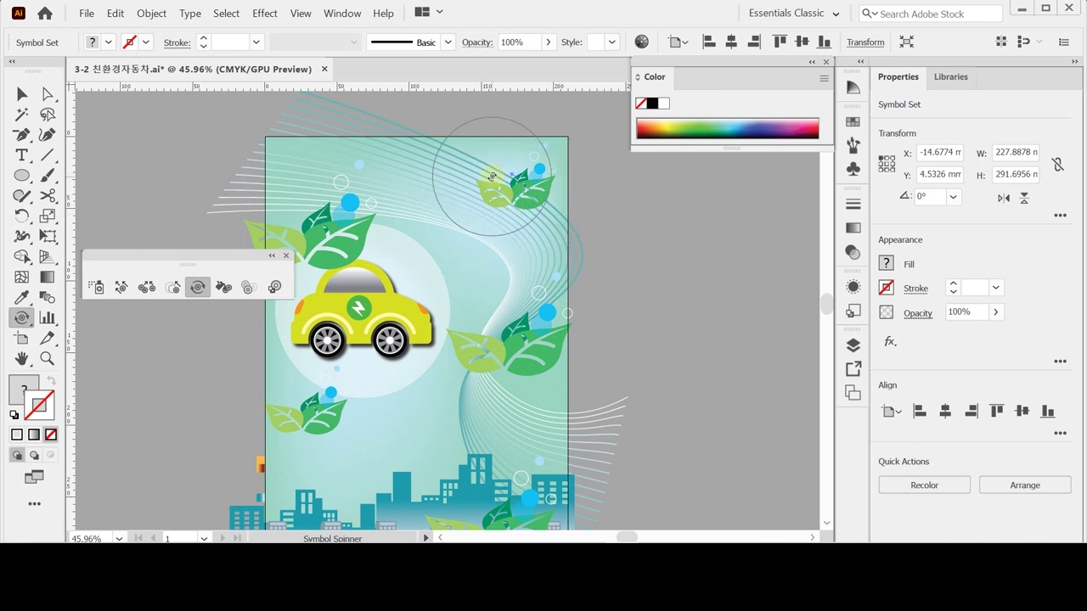
{"action": "left_click_drag", "start_coordinate": [492, 177], "coordinate": [520, 192]}
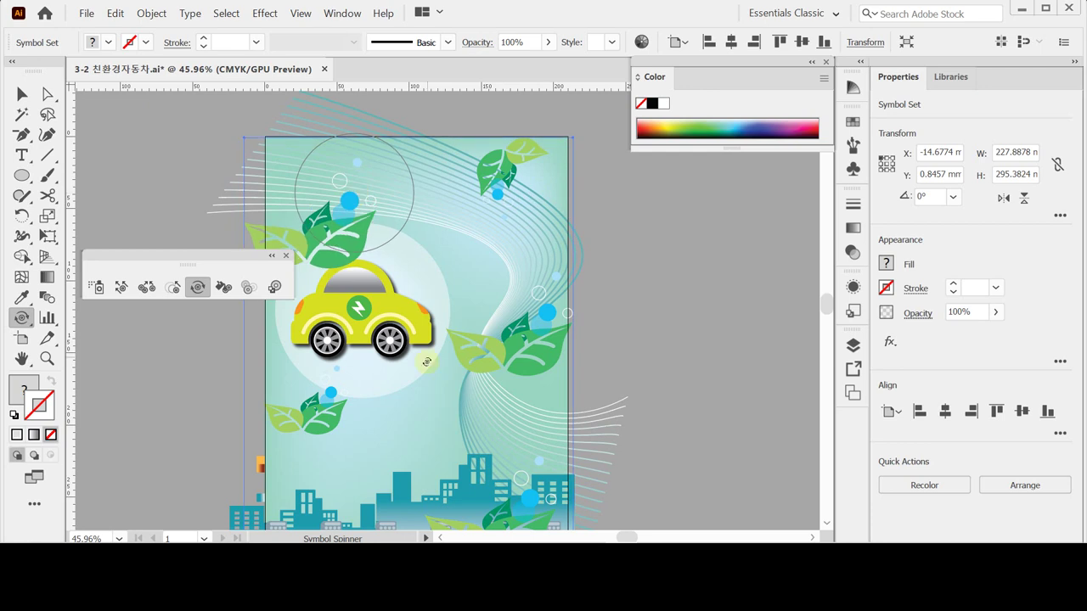
{"action": "mouse_move", "coordinate": [340, 407]}
{"action": "left_mouse_down"}
{"action": "mouse_move", "coordinate": [347, 437]}
{"action": "mouse_move", "coordinate": [339, 395]}
{"action": "mouse_move", "coordinate": [340, 432]}
{"action": "mouse_move", "coordinate": [332, 393]}
{"action": "mouse_move", "coordinate": [332, 418]}
{"action": "mouse_move", "coordinate": [302, 385]}
{"action": "mouse_move", "coordinate": [336, 412]}
{"action": "left_mouse_up"}
{"action": "mouse_move", "coordinate": [516, 226]}
{"action": "left_mouse_down"}
{"action": "mouse_move", "coordinate": [506, 195]}
{"action": "mouse_move", "coordinate": [526, 153]}
{"action": "mouse_move", "coordinate": [529, 172]}
{"action": "left_mouse_up"}
- Shift the upper-right, below-car and above-car leaf symbols into place, and tilt the one above the car slightly counterclockwise
{"action": "left_click", "coordinate": [121, 287]}
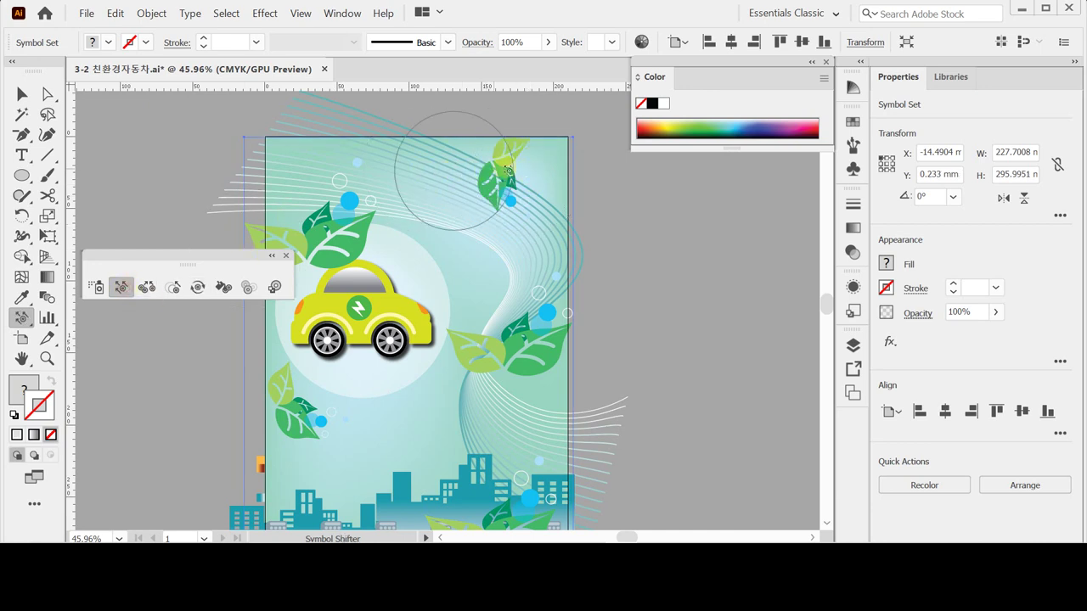
{"action": "left_click_drag", "start_coordinate": [498, 175], "coordinate": [492, 161]}
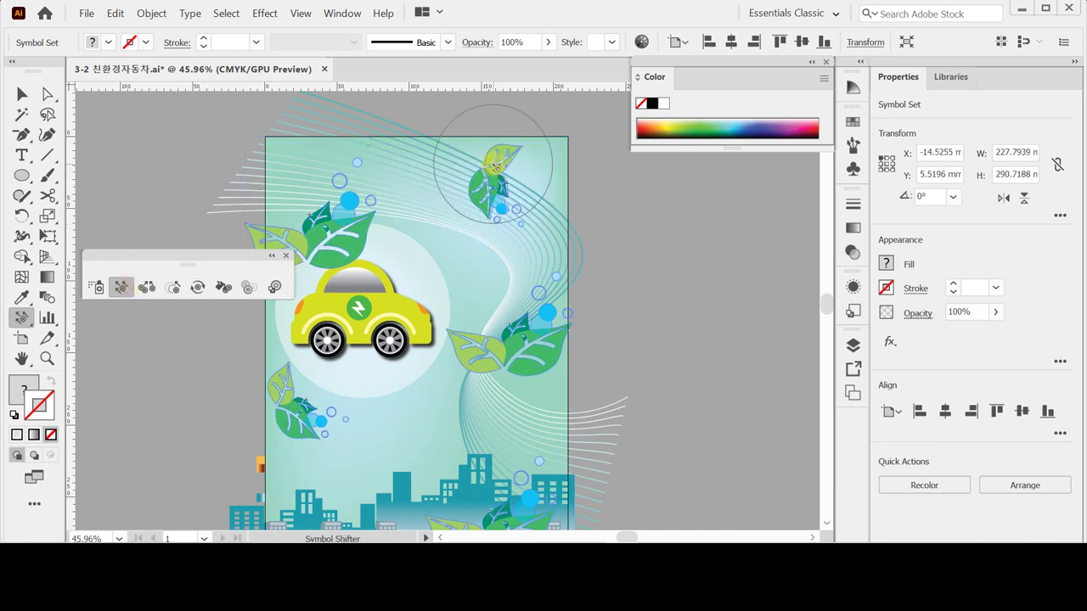
{"action": "left_click_drag", "start_coordinate": [346, 429], "coordinate": [297, 414]}
{"action": "mouse_move", "coordinate": [343, 204]}
{"action": "left_mouse_down"}
{"action": "mouse_move", "coordinate": [373, 214]}
{"action": "mouse_move", "coordinate": [335, 244]}
{"action": "mouse_move", "coordinate": [366, 230]}
{"action": "left_mouse_up"}
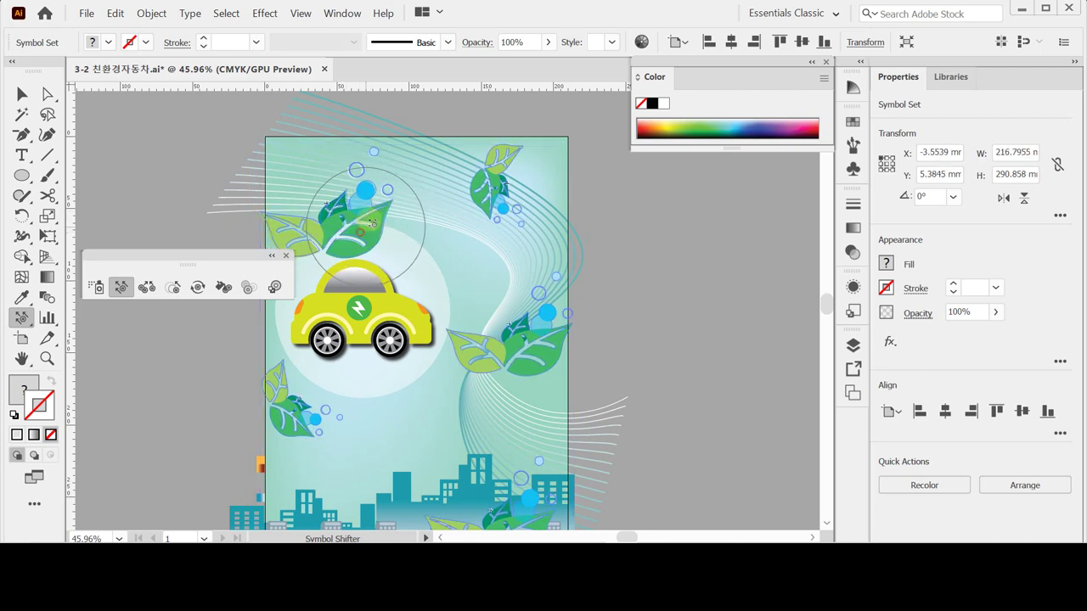
{"action": "left_click", "coordinate": [198, 287]}
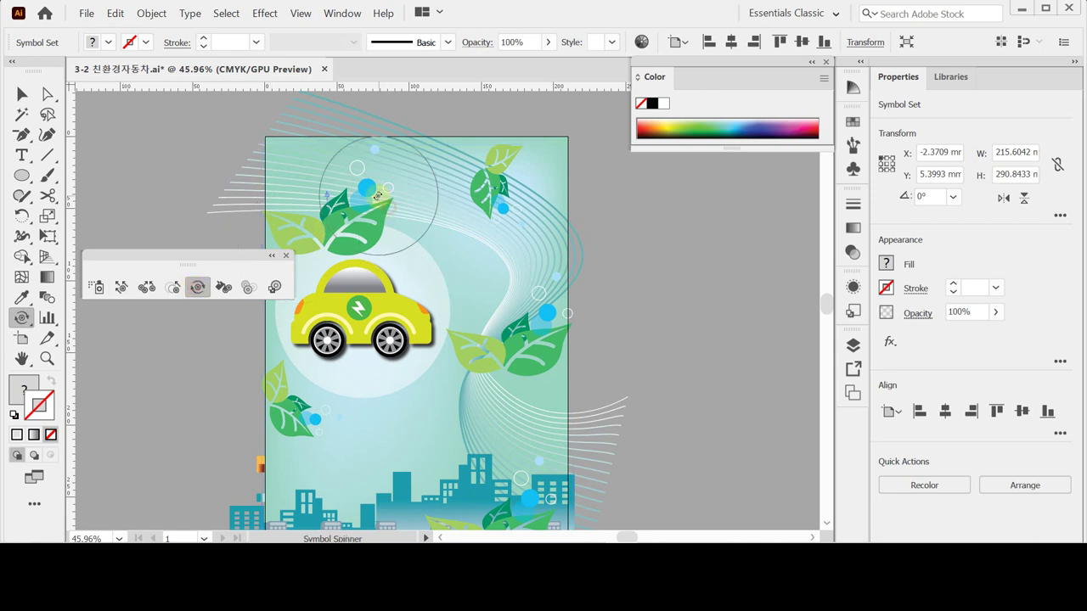
{"action": "left_click_drag", "start_coordinate": [374, 193], "coordinate": [370, 191]}
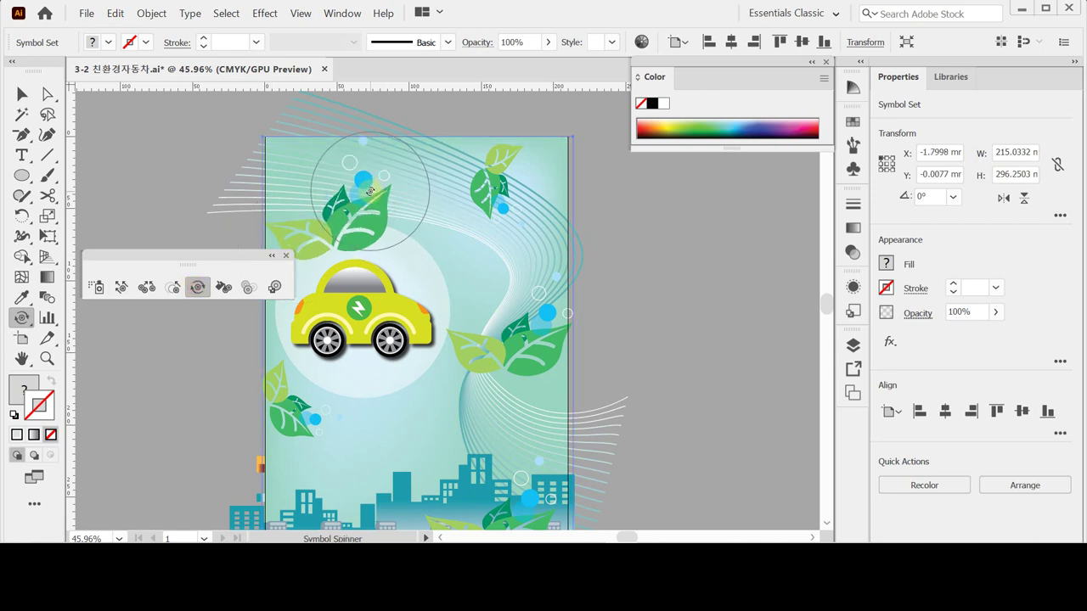
- Nudge the leaf symbol beside the waves slightly upward and shrink it a little with the Symbol Sizer
{"action": "left_click", "coordinate": [122, 287]}
{"action": "left_click_drag", "start_coordinate": [501, 353], "coordinate": [497, 347]}
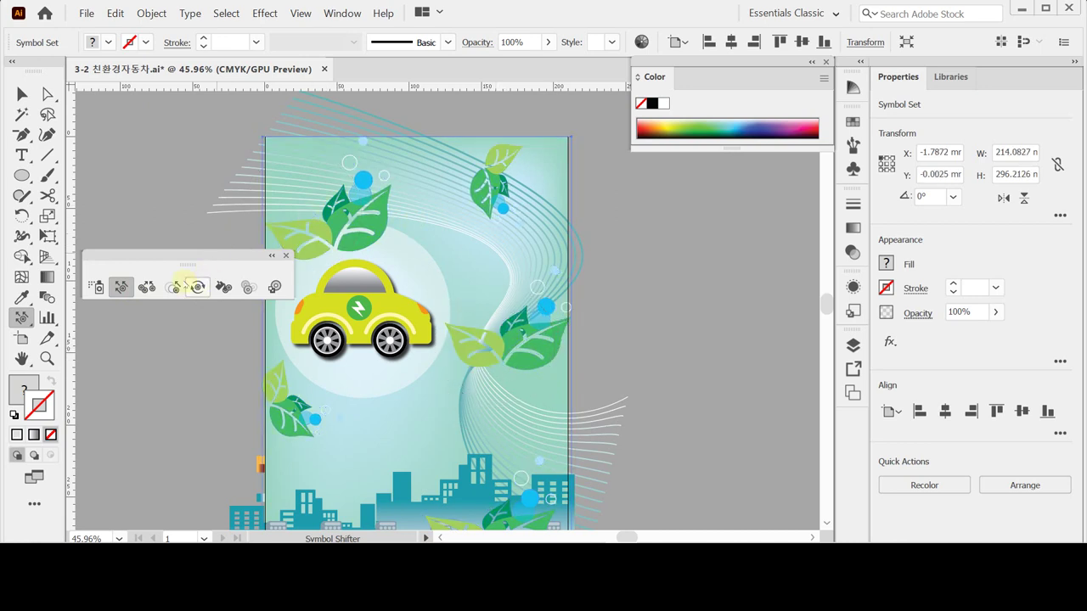
{"action": "left_click", "coordinate": [173, 287]}
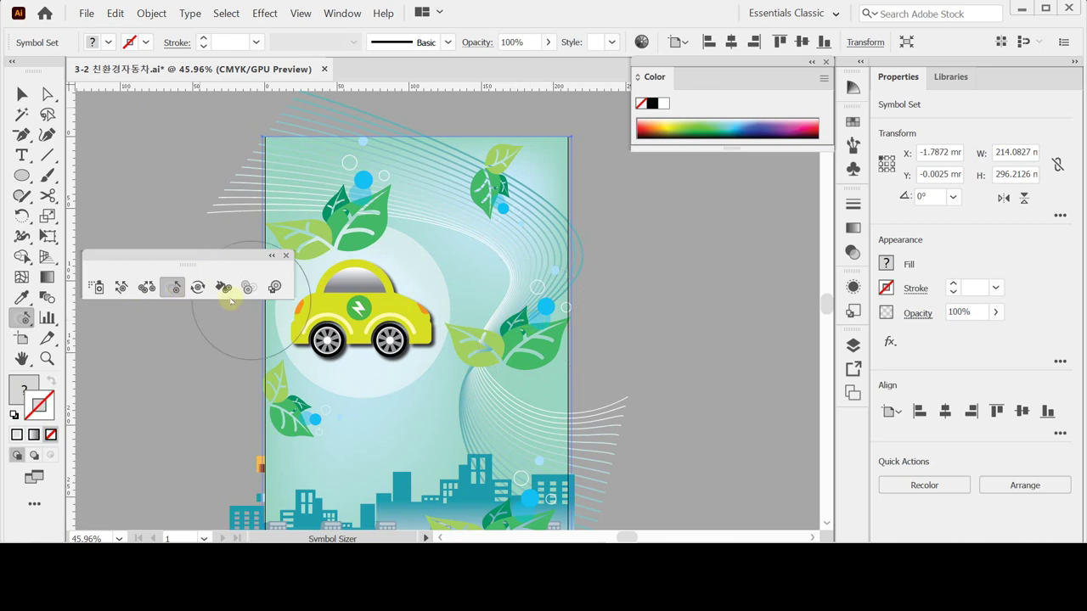
{"action": "left_click", "coordinate": [504, 332]}
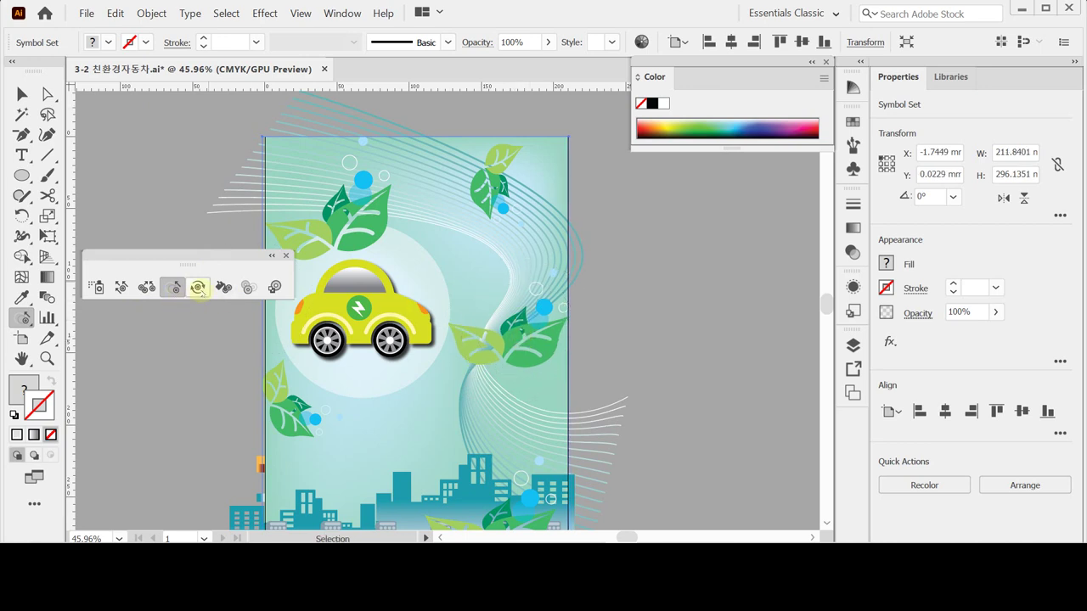
- Rotate the leaf symbol beside the waves slightly clockwise with the Symbol Spinner and save the file
{"action": "left_click", "coordinate": [198, 287]}
{"action": "left_click_drag", "start_coordinate": [550, 319], "coordinate": [536, 338]}
{"action": "key", "text": "ctrl"}
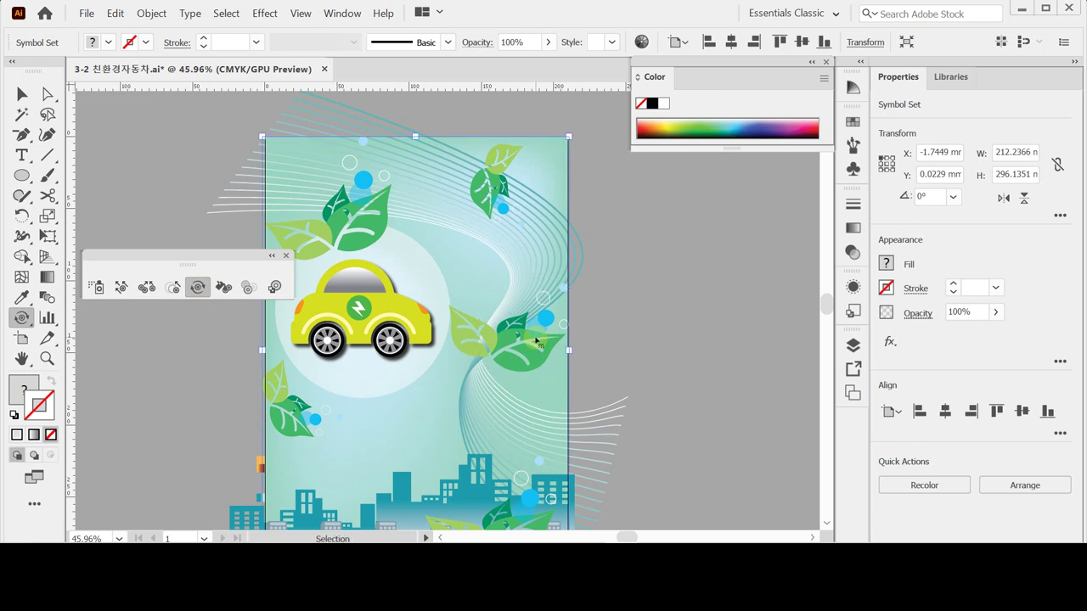
{"action": "key", "text": "ctrl+s"}
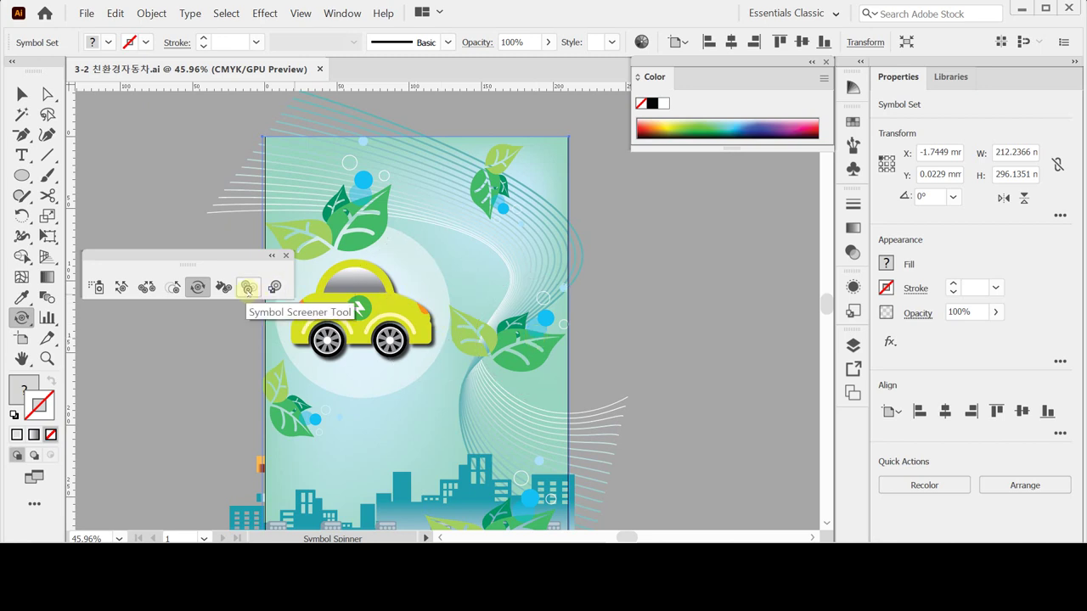
- Fade the leaf symbol at the poster's upper right to transparency with the Symbol Screener
{"action": "left_click", "coordinate": [247, 288]}
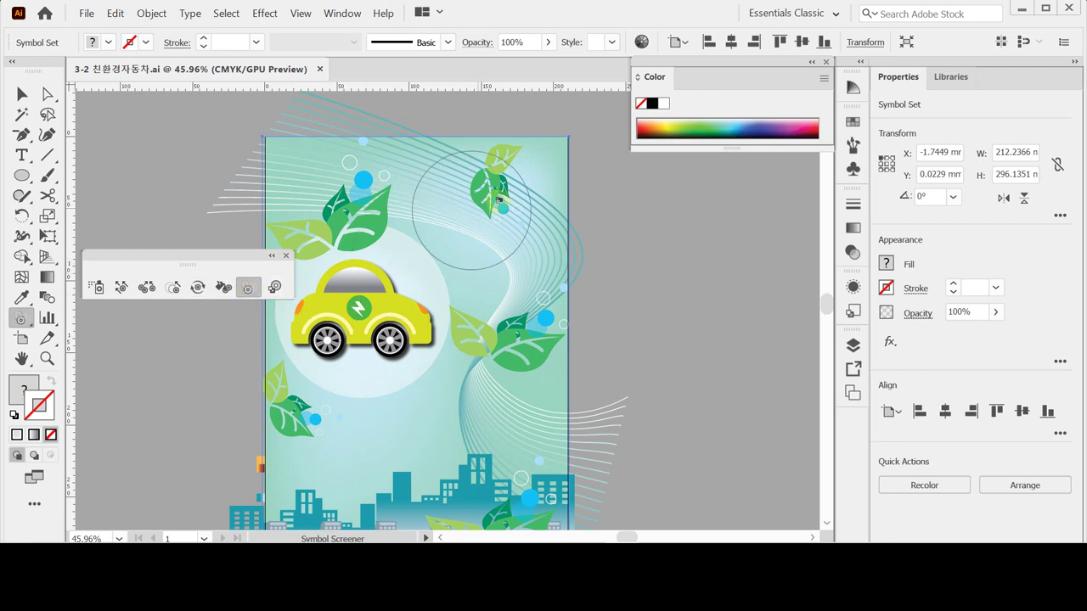
{"action": "left_click", "coordinate": [495, 187]}
{"action": "mouse_move", "coordinate": [495, 187]}
{"action": "left_mouse_down"}
{"action": "mouse_move", "coordinate": [526, 184]}
{"action": "mouse_move", "coordinate": [492, 181]}
{"action": "left_mouse_up"}
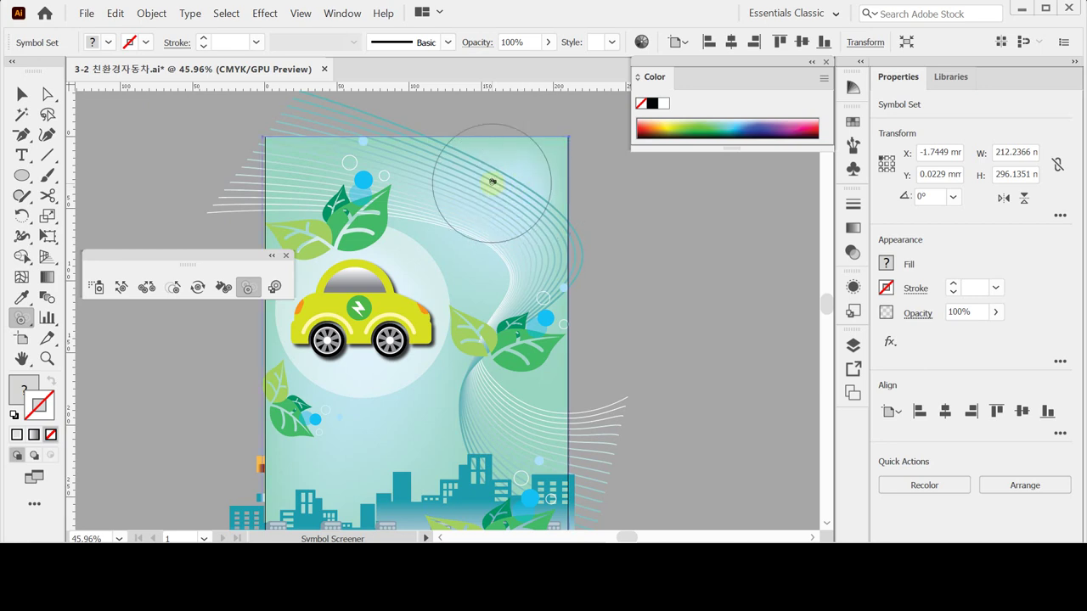
- Partly restore the upper-right leaf symbol's opacity and make the leaf symbols beside the waves and over the city semi-transparent with the Symbol Screener
{"action": "left_click_drag", "start_coordinate": [493, 181], "coordinate": [495, 183]}
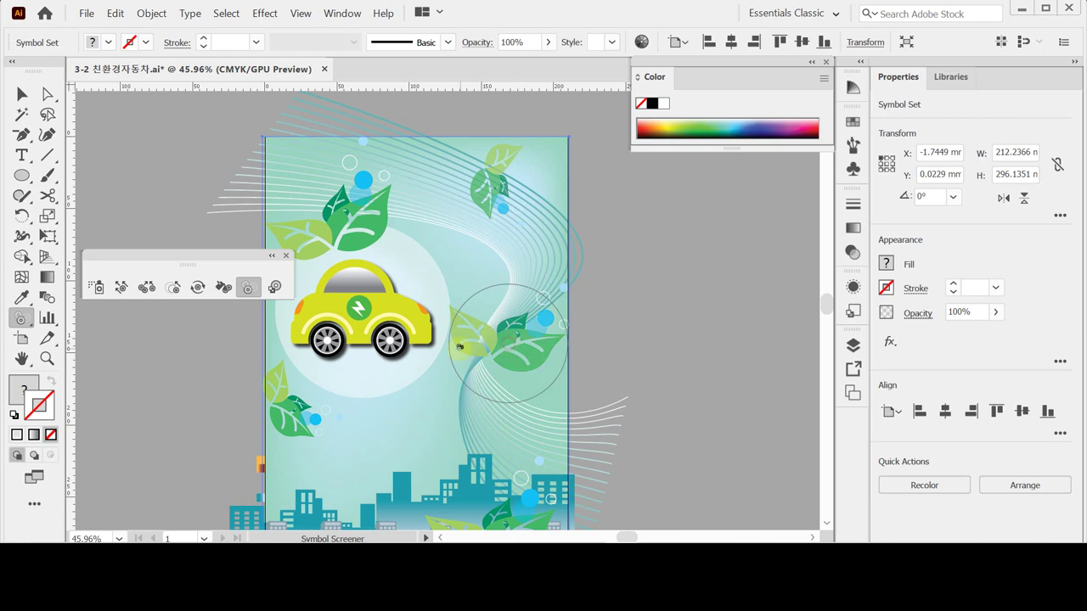
{"action": "left_click_drag", "start_coordinate": [509, 341], "coordinate": [511, 344]}
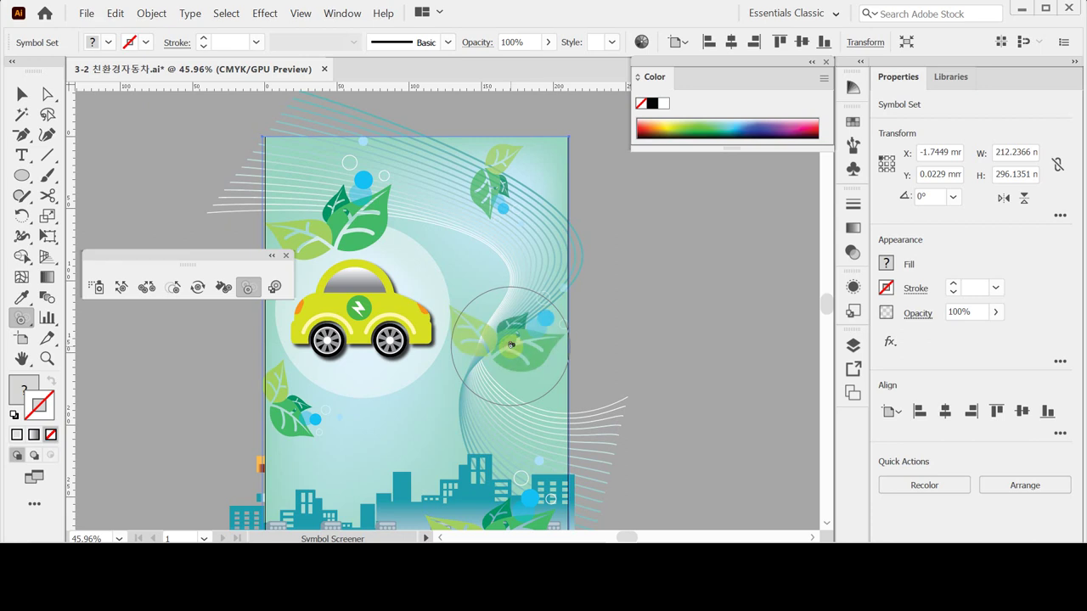
{"action": "scroll", "coordinate": [511, 344], "scroll_direction": "down", "scroll_amount": 3}
{"action": "left_click_drag", "start_coordinate": [490, 459], "coordinate": [507, 436]}
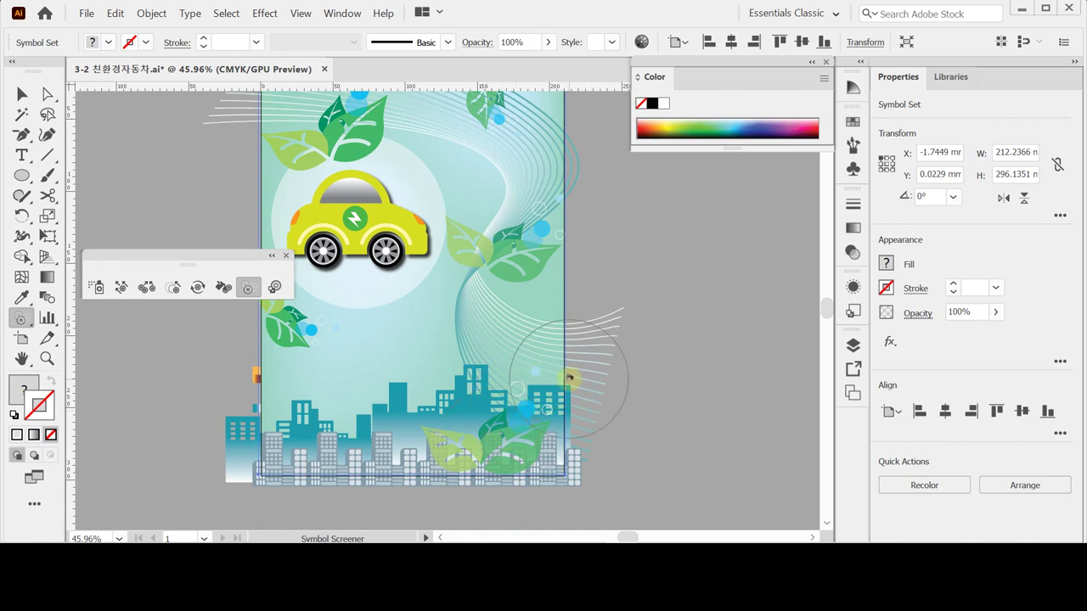
- Stain the leaf symbol at the poster's upper right with the dark blue swatch using the Symbol Stainer
{"action": "left_click", "coordinate": [222, 286]}
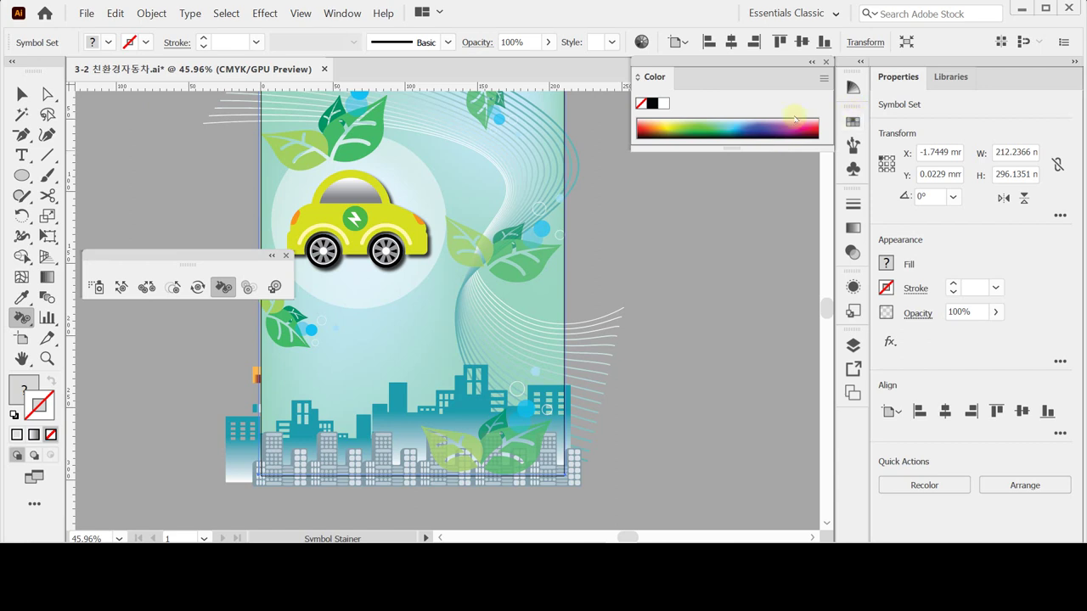
{"action": "left_click", "coordinate": [651, 76]}
{"action": "left_click", "coordinate": [650, 77]}
{"action": "left_click", "coordinate": [645, 119]}
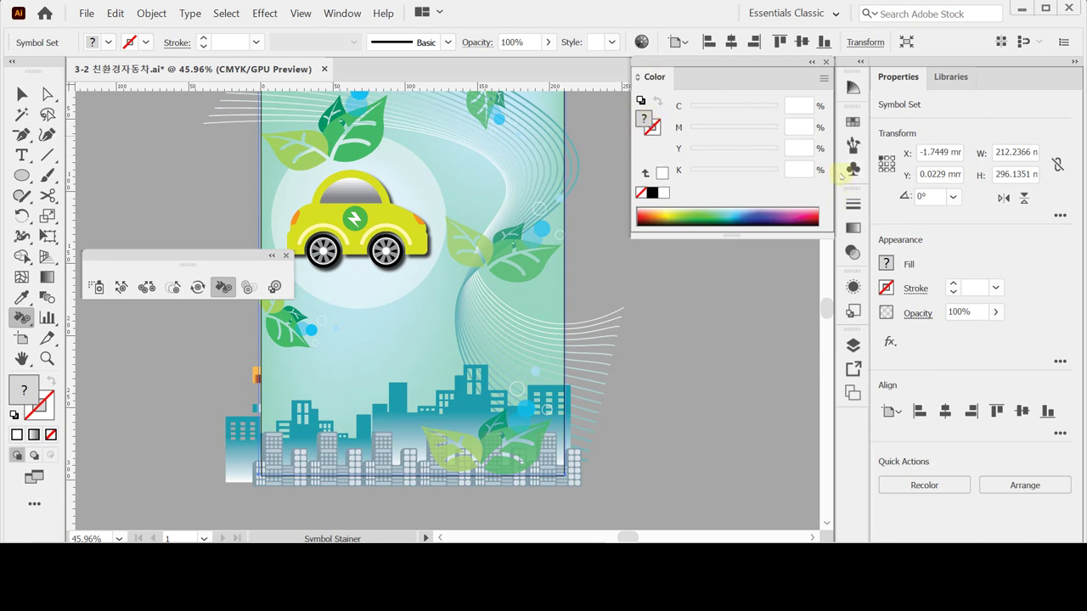
{"action": "left_click", "coordinate": [853, 123]}
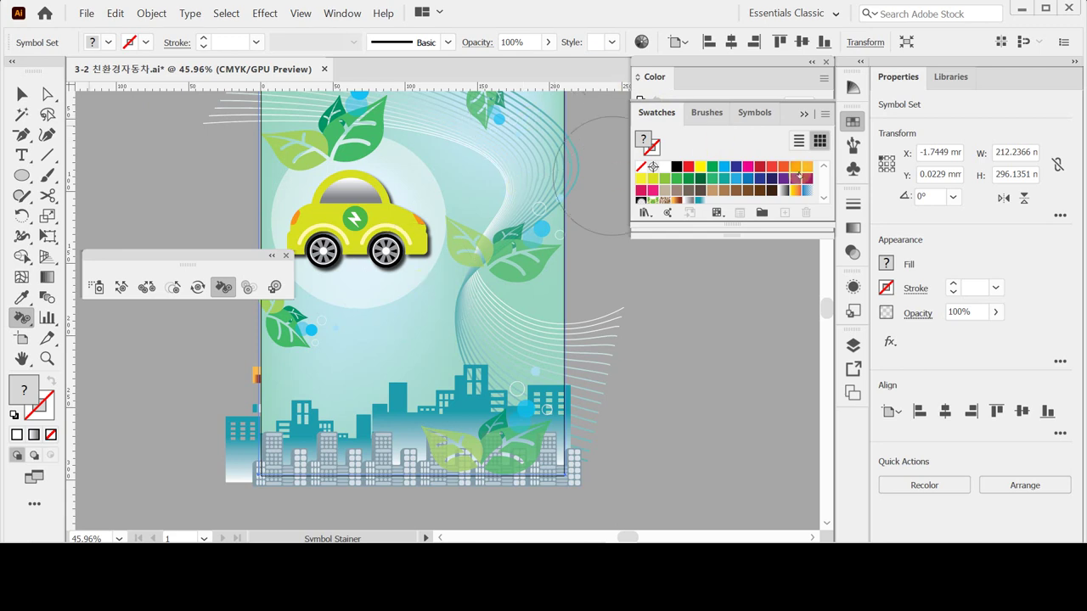
{"action": "left_click", "coordinate": [735, 166]}
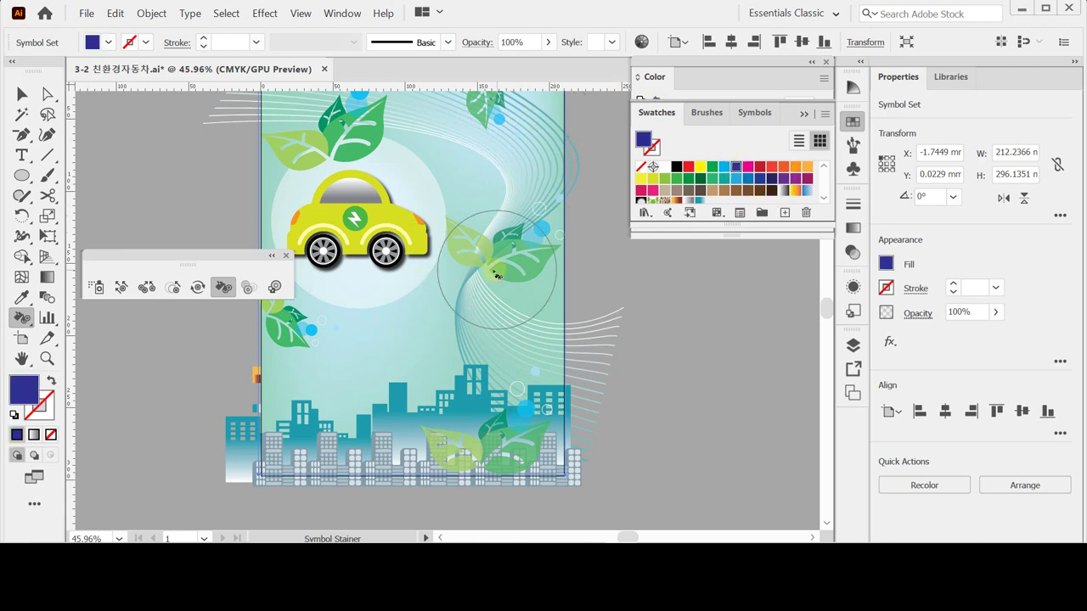
{"action": "scroll", "coordinate": [502, 274], "scroll_direction": "up", "scroll_amount": 2}
{"action": "left_click", "coordinate": [488, 163]}
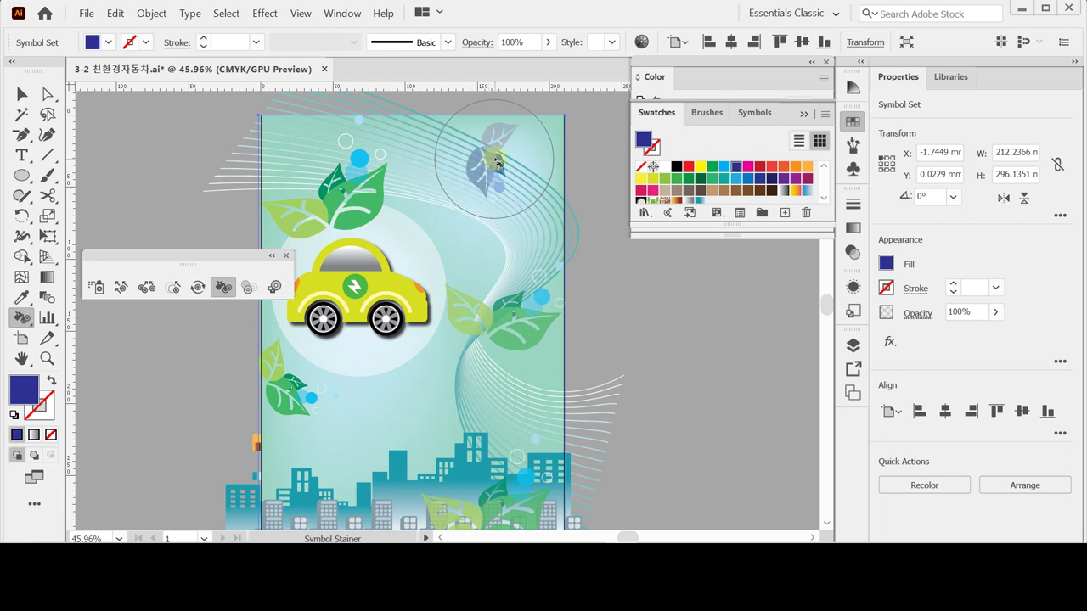
{"action": "left_click", "coordinate": [499, 161]}
{"action": "left_click", "coordinate": [499, 161]}
{"action": "left_click", "coordinate": [495, 167]}
{"action": "left_click", "coordinate": [495, 167]}
{"action": "left_click", "coordinate": [496, 167]}
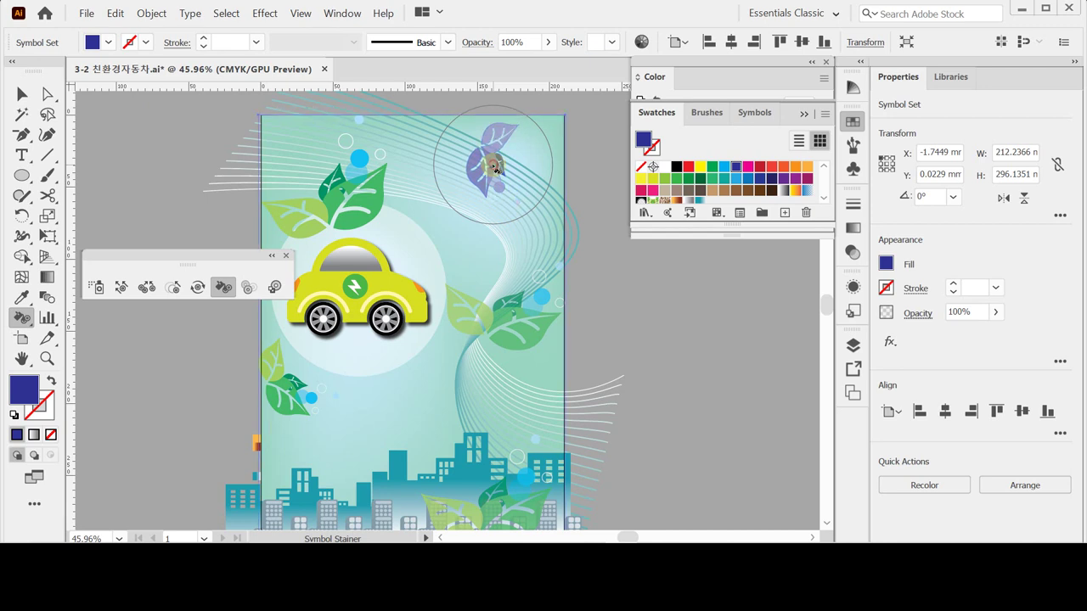
{"action": "left_click", "coordinate": [496, 167]}
{"action": "left_click", "coordinate": [496, 167]}
- Reduce the blue staining on the upper-right leaf symbol with the Symbol Stainer
{"action": "left_click", "coordinate": [496, 166], "text": "alt"}
{"action": "left_click", "coordinate": [496, 167], "text": "alt"}
{"action": "left_click", "coordinate": [496, 167], "text": "alt"}
{"action": "left_click", "coordinate": [496, 167]}
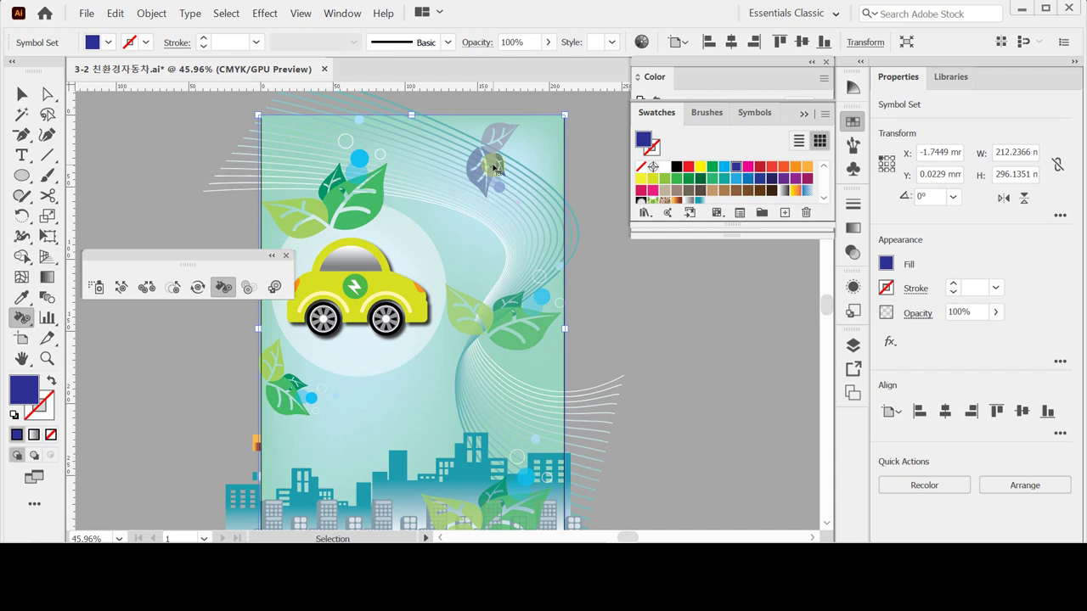
- Stain the leaf symbol below the car with the light brown swatch and save the file
{"action": "left_click", "coordinate": [711, 192]}
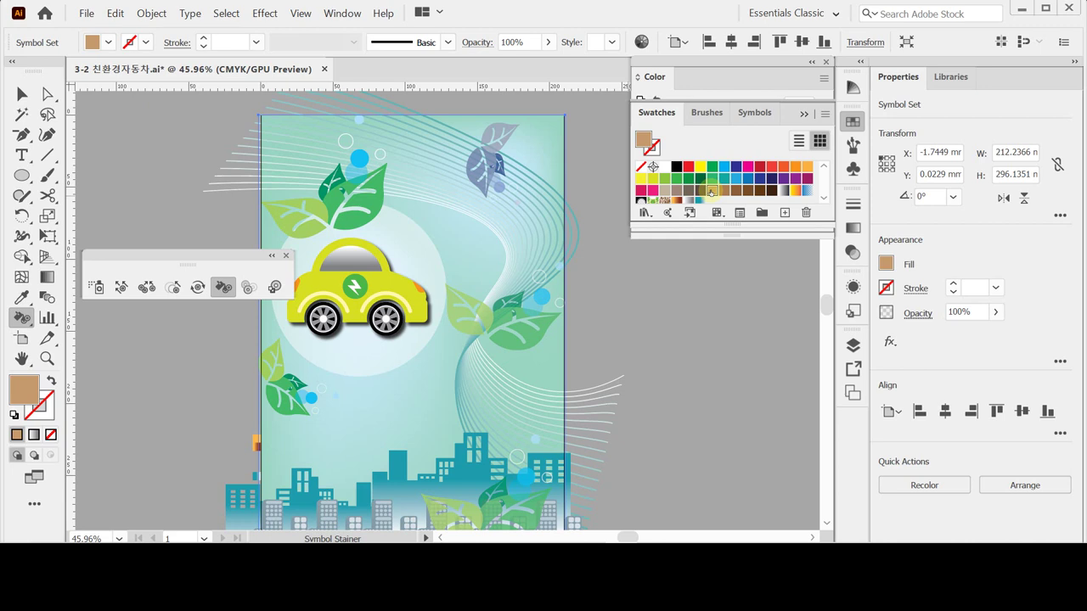
{"action": "mouse_move", "coordinate": [285, 378]}
{"action": "left_mouse_down"}
{"action": "mouse_move", "coordinate": [256, 382]}
{"action": "mouse_move", "coordinate": [331, 384]}
{"action": "mouse_move", "coordinate": [300, 376]}
{"action": "left_mouse_up"}
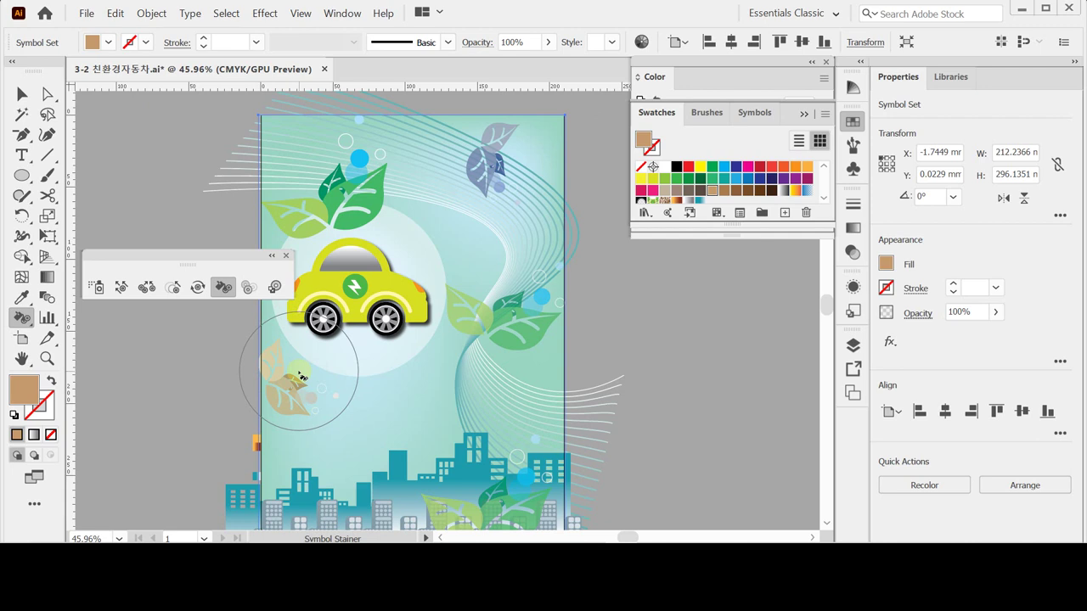
{"action": "key", "text": "ctrl"}
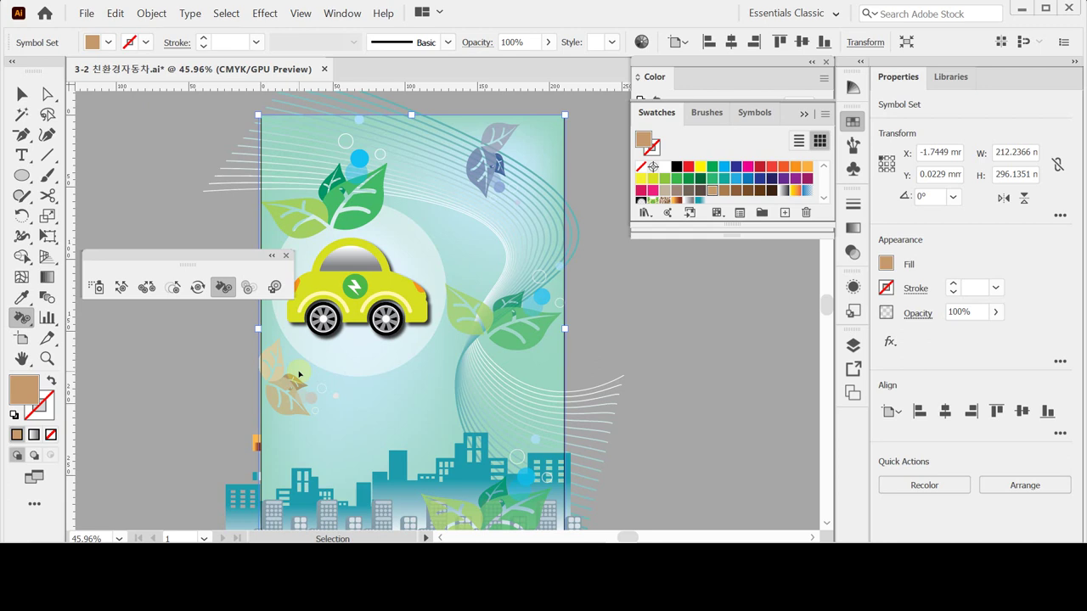
{"action": "key", "text": "ctrl+s"}
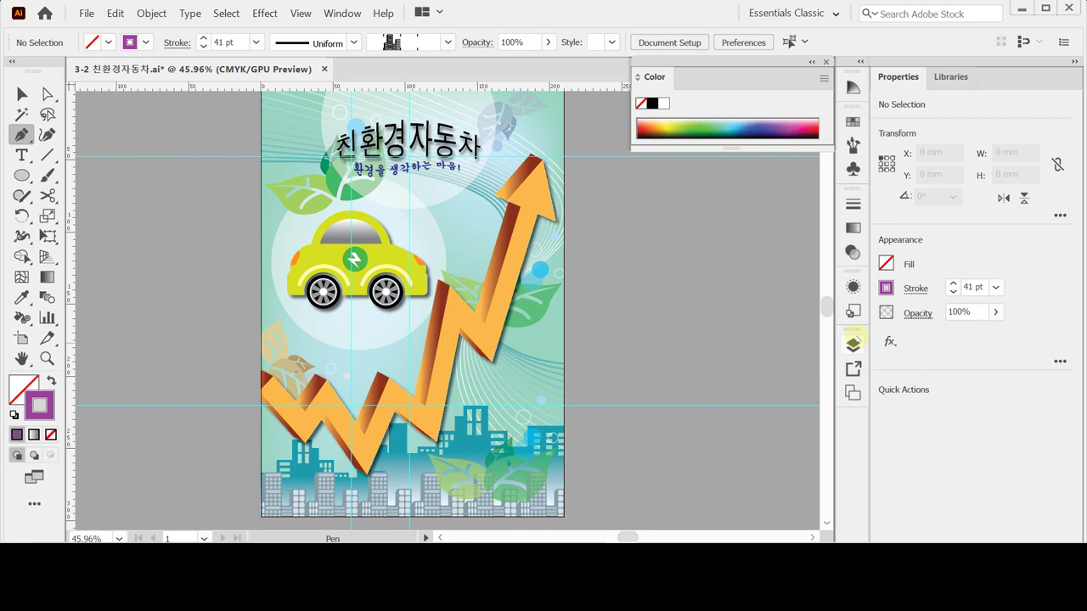
- Trace the rising zigzag centre line of the arrow guide as a nine-point Pen path with a purple 41 pt stroke
{"action": "left_click", "coordinate": [151, 305]}
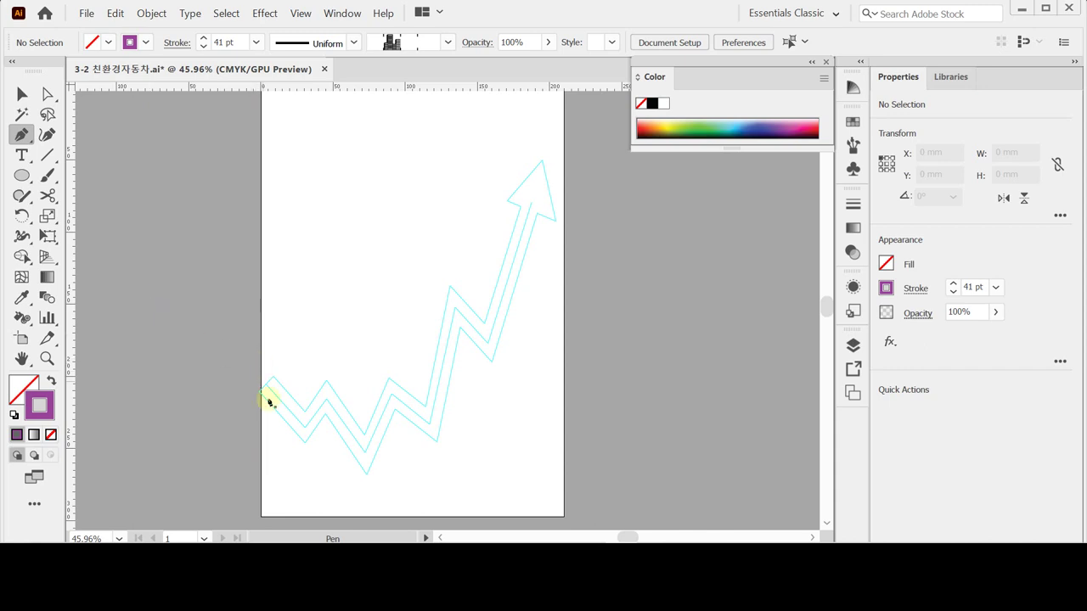
{"action": "left_click", "coordinate": [266, 389]}
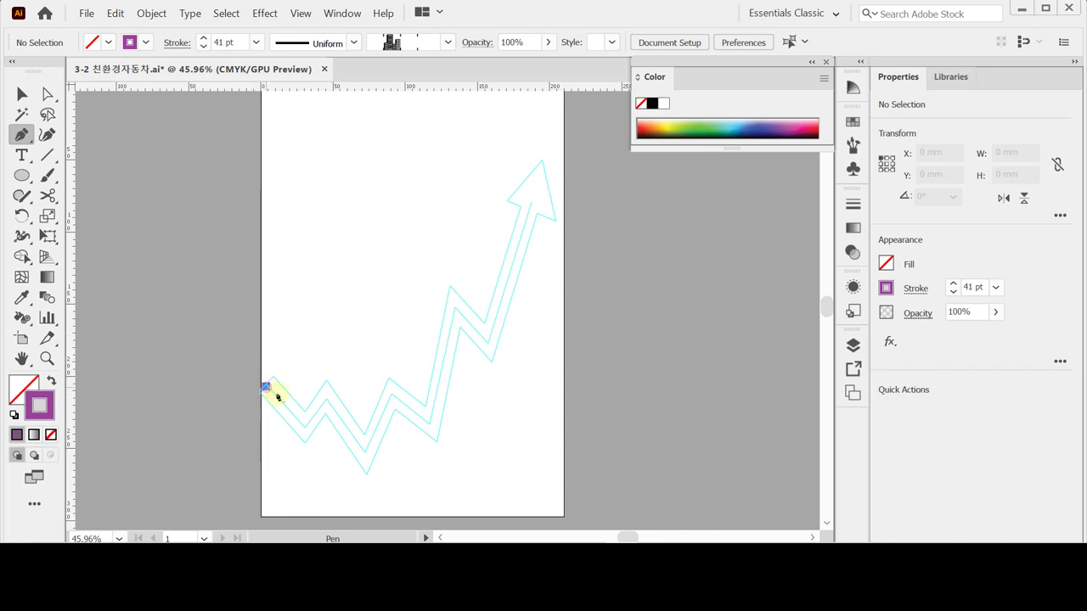
{"action": "left_click", "coordinate": [304, 427]}
{"action": "left_click", "coordinate": [327, 399]}
{"action": "left_click", "coordinate": [363, 452]}
{"action": "left_click", "coordinate": [391, 395]}
{"action": "left_click", "coordinate": [430, 422]}
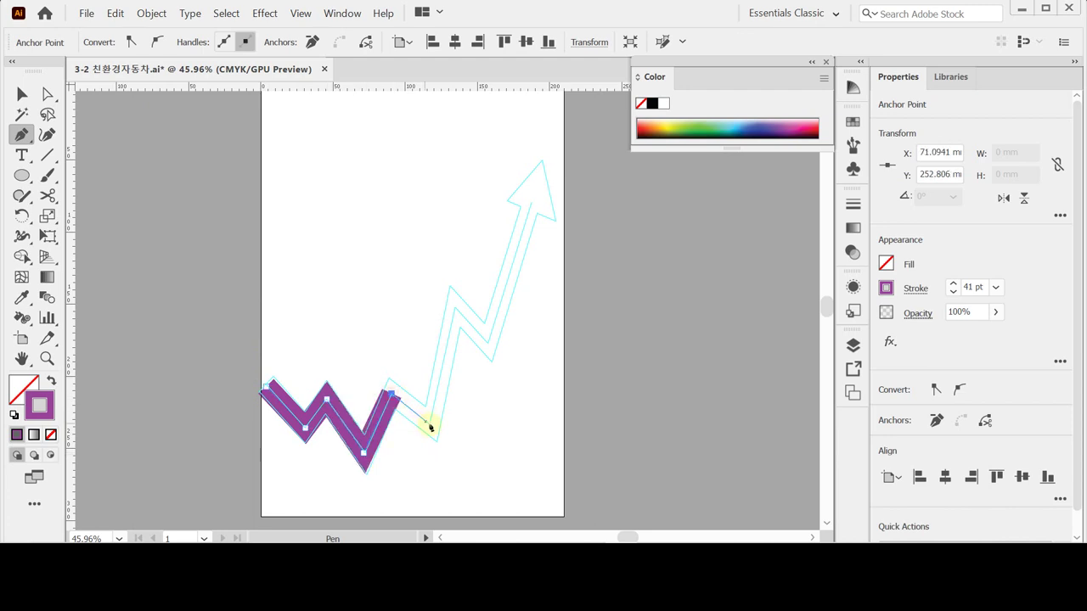
{"action": "left_click", "coordinate": [455, 308]}
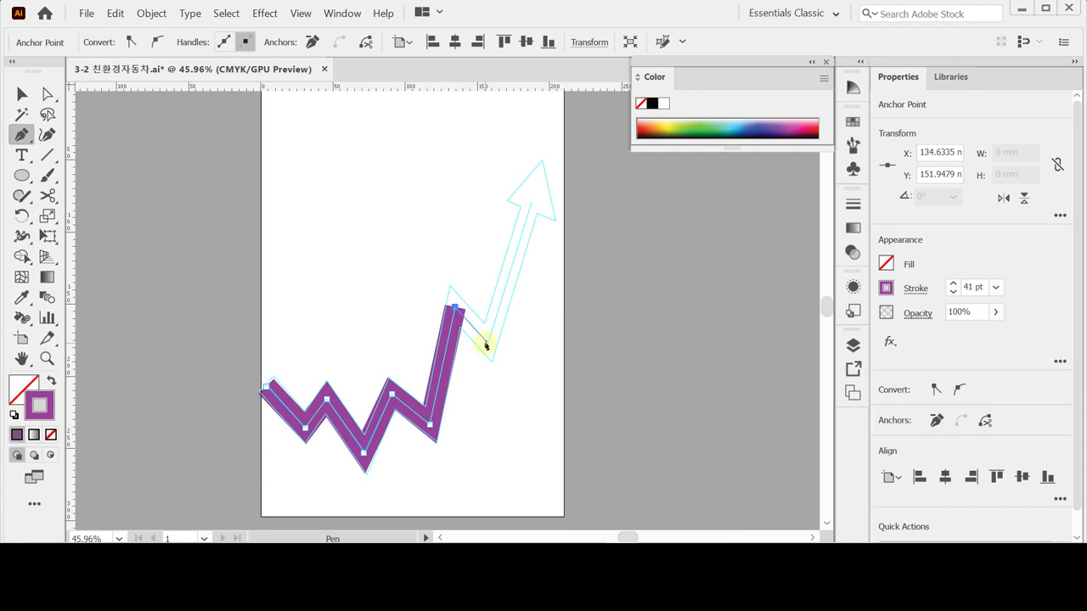
{"action": "left_click", "coordinate": [487, 341]}
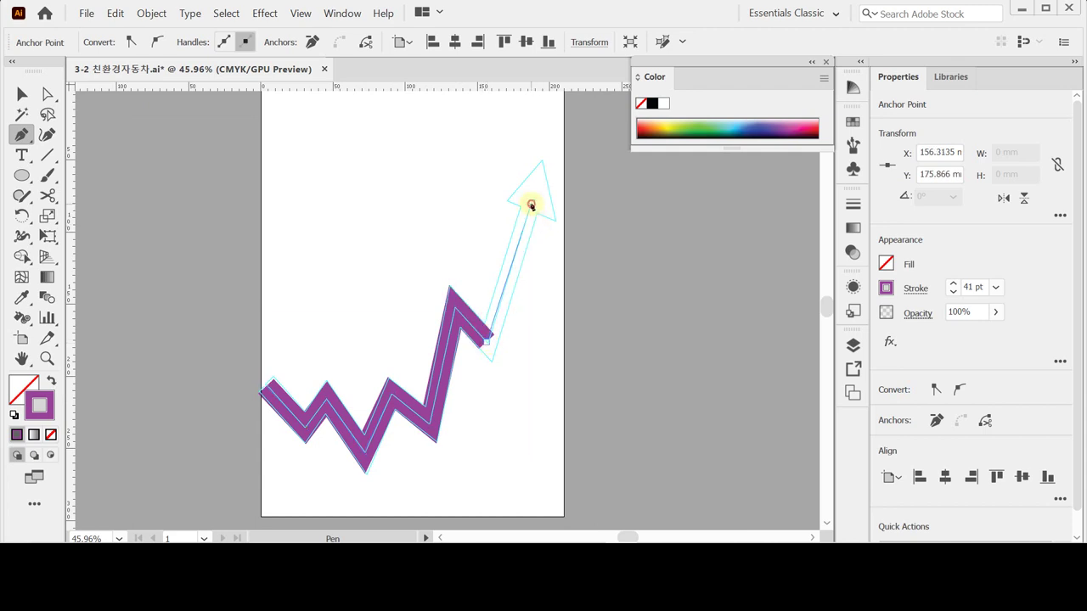
{"action": "left_click", "coordinate": [531, 204]}
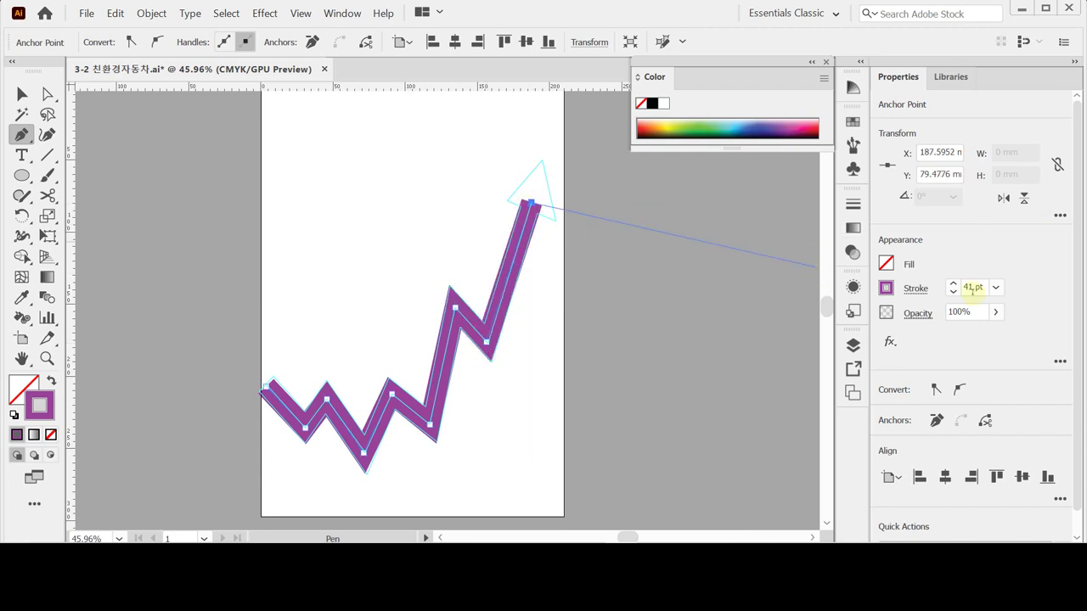
- Set the zigzag path's stroke to a 41 pt weight with a butt cap
{"action": "left_click", "coordinate": [916, 289]}
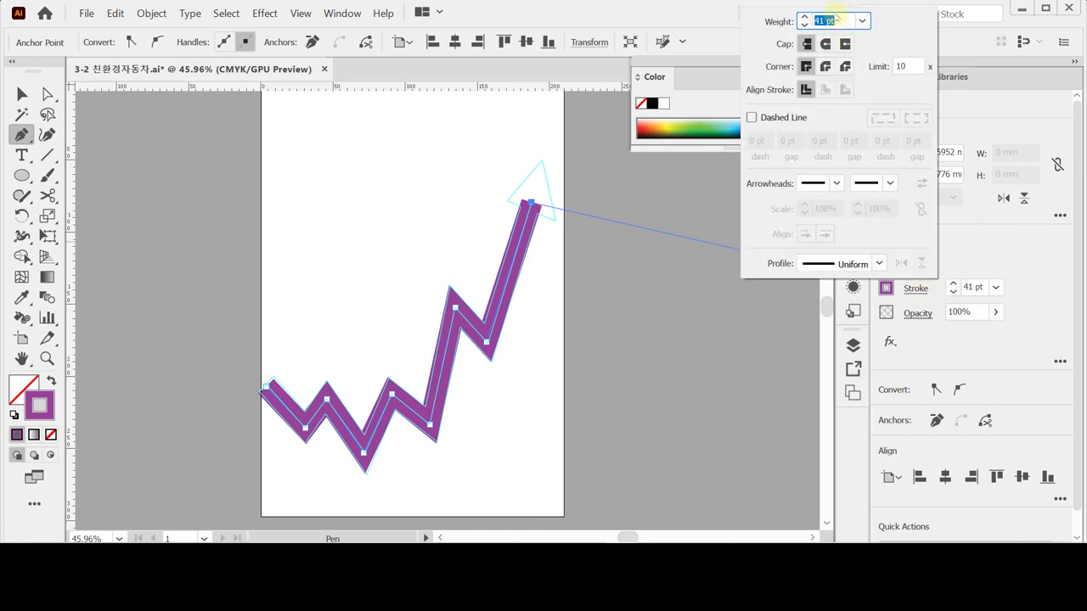
{"action": "left_click", "coordinate": [835, 21]}
{"action": "left_click", "coordinate": [807, 44]}
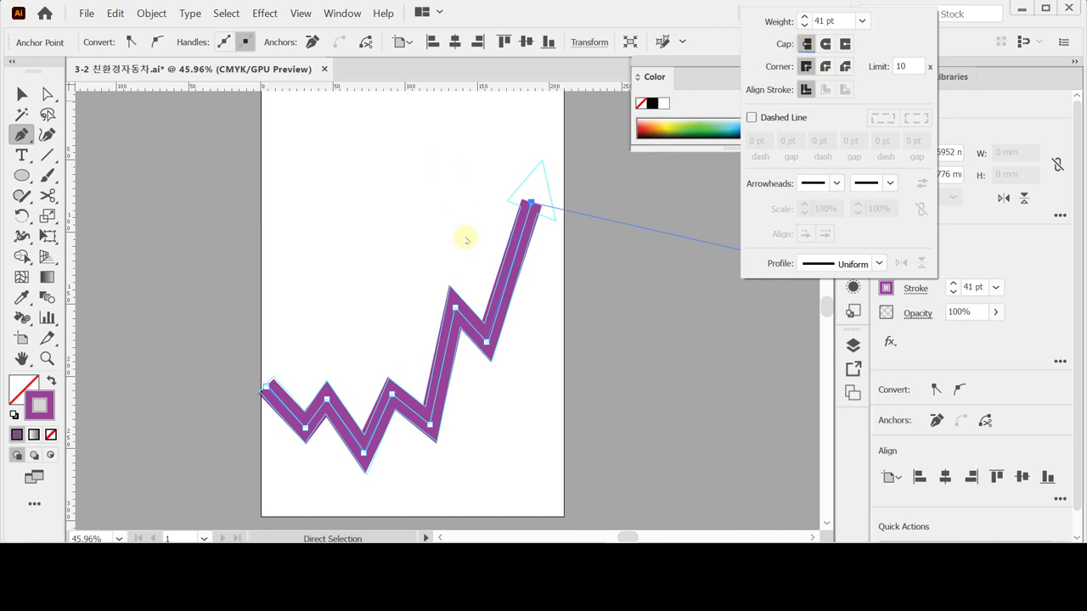
{"action": "left_click", "coordinate": [516, 265]}
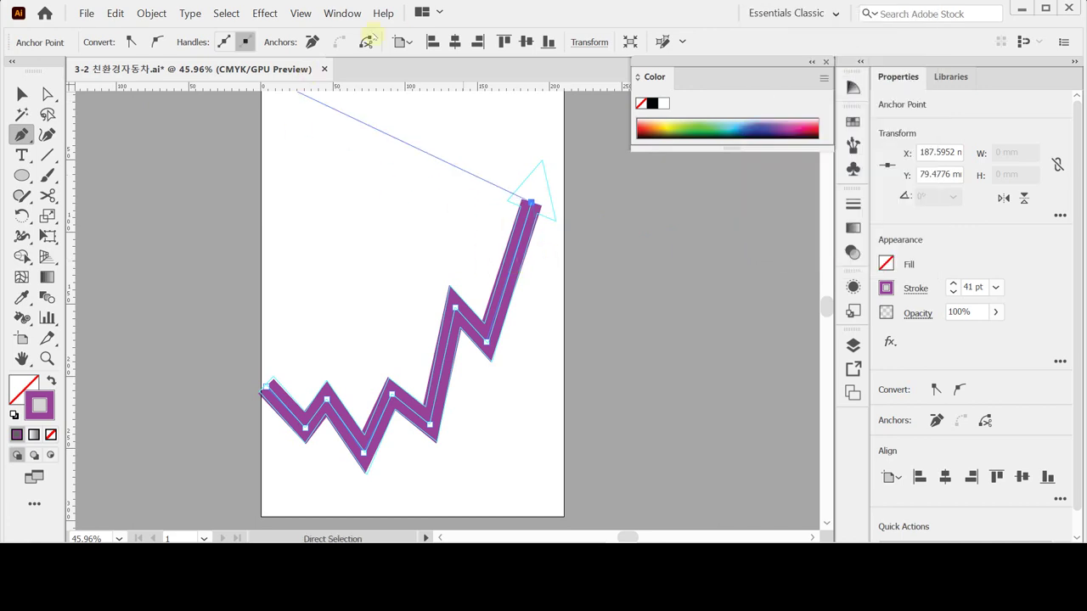
- Convert the zigzag path's stroke to a filled shape with Outline Stroke and deselect it
{"action": "left_click", "coordinate": [151, 12]}
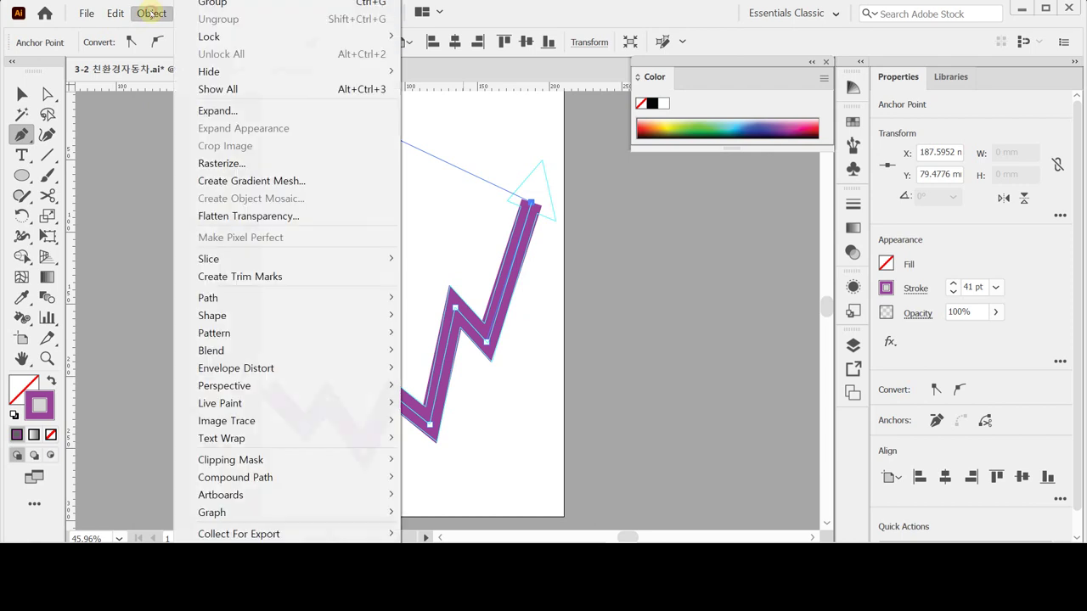
{"action": "mouse_move", "coordinate": [231, 304]}
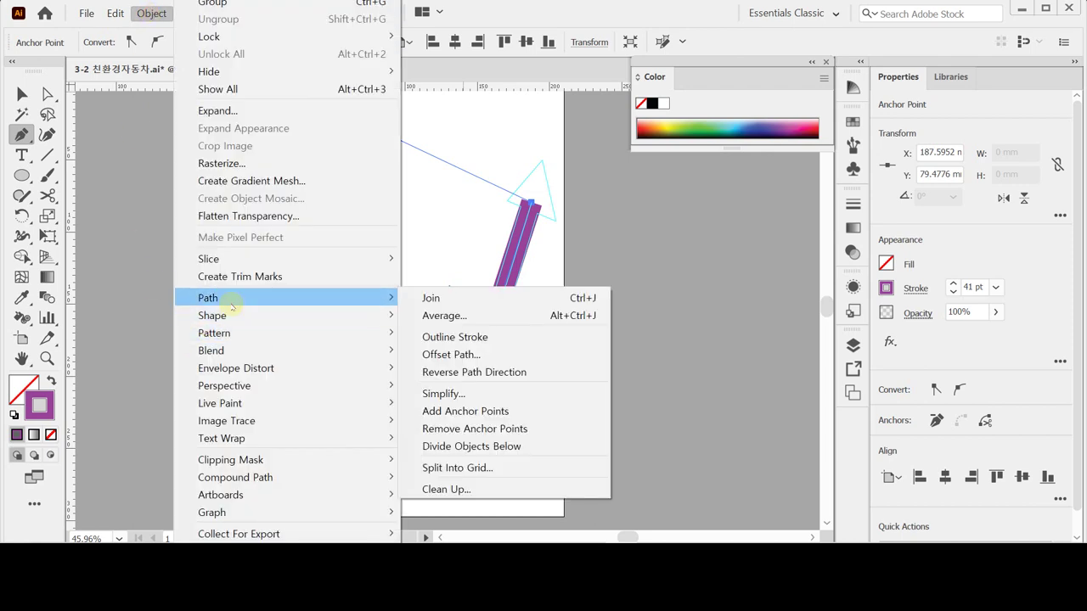
{"action": "left_click", "coordinate": [463, 337]}
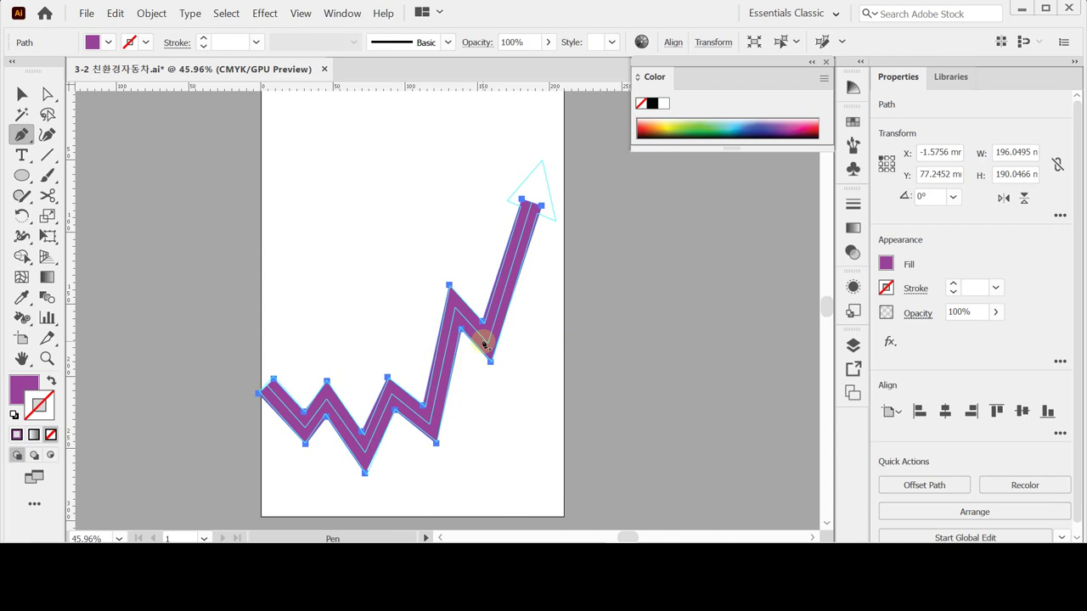
{"action": "left_click", "coordinate": [563, 354], "text": "ctrl"}
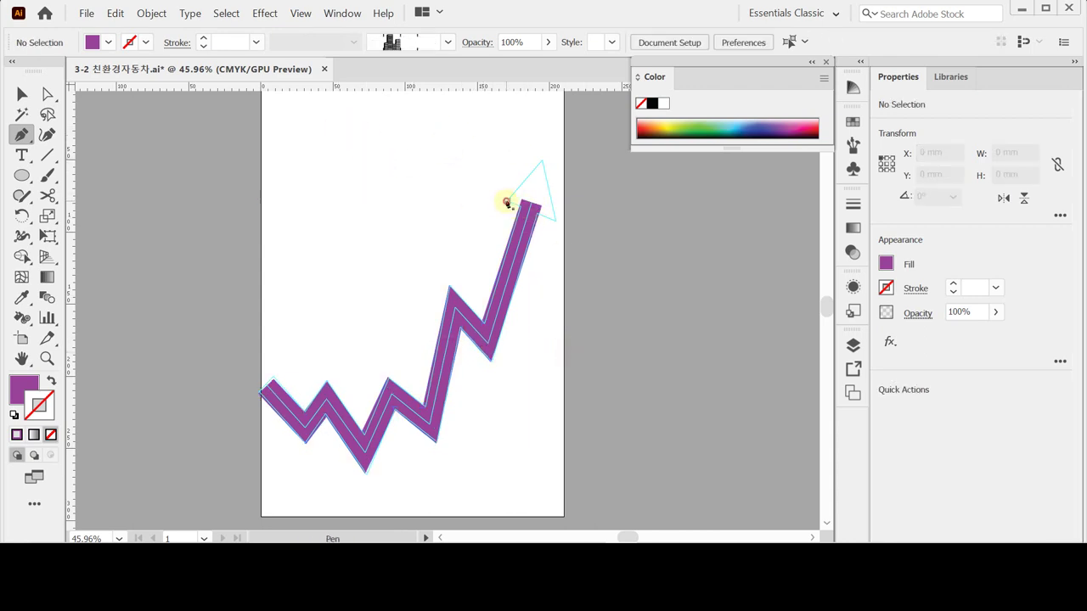
- Draw a closed triangular arrowhead over the zigzag's upper end with the Pen tool, following the guide, and deselect it
{"action": "left_click", "coordinate": [506, 202]}
{"action": "left_click", "coordinate": [554, 219]}
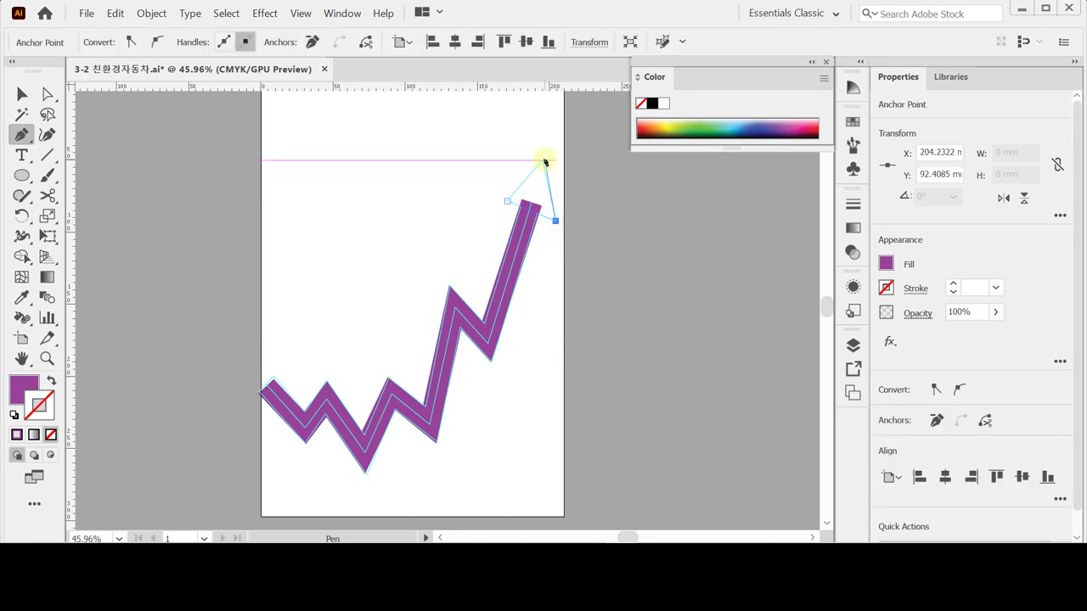
{"action": "left_click", "coordinate": [545, 161]}
{"action": "left_click", "coordinate": [508, 201]}
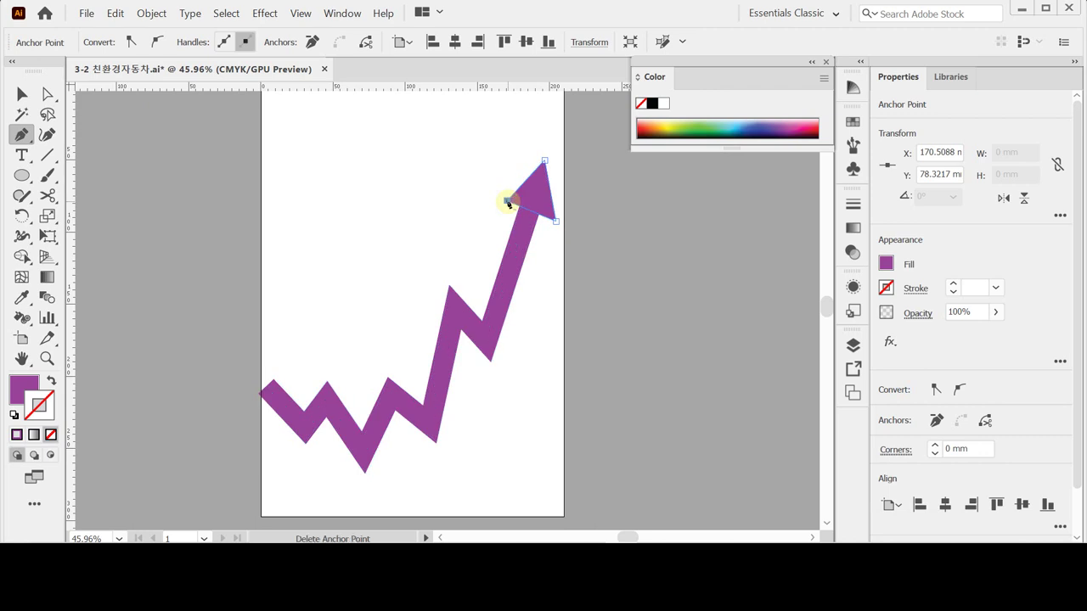
{"action": "left_click", "coordinate": [400, 134], "text": "ctrl"}
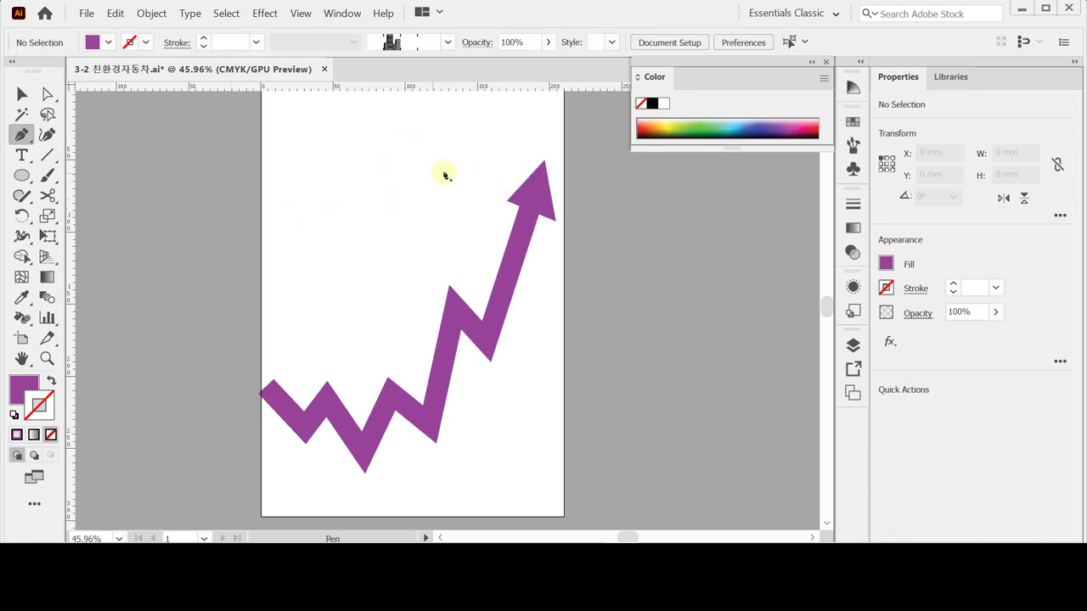
- Select the arrowhead and the zigzag shape and unite them into a single arrow with Pathfinder
{"action": "left_click", "coordinate": [548, 241], "text": "ctrl"}
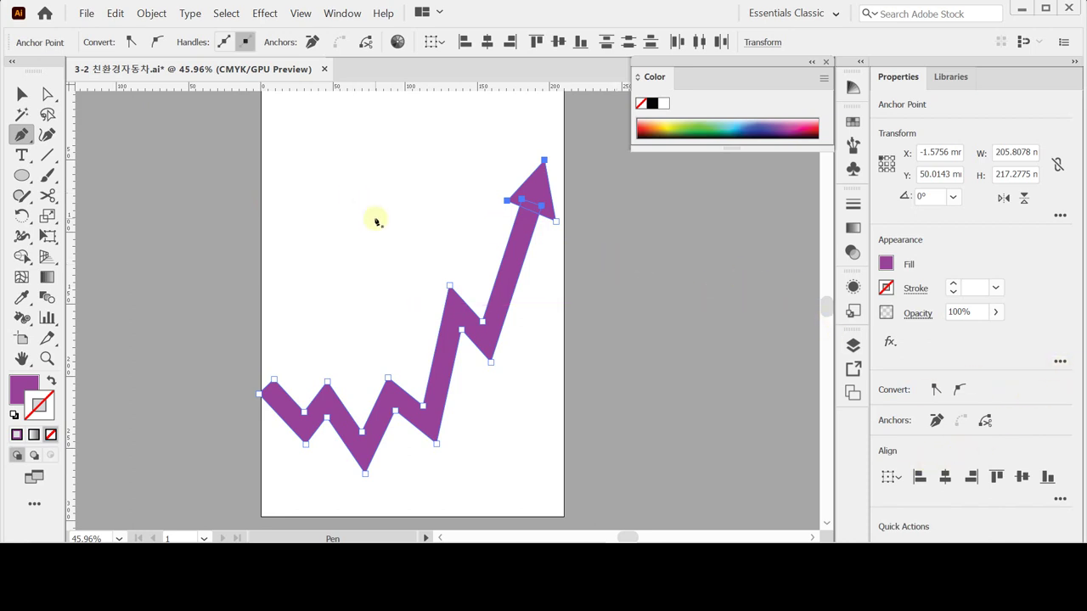
{"action": "left_click", "coordinate": [47, 95]}
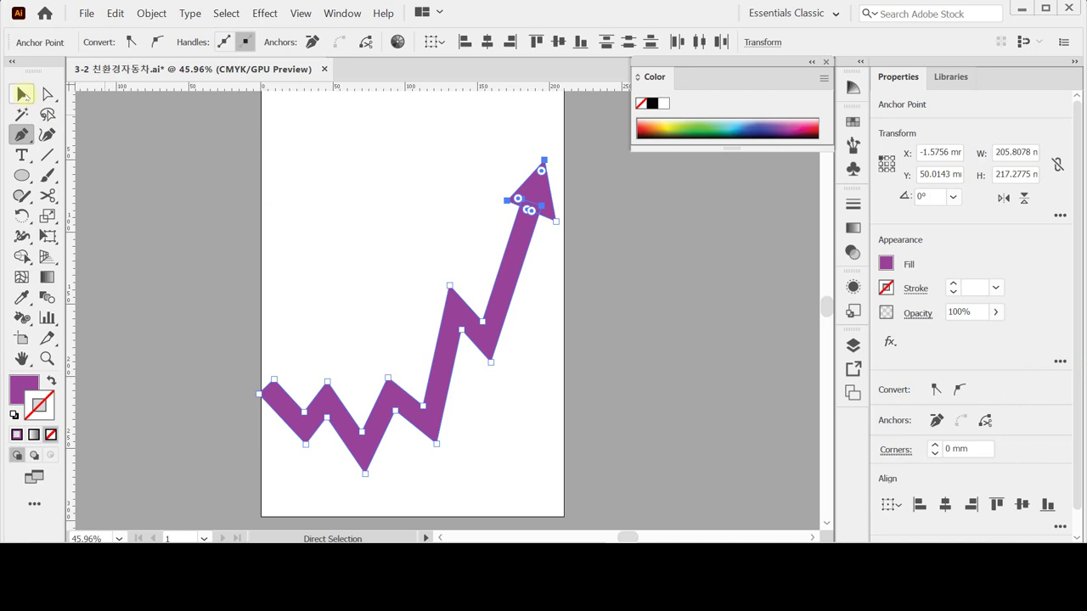
{"action": "left_click", "coordinate": [22, 95]}
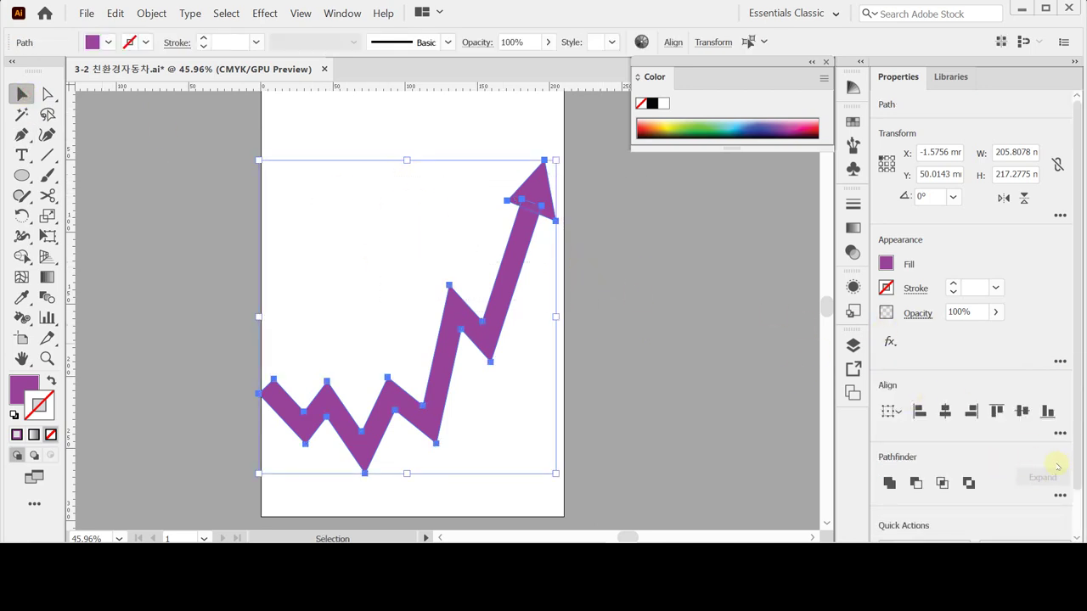
{"action": "scroll", "coordinate": [1063, 450], "scroll_direction": "down", "scroll_amount": 2}
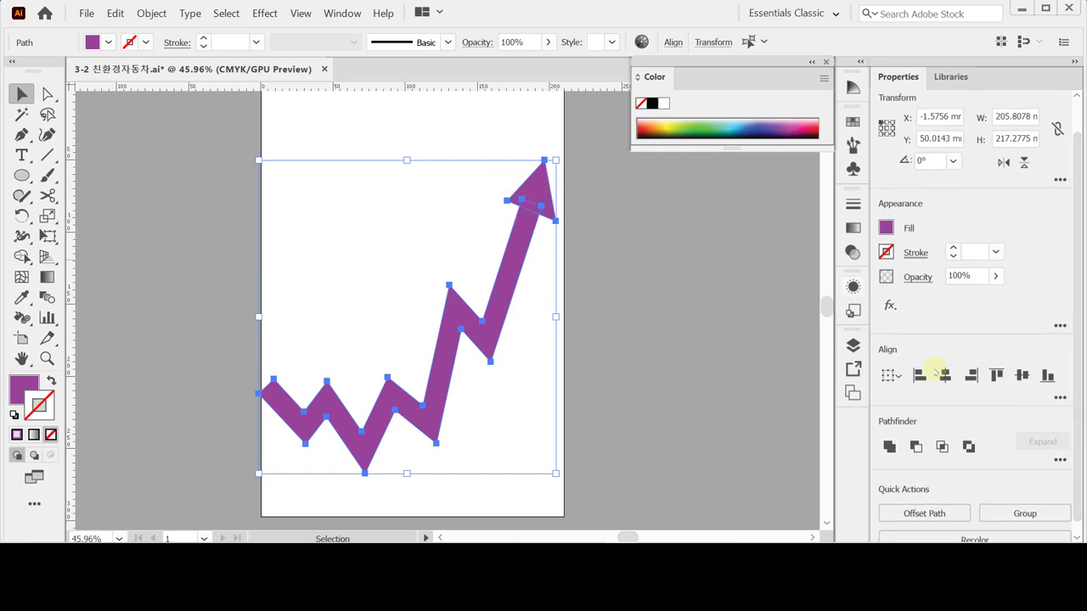
{"action": "left_click", "coordinate": [888, 447]}
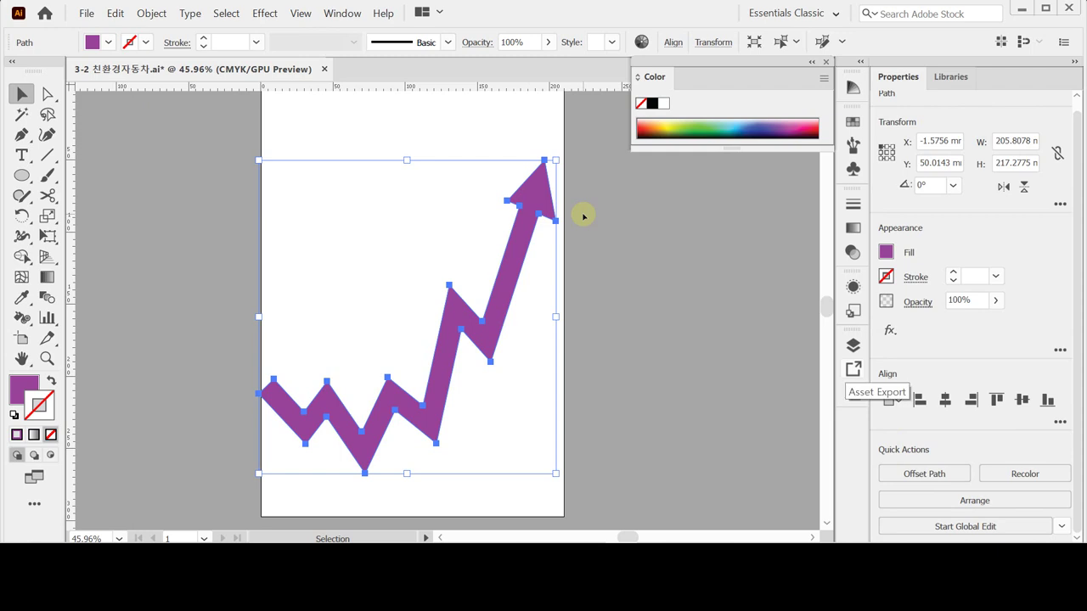
- Fill the united arrow with the yellow swatch and save the document
{"action": "key", "text": "a"}
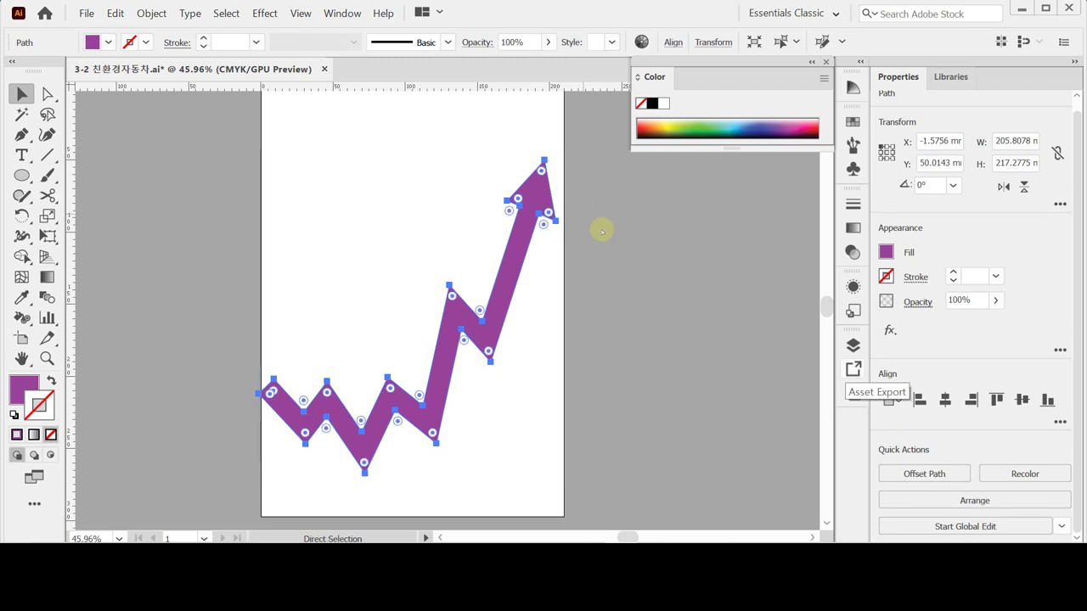
{"action": "key", "text": "v"}
{"action": "key", "text": "ctrl+s"}
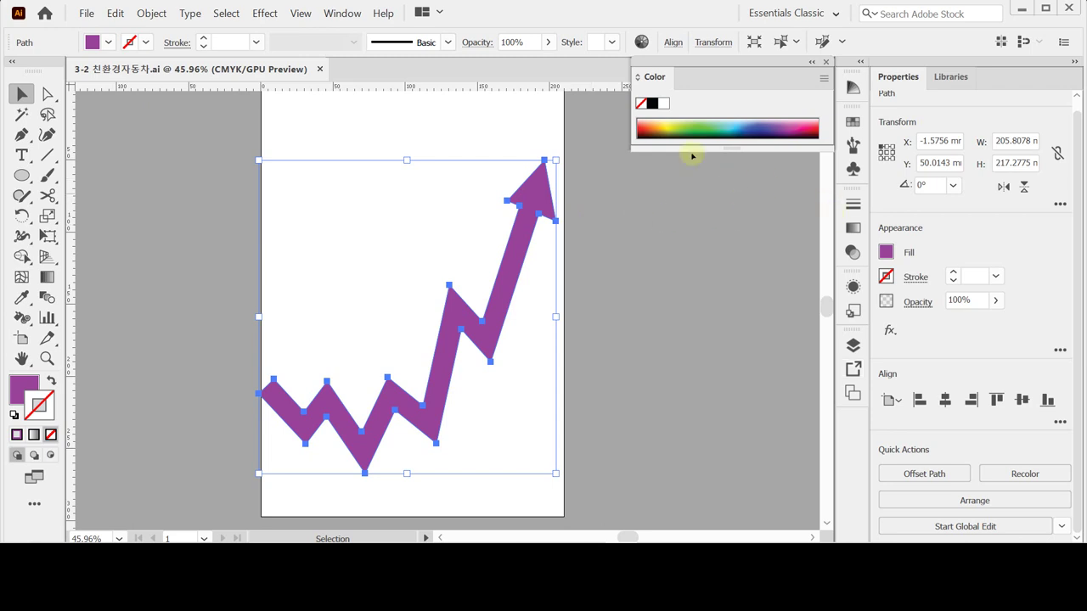
{"action": "left_click", "coordinate": [853, 123]}
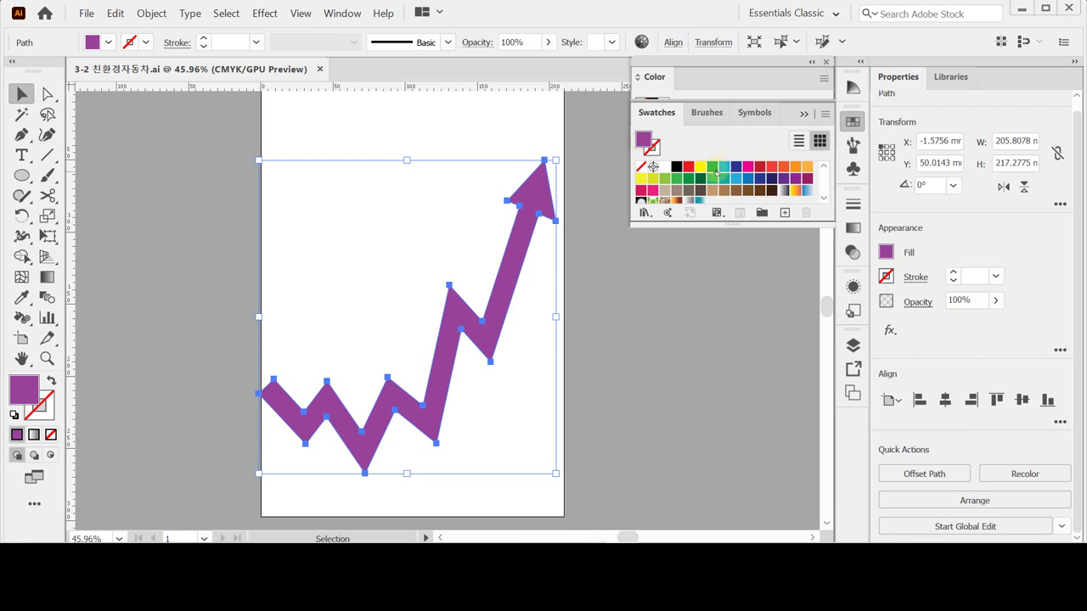
{"action": "left_click", "coordinate": [699, 166]}
{"action": "left_click", "coordinate": [850, 123]}
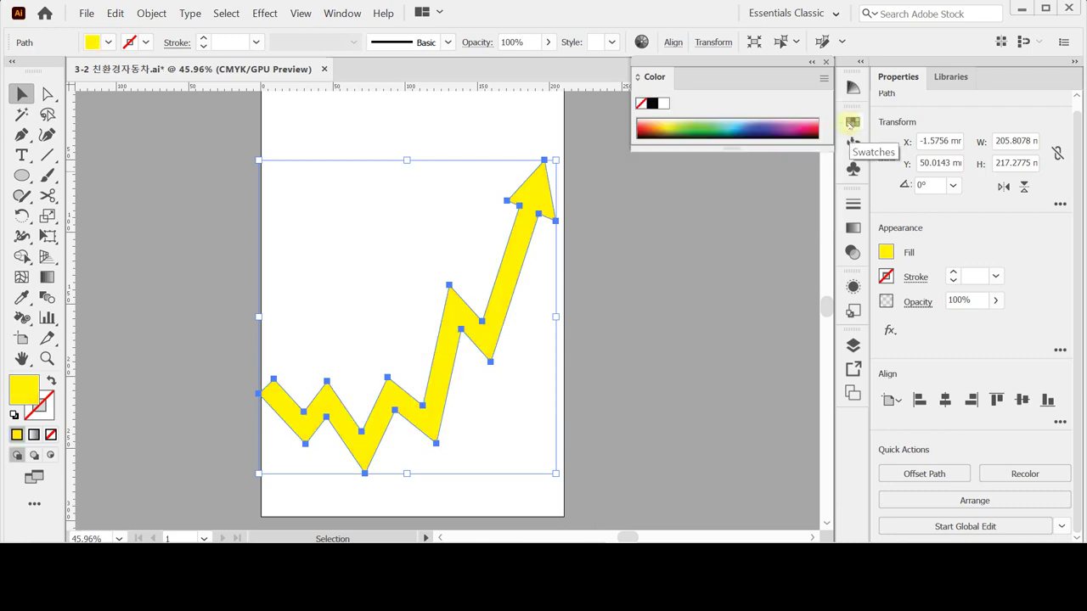
{"action": "key", "text": "ctrl+s"}
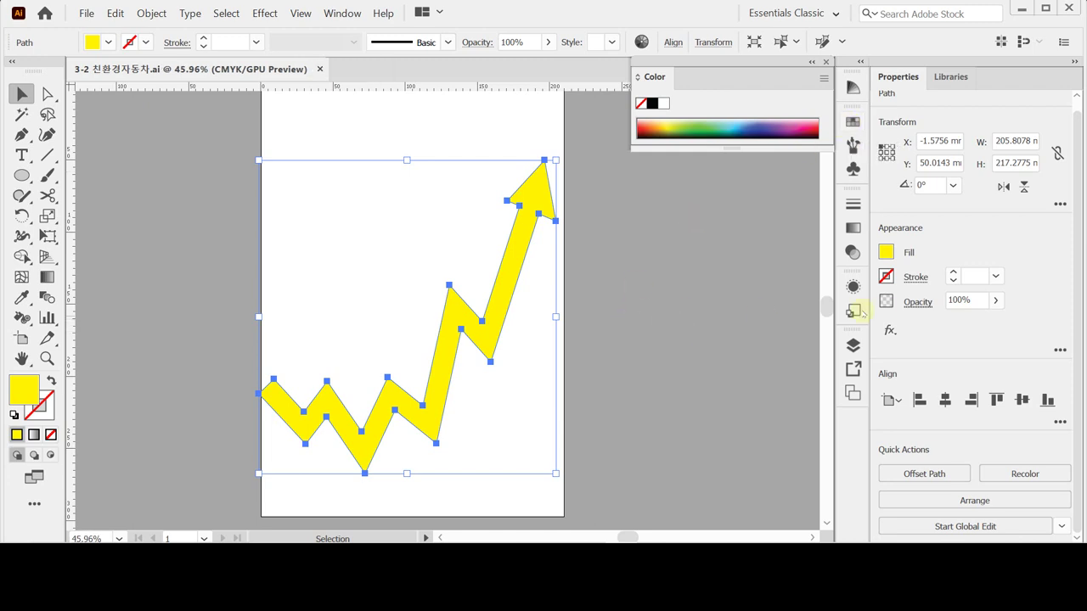
{"action": "left_click", "coordinate": [890, 331]}
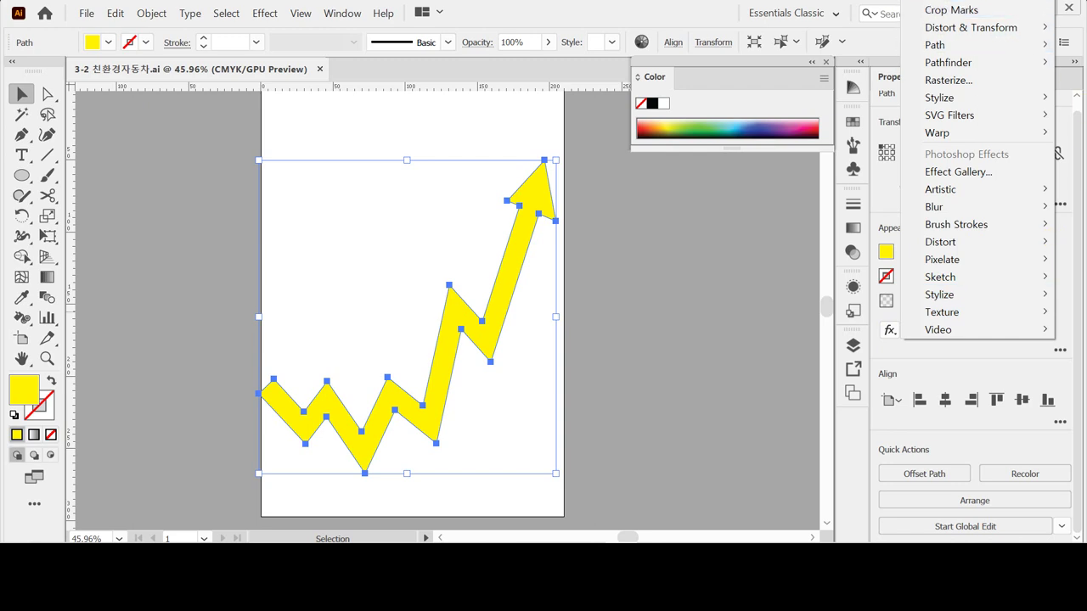
{"action": "mouse_move", "coordinate": [976, 3]}
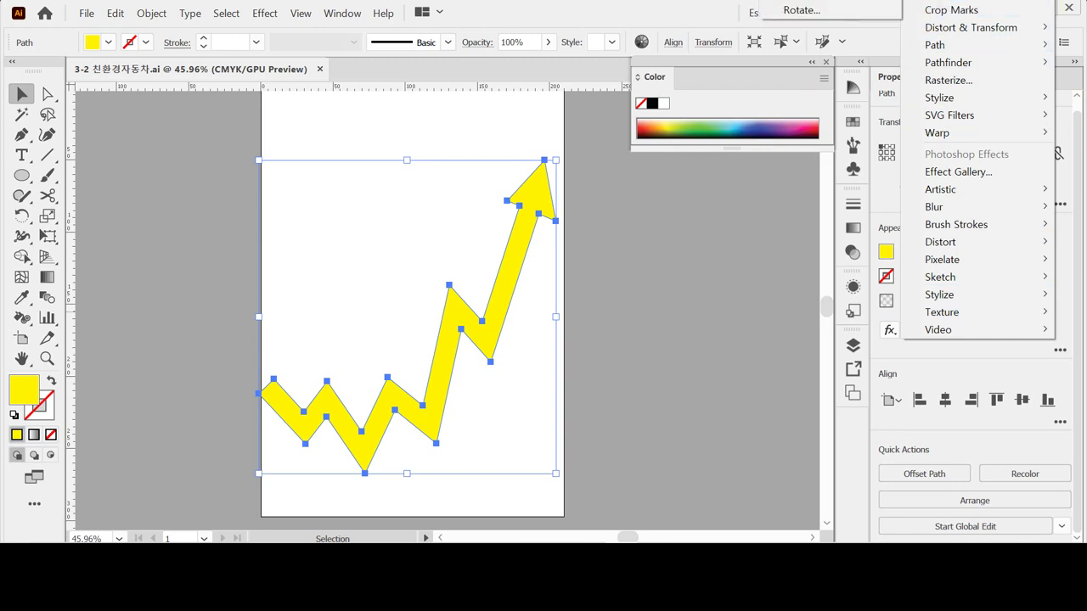
{"action": "left_click", "coordinate": [801, 1]}
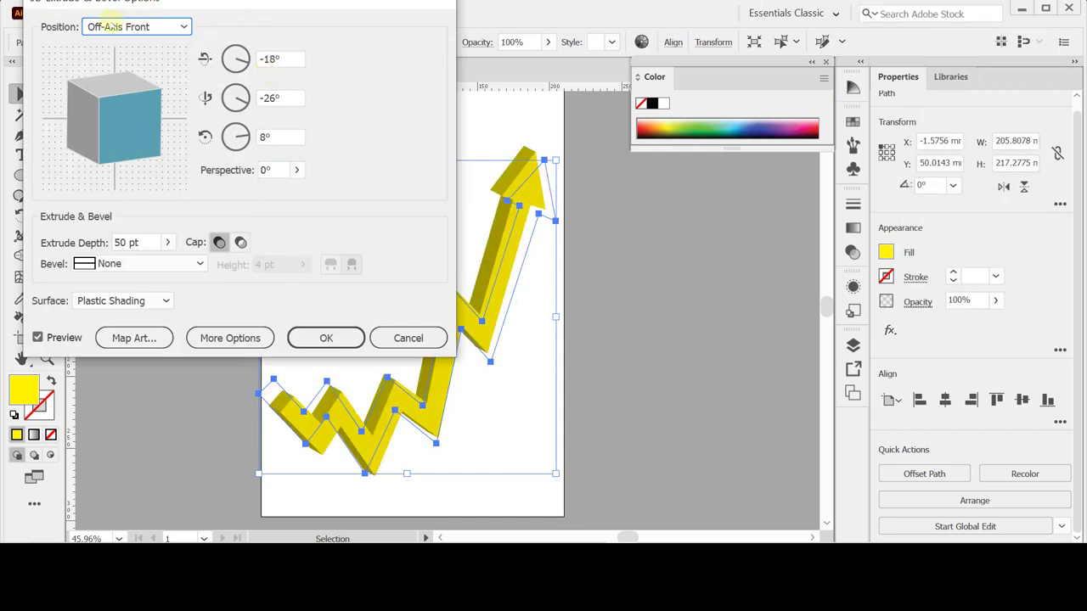
{"action": "key", "text": "Escape"}
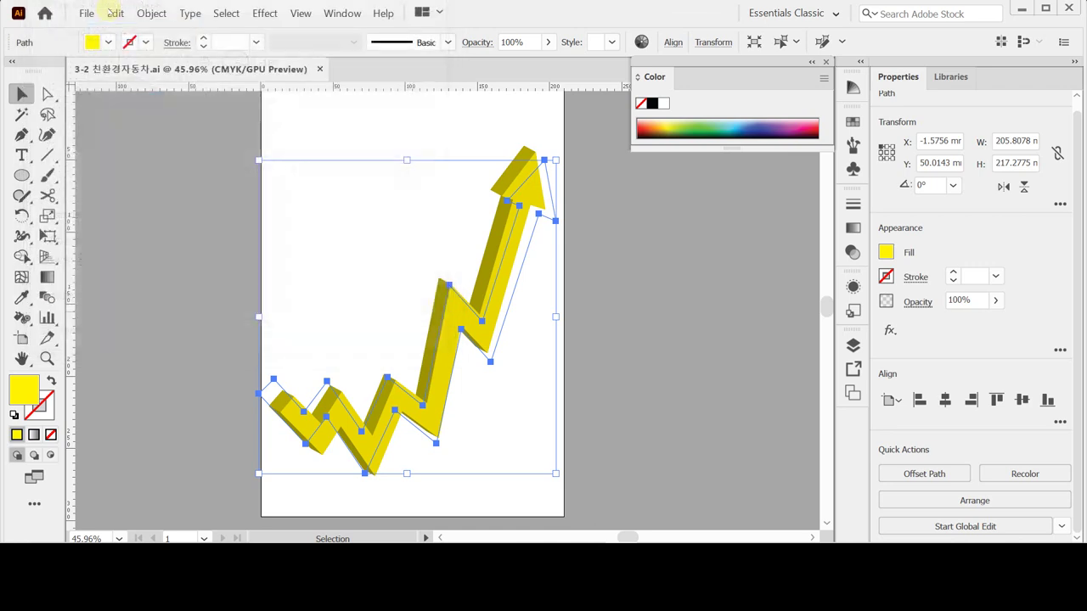
- Open the 3D Extrude & Bevel effect options for the yellow arrow
{"action": "left_click", "coordinate": [264, 13]}
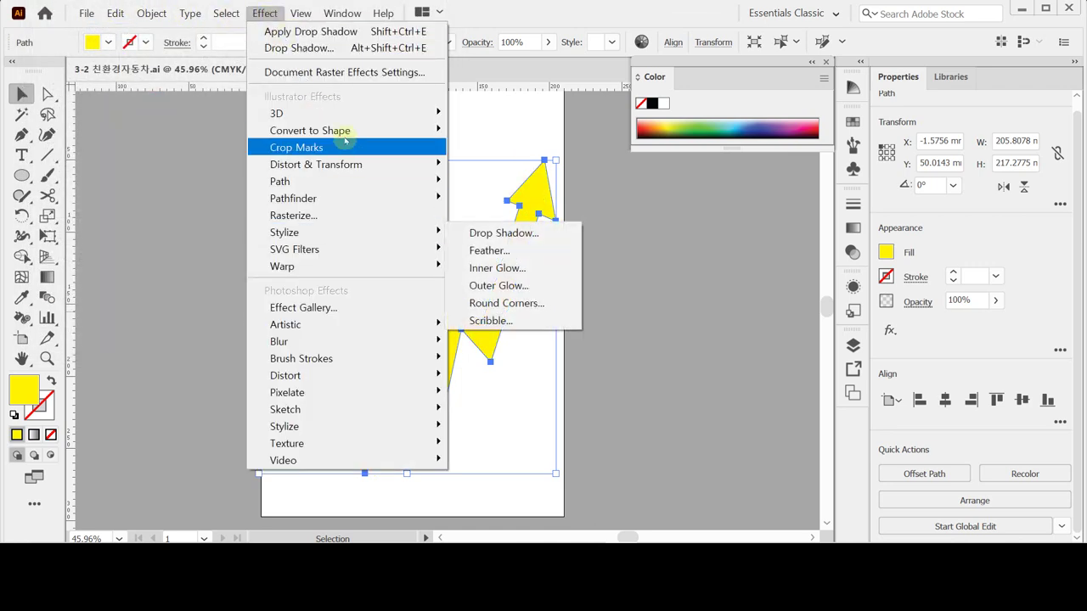
{"action": "mouse_move", "coordinate": [344, 114]}
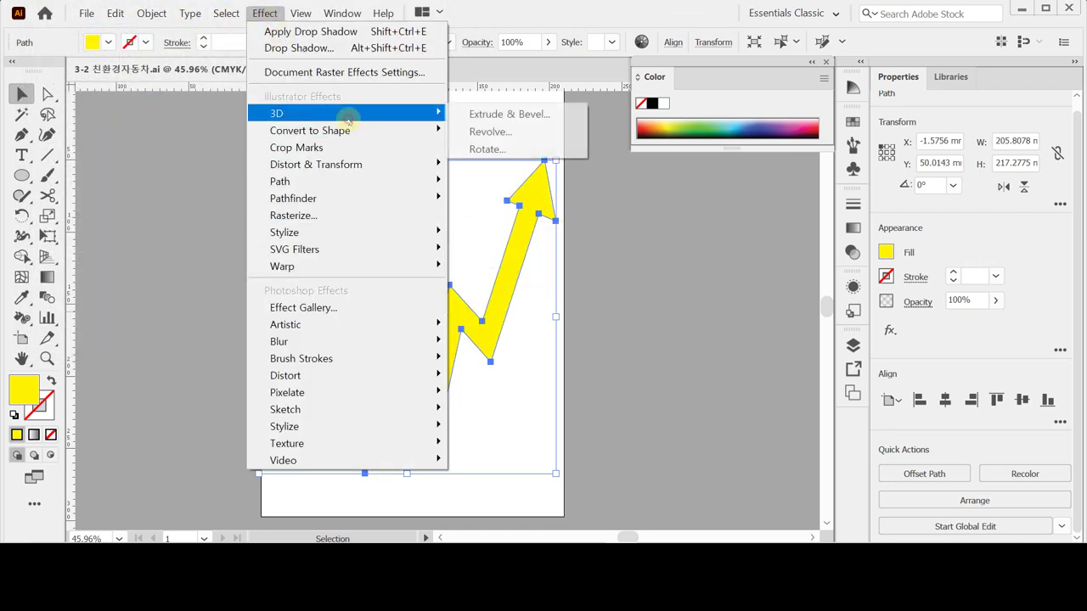
{"action": "left_click", "coordinate": [490, 118]}
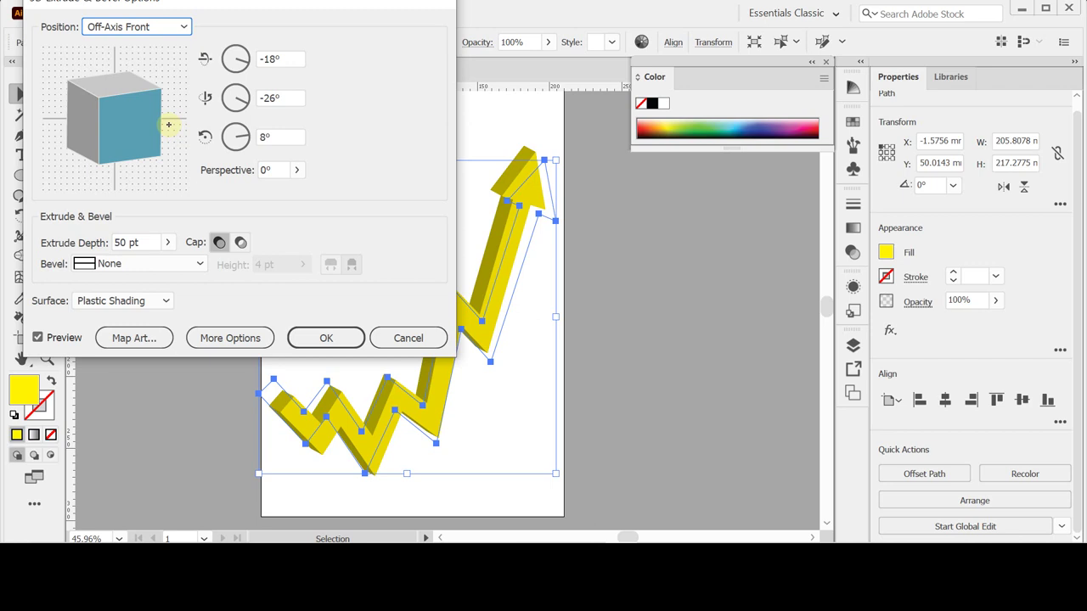
- Try several custom 3D rotations of the arrow by turning the preview cube freehand
{"action": "left_click_drag", "start_coordinate": [125, 109], "coordinate": [145, 139]}
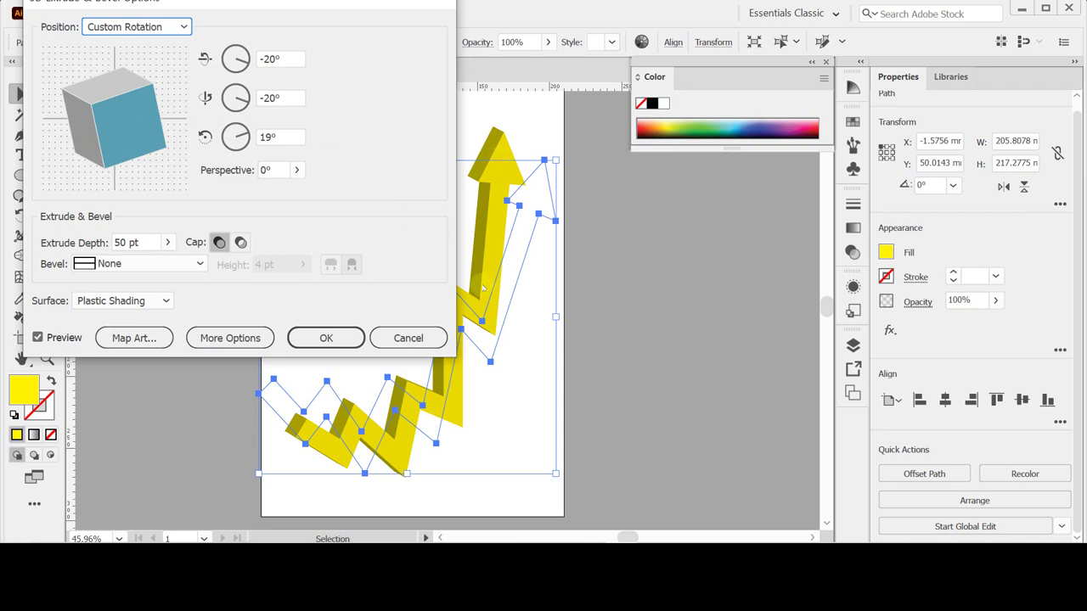
{"action": "left_click_drag", "start_coordinate": [140, 134], "coordinate": [139, 83]}
{"action": "mouse_move", "coordinate": [100, 115]}
{"action": "left_mouse_down"}
{"action": "mouse_move", "coordinate": [138, 113]}
{"action": "mouse_move", "coordinate": [106, 140]}
{"action": "mouse_move", "coordinate": [80, 121]}
{"action": "mouse_move", "coordinate": [136, 136]}
{"action": "left_mouse_up"}
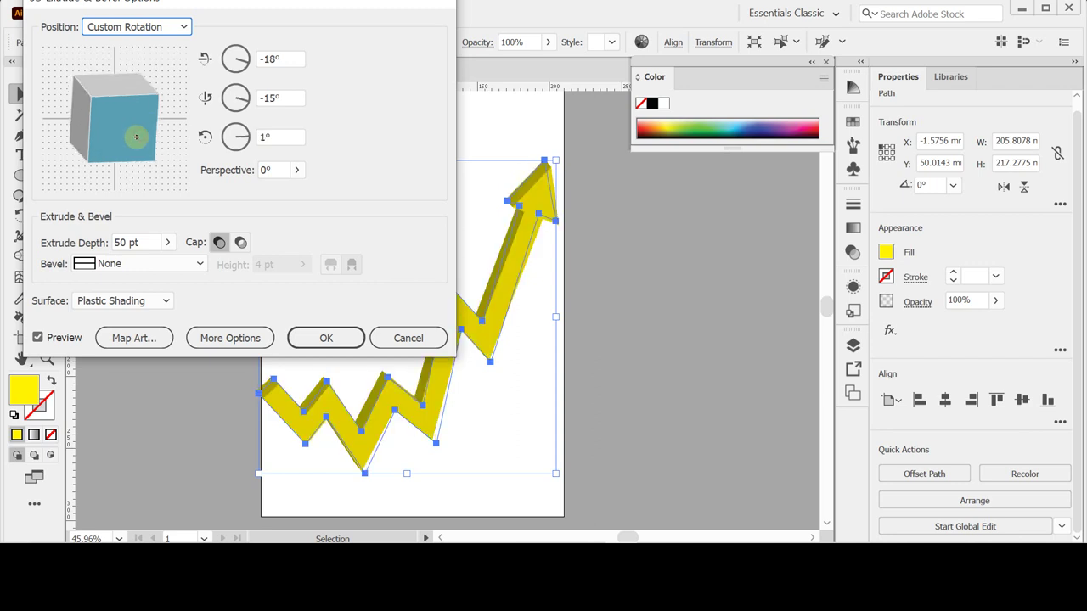
{"action": "left_click_drag", "start_coordinate": [141, 127], "coordinate": [145, 126]}
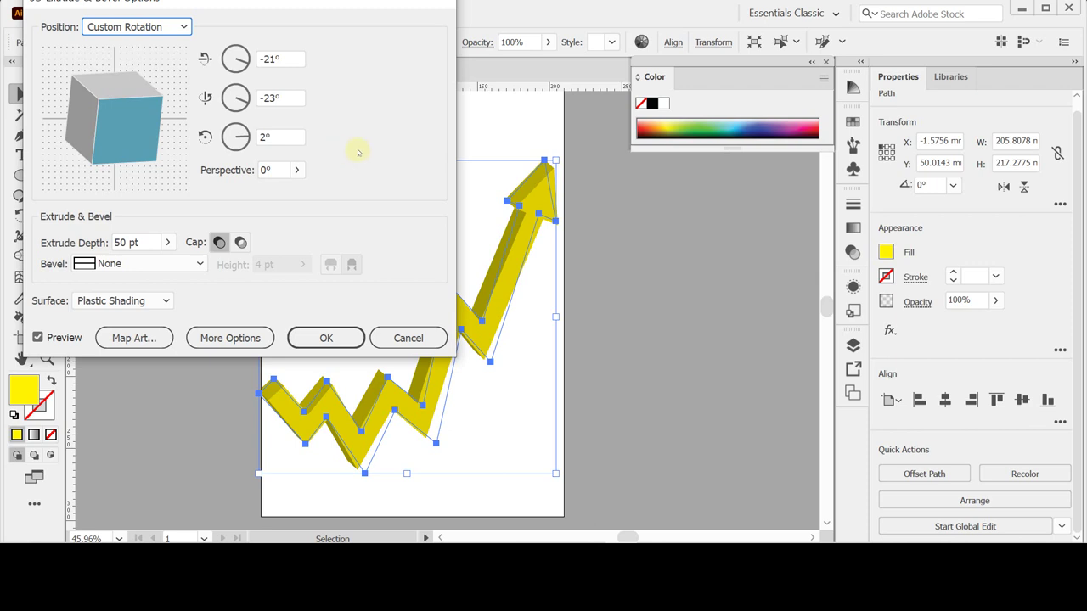
- Set the arrow's 3D rotation to -18° around X, -26° around Y and 8° around Z
{"action": "left_click", "coordinate": [284, 58]}
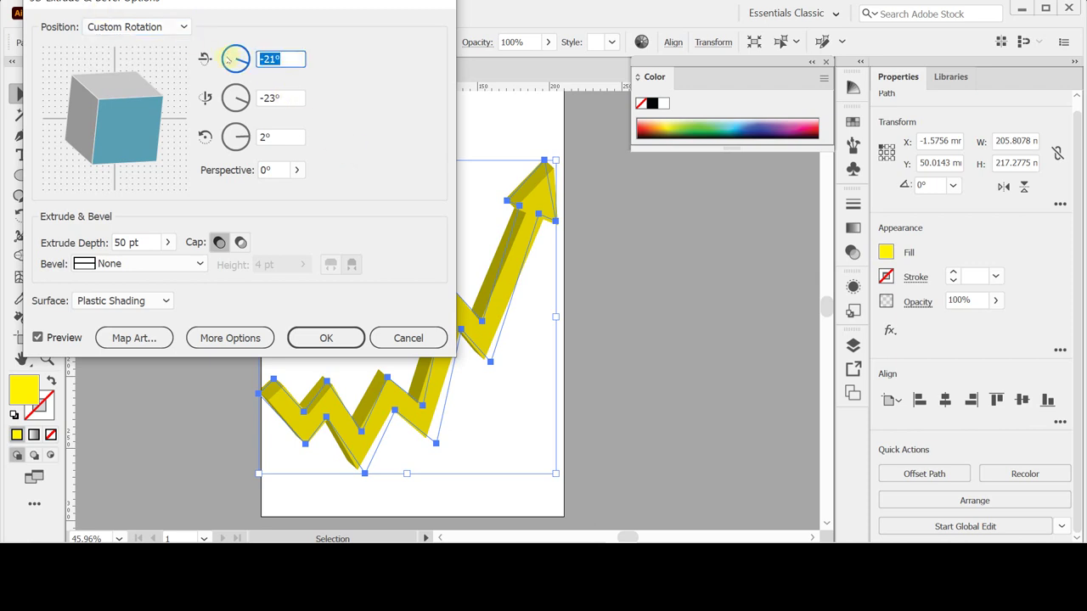
{"action": "type", "text": "-"}
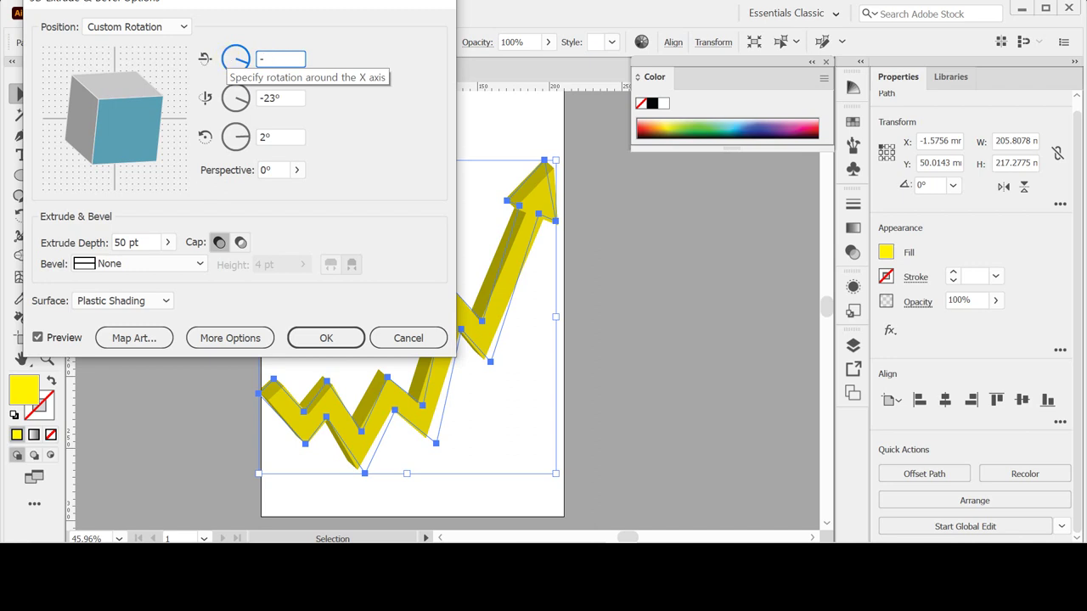
{"action": "type", "text": "18"}
{"action": "key", "text": "Tab"}
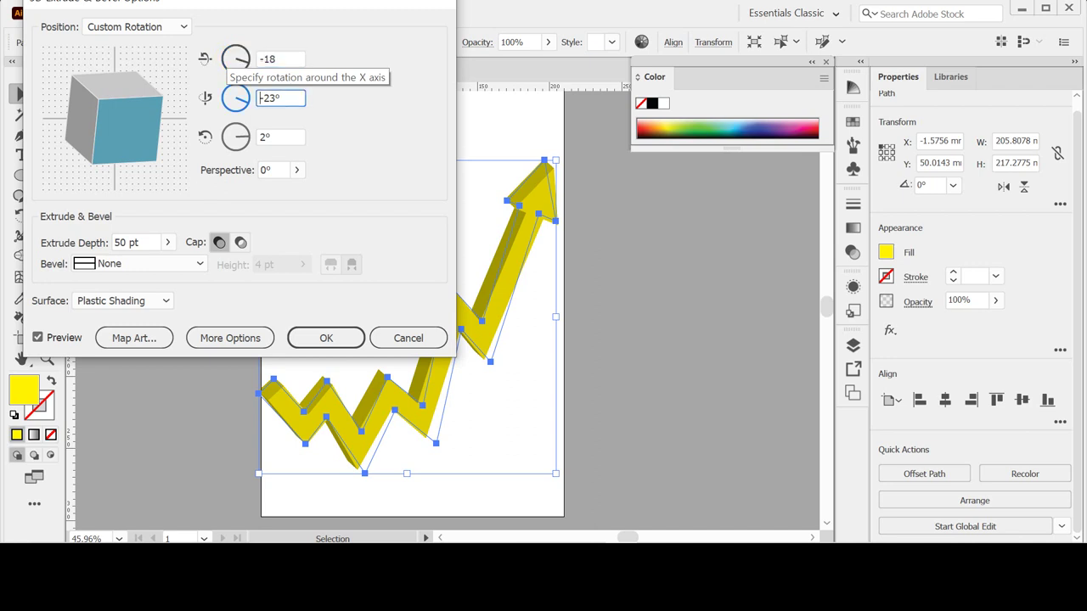
{"action": "type", "text": "-26"}
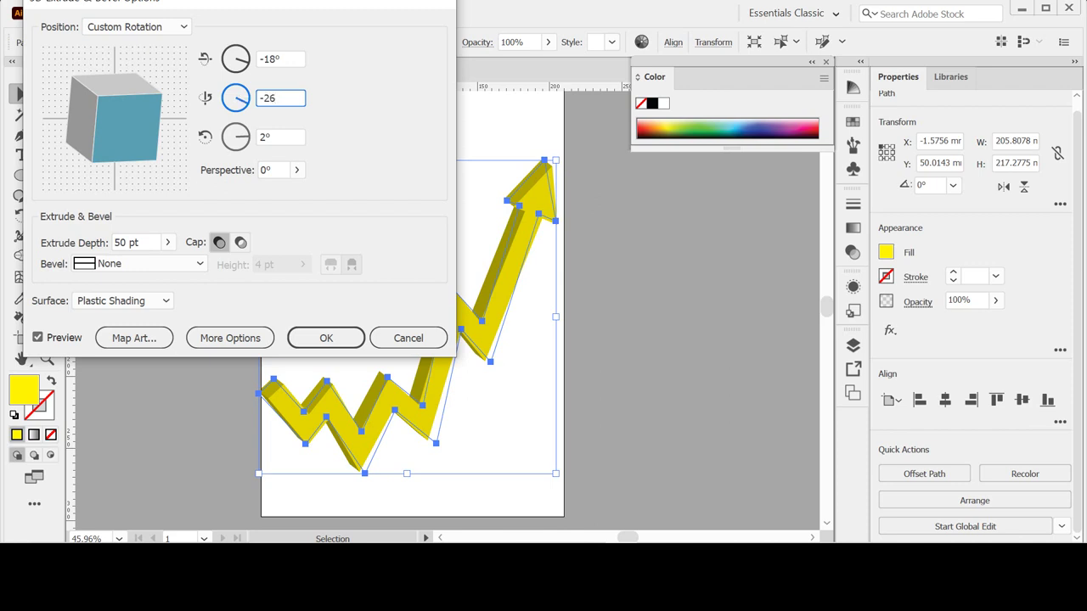
{"action": "key", "text": "Tab"}
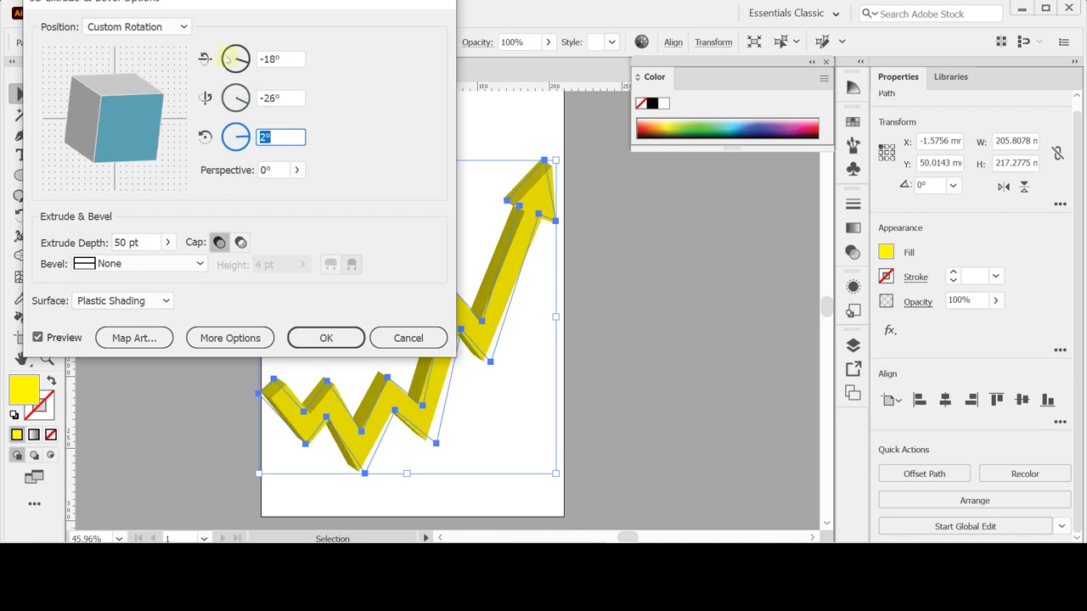
{"action": "type", "text": "8"}
{"action": "key", "text": "Tab"}
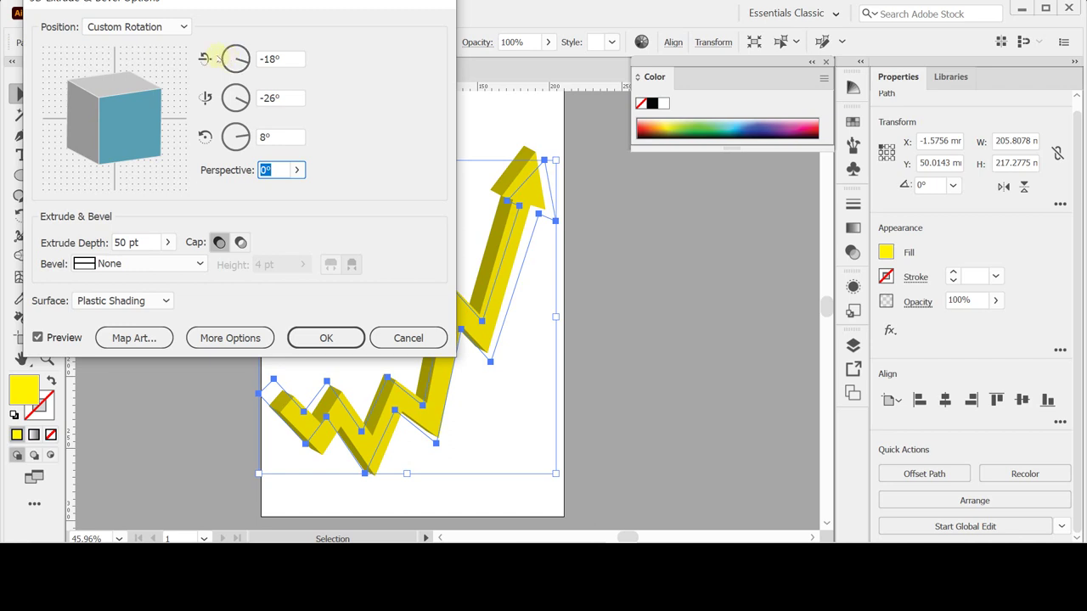
- Apply the 3D Extrude & Bevel effect with 0° perspective and 50 pt extrude depth, and save the document
{"action": "left_click", "coordinate": [297, 170]}
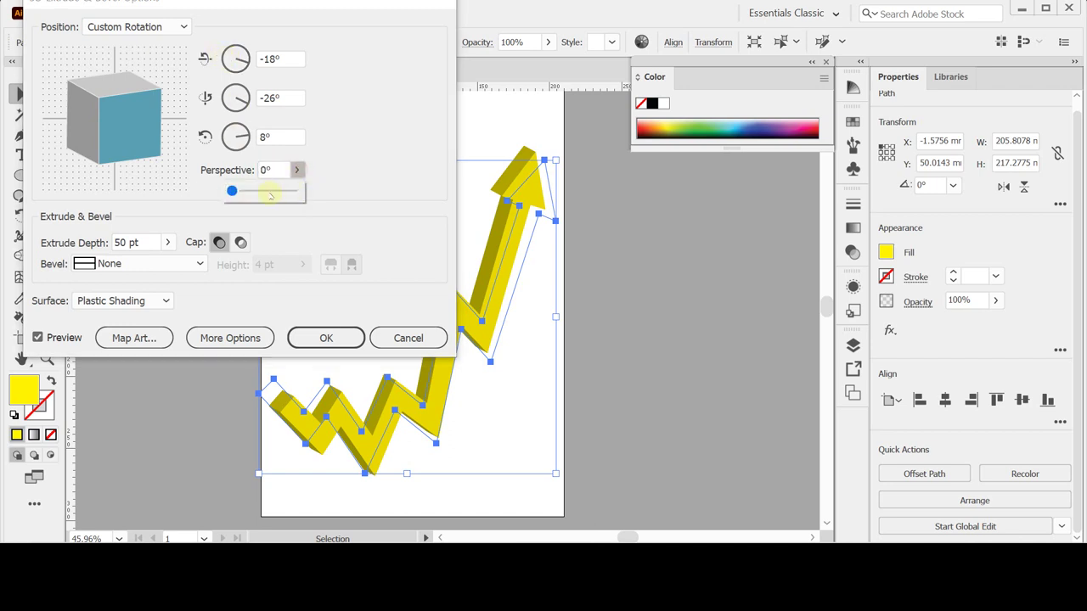
{"action": "mouse_move", "coordinate": [250, 195]}
{"action": "left_mouse_down"}
{"action": "mouse_move", "coordinate": [276, 191]}
{"action": "mouse_move", "coordinate": [230, 190]}
{"action": "left_mouse_up"}
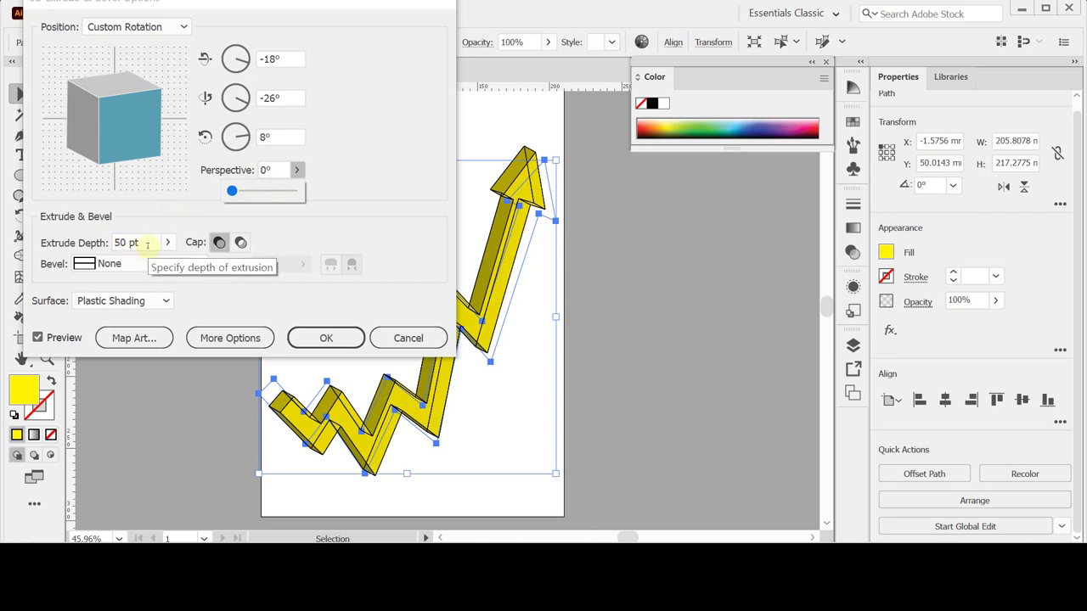
{"action": "left_click", "coordinate": [147, 245]}
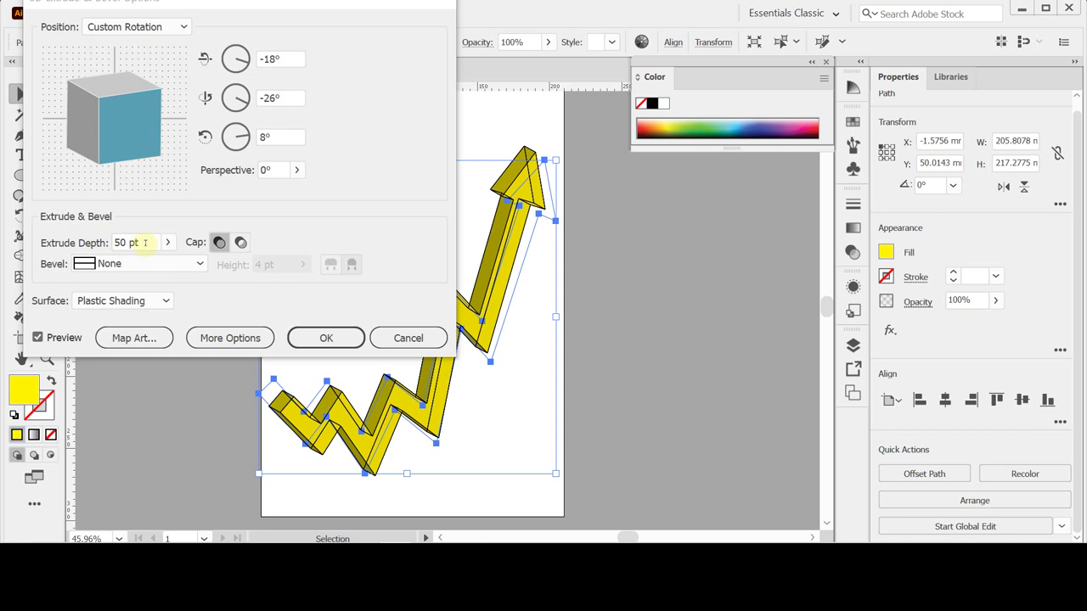
{"action": "left_click", "coordinate": [326, 338]}
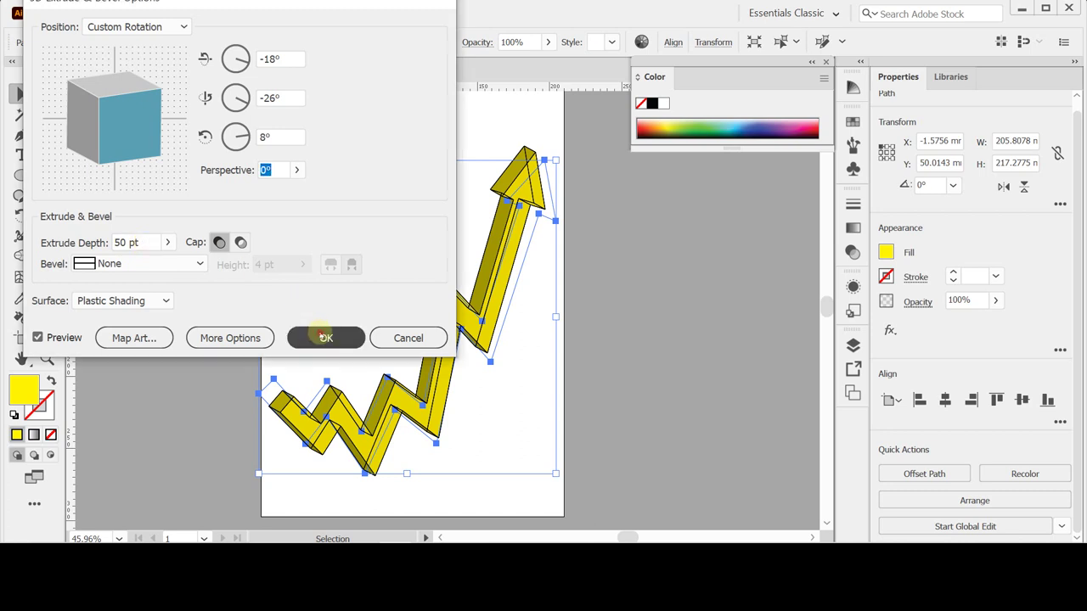
{"action": "key", "text": "a"}
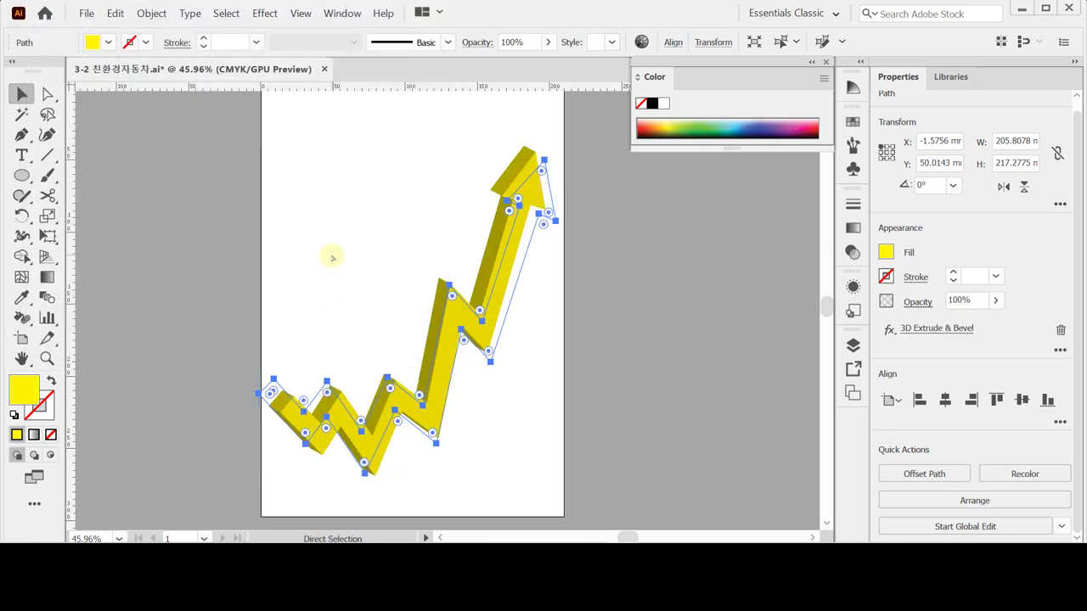
{"action": "key", "text": "ctrl+s"}
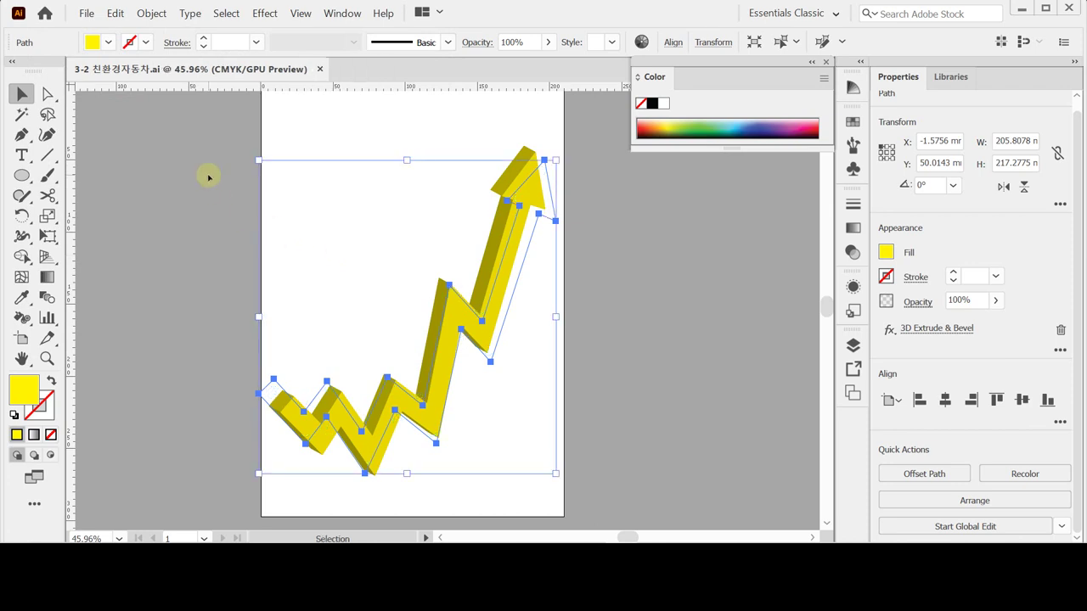
- Check the arrow's underlying path in Outline view and review its 3D Extrude & Bevel settings
{"action": "key", "text": "ctrl+y"}
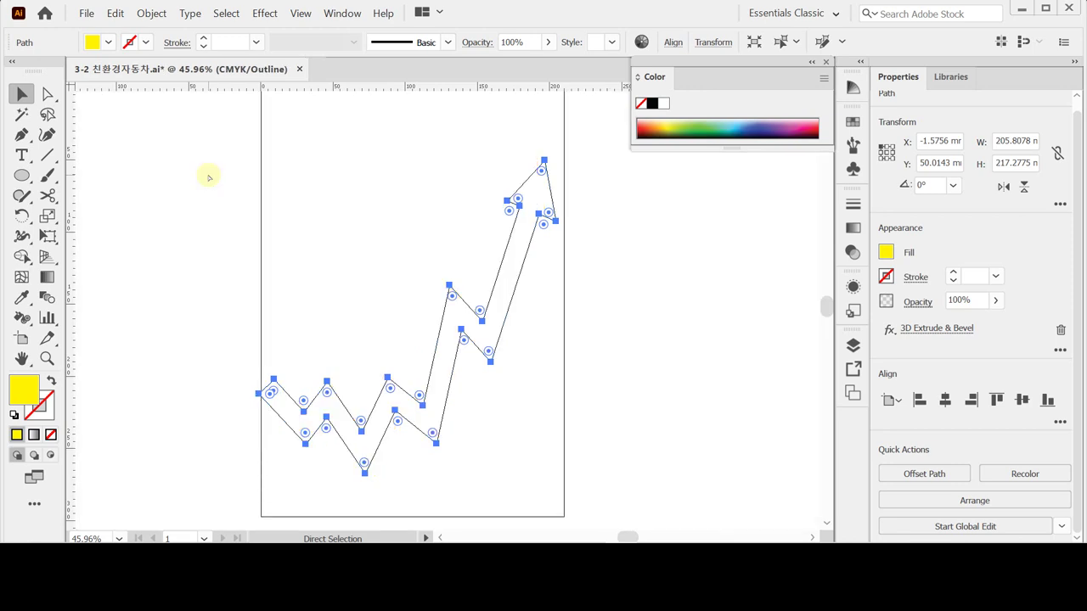
{"action": "key", "text": "ctrl+y"}
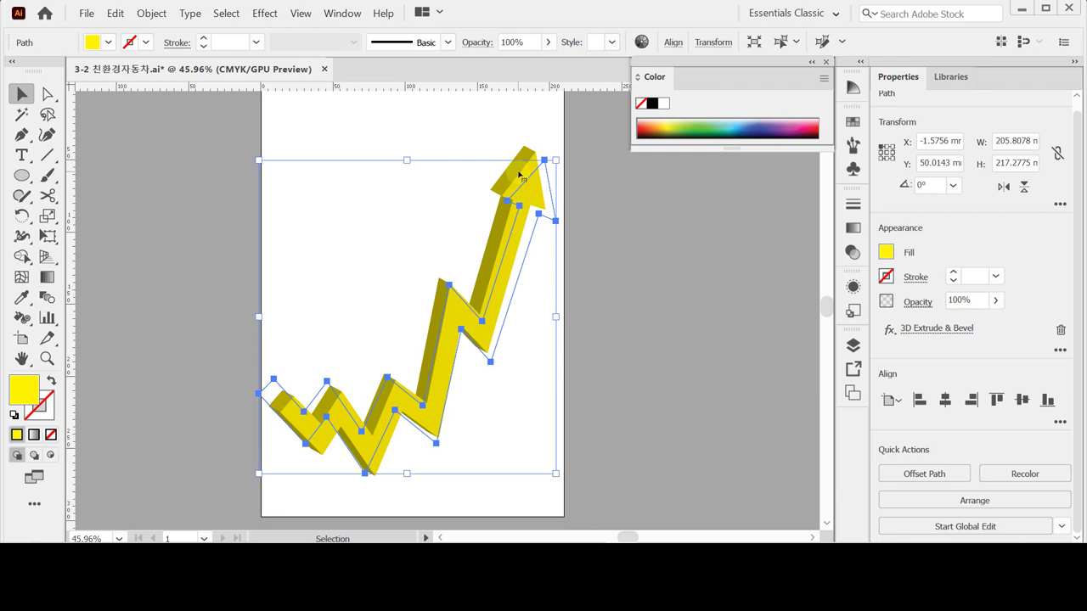
{"action": "left_click", "coordinate": [910, 331]}
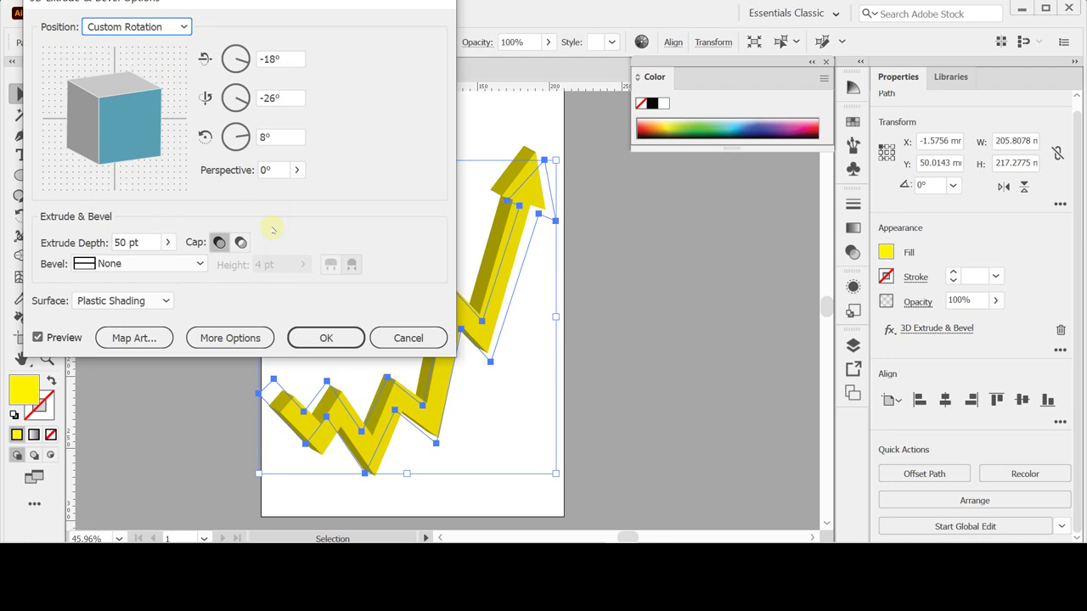
{"action": "key", "text": "Return"}
- Save the document and convert the arrow's 3D effect to editable shapes with Expand Appearance
{"action": "key", "text": "a"}
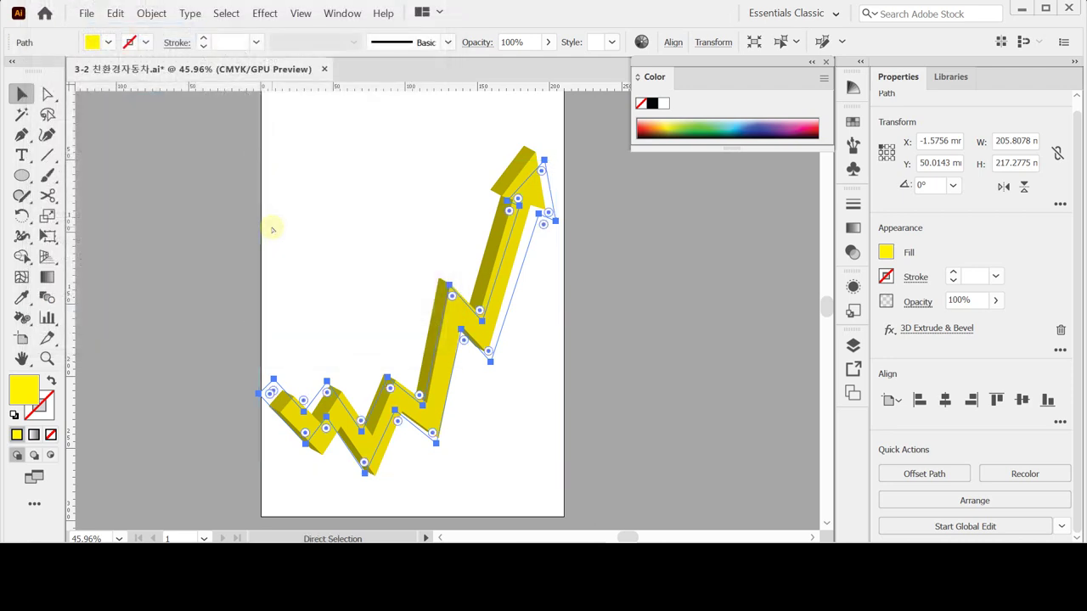
{"action": "key", "text": "v"}
{"action": "key", "text": "ctrl+s"}
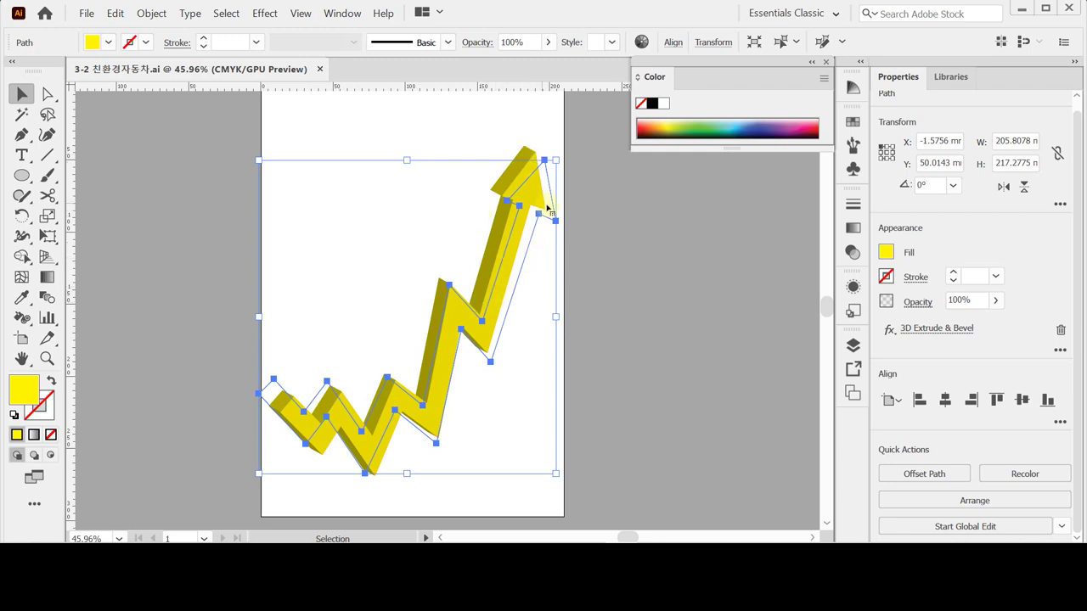
{"action": "left_click", "coordinate": [151, 14]}
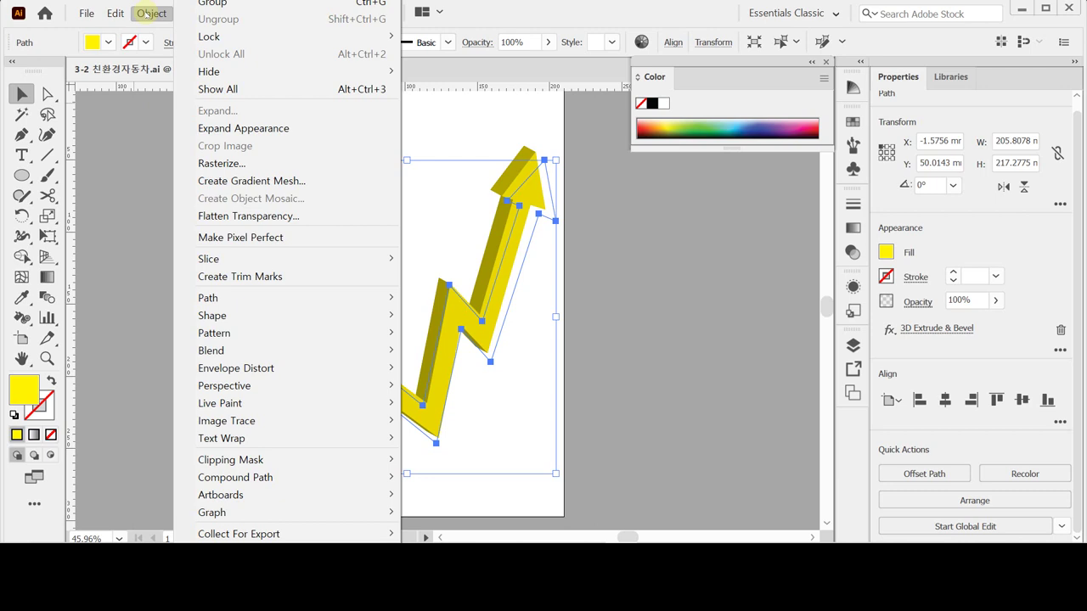
{"action": "left_click", "coordinate": [265, 134]}
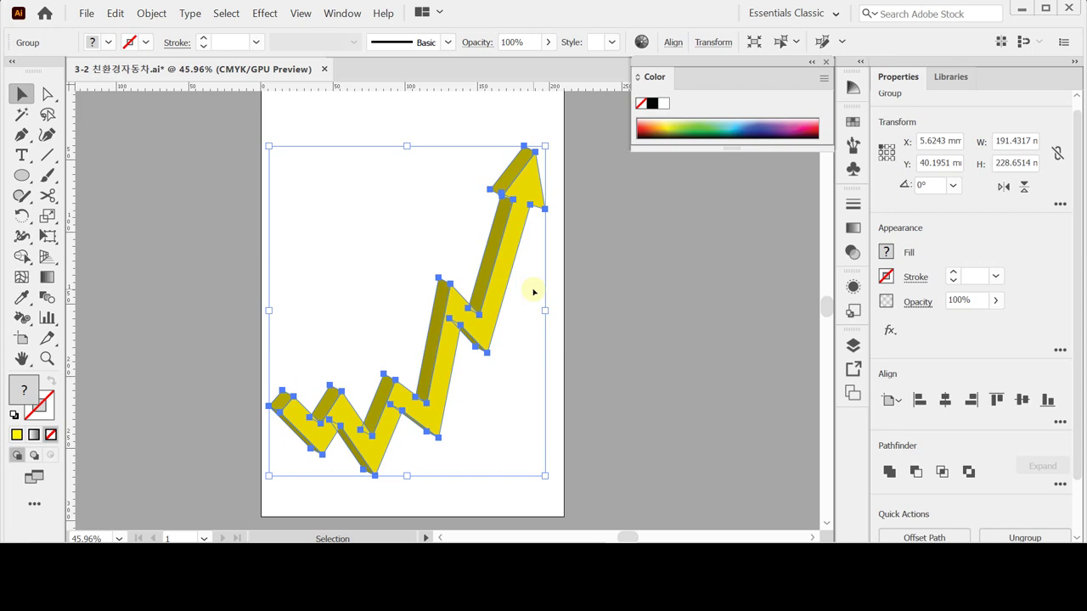
- Isolate the expanded arrow's nested group down to its individual faces and select the front face
{"action": "left_click", "coordinate": [535, 222]}
{"action": "double_click", "coordinate": [512, 254]}
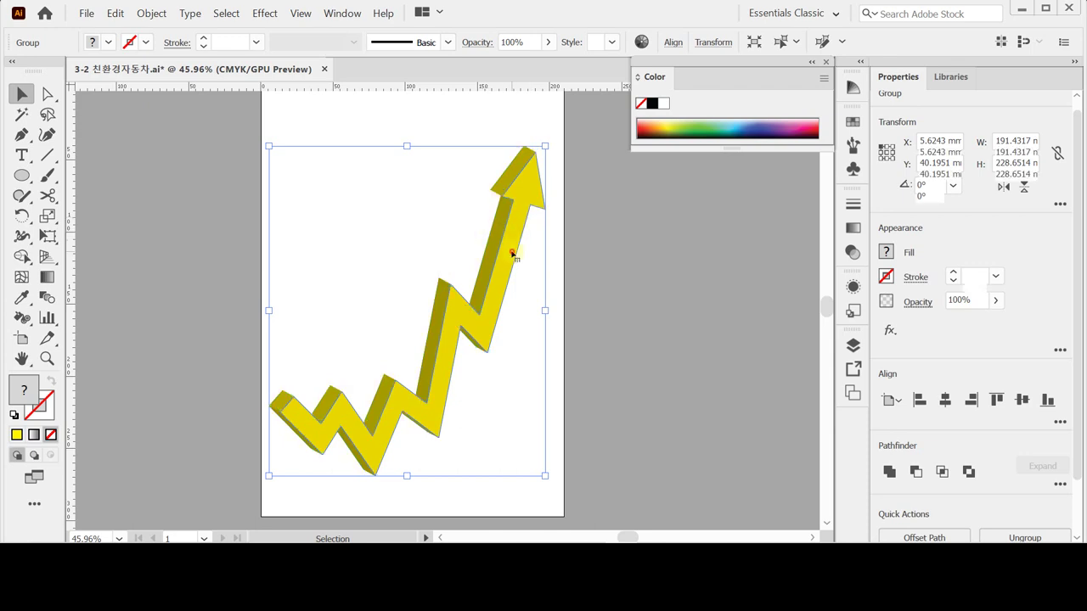
{"action": "left_click", "coordinate": [512, 254]}
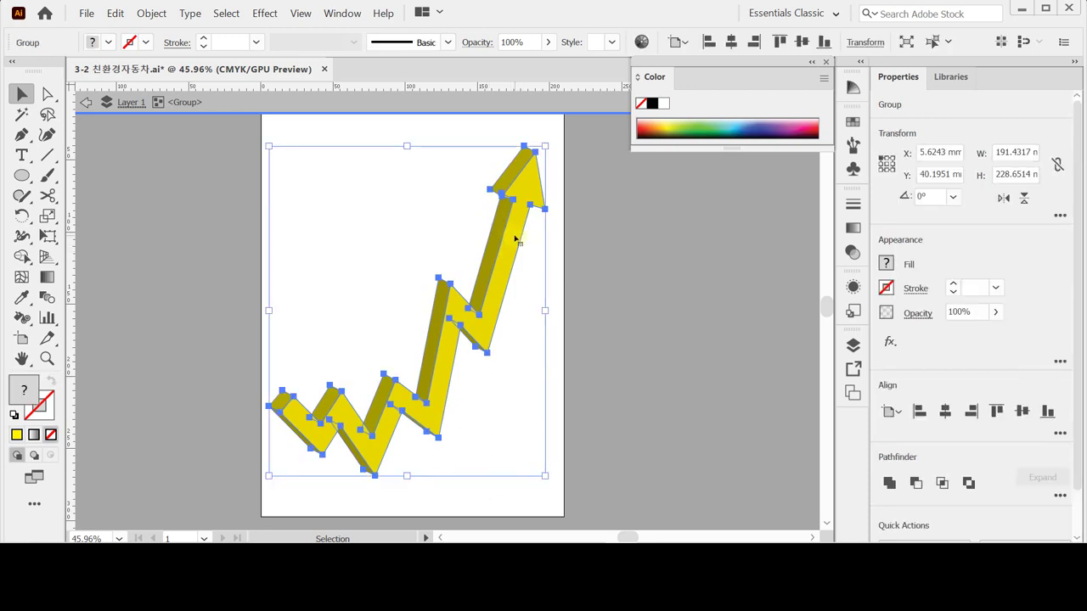
{"action": "double_click", "coordinate": [514, 239]}
{"action": "left_click", "coordinate": [514, 239]}
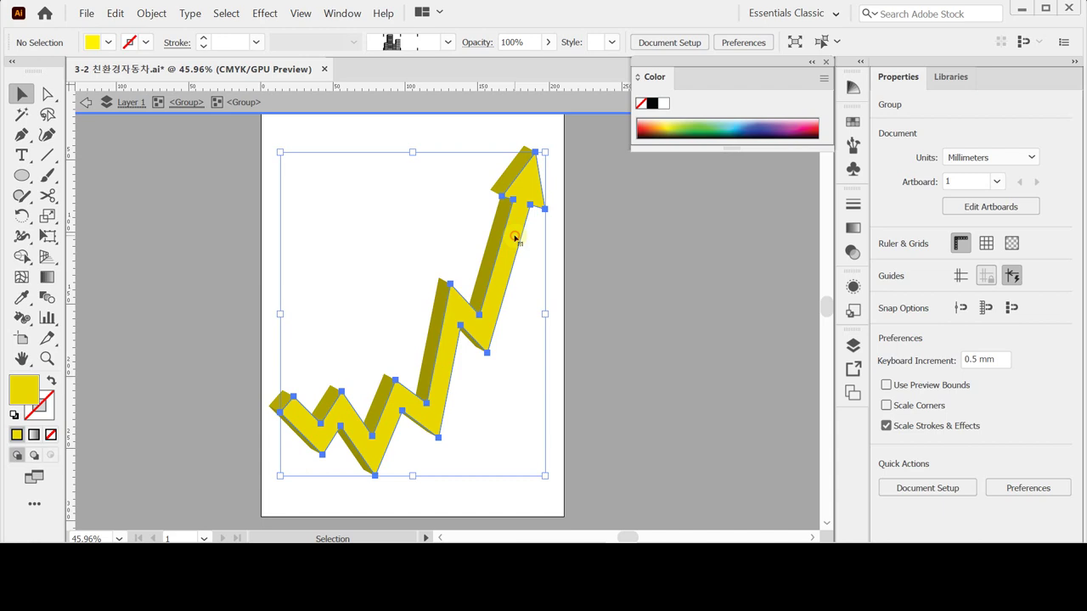
{"action": "left_click", "coordinate": [510, 175]}
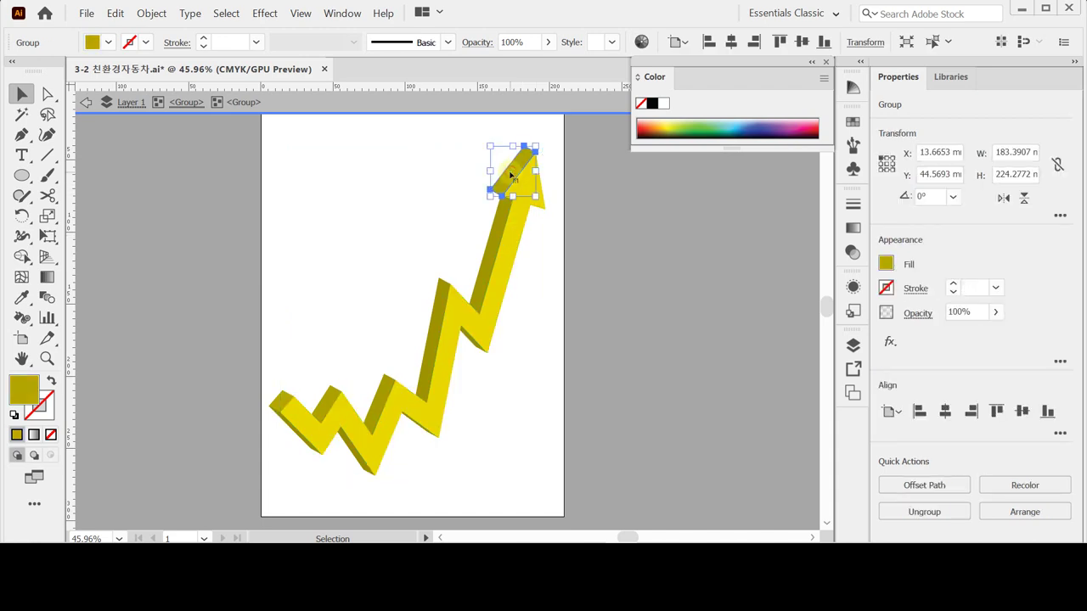
{"action": "left_click", "coordinate": [512, 237]}
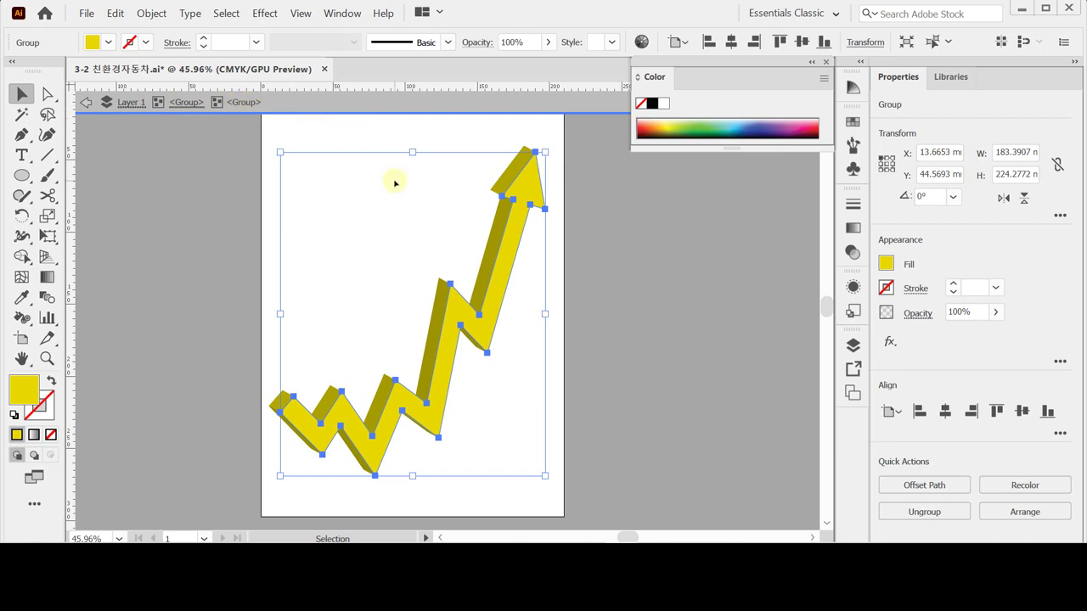
- Fill the arrow's front face with orange, C 0, M 30, Y 80, K 0
{"action": "double_click", "coordinate": [655, 76]}
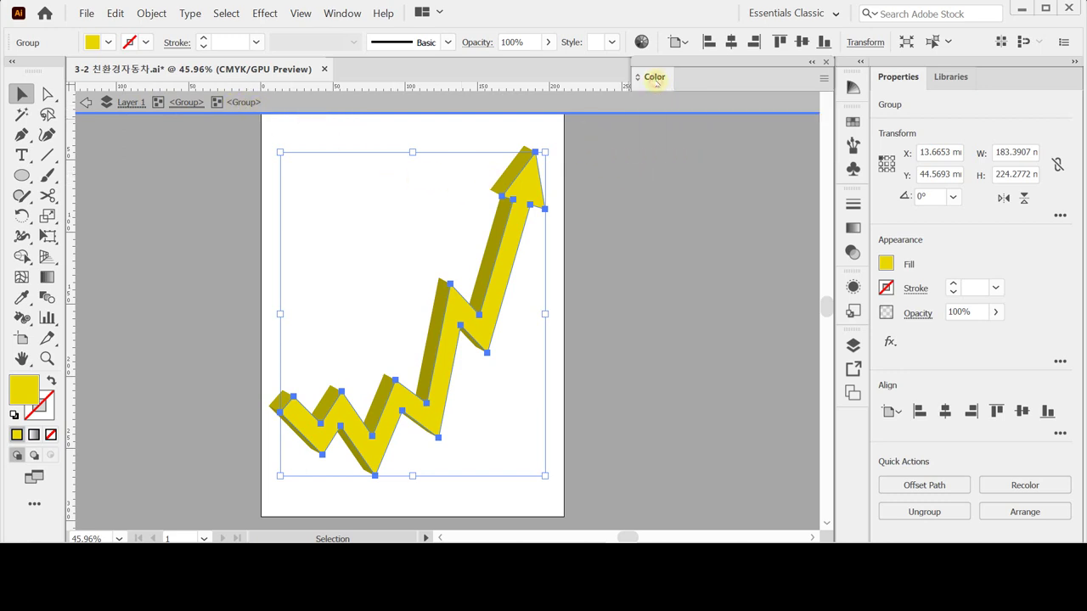
{"action": "double_click", "coordinate": [655, 76]}
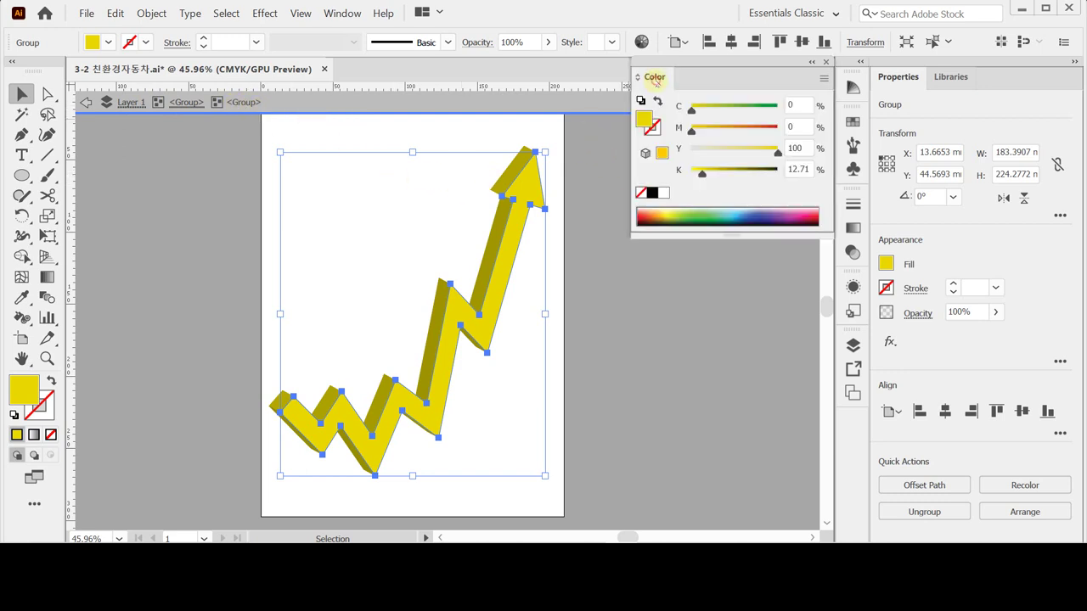
{"action": "left_click", "coordinate": [664, 193]}
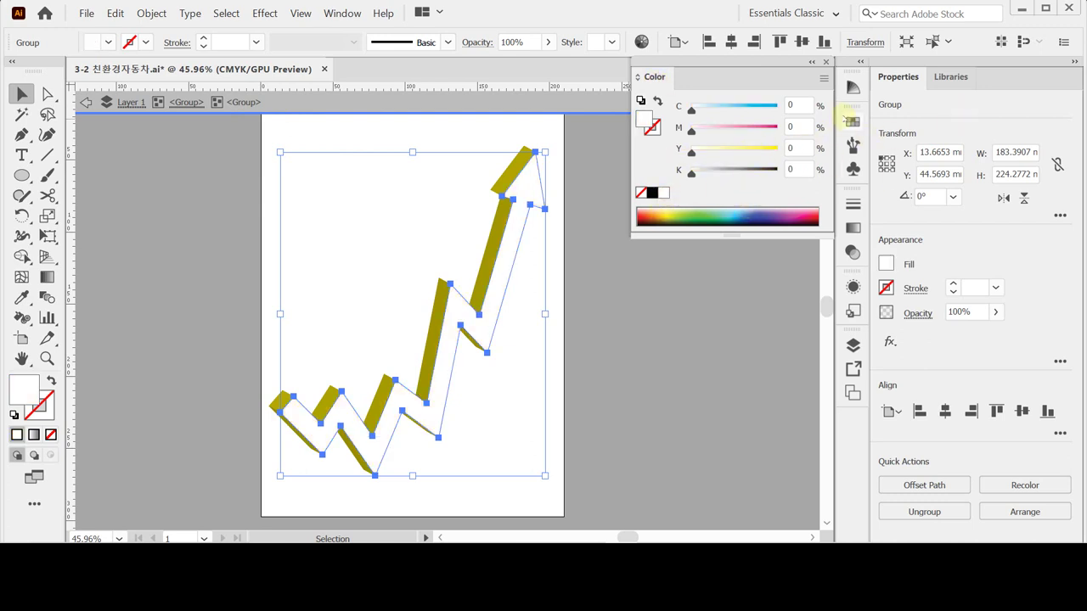
{"action": "left_click", "coordinate": [807, 106]}
{"action": "key", "text": "Tab"}
{"action": "type", "text": "30"}
{"action": "key", "text": "Tab"}
{"action": "key", "text": "Tab"}
{"action": "key", "text": "shift+Tab"}
{"action": "type", "text": "080"}
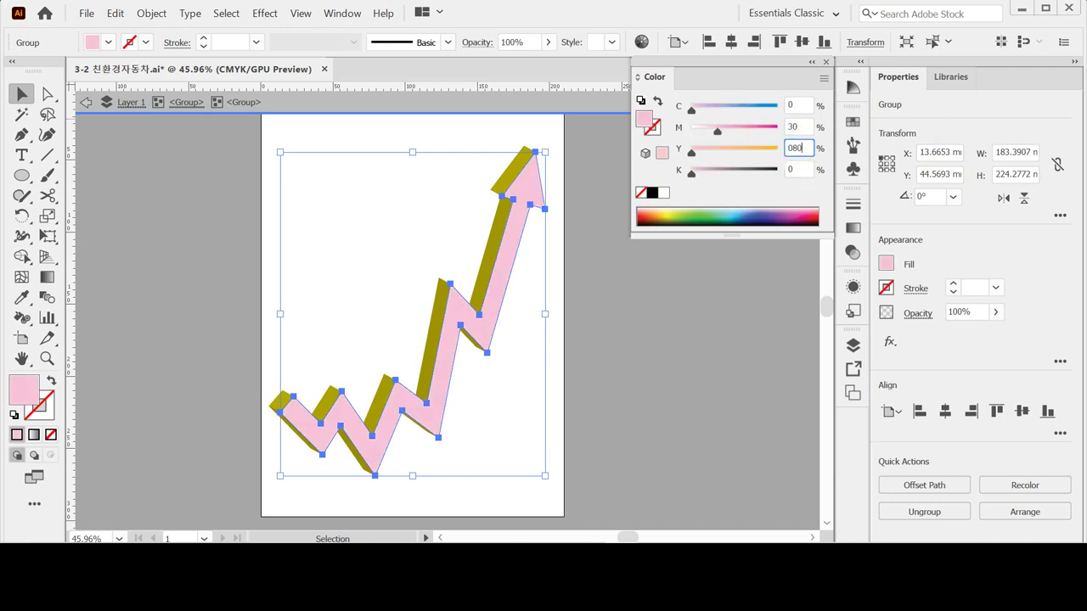
{"action": "key", "text": "Return"}
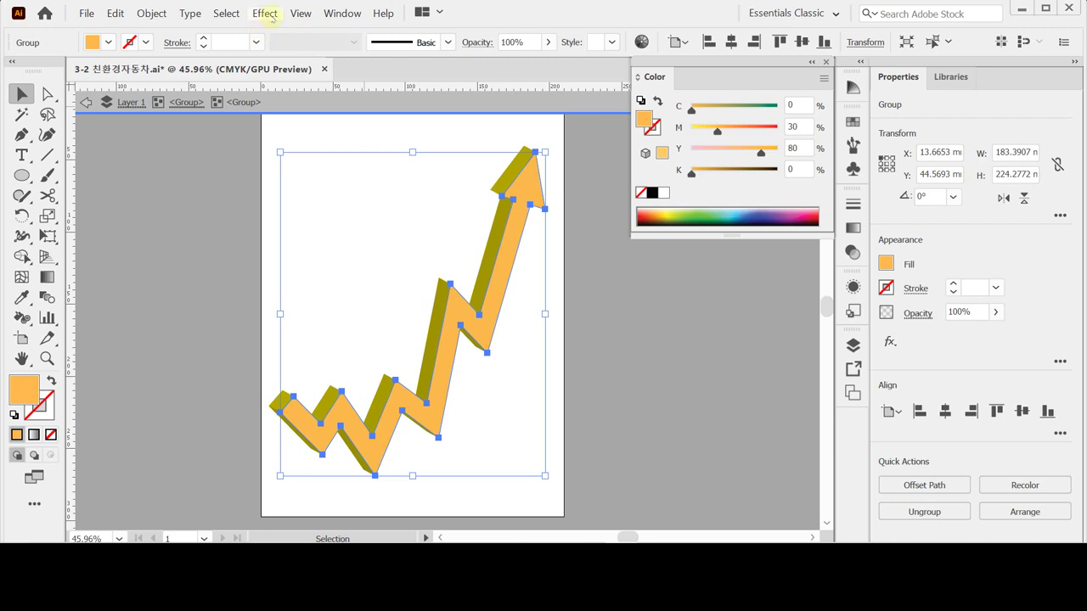
- Invert the selection to the arrow's side faces and apply a linear gradient fill to them
{"action": "left_click", "coordinate": [226, 13]}
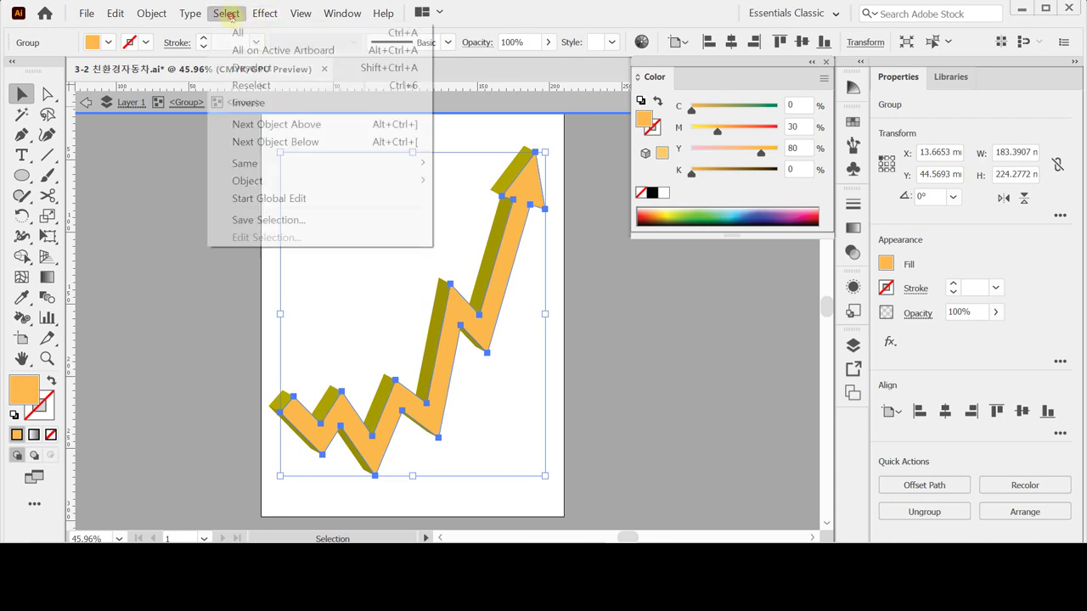
{"action": "left_click", "coordinate": [248, 102]}
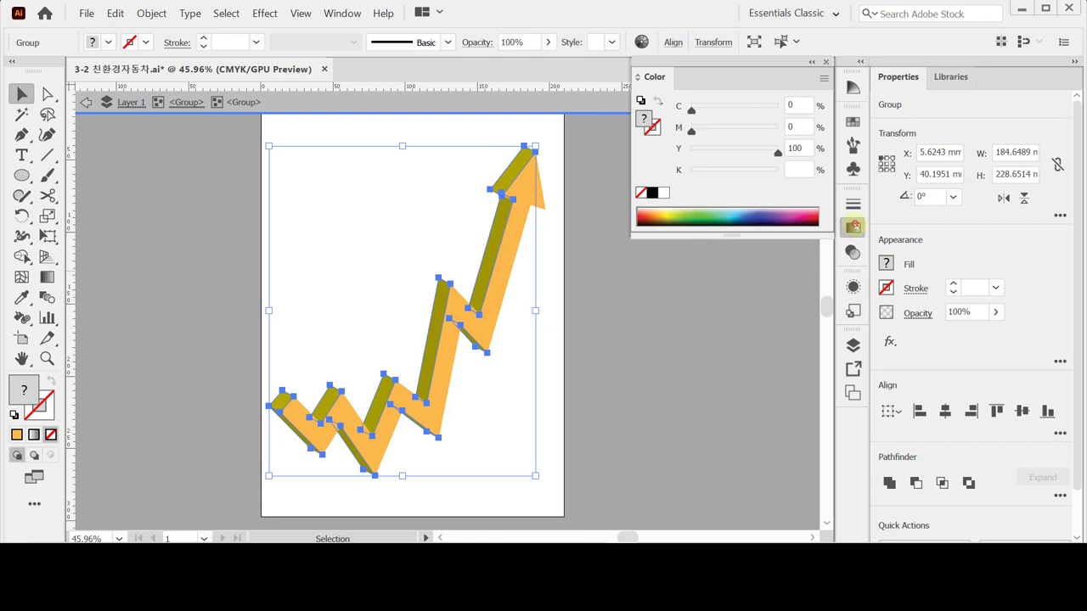
{"action": "left_click", "coordinate": [854, 228]}
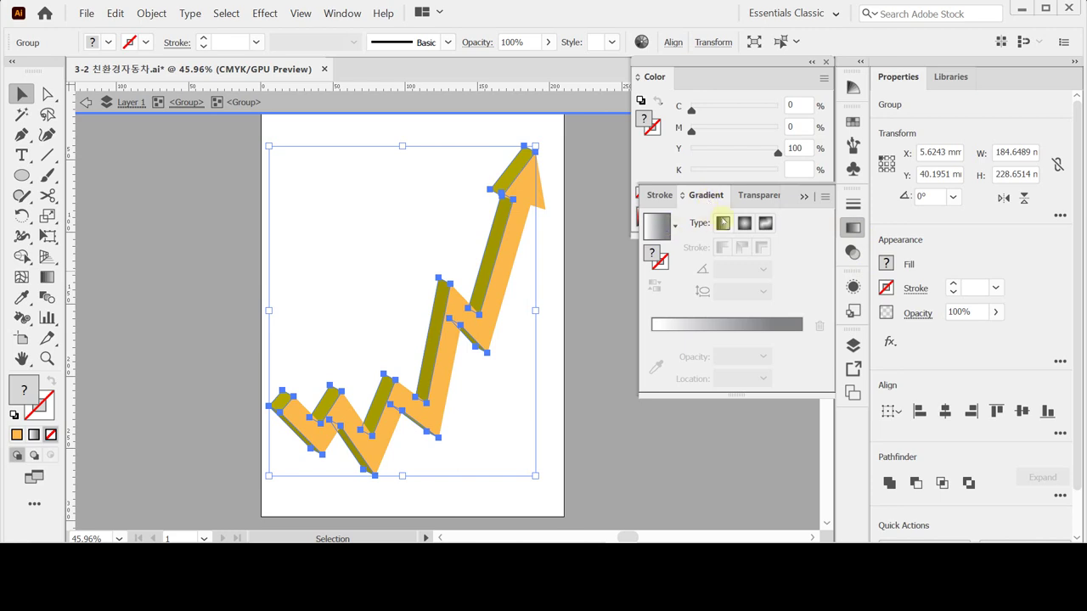
{"action": "left_click", "coordinate": [722, 223]}
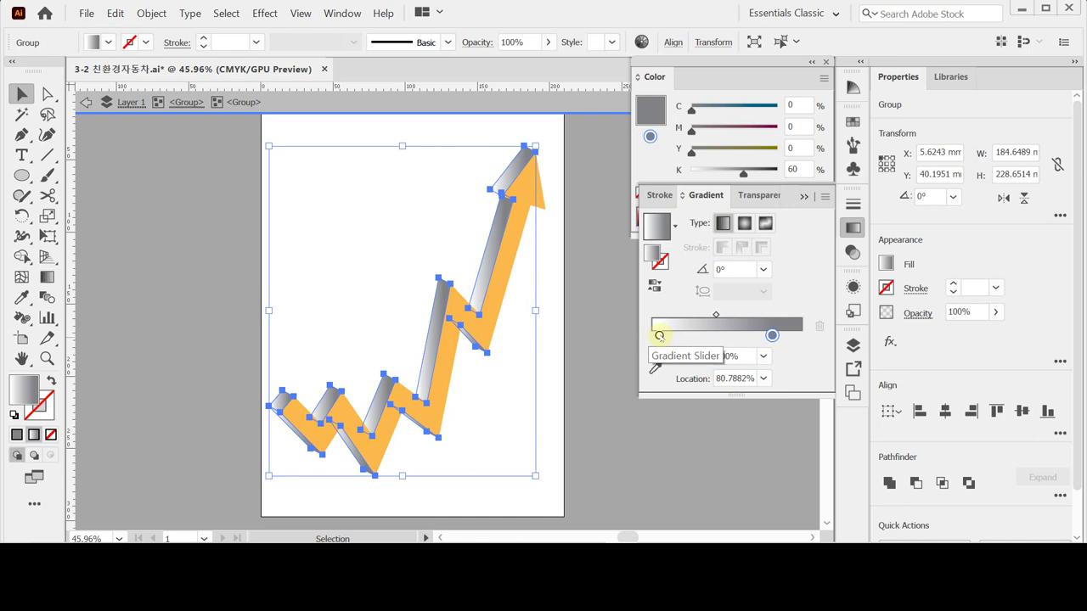
- Set the side-face gradient's starting colour stop to C 0, M 30, Y 80, K 0
{"action": "left_click", "coordinate": [658, 335]}
{"action": "double_click", "coordinate": [659, 335]}
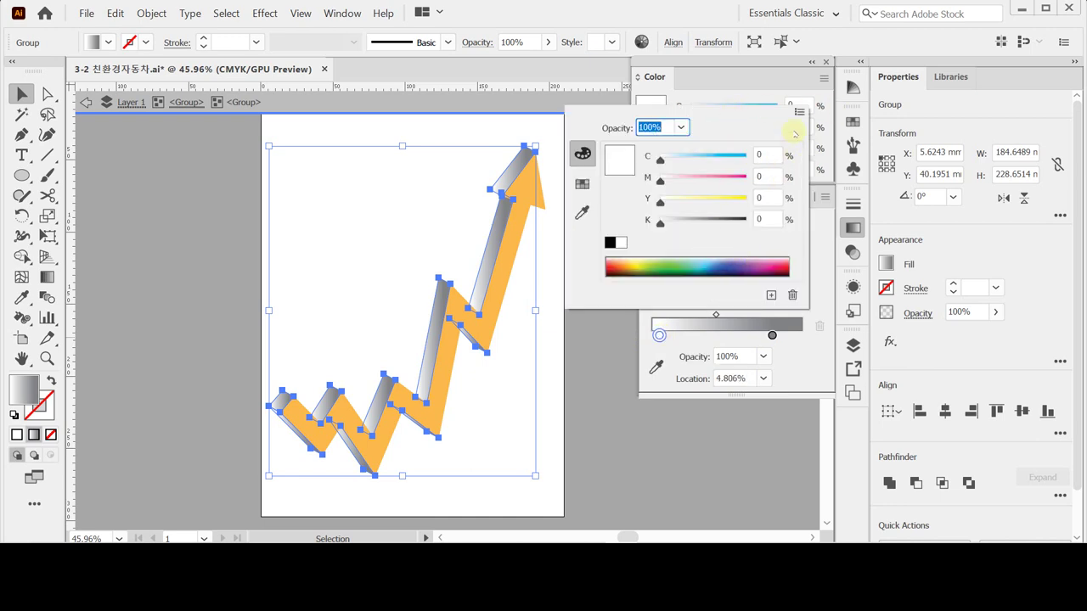
{"action": "left_click", "coordinate": [799, 113]}
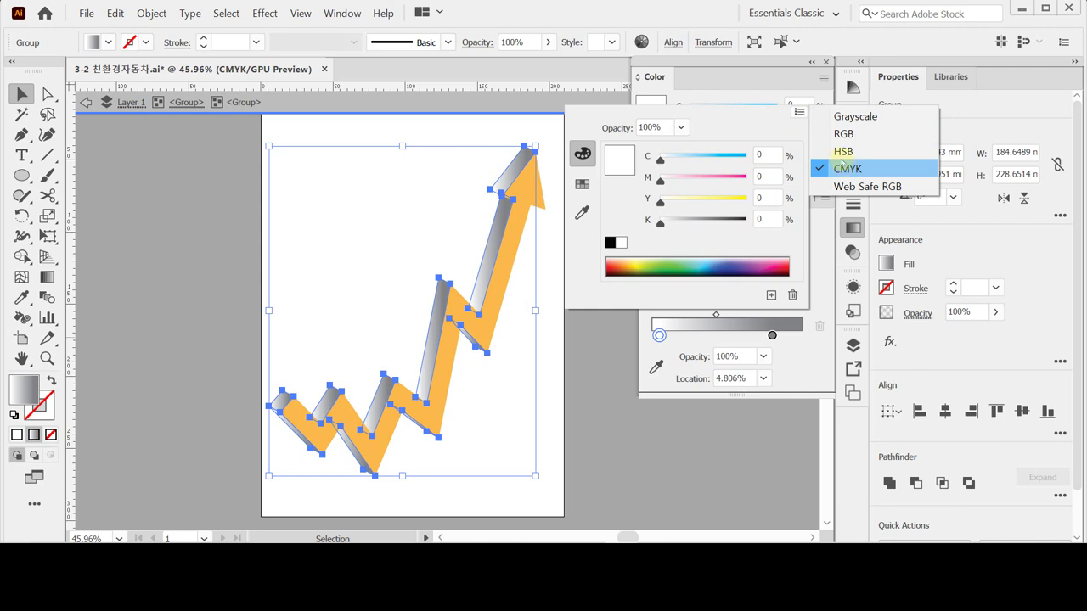
{"action": "left_click", "coordinate": [778, 137]}
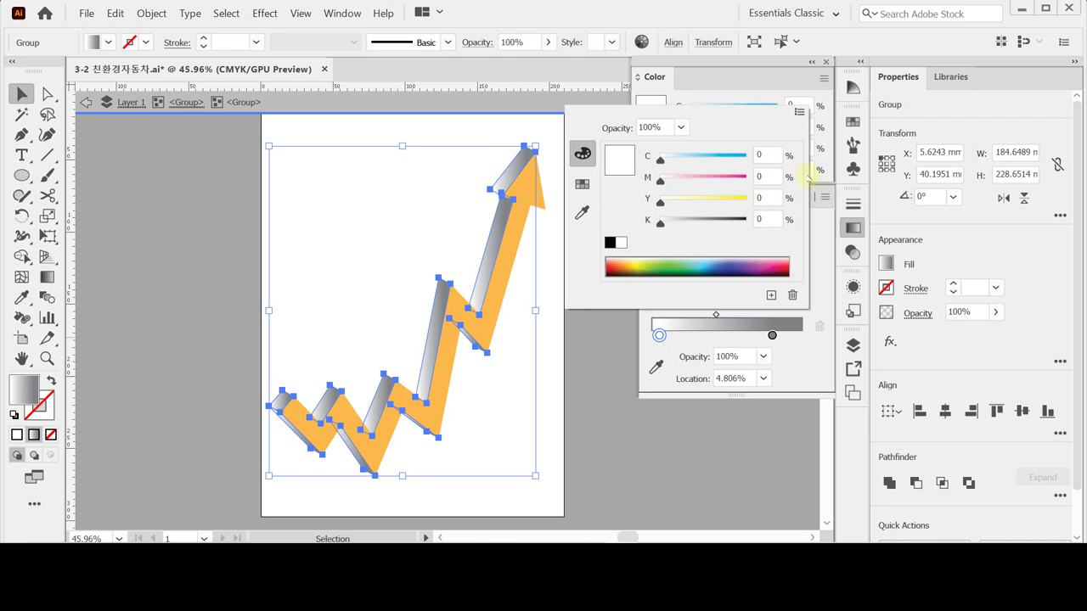
{"action": "left_click", "coordinate": [769, 177]}
{"action": "type", "text": "30"}
{"action": "key", "text": "Tab"}
{"action": "type", "text": "80"}
{"action": "key", "text": "Return"}
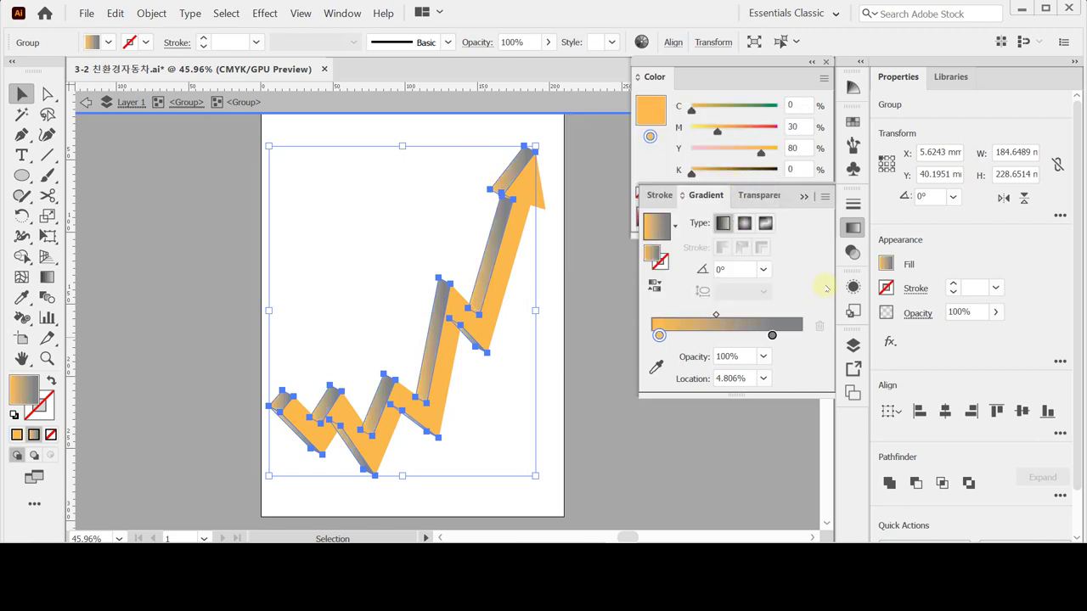
- Set the side-face gradient's ending colour stop to dark red, C 0, M 80, Y 80, K 50
{"action": "double_click", "coordinate": [771, 335]}
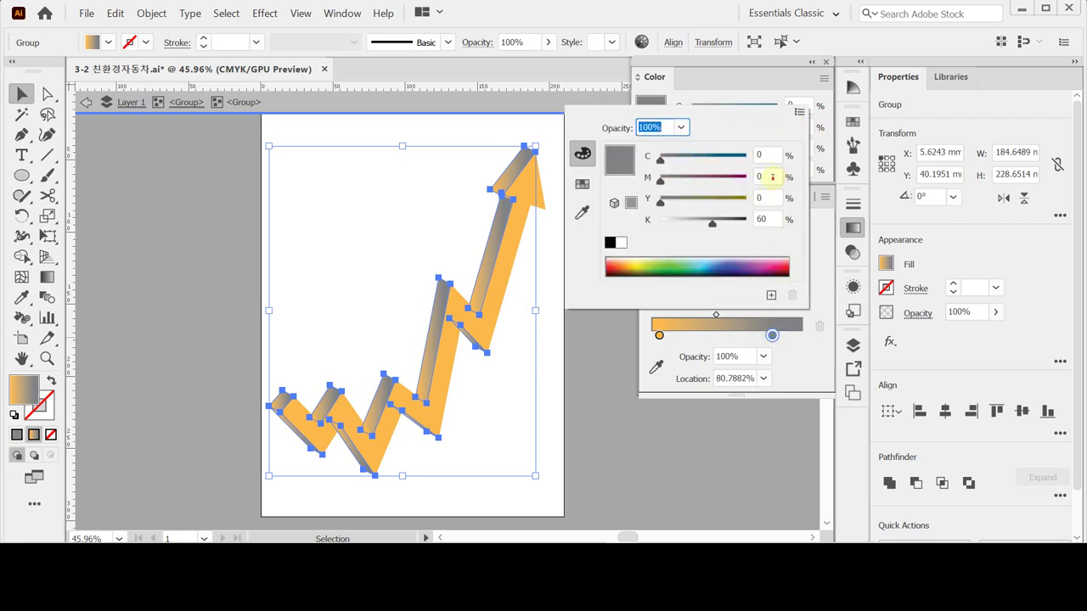
{"action": "left_click", "coordinate": [772, 177]}
{"action": "type", "text": "80"}
{"action": "key", "text": "Tab"}
{"action": "type", "text": "80"}
{"action": "key", "text": "Tab"}
{"action": "key", "text": "Return"}
{"action": "left_click_drag", "start_coordinate": [744, 173], "coordinate": [734, 173]}
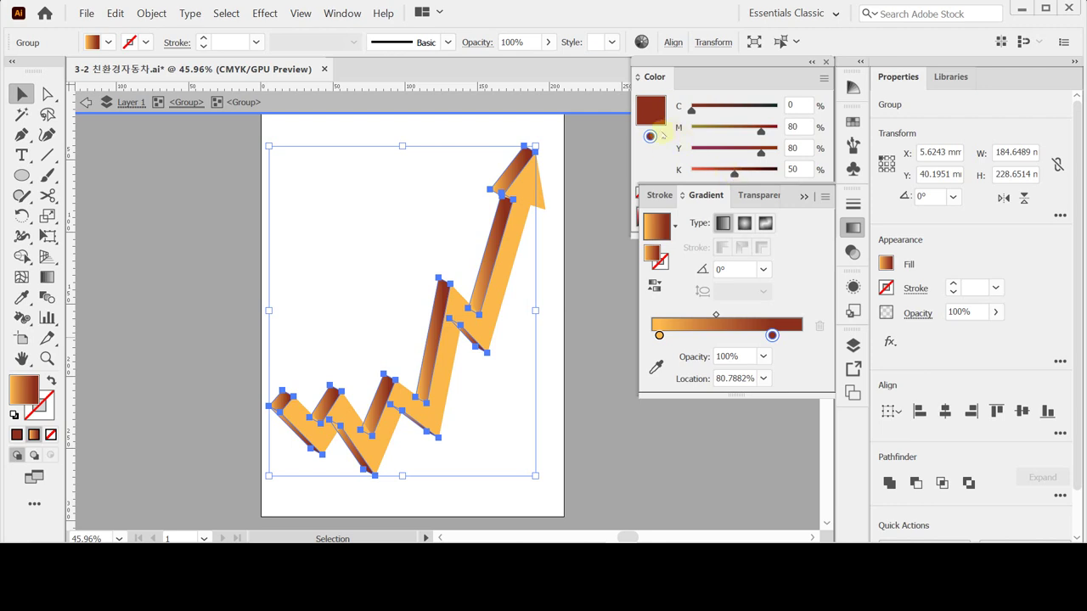
- Set the side-face gradient angle to -3°, leave isolation mode and deselect the arrow
{"action": "left_click", "coordinate": [740, 269]}
{"action": "type", "text": "-3"}
{"action": "left_click", "coordinate": [668, 266]}
{"action": "key", "text": "Escape"}
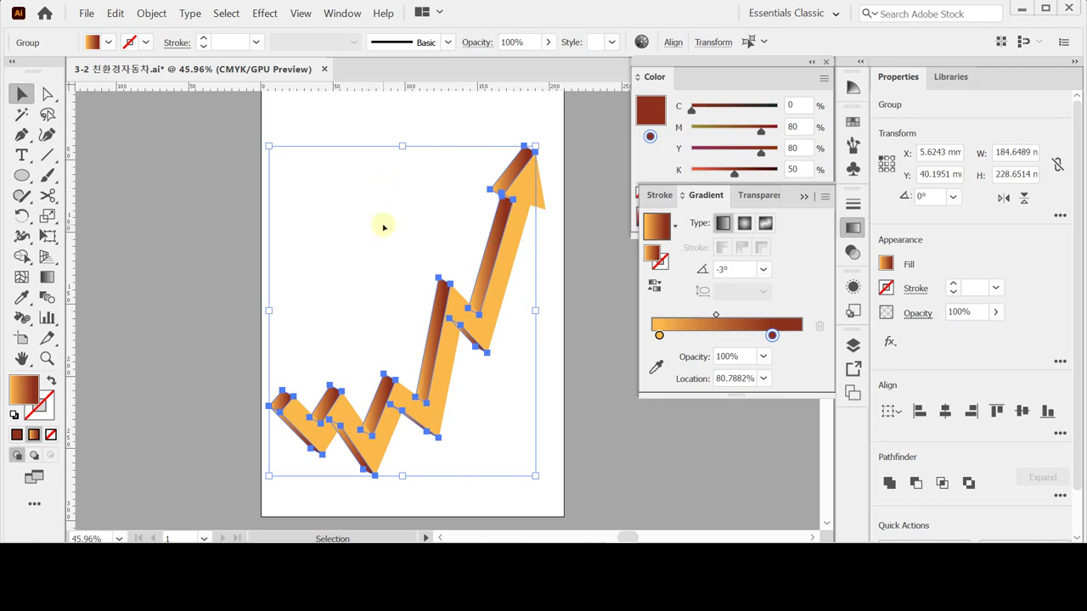
{"action": "left_click", "coordinate": [384, 226]}
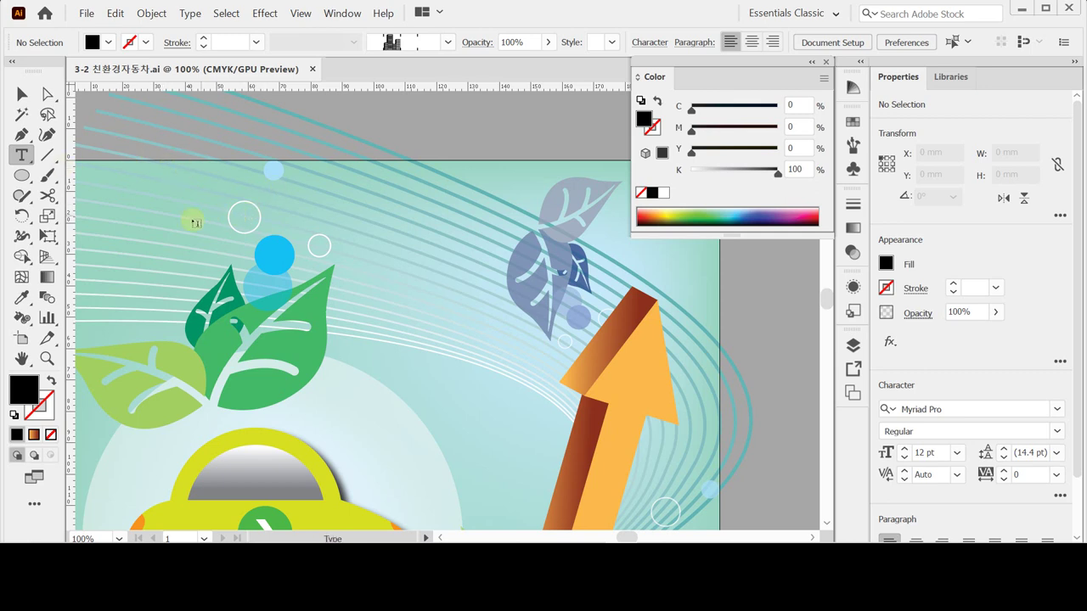
- Place a point text object above the leaves on the poster and open the font choices in its character settings
{"action": "left_click", "coordinate": [133, 267]}
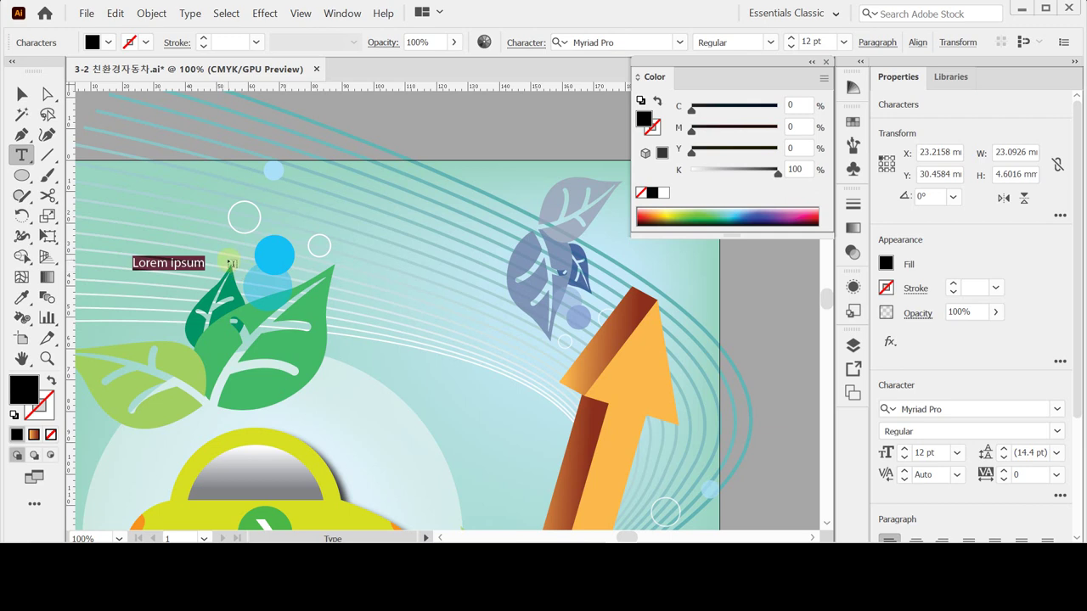
{"action": "key", "text": "ctrl+t"}
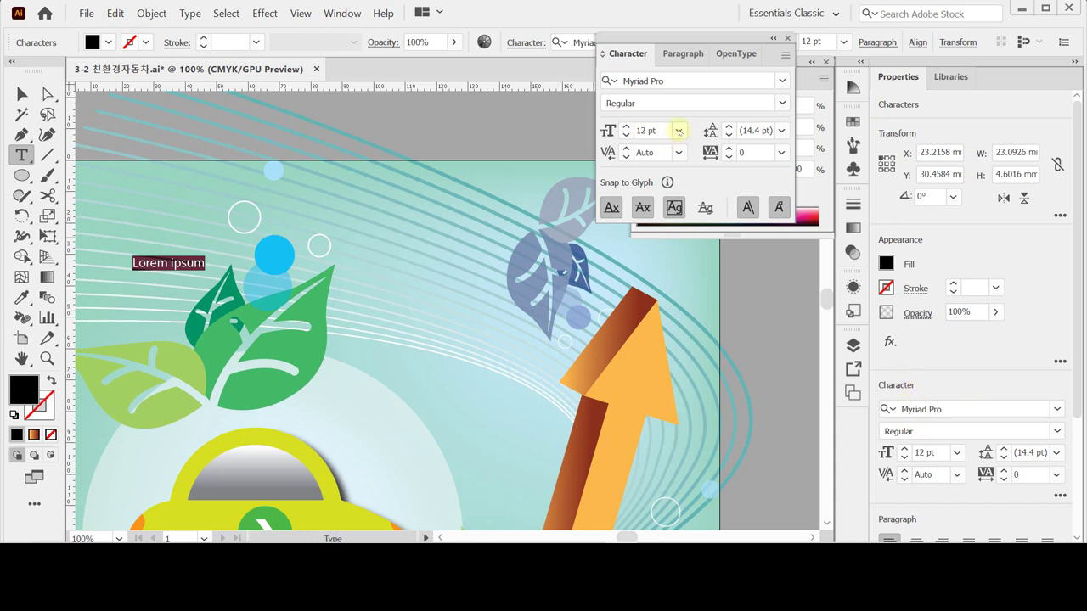
{"action": "left_click", "coordinate": [783, 80]}
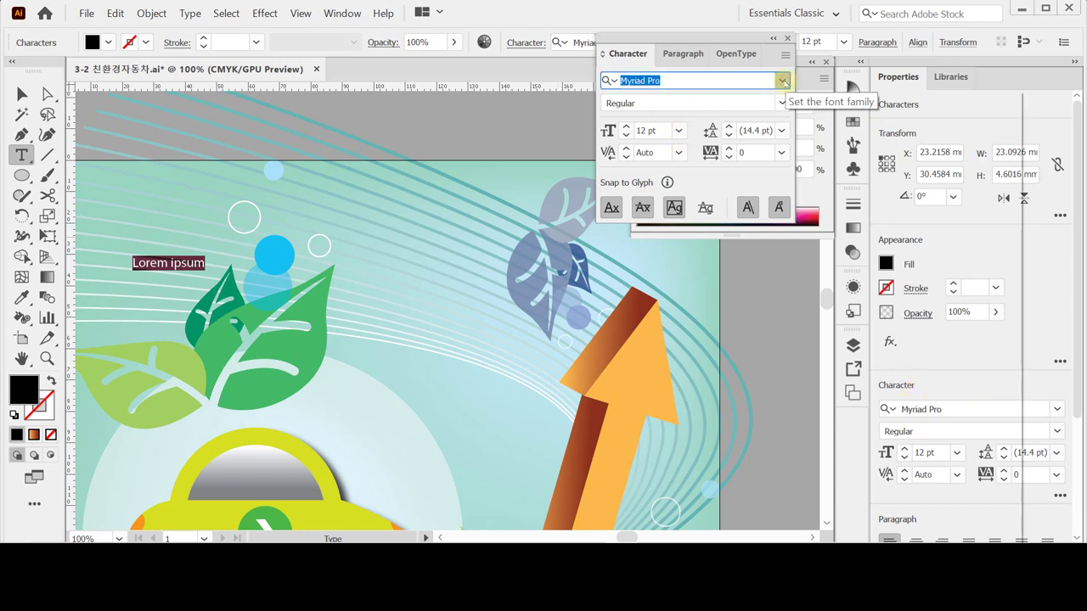
{"action": "scroll", "coordinate": [825, 235], "scroll_direction": "up", "scroll_amount": 1}
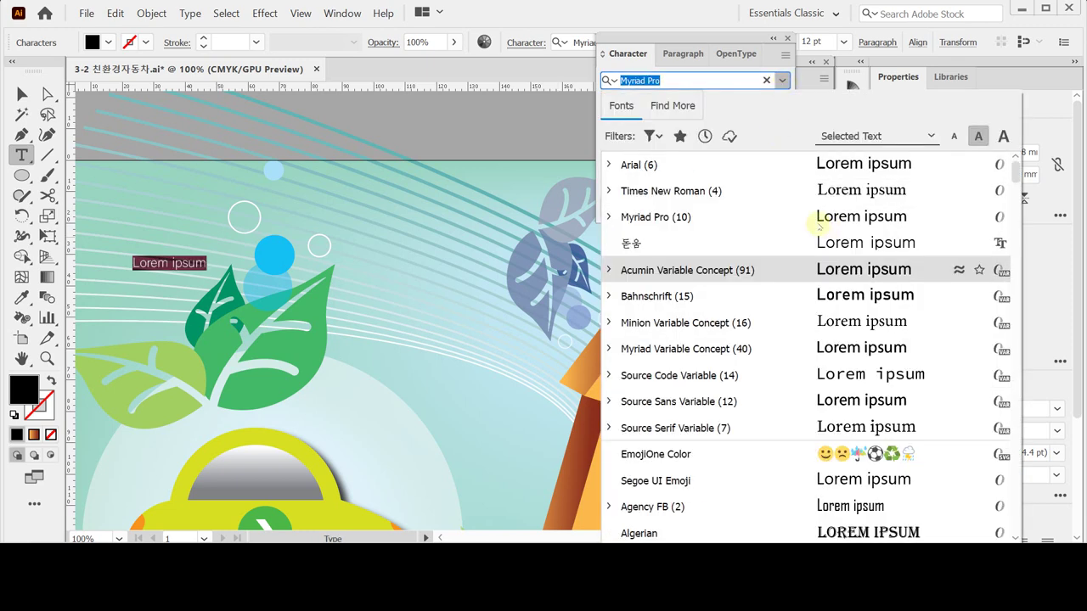
{"action": "scroll", "coordinate": [828, 250], "scroll_direction": "down", "scroll_amount": 4}
{"action": "scroll", "coordinate": [828, 251], "scroll_direction": "down", "scroll_amount": 15}
{"action": "double_click", "coordinate": [681, 82]}
{"action": "triple_click", "coordinate": [681, 82]}
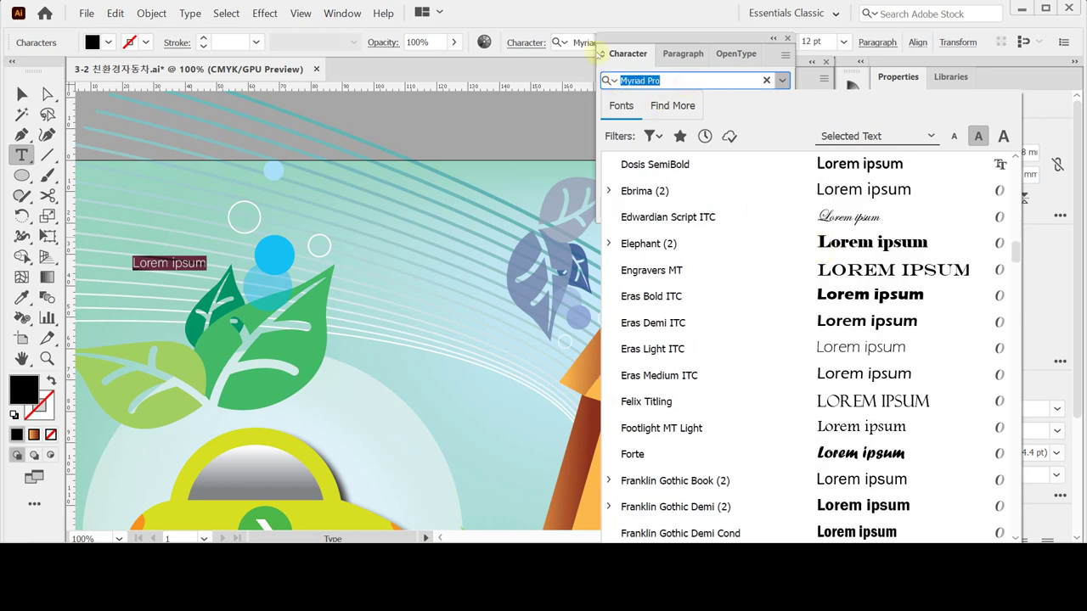
{"action": "type", "text": "ehedna"}
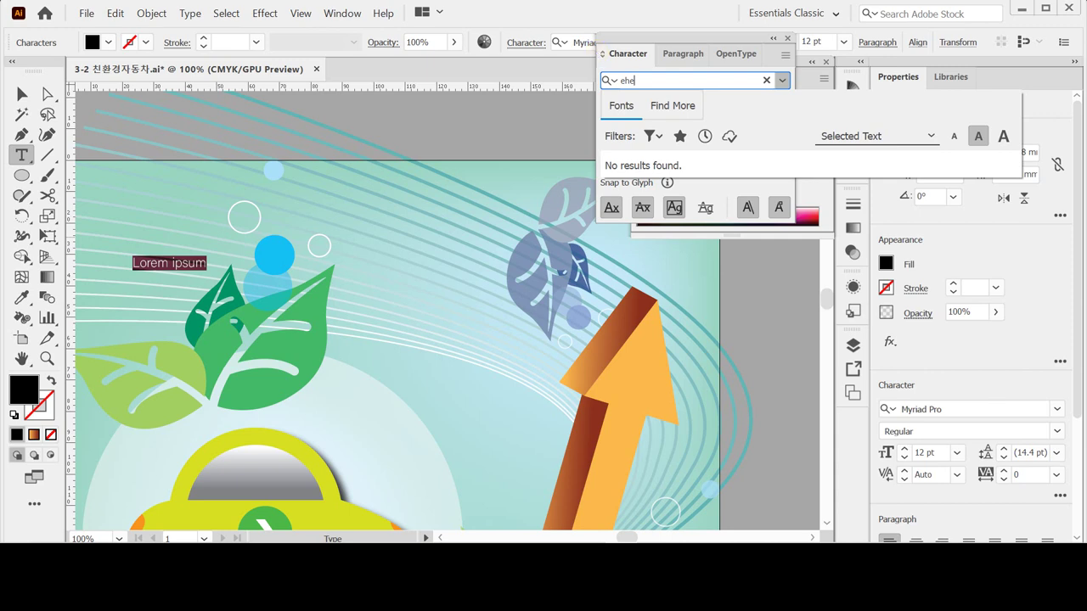
{"action": "key", "text": "BackSpace"}
{"action": "key", "text": "BackSpace"}
{"action": "key", "text": "BackSpace"}
{"action": "key", "text": "BackSpace"}
{"action": "key", "text": "BackSpace"}
{"action": "key", "text": "BackSpace"}
- Format the placeholder text in 돋움 at 48 pt and replace it with "친환경자동차"
{"action": "type", "text": "돋움"}
{"action": "key", "text": "Return"}
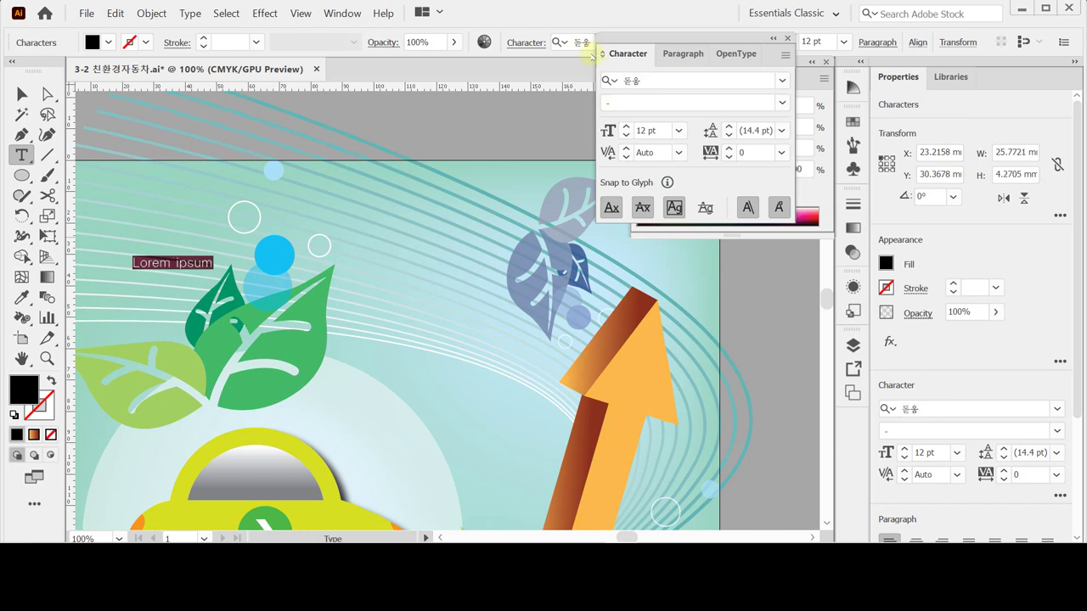
{"action": "left_click", "coordinate": [659, 133]}
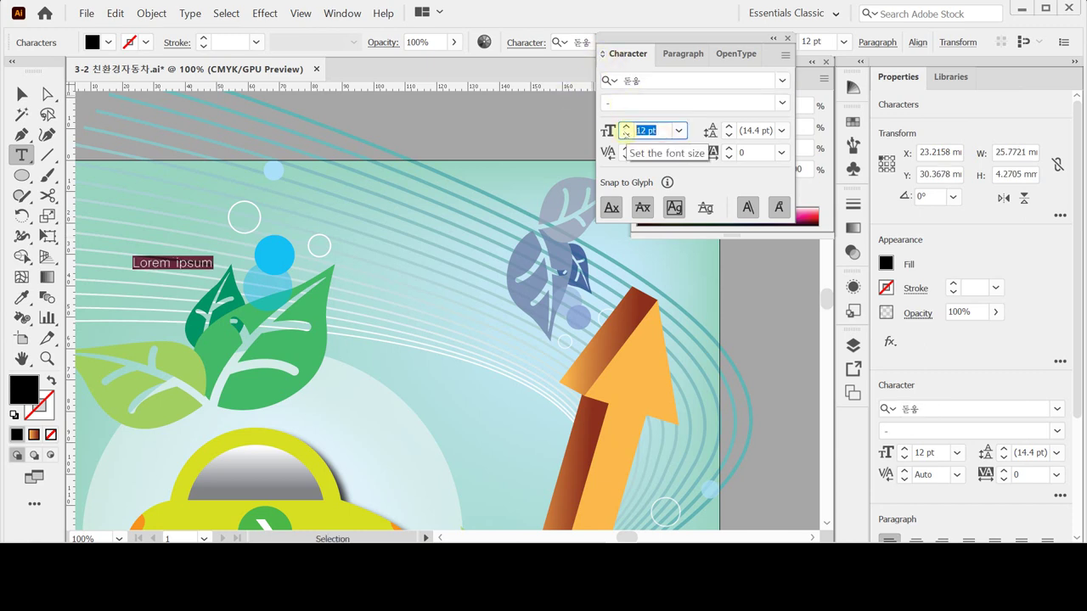
{"action": "type", "text": "48"}
{"action": "key", "text": "Return"}
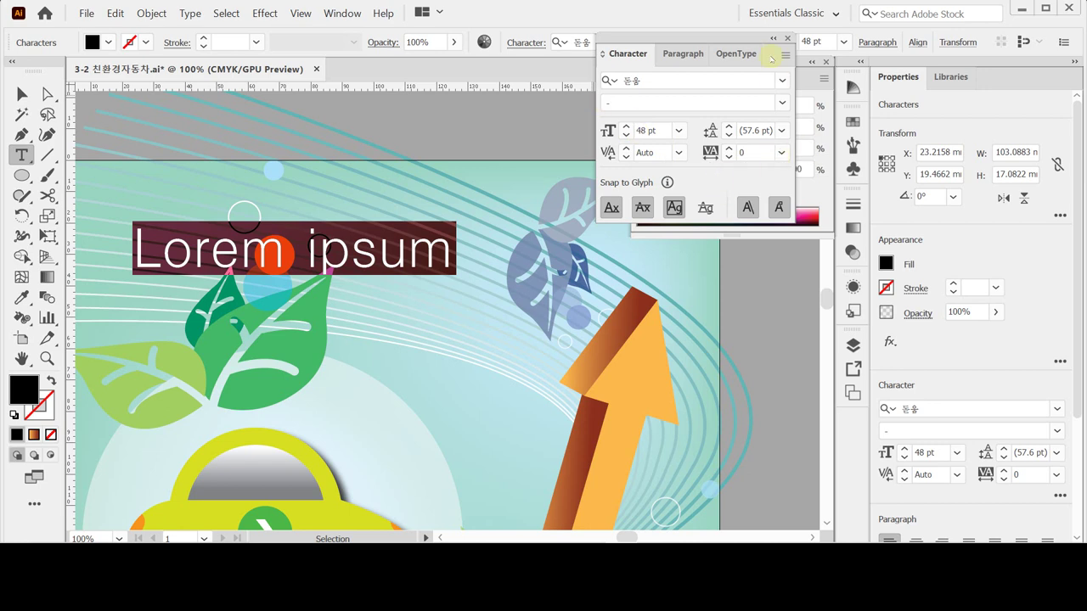
{"action": "left_click", "coordinate": [617, 54]}
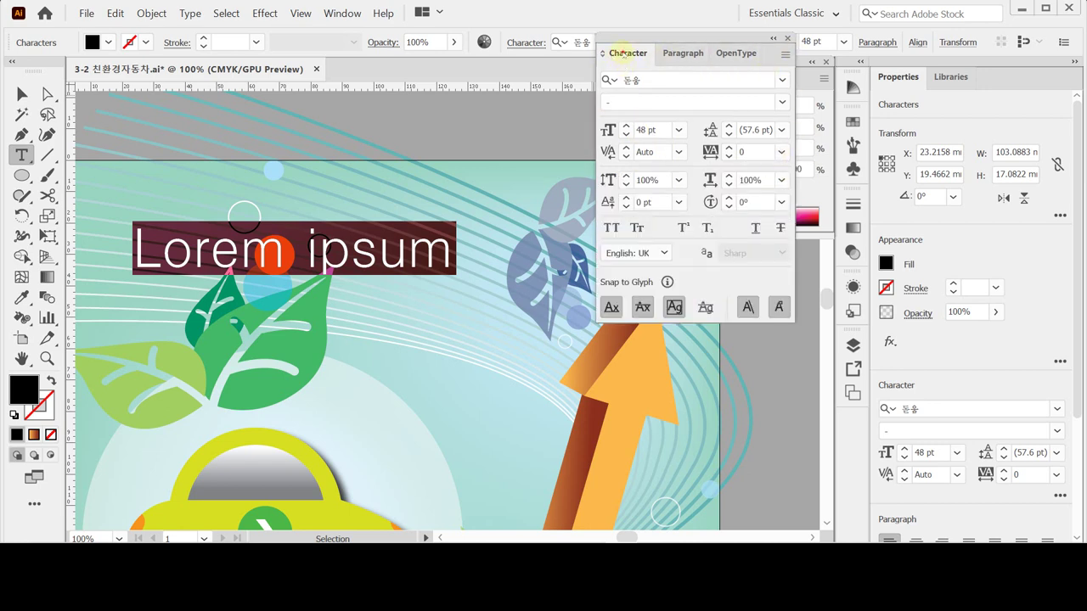
{"action": "left_click", "coordinate": [627, 54]}
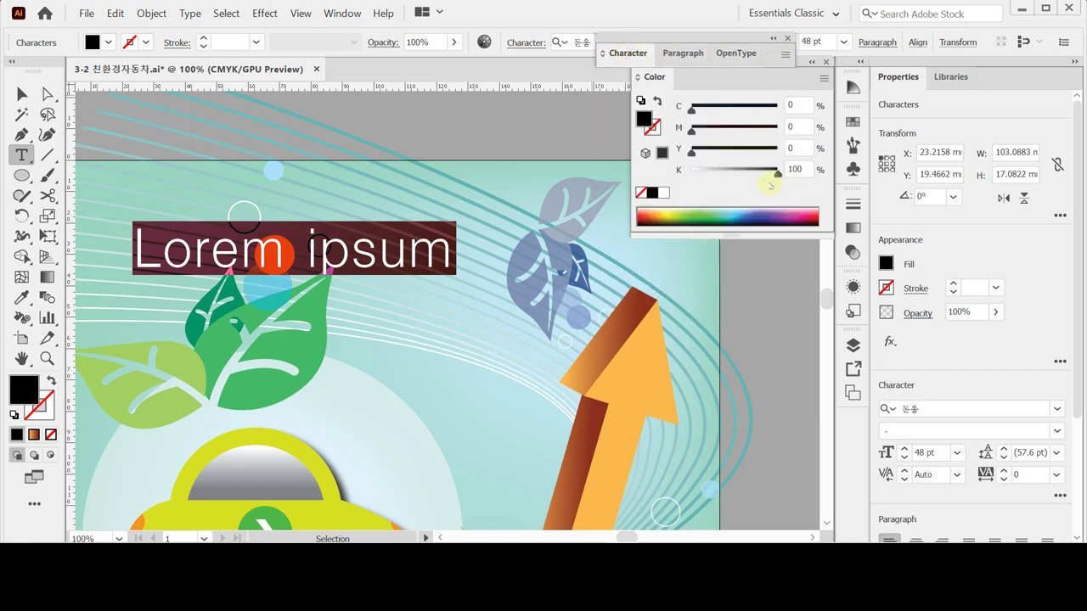
{"action": "left_click", "coordinate": [299, 242]}
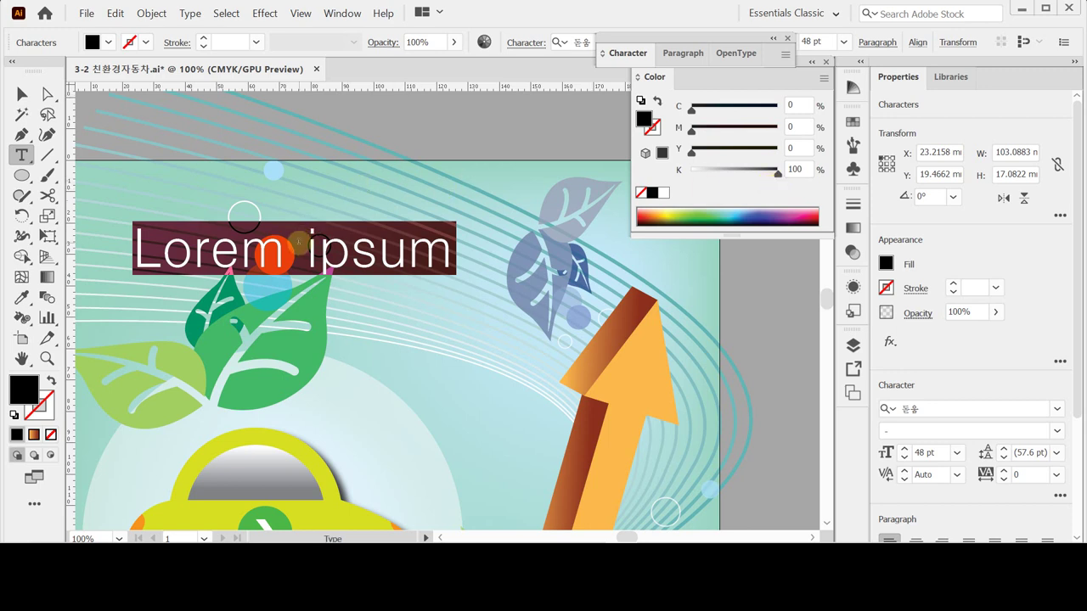
{"action": "type", "text": "친환경자동차"}
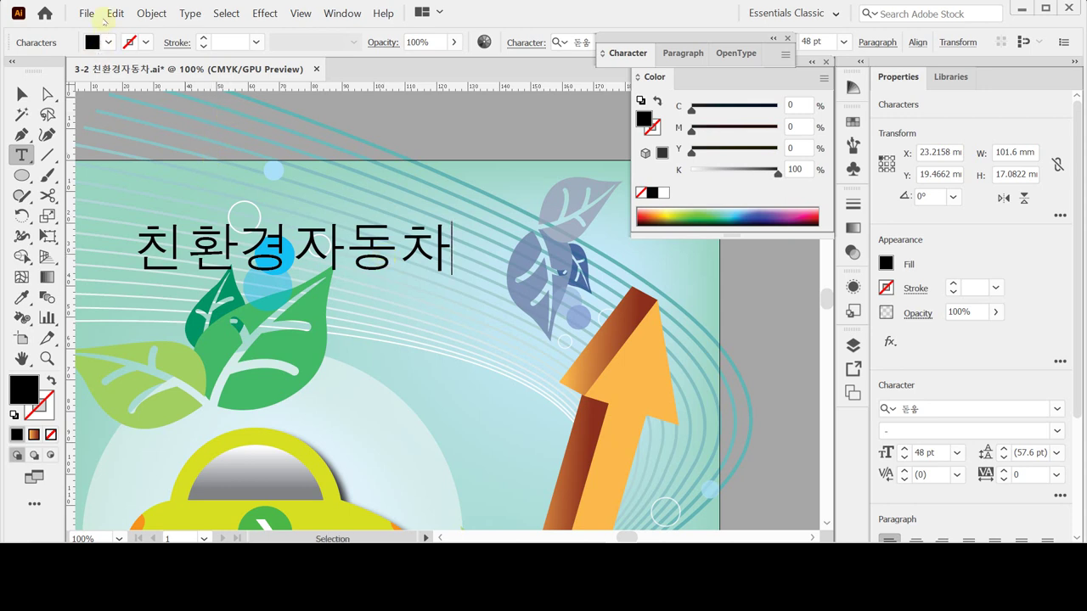
- Finish editing the 친환경자동차 title and start an Envelope Distort warp on it with the Arc Upper style
{"action": "left_click", "coordinate": [153, 13]}
{"action": "key", "text": "Escape"}
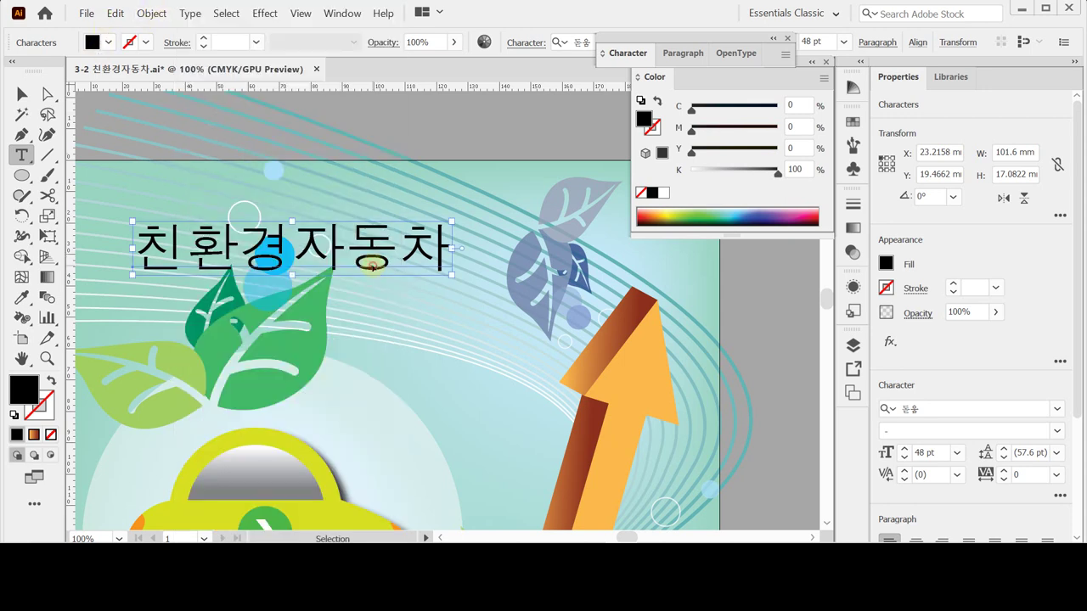
{"action": "key", "text": "Escape"}
{"action": "left_click", "coordinate": [153, 13]}
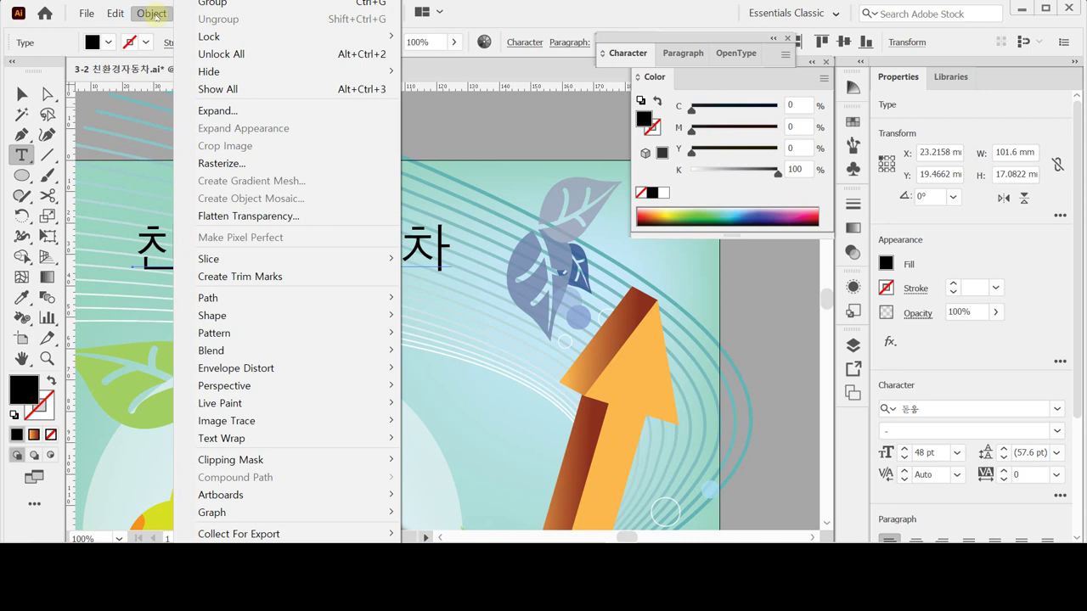
{"action": "mouse_move", "coordinate": [322, 372]}
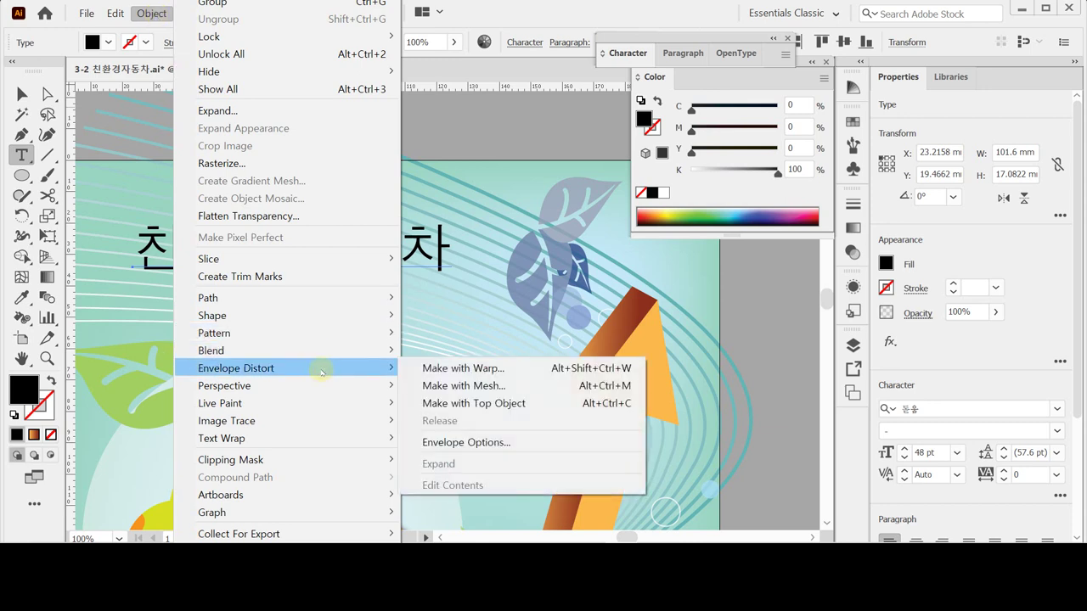
{"action": "left_click", "coordinate": [441, 370]}
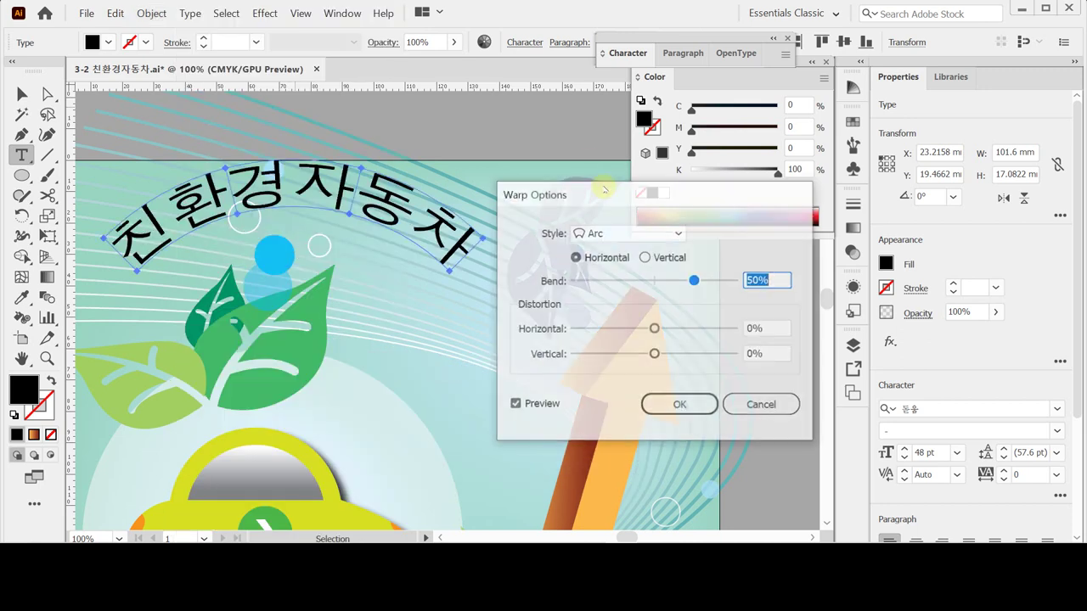
{"action": "left_click_drag", "start_coordinate": [580, 196], "coordinate": [556, 241]}
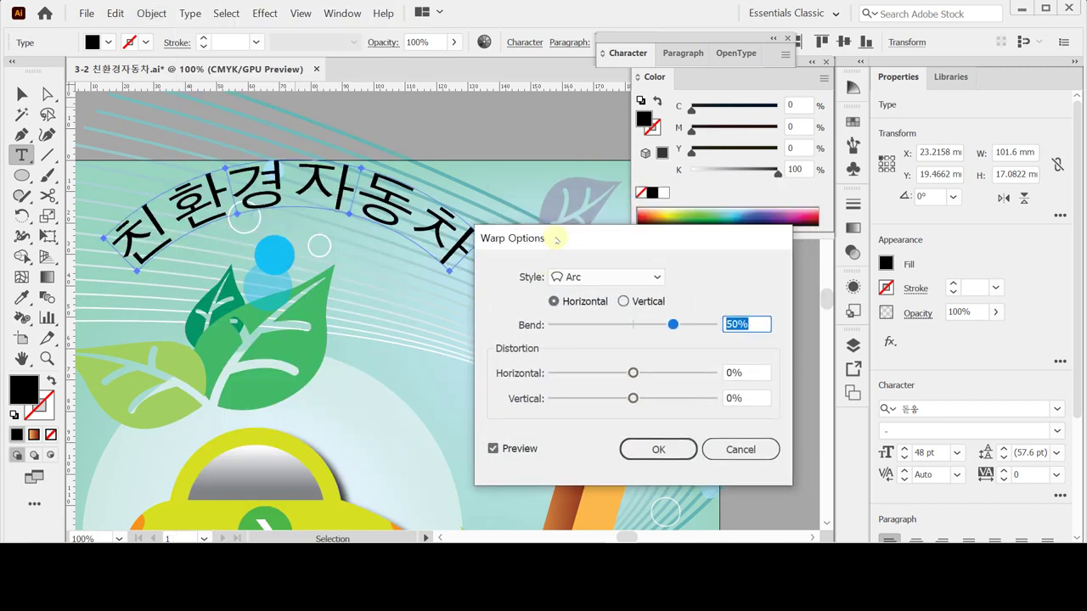
{"action": "left_click", "coordinate": [633, 280]}
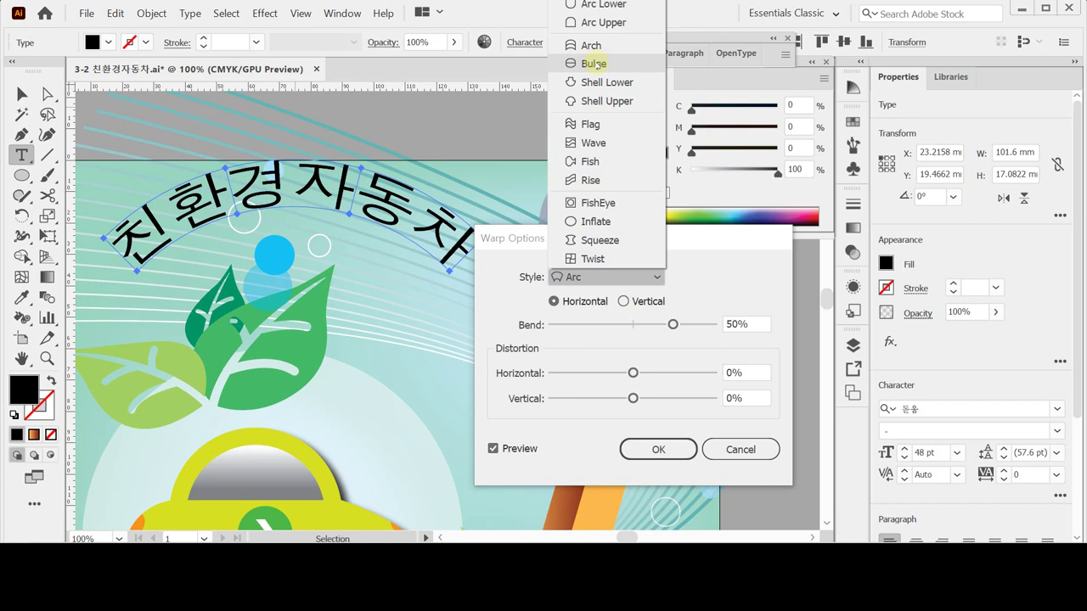
{"action": "left_click", "coordinate": [609, 26]}
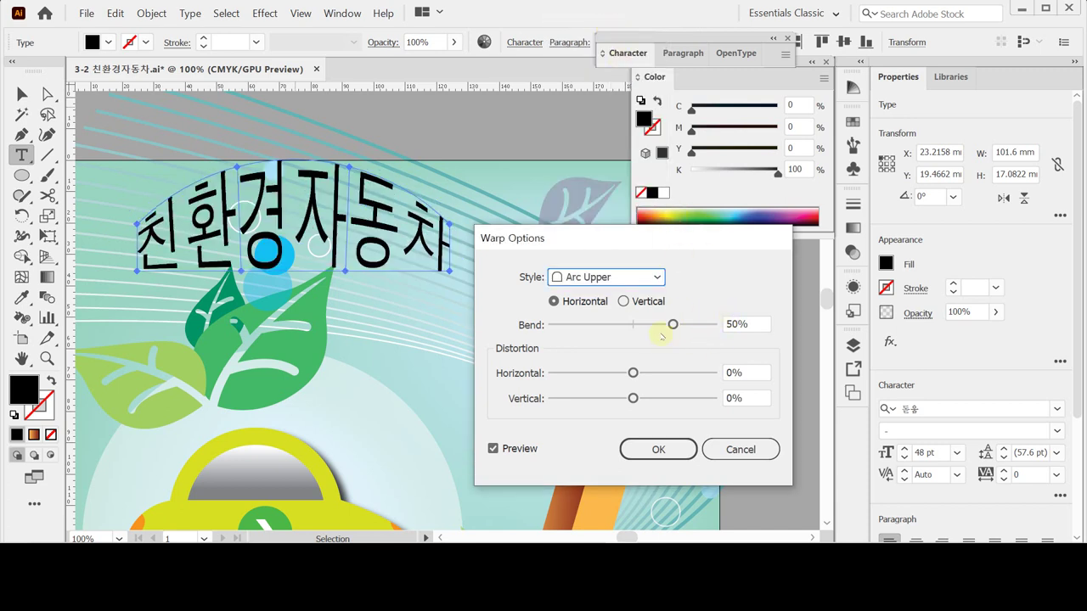
- Set the title's Arc Upper warp to horizontal with a 30% bend and apply it
{"action": "left_click", "coordinate": [567, 302]}
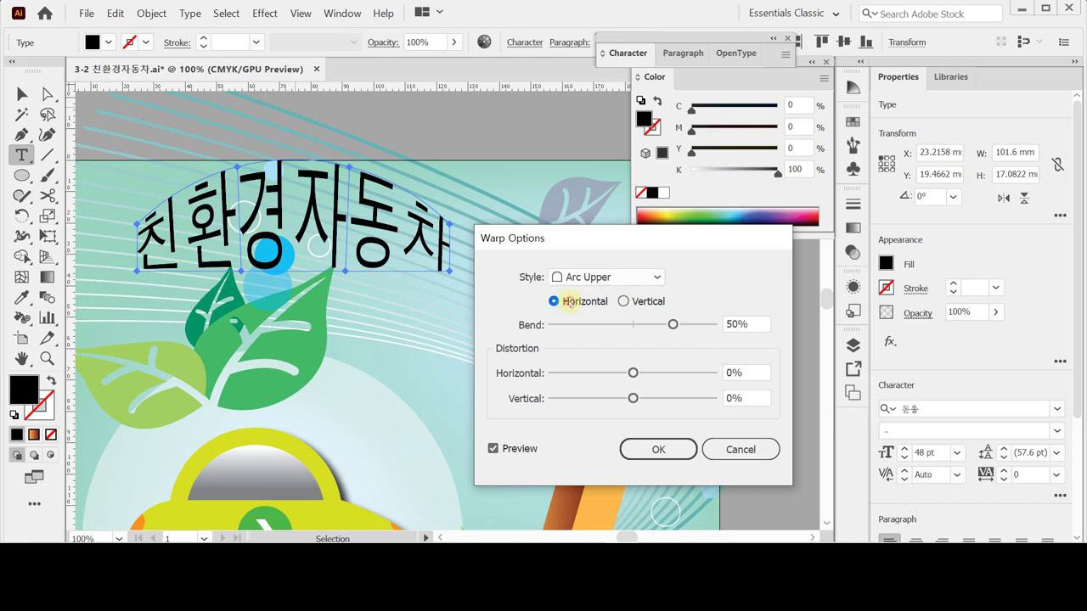
{"action": "left_click", "coordinate": [724, 328]}
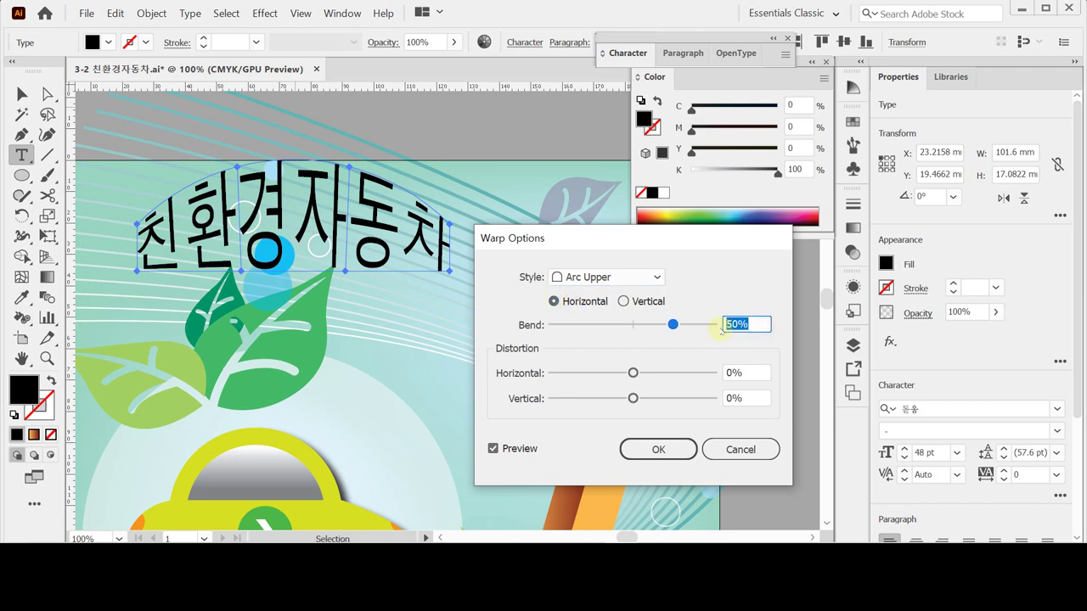
{"action": "type", "text": "30"}
{"action": "key", "text": "Tab"}
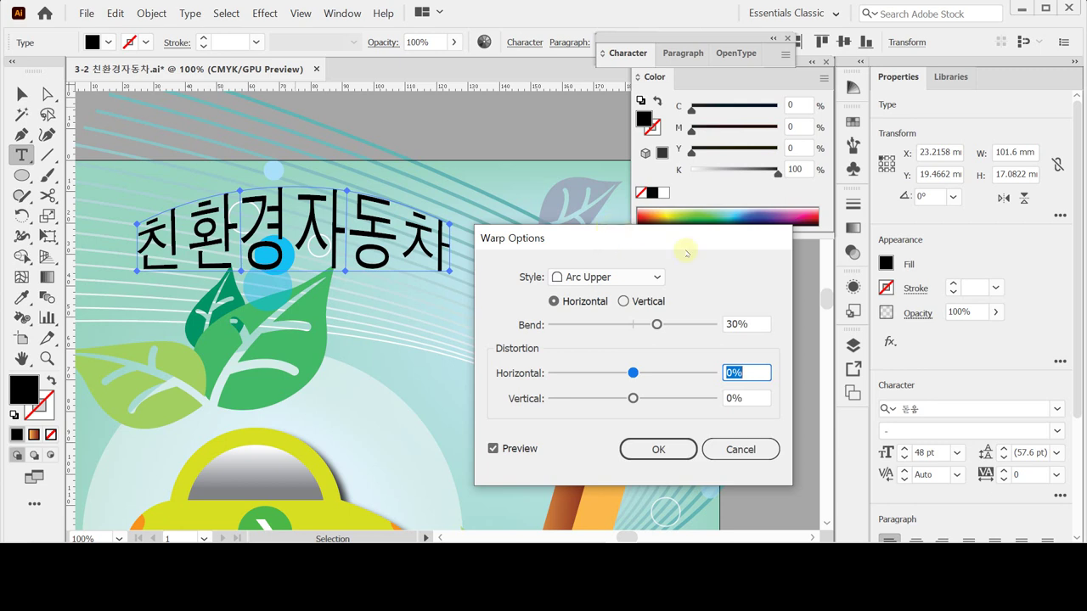
{"action": "left_click", "coordinate": [645, 452]}
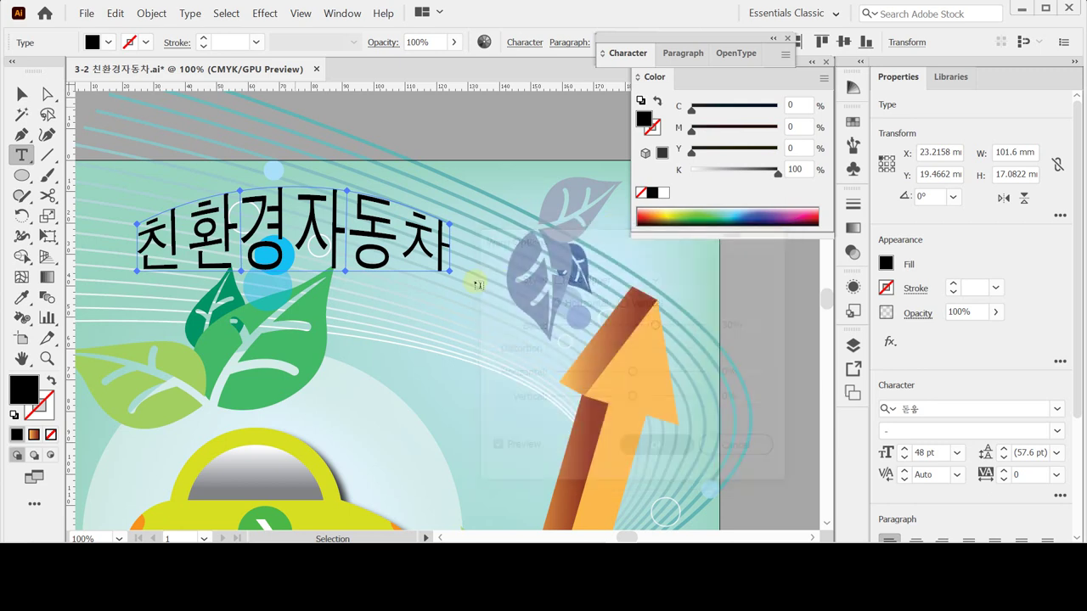
- Nudge the warped title about 10 mm down onto the leaves and save the poster
{"action": "key", "text": "Down"}
{"action": "key", "text": "Down"}
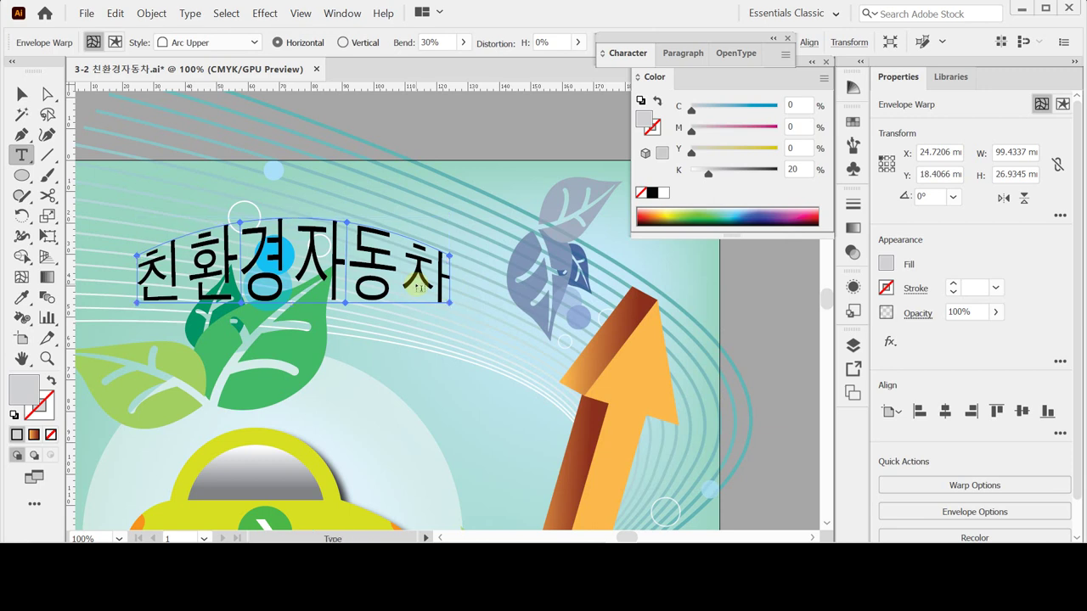
{"action": "key", "text": "ctrl"}
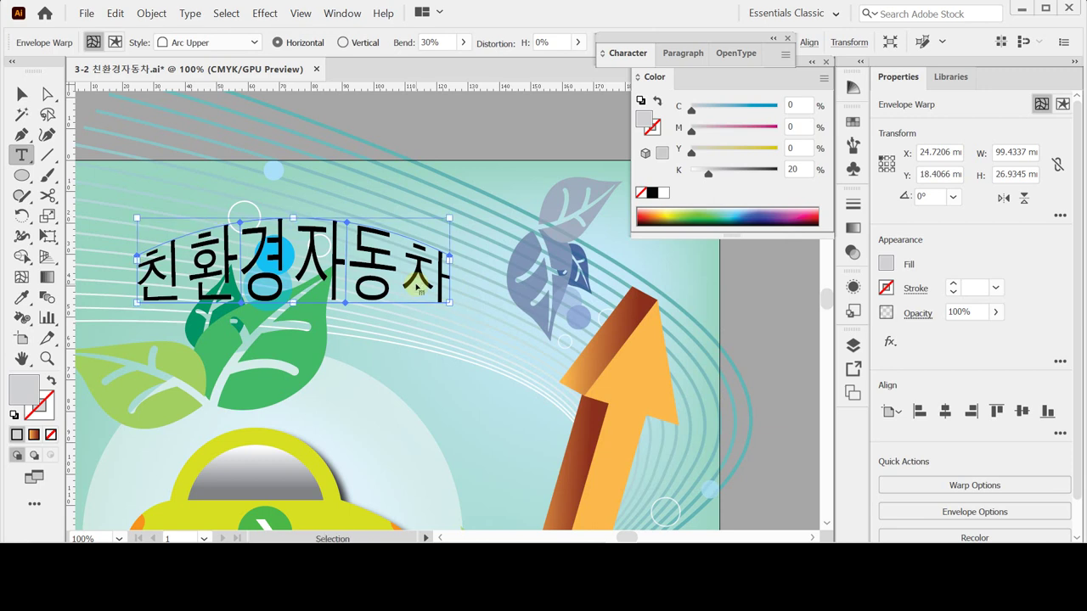
{"action": "key", "text": "ctrl+s"}
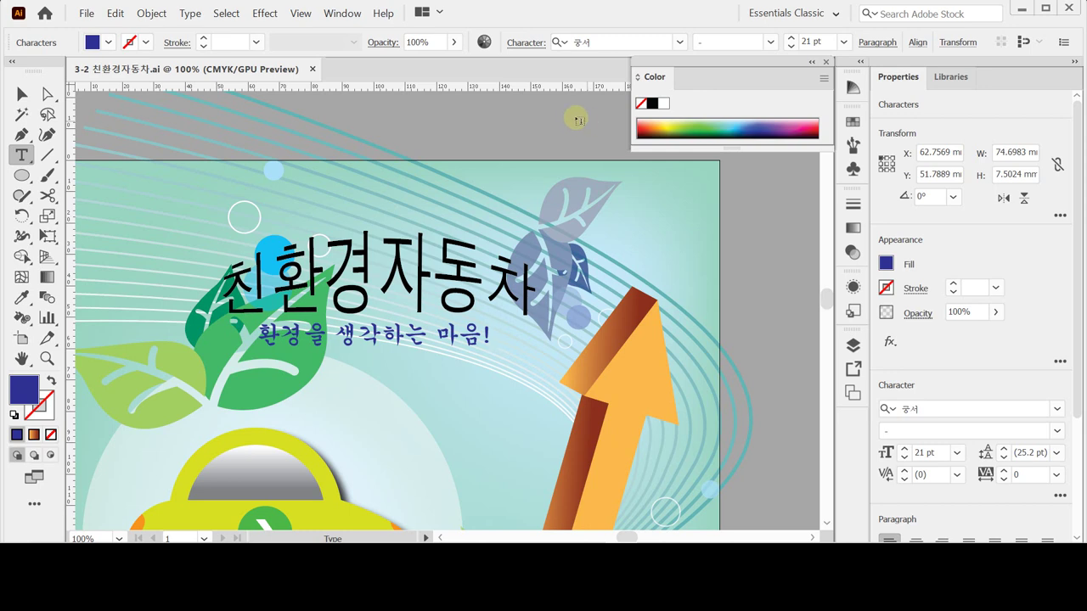
- Finish editing the slogan 환경을 생각하는 마음! and start an Envelope Distort warp on it with the Flag style
{"action": "key", "text": "ctrl"}
{"action": "key", "text": "Escape"}
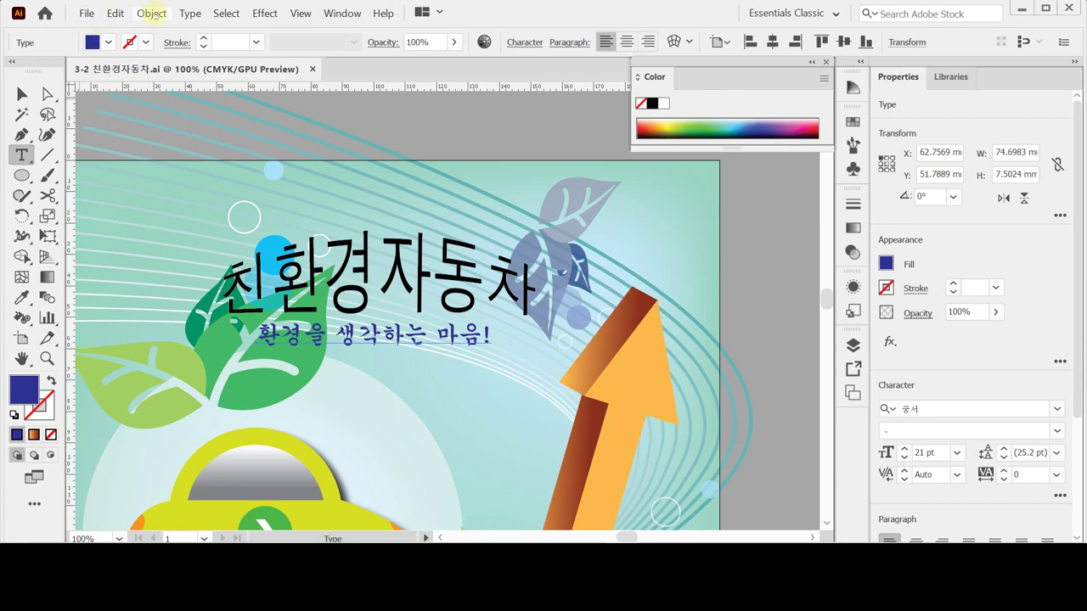
{"action": "left_click", "coordinate": [151, 13]}
{"action": "mouse_move", "coordinate": [266, 368]}
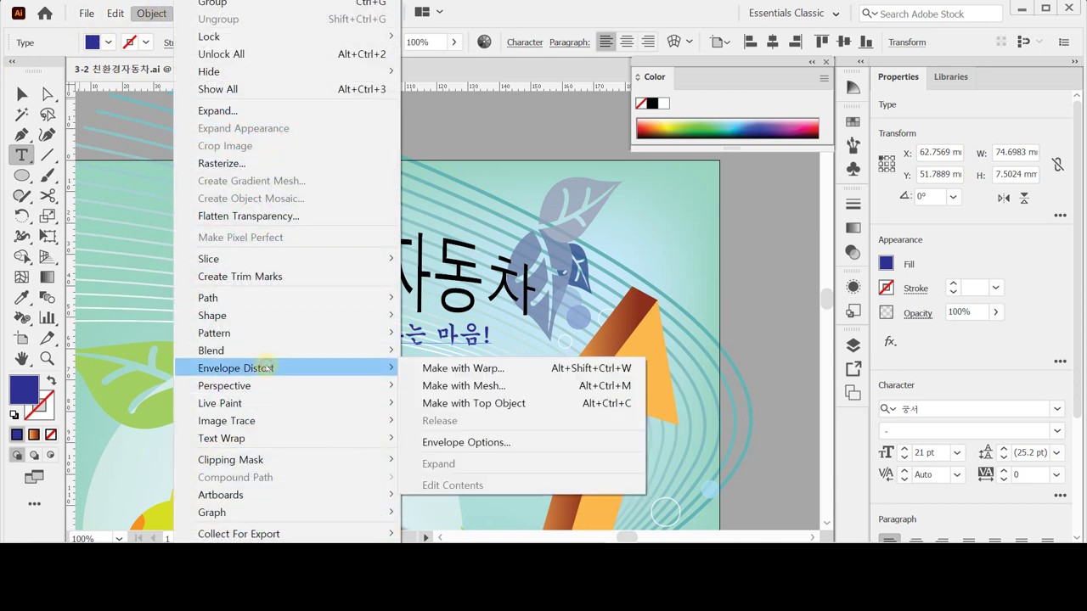
{"action": "left_click", "coordinate": [485, 368]}
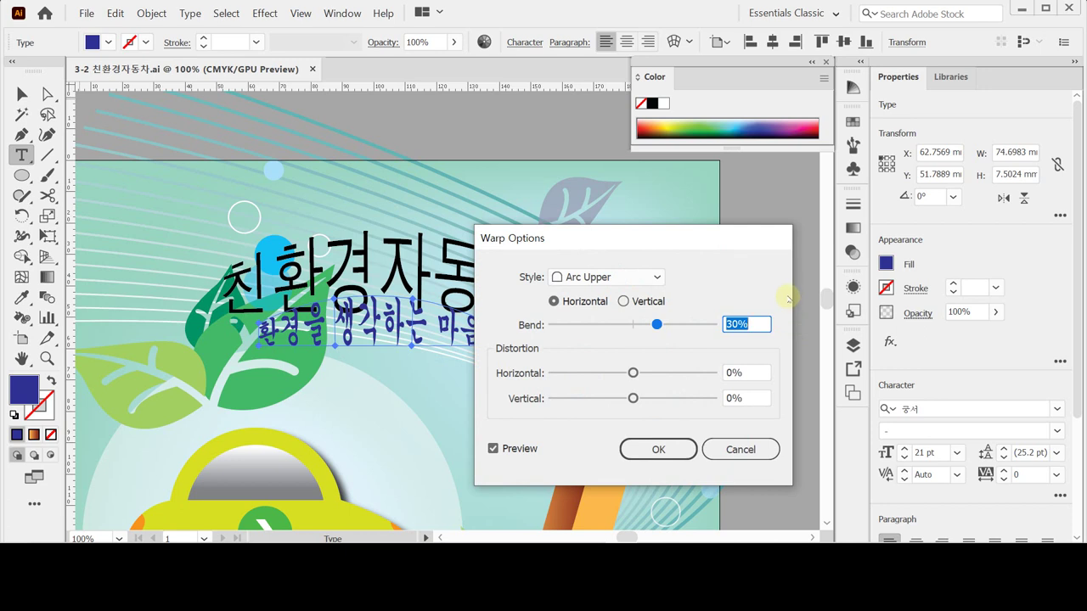
{"action": "left_click_drag", "start_coordinate": [645, 235], "coordinate": [720, 216]}
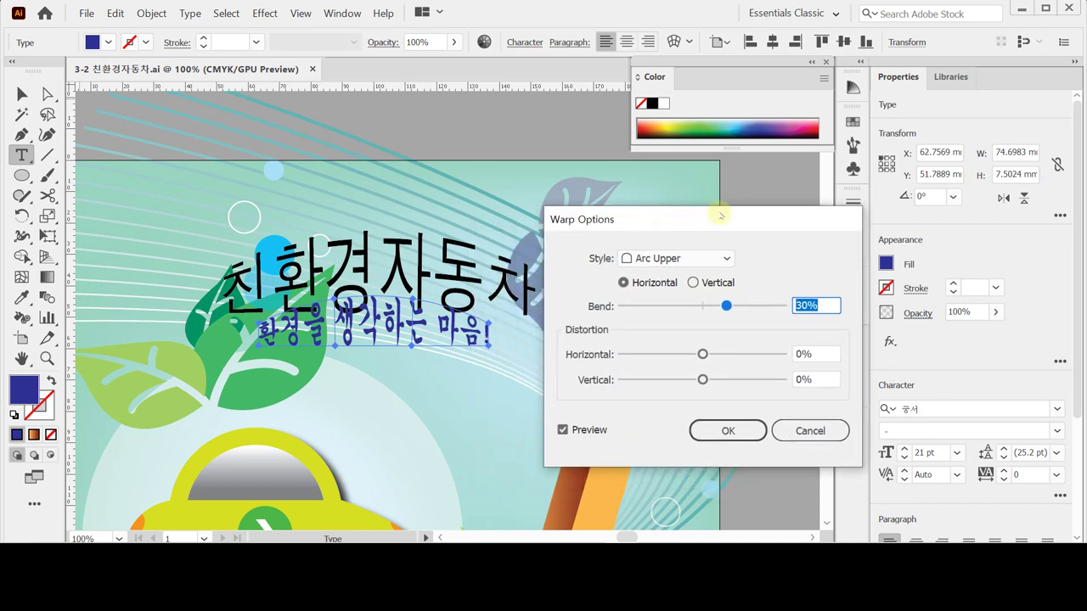
{"action": "left_click", "coordinate": [675, 260]}
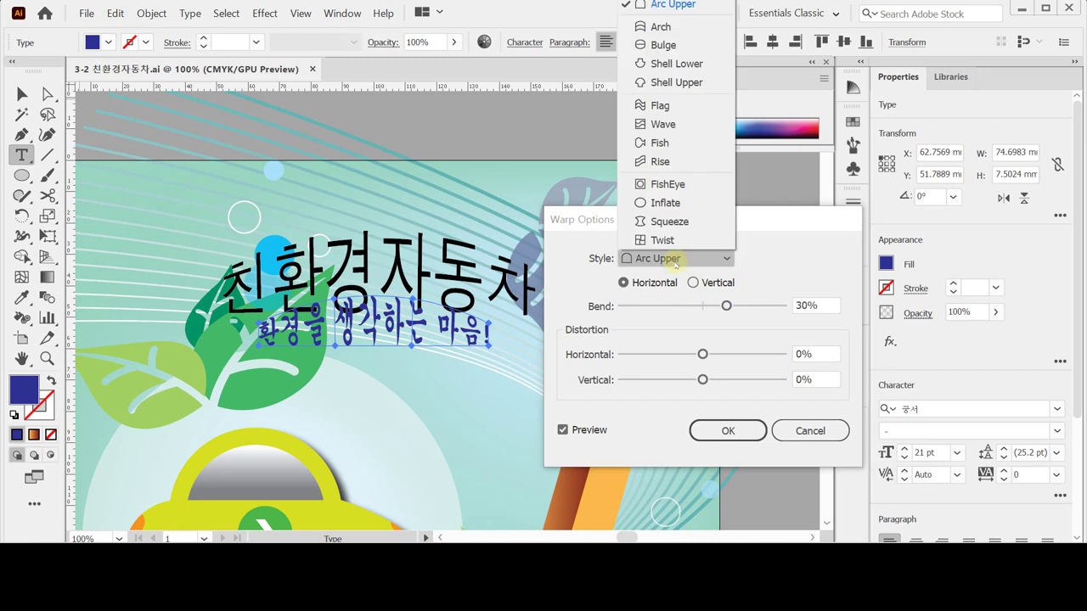
{"action": "key", "text": "Escape"}
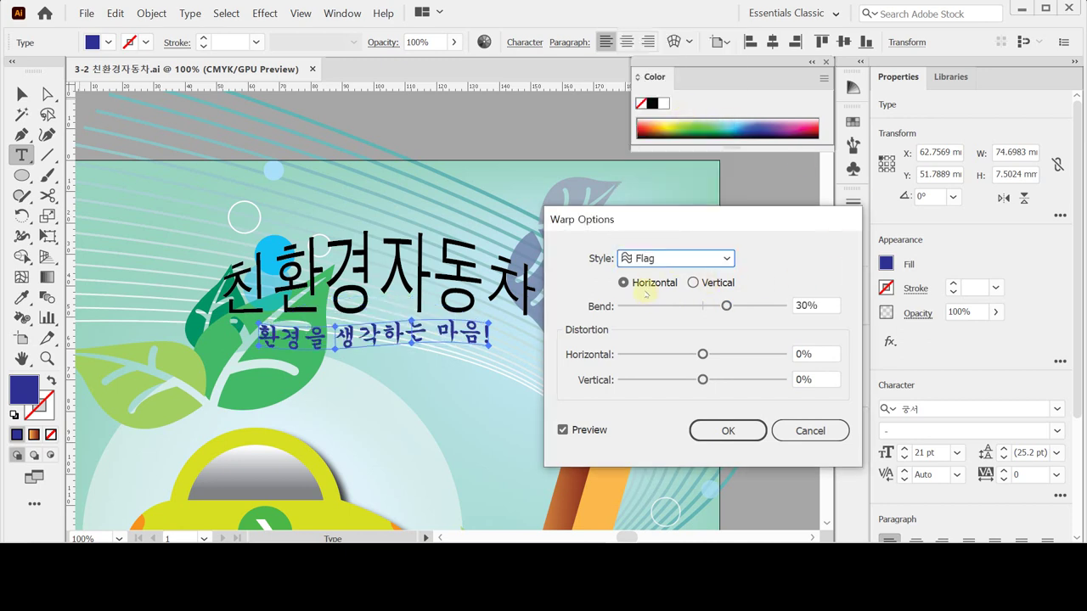
- Set the slogan's Flag warp to a 50% bend and -30% horizontal distortion, and apply it
{"action": "double_click", "coordinate": [815, 306]}
{"action": "type", "text": "50"}
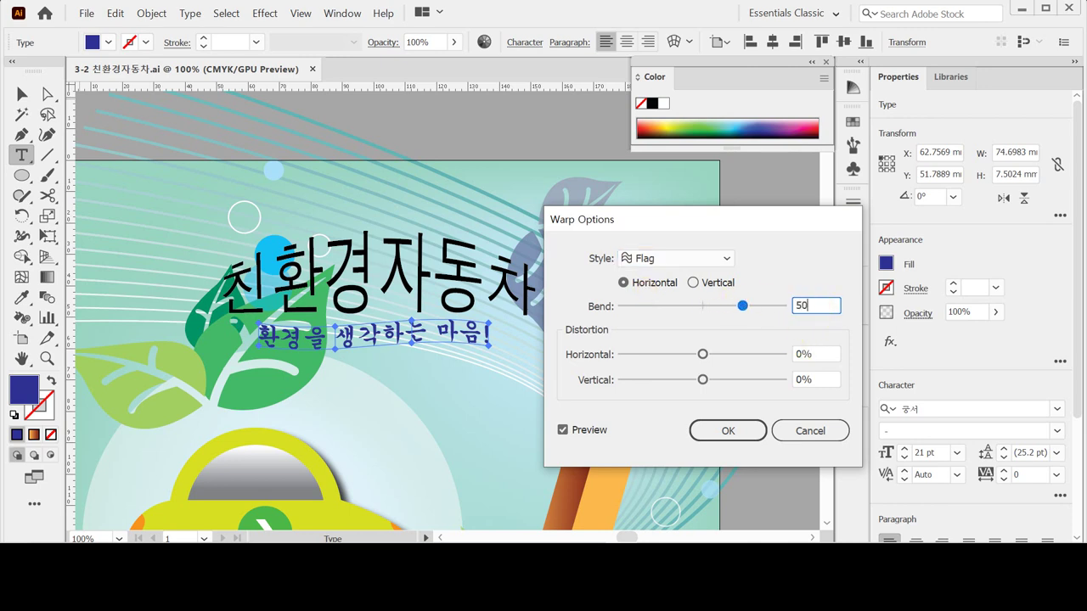
{"action": "key", "text": "Tab"}
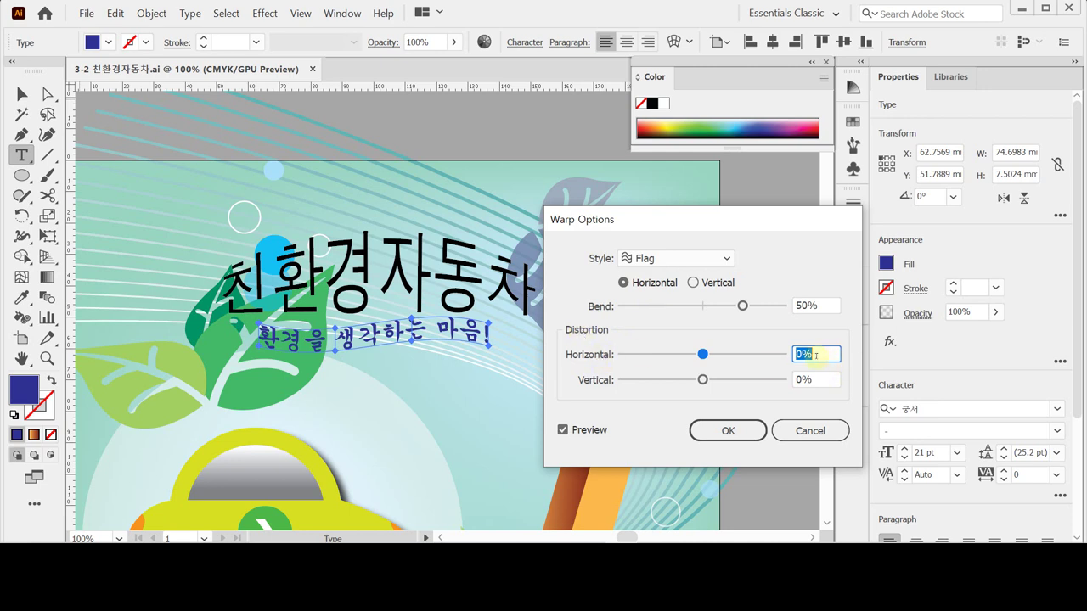
{"action": "type", "text": "-30"}
{"action": "key", "text": "Tab"}
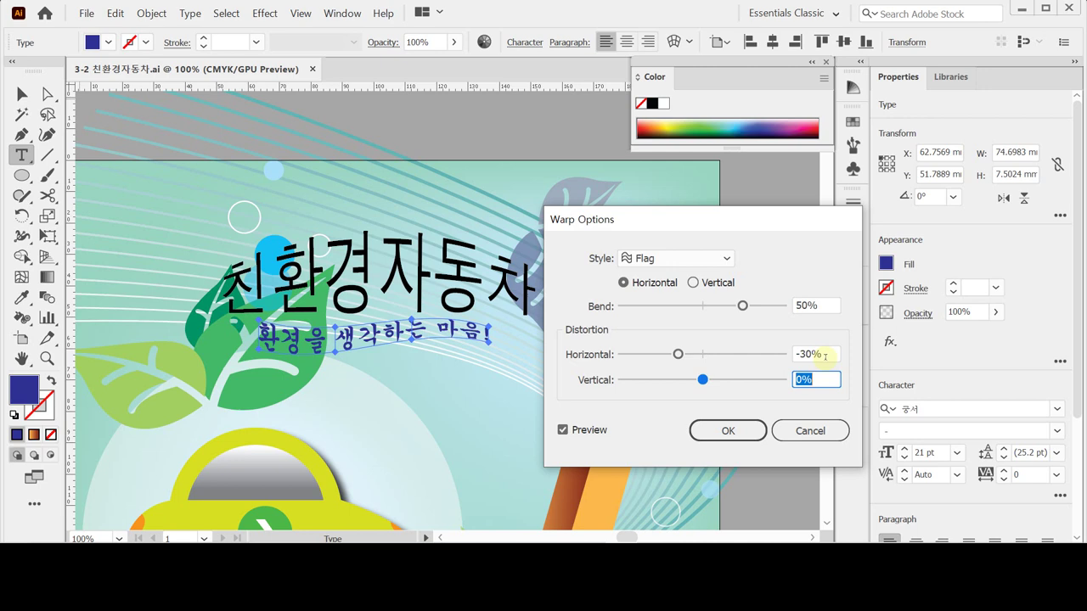
{"action": "left_click", "coordinate": [739, 429]}
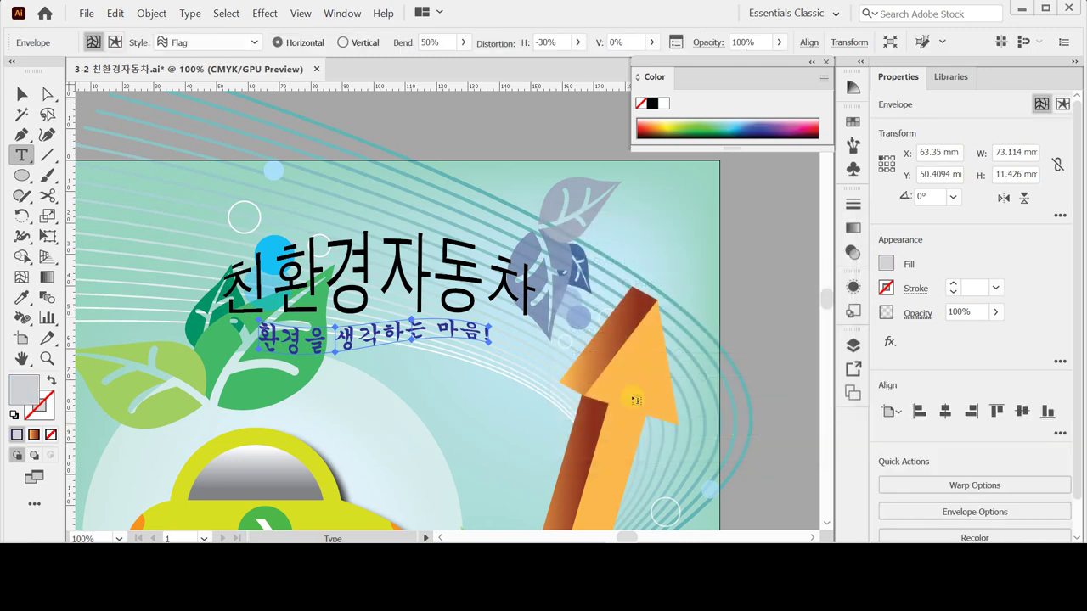
- Centre-align the title and slogan horizontally and give both a Multiply drop shadow with 2 mm X offset and 1 mm Y offset
{"action": "left_click", "coordinate": [363, 287], "text": "shift"}
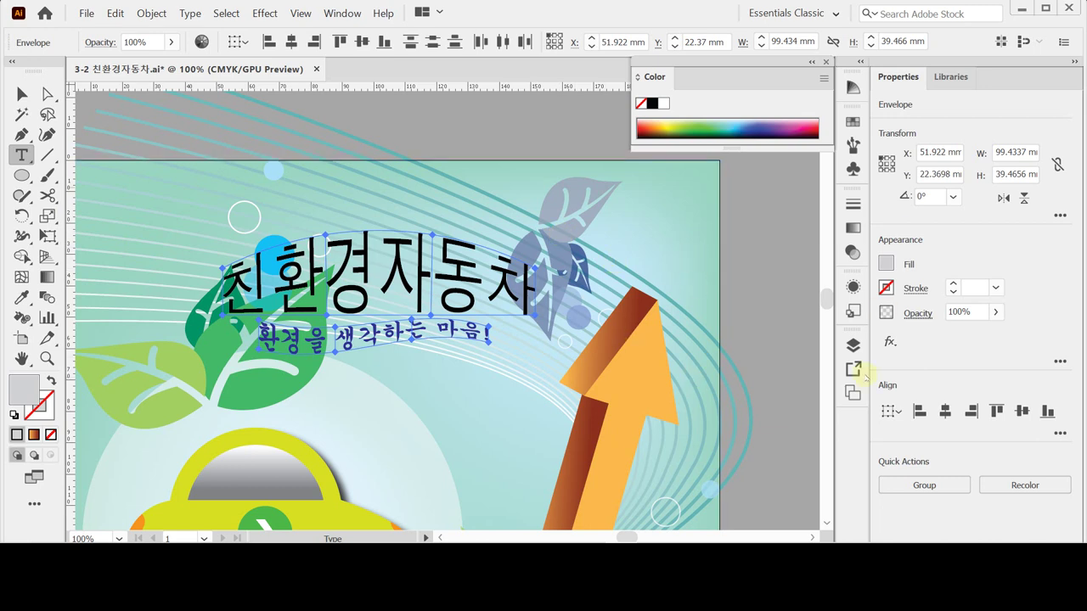
{"action": "left_click", "coordinate": [945, 411]}
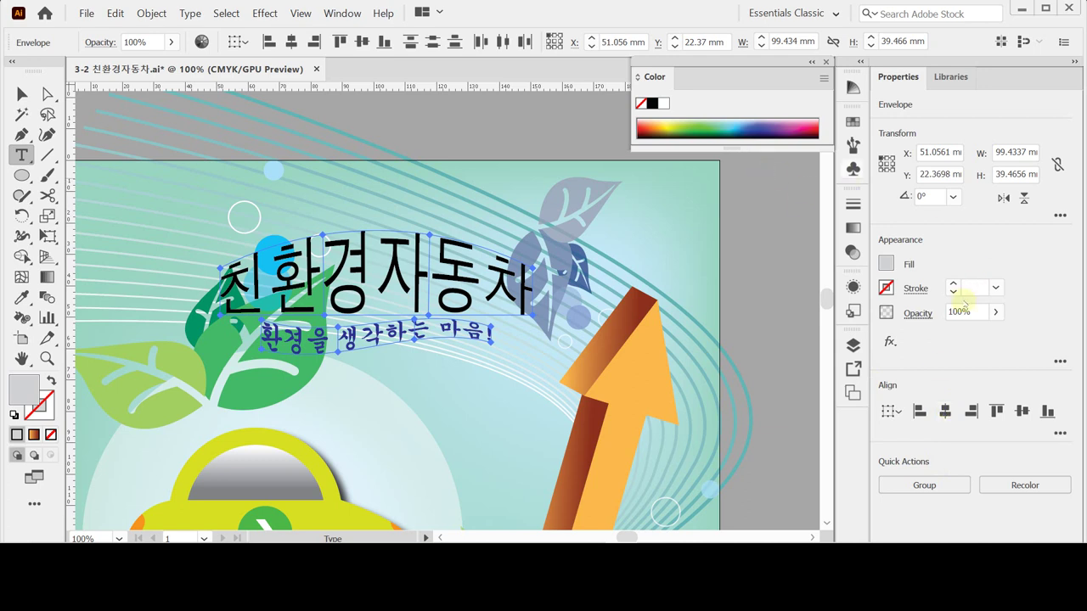
{"action": "left_click", "coordinate": [890, 343]}
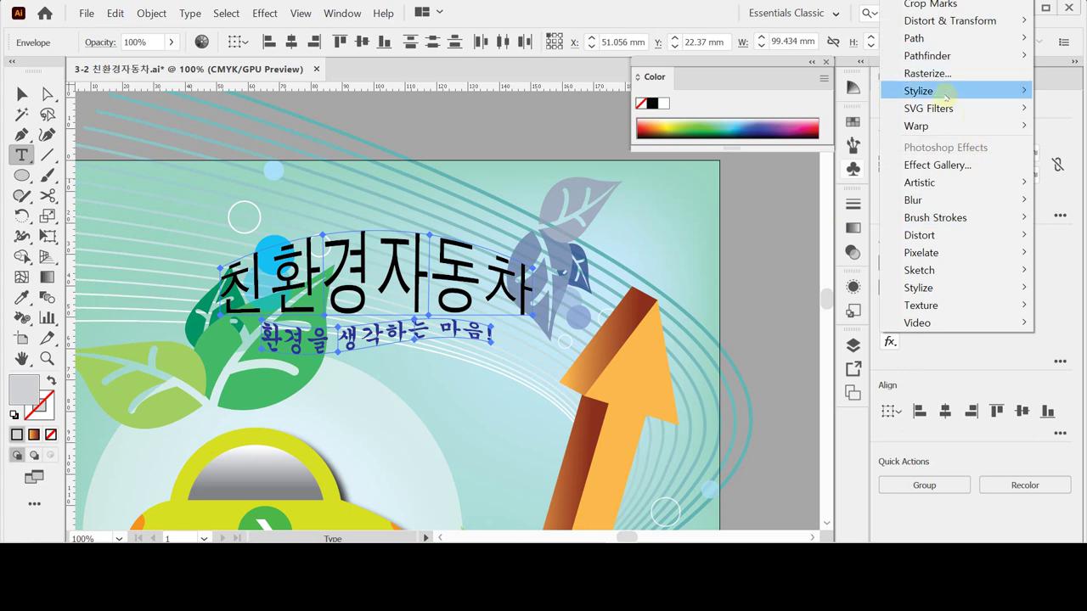
{"action": "mouse_move", "coordinate": [946, 98]}
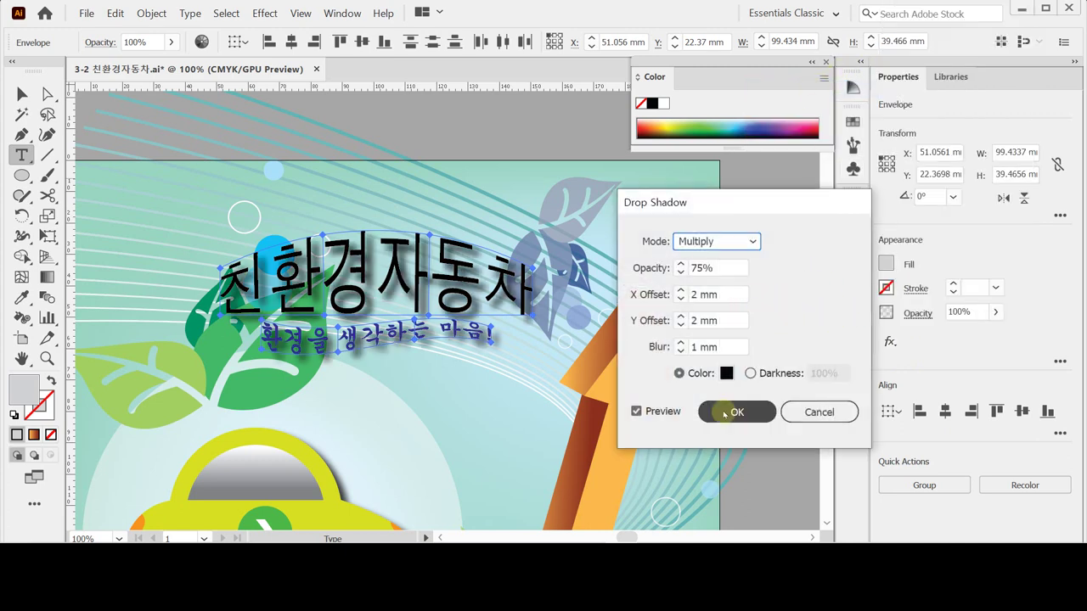
{"action": "left_click", "coordinate": [680, 299]}
{"action": "left_click", "coordinate": [680, 325]}
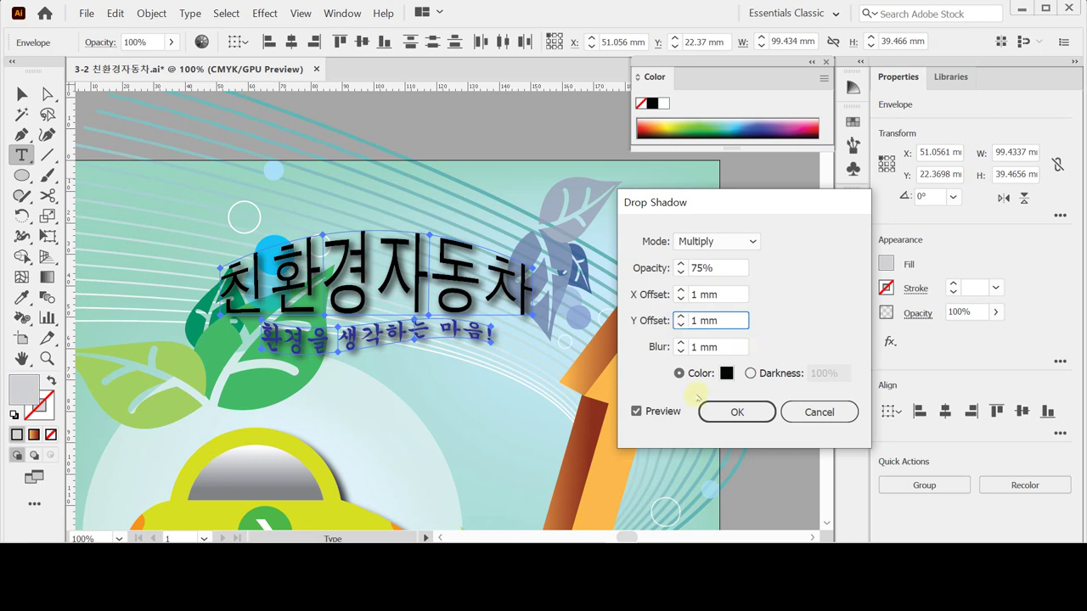
{"action": "left_click", "coordinate": [680, 289]}
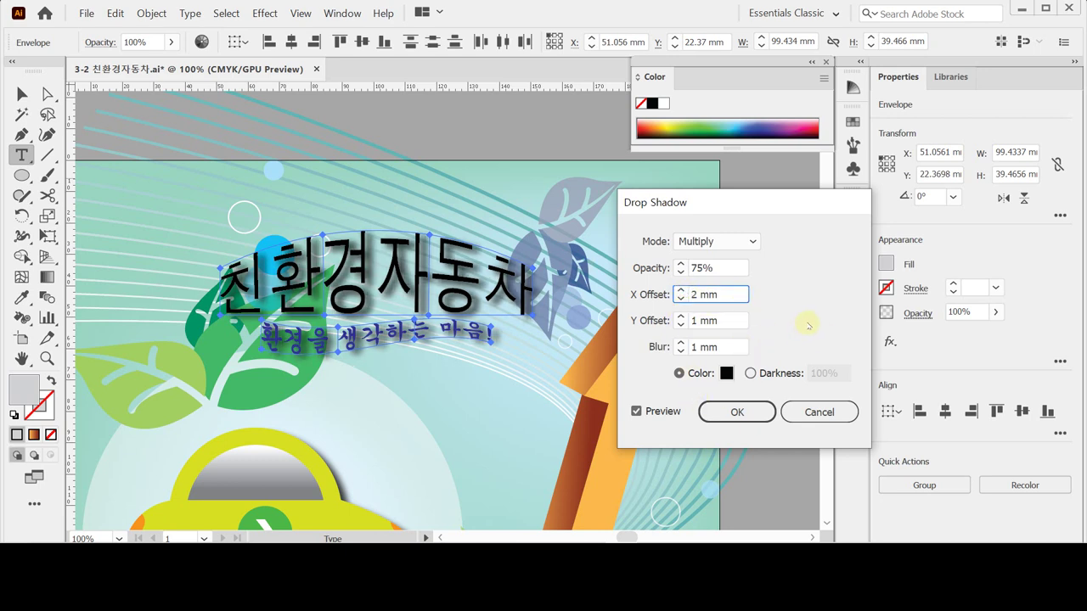
{"action": "left_click", "coordinate": [737, 410]}
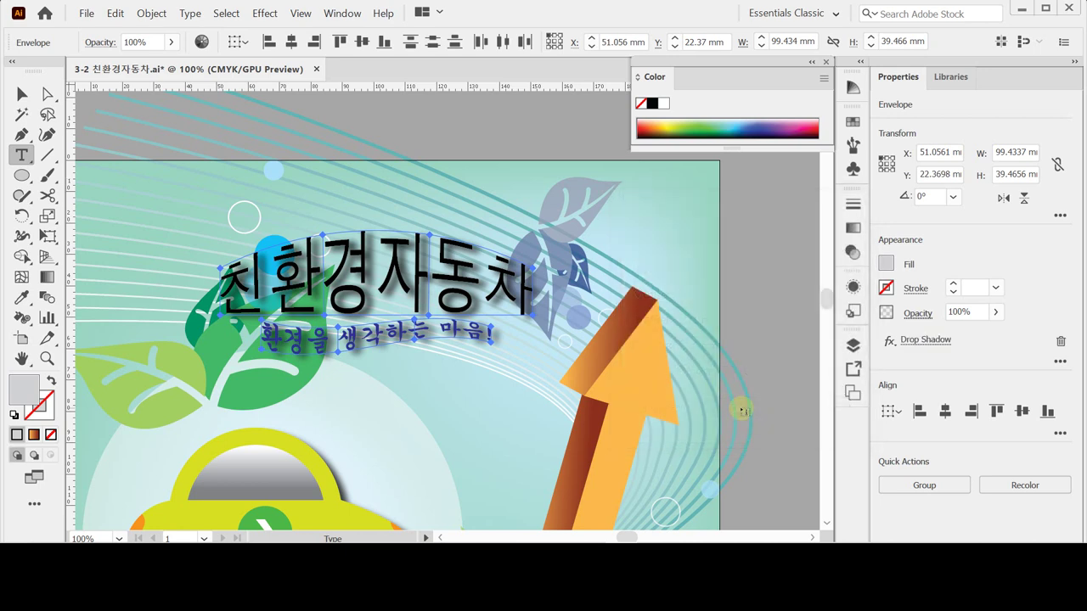
- Save the poster with its shadowed title and slogan
{"action": "key", "text": "ctrl"}
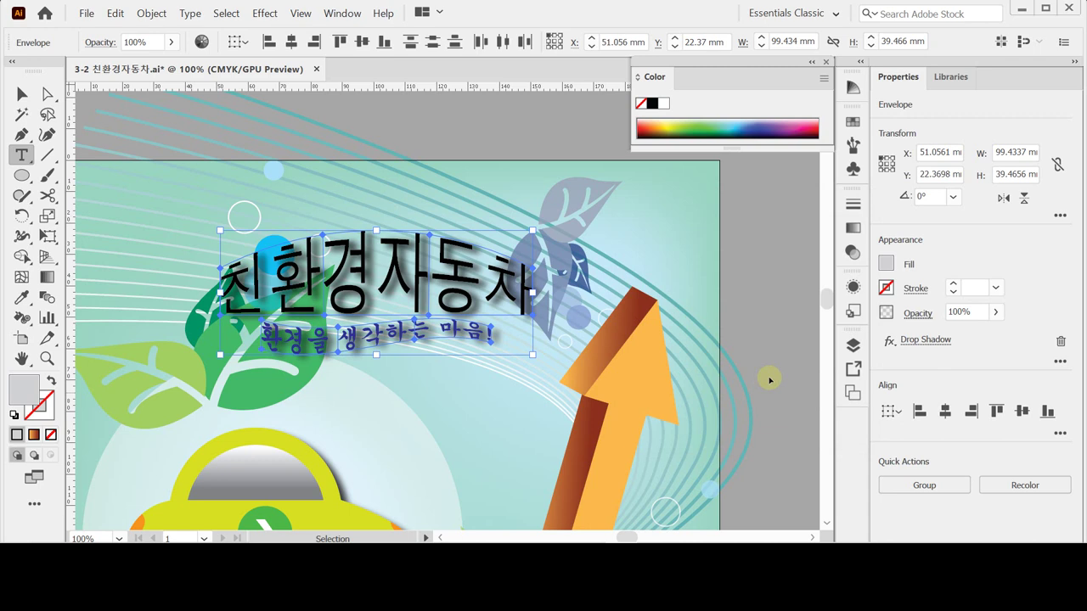
{"action": "key", "text": "ctrl+s"}
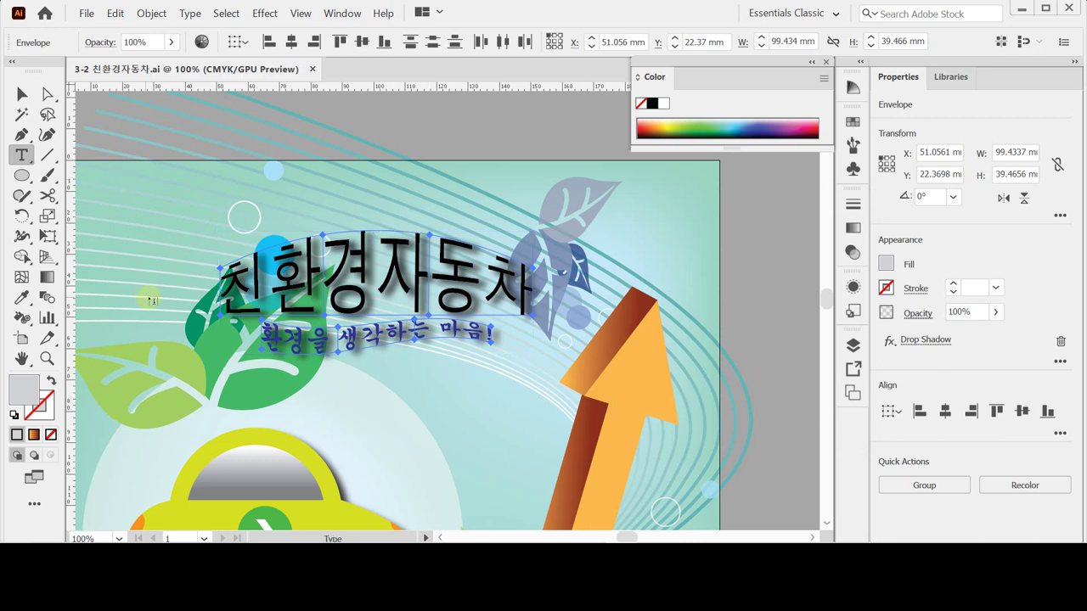
- Draw a 210 x 297 mm rectangle from the artboard's top-left corner, covering the whole poster, and fill it with green
{"action": "double_click", "coordinate": [21, 358]}
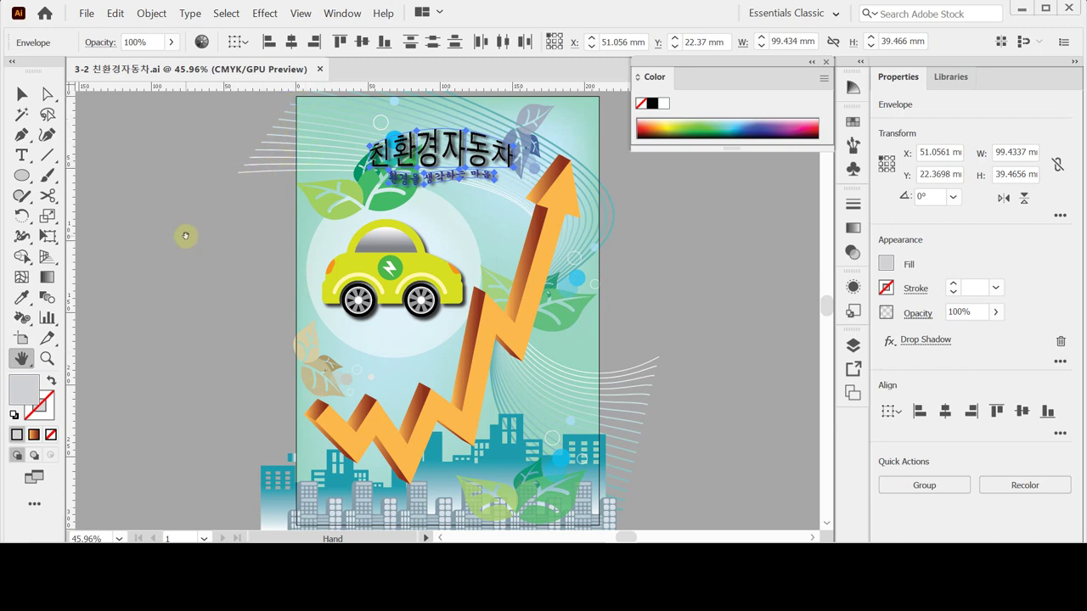
{"action": "left_click", "coordinate": [21, 175]}
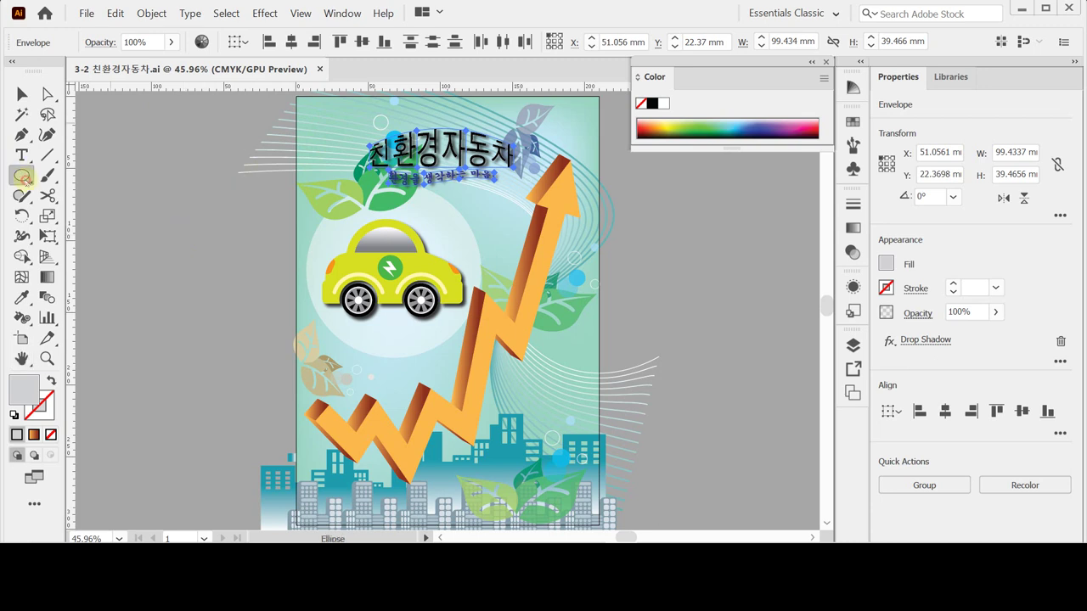
{"action": "left_click", "coordinate": [80, 175]}
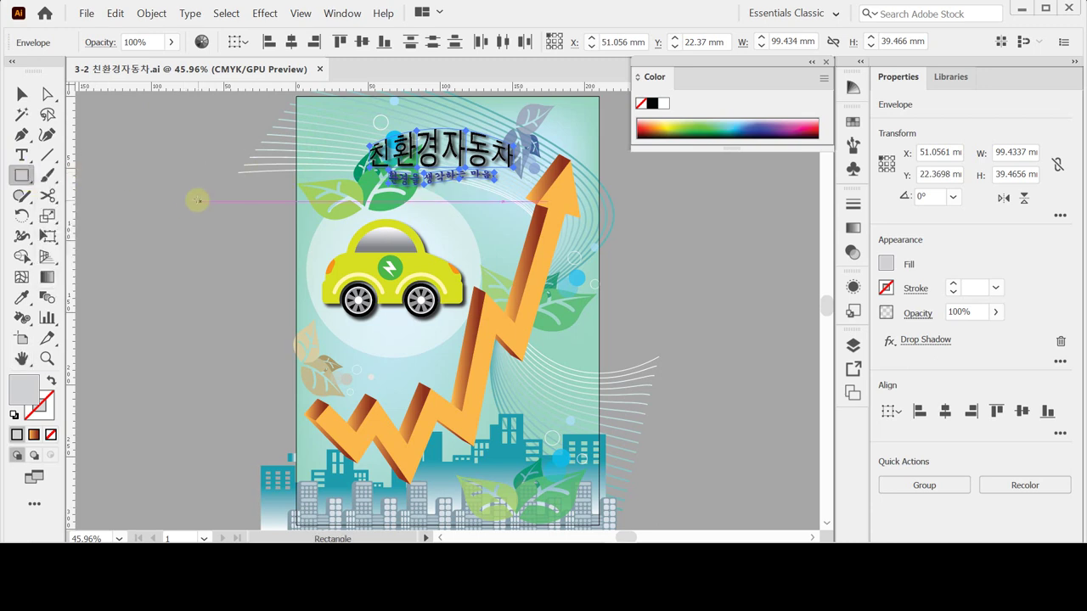
{"action": "key", "text": "ctrl+shift+a"}
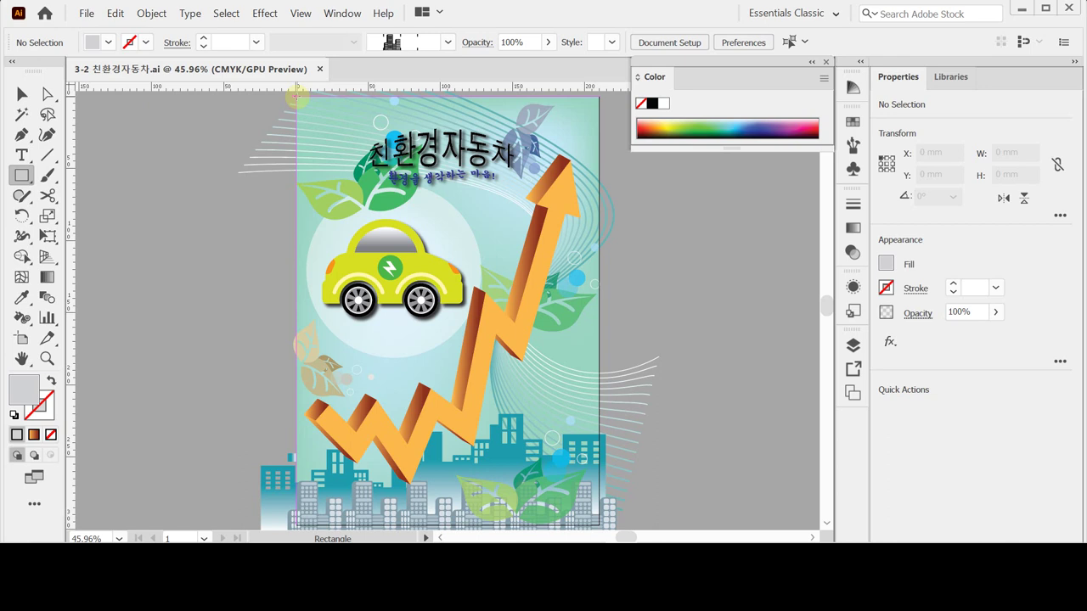
{"action": "left_click", "coordinate": [297, 98]}
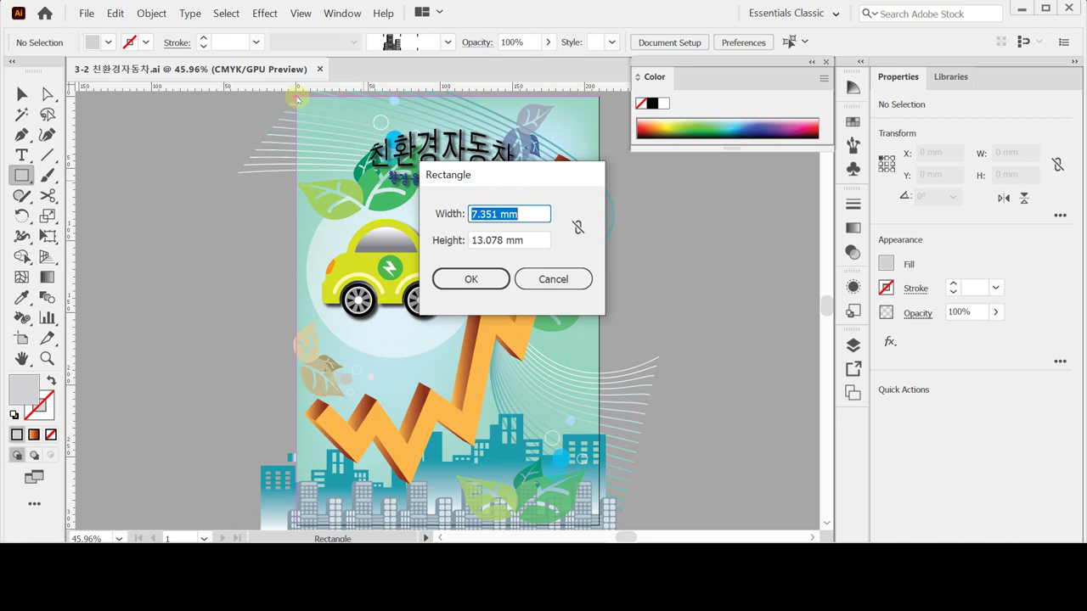
{"action": "type", "text": "210"}
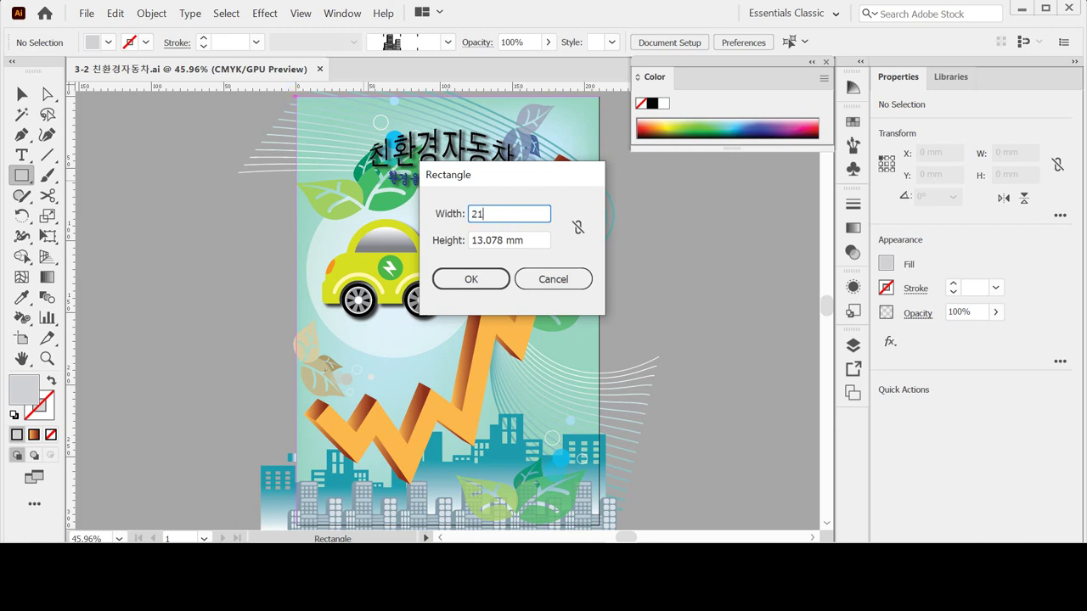
{"action": "key", "text": "Tab"}
{"action": "type", "text": "297"}
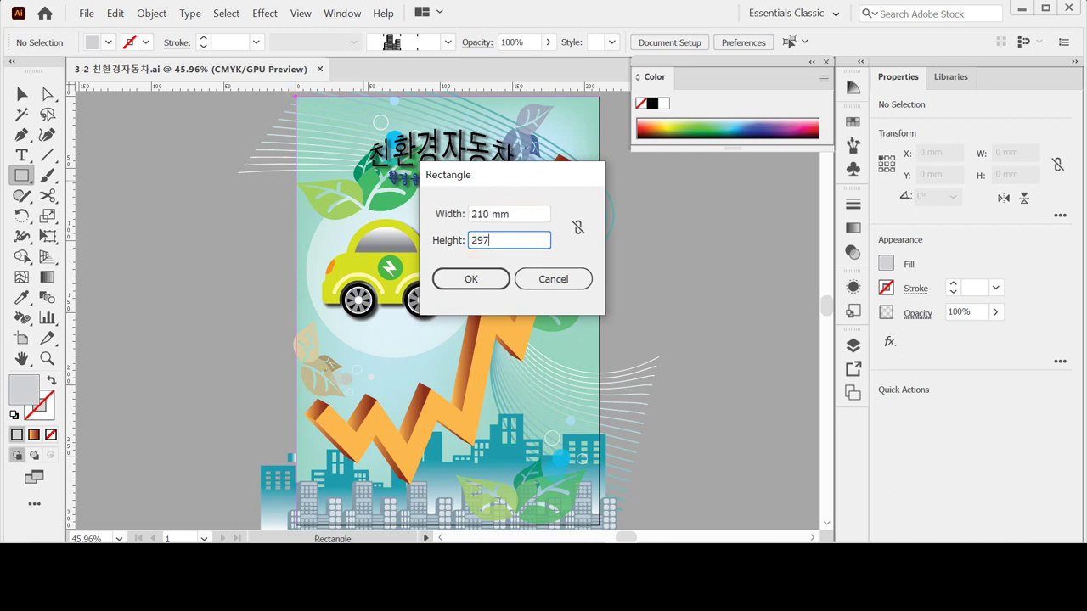
{"action": "key", "text": "Tab"}
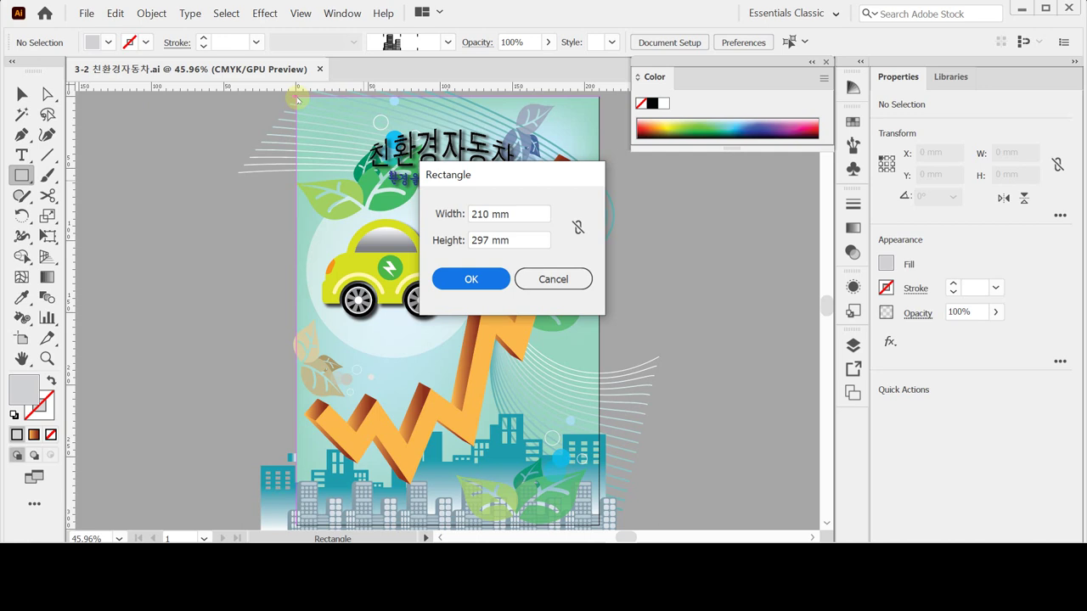
{"action": "key", "text": "Return"}
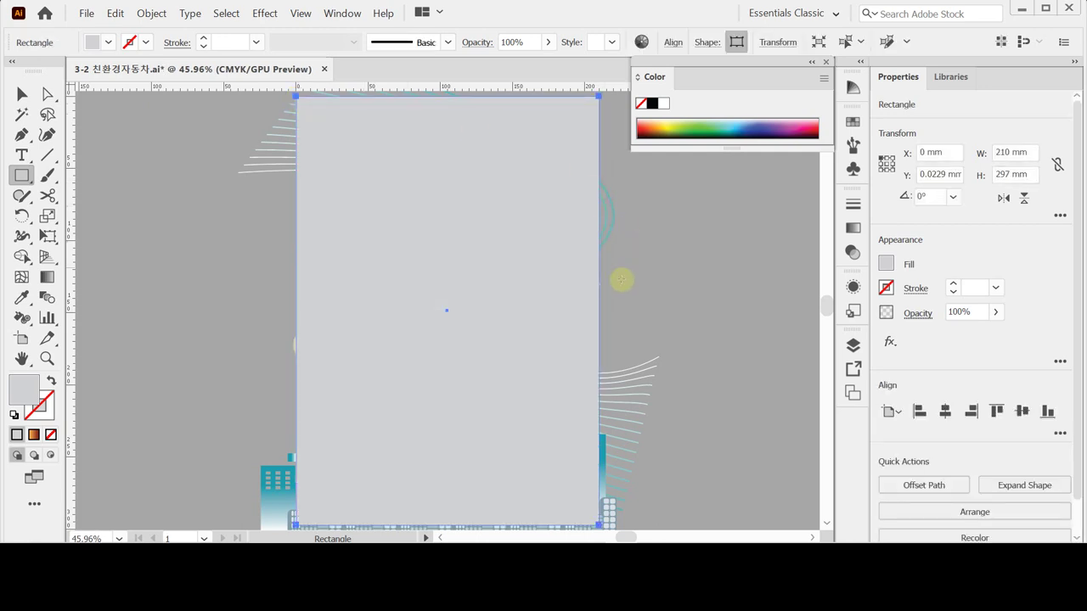
{"action": "left_click_drag", "start_coordinate": [703, 120], "coordinate": [719, 125]}
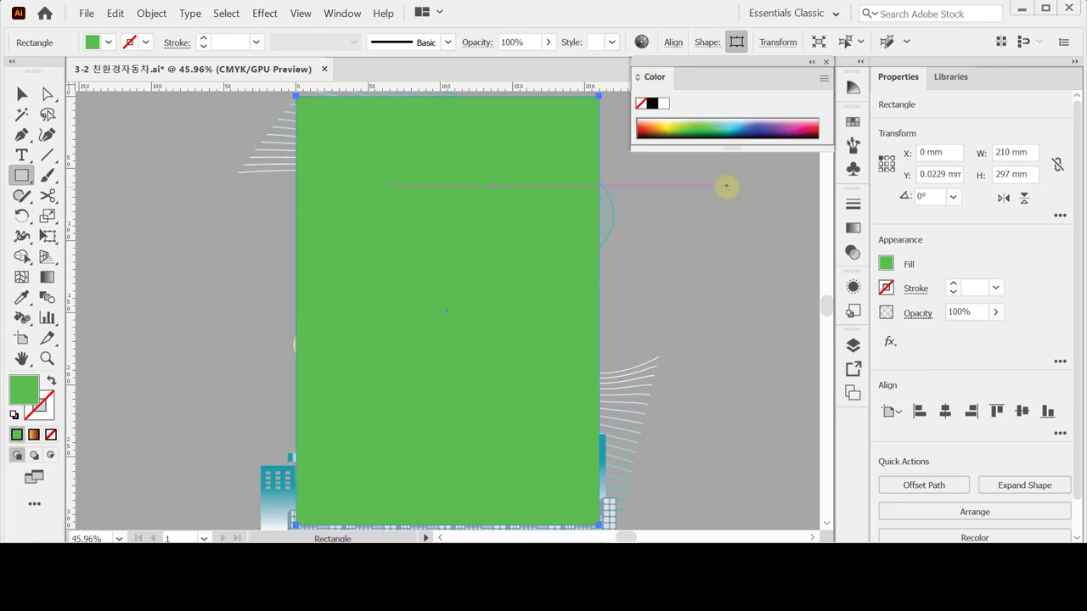
- Unlock all objects and clip the entire artwork with the artboard-sized green rectangle as a clipping mask, checking it in outline view
{"action": "key", "text": "ctrl+alt+2"}
{"action": "right_click", "coordinate": [402, 196]}
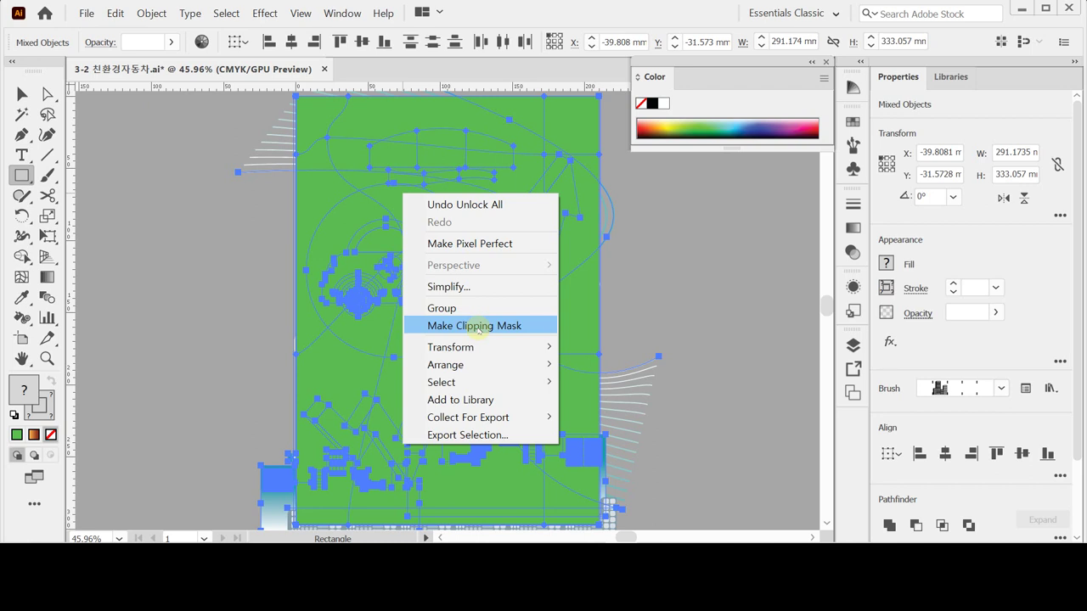
{"action": "left_click", "coordinate": [478, 328]}
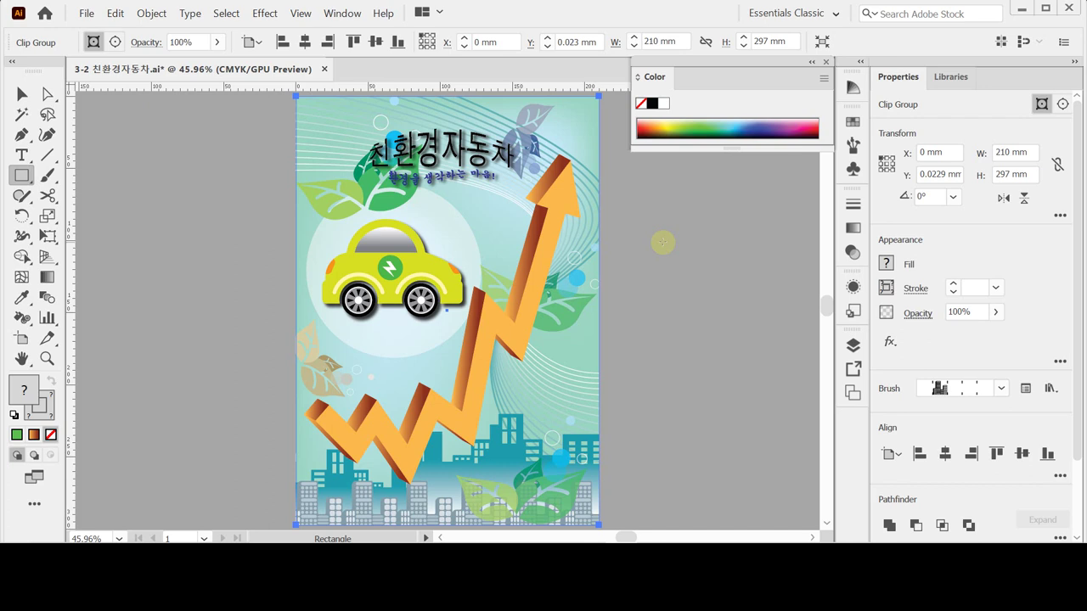
{"action": "key", "text": "ctrl+y"}
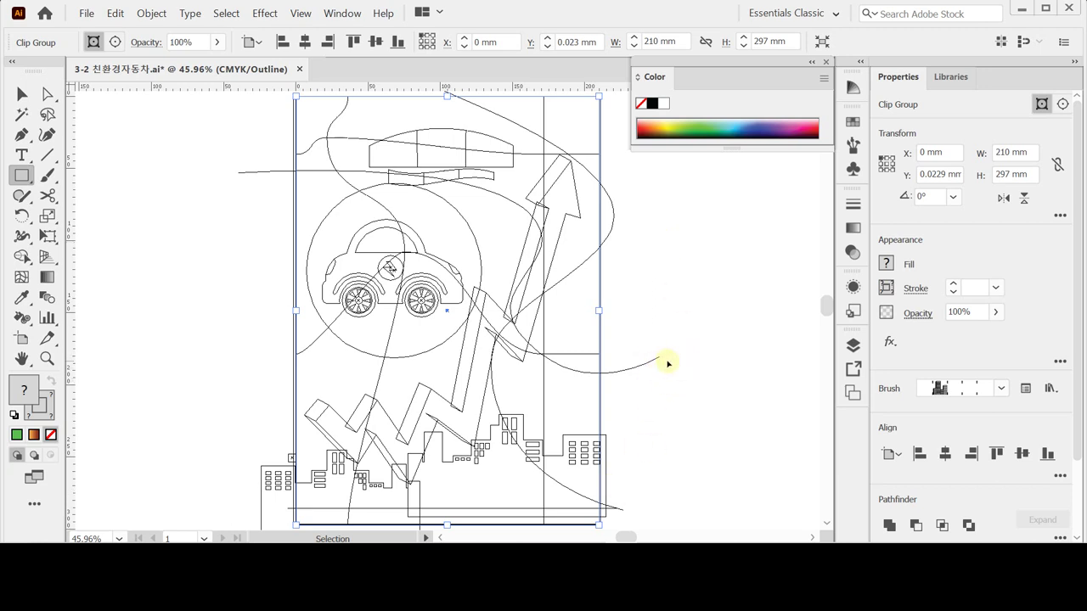
{"action": "key", "text": "ctrl+y"}
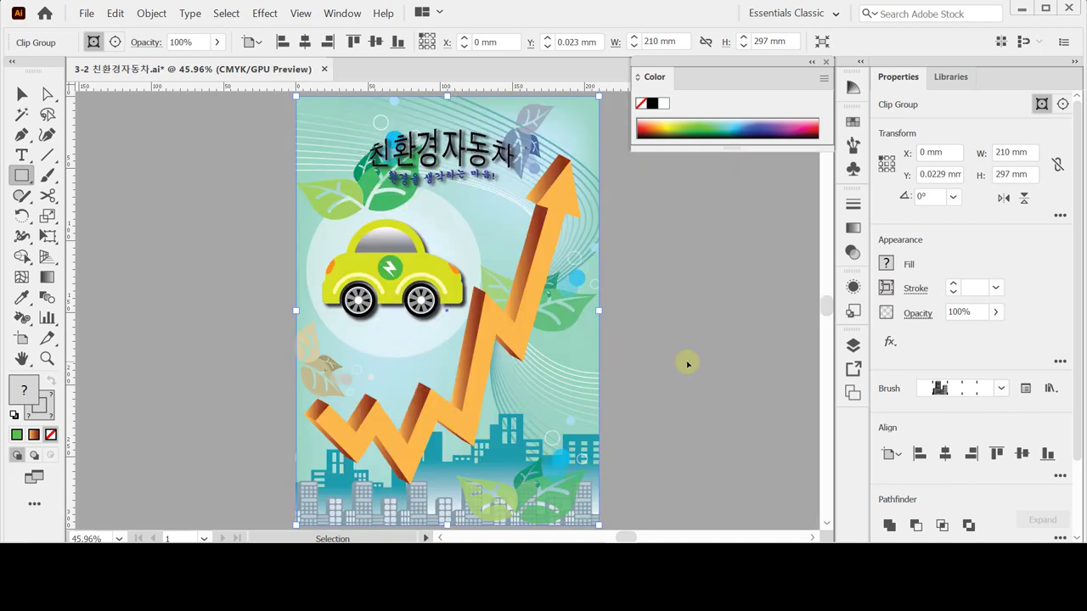
{"action": "key", "text": "ctrl+shift+a"}
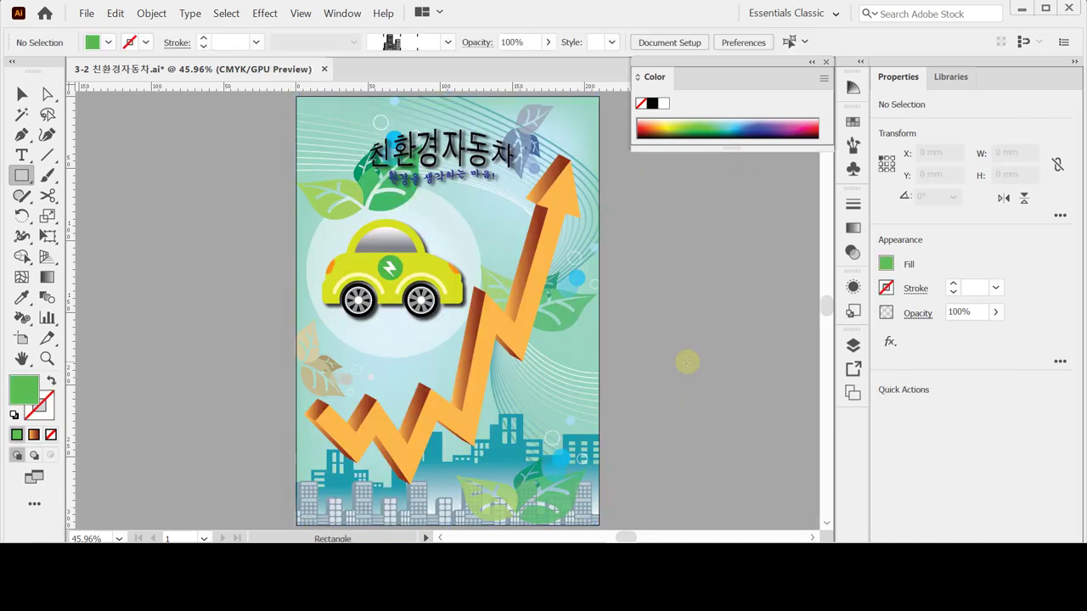